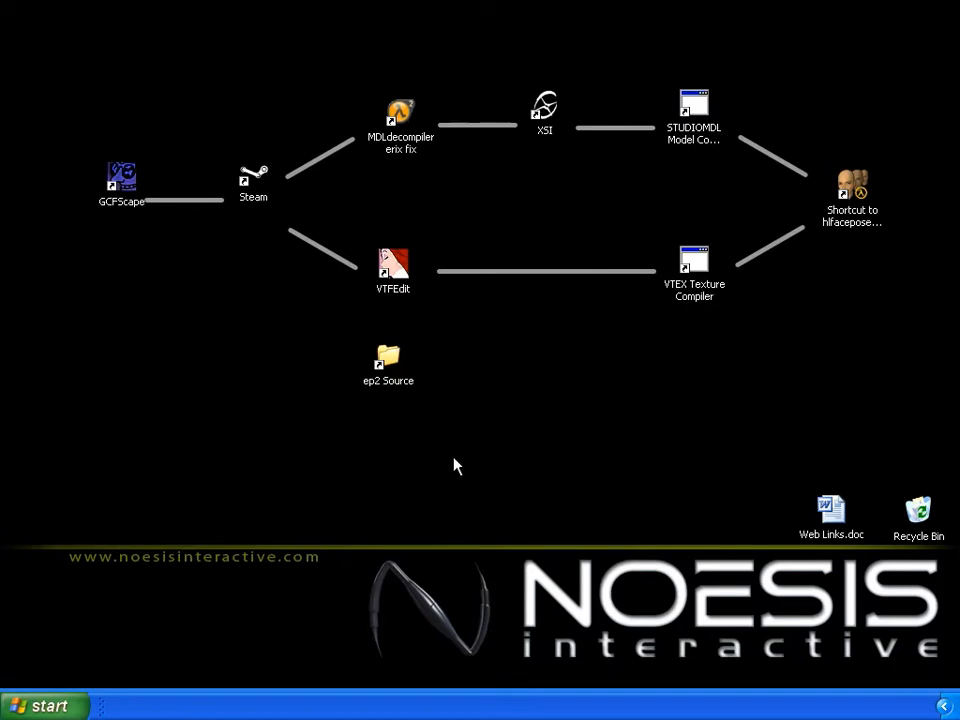
Open the ep2 Source folder shortcut, go up to sourcesdk_content to view the ep2 source folder's location, and close the window.
{"action": "left_click", "coordinate": [391, 361]}
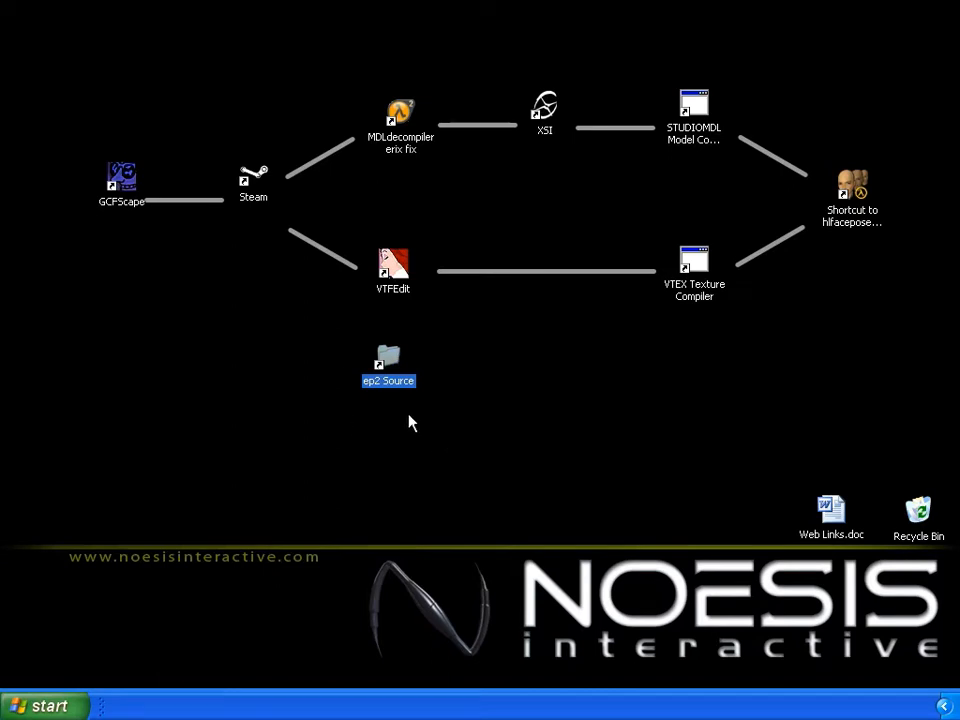
{"action": "mouse_move", "coordinate": [390, 362]}
{"action": "double_click", "coordinate": [390, 362]}
{"action": "left_click", "coordinate": [211, 203]}
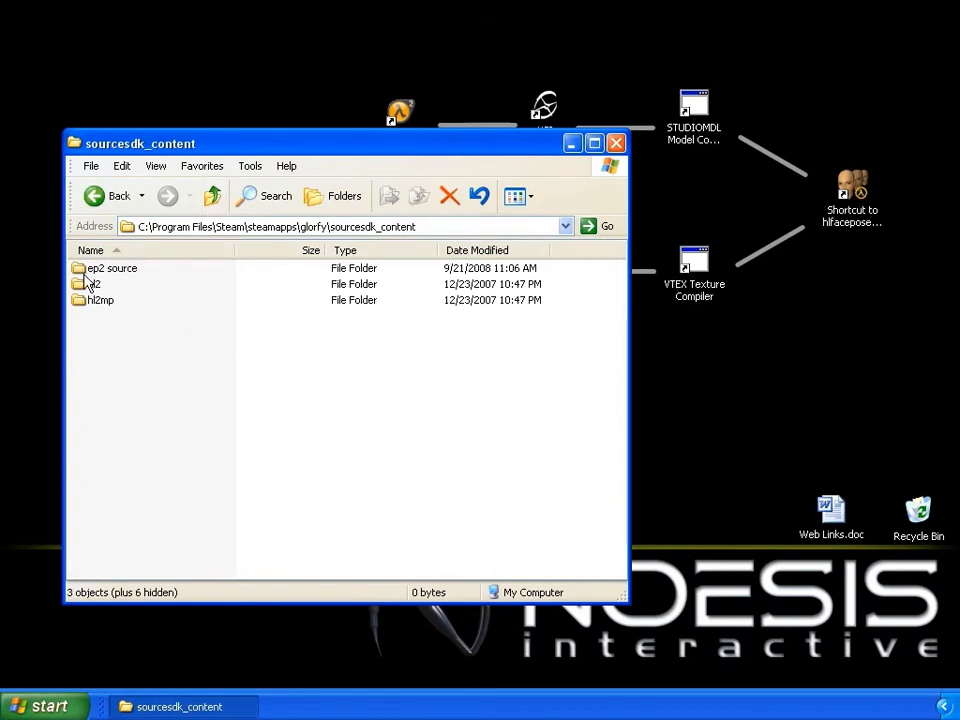
{"action": "mouse_move", "coordinate": [88, 284]}
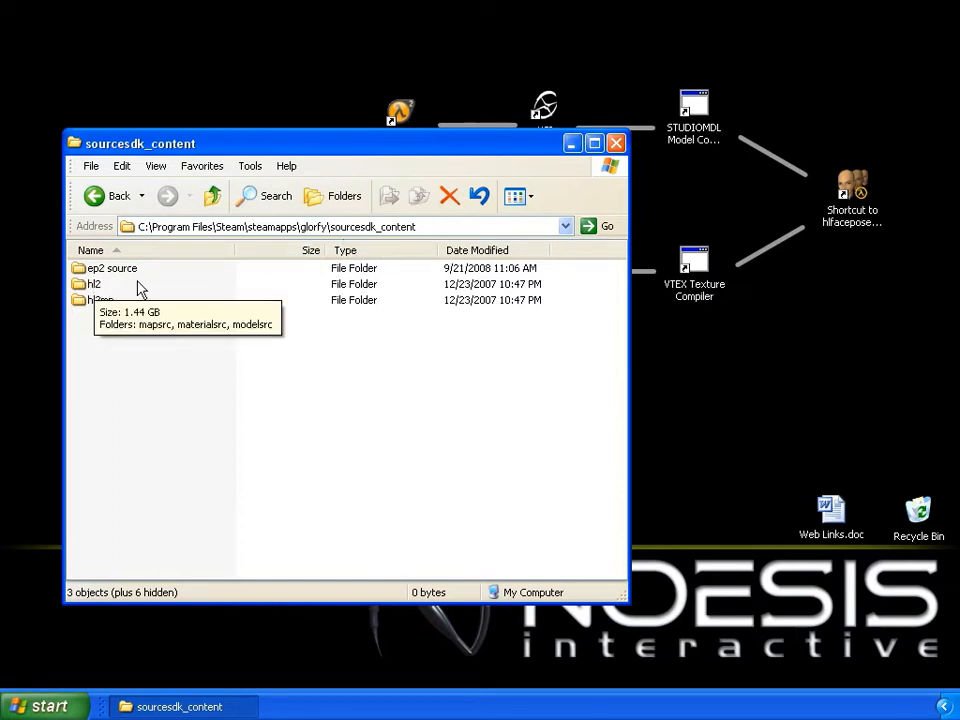
{"action": "left_click", "coordinate": [615, 144]}
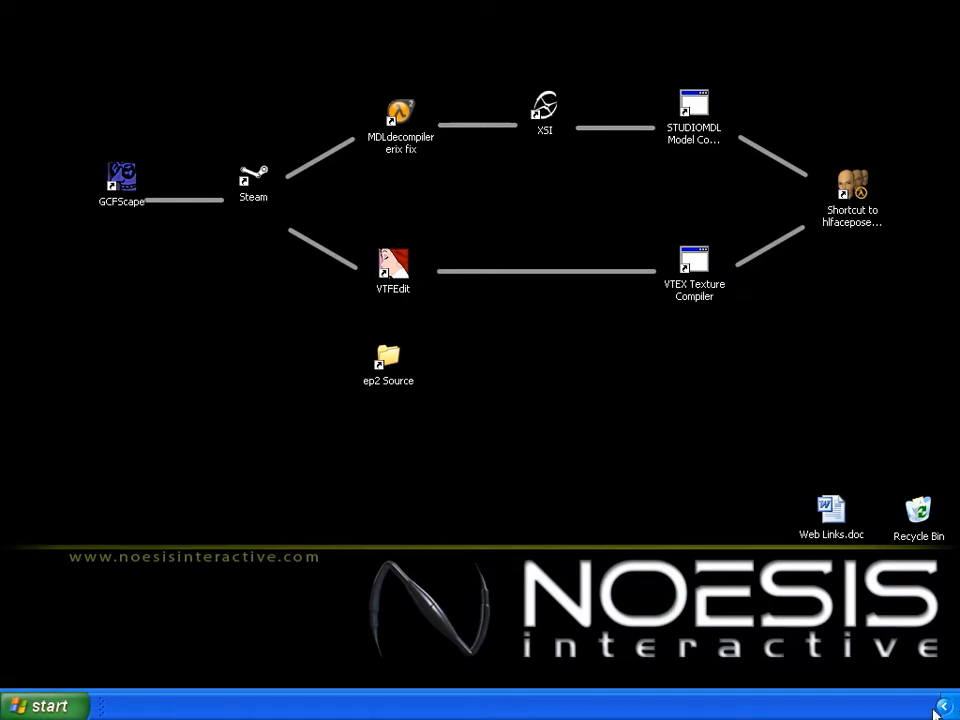
Check the target path in the GCFScape shortcut's properties and close the dialog.
{"action": "left_click", "coordinate": [120, 182]}
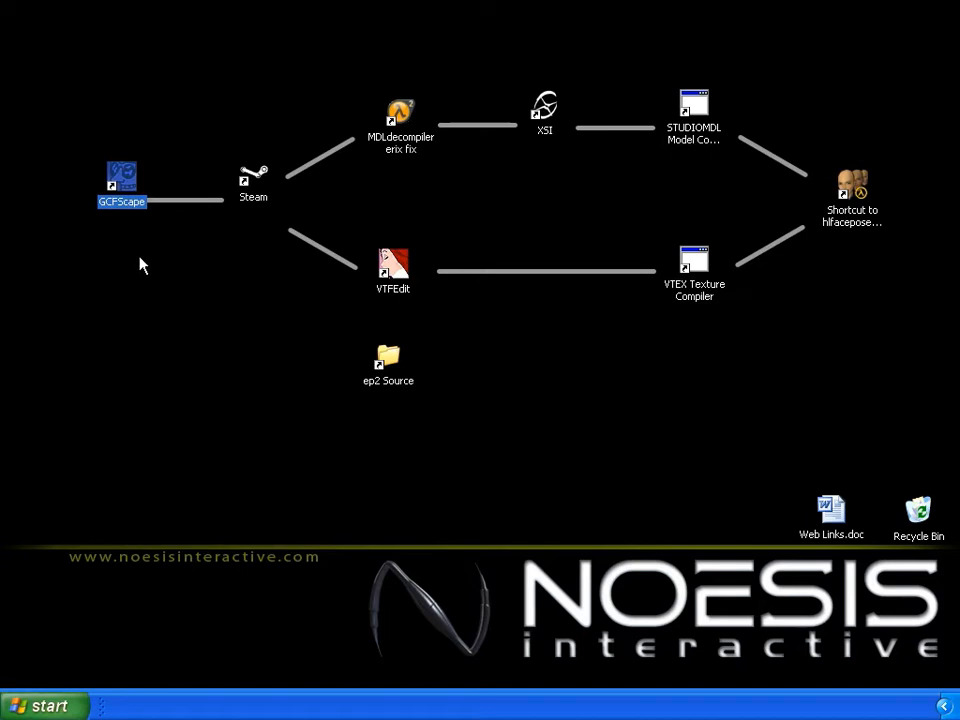
{"action": "right_click", "coordinate": [124, 178]}
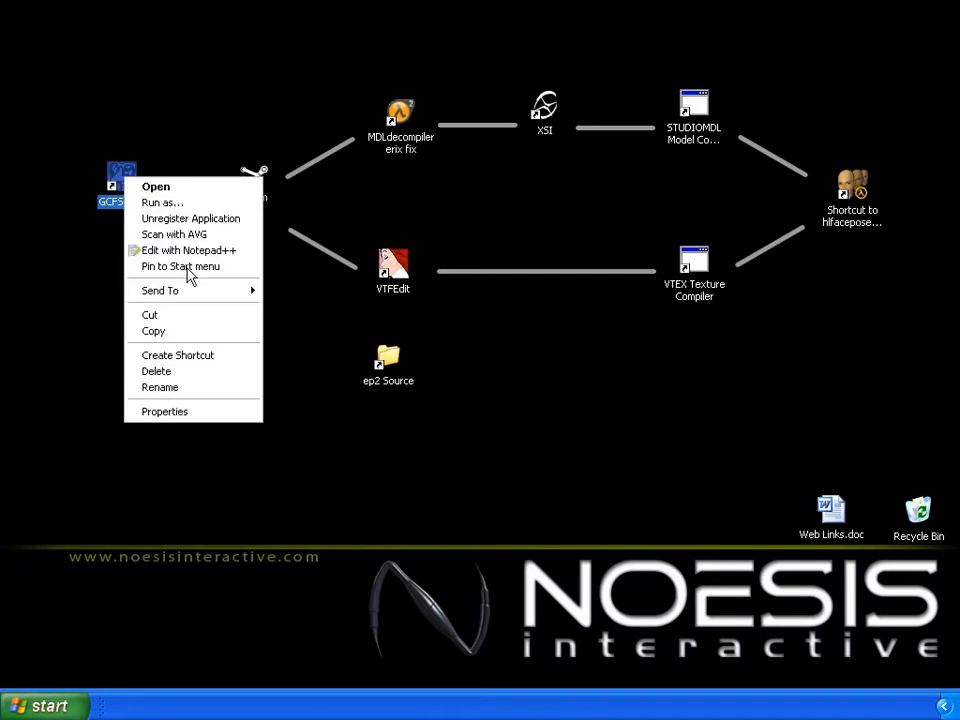
{"action": "left_click", "coordinate": [219, 411]}
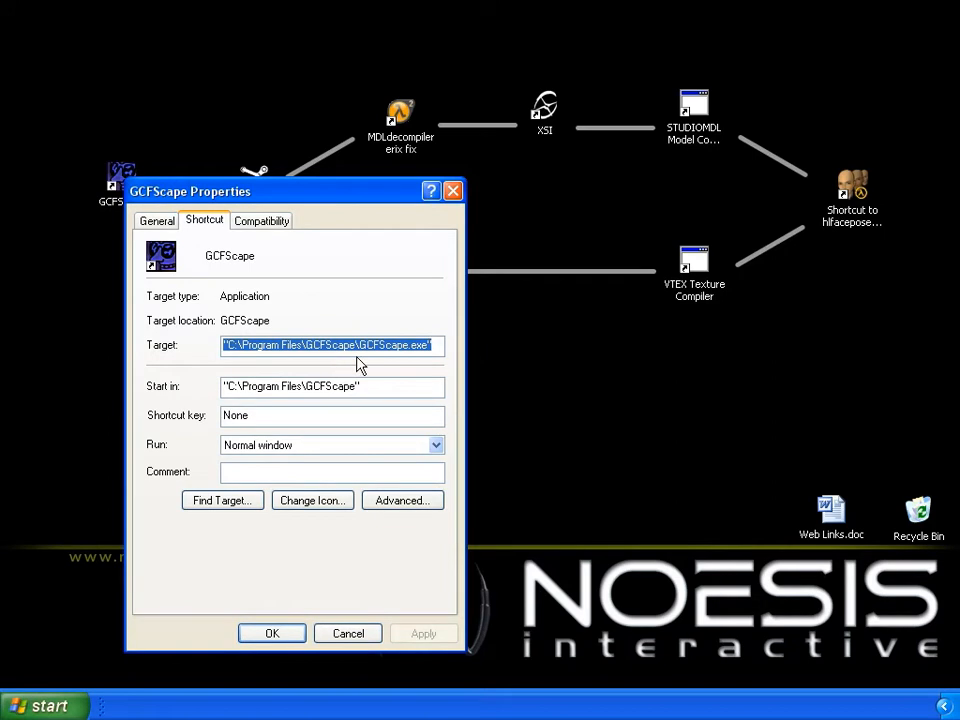
{"action": "left_click", "coordinate": [453, 190]}
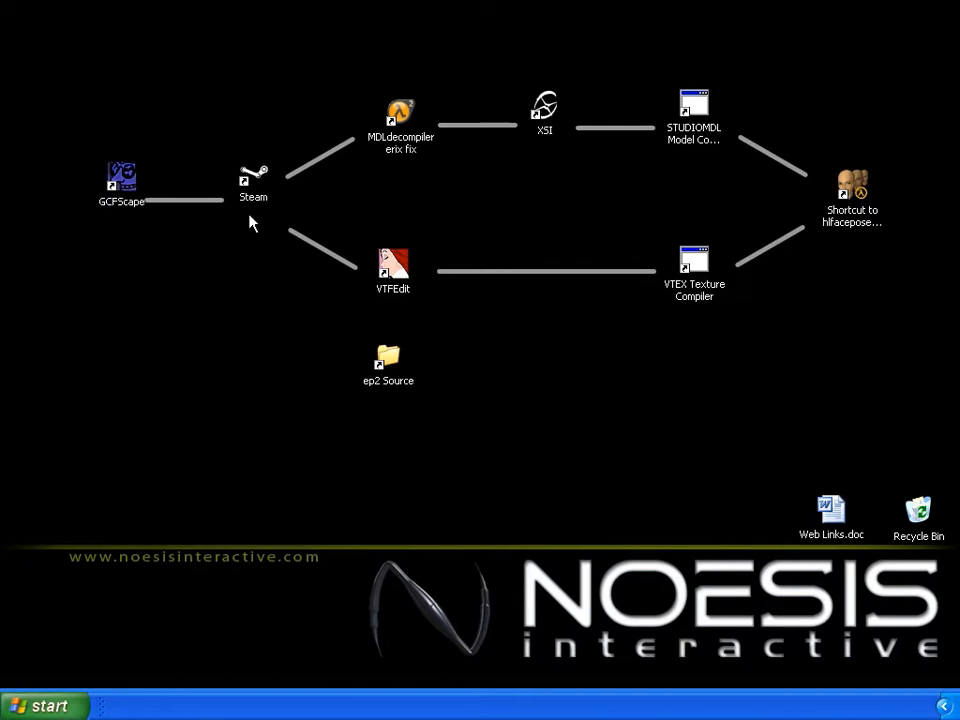
Check the target path in the Steam shortcut's properties and close the dialog.
{"action": "left_click", "coordinate": [255, 182]}
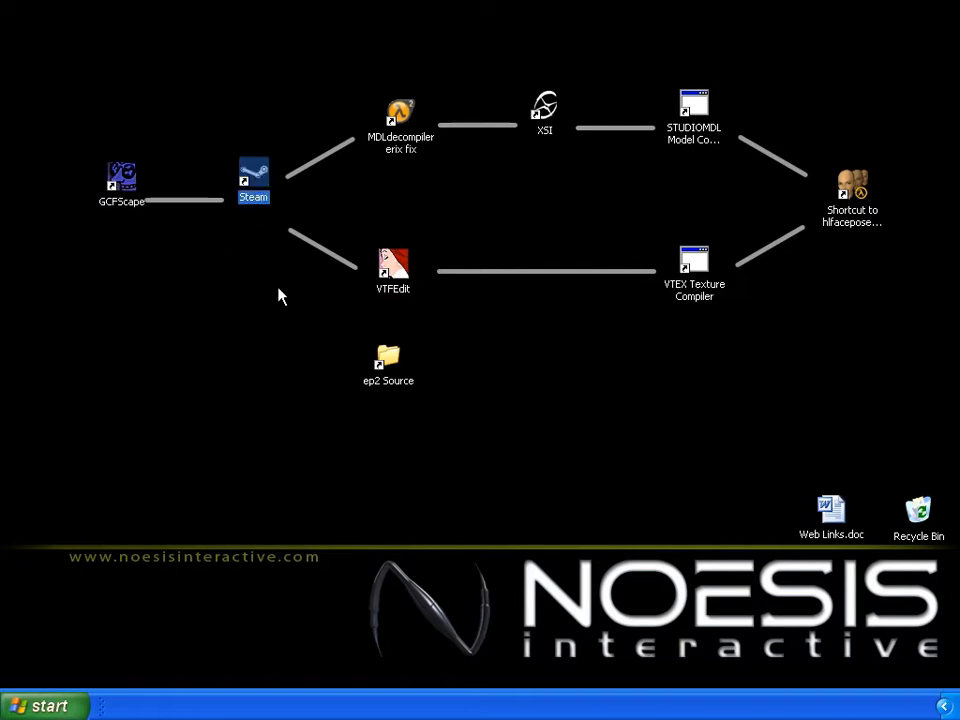
{"action": "right_click", "coordinate": [252, 192]}
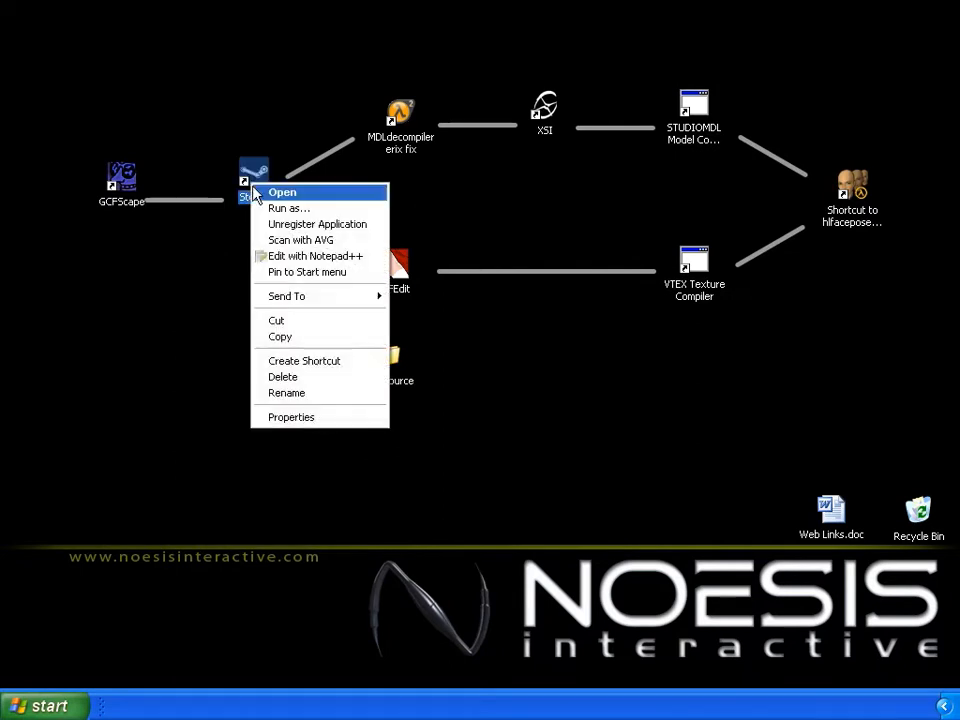
{"action": "left_click", "coordinate": [332, 429]}
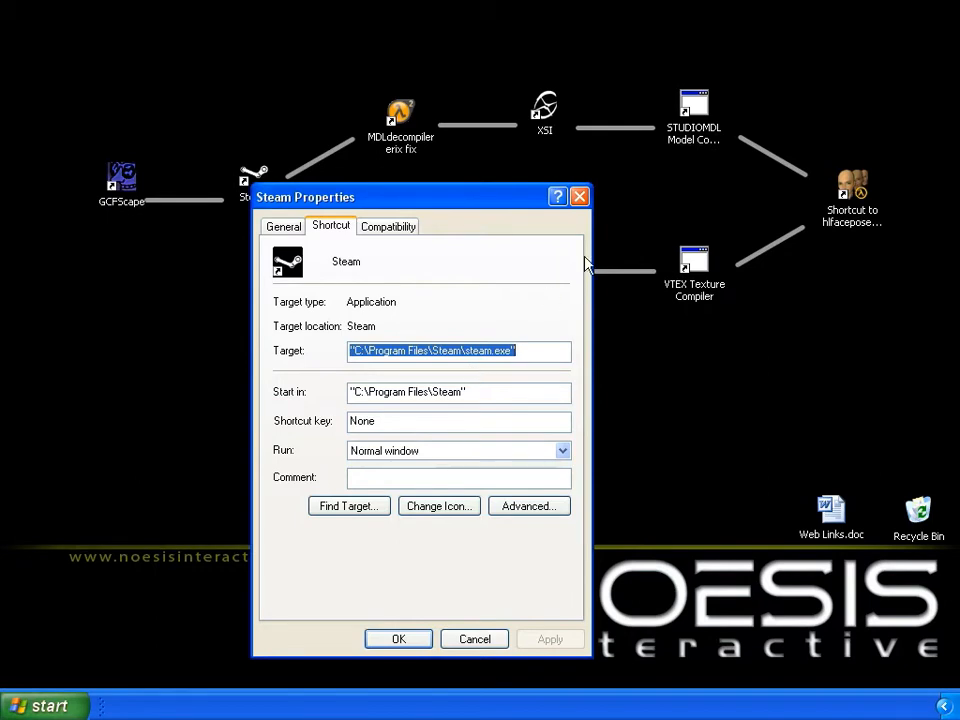
{"action": "left_click", "coordinate": [578, 199]}
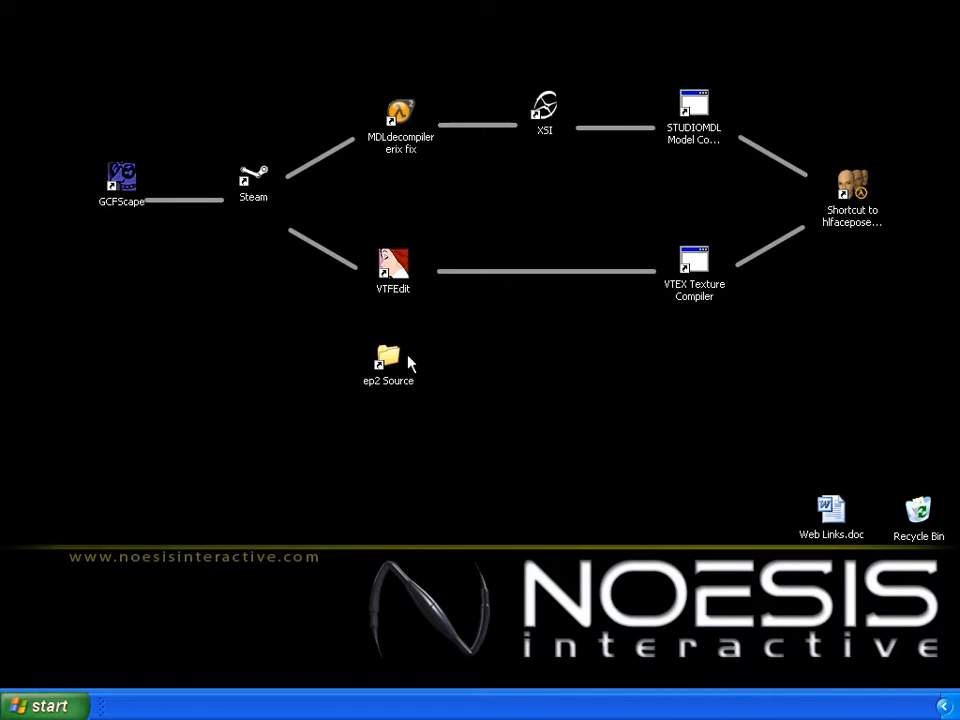
Check the target path in the VTFEdit shortcut's properties and close the dialog.
{"action": "left_click", "coordinate": [401, 272]}
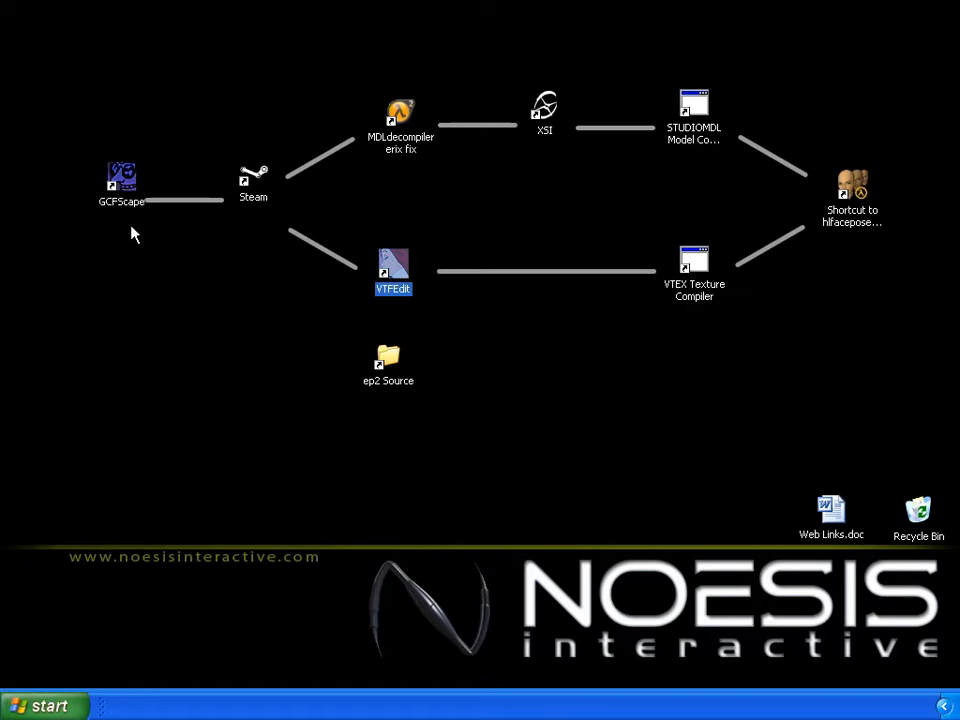
{"action": "right_click", "coordinate": [393, 274]}
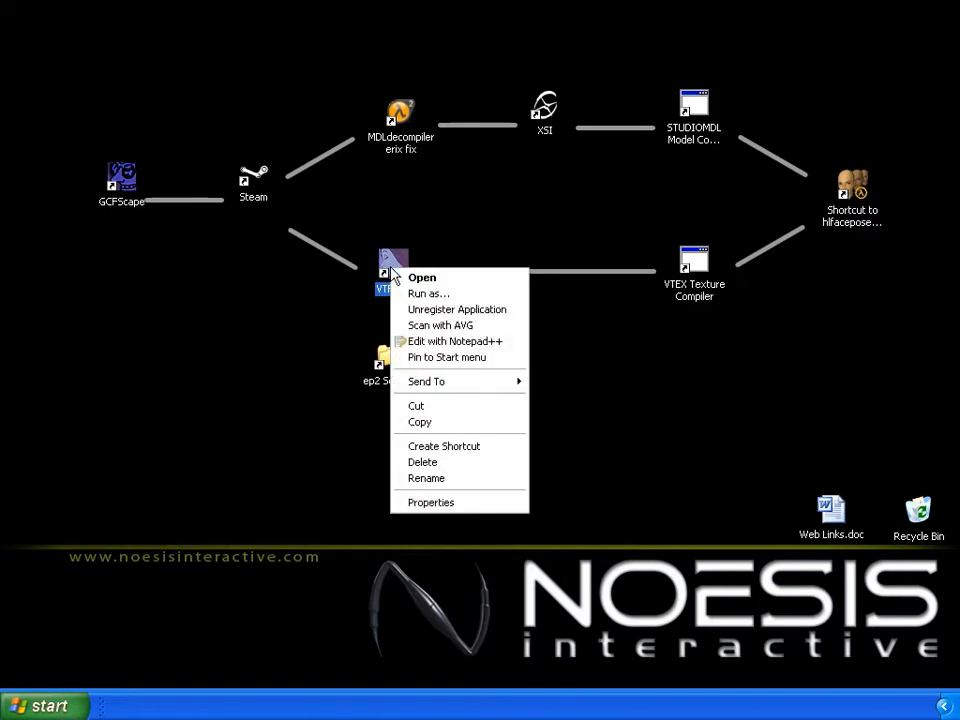
{"action": "left_click", "coordinate": [456, 508]}
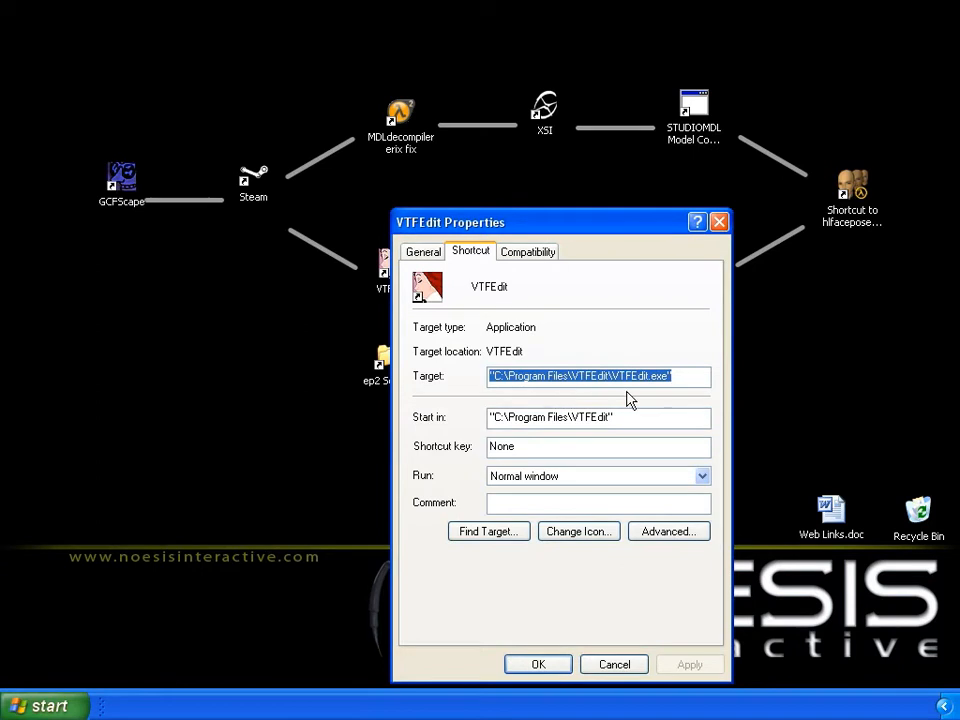
{"action": "left_click", "coordinate": [722, 227]}
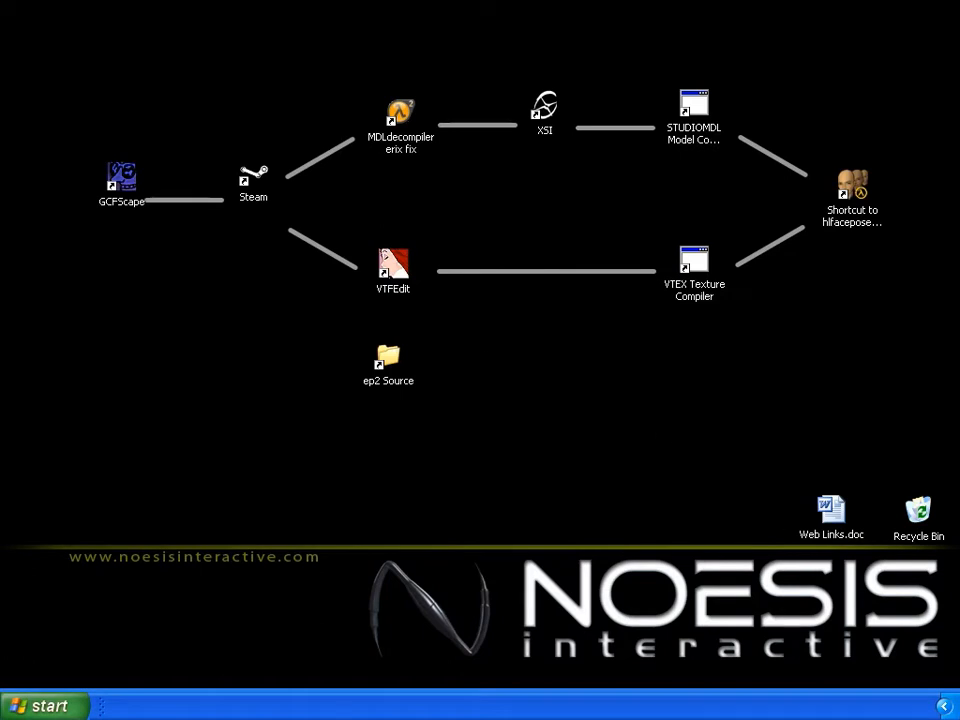
Starting from the ep2 Source shortcut, browse to the sourcesdk\bin\ep1\bin folder that holds the model decompiler.
{"action": "left_click", "coordinate": [402, 114]}
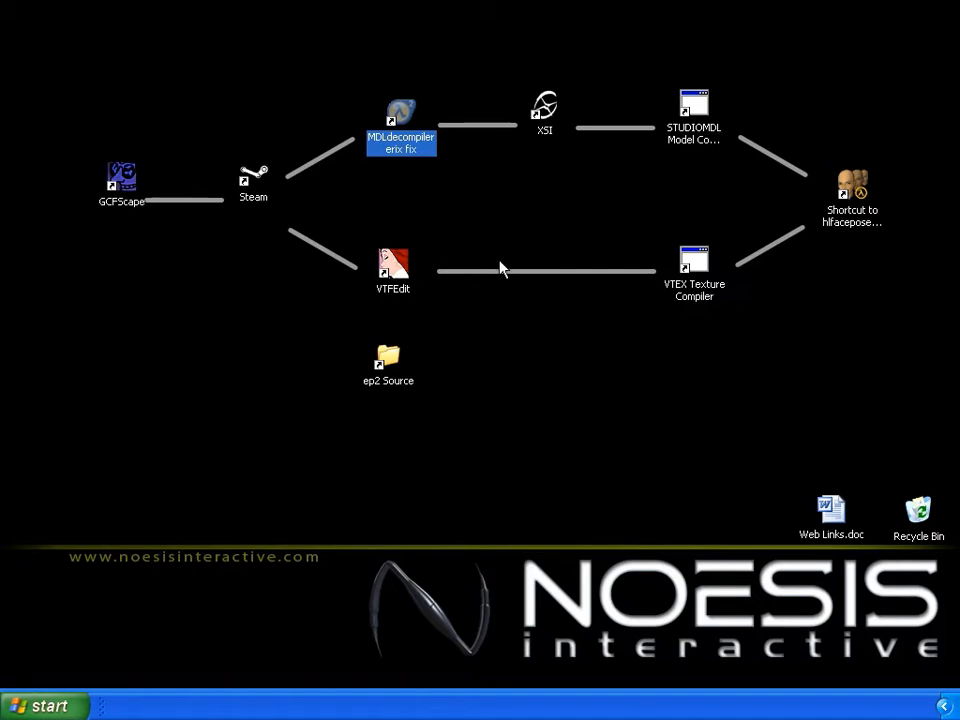
{"action": "double_click", "coordinate": [388, 362]}
{"action": "left_click", "coordinate": [212, 196]}
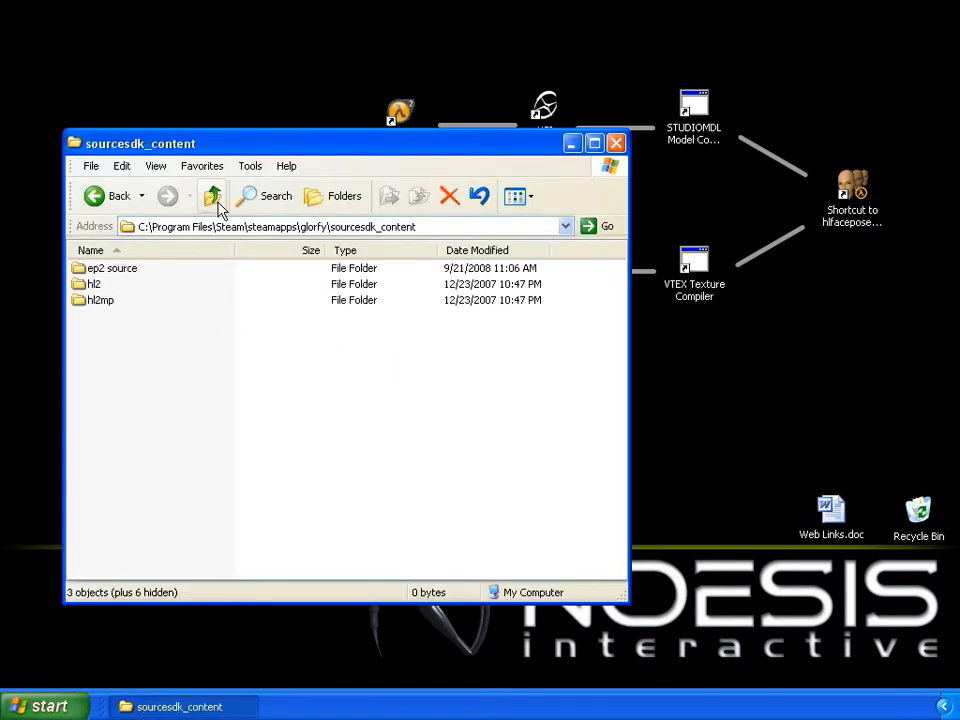
{"action": "left_click", "coordinate": [214, 198]}
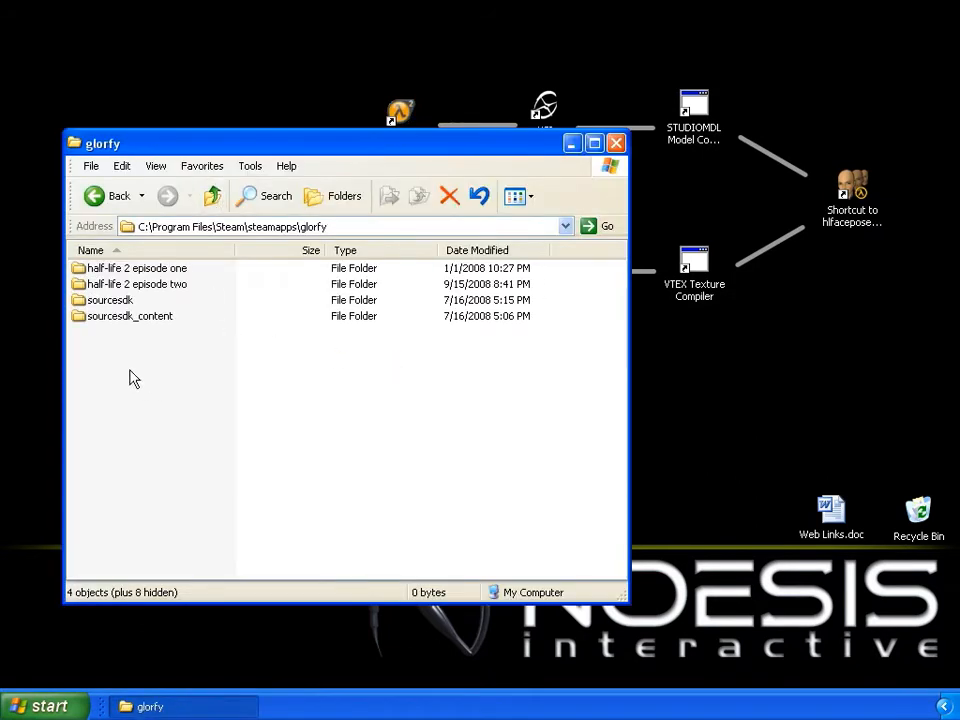
{"action": "double_click", "coordinate": [105, 301]}
{"action": "double_click", "coordinate": [95, 269]}
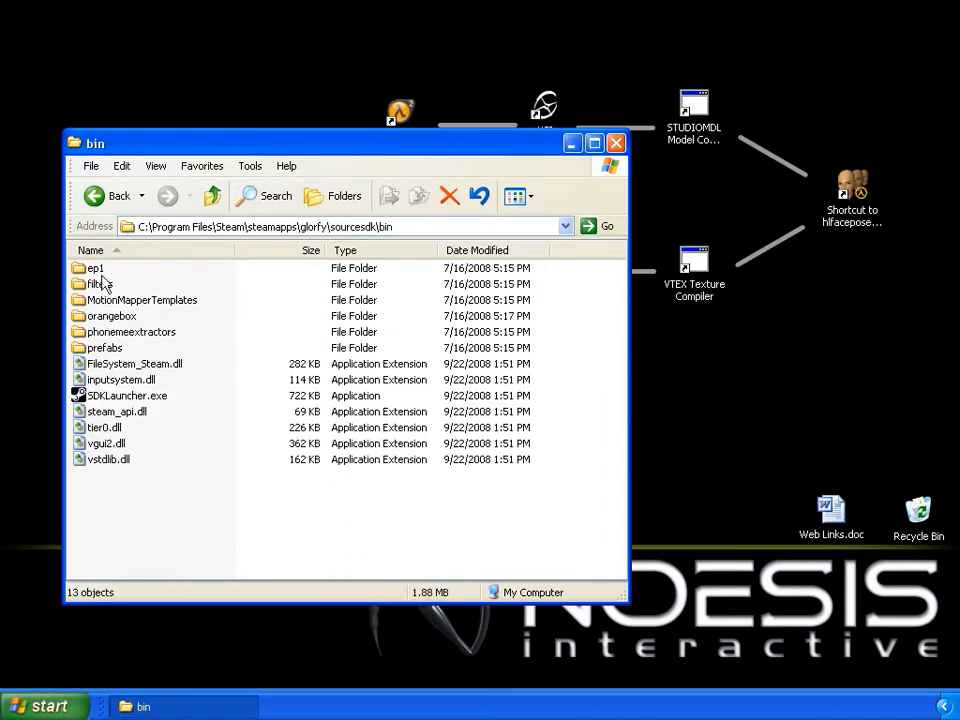
{"action": "double_click", "coordinate": [96, 270]}
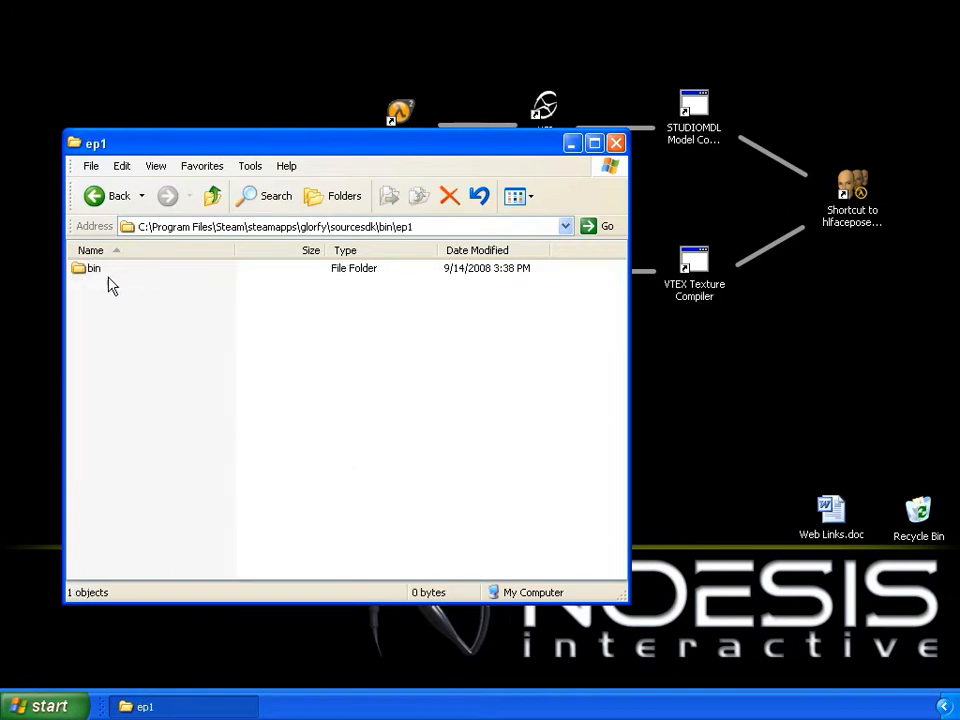
{"action": "double_click", "coordinate": [93, 270]}
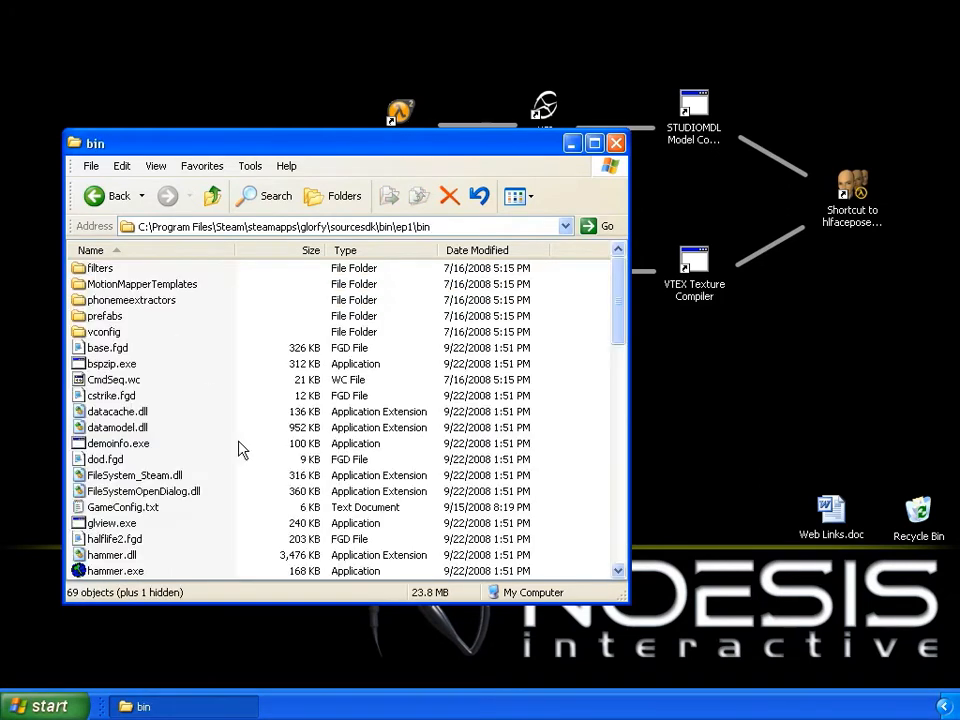
Locate mdldecompiler erixfix.exe in the ep1\bin file list and close the folder window.
{"action": "scroll", "coordinate": [245, 495], "scroll_direction": "down", "scroll_amount": 4}
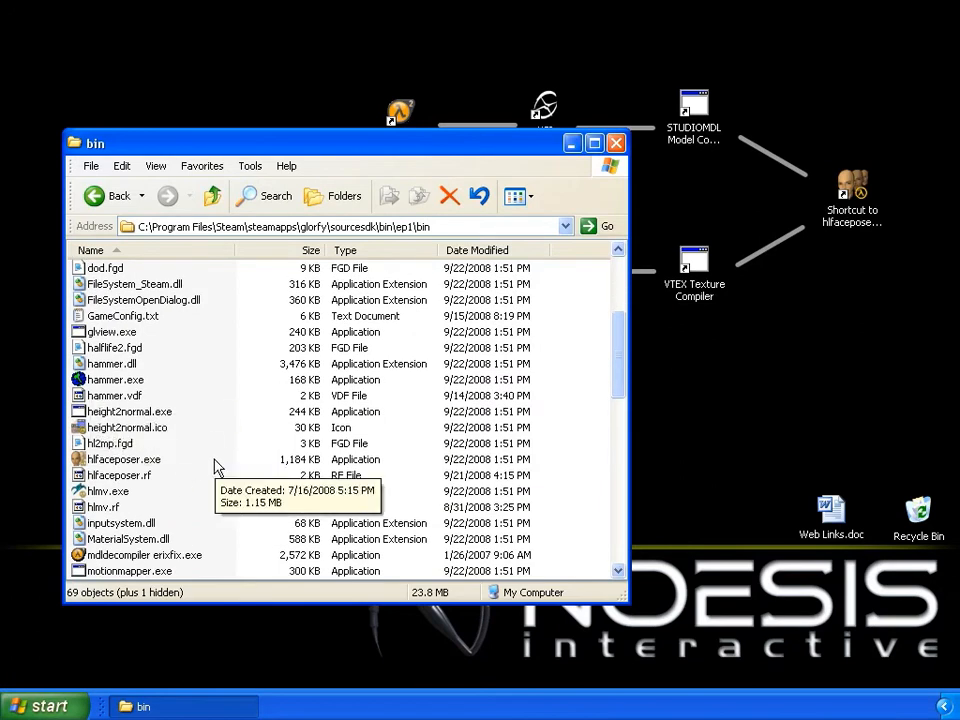
{"action": "scroll", "coordinate": [214, 465], "scroll_direction": "down", "scroll_amount": 3}
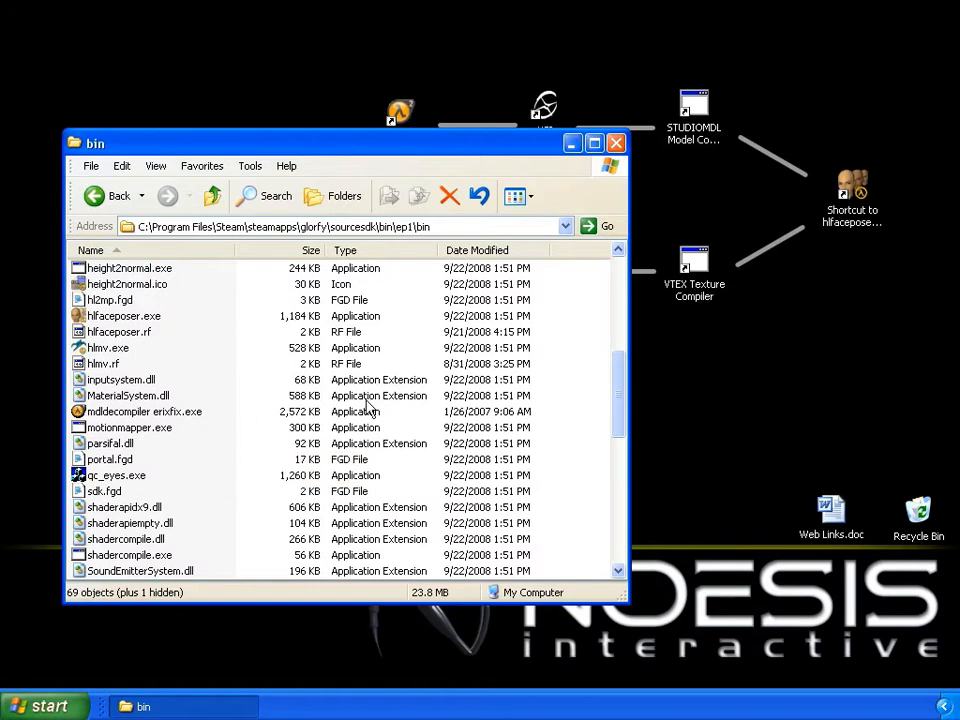
{"action": "left_click", "coordinate": [616, 143]}
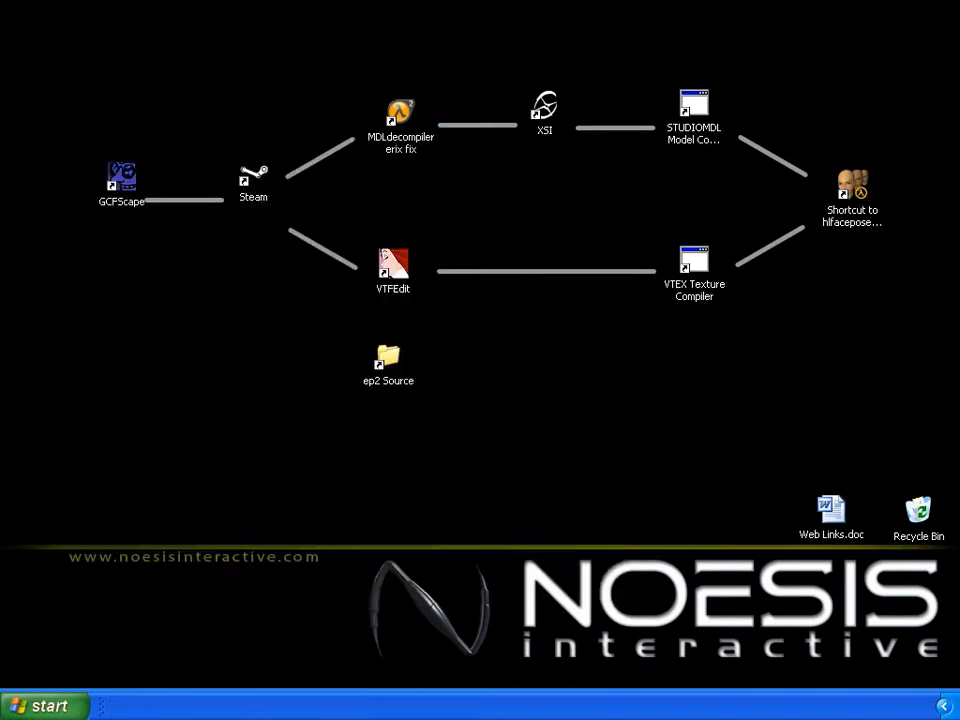
Select the XSI, STUDIOMDL Model Compiler, VTEX Texture Compiler and hlfaceposer.exe desktop shortcuts one after another.
{"action": "left_click", "coordinate": [553, 128]}
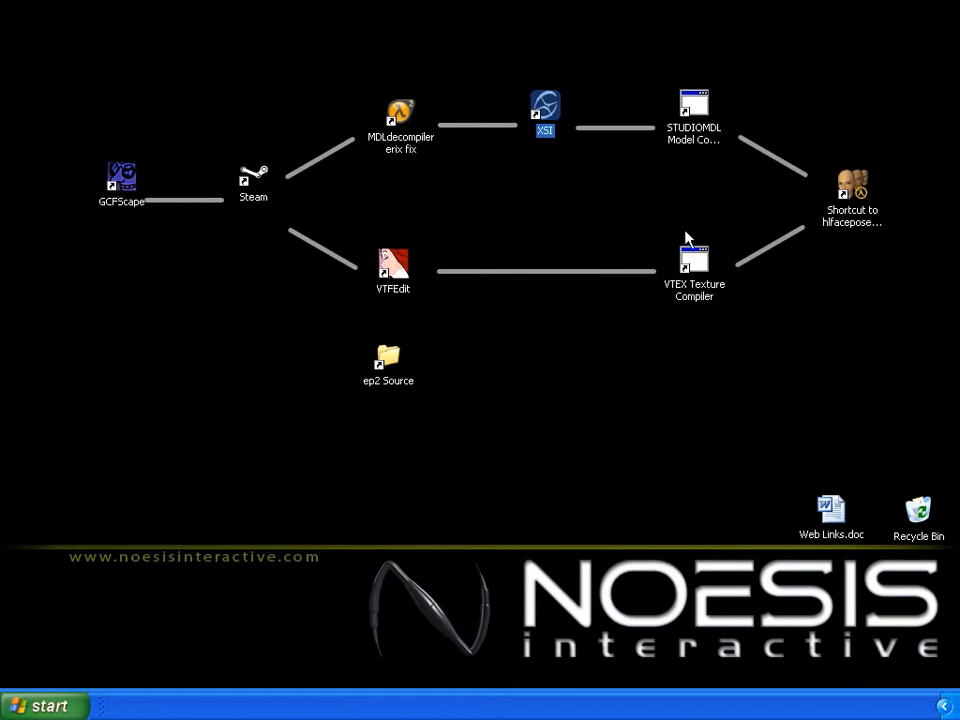
{"action": "left_click", "coordinate": [700, 140]}
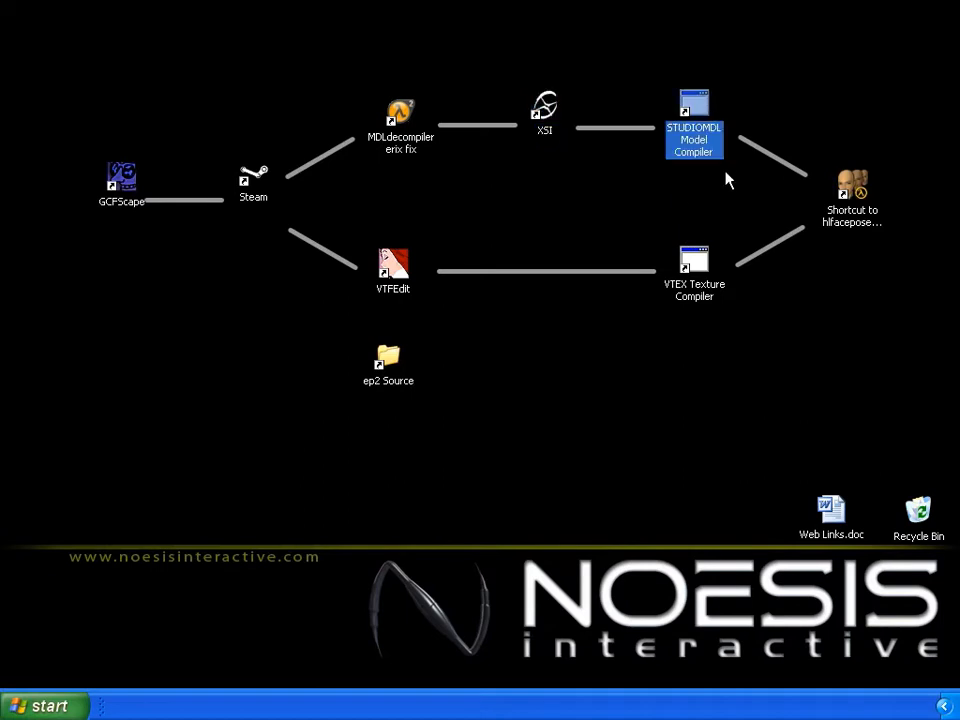
{"action": "left_click", "coordinate": [694, 260]}
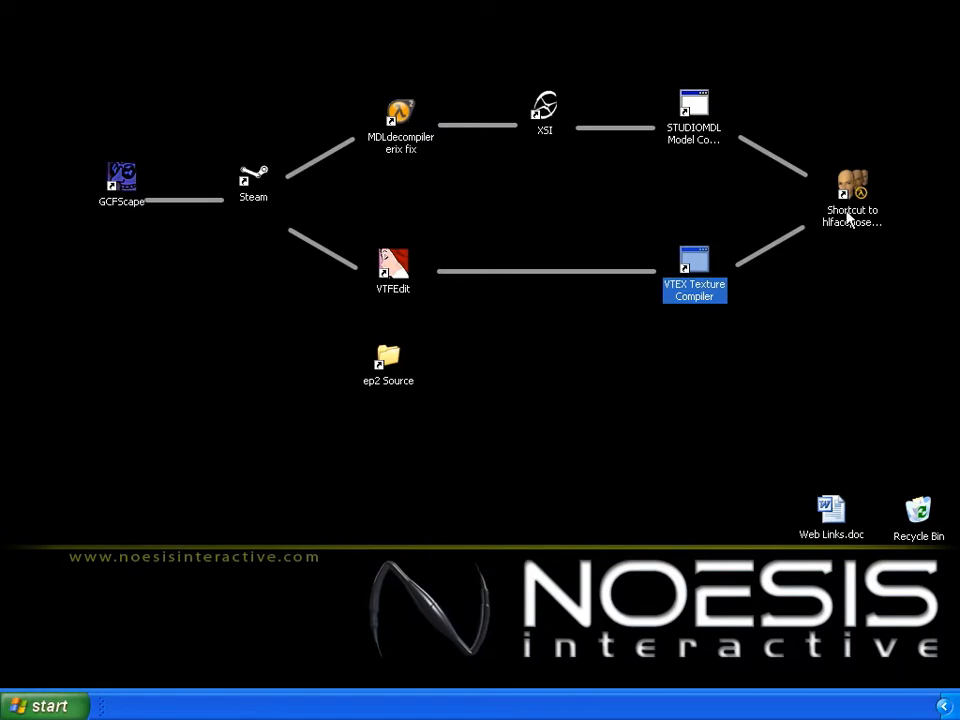
{"action": "left_click", "coordinate": [852, 188]}
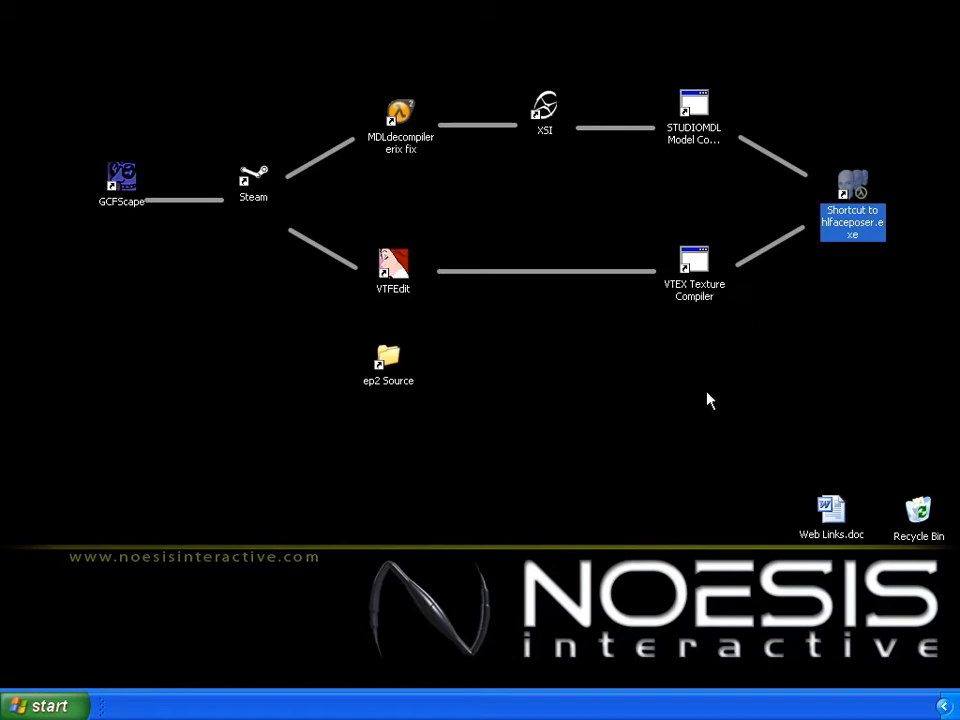
Starting from the ep2 Source shortcut, browse to the sourcesdk\bin\orangebox\bin folder to view its tool executables.
{"action": "double_click", "coordinate": [392, 360]}
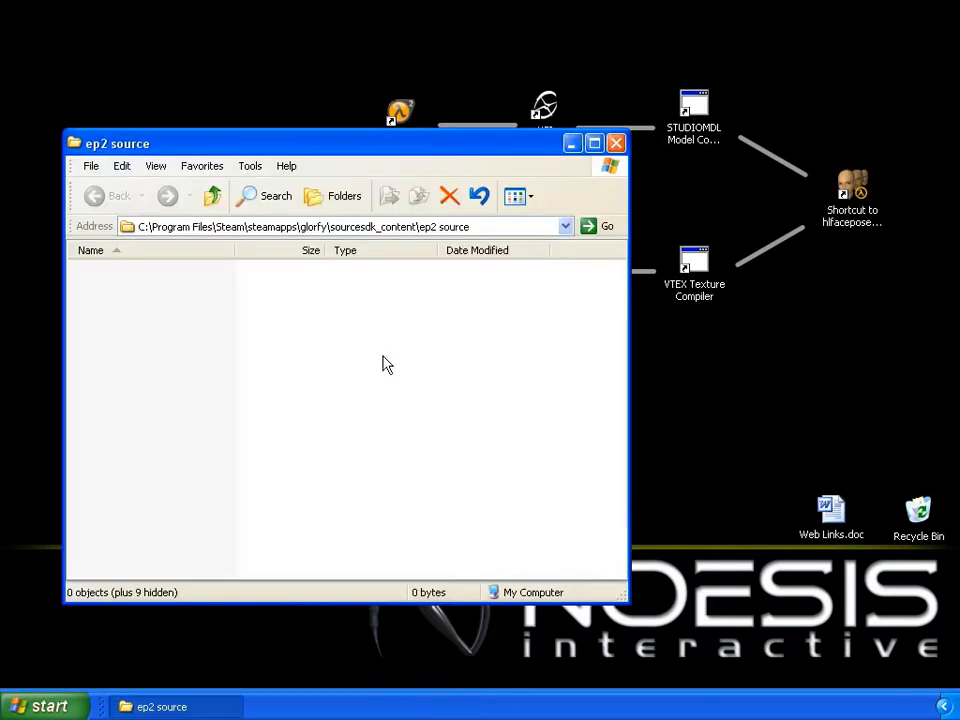
{"action": "left_click", "coordinate": [222, 208]}
{"action": "left_click", "coordinate": [222, 208]}
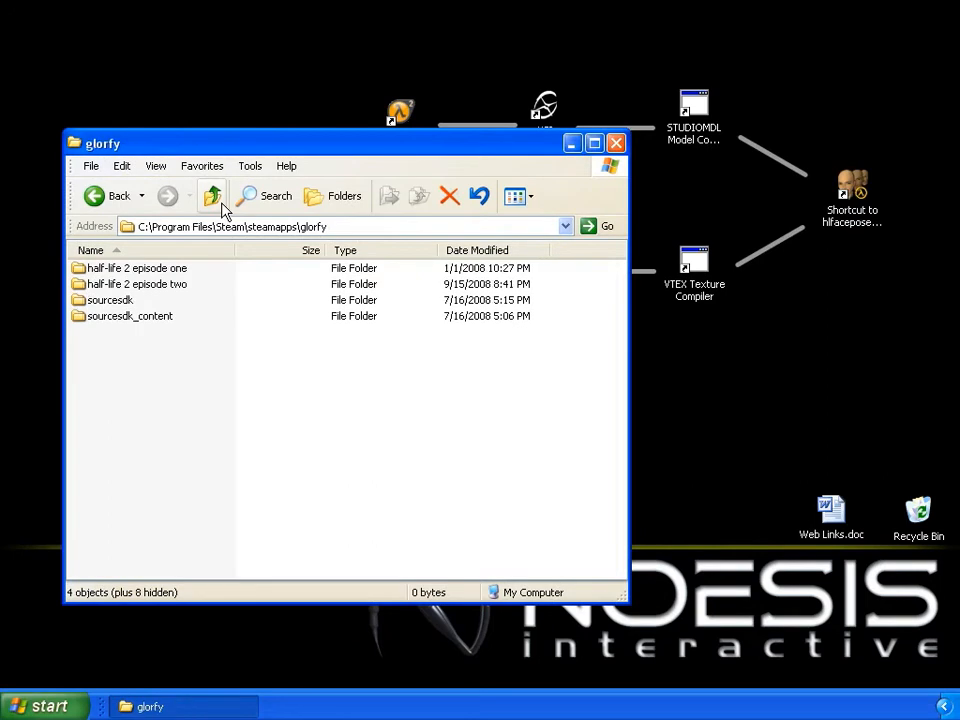
{"action": "double_click", "coordinate": [113, 302]}
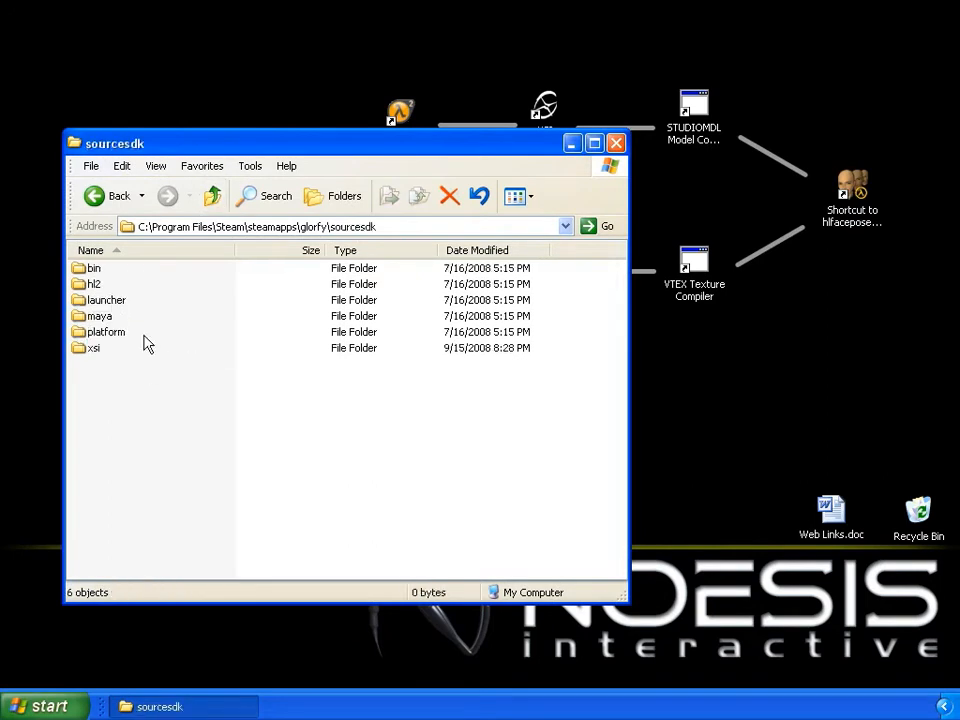
{"action": "double_click", "coordinate": [95, 272]}
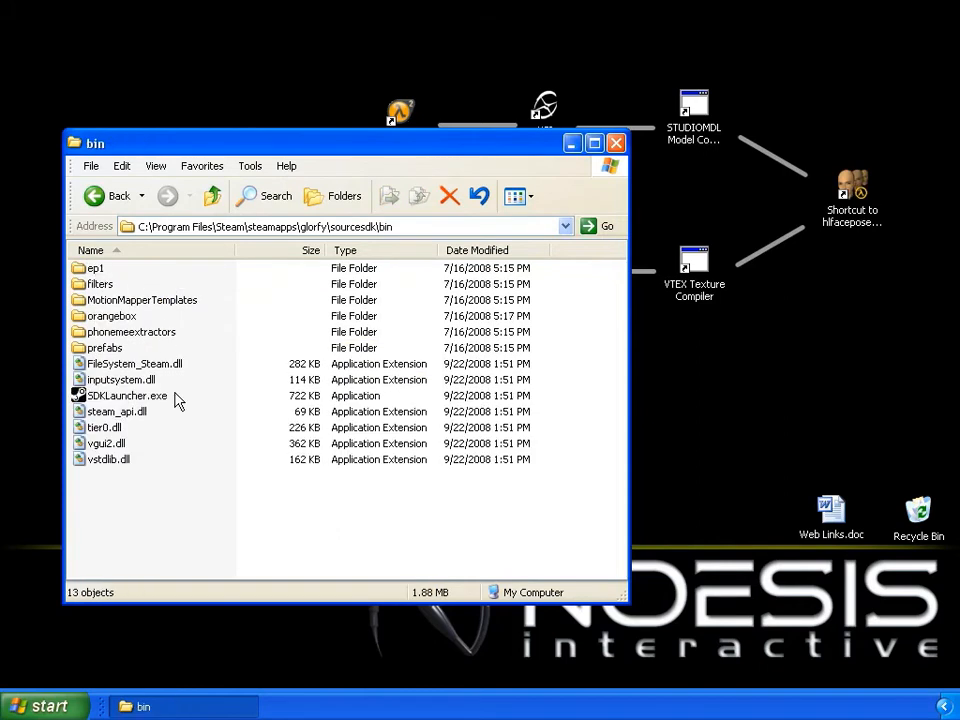
{"action": "left_click", "coordinate": [117, 318]}
{"action": "double_click", "coordinate": [117, 318]}
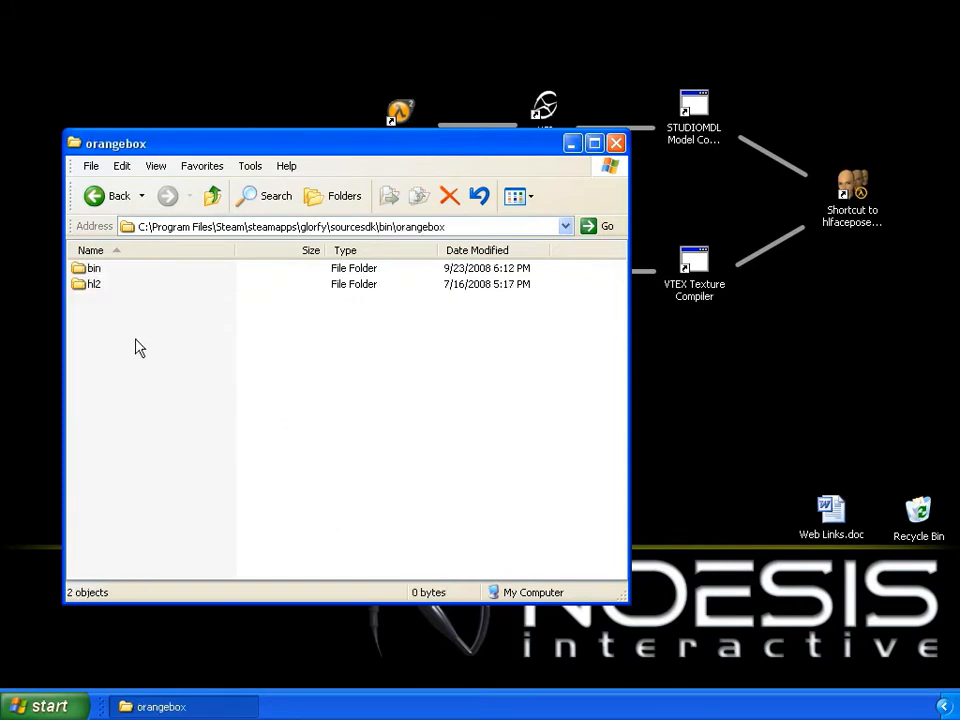
{"action": "double_click", "coordinate": [94, 266]}
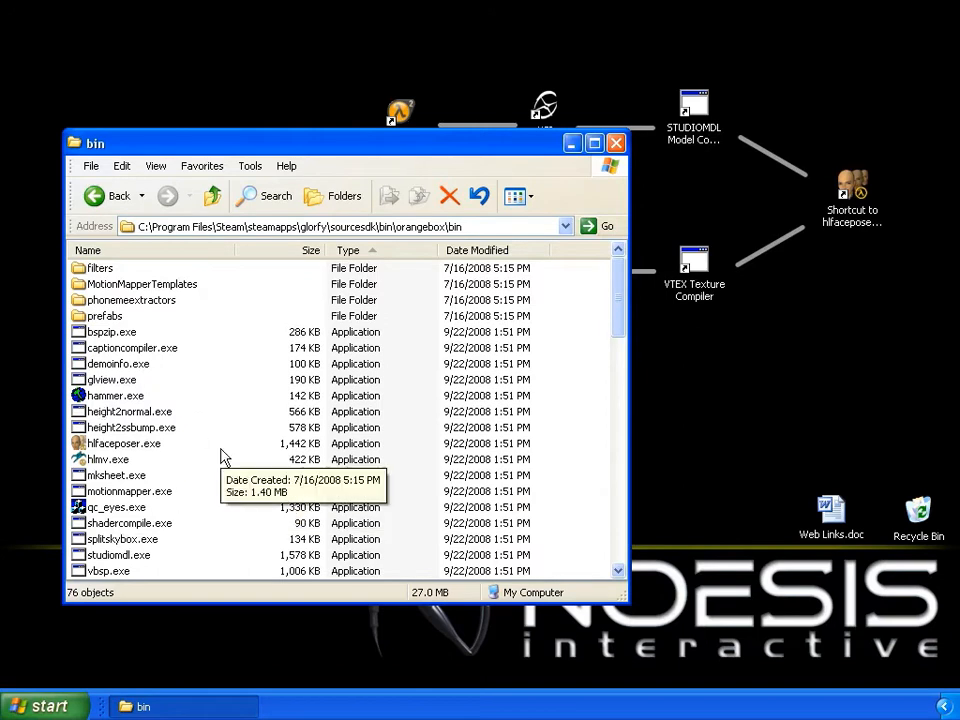
Select hlfaceposer.exe in the orangebox\bin folder and view its Send To option for creating a desktop shortcut.
{"action": "left_click", "coordinate": [103, 448]}
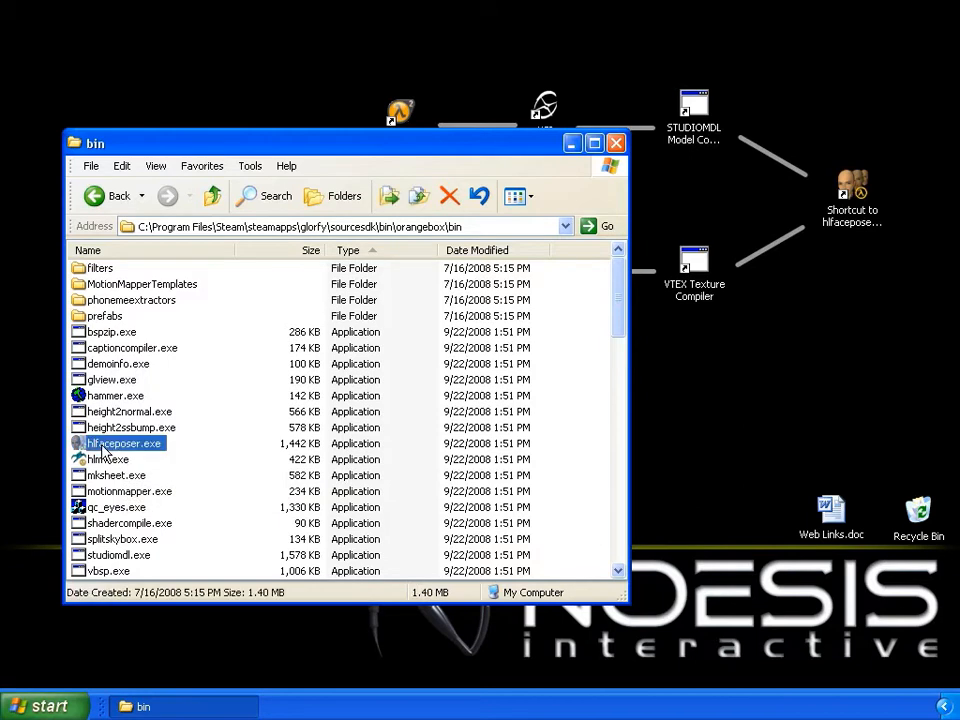
{"action": "right_click", "coordinate": [103, 447]}
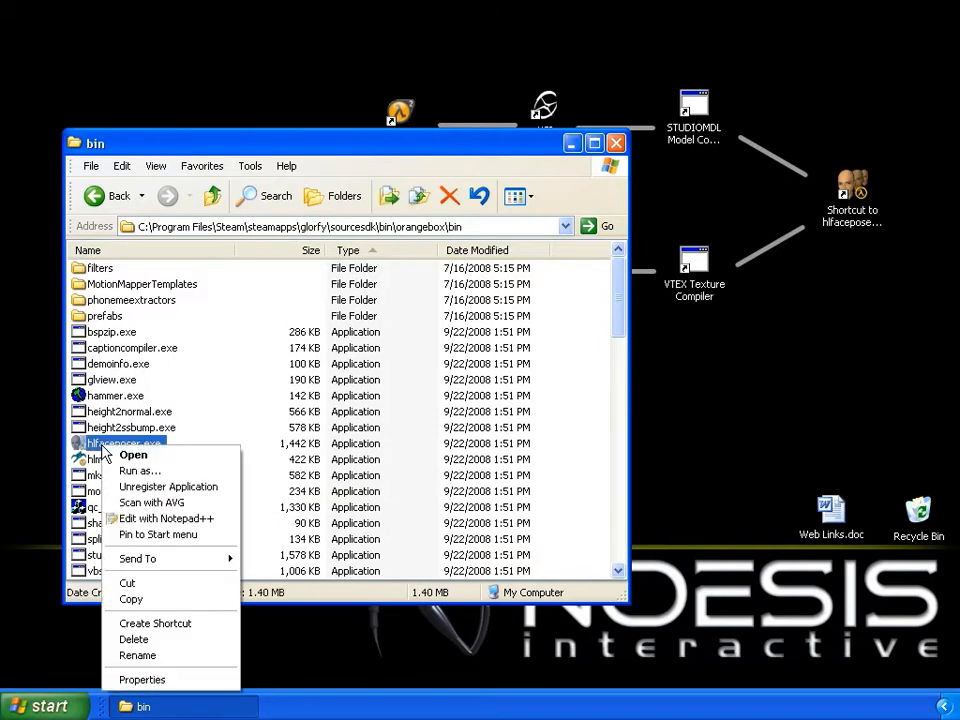
{"action": "mouse_move", "coordinate": [194, 567]}
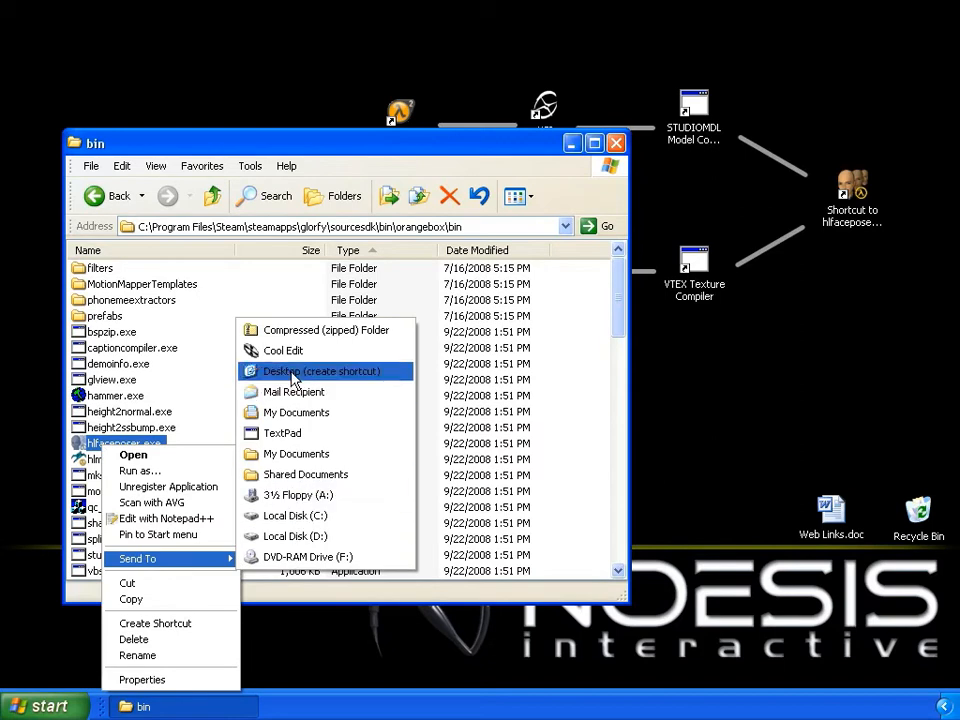
{"action": "left_click", "coordinate": [268, 148]}
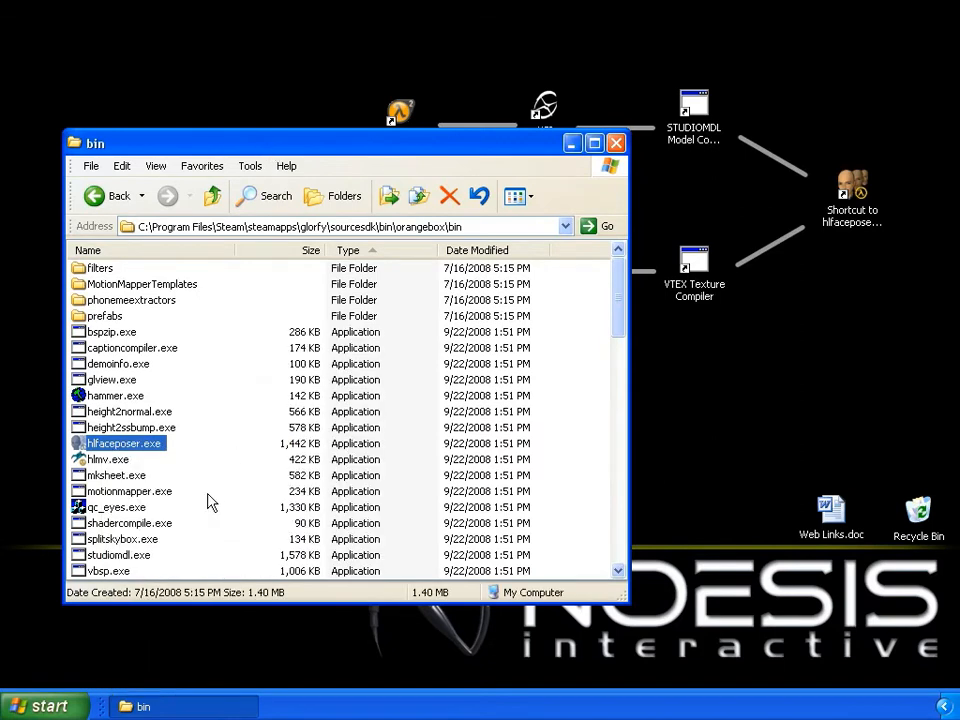
Locate vtex.exe and studiomdl.exe in the orangebox\bin file list, and close the folder window.
{"action": "scroll", "coordinate": [210, 500], "scroll_direction": "down", "scroll_amount": 3}
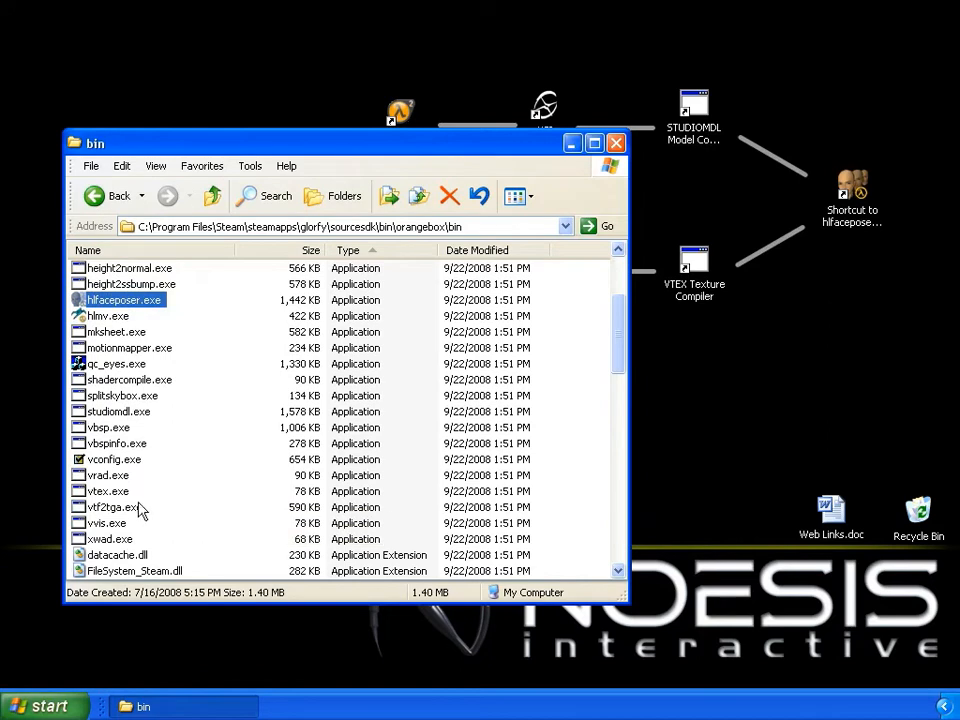
{"action": "left_click", "coordinate": [110, 491]}
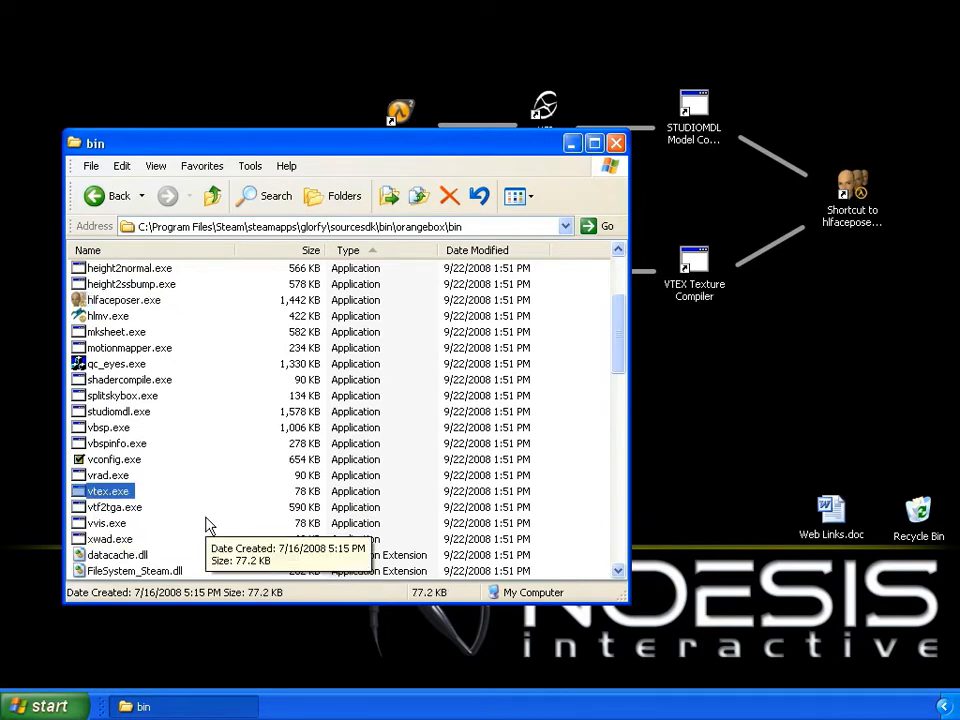
{"action": "scroll", "coordinate": [140, 508], "scroll_direction": "up", "scroll_amount": 1}
{"action": "left_click", "coordinate": [110, 461]}
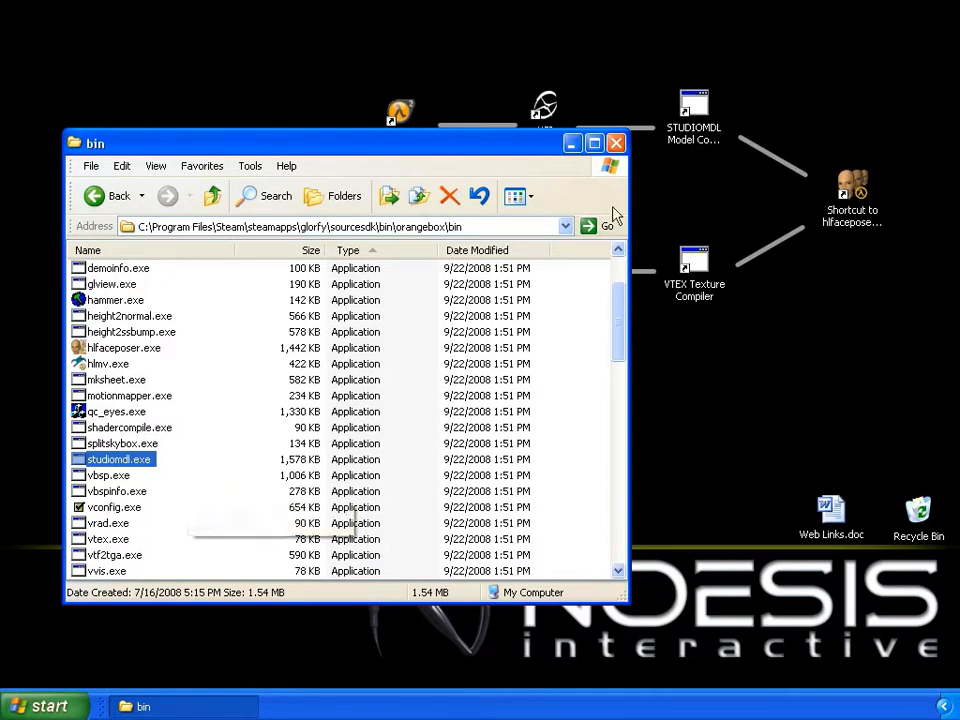
{"action": "left_click", "coordinate": [617, 145]}
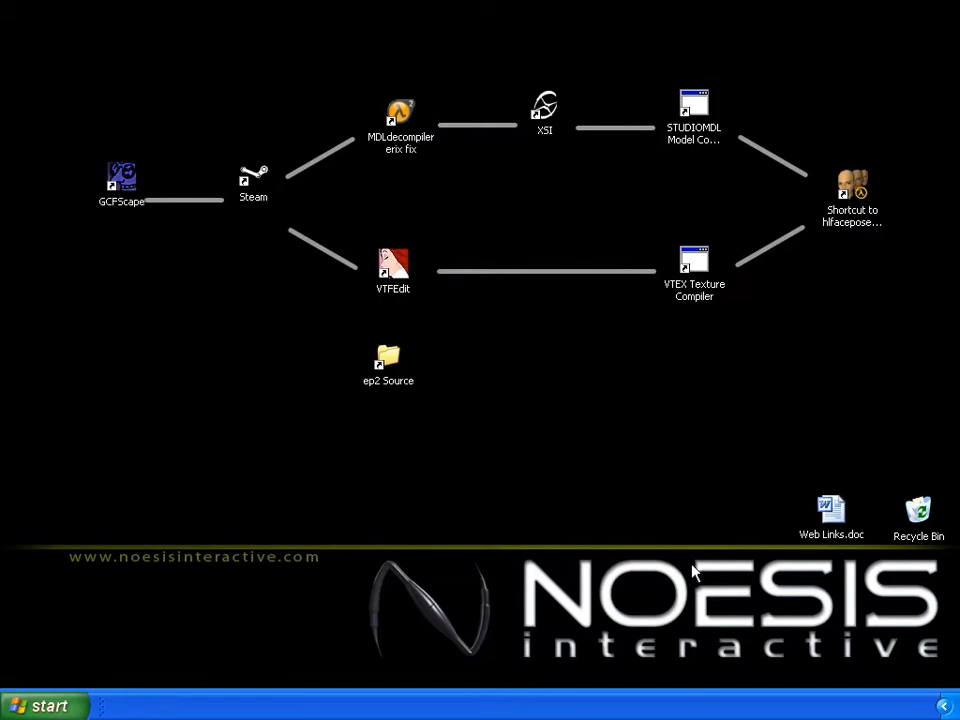
Open Web Links.doc from the desktop to review the tool download links, highlight the Hex editor xvi32 heading, and close the document.
{"action": "double_click", "coordinate": [834, 516]}
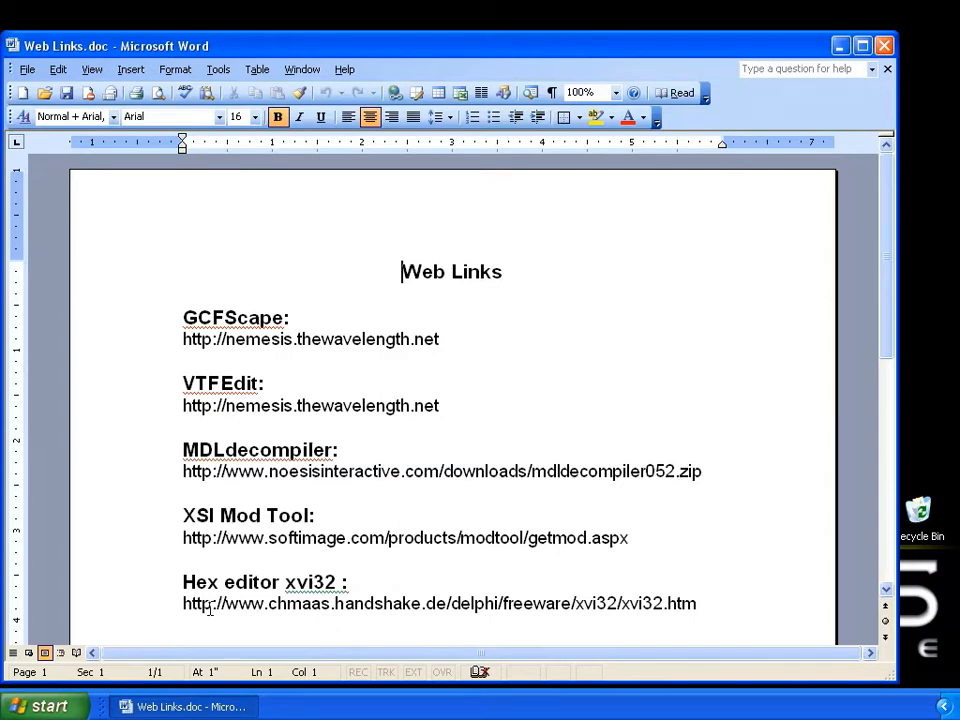
{"action": "left_click_drag", "start_coordinate": [182, 581], "coordinate": [370, 600]}
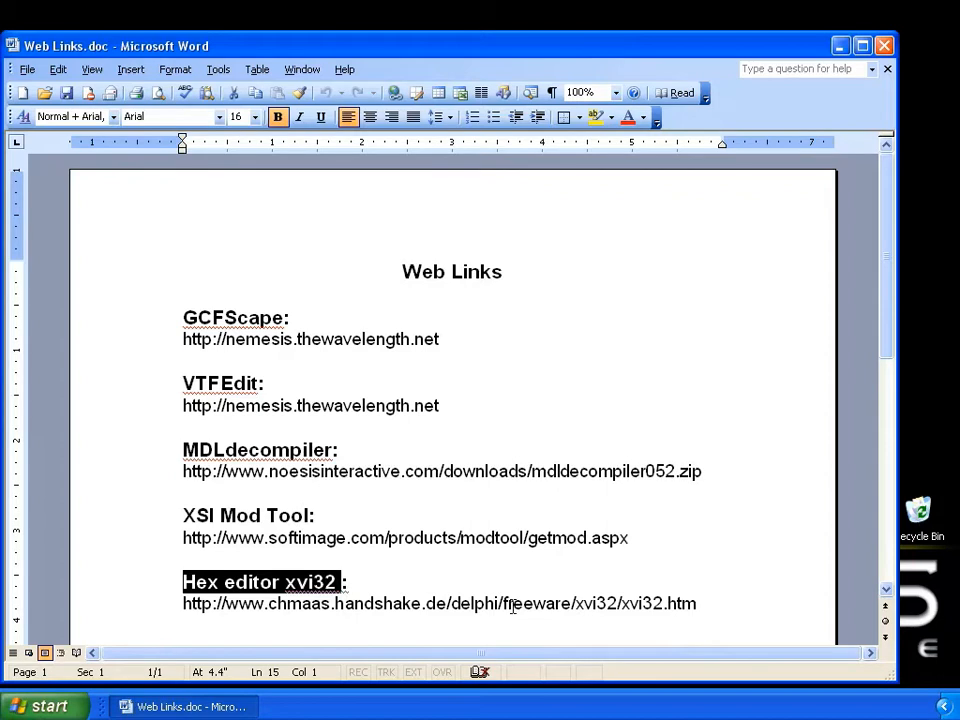
{"action": "left_click", "coordinate": [435, 584]}
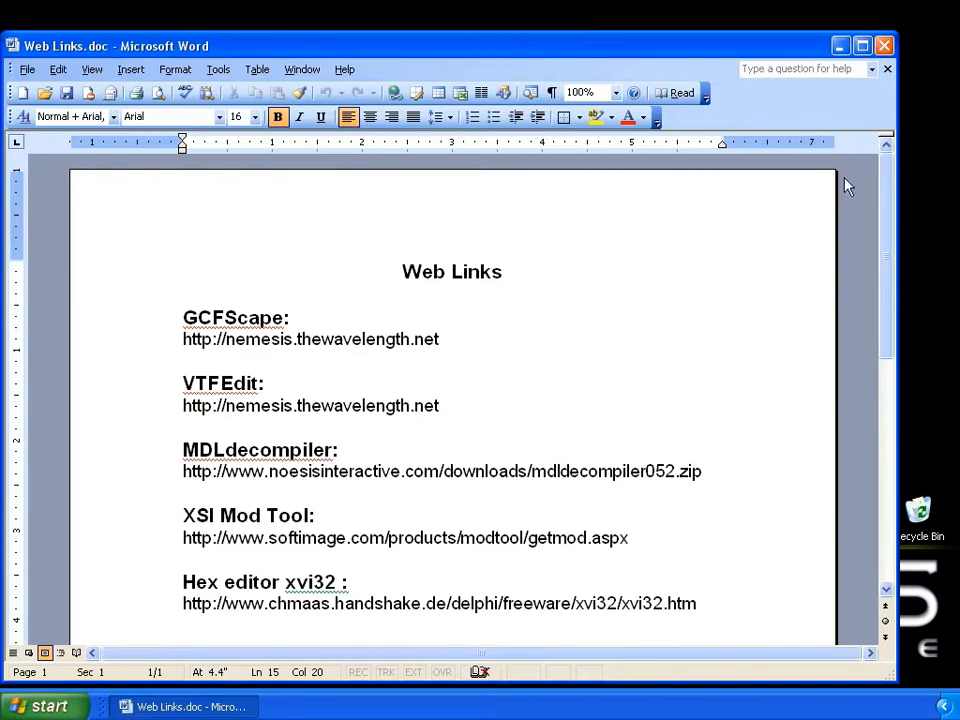
{"action": "left_click", "coordinate": [884, 46]}
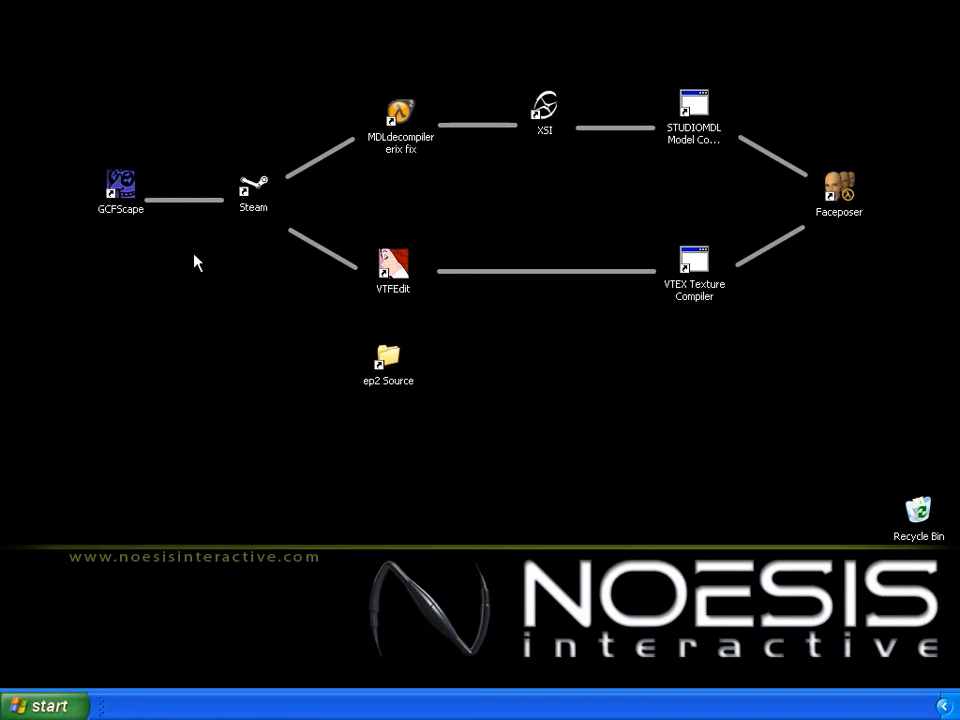
Launch GCFScape and open the source models.gcf package from the steamapps folder.
{"action": "double_click", "coordinate": [122, 192]}
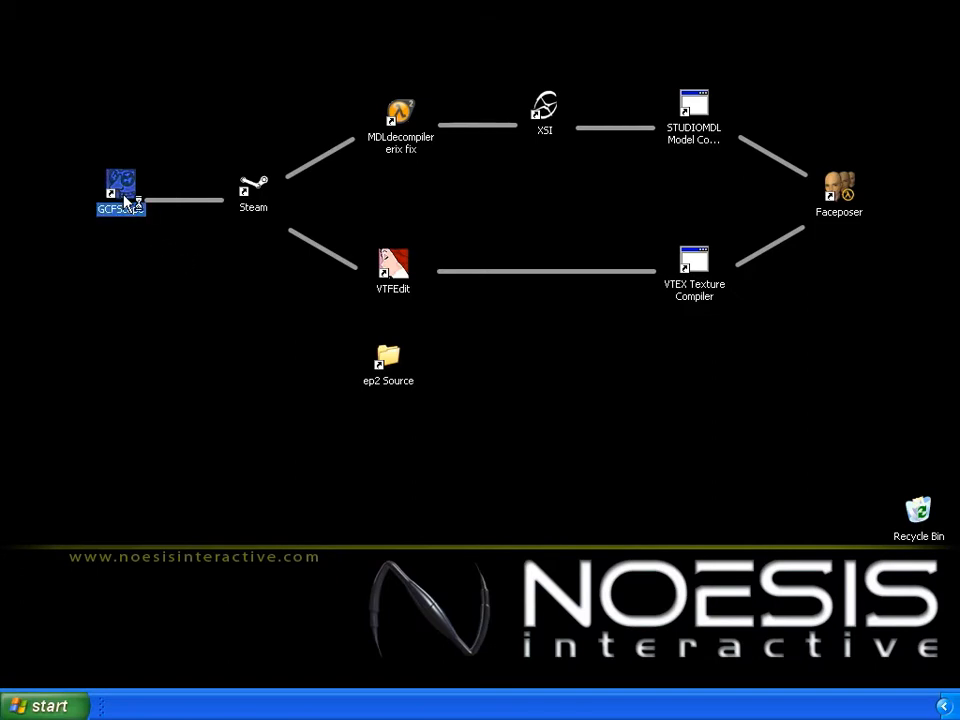
{"action": "left_click", "coordinate": [35, 314]}
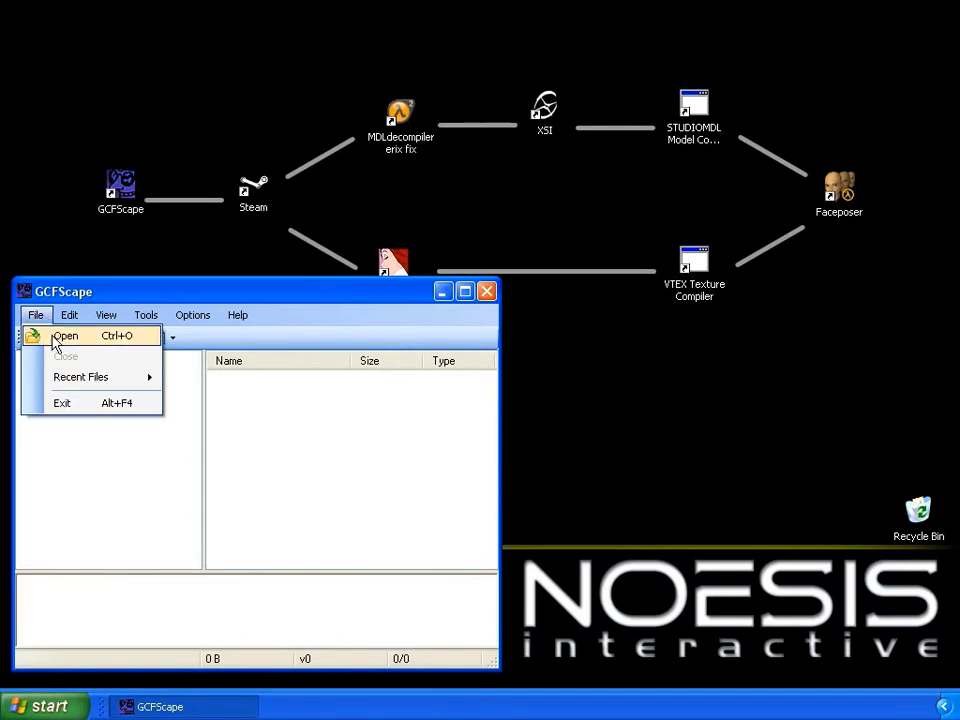
{"action": "left_click", "coordinate": [56, 338]}
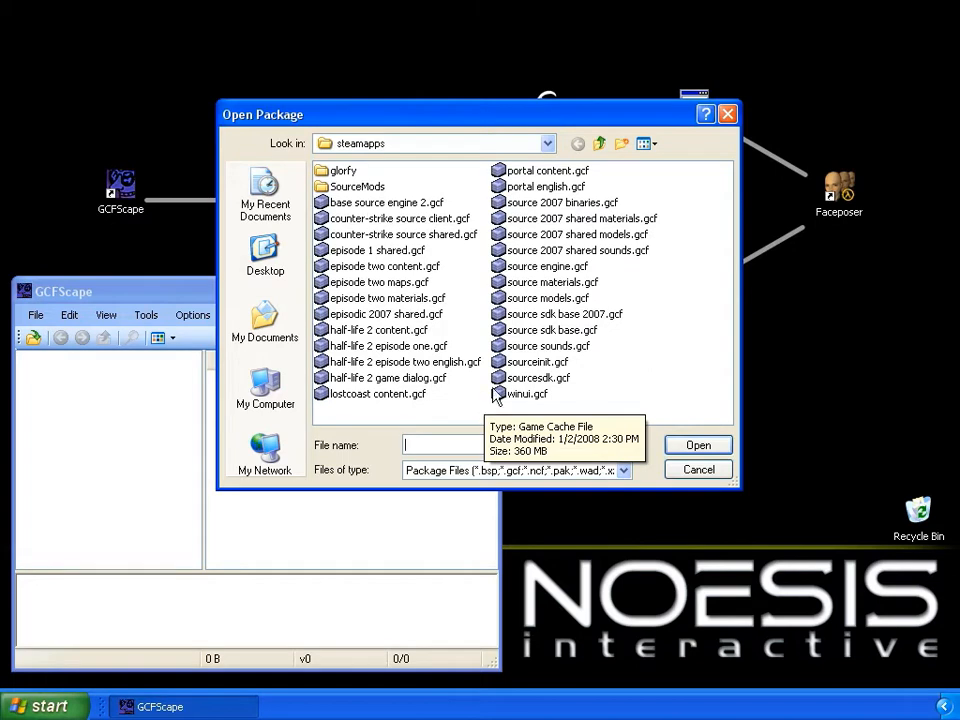
{"action": "double_click", "coordinate": [545, 300]}
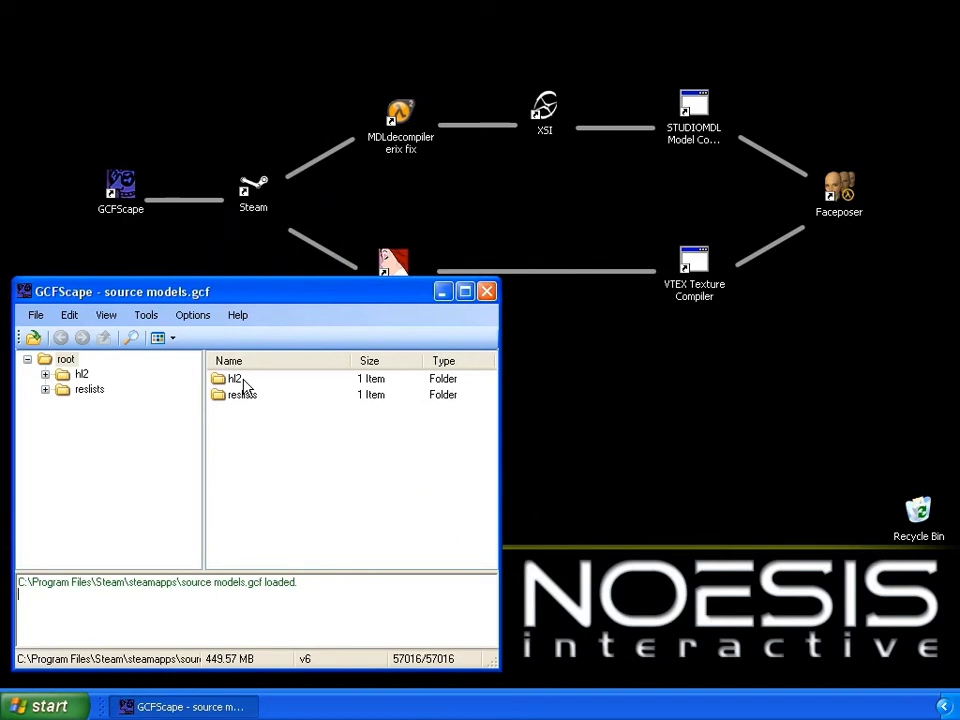
Browse the package to hl2\models\Humans\Group01 and bring the male_02 model files into view.
{"action": "double_click", "coordinate": [238, 383]}
{"action": "double_click", "coordinate": [250, 384]}
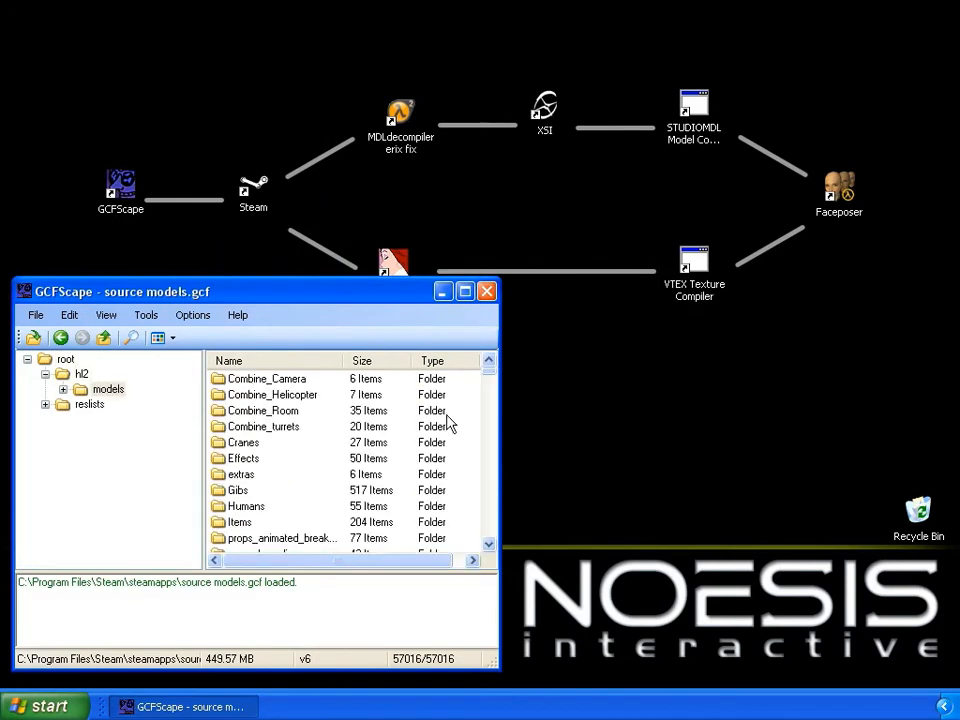
{"action": "left_click", "coordinate": [248, 507]}
{"action": "double_click", "coordinate": [248, 507]}
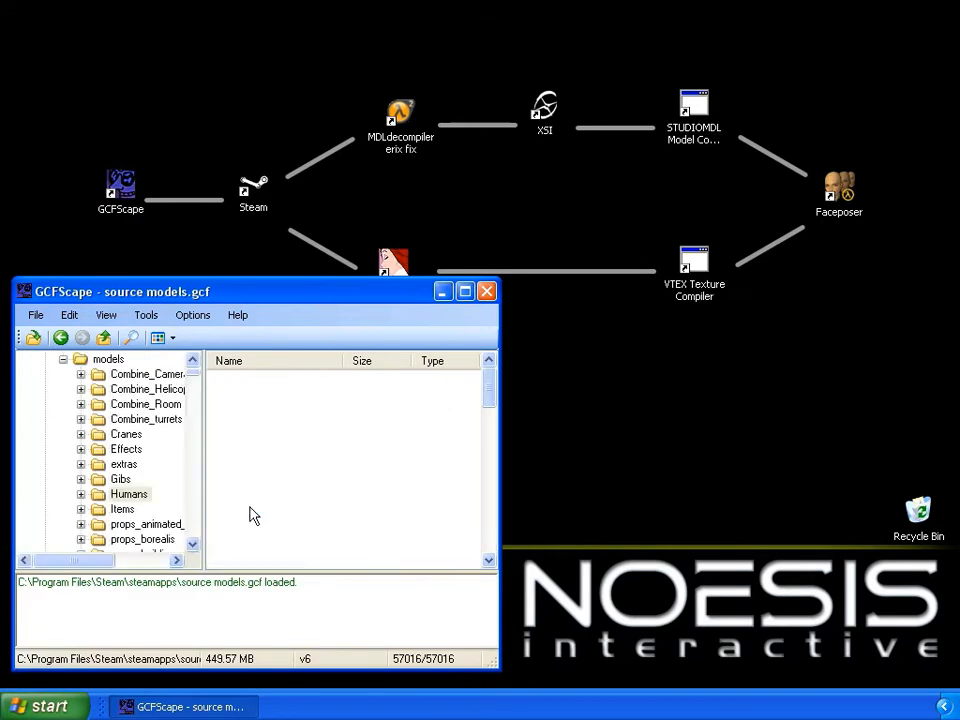
{"action": "double_click", "coordinate": [268, 383]}
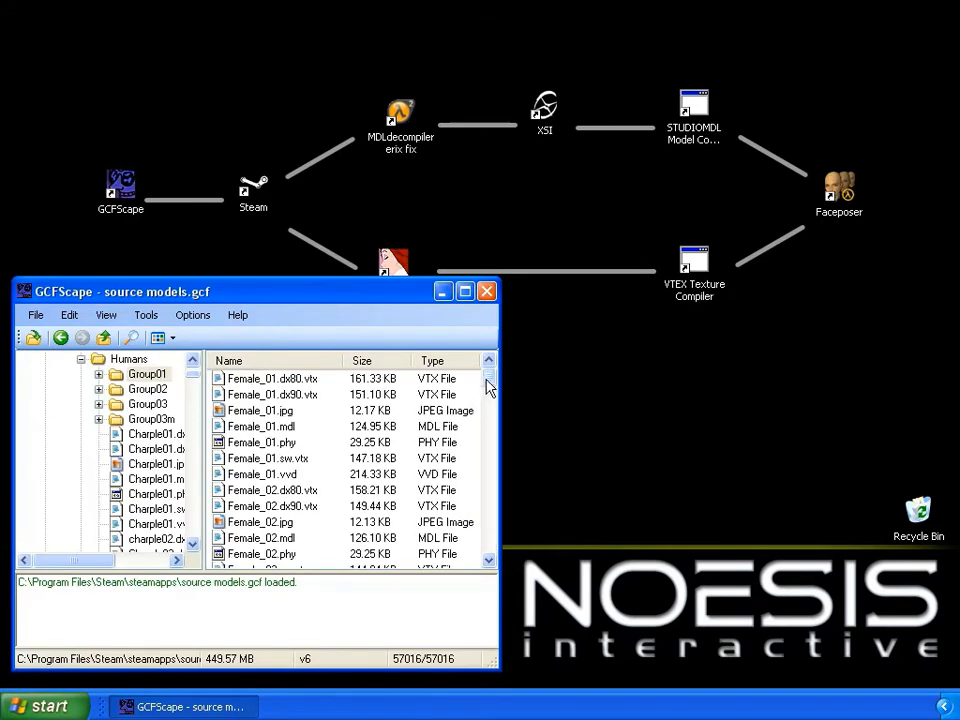
{"action": "left_click_drag", "start_coordinate": [488, 388], "coordinate": [488, 458]}
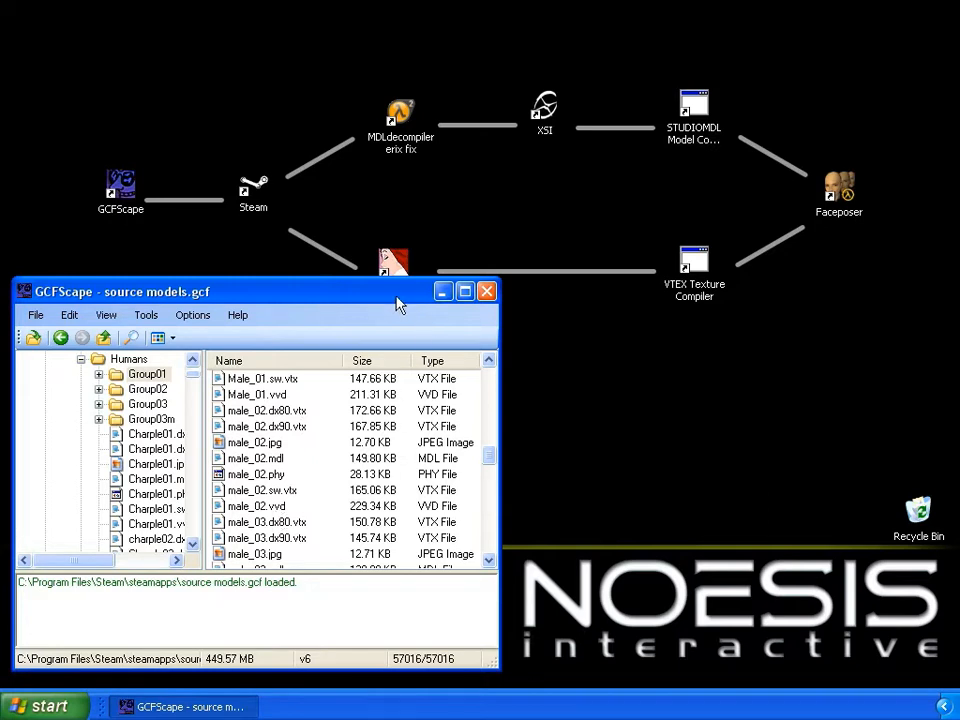
Move the GCFScape window clear of the ep2 Source shortcut and open that shortcut's GCF Files folder alongside it.
{"action": "left_click_drag", "start_coordinate": [398, 304], "coordinate": [368, 299]}
{"action": "double_click", "coordinate": [392, 380]}
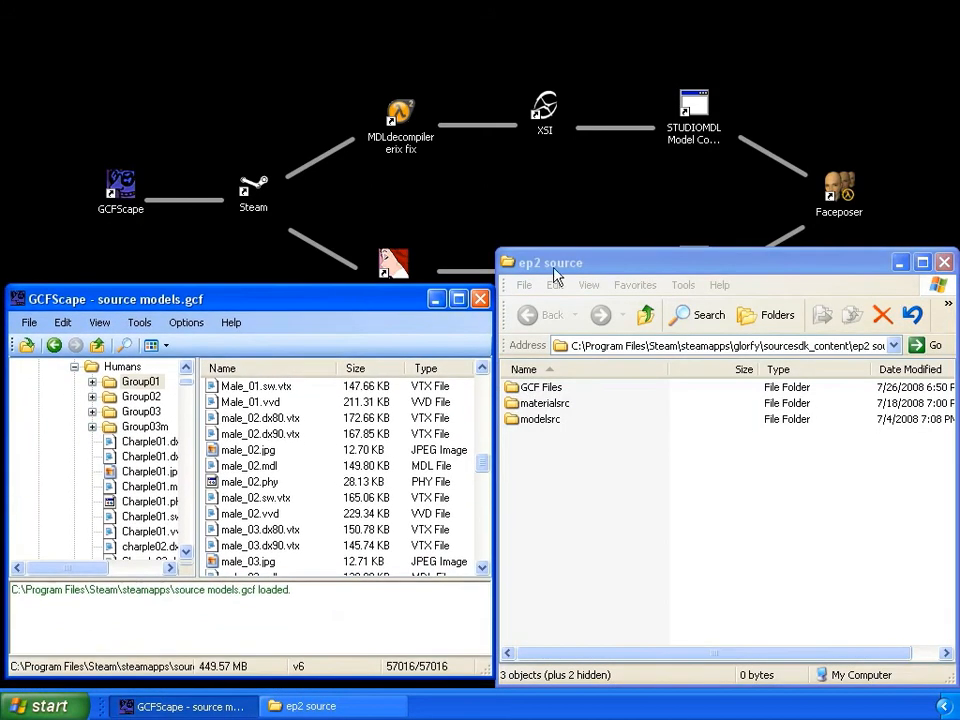
{"action": "left_click", "coordinate": [565, 308]}
{"action": "double_click", "coordinate": [550, 396]}
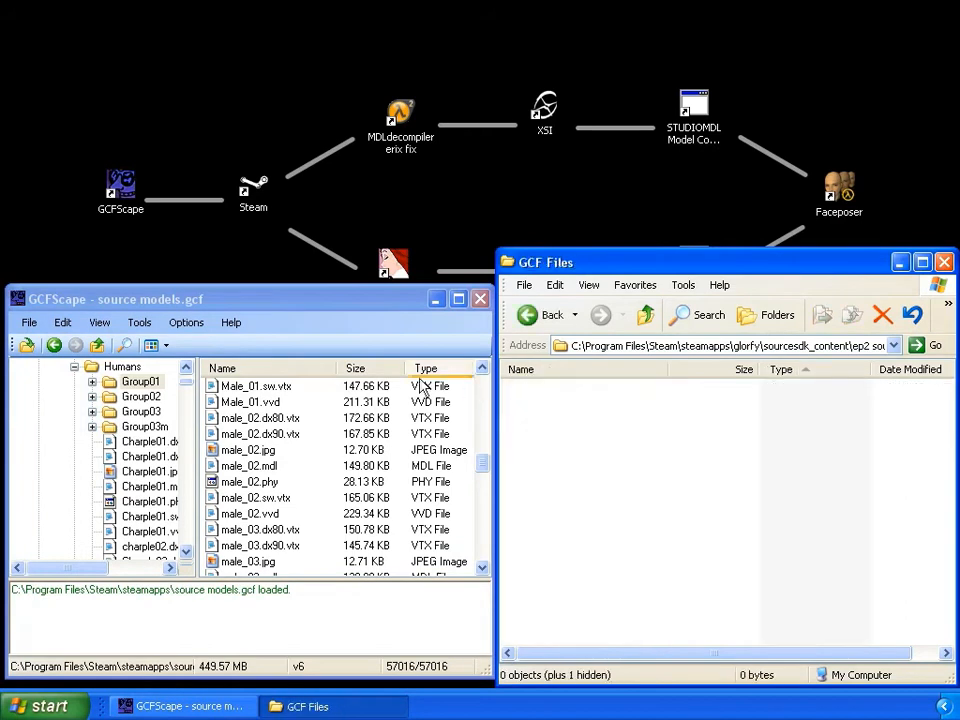
Extract all the male_02 files, from male_02.dx80.vtx through male_02.vvd, into the GCF Files folder.
{"action": "left_click", "coordinate": [316, 306]}
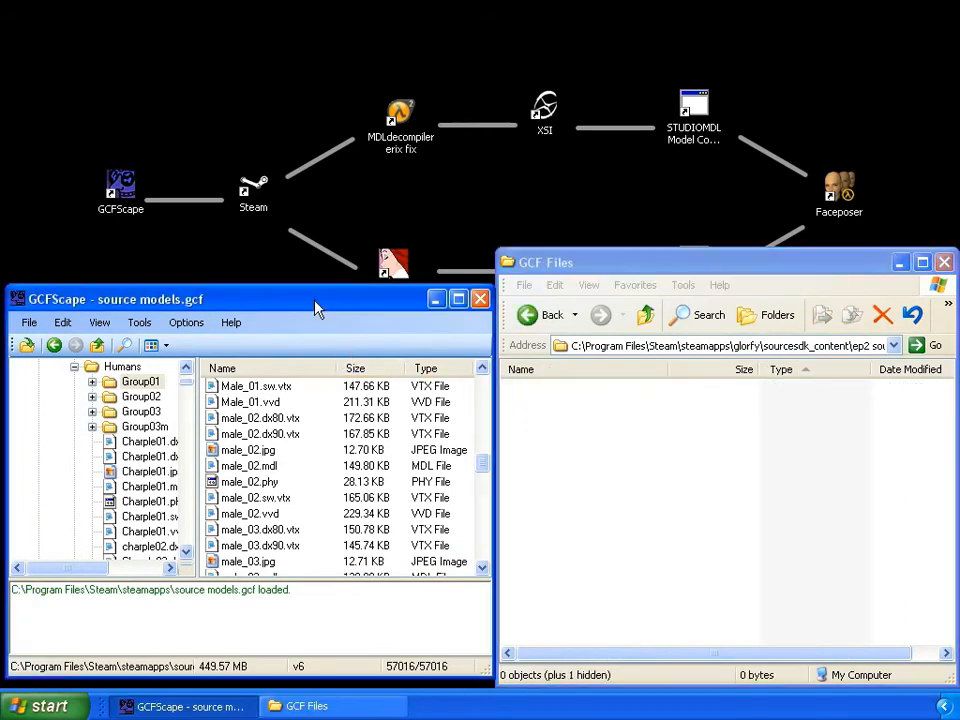
{"action": "left_click", "coordinate": [268, 419]}
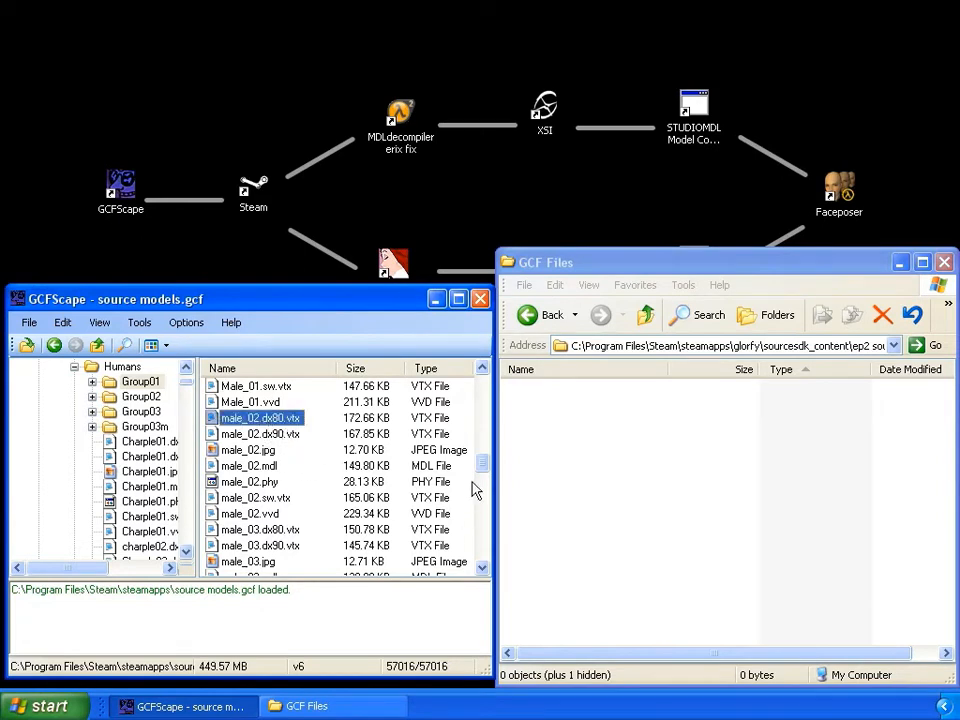
{"action": "left_click_drag", "start_coordinate": [480, 471], "coordinate": [481, 477]}
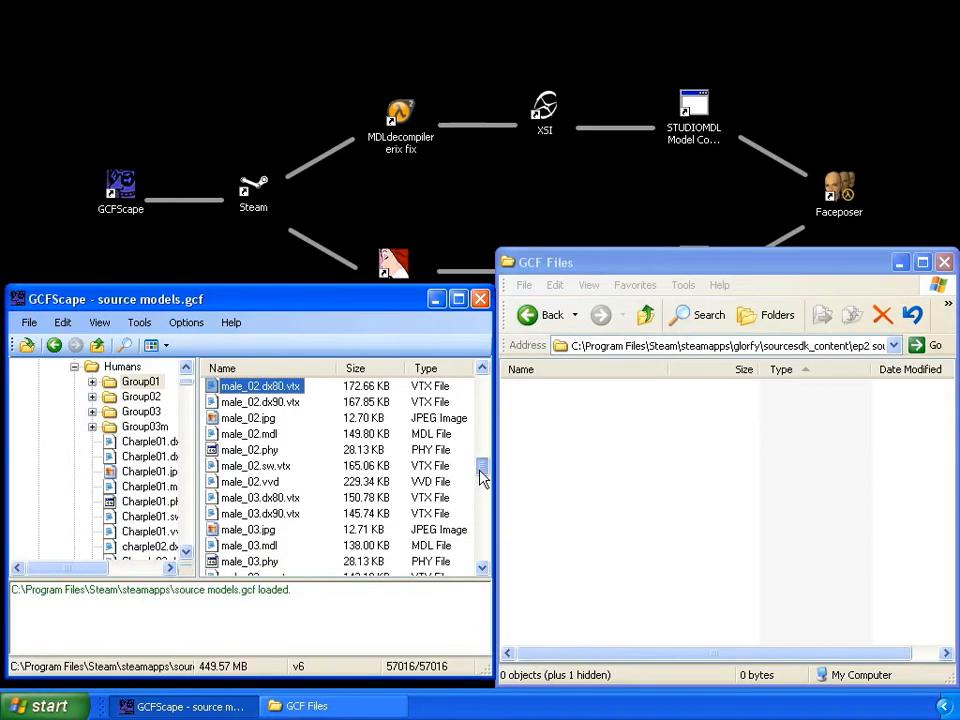
{"action": "left_click", "coordinate": [268, 486], "text": "shift"}
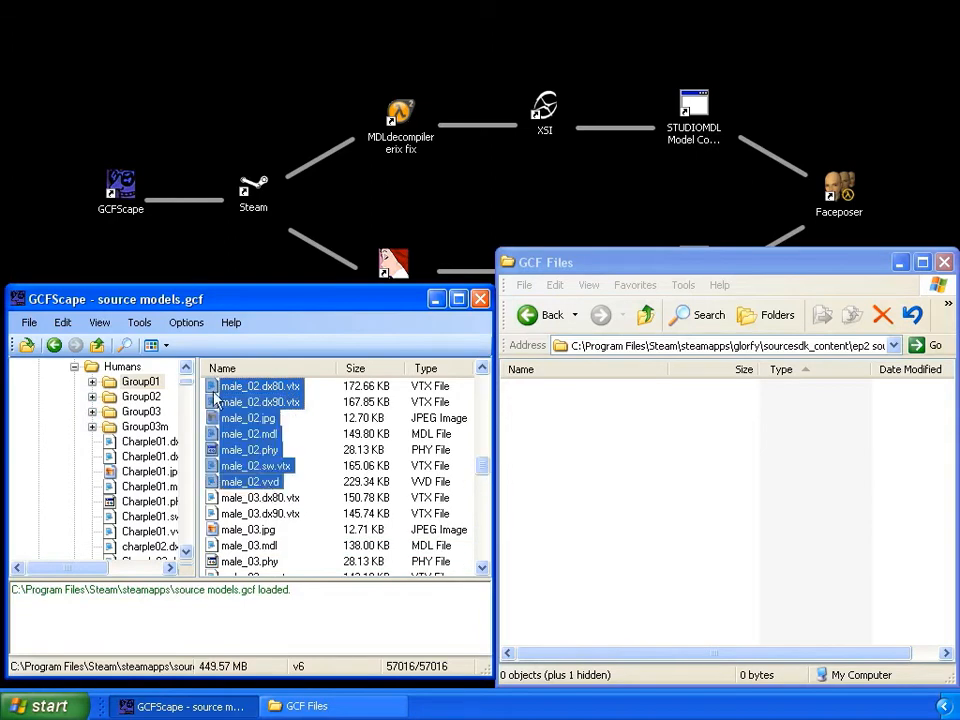
{"action": "left_click_drag", "start_coordinate": [212, 386], "coordinate": [575, 442]}
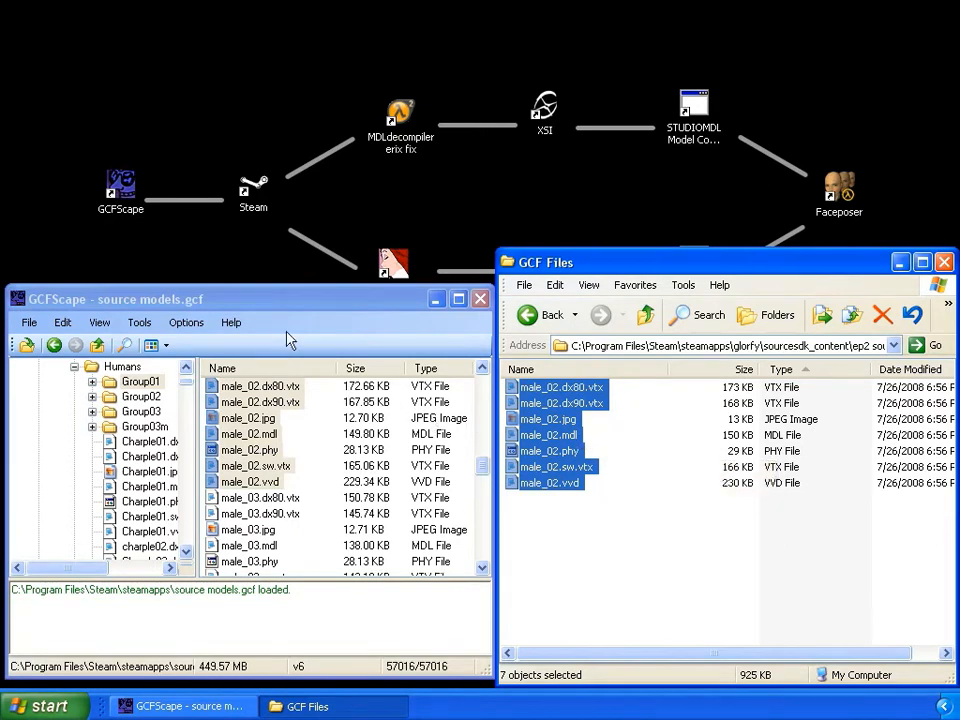
Open the source materials.gcf package in GCFScape in place of the models package.
{"action": "left_click", "coordinate": [268, 306]}
{"action": "left_click", "coordinate": [30, 323]}
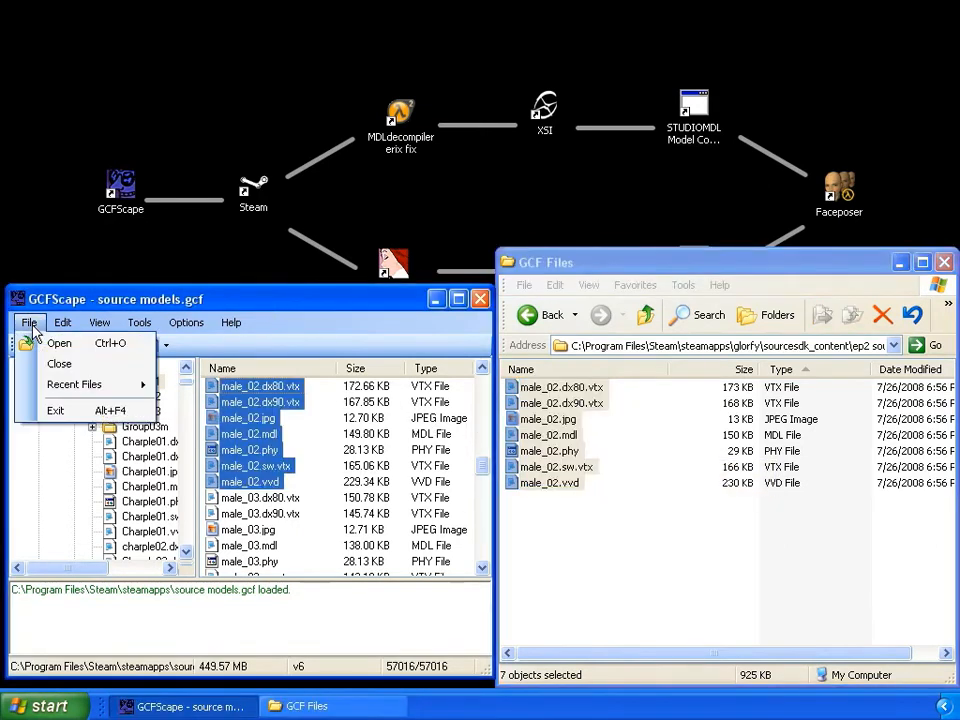
{"action": "left_click", "coordinate": [32, 344]}
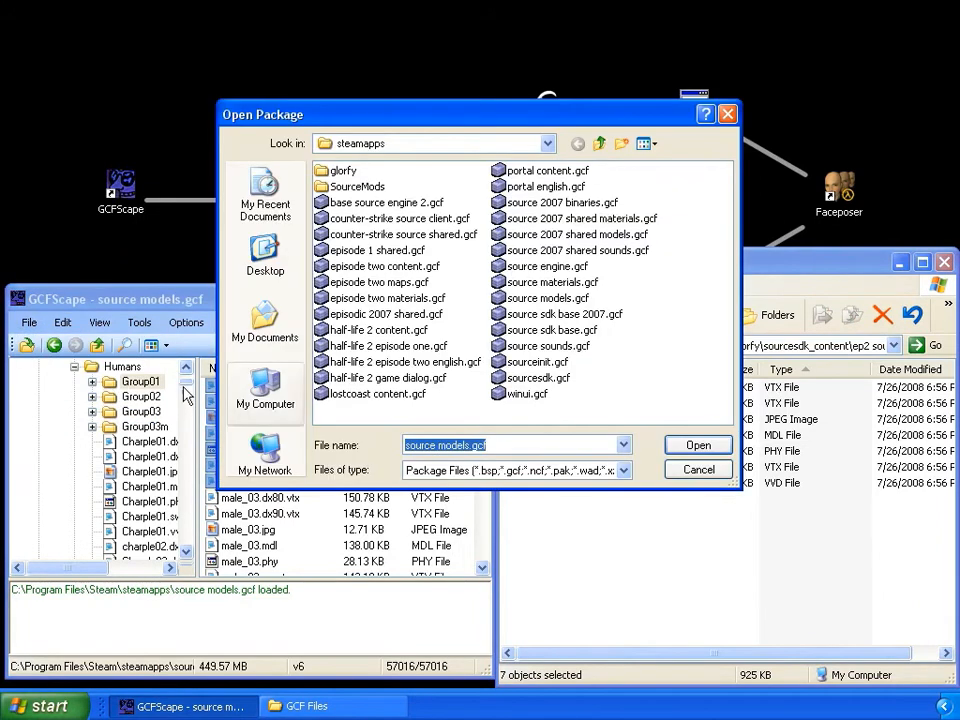
{"action": "double_click", "coordinate": [548, 283]}
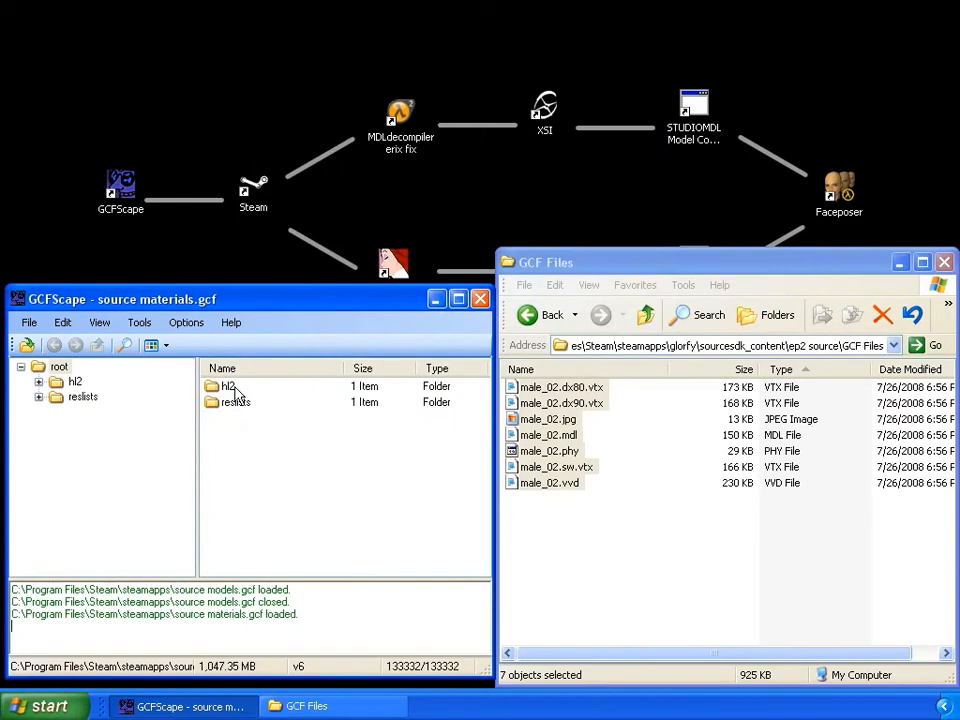
Browse the materials package to hl2\materials\Models\Humans\Male.
{"action": "double_click", "coordinate": [232, 390]}
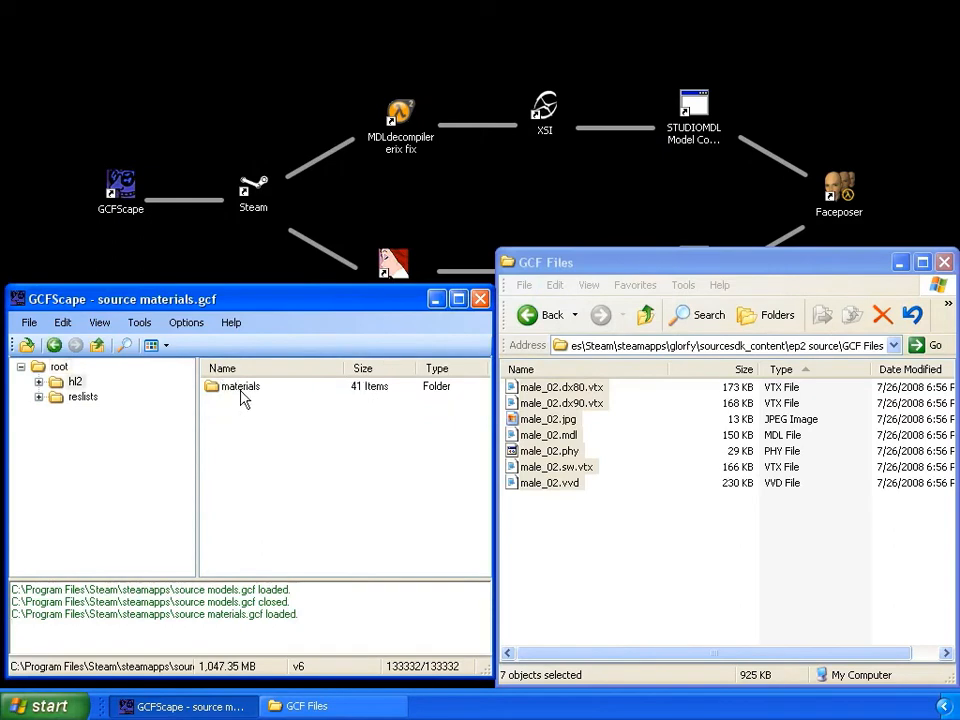
{"action": "double_click", "coordinate": [241, 388]}
{"action": "left_click_drag", "start_coordinate": [483, 410], "coordinate": [484, 466]}
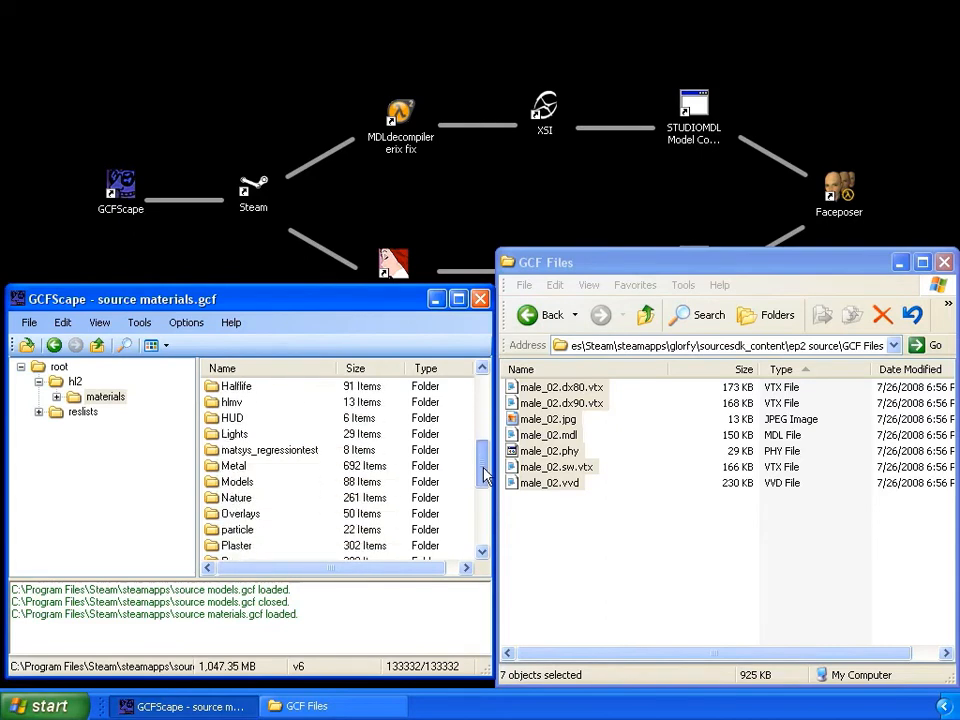
{"action": "double_click", "coordinate": [238, 482]}
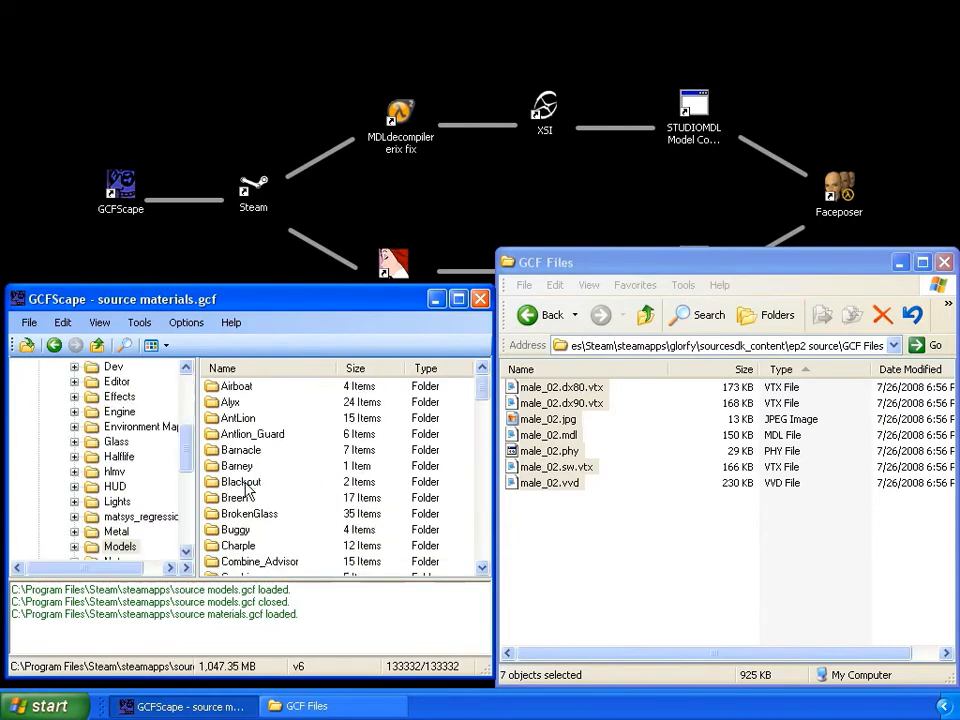
{"action": "left_click_drag", "start_coordinate": [484, 392], "coordinate": [484, 466]}
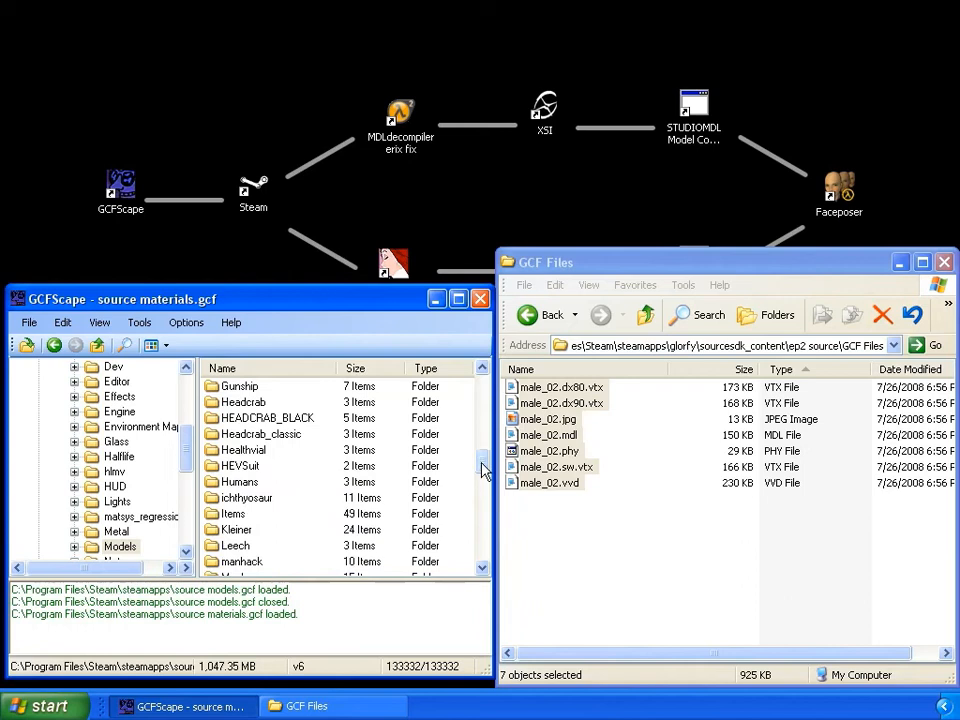
{"action": "double_click", "coordinate": [243, 485]}
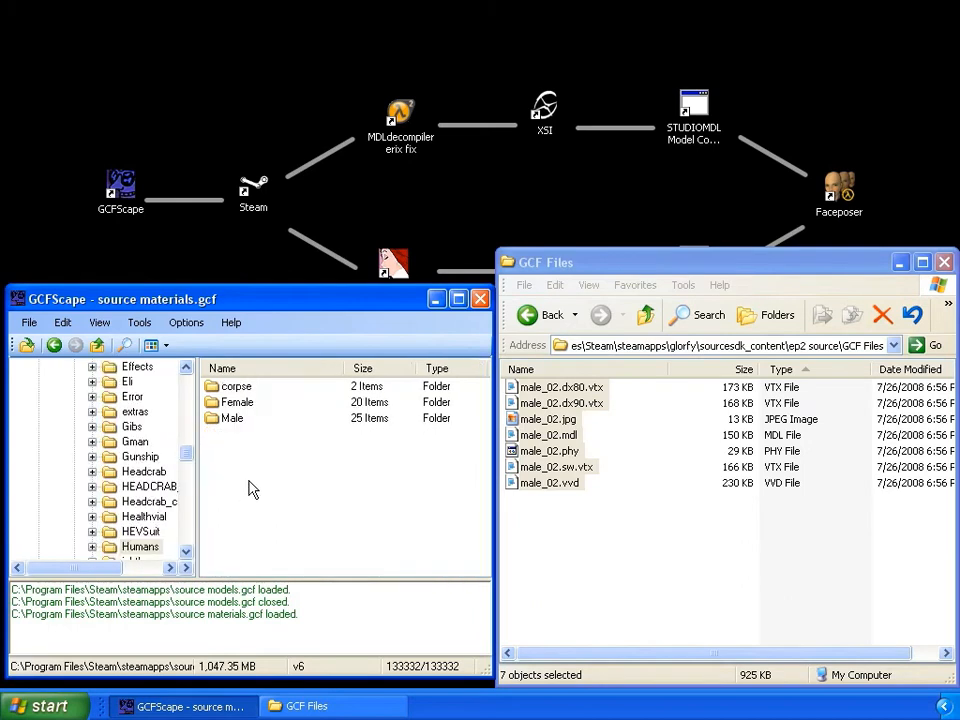
{"action": "double_click", "coordinate": [236, 419]}
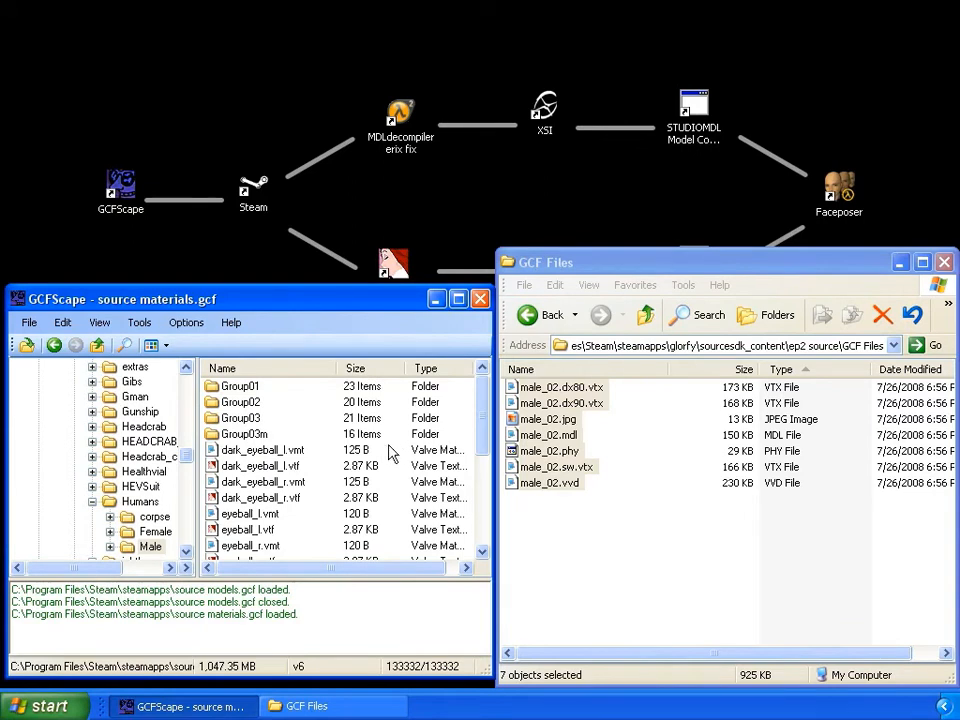
Extract the shared eye, glint, pupil and mouth files, from dark_eyeball_l.vmt through pupil_r.vtf, into the GCF Files folder.
{"action": "left_click", "coordinate": [287, 451]}
{"action": "left_click_drag", "start_coordinate": [483, 430], "coordinate": [484, 532]}
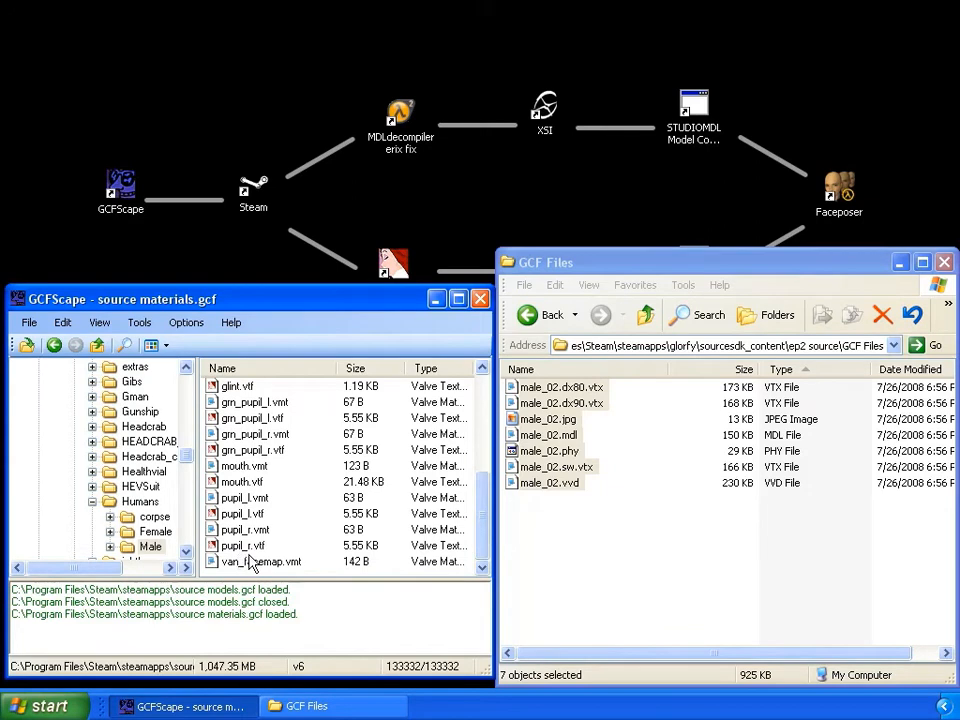
{"action": "left_click", "coordinate": [257, 547], "text": "shift"}
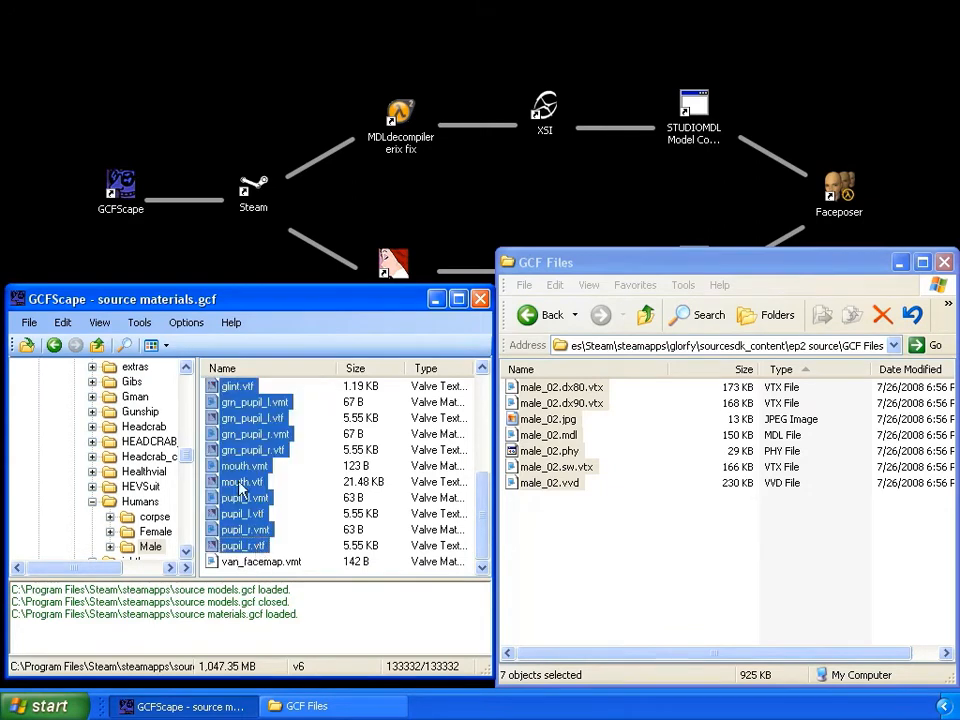
{"action": "left_click_drag", "start_coordinate": [210, 415], "coordinate": [578, 535]}
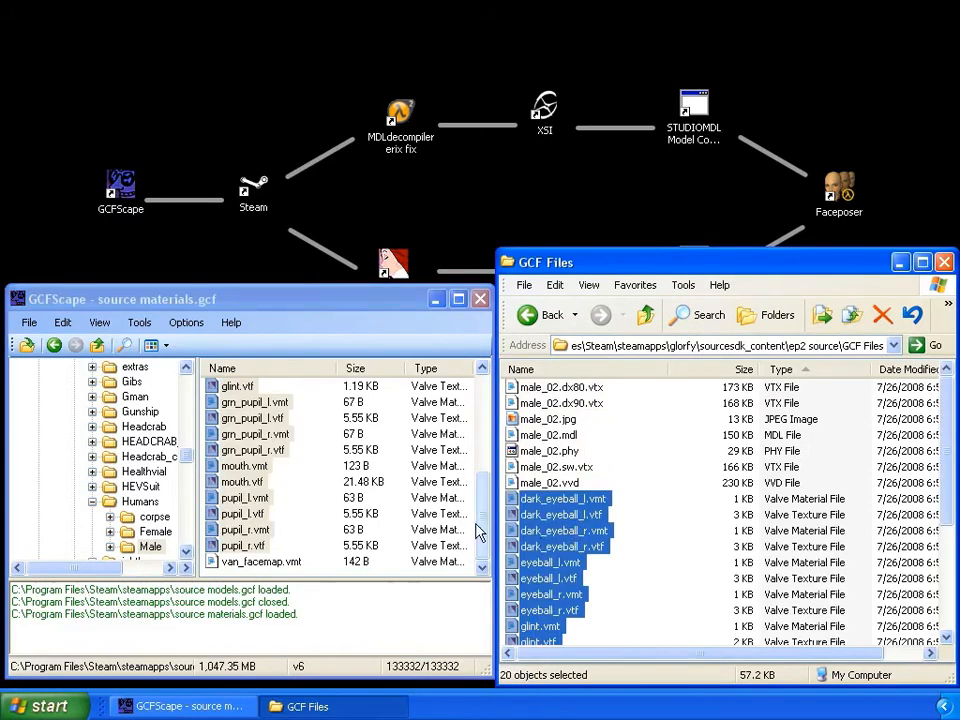
Open the Group01 folder inside Male and select citizen_sheet.vmt and citizen_sheet.vtf.
{"action": "left_click", "coordinate": [336, 318]}
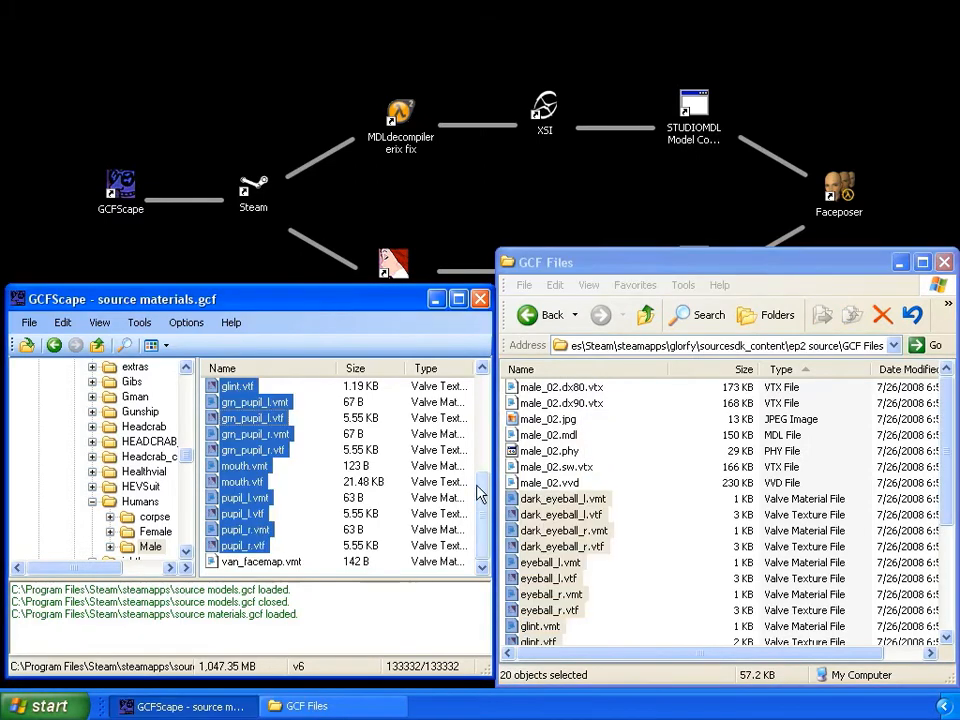
{"action": "left_click_drag", "start_coordinate": [484, 497], "coordinate": [484, 400]}
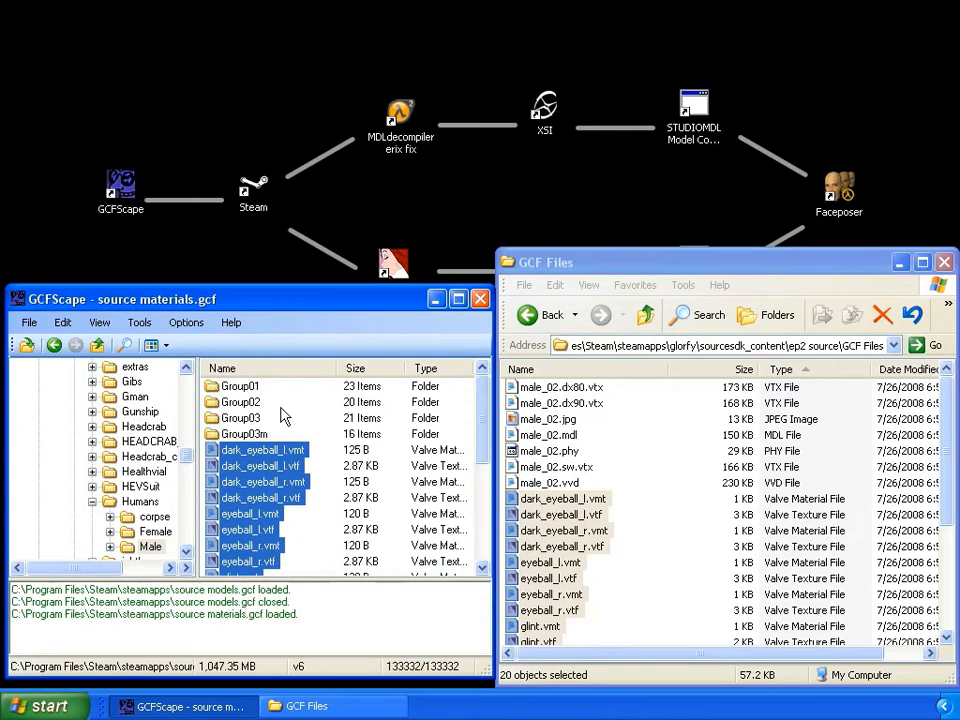
{"action": "double_click", "coordinate": [262, 389]}
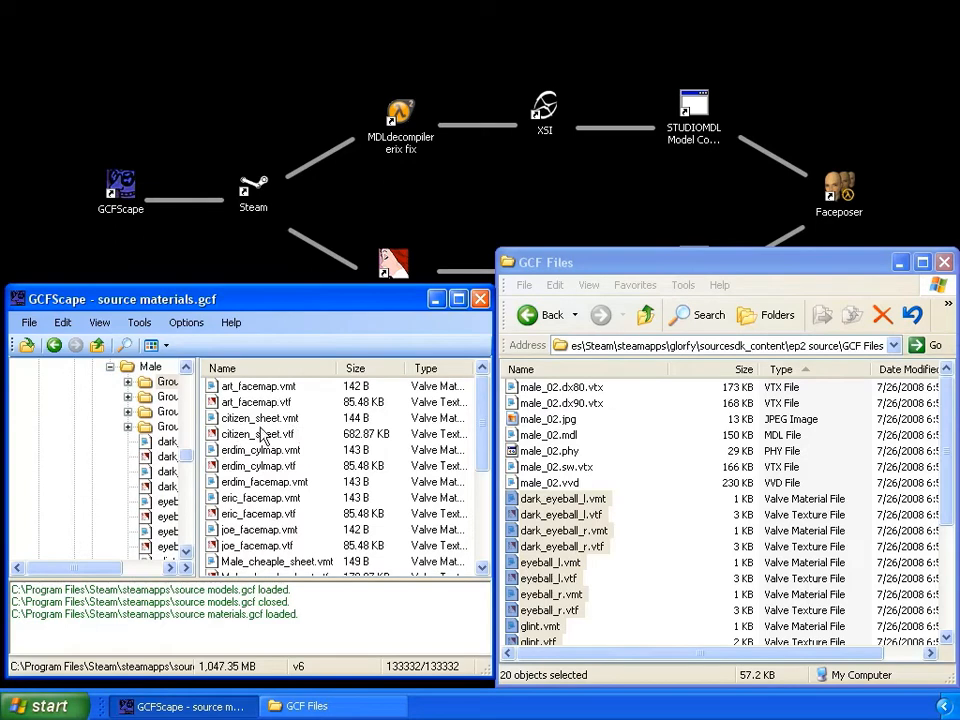
{"action": "left_click", "coordinate": [285, 419]}
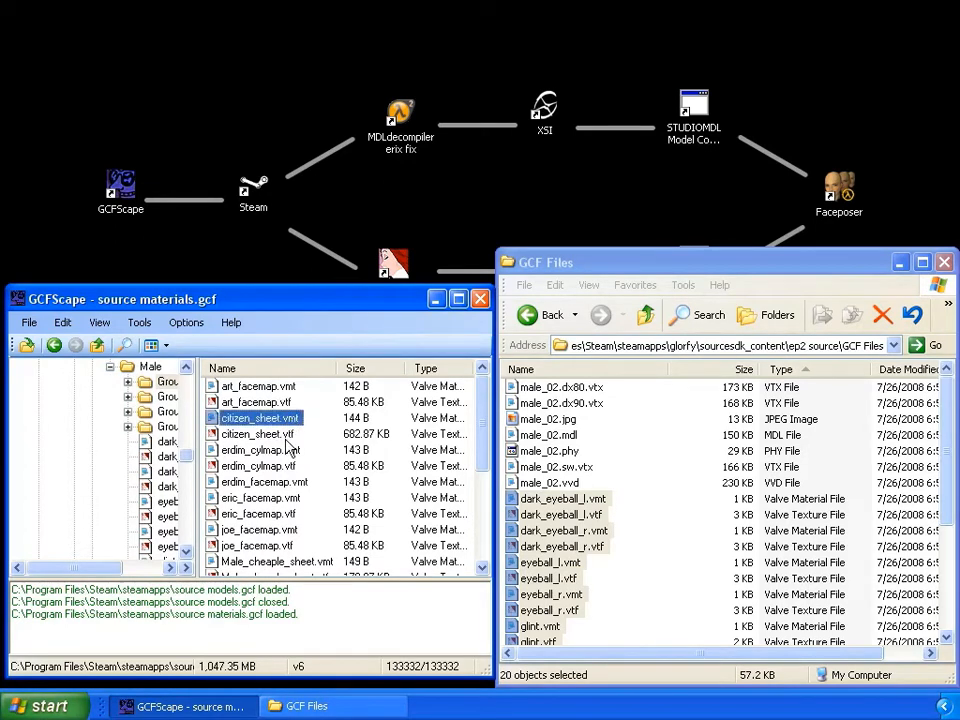
{"action": "left_click", "coordinate": [287, 438], "text": "shift"}
Extract ted_facemap.vmt and ted_facemap.vtf from Group01 into the GCF Files folder.
{"action": "left_click_drag", "start_coordinate": [478, 413], "coordinate": [478, 505]}
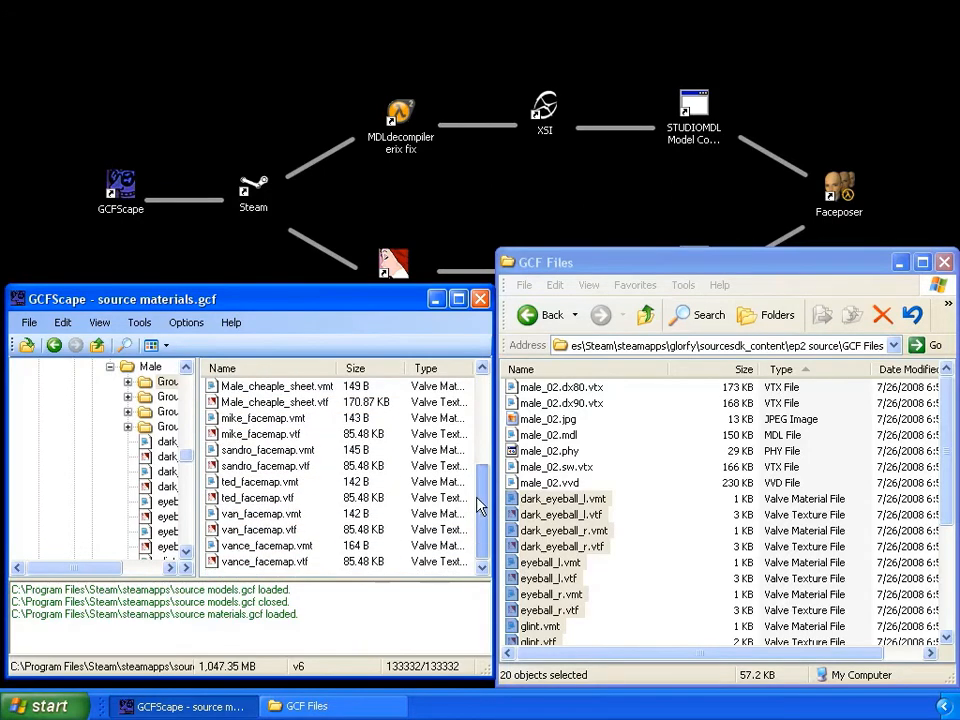
{"action": "left_click", "coordinate": [260, 482]}
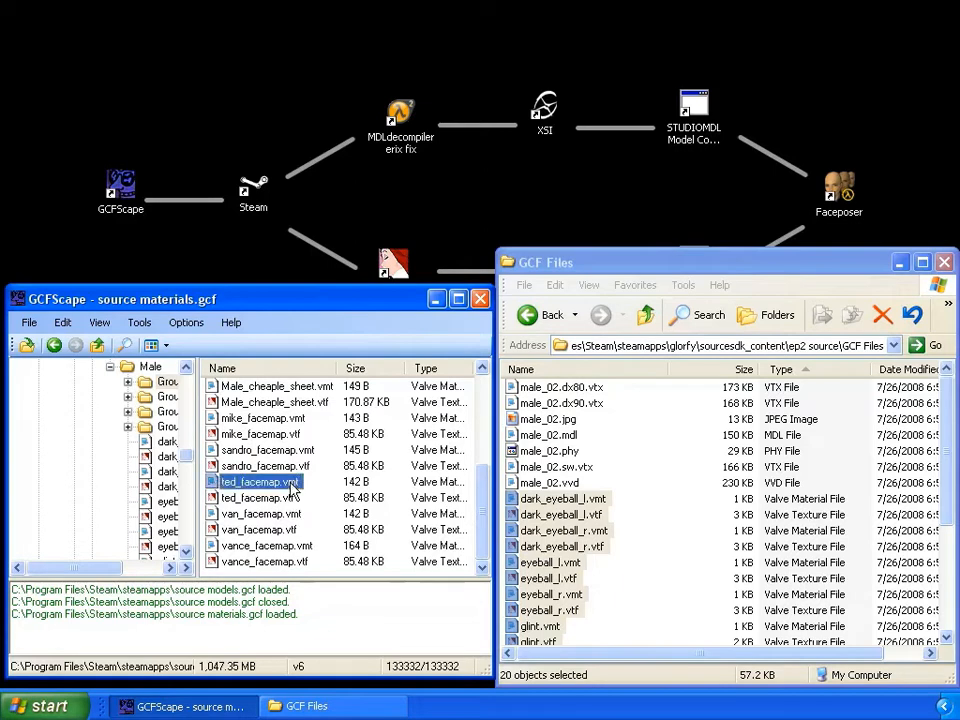
{"action": "left_click", "coordinate": [258, 497], "text": "shift"}
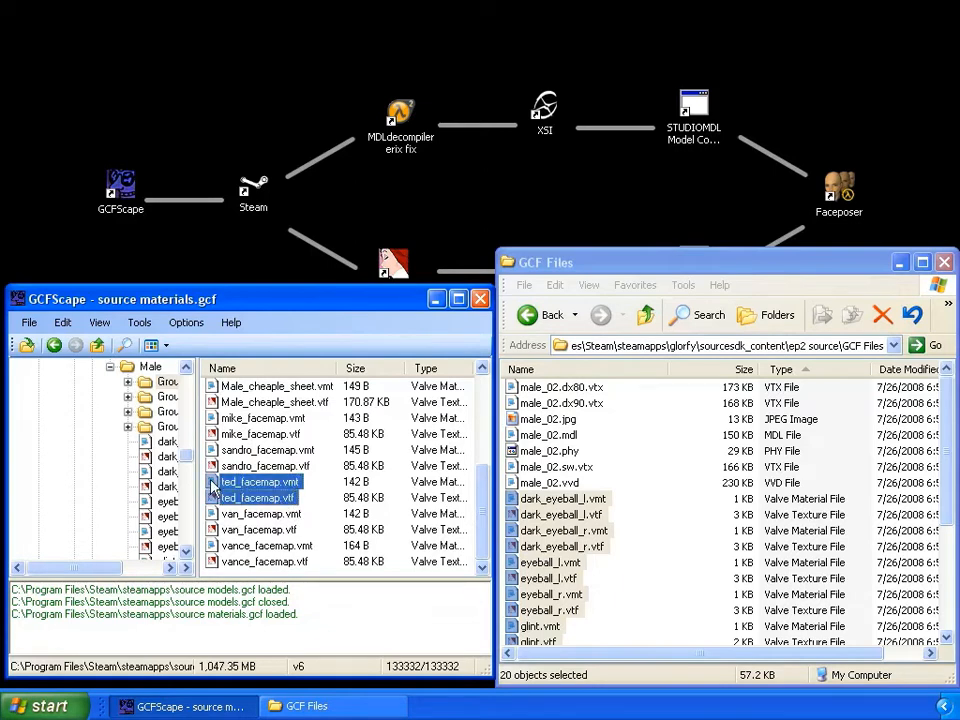
{"action": "left_click_drag", "start_coordinate": [212, 488], "coordinate": [643, 506]}
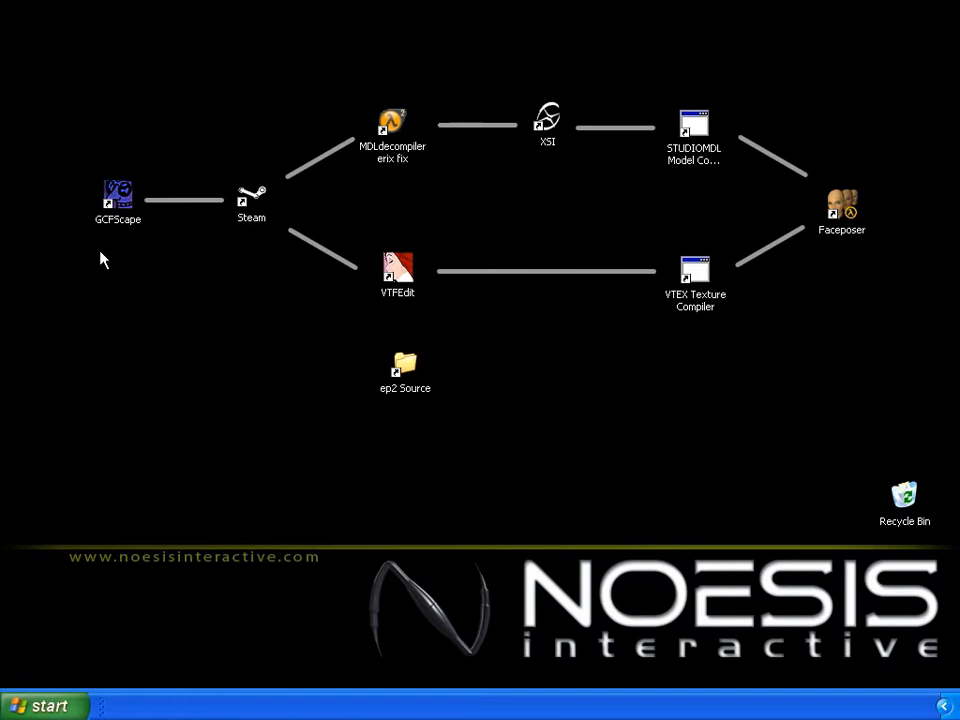
Start Steam in Offline Mode and close its main window.
{"action": "double_click", "coordinate": [250, 208]}
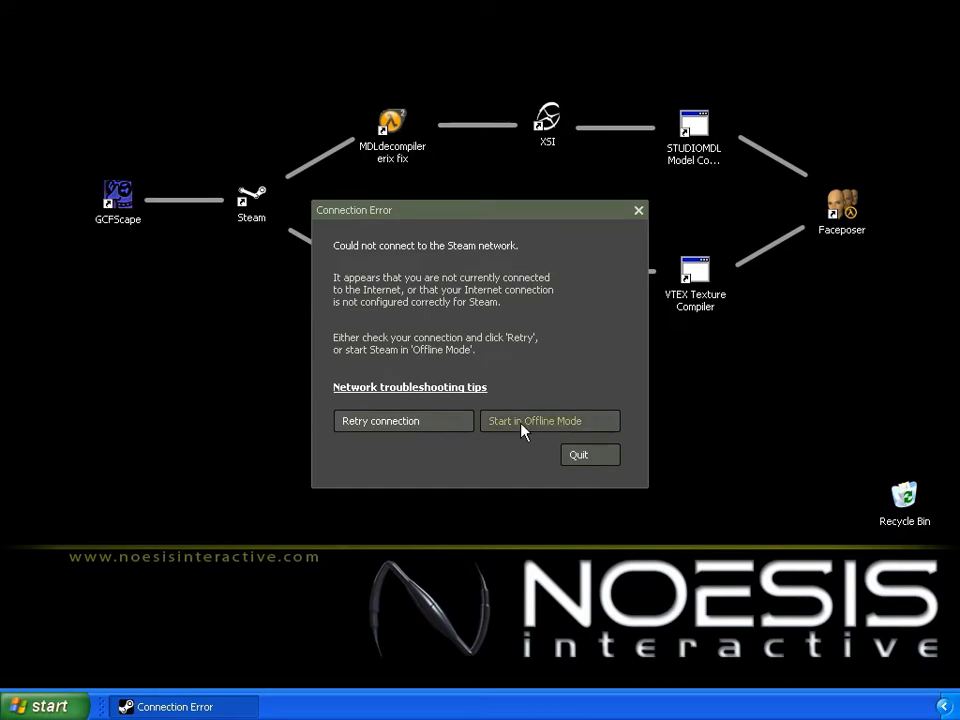
{"action": "left_click", "coordinate": [521, 428]}
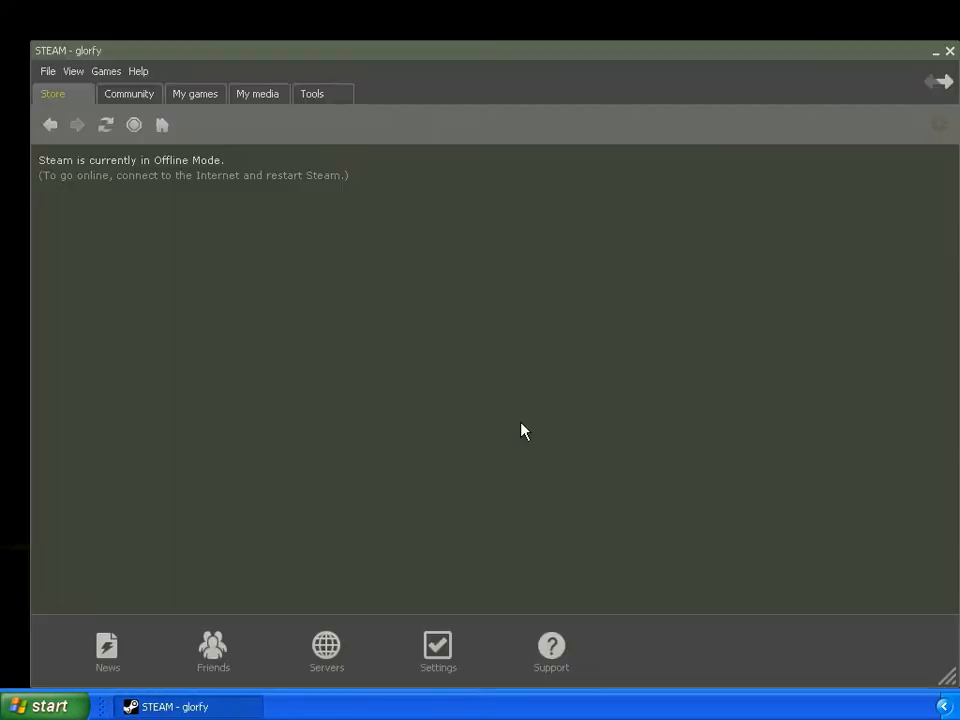
{"action": "left_click", "coordinate": [950, 51]}
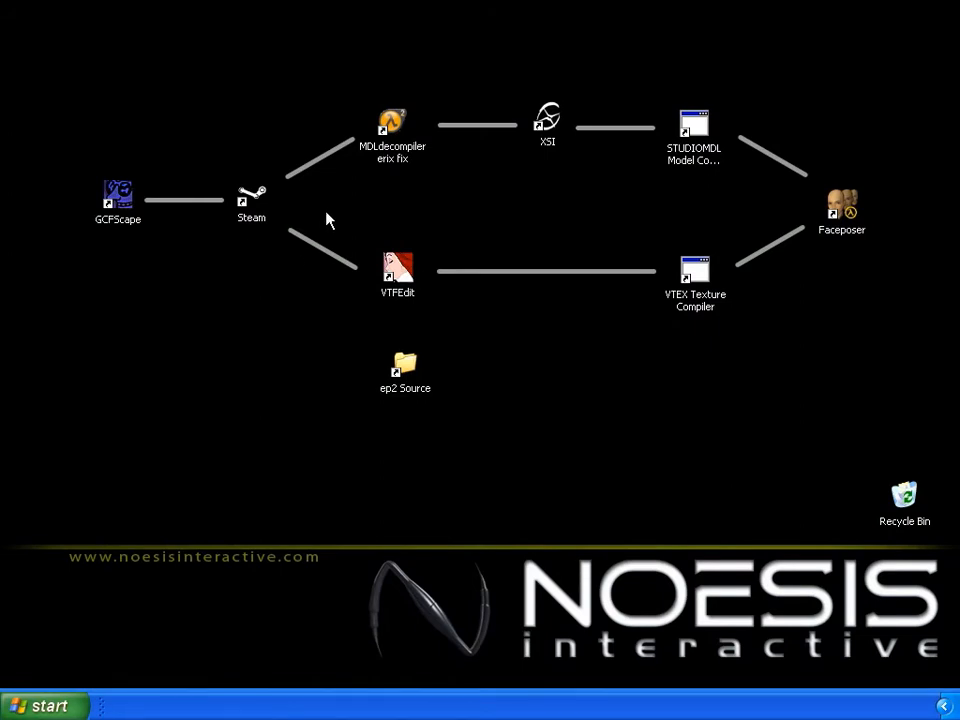
Launch the MDLdecompiler erix fix and open the ep2 Source shortcut's GCF Files folder beside its window.
{"action": "double_click", "coordinate": [388, 124]}
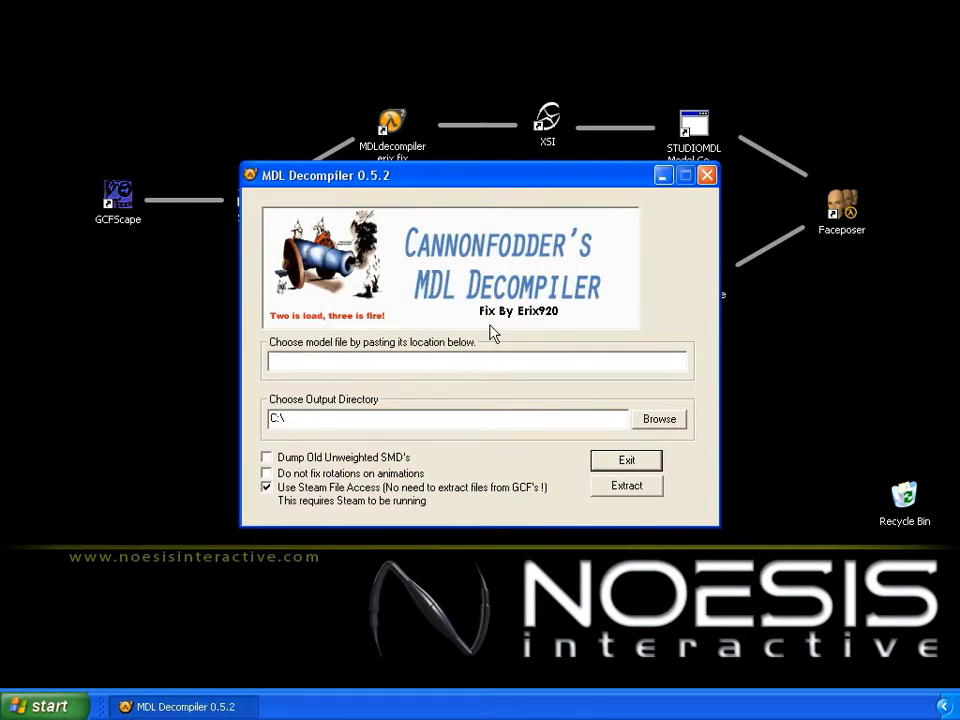
{"action": "left_click_drag", "start_coordinate": [451, 183], "coordinate": [676, 228]}
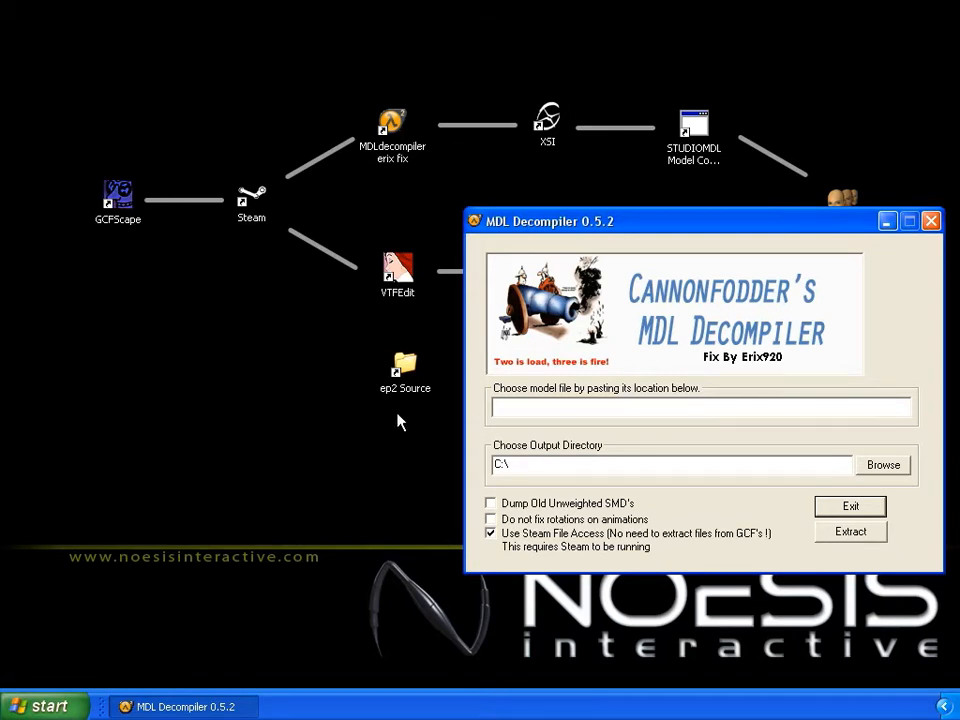
{"action": "double_click", "coordinate": [405, 378]}
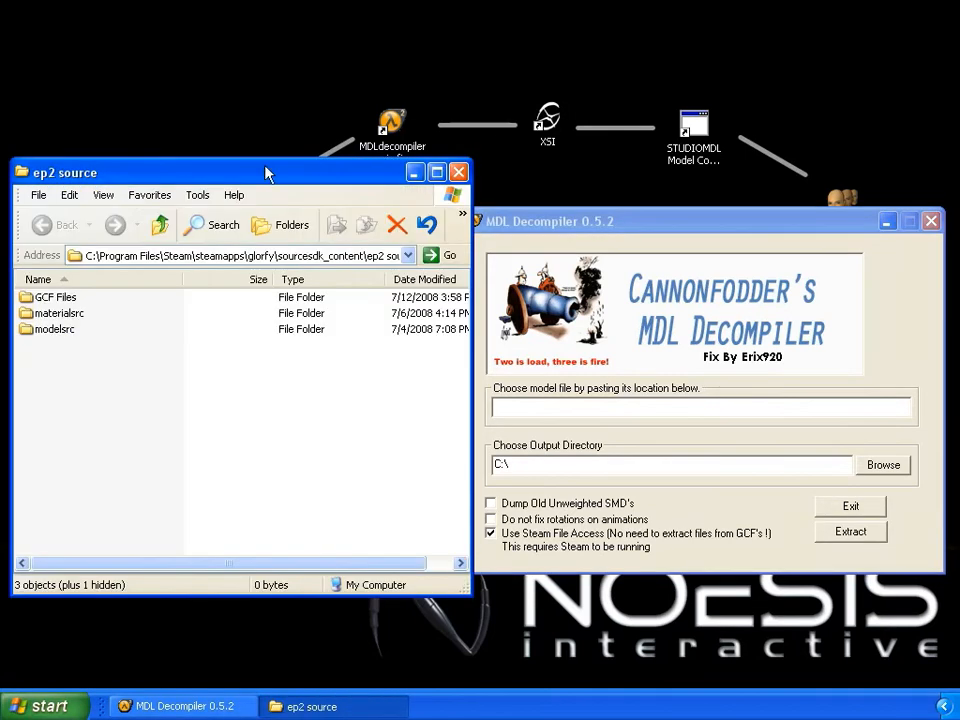
{"action": "left_click_drag", "start_coordinate": [266, 165], "coordinate": [247, 145]}
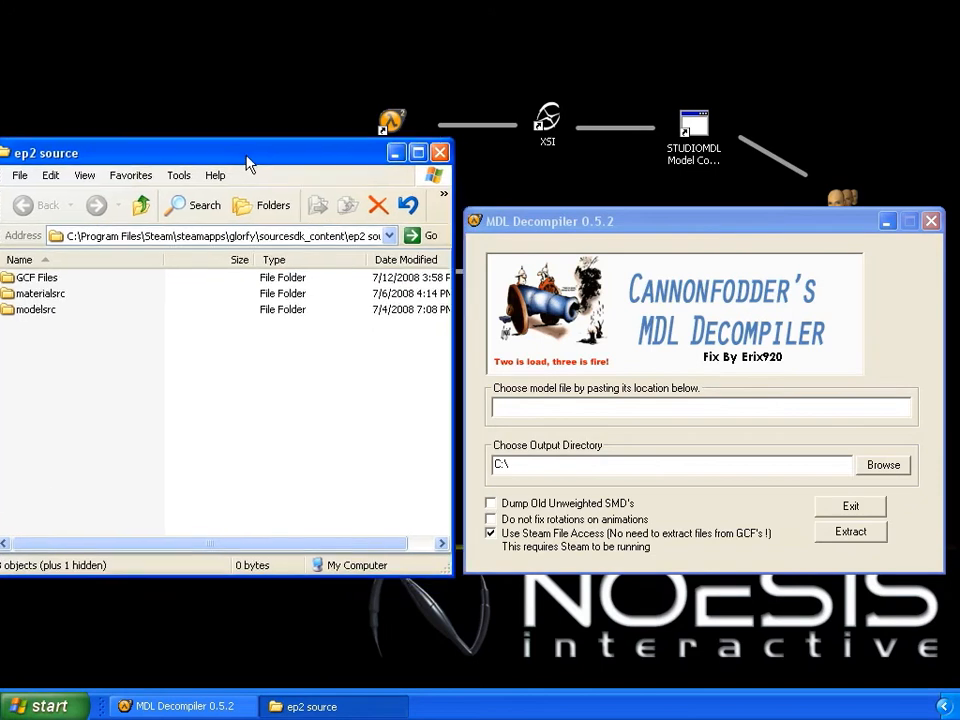
{"action": "double_click", "coordinate": [40, 277]}
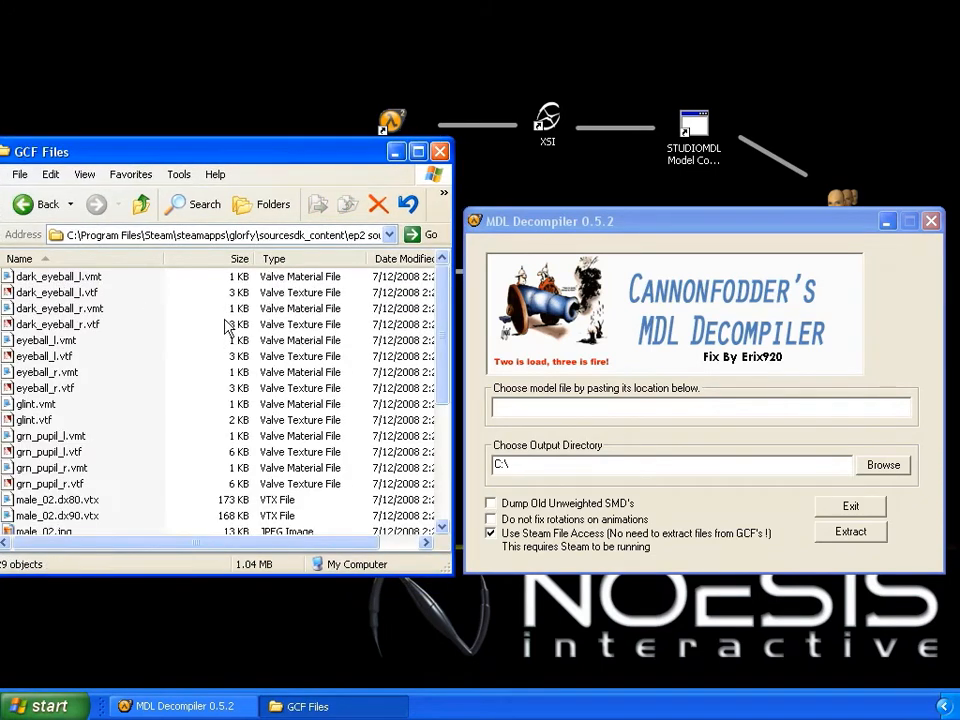
Copy the GCF Files folder path into MDL Decompiler's model file location.
{"action": "left_click", "coordinate": [242, 237]}
{"action": "key", "text": "ctrl+c"}
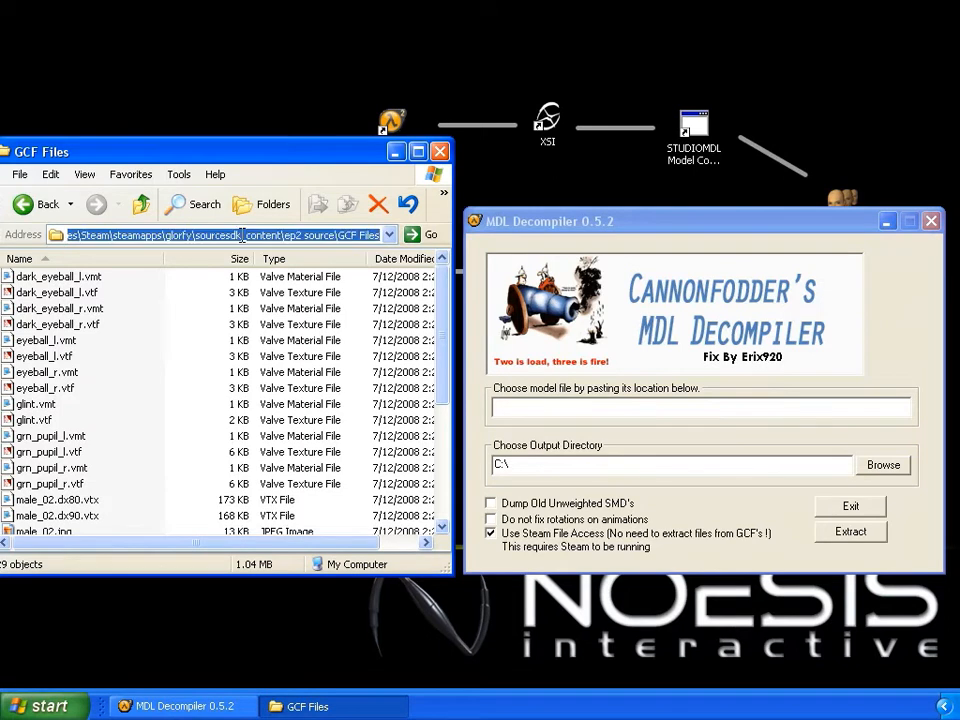
{"action": "left_click", "coordinate": [585, 244]}
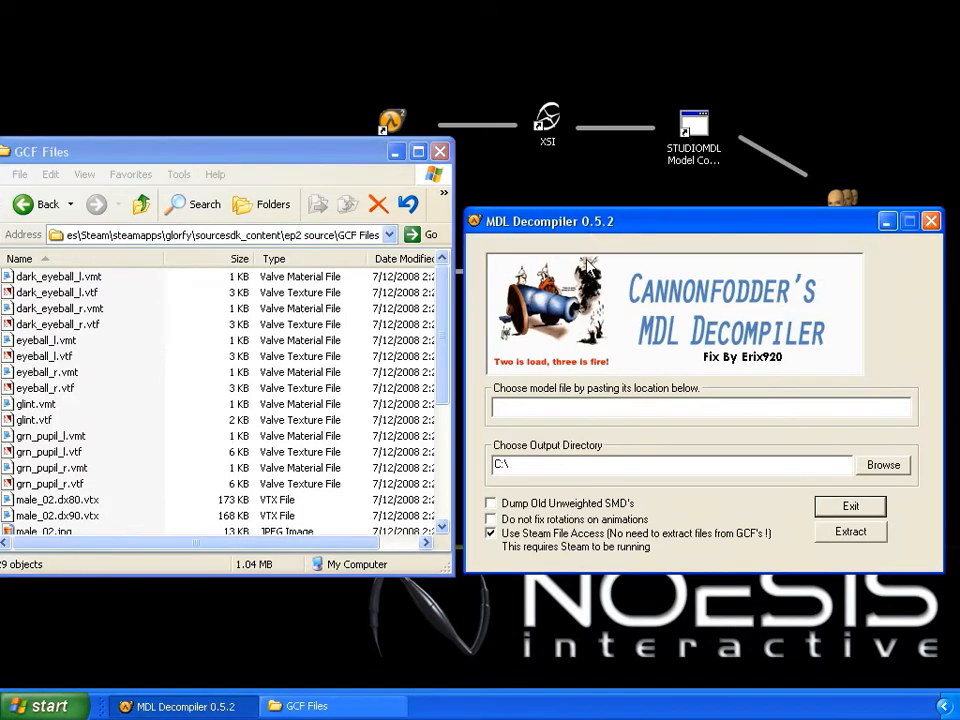
{"action": "left_click", "coordinate": [533, 409]}
{"action": "key", "text": "ctrl+v"}
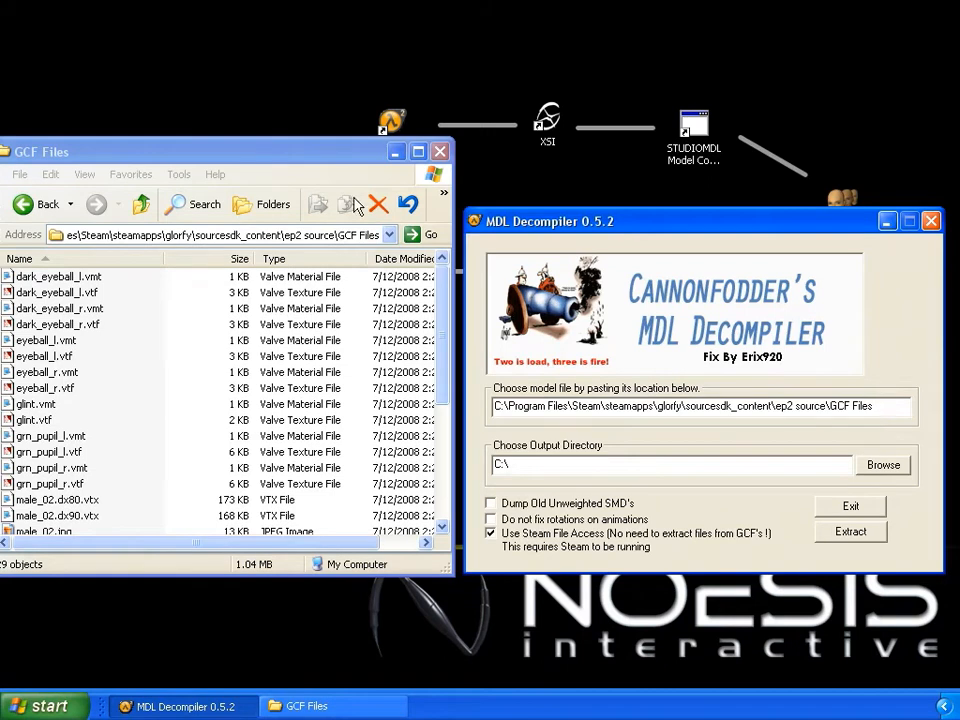
Find male_02.mdl among the GCF Files and append \male_02.mdl to the decompiler's model file path.
{"action": "left_click", "coordinate": [250, 163]}
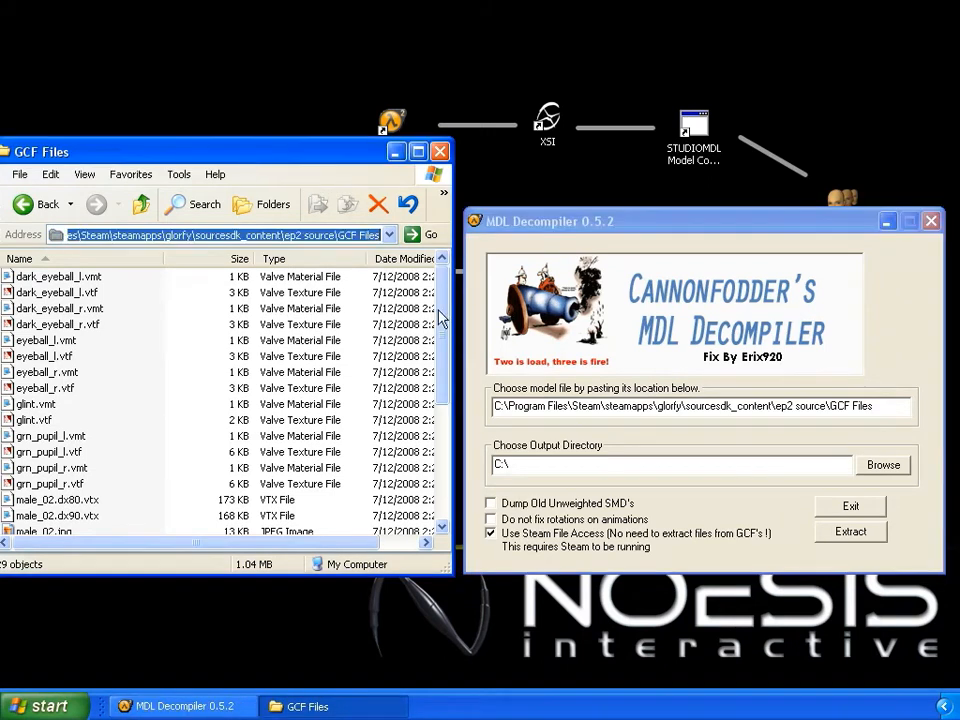
{"action": "left_click_drag", "start_coordinate": [442, 300], "coordinate": [442, 388]}
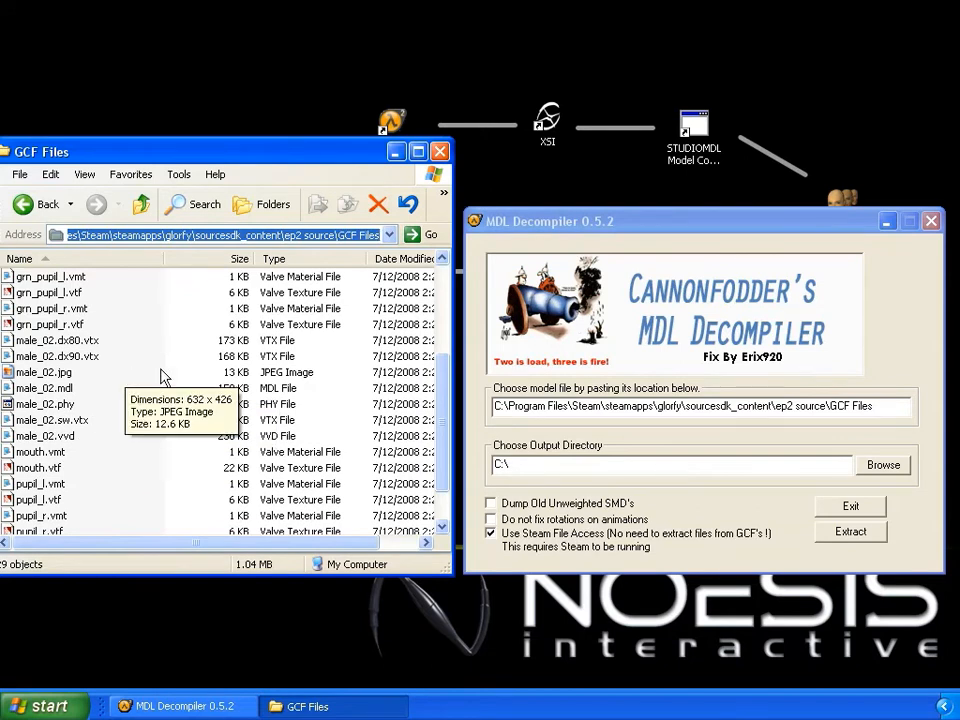
{"action": "left_click", "coordinate": [640, 231]}
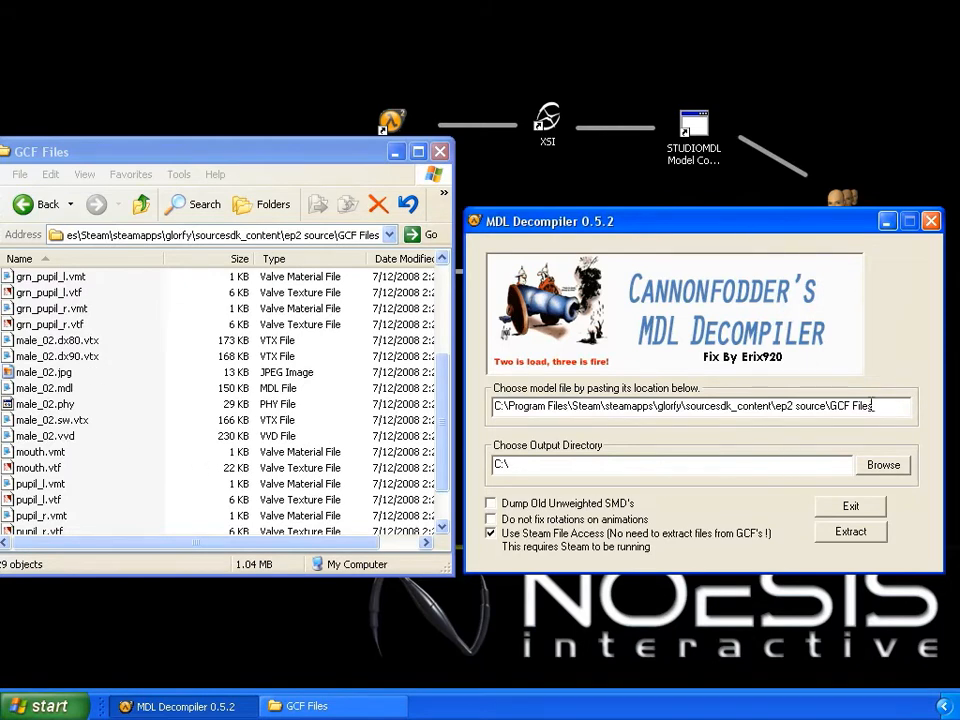
{"action": "type", "text": "\\male_02.mdl"}
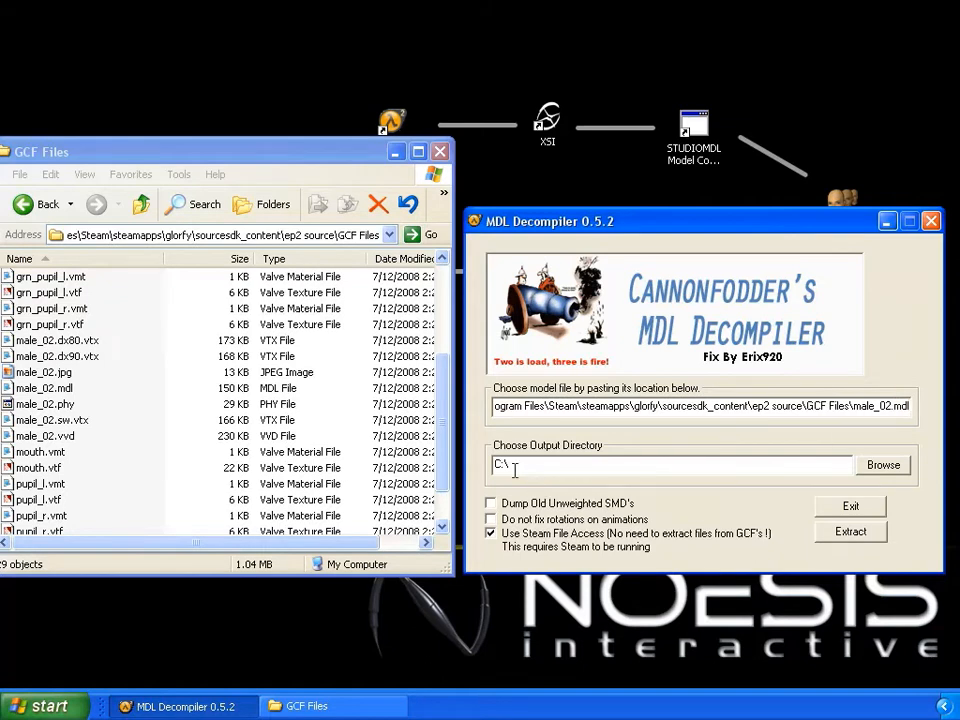
Copy the path of the male02 folder inside ep2 source's modelsrc folder into MDL Decompiler's output directory.
{"action": "left_click", "coordinate": [222, 158]}
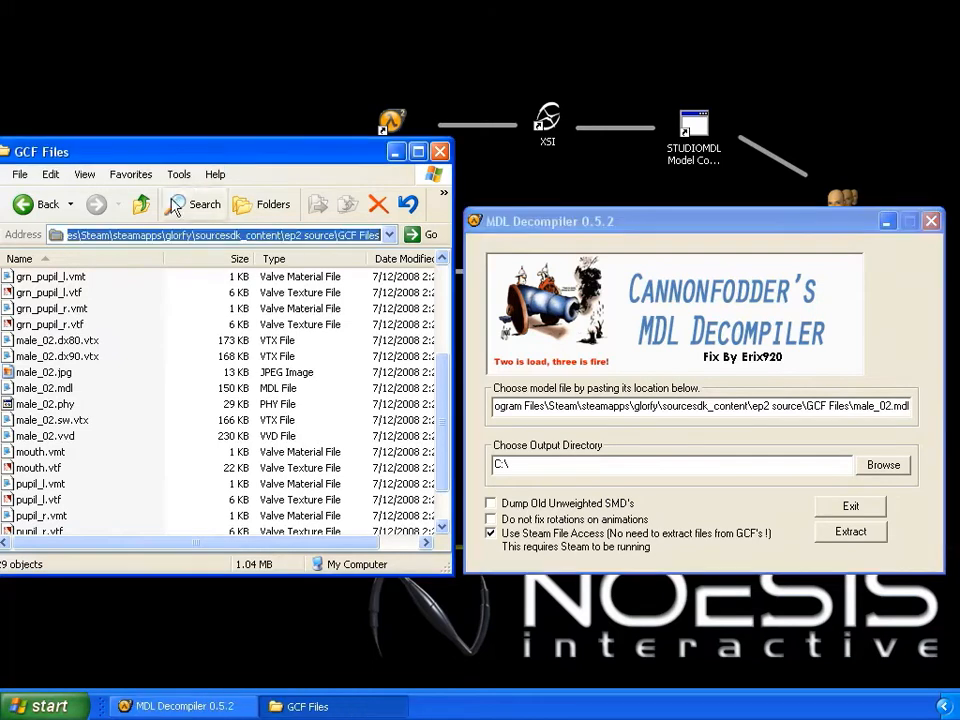
{"action": "left_click", "coordinate": [148, 216]}
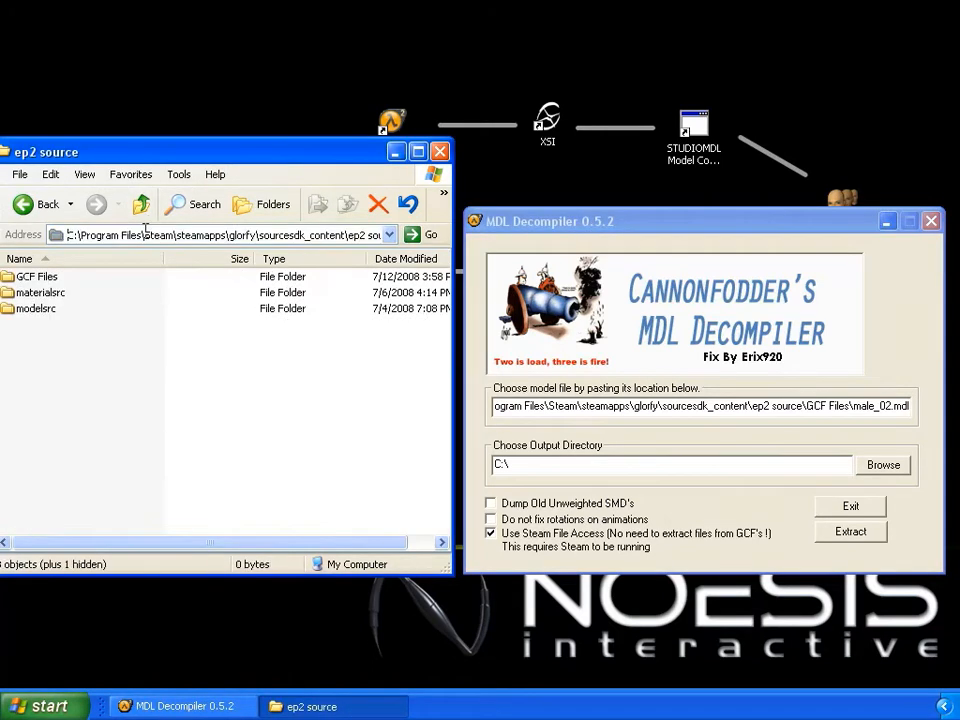
{"action": "double_click", "coordinate": [36, 309]}
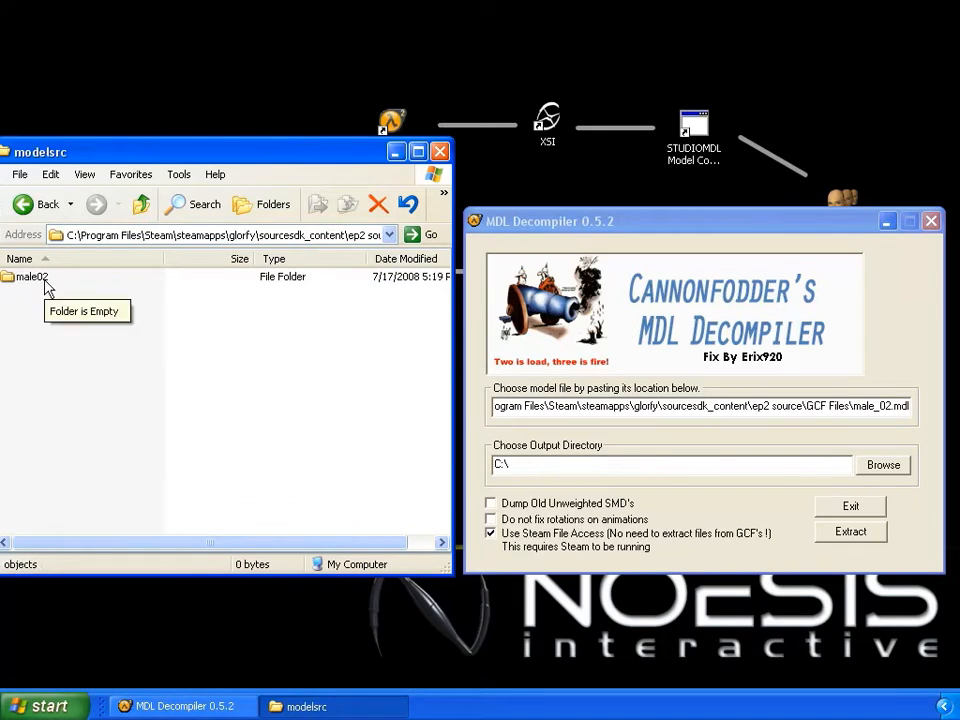
{"action": "double_click", "coordinate": [40, 280]}
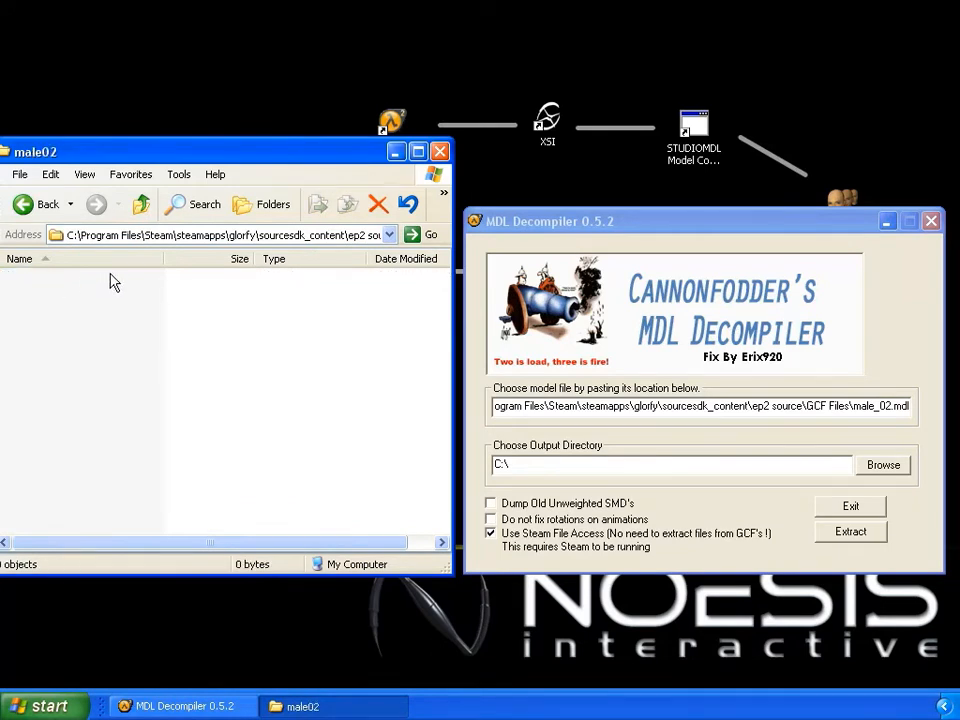
{"action": "left_click", "coordinate": [166, 238]}
{"action": "key", "text": "ctrl+c"}
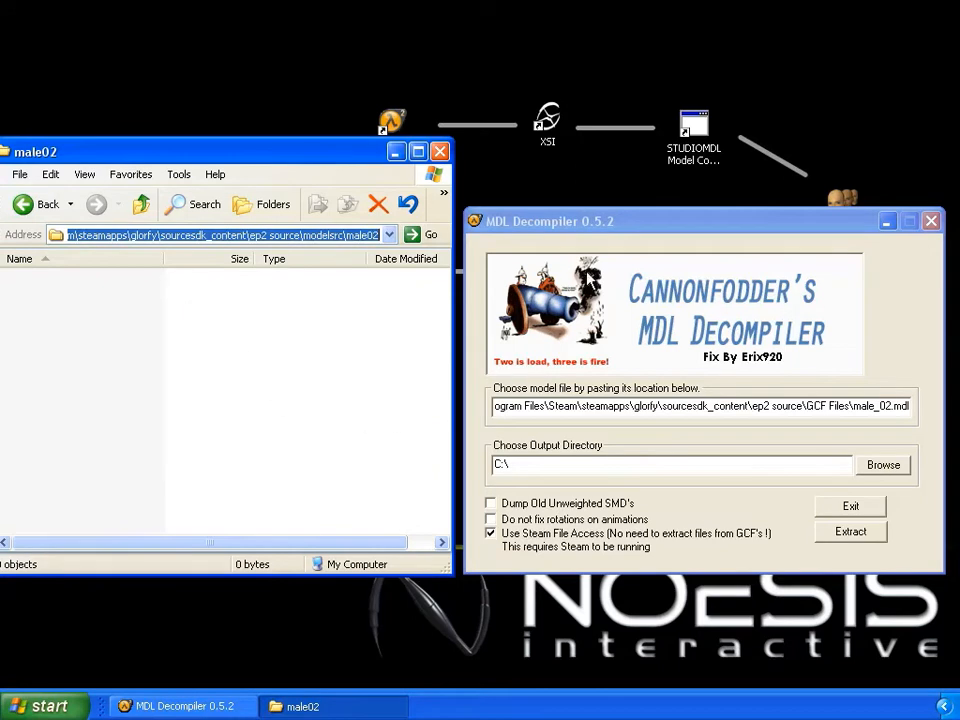
{"action": "left_click", "coordinate": [646, 233]}
{"action": "left_click_drag", "start_coordinate": [532, 463], "coordinate": [476, 464]}
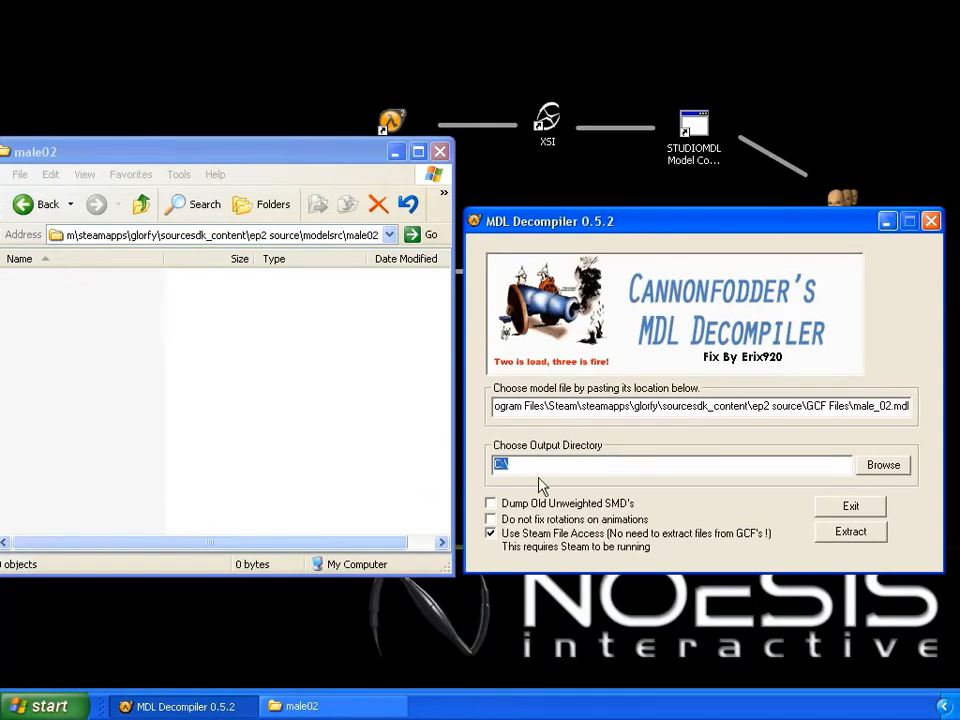
{"action": "key", "text": "ctrl+v"}
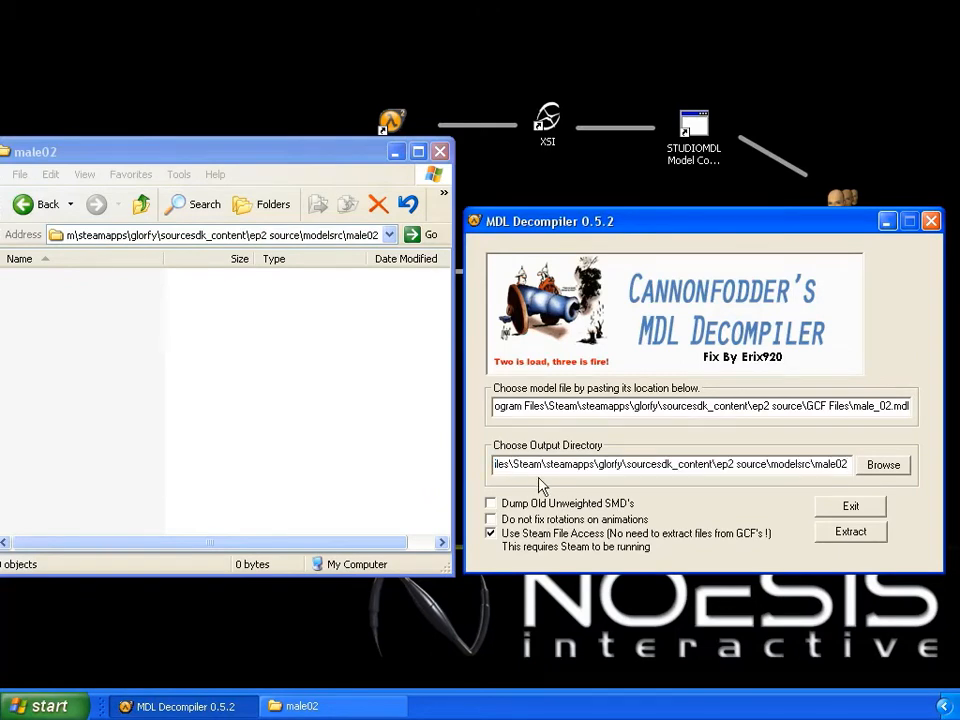
Extract the male_02 model, acknowledge the messages, minimize the male02 folder window and close the decompiler.
{"action": "left_click", "coordinate": [851, 532]}
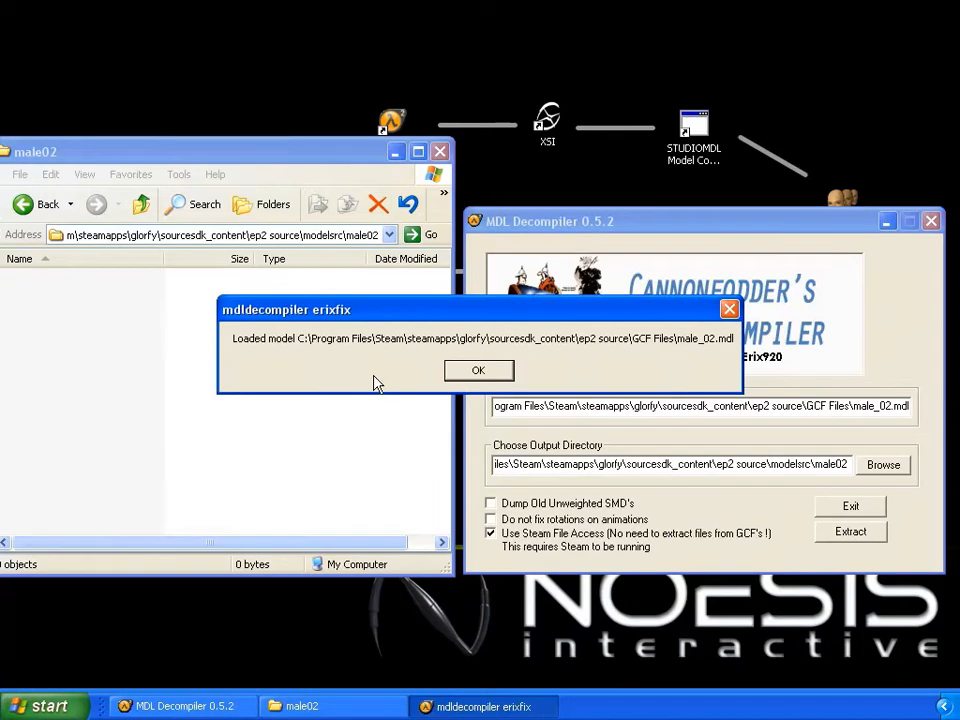
{"action": "left_click", "coordinate": [478, 372]}
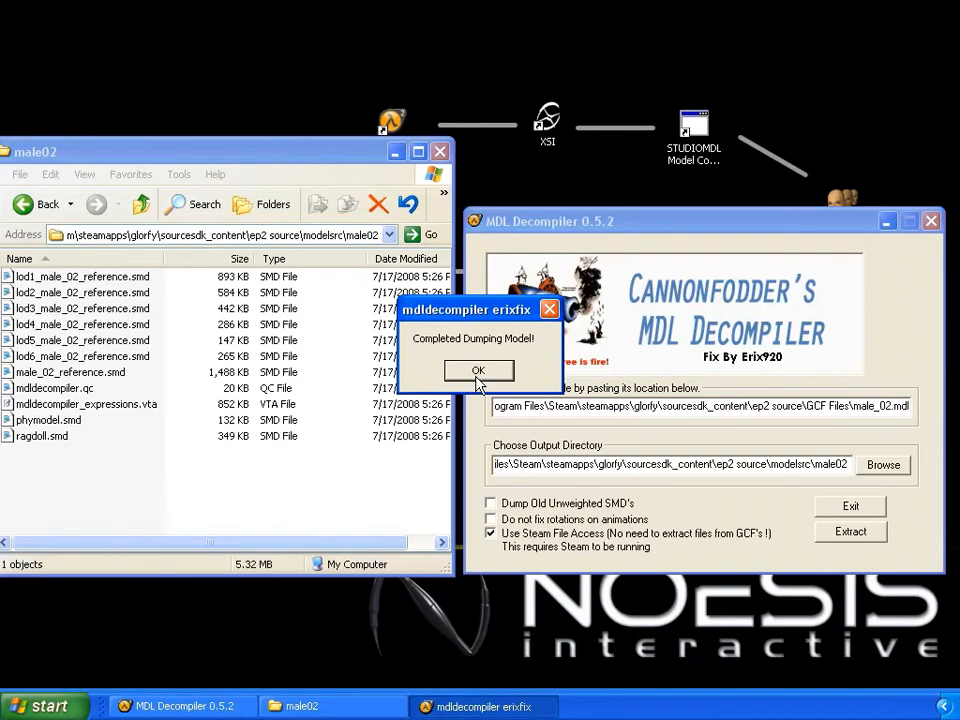
{"action": "left_click", "coordinate": [477, 373]}
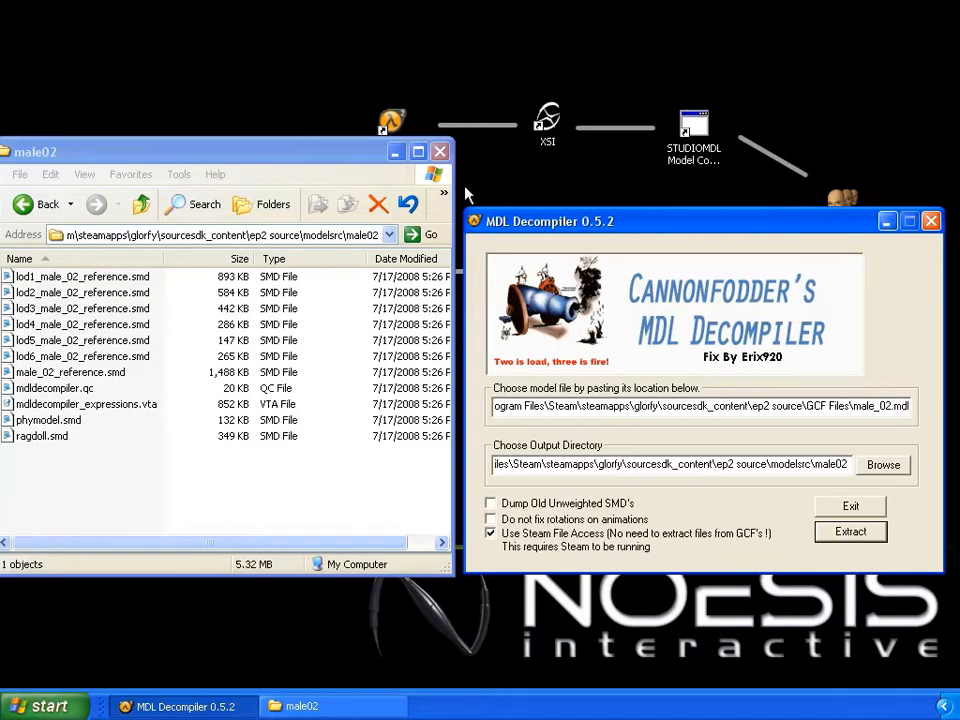
{"action": "left_click", "coordinate": [395, 151]}
{"action": "left_click", "coordinate": [932, 222]}
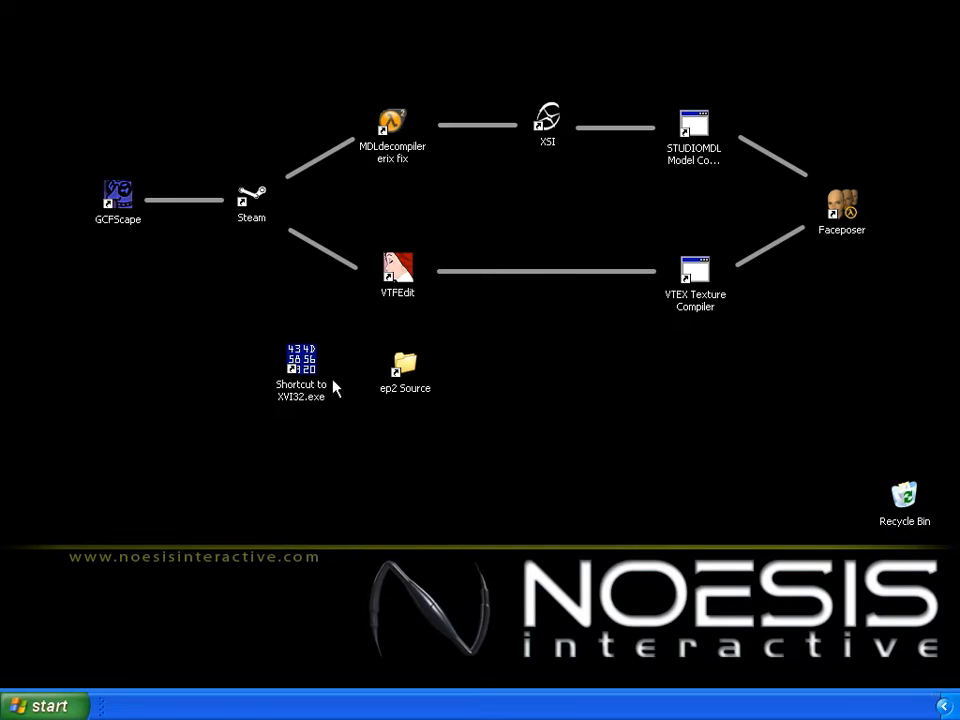
Examine the launch options at the end of the MDLdecompiler erix fix shortcut's target, then close its properties.
{"action": "right_click", "coordinate": [394, 121]}
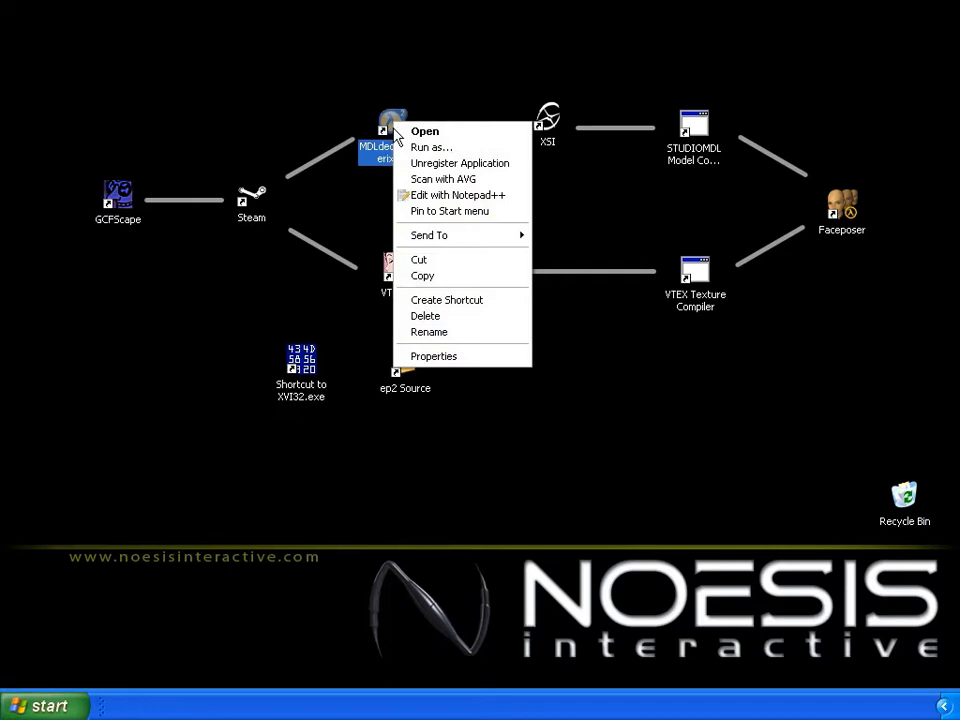
{"action": "left_click", "coordinate": [446, 362]}
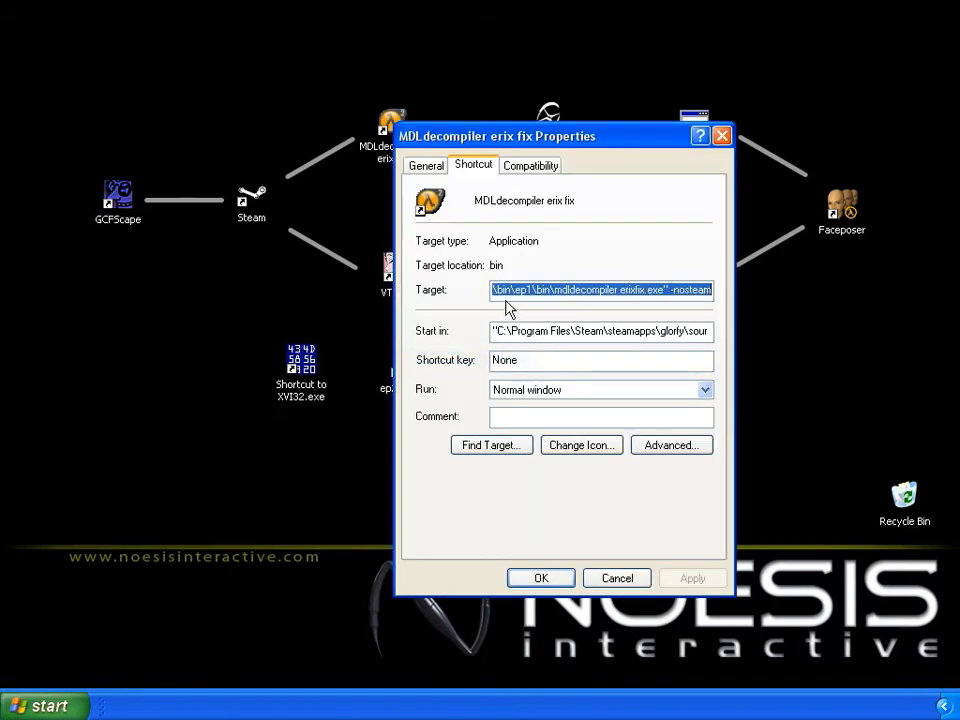
{"action": "left_click", "coordinate": [670, 295]}
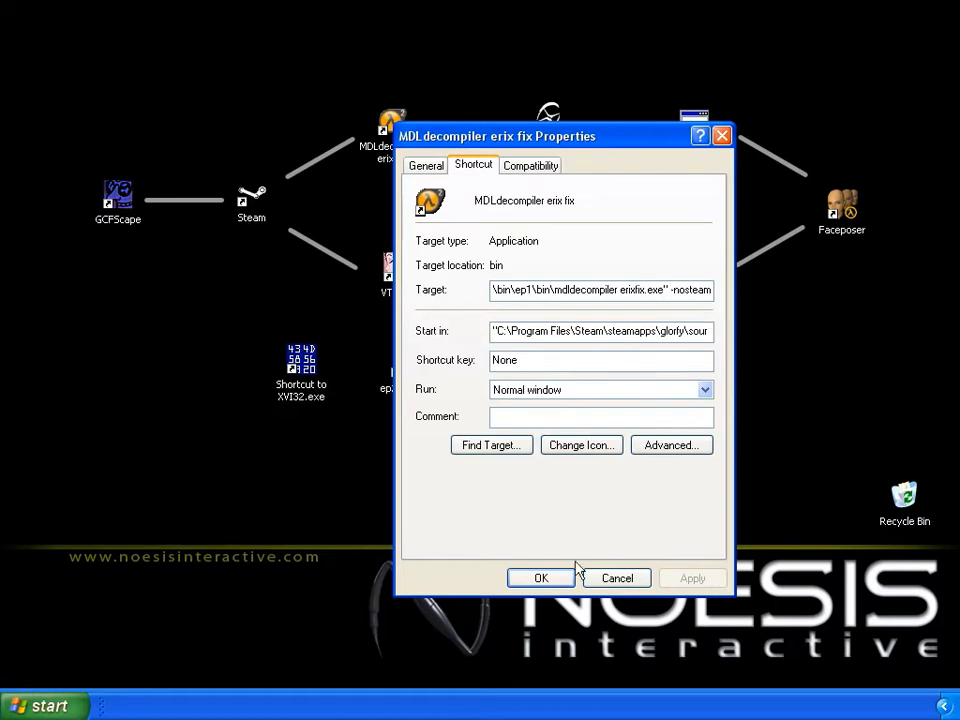
{"action": "left_click", "coordinate": [541, 579]}
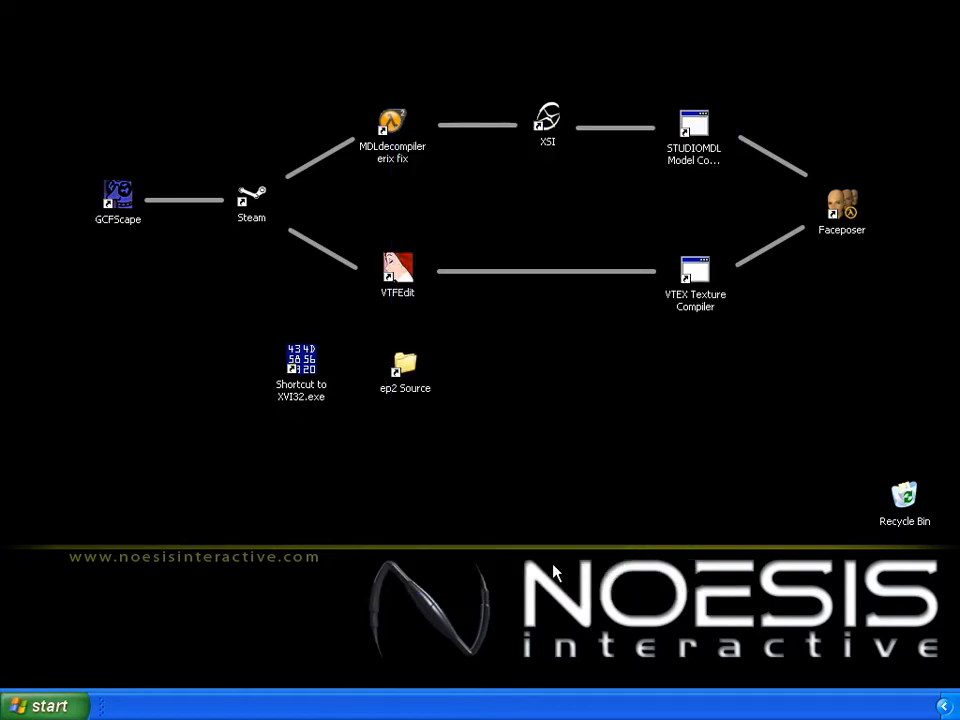
Open the Ep2 GCF Files folder from the ep2 Source shortcut, look inside its Advisor subfolder, and move the window clear of the GCFScape shortcut.
{"action": "double_click", "coordinate": [408, 366]}
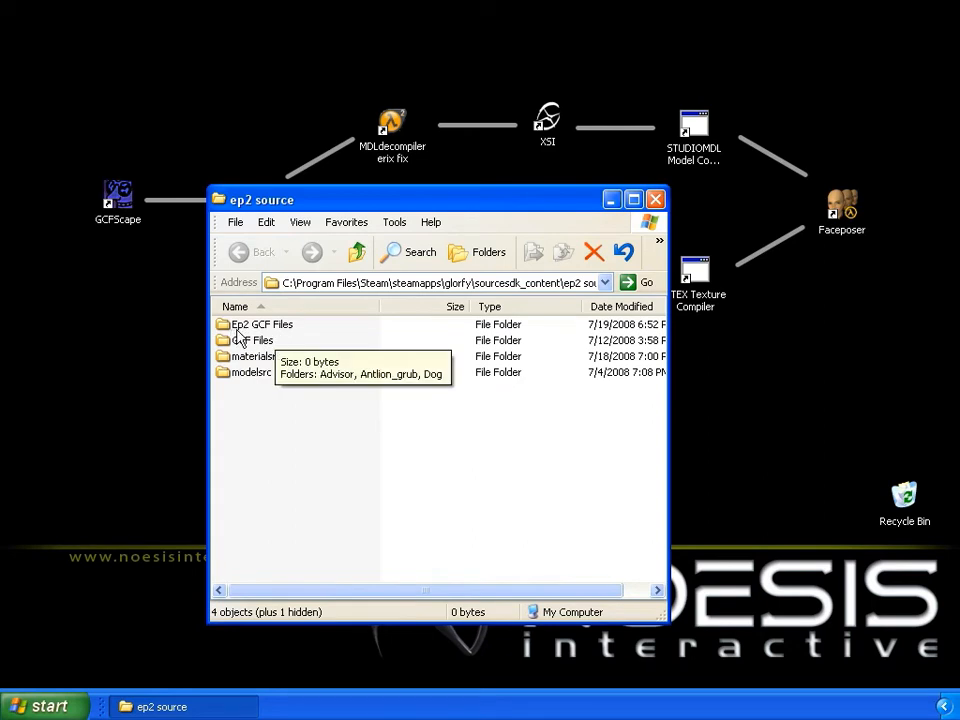
{"action": "double_click", "coordinate": [289, 333]}
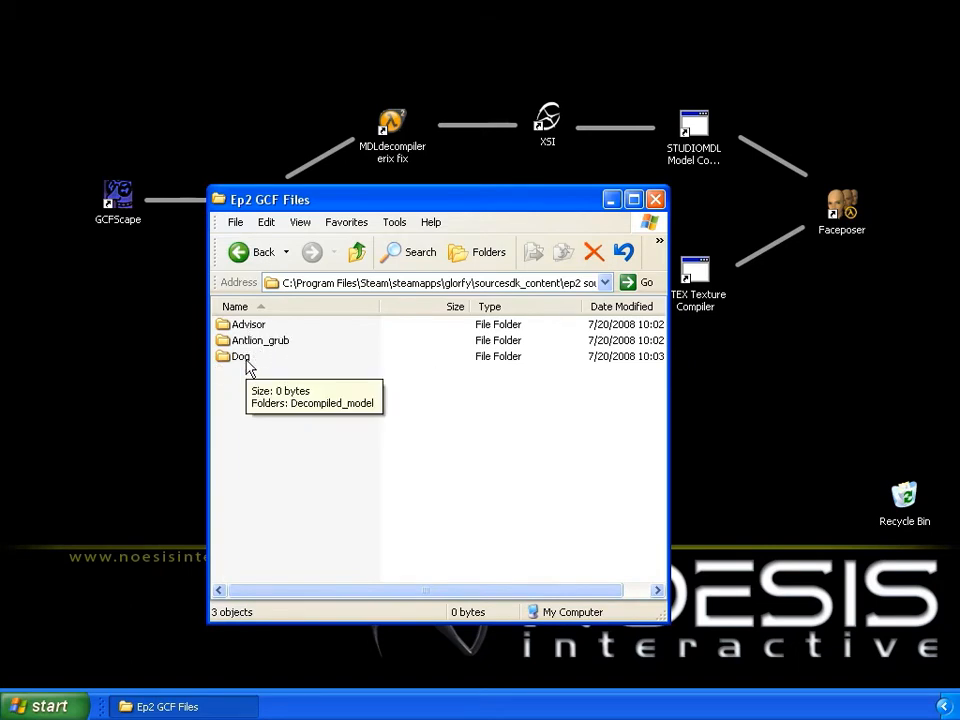
{"action": "double_click", "coordinate": [259, 326]}
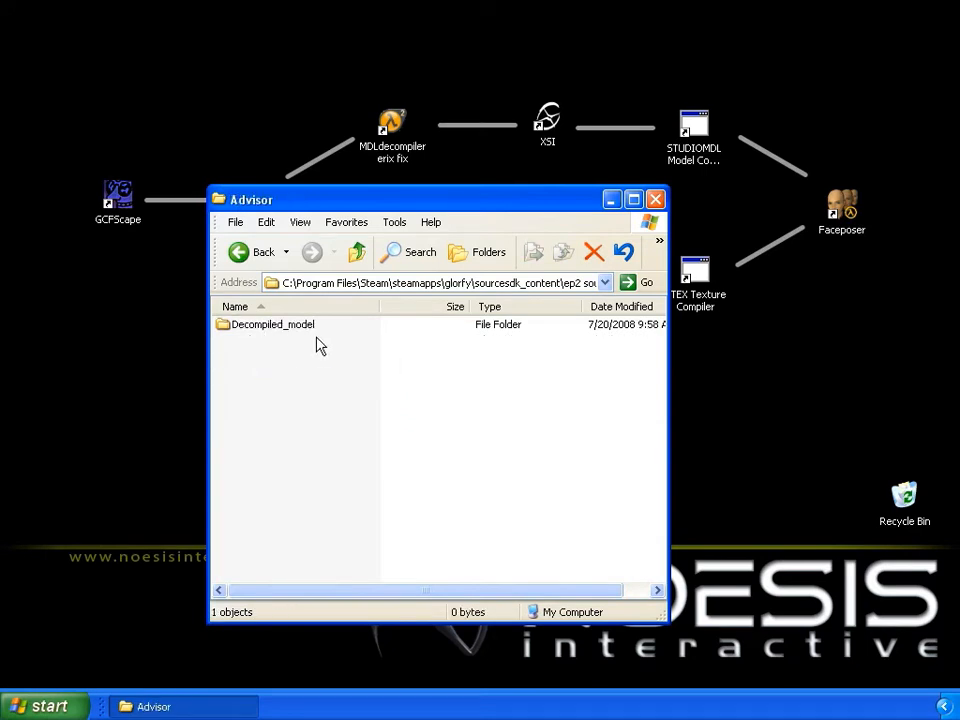
{"action": "left_click", "coordinate": [357, 253]}
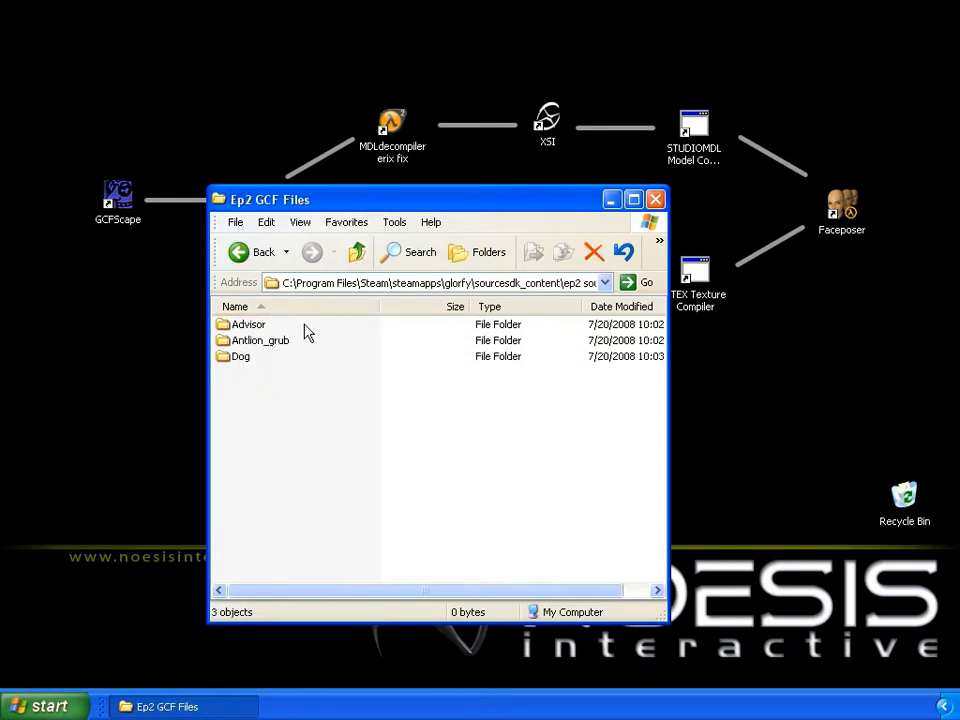
{"action": "left_click_drag", "start_coordinate": [397, 207], "coordinate": [637, 212]}
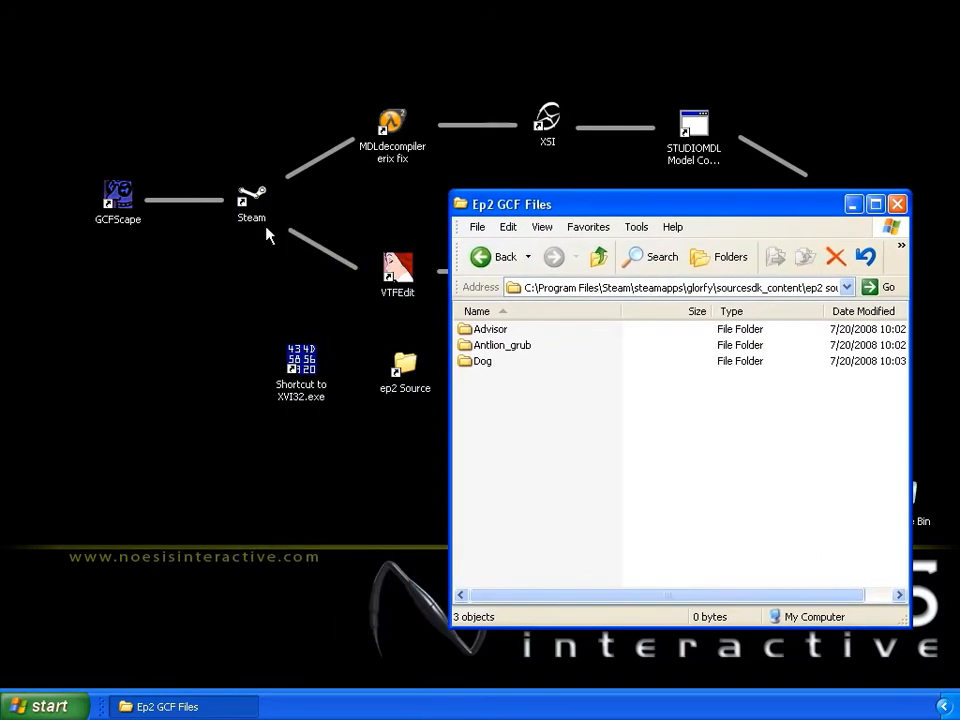
{"action": "left_click_drag", "start_coordinate": [522, 209], "coordinate": [533, 226]}
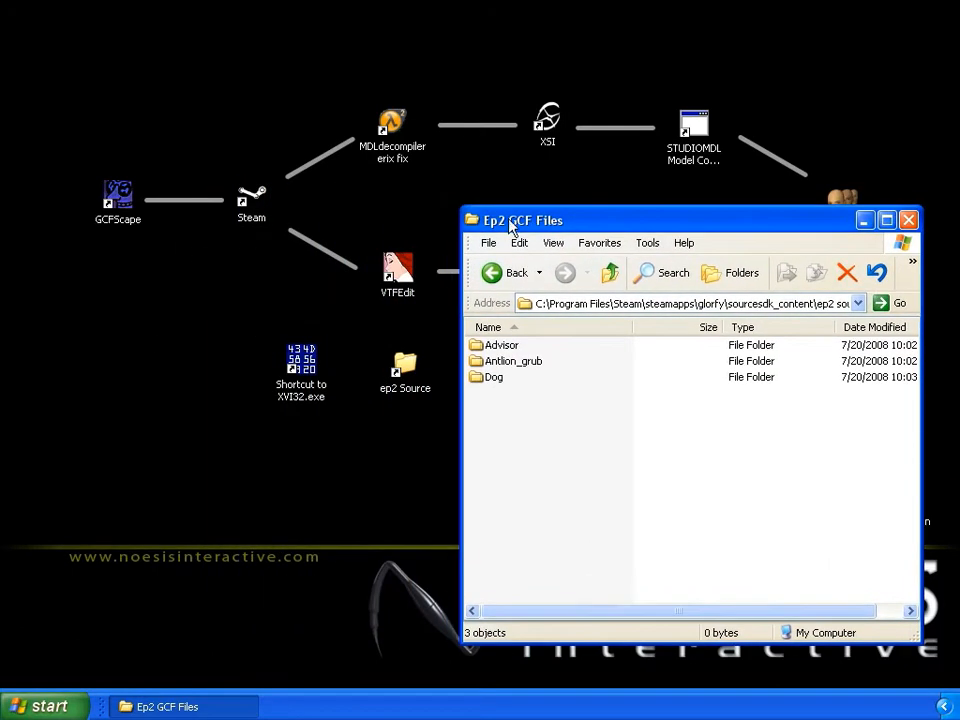
Launch GCFScape beside the folder window and open the package episode two content.gcf from steamapps.
{"action": "double_click", "coordinate": [118, 205]}
{"action": "left_click_drag", "start_coordinate": [134, 190], "coordinate": [193, 202]}
{"action": "left_click", "coordinate": [47, 230]}
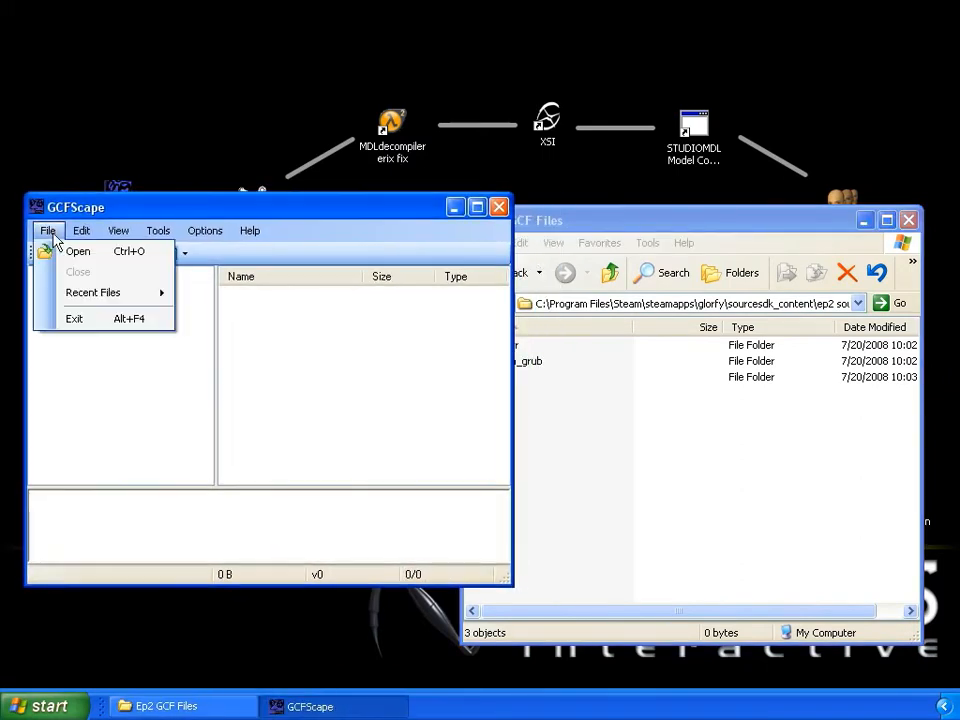
{"action": "left_click", "coordinate": [64, 251]}
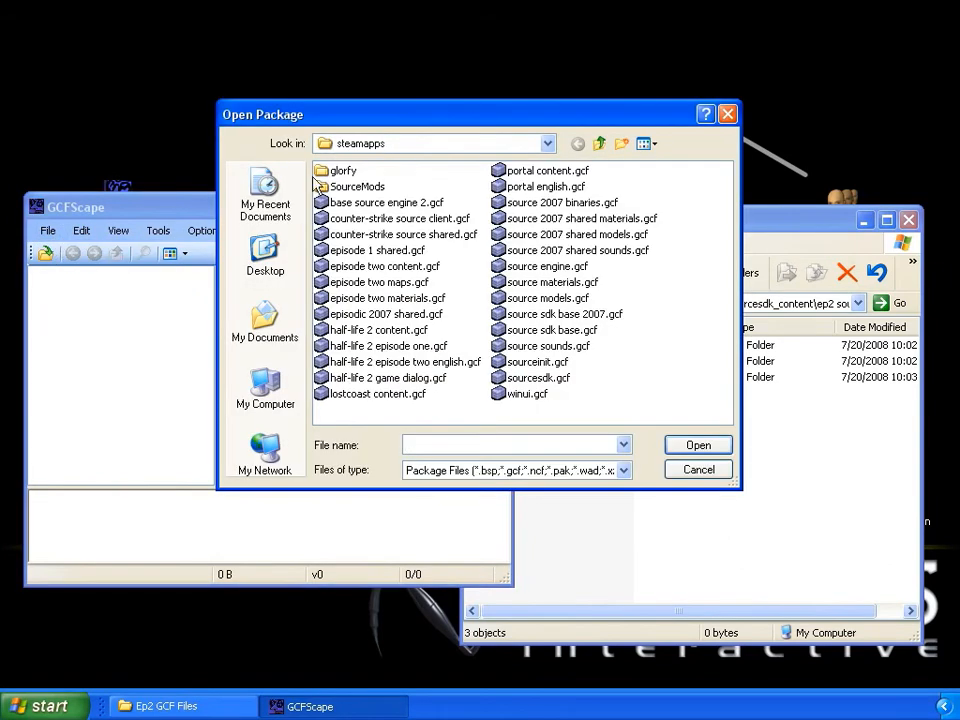
{"action": "left_click_drag", "start_coordinate": [369, 120], "coordinate": [195, 166]}
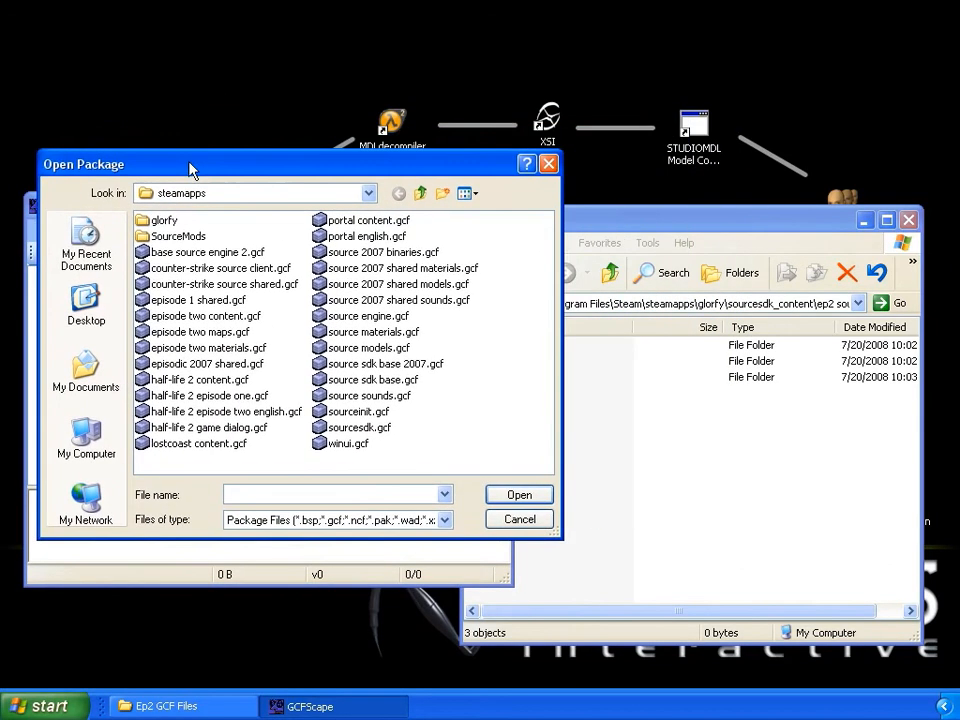
{"action": "double_click", "coordinate": [221, 318]}
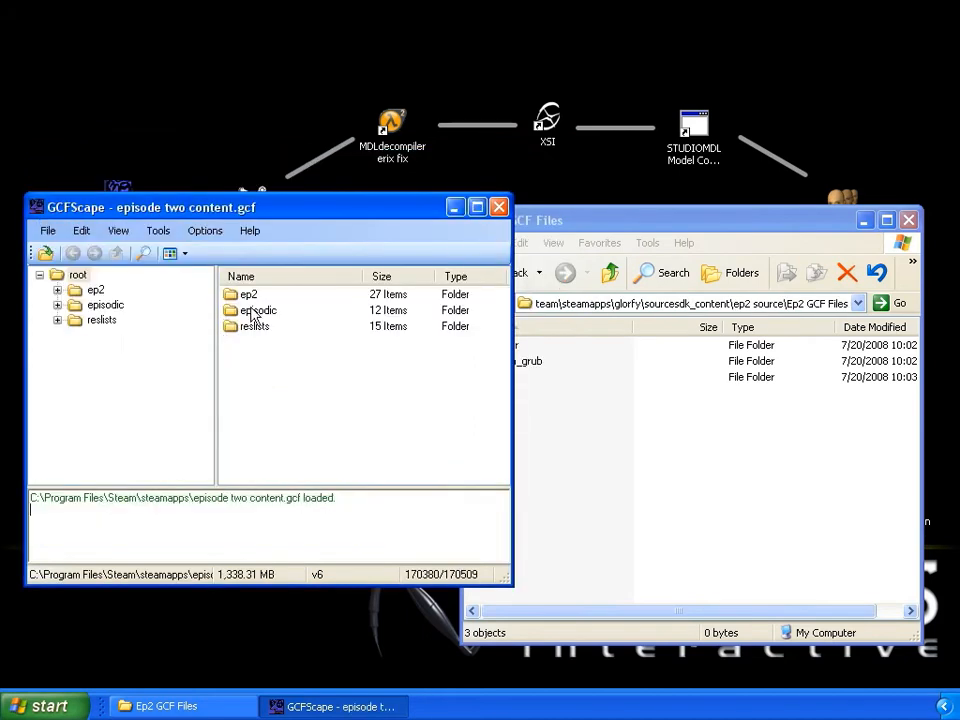
Extract the files Advisor.dx80.vtx through advisor_animations.ani from ep2's models folder into the Advisor folder, and return to Ep2 GCF Files.
{"action": "double_click", "coordinate": [249, 297]}
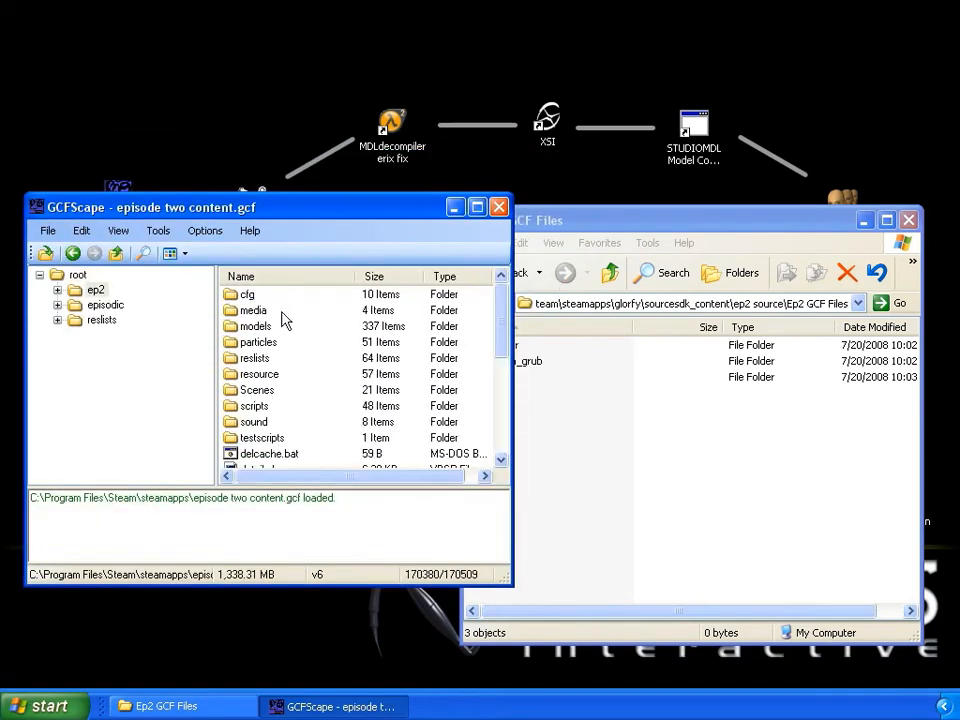
{"action": "double_click", "coordinate": [262, 327]}
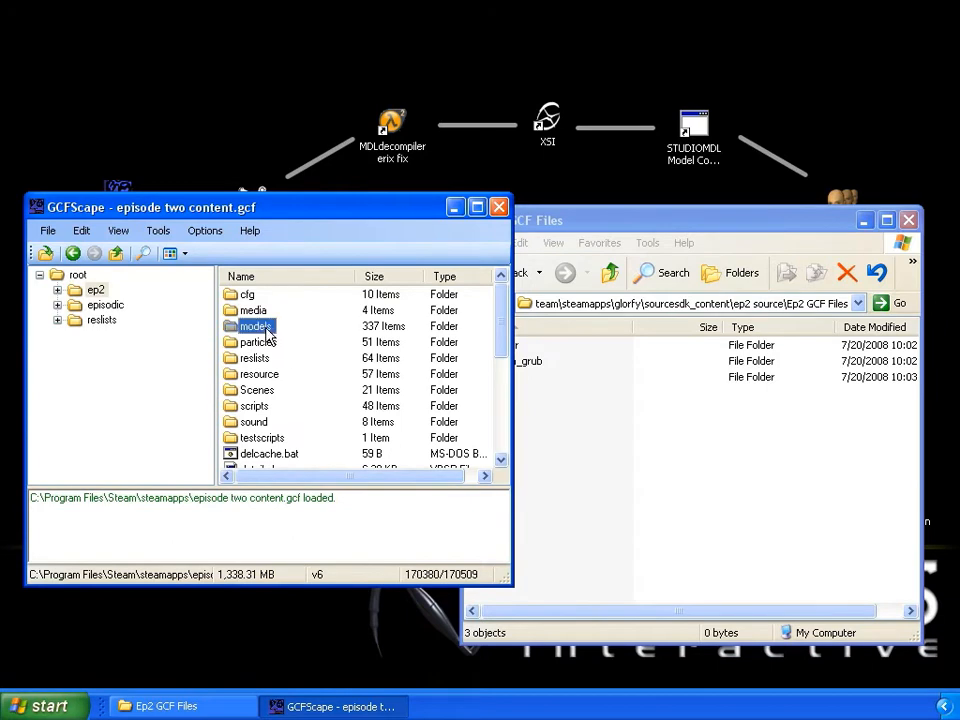
{"action": "left_click_drag", "start_coordinate": [506, 294], "coordinate": [497, 318]}
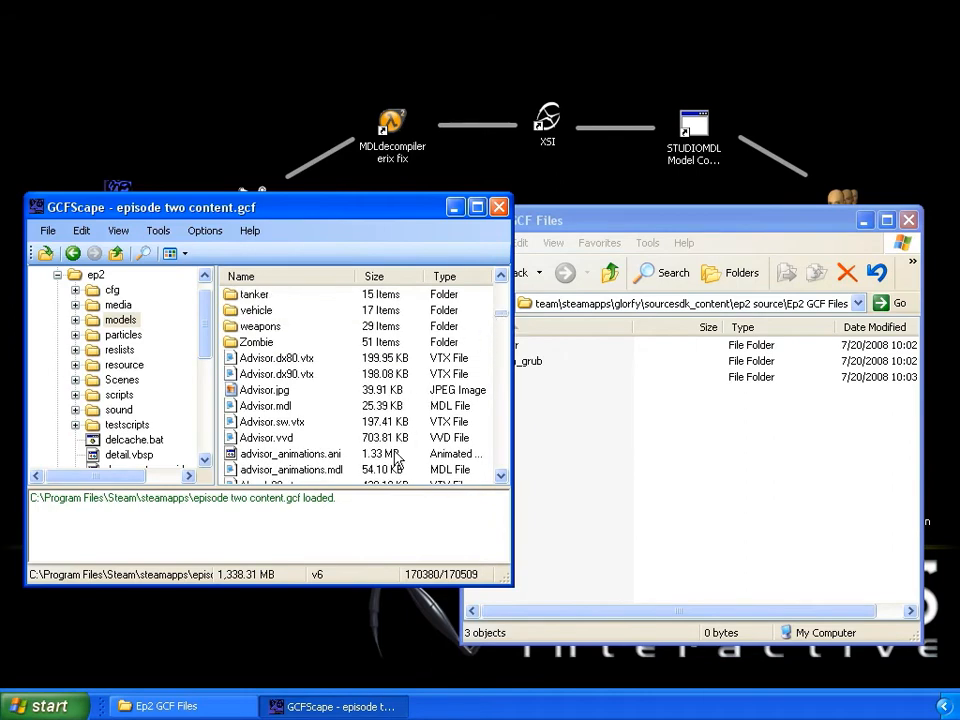
{"action": "left_click", "coordinate": [288, 360]}
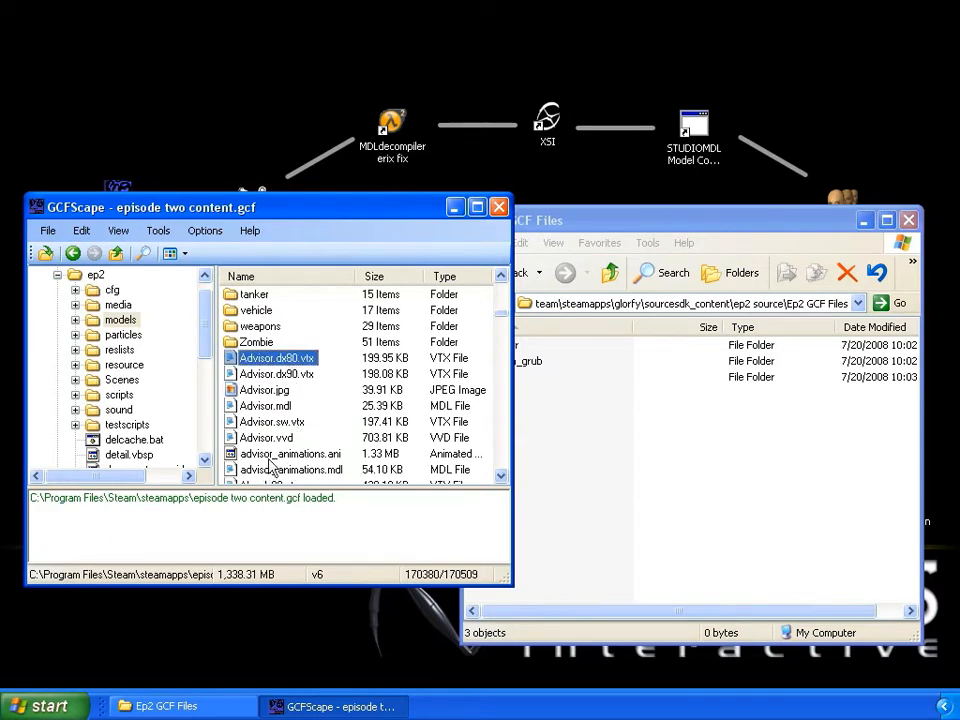
{"action": "left_click", "coordinate": [317, 454], "text": "shift"}
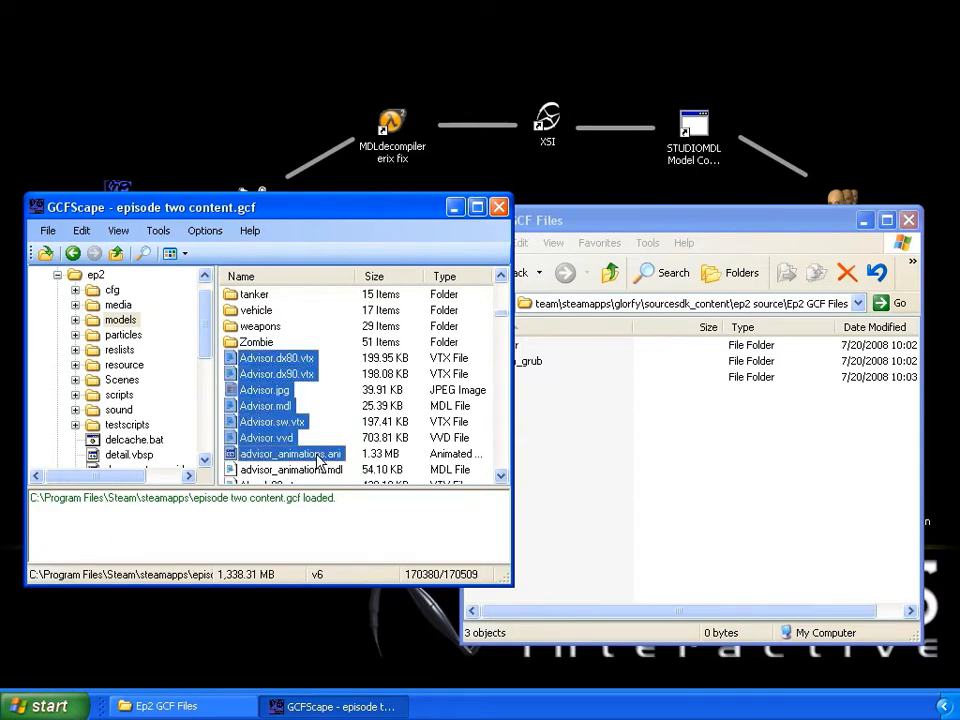
{"action": "left_click_drag", "start_coordinate": [522, 220], "coordinate": [554, 220]}
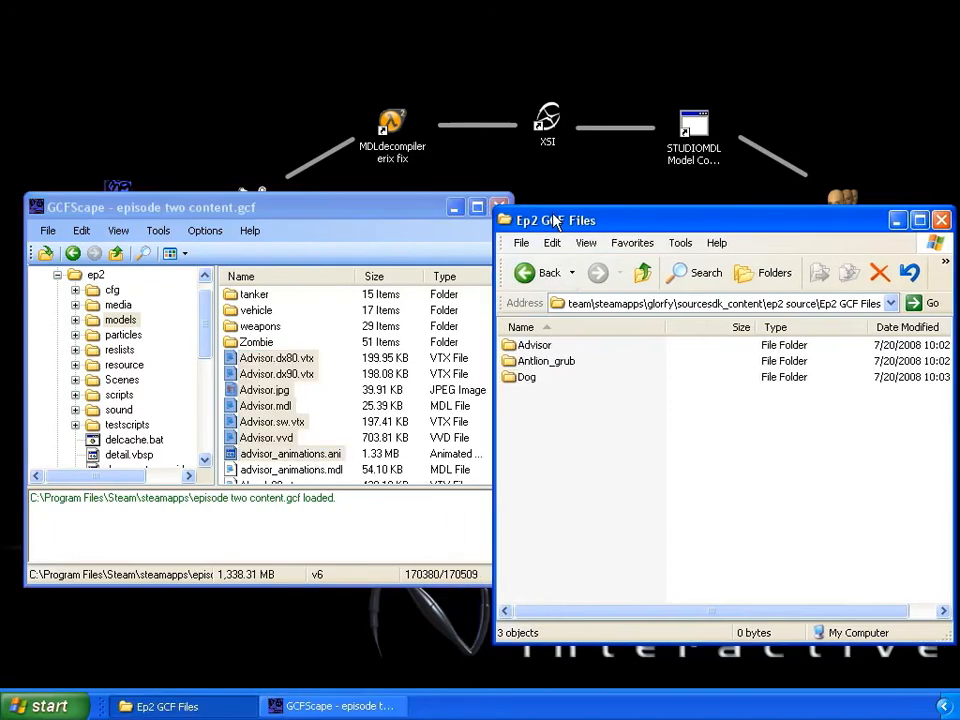
{"action": "double_click", "coordinate": [531, 346]}
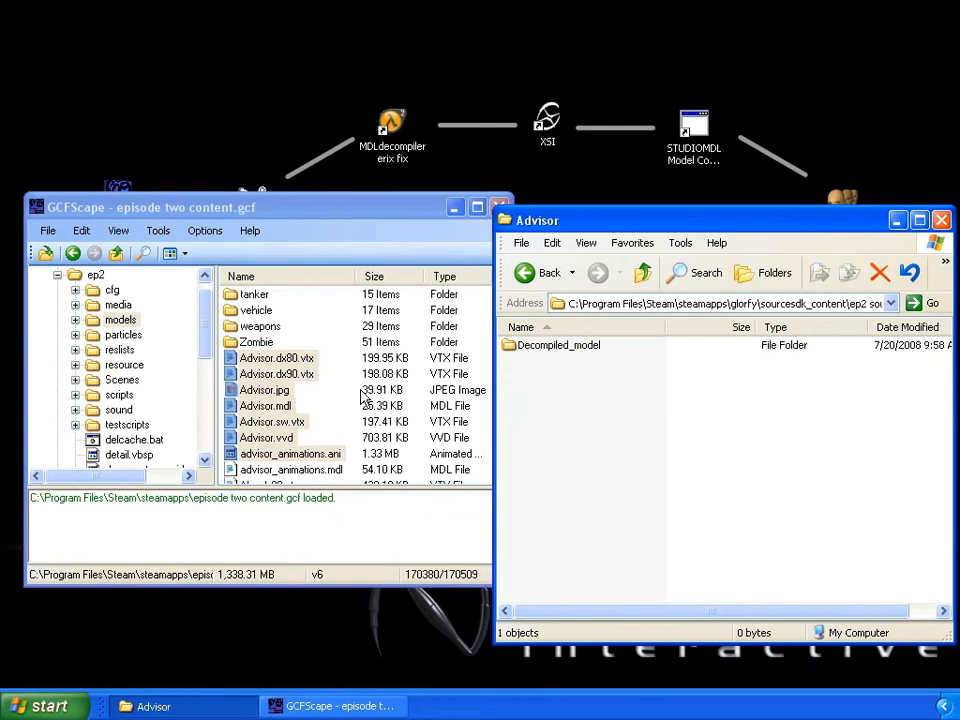
{"action": "left_click", "coordinate": [290, 214]}
{"action": "left_click_drag", "start_coordinate": [229, 360], "coordinate": [586, 412]}
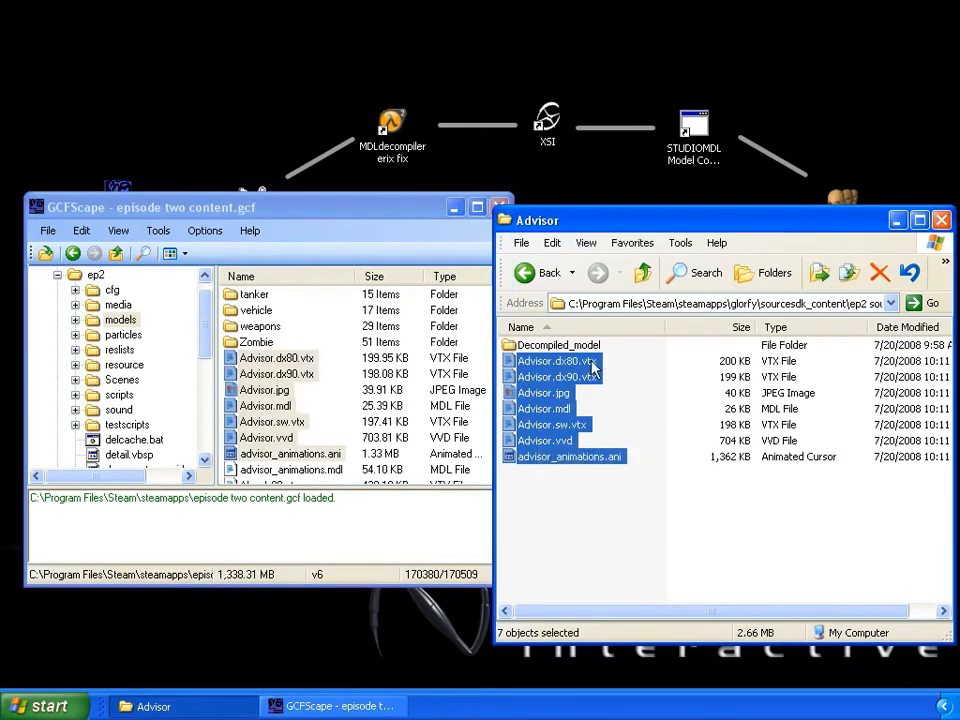
{"action": "left_click", "coordinate": [641, 272]}
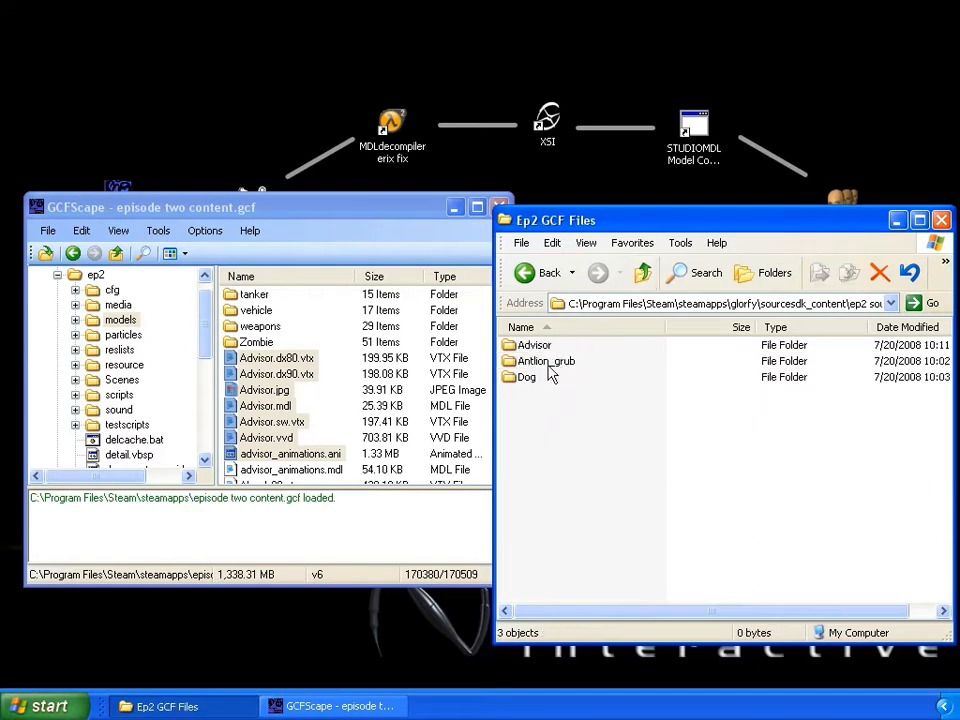
{"action": "left_click", "coordinate": [355, 220]}
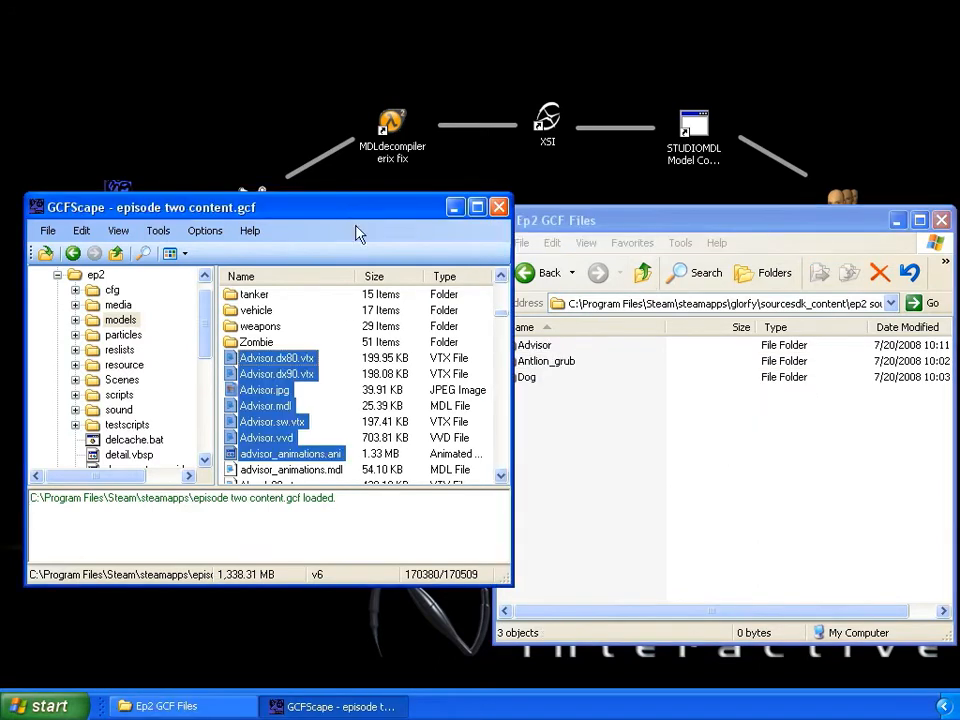
Extract the files antlion_grub.ani through antlion_grub.vvd from ep2's models folder into the Antlion_grub folder, and return to Ep2 GCF Files.
{"action": "scroll", "coordinate": [507, 322], "scroll_direction": "down", "scroll_amount": 3}
{"action": "left_click_drag", "start_coordinate": [507, 322], "coordinate": [507, 342]}
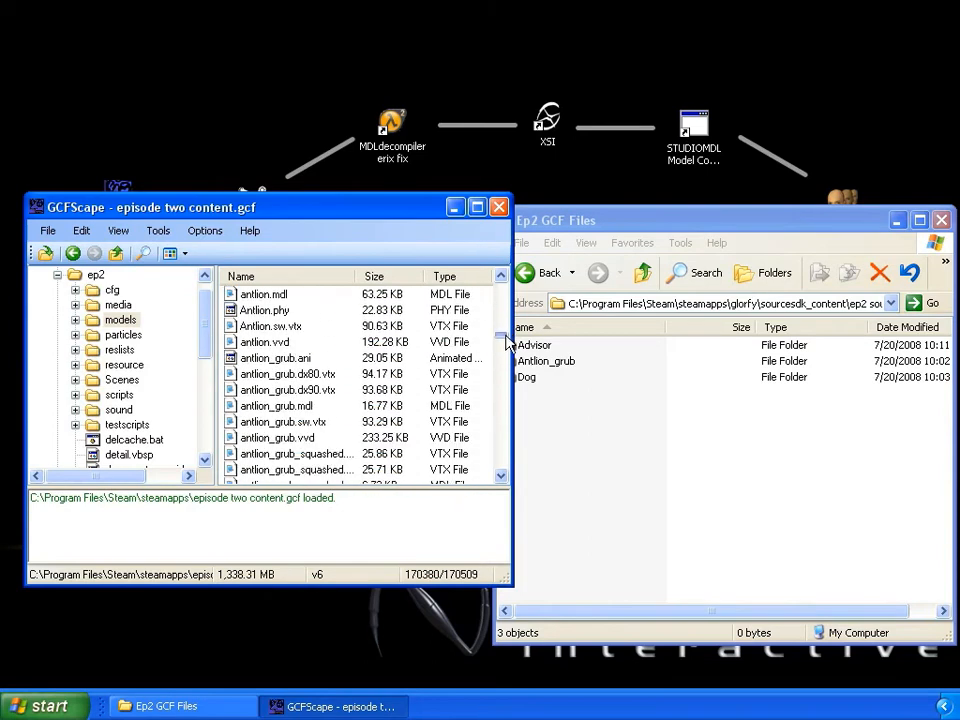
{"action": "left_click", "coordinate": [296, 360]}
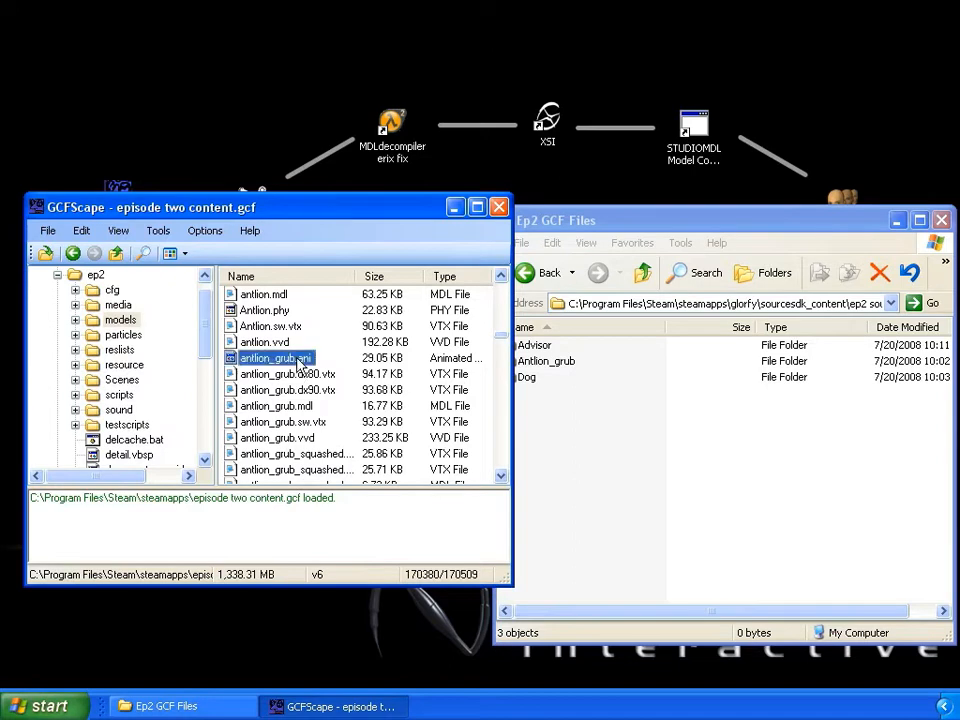
{"action": "left_click", "coordinate": [303, 440], "text": "shift"}
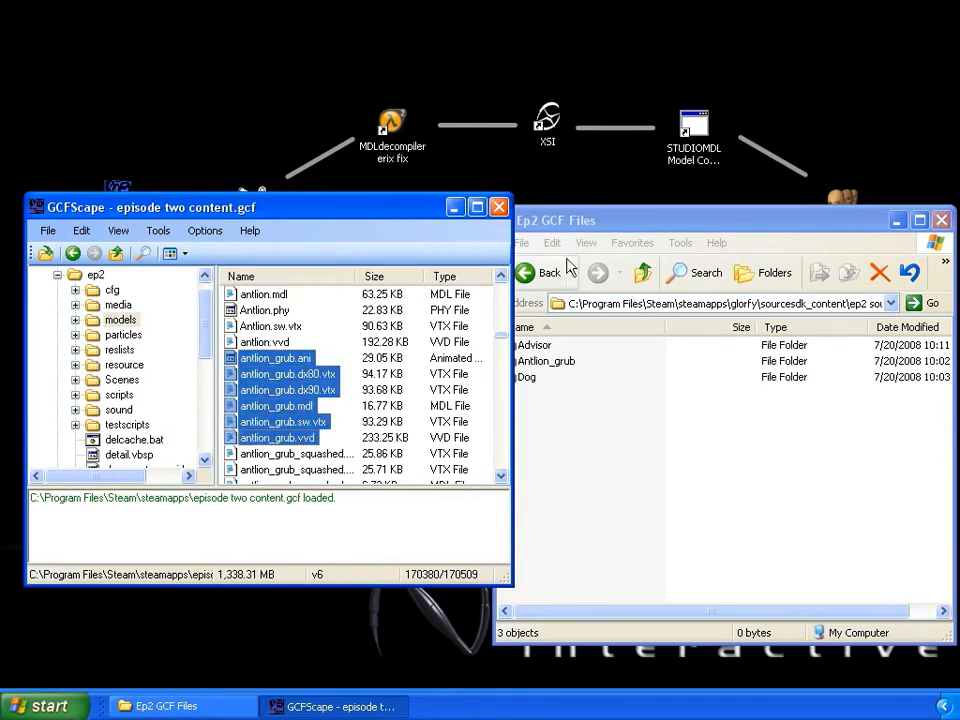
{"action": "left_click", "coordinate": [583, 222]}
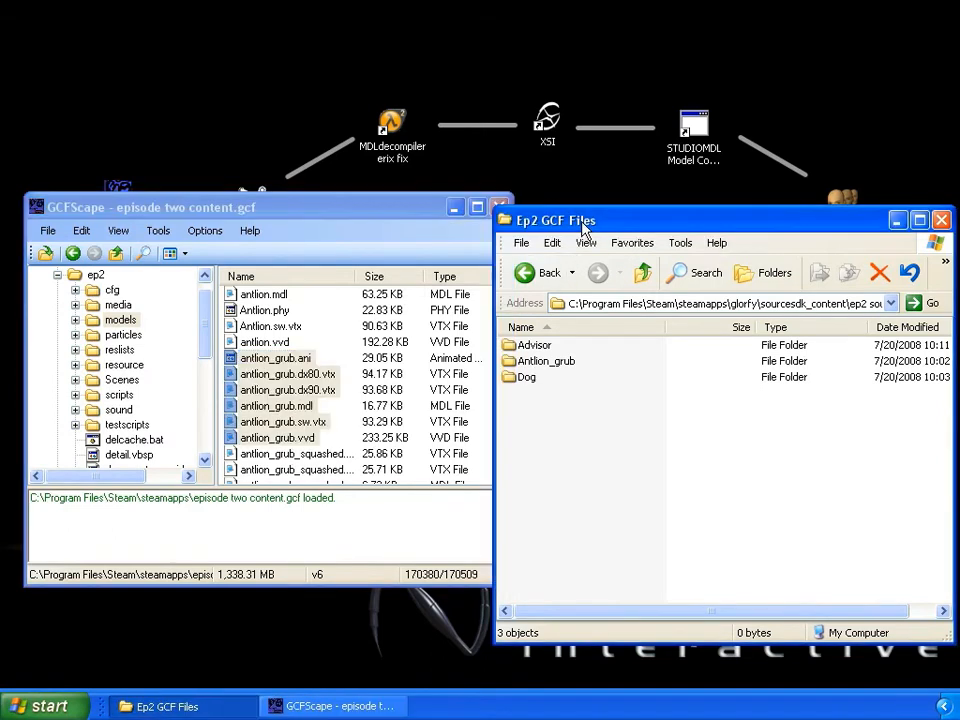
{"action": "double_click", "coordinate": [541, 366]}
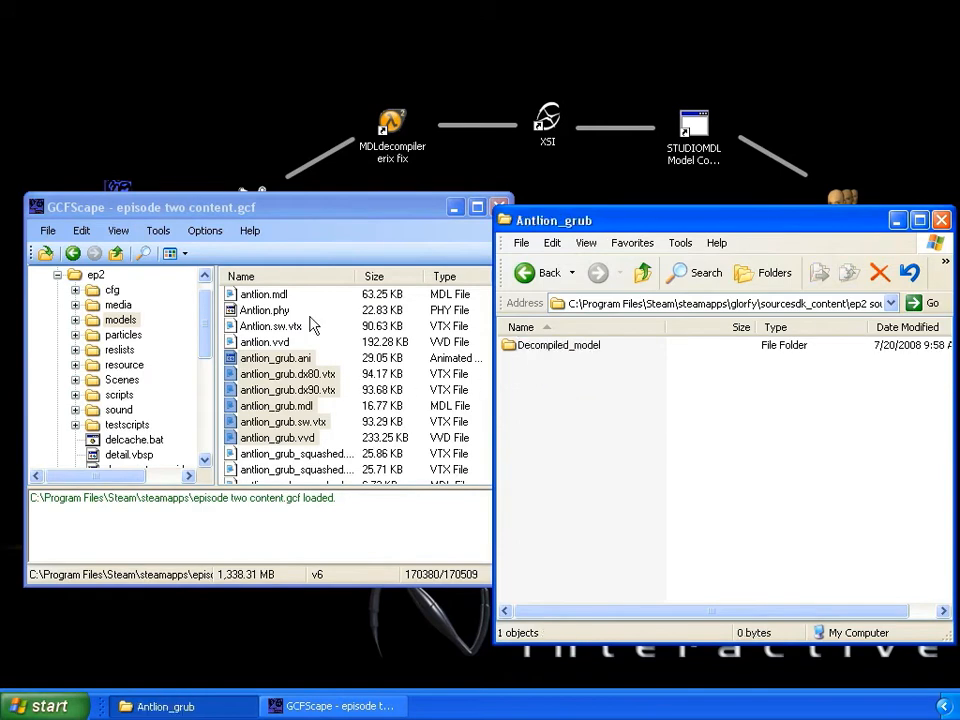
{"action": "left_click", "coordinate": [300, 210]}
{"action": "left_click_drag", "start_coordinate": [234, 365], "coordinate": [589, 414]}
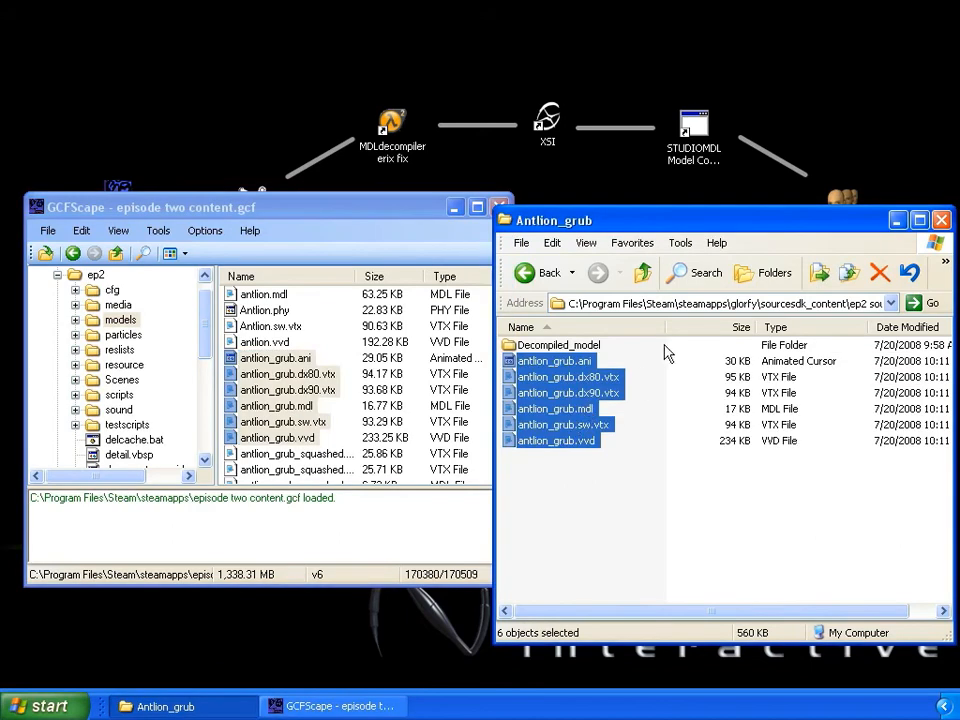
{"action": "left_click", "coordinate": [642, 272]}
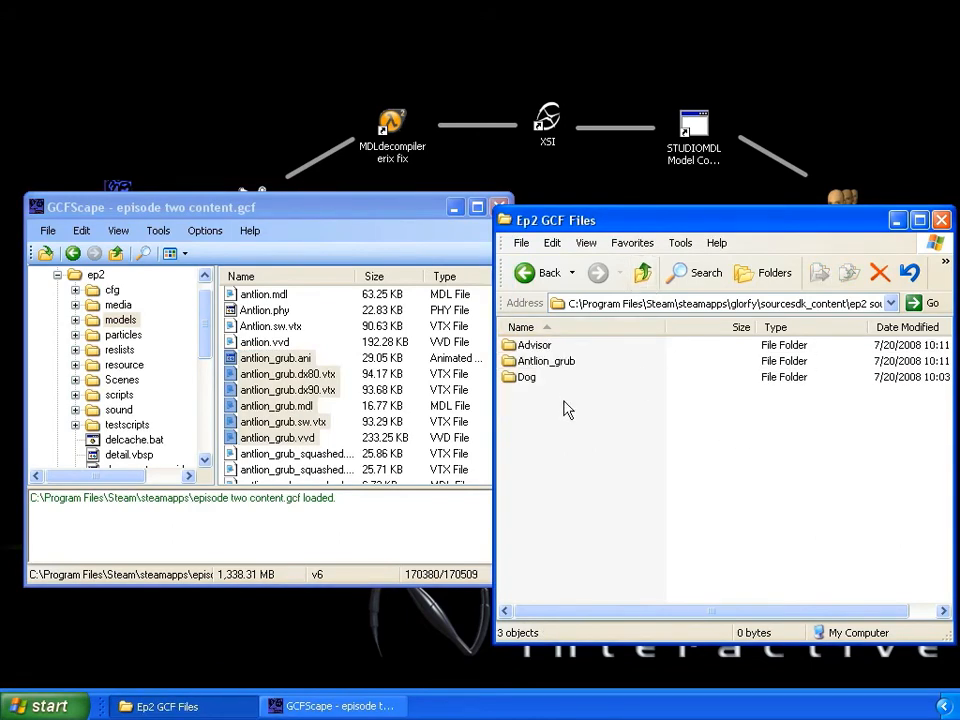
Extract the files dog.dx80.vtx through dog_animations.ani from ep2's models folder into the Dog folder, and close GCFScape.
{"action": "double_click", "coordinate": [526, 378]}
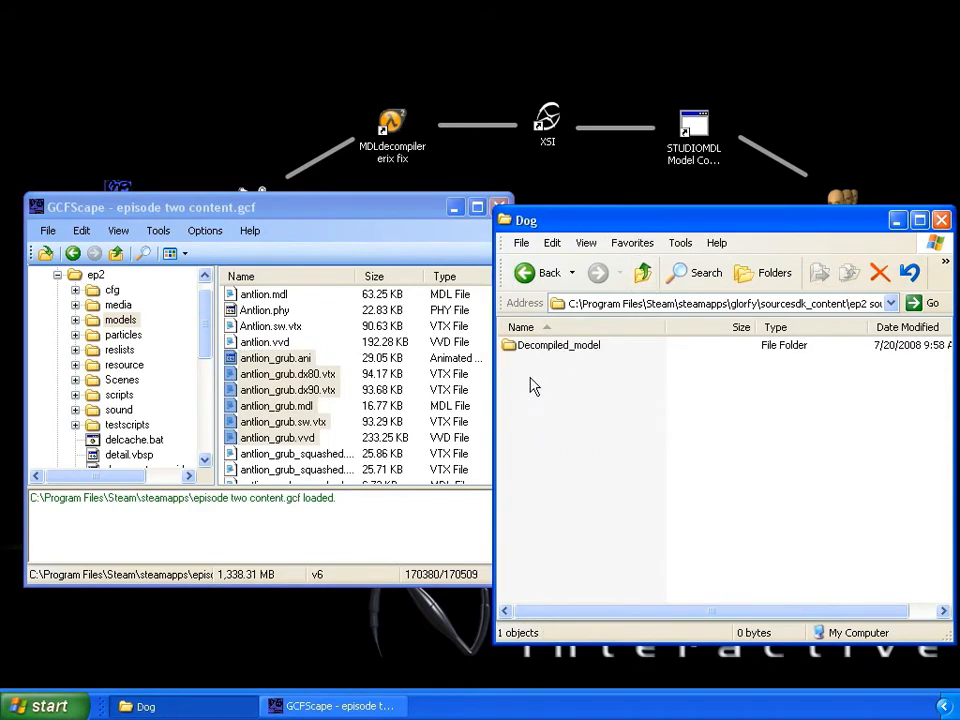
{"action": "left_click", "coordinate": [413, 220]}
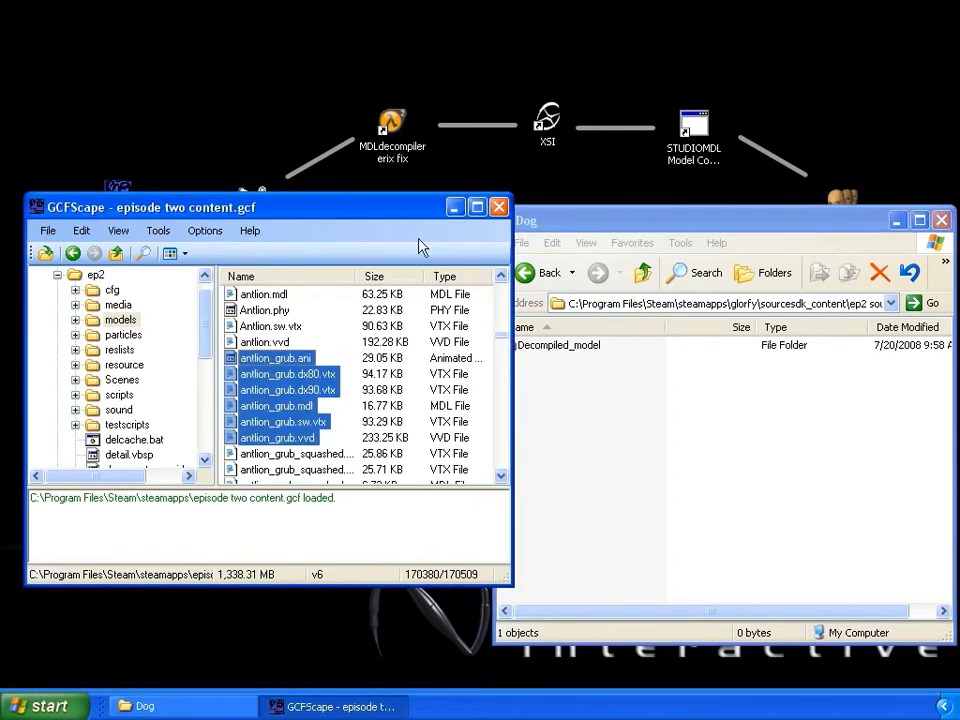
{"action": "left_click_drag", "start_coordinate": [502, 342], "coordinate": [501, 375]}
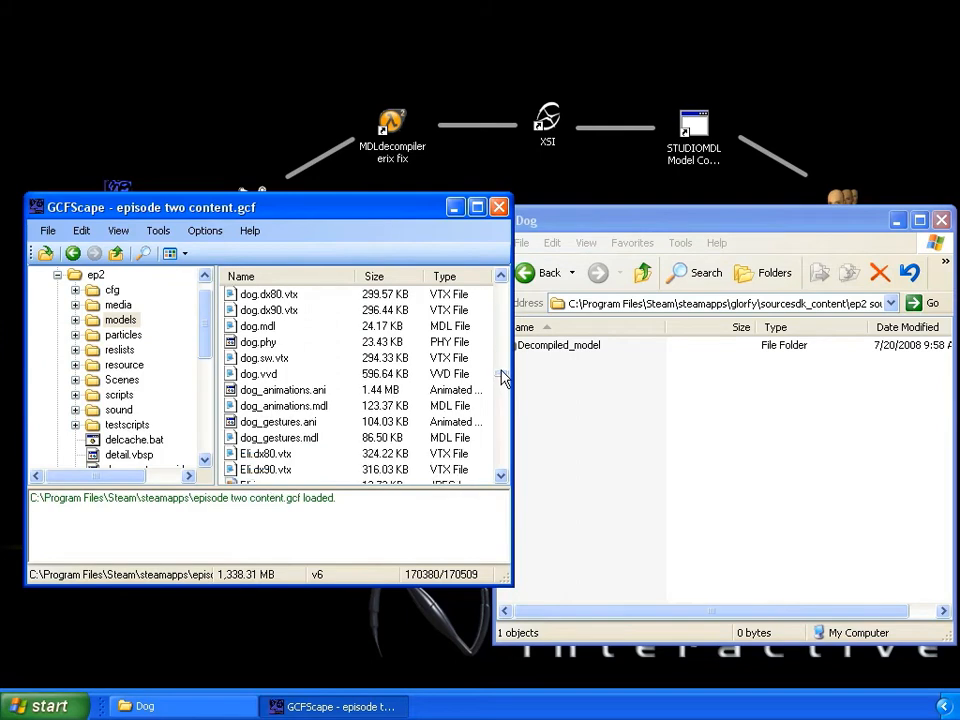
{"action": "left_click", "coordinate": [501, 276]}
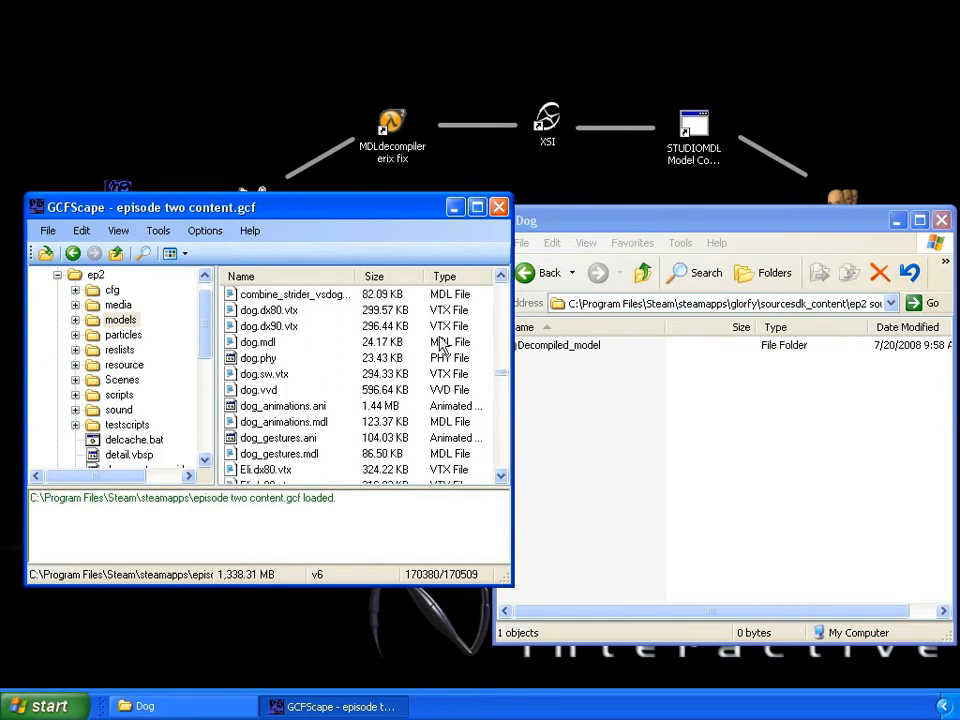
{"action": "left_click", "coordinate": [288, 311]}
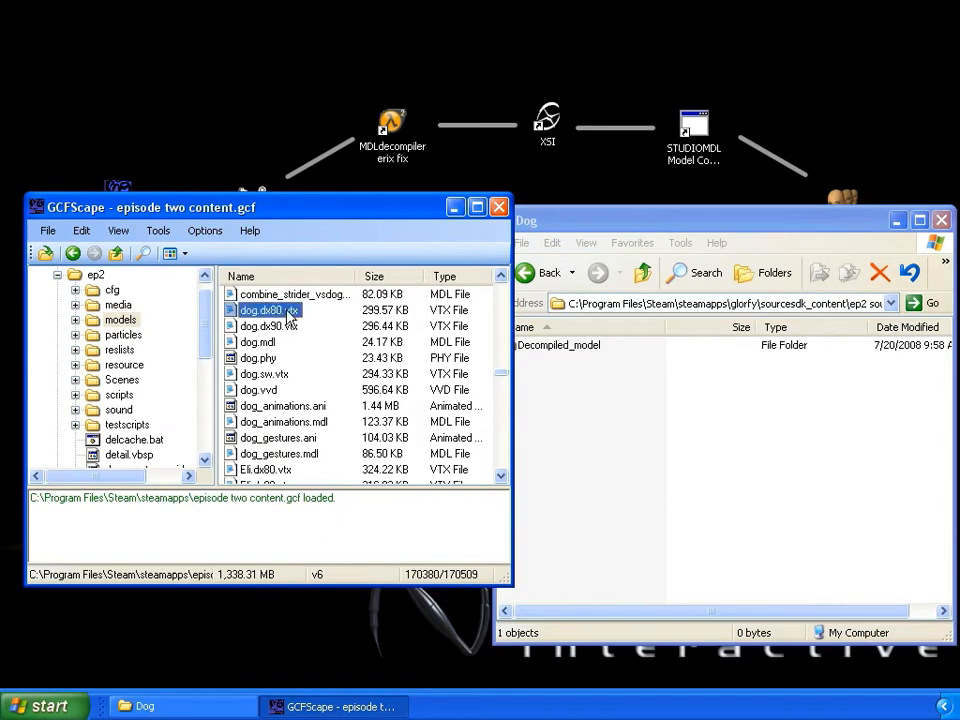
{"action": "left_click", "coordinate": [303, 410], "text": "shift"}
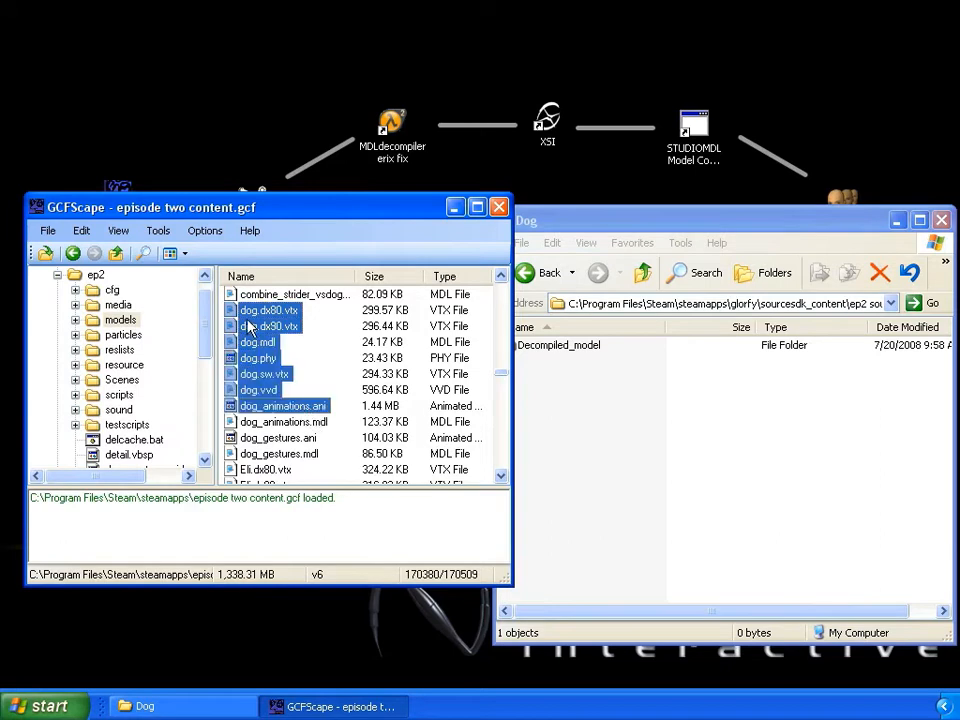
{"action": "left_click_drag", "start_coordinate": [232, 311], "coordinate": [594, 426]}
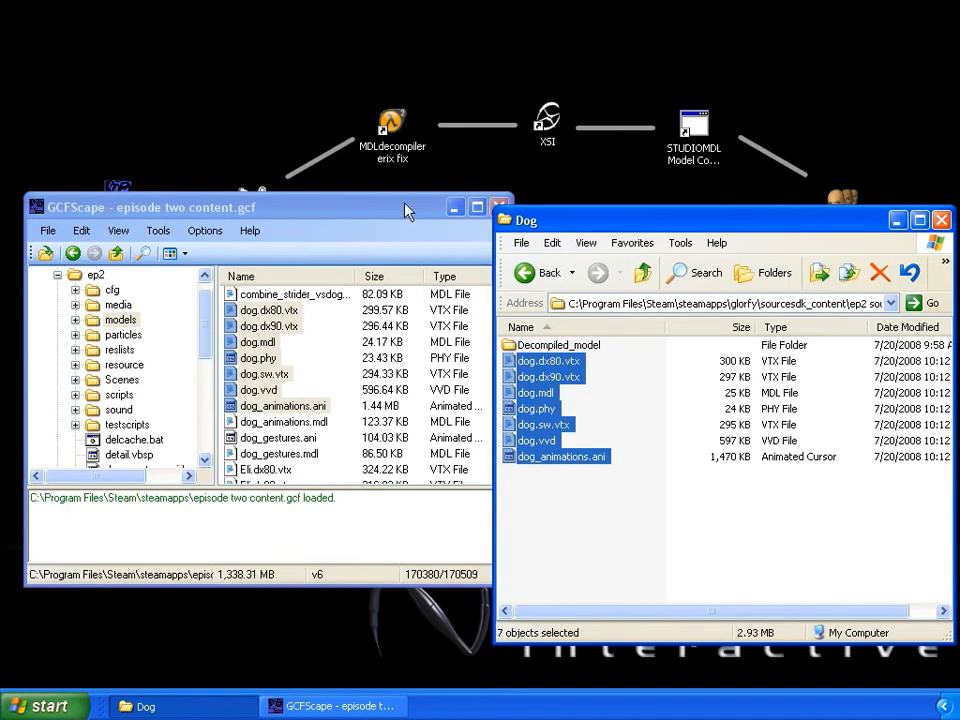
{"action": "left_click", "coordinate": [462, 228]}
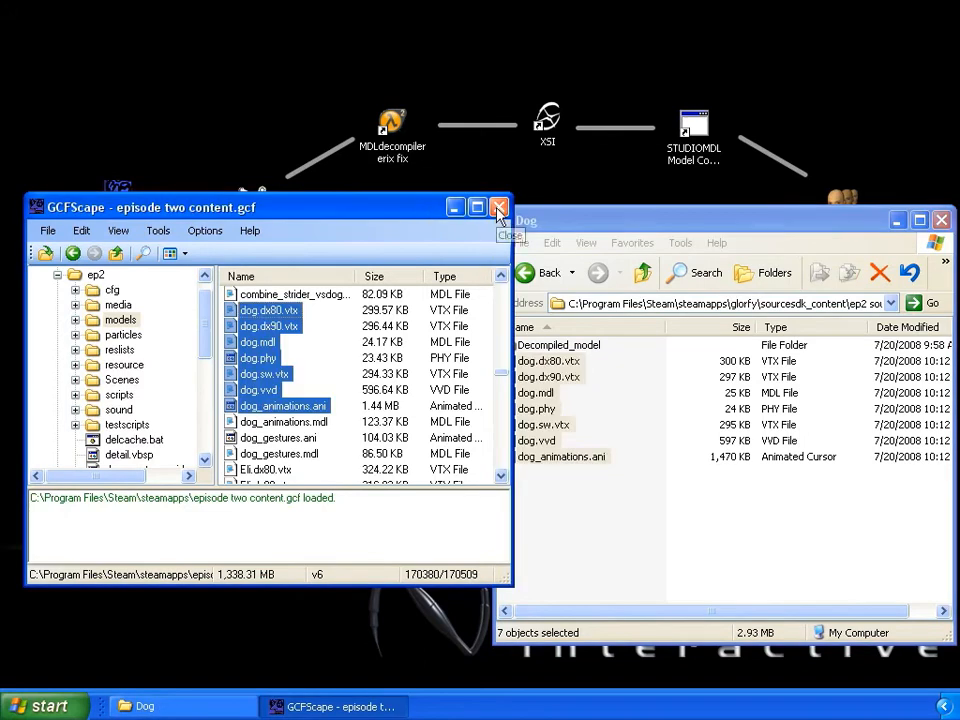
{"action": "left_click", "coordinate": [498, 210]}
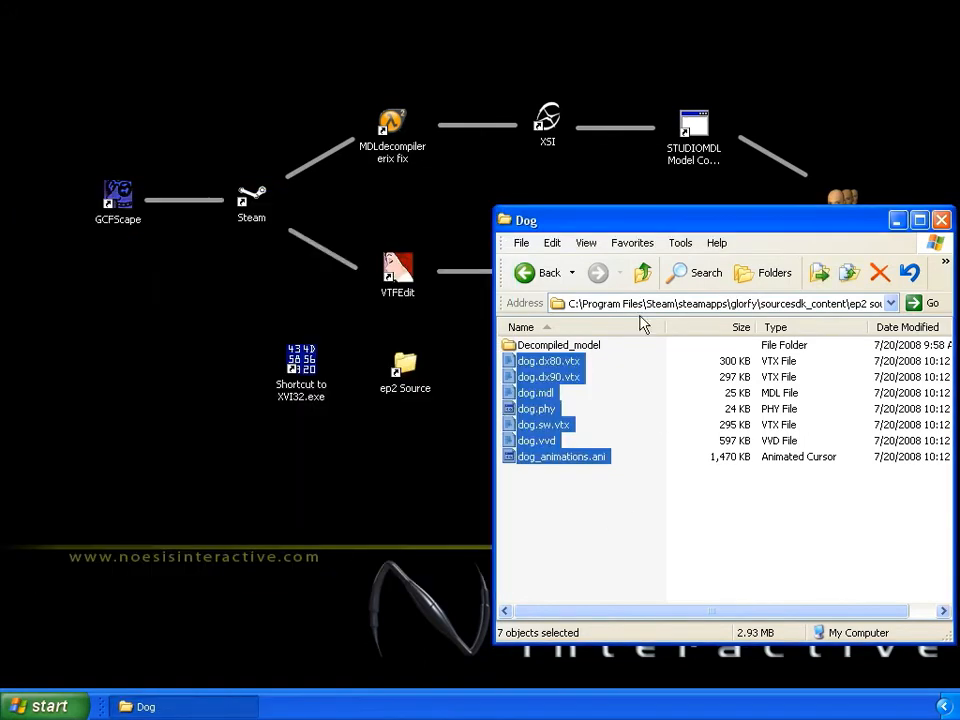
Move the Dog folder window clear of the shortcuts and launch MDL Decompiler beside it.
{"action": "left_click_drag", "start_coordinate": [636, 221], "coordinate": [598, 214]}
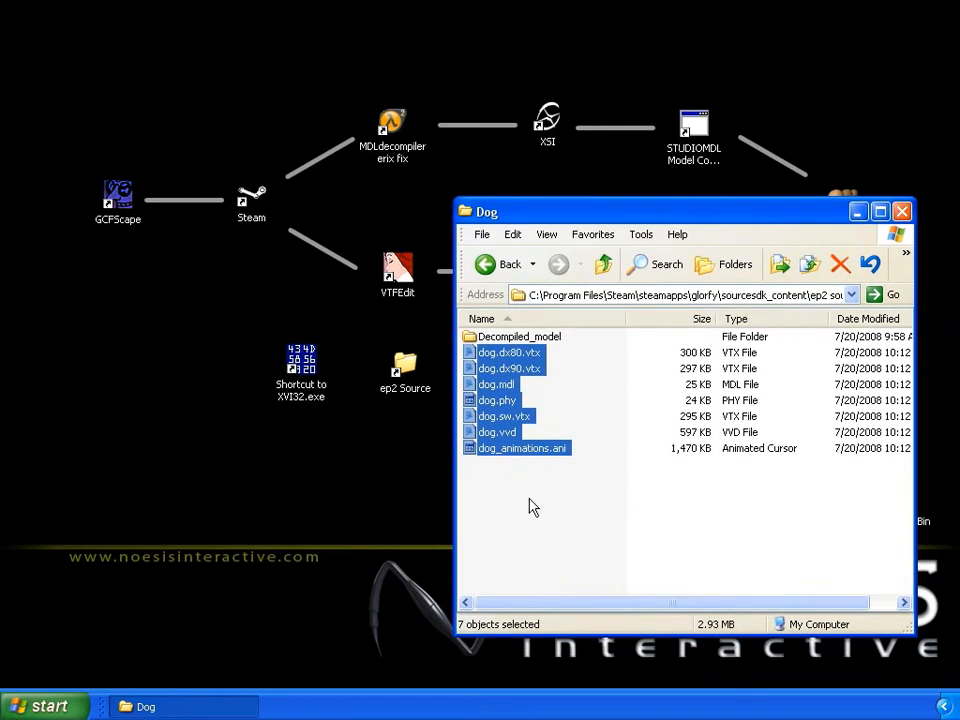
{"action": "left_click", "coordinate": [561, 465]}
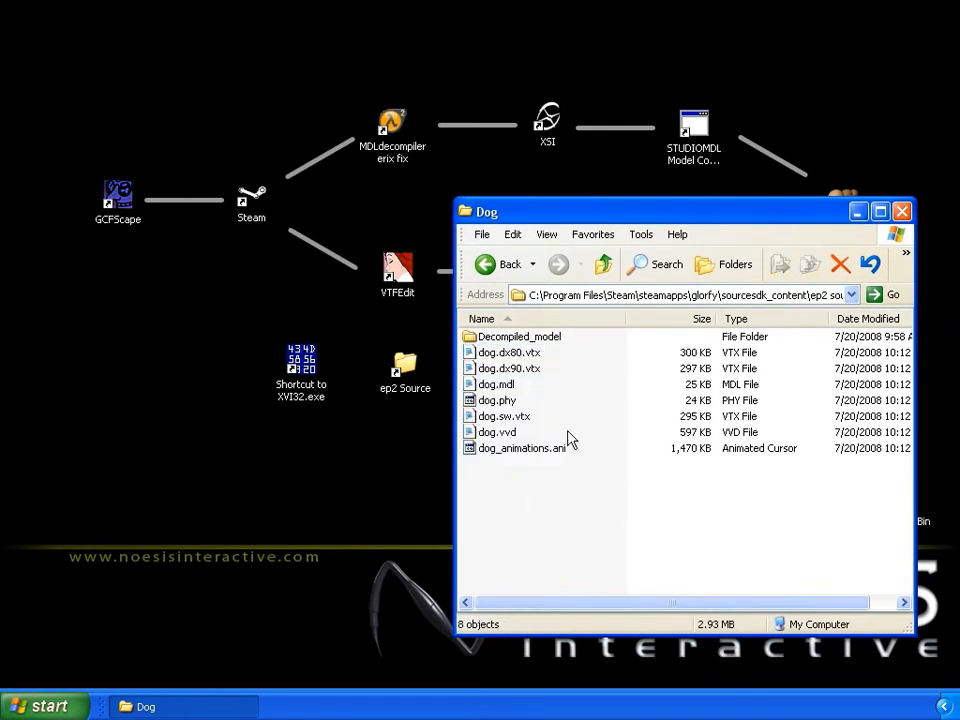
{"action": "double_click", "coordinate": [393, 124]}
{"action": "left_click_drag", "start_coordinate": [488, 182], "coordinate": [231, 210]}
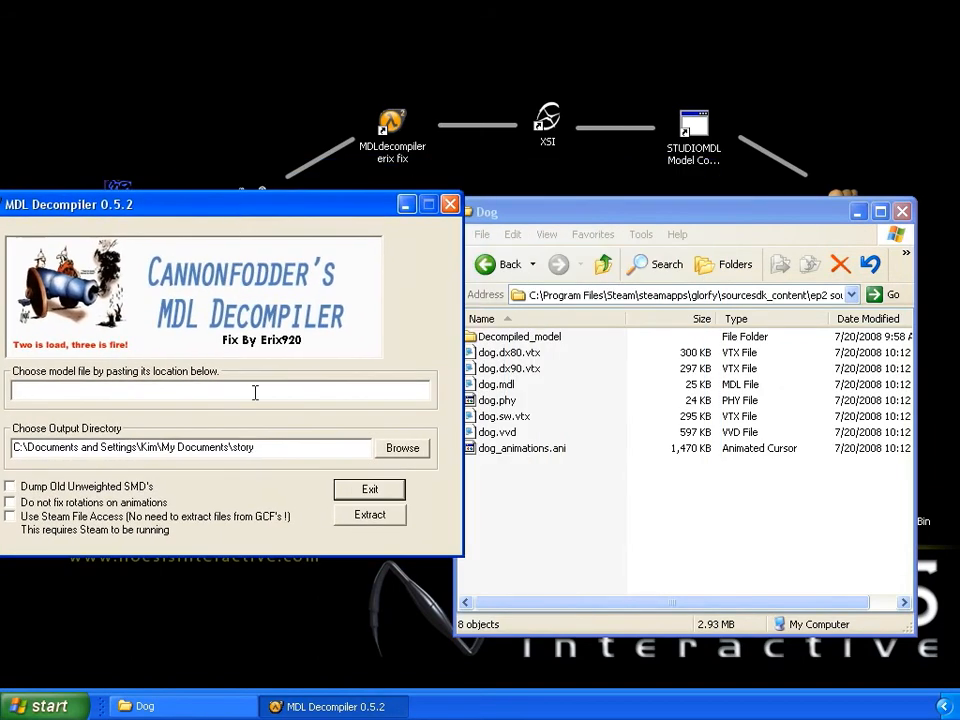
Set the decompiler's model file to dog.mdl in the Dog folder, using the path copied from the folder window.
{"action": "left_click", "coordinate": [617, 211]}
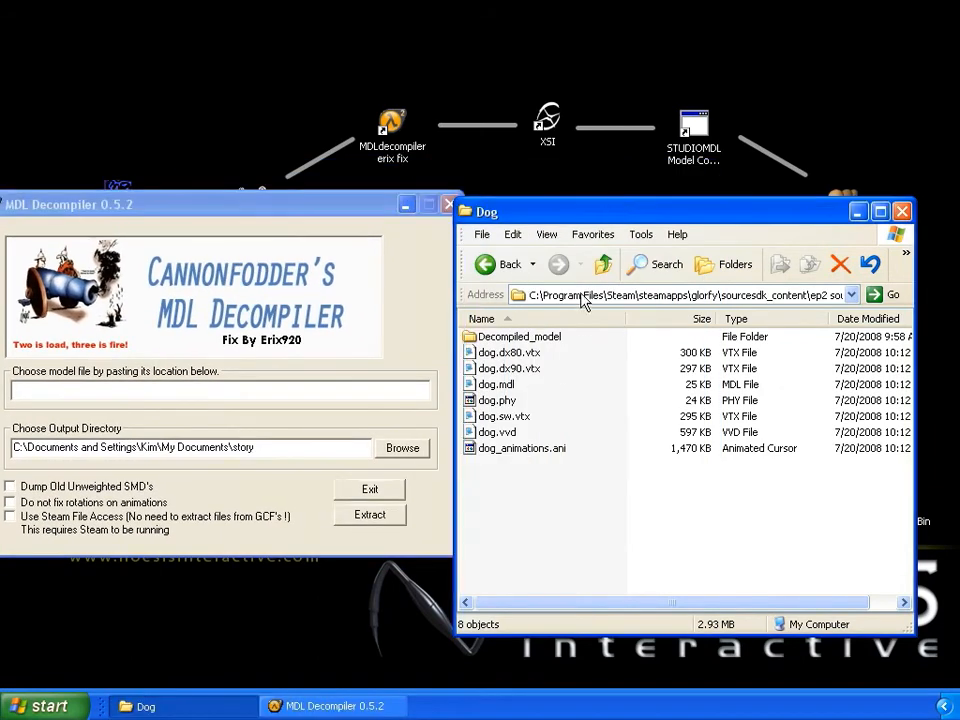
{"action": "left_click", "coordinate": [578, 294]}
{"action": "key", "text": "ctrl+c"}
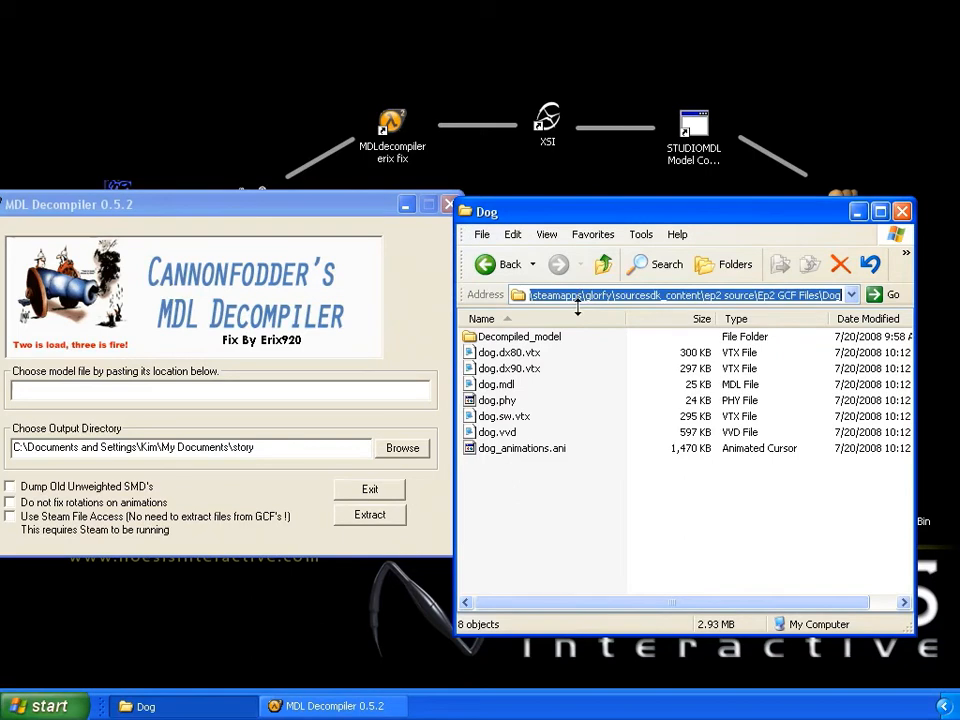
{"action": "left_click", "coordinate": [183, 303]}
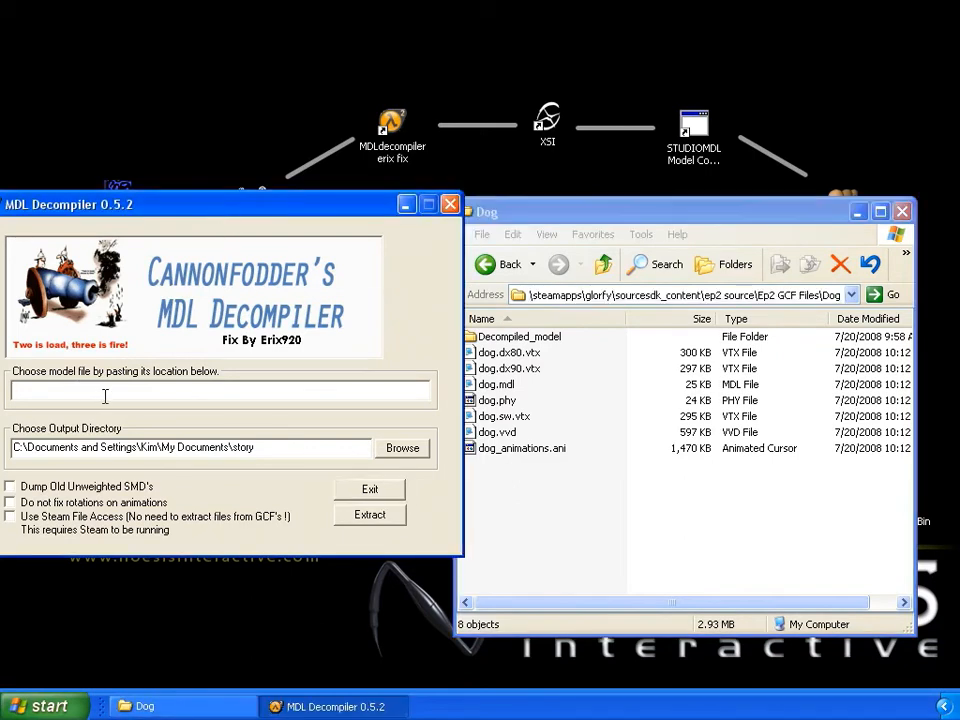
{"action": "key", "text": "ctrl+v"}
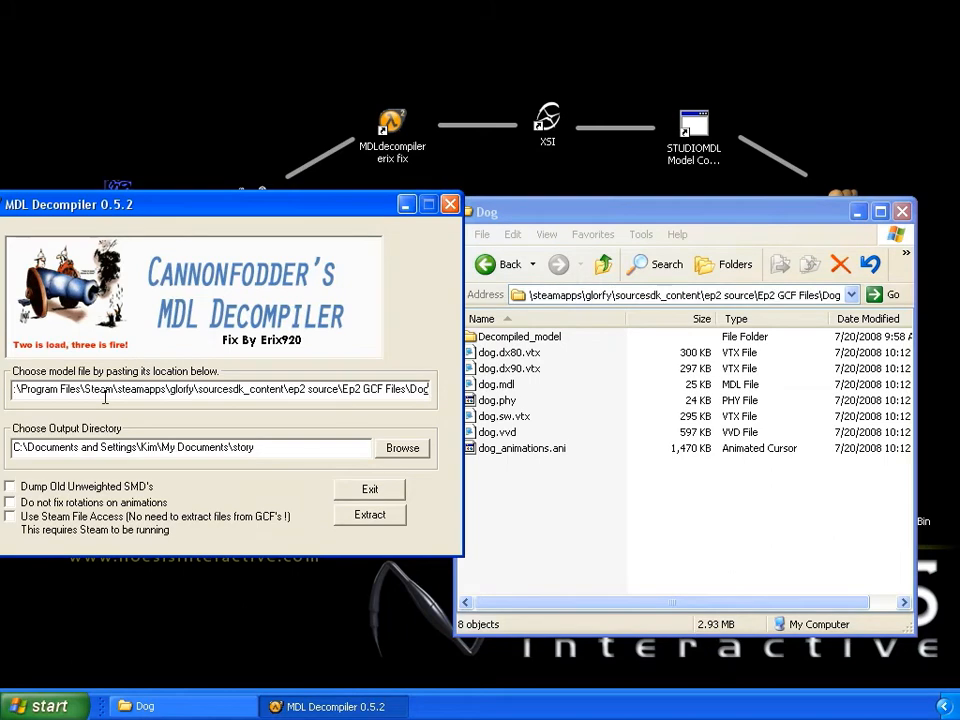
{"action": "type", "text": "\\dog.mdl"}
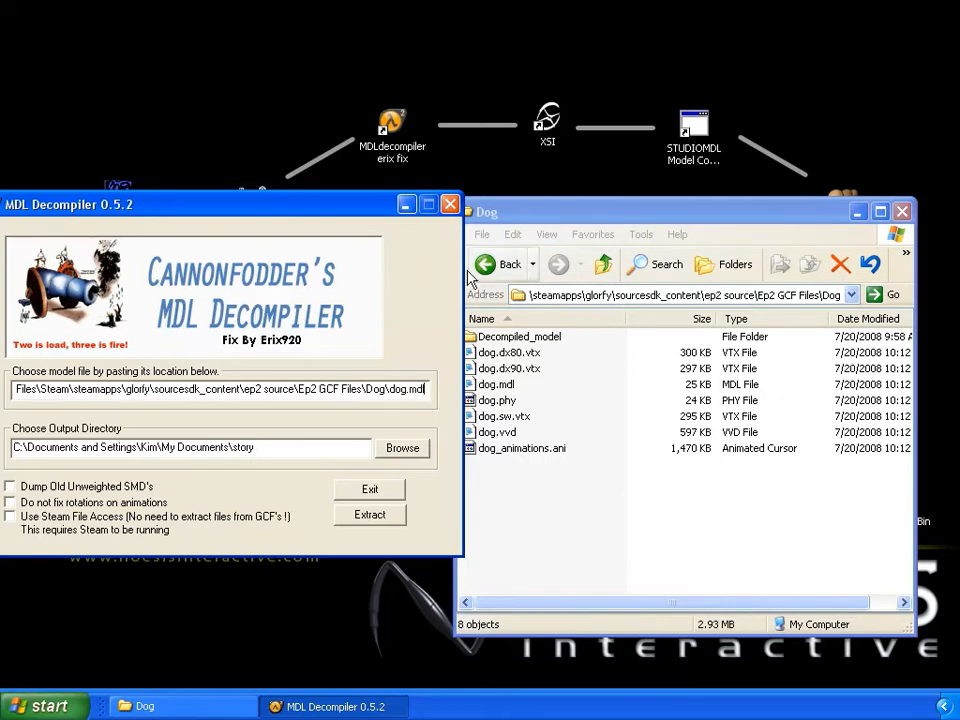
Set the decompiler's output directory to Dog's Decompiled_model subfolder and try to extract the model.
{"action": "left_click", "coordinate": [597, 211]}
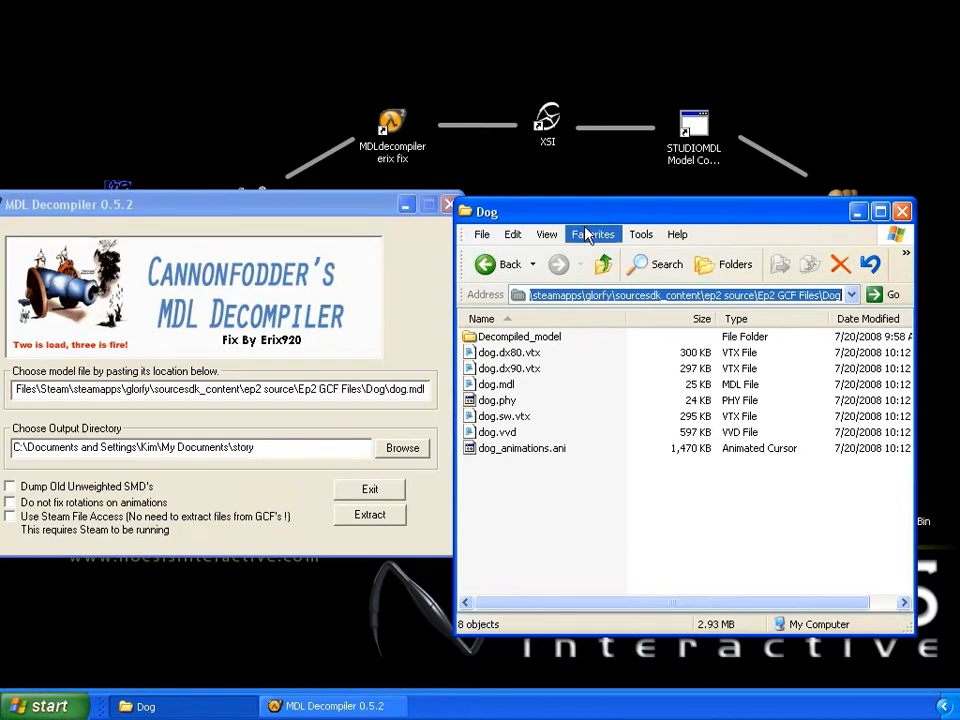
{"action": "left_click", "coordinate": [547, 341]}
{"action": "left_click", "coordinate": [590, 296]}
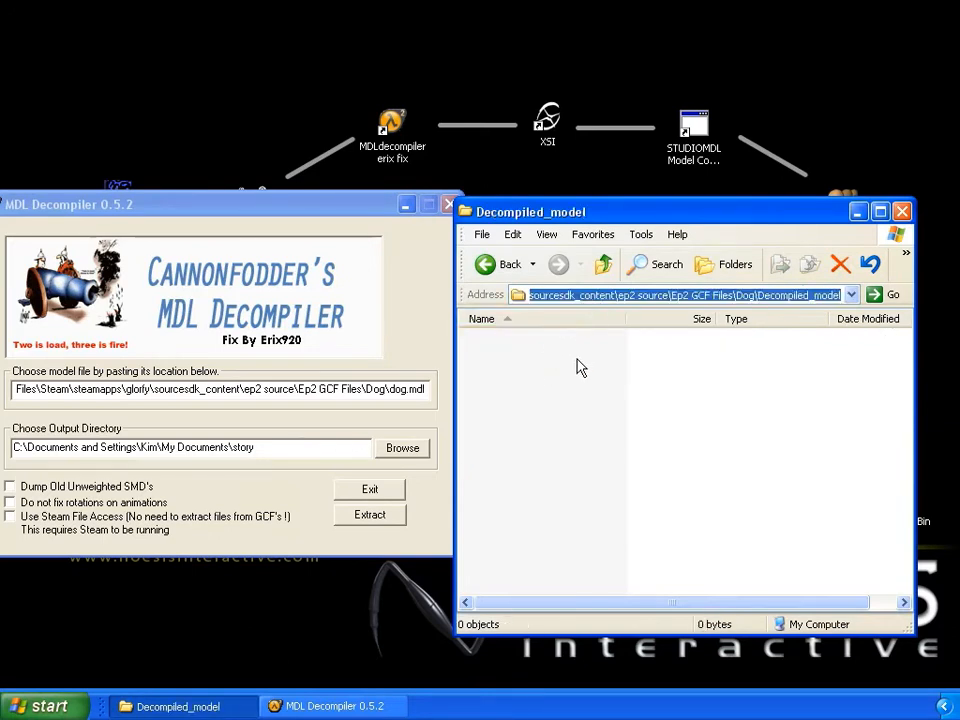
{"action": "left_click", "coordinate": [274, 204]}
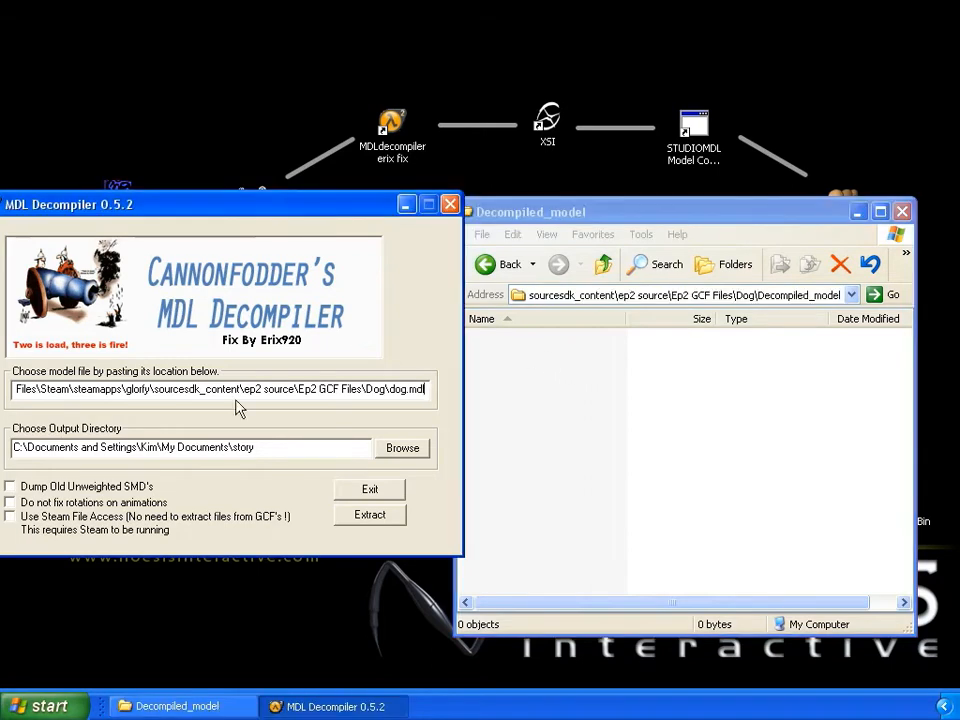
{"action": "left_click_drag", "start_coordinate": [257, 452], "coordinate": [13, 448]}
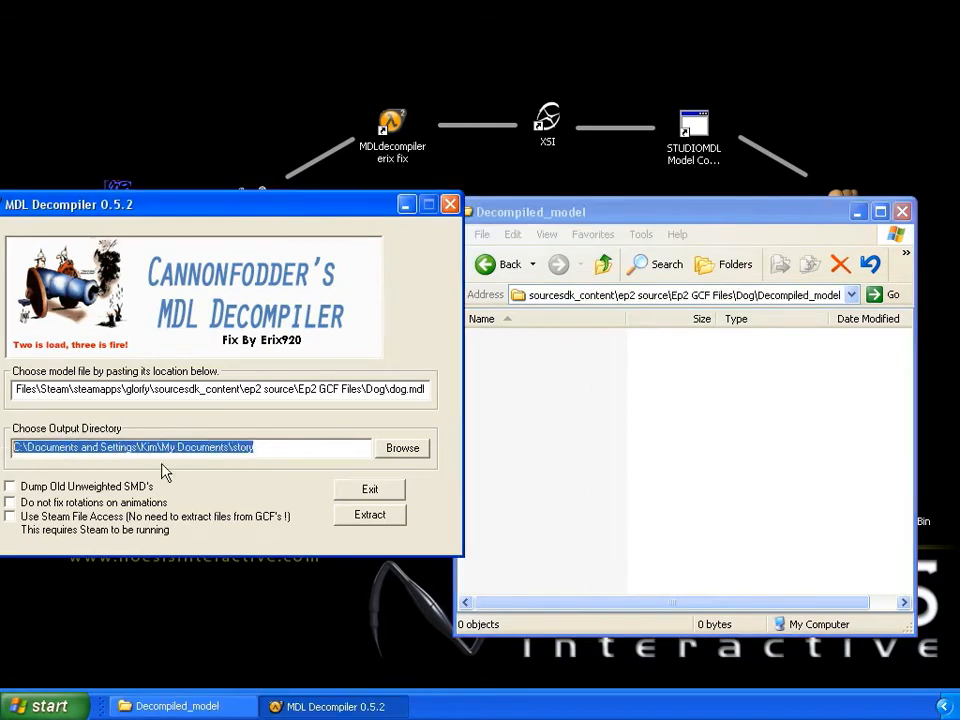
{"action": "key", "text": "ctrl+v"}
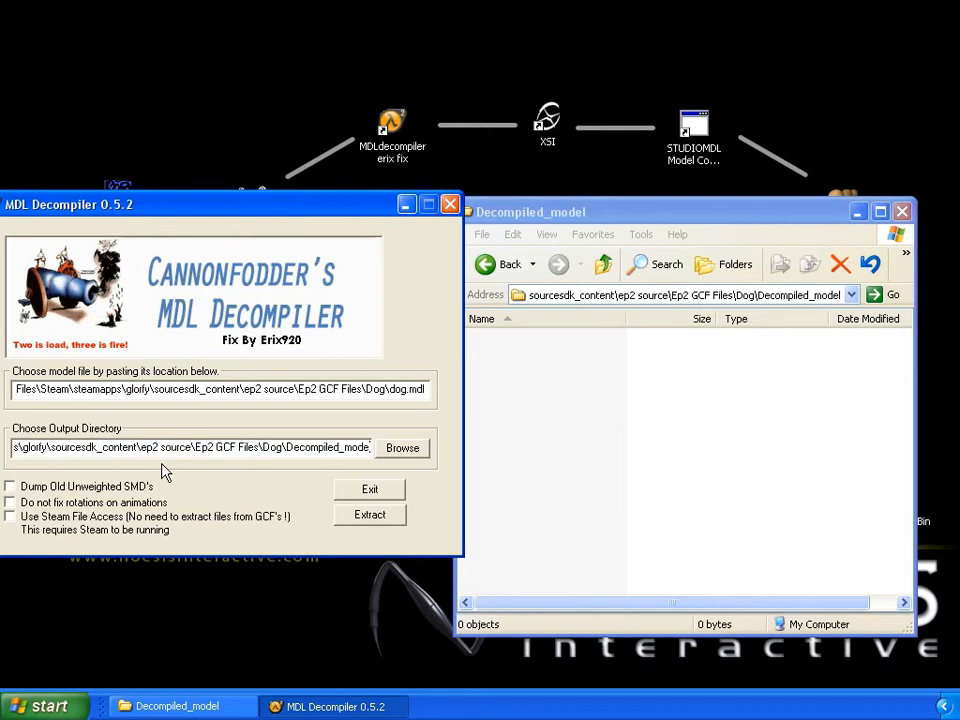
{"action": "left_click", "coordinate": [364, 519]}
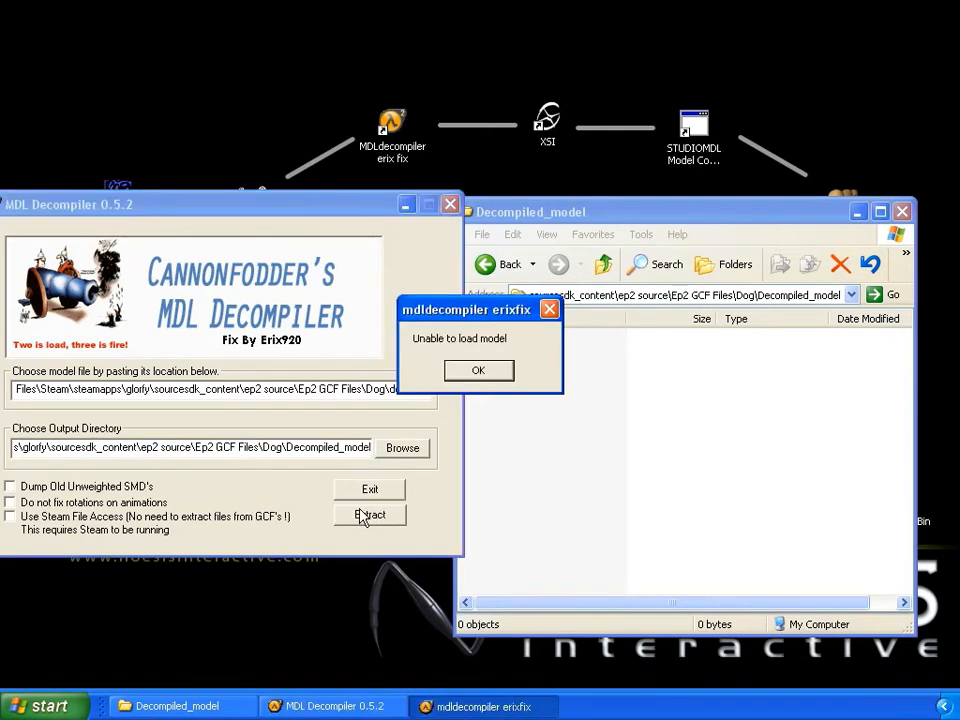
{"action": "left_click", "coordinate": [478, 372]}
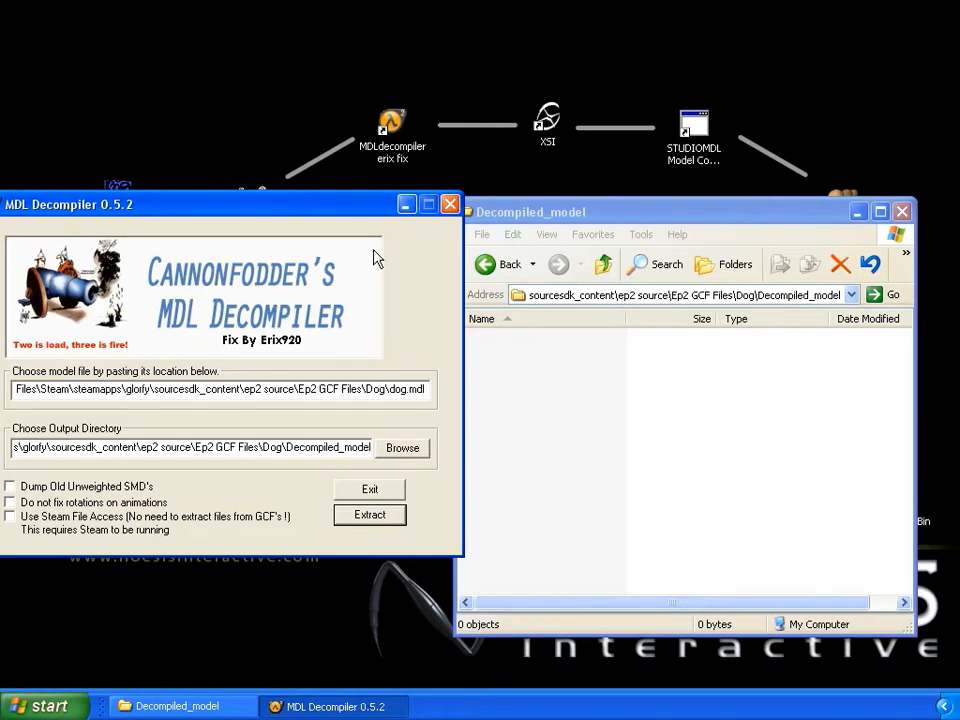
Minimize the decompiler, go back up to the Dog folder, and open dog.mdl in the Hex Editor.
{"action": "left_click", "coordinate": [406, 204]}
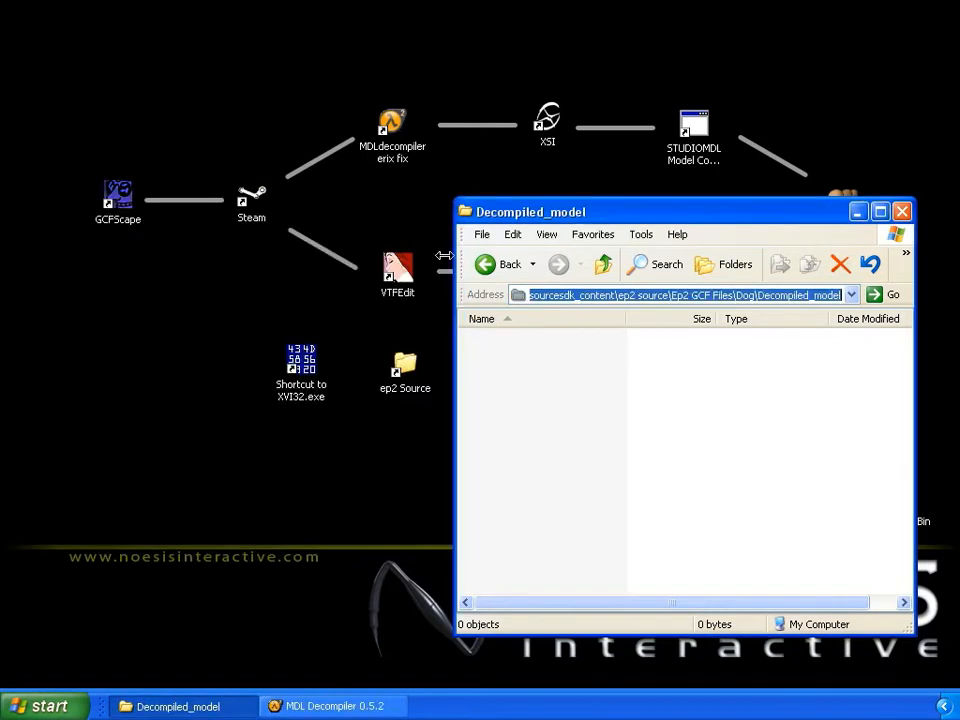
{"action": "left_click", "coordinate": [604, 270]}
{"action": "left_click", "coordinate": [500, 385]}
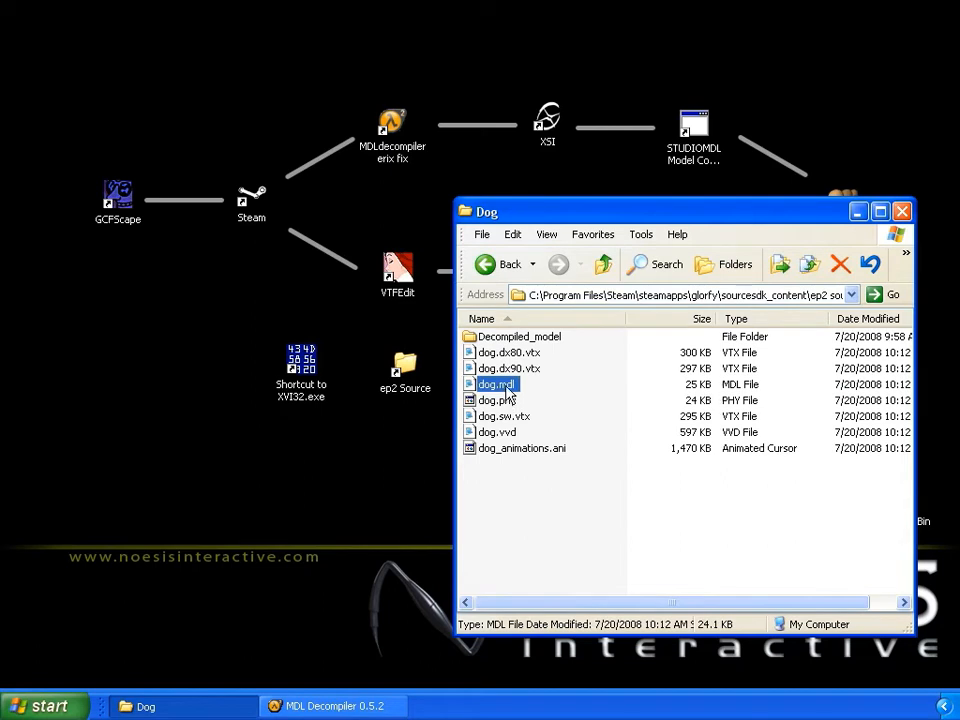
{"action": "right_click", "coordinate": [506, 391]}
{"action": "mouse_move", "coordinate": [598, 463]}
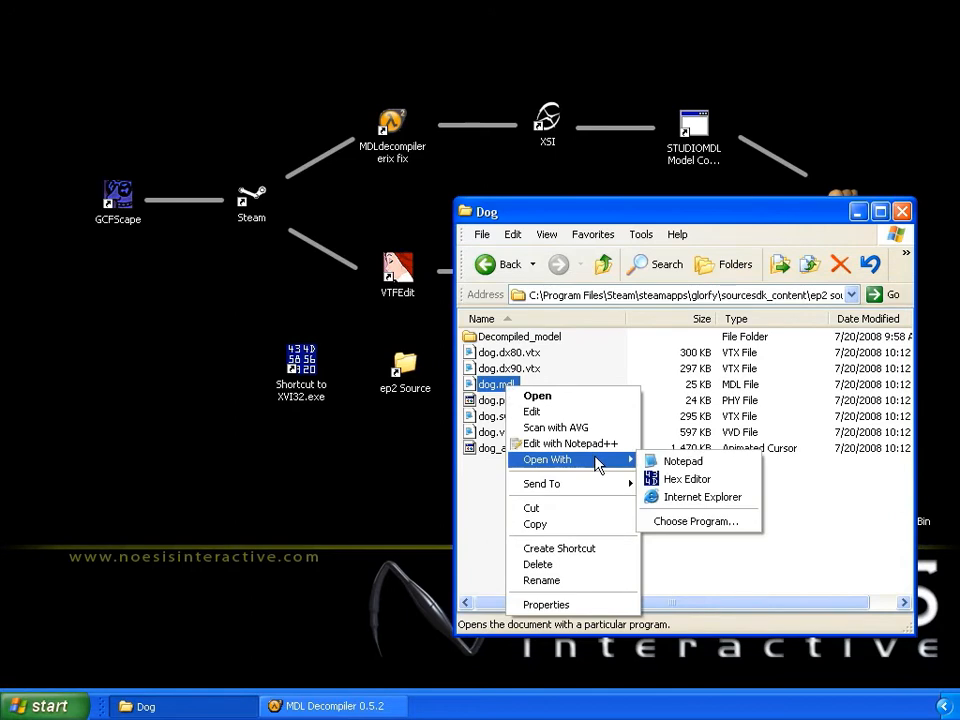
{"action": "left_click", "coordinate": [684, 479]}
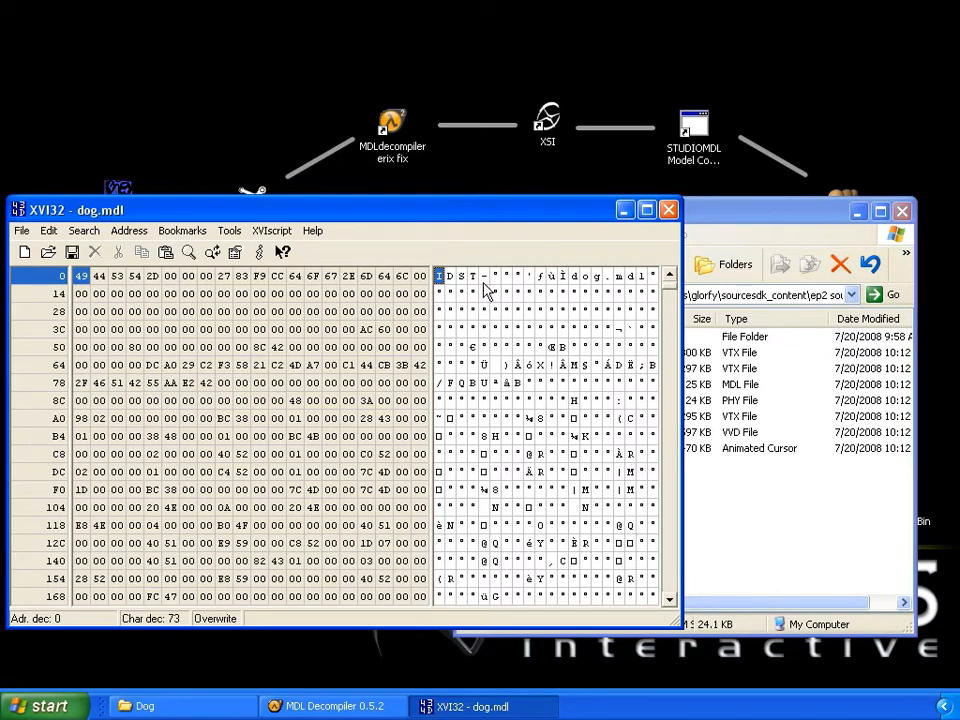
Overwrite the hyphen after IDST in dog.mdl's header with a comma, save the file and close the hex editor.
{"action": "left_click", "coordinate": [484, 281]}
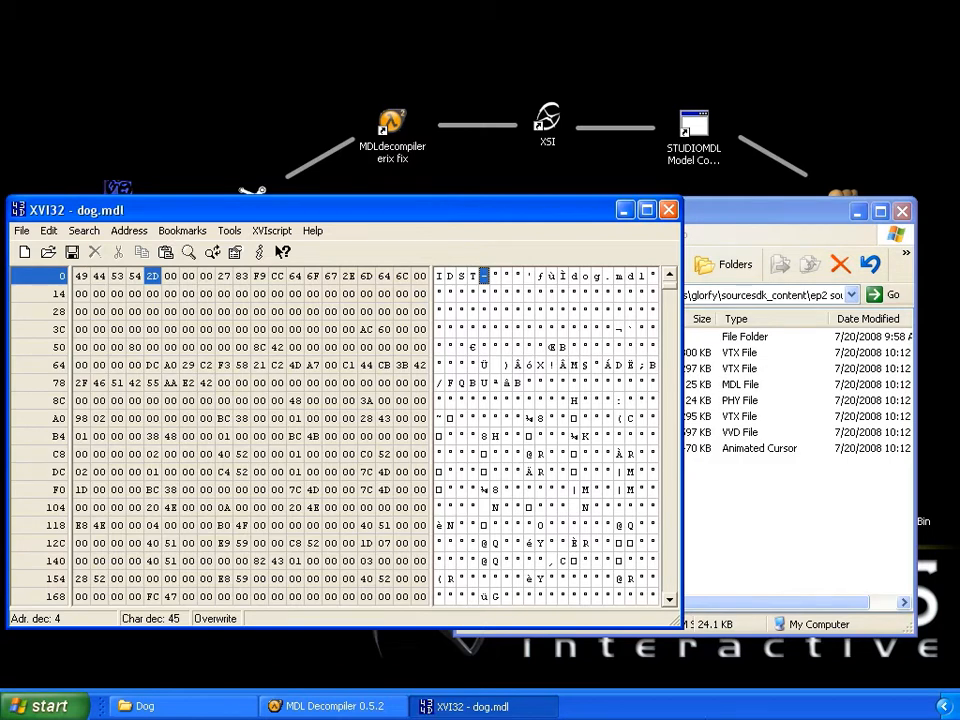
{"action": "type", "text": ","}
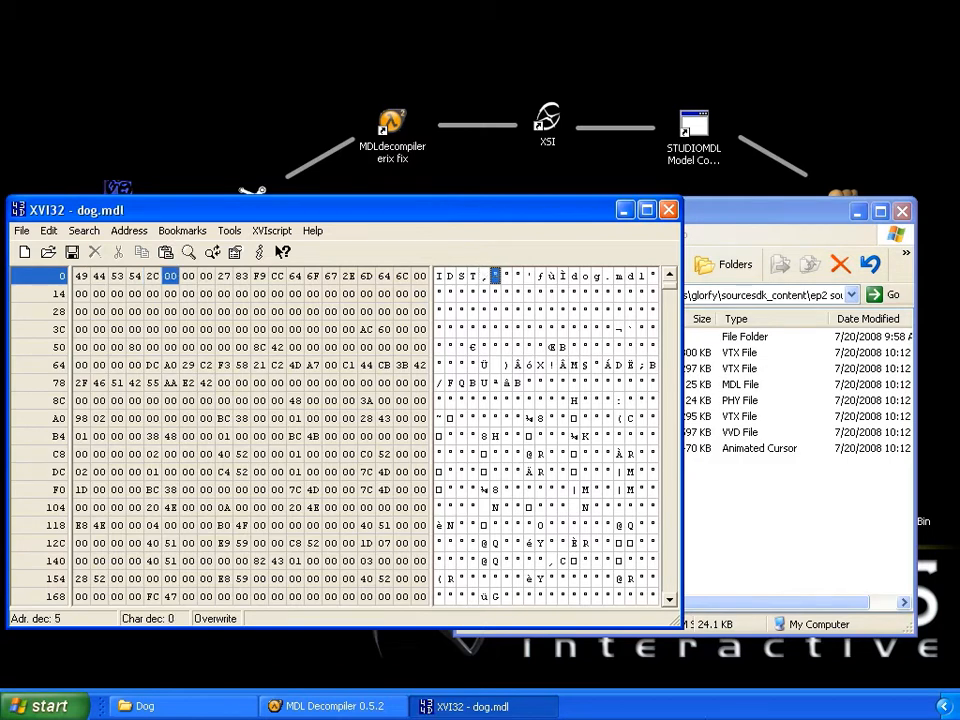
{"action": "left_click", "coordinate": [21, 231]}
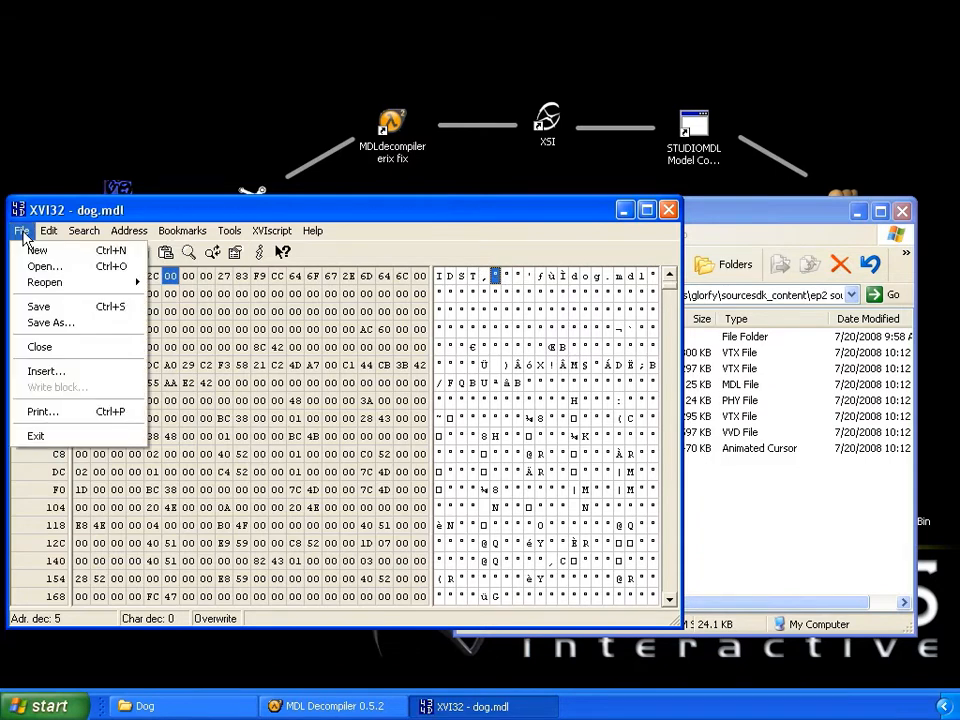
{"action": "left_click", "coordinate": [50, 306]}
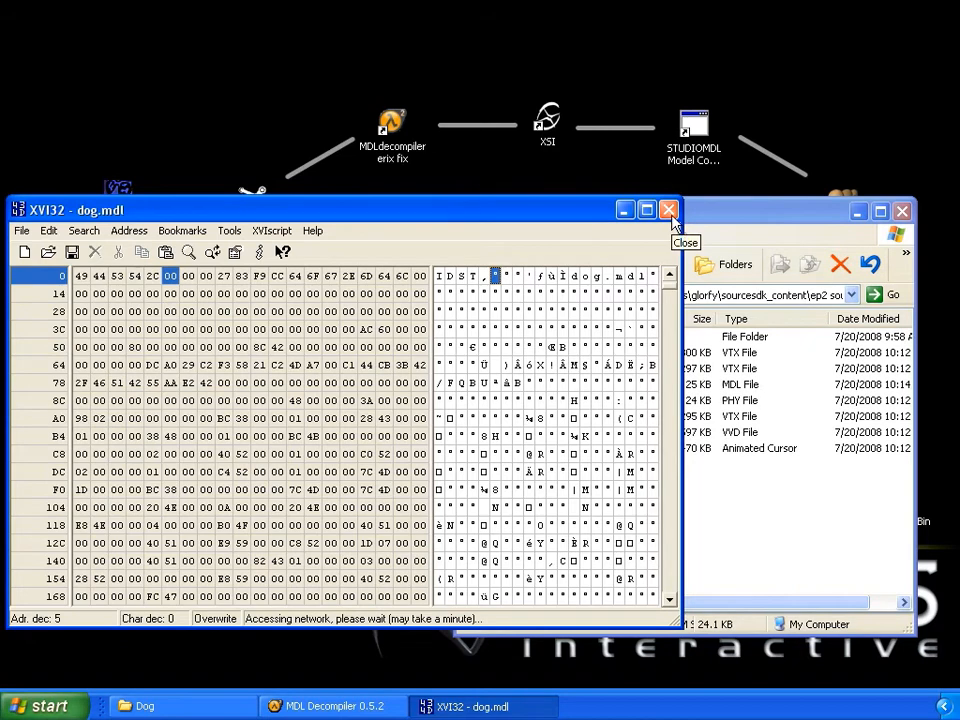
{"action": "left_click", "coordinate": [669, 212]}
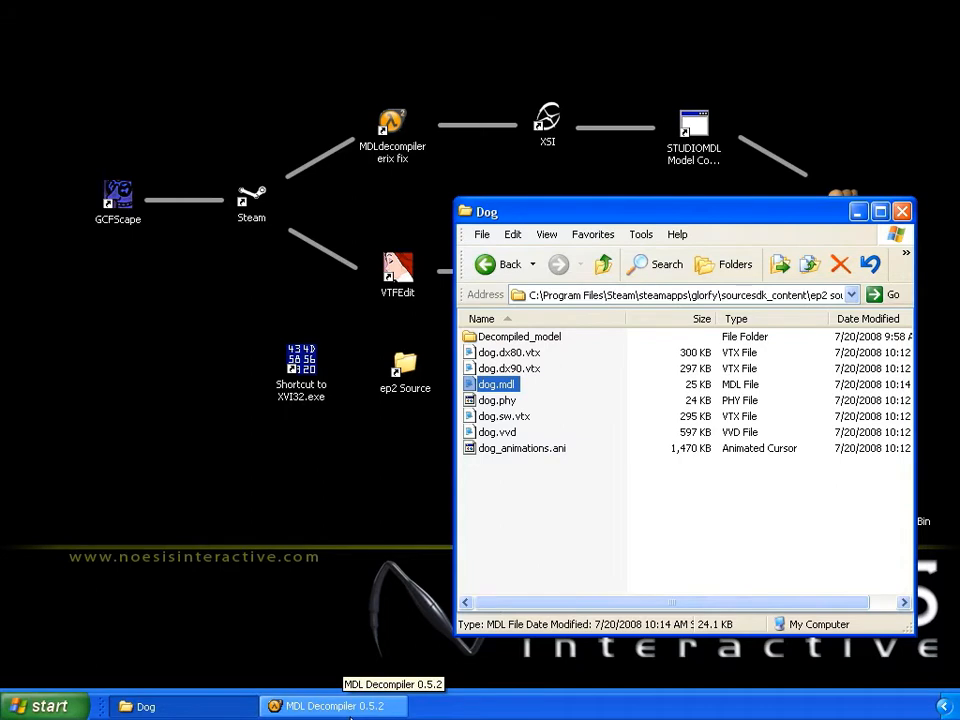
Restore the MDL Decompiler, extract the dog model into its Decompiled_model folder and close the decompiler.
{"action": "left_click", "coordinate": [340, 706]}
{"action": "left_click", "coordinate": [371, 517]}
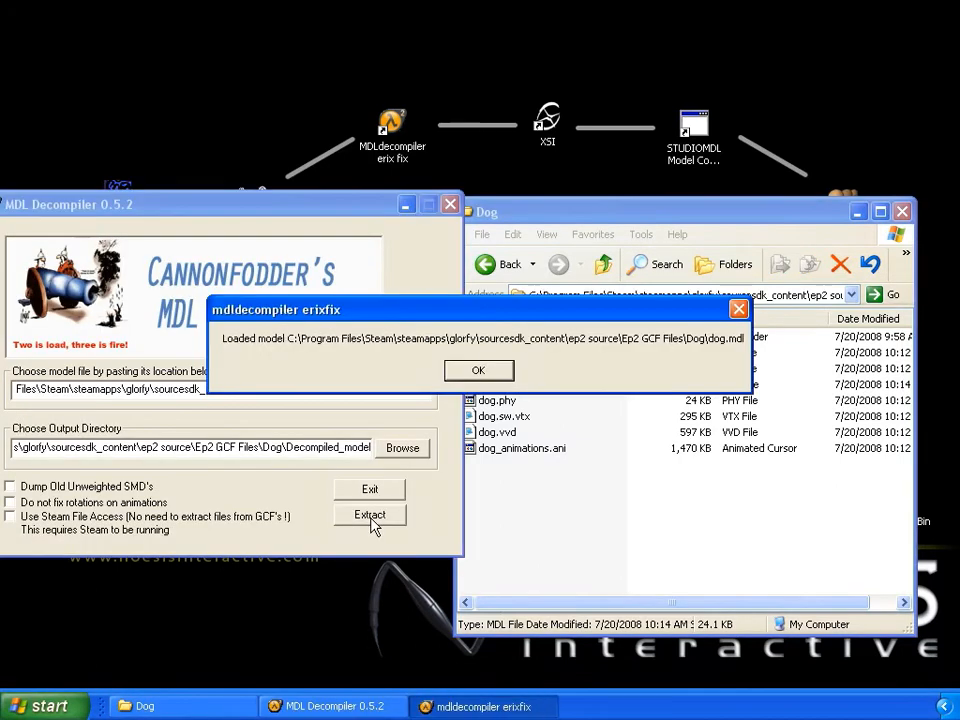
{"action": "left_click", "coordinate": [470, 373]}
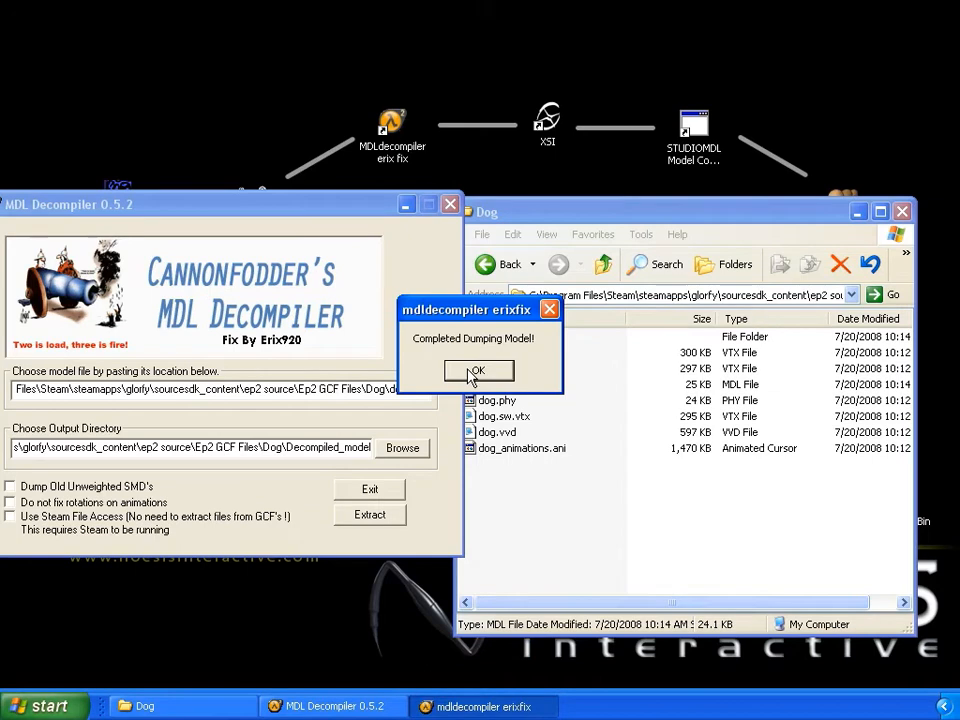
{"action": "left_click", "coordinate": [472, 373]}
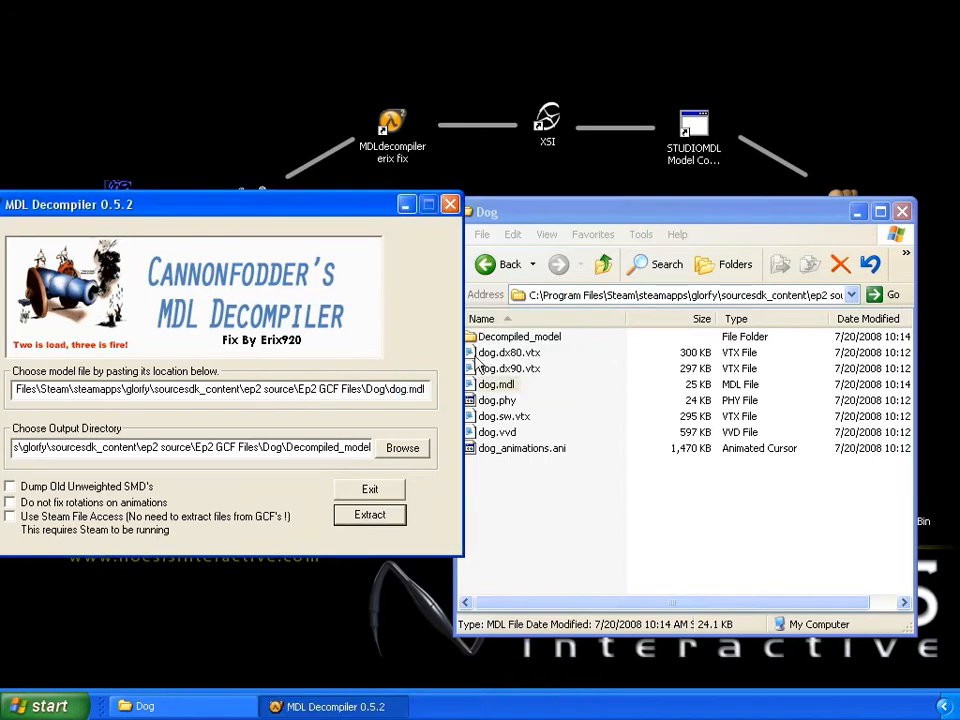
{"action": "left_click", "coordinate": [451, 205]}
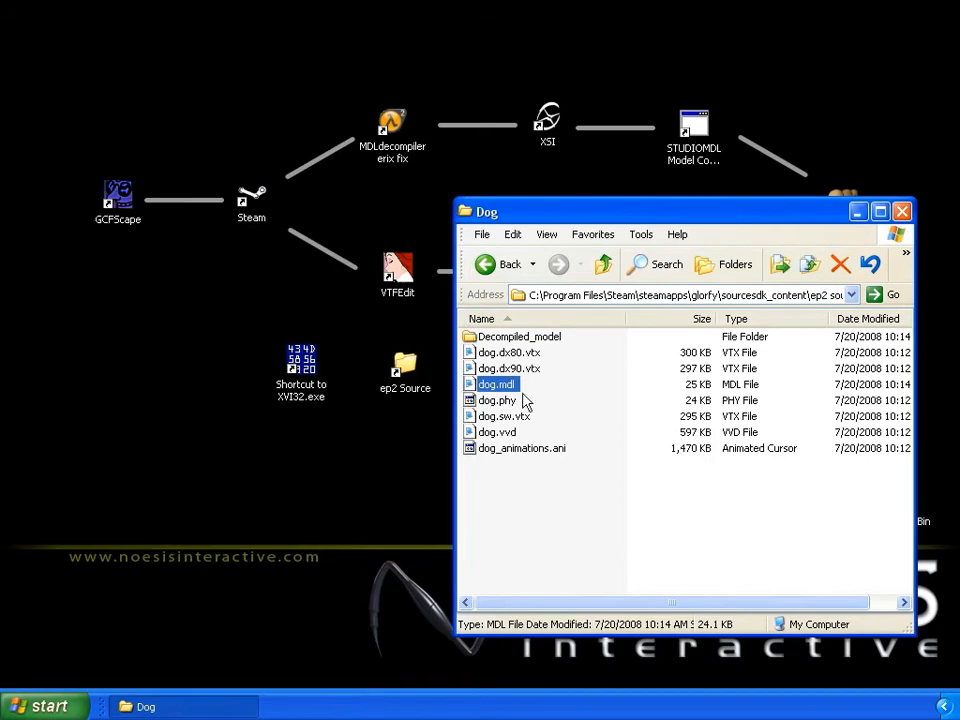
Open Dog's Decompiled_model folder and examine mdldecompiler.qc in Notepad, from its LOD entries to its joint constraints.
{"action": "double_click", "coordinate": [549, 338]}
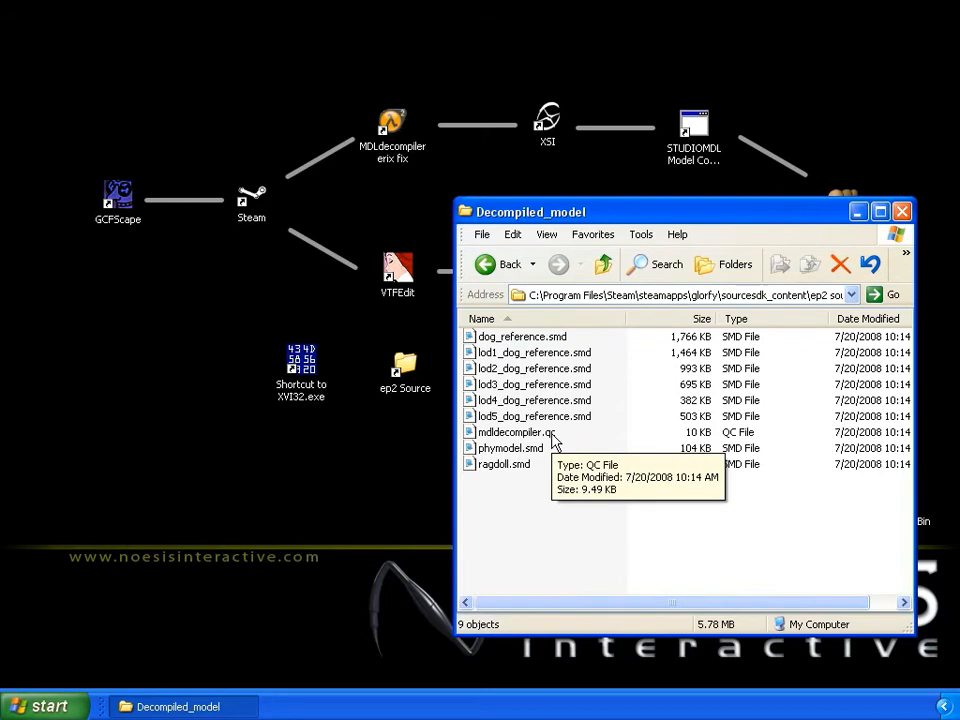
{"action": "double_click", "coordinate": [551, 436]}
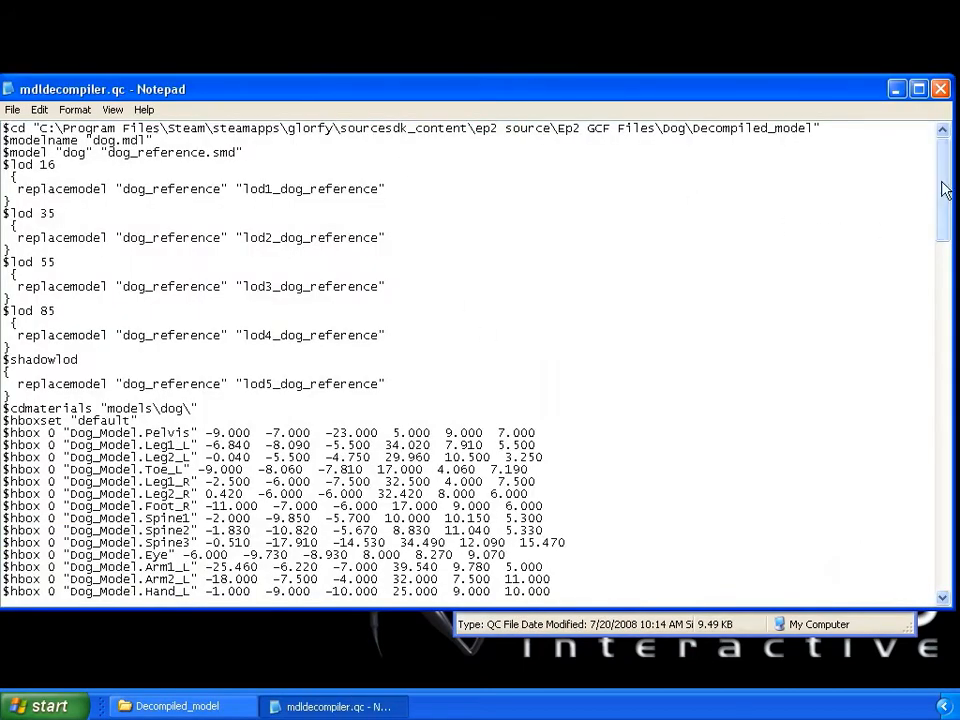
{"action": "left_click_drag", "start_coordinate": [945, 190], "coordinate": [930, 417]}
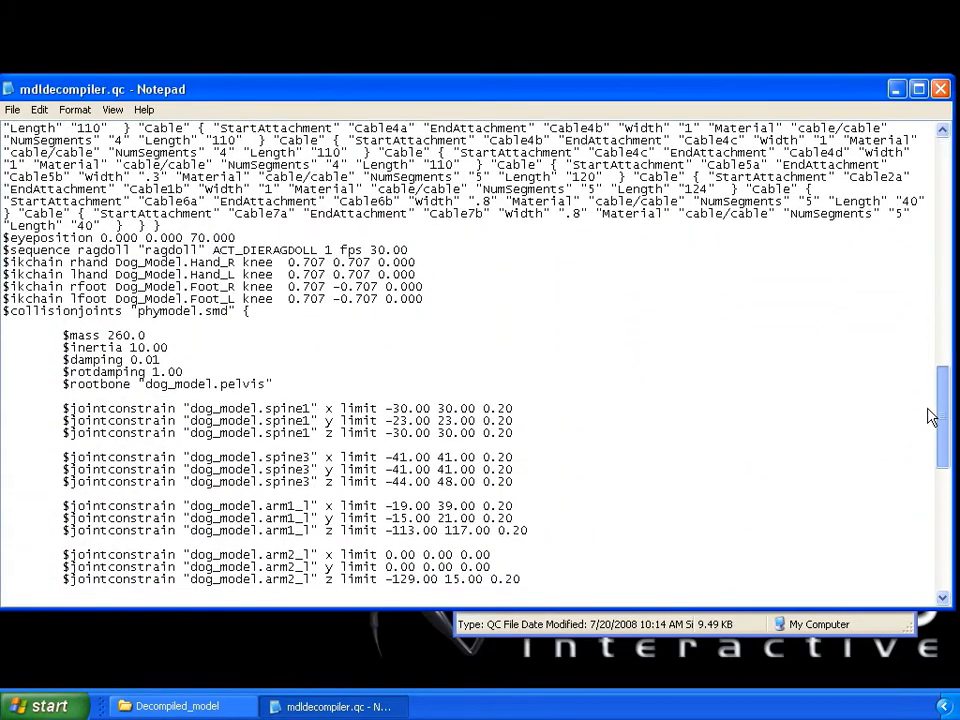
{"action": "left_click_drag", "start_coordinate": [930, 417], "coordinate": [928, 193]}
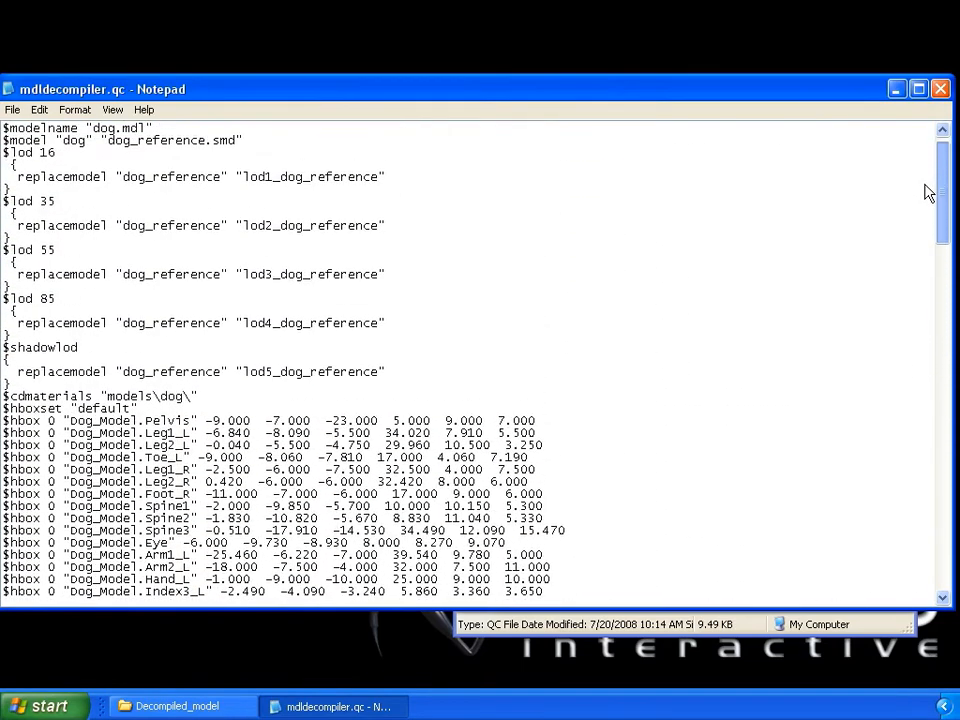
{"action": "type", "text": "$cd \"C:\\Program Files\\Steam\\steamapps\\glorfy\\sourcesdk_content\\ep2 source\\Ep2 GCF Files\\Dog\\Decompiled_model\""}
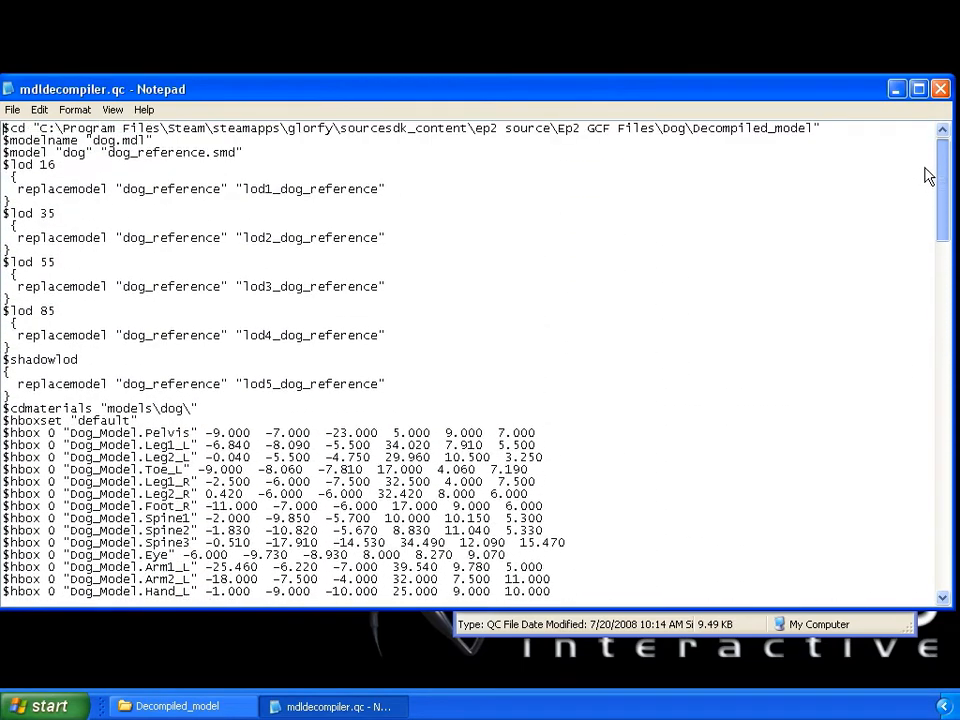
{"action": "left_click", "coordinate": [940, 92]}
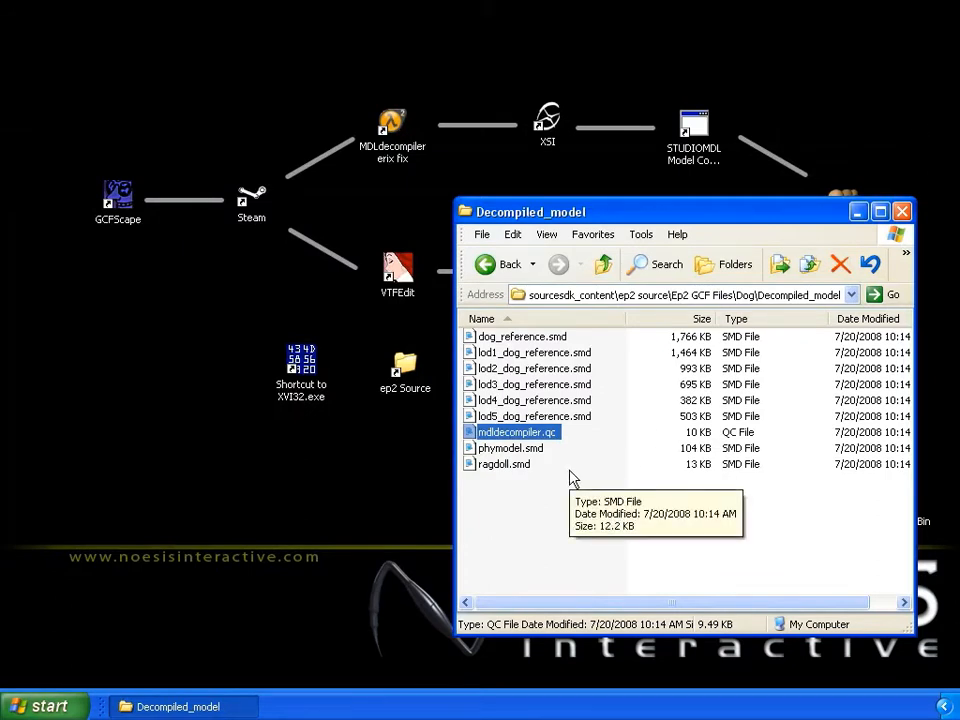
Go back up to Ep2 GCF Files, enter the Advisor folder and open Advisor.mdl in the Hex Editor.
{"action": "left_click", "coordinate": [601, 278]}
{"action": "left_click", "coordinate": [601, 277]}
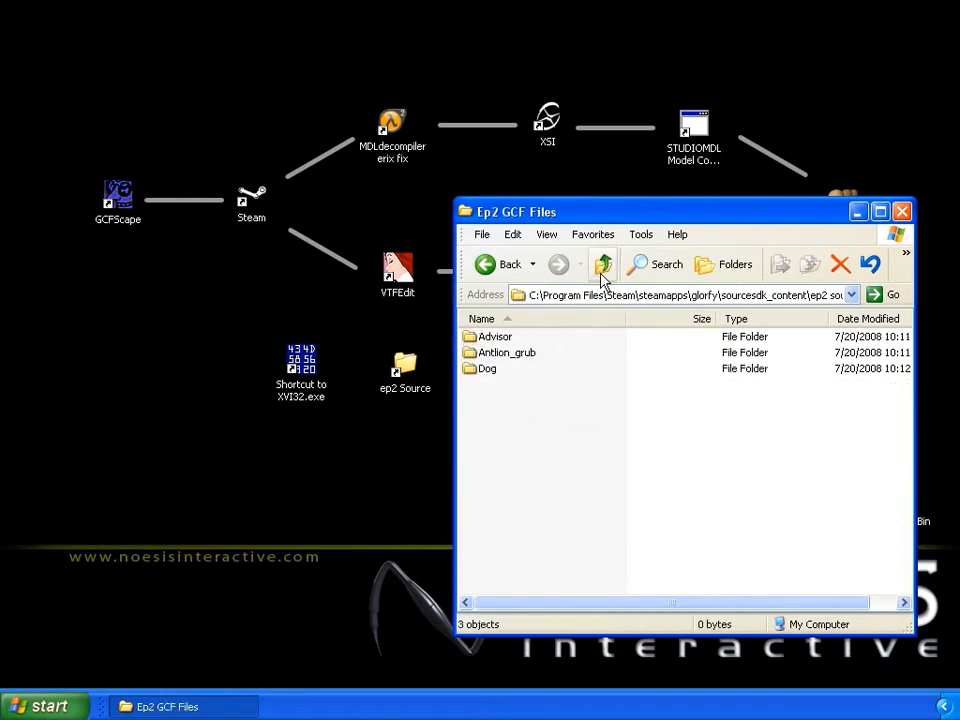
{"action": "double_click", "coordinate": [499, 340]}
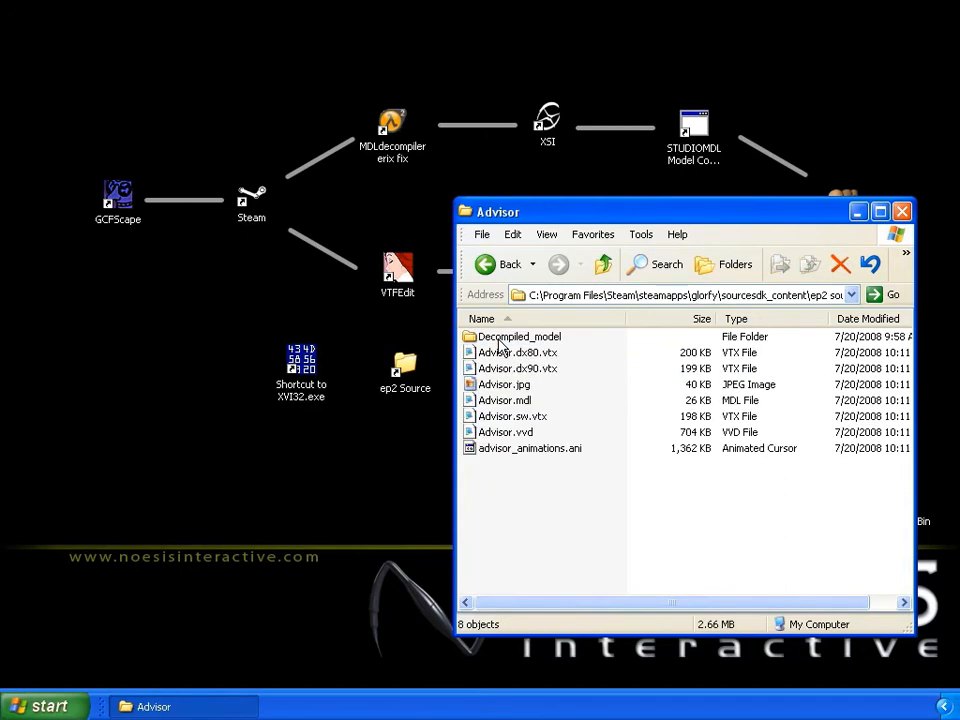
{"action": "left_click_drag", "start_coordinate": [613, 222], "coordinate": [613, 213]}
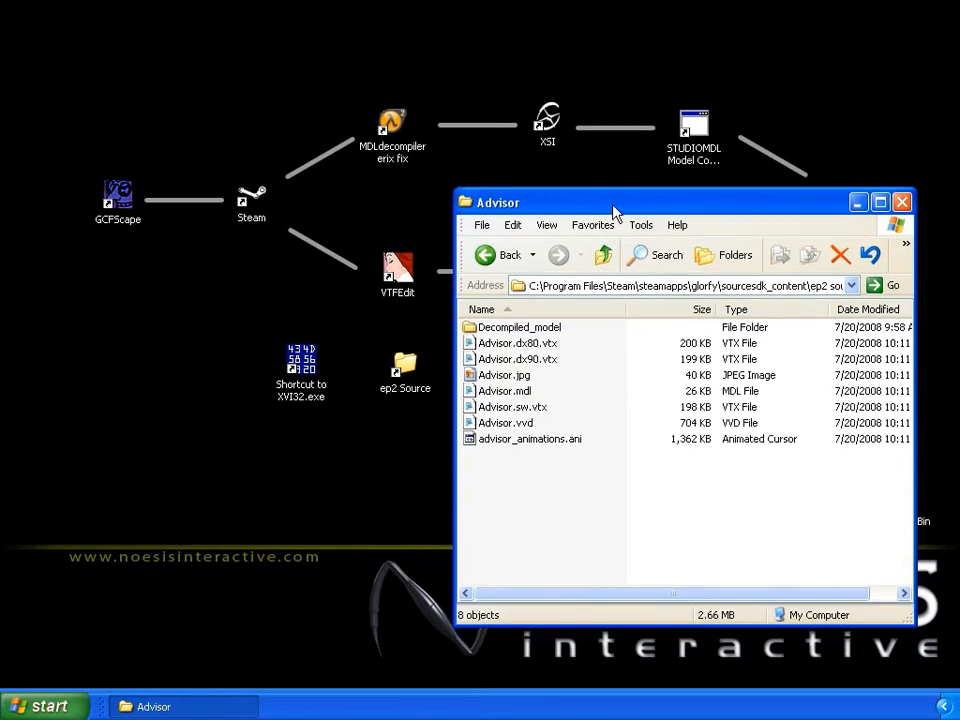
{"action": "left_click", "coordinate": [506, 391]}
{"action": "right_click", "coordinate": [508, 394]}
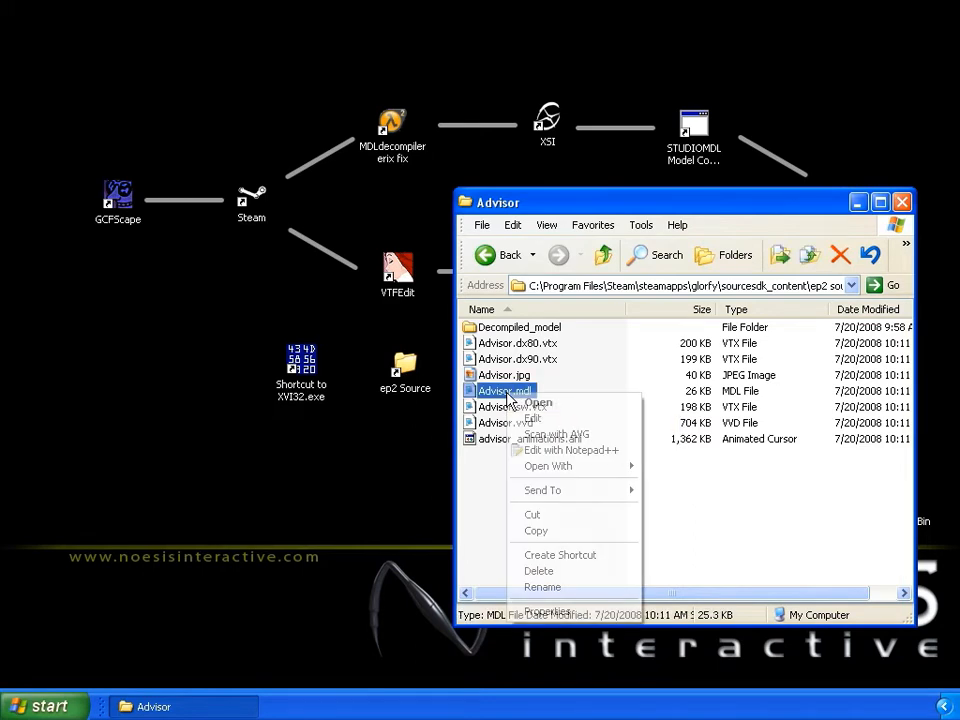
{"action": "mouse_move", "coordinate": [574, 476]}
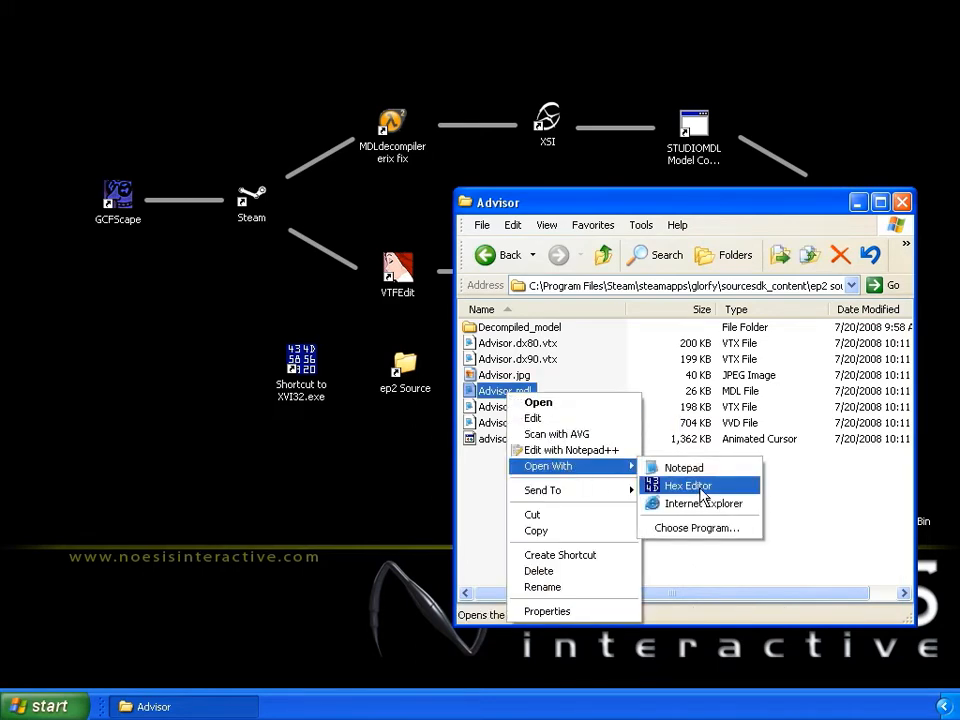
{"action": "left_click", "coordinate": [668, 487]}
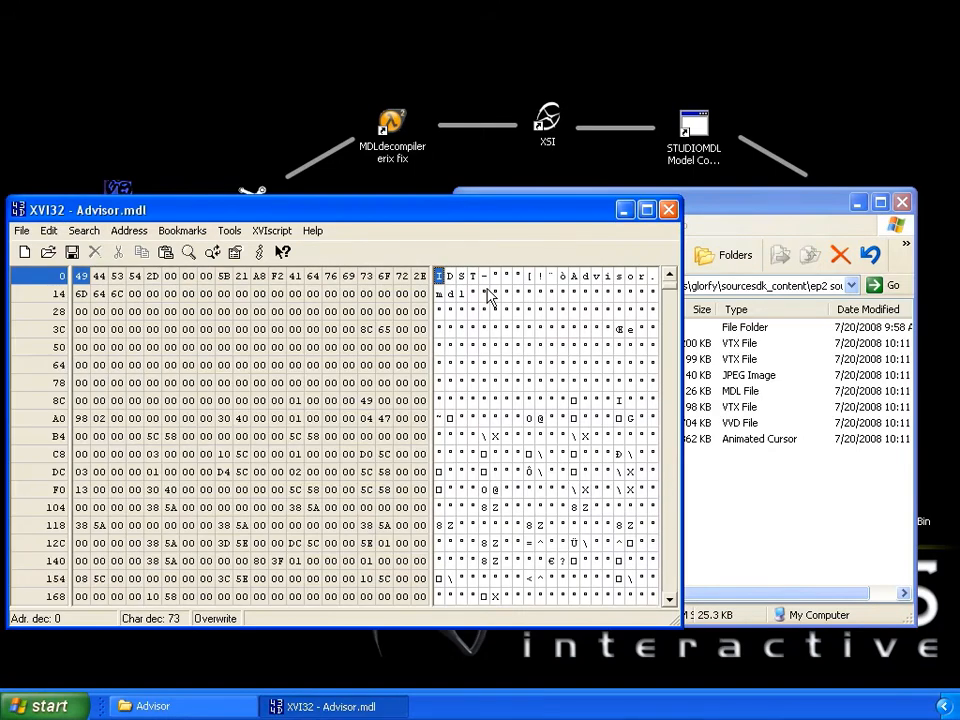
Replace the hyphen following IDST in Advisor.mdl with a comma, save the file and close the hex editor.
{"action": "left_click", "coordinate": [484, 277]}
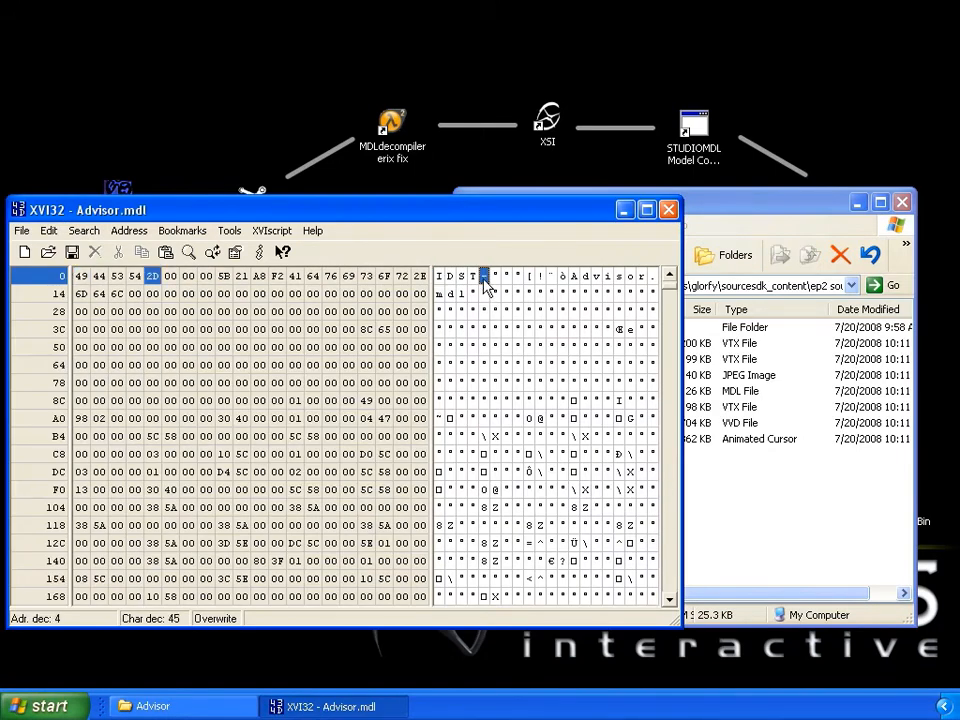
{"action": "type", "text": ","}
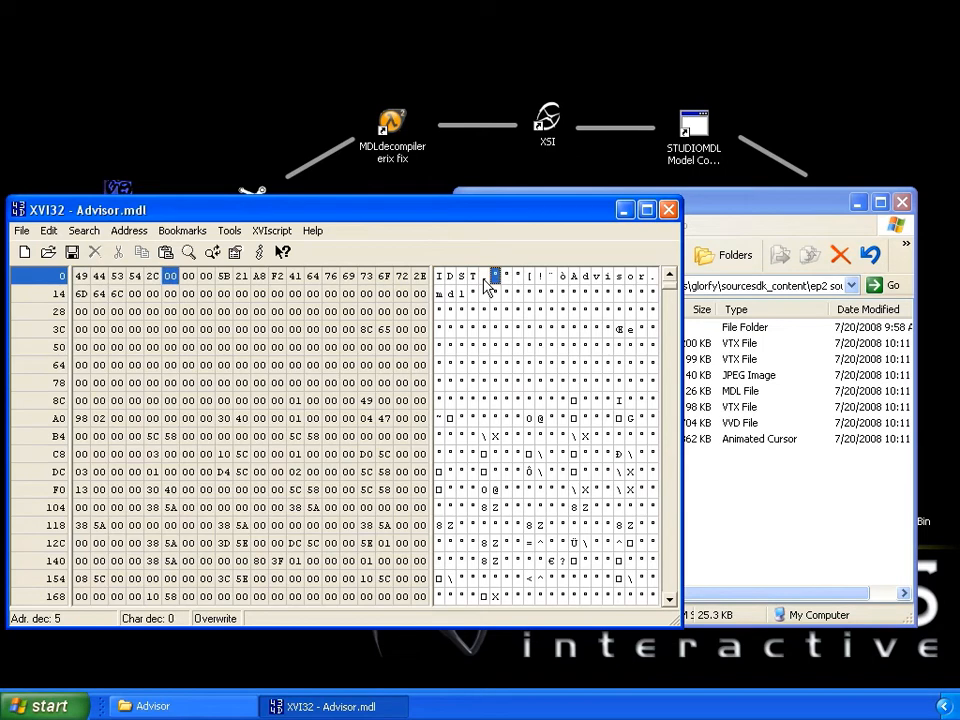
{"action": "left_click", "coordinate": [21, 230]}
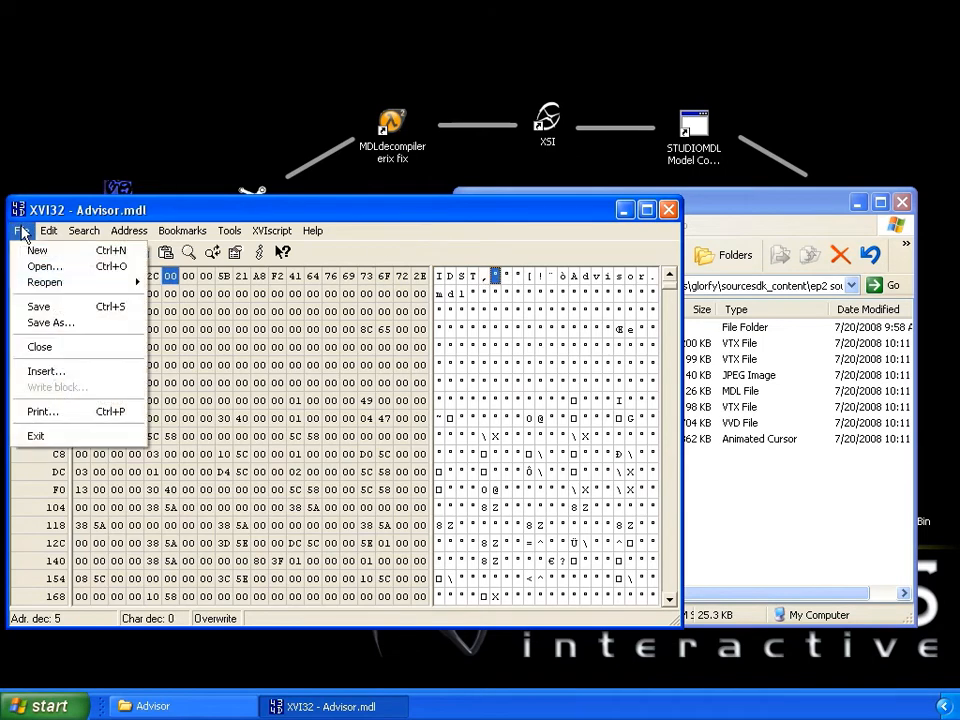
{"action": "left_click", "coordinate": [55, 307]}
{"action": "left_click", "coordinate": [668, 209]}
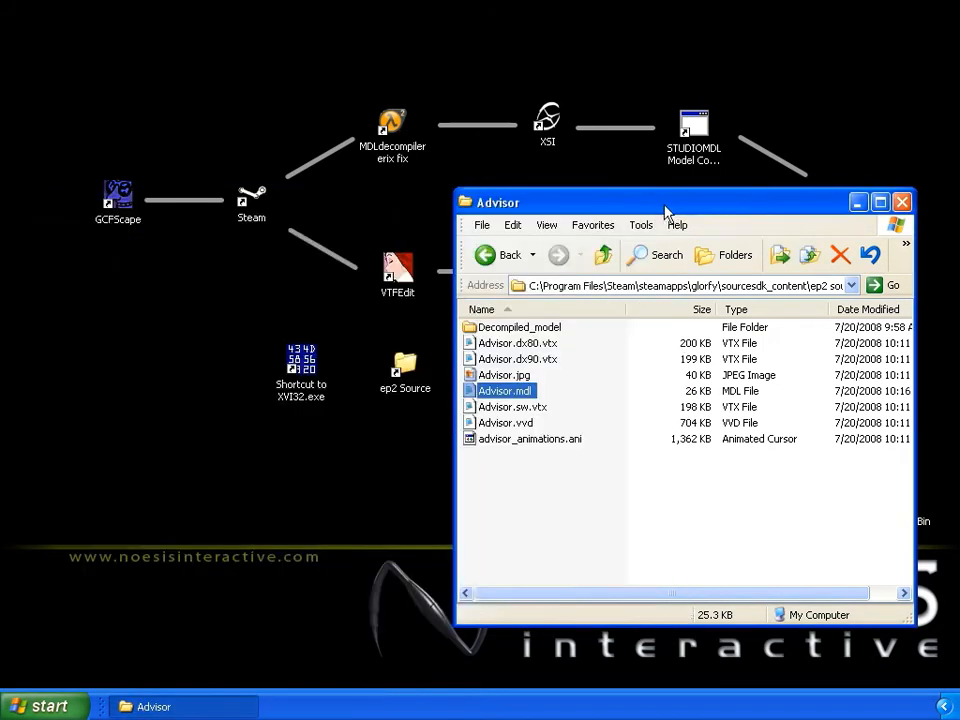
Launch MDL Decompiler beside the Advisor folder window and set its model file to advisor.mdl using the folder's copied path.
{"action": "double_click", "coordinate": [391, 122]}
{"action": "left_click_drag", "start_coordinate": [480, 166], "coordinate": [229, 250]}
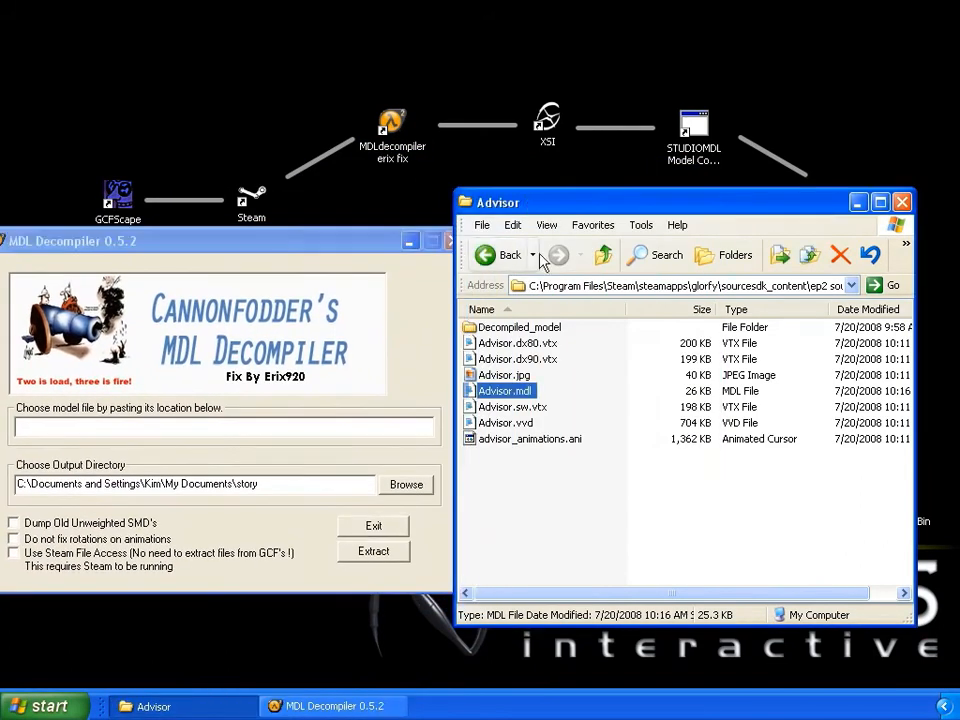
{"action": "left_click", "coordinate": [570, 288]}
{"action": "key", "text": "ctrl+c"}
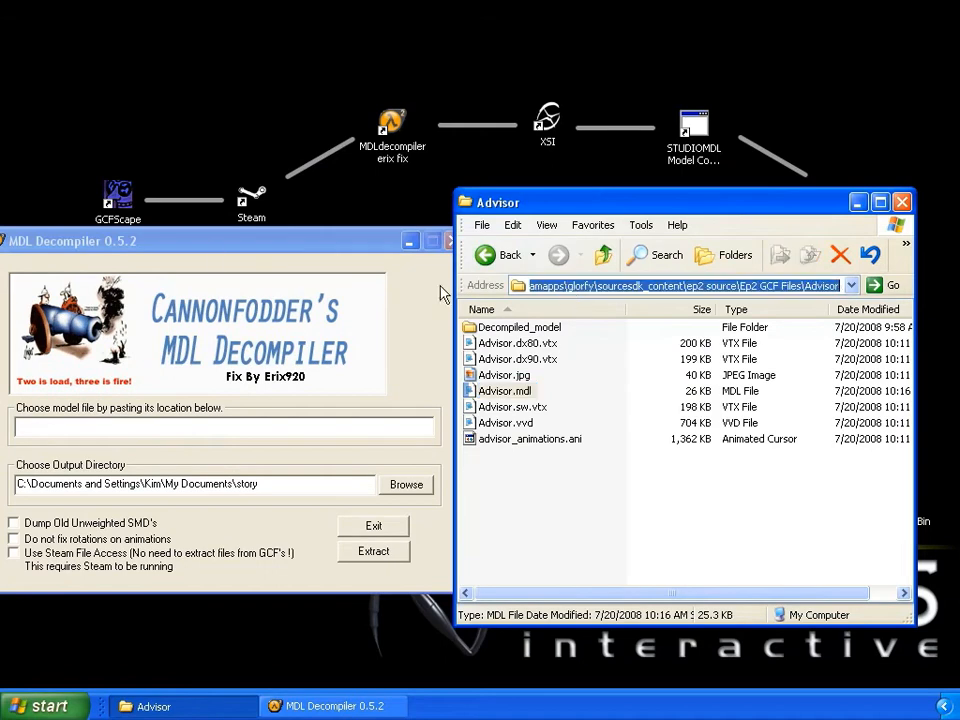
{"action": "left_click", "coordinate": [133, 430]}
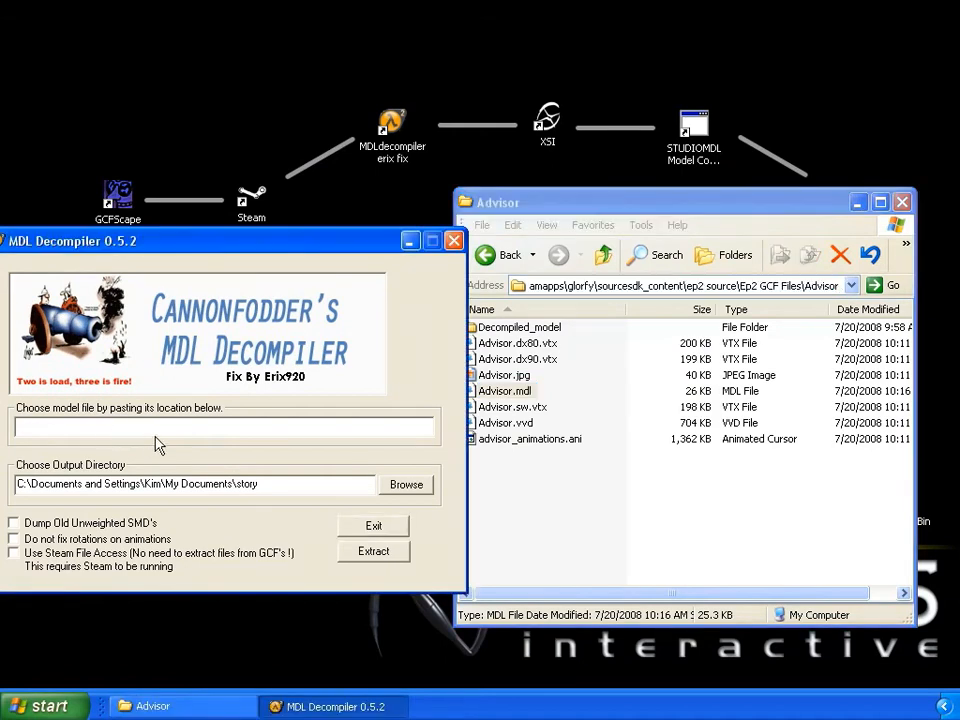
{"action": "key", "text": "ctrl+v"}
{"action": "type", "text": "\\"}
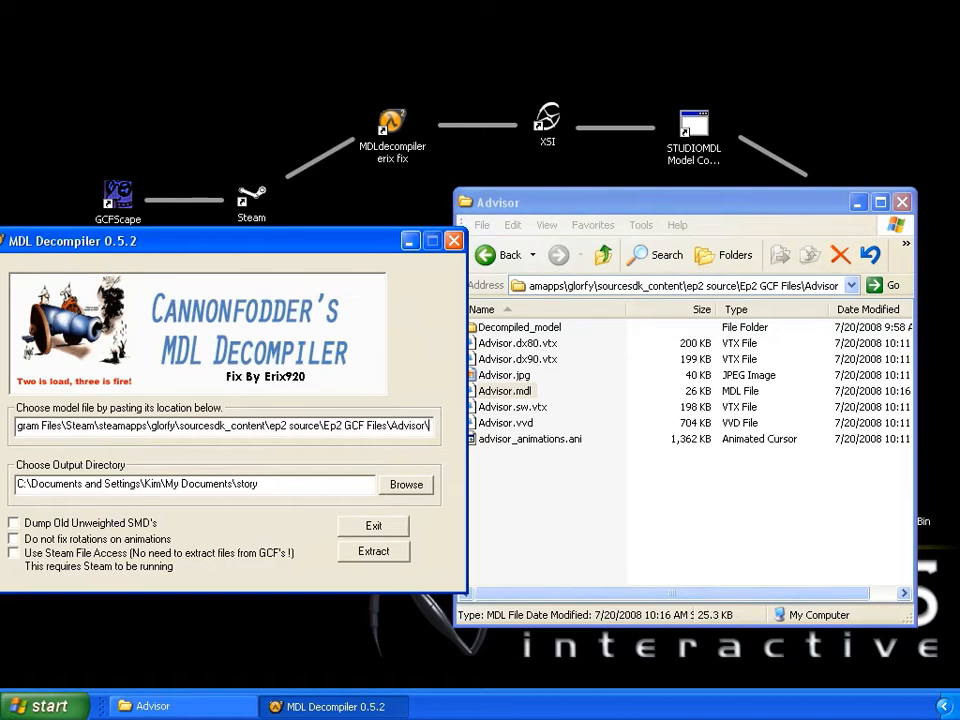
{"action": "type", "text": "adviso"}
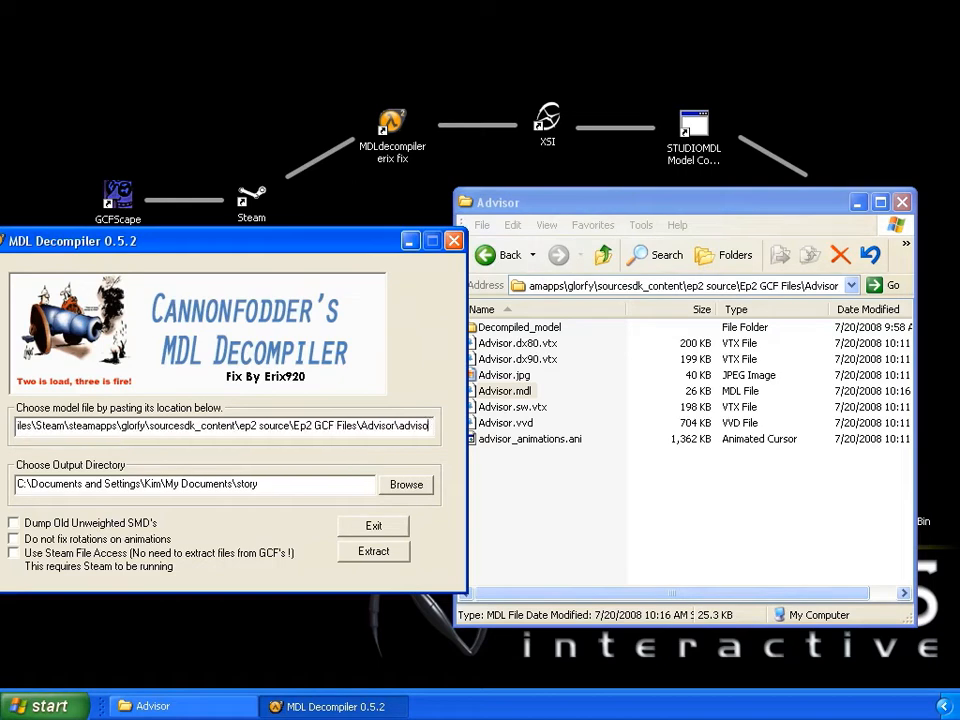
{"action": "type", "text": "r.mdl"}
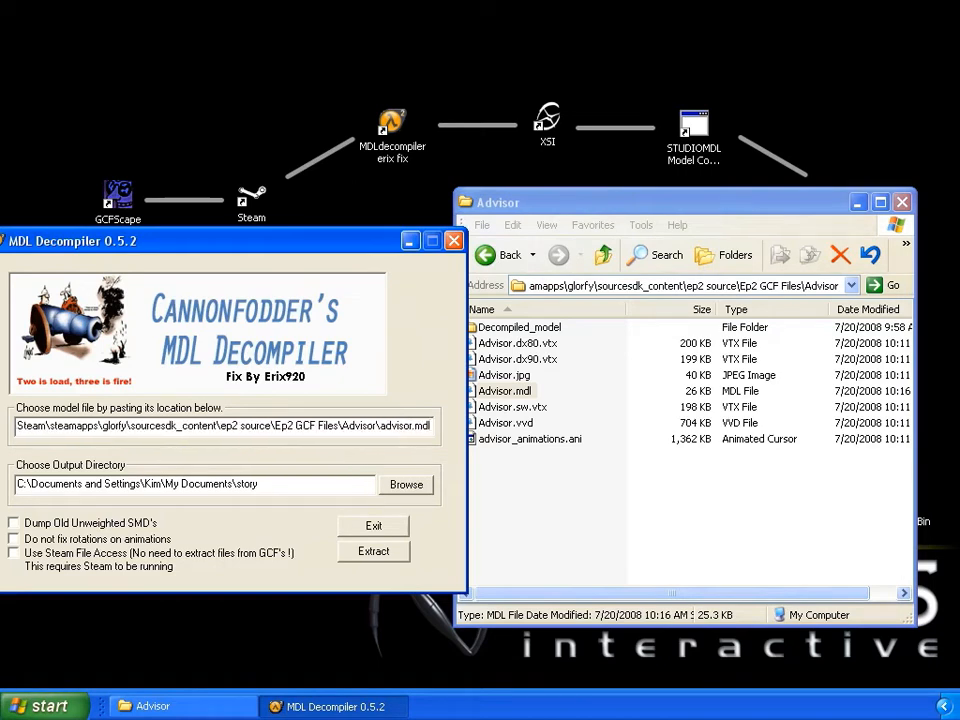
Set the output directory to Advisor's Decompiled_model folder using the path copied from that folder's window.
{"action": "left_click", "coordinate": [578, 201]}
{"action": "double_click", "coordinate": [531, 330]}
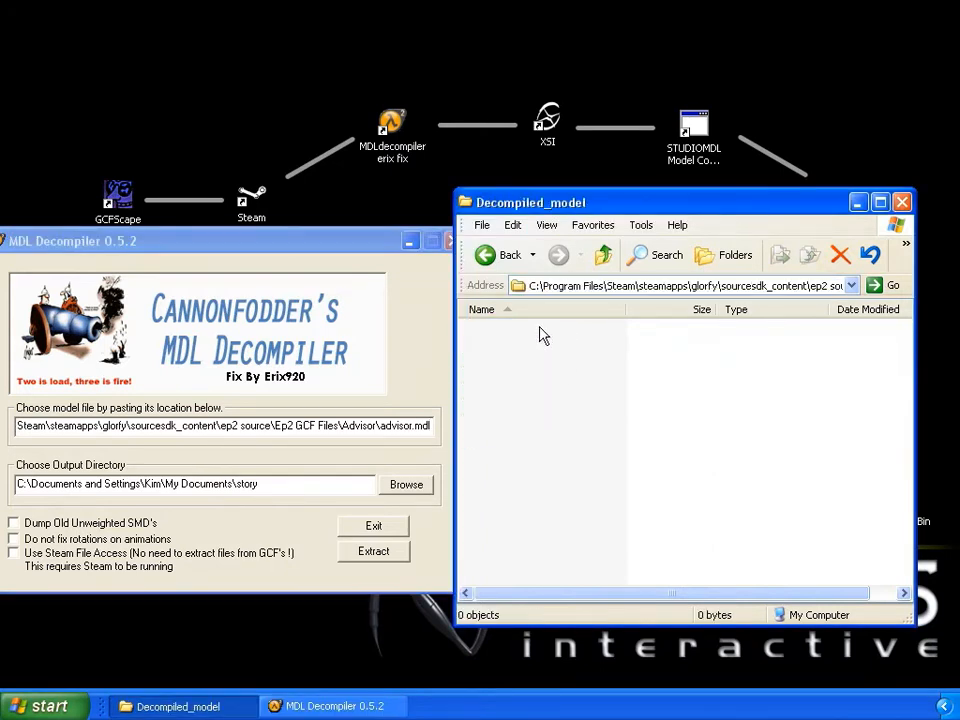
{"action": "left_click", "coordinate": [590, 287]}
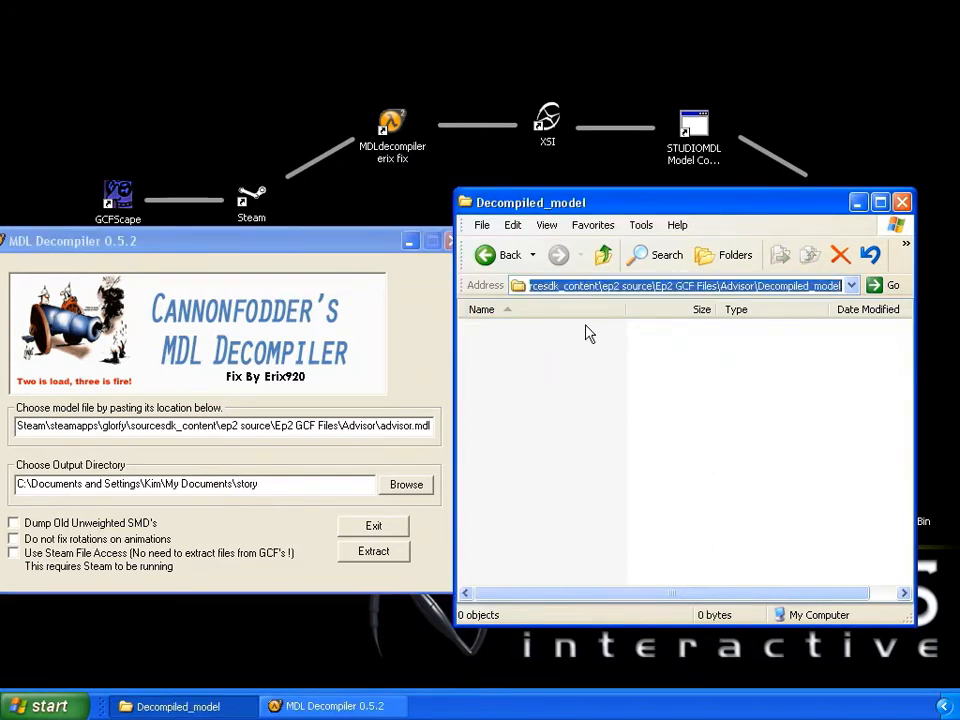
{"action": "left_click", "coordinate": [169, 241]}
{"action": "left_click_drag", "start_coordinate": [265, 483], "coordinate": [79, 514]}
{"action": "key", "text": "ctrl+v"}
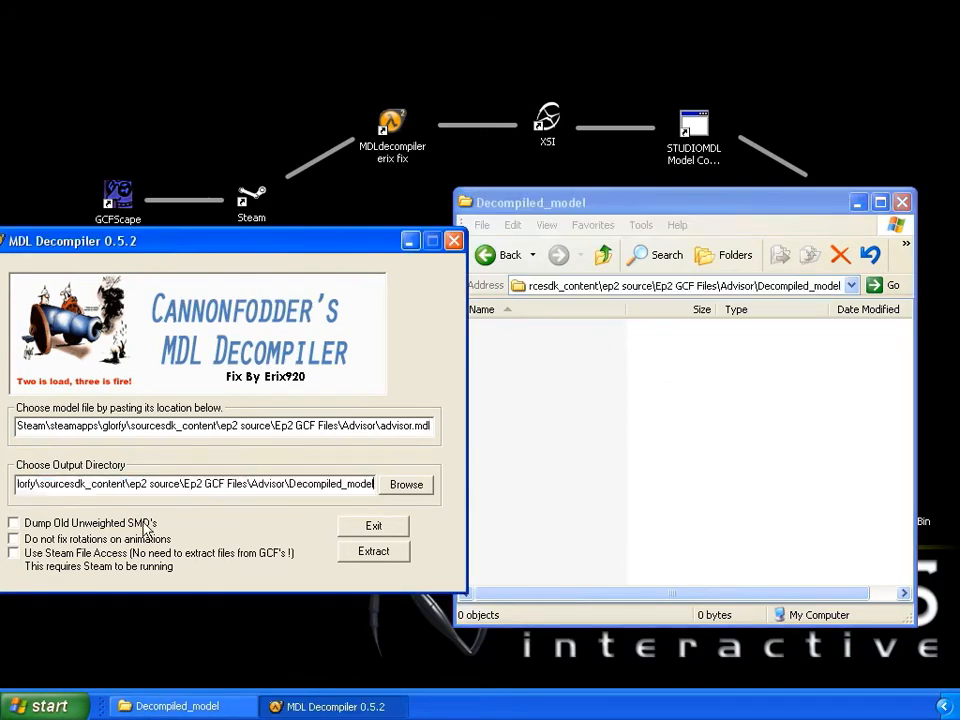
Extract advisor.mdl into its Decompiled_model folder and dismiss the decompiler's messages.
{"action": "left_click", "coordinate": [376, 553]}
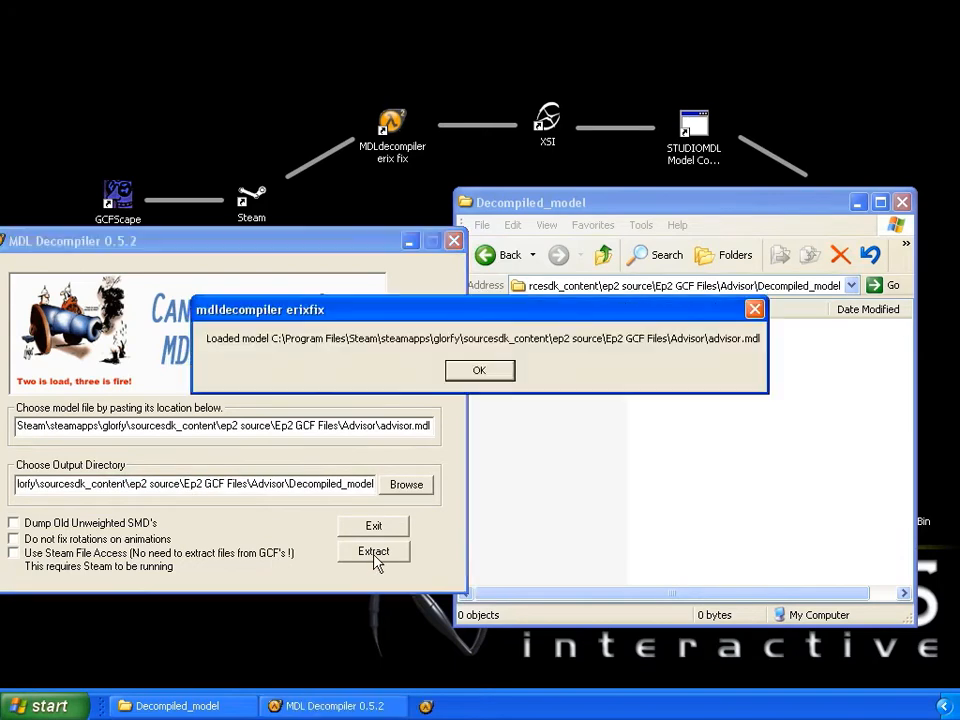
{"action": "left_click", "coordinate": [492, 375]}
{"action": "left_click", "coordinate": [479, 371]}
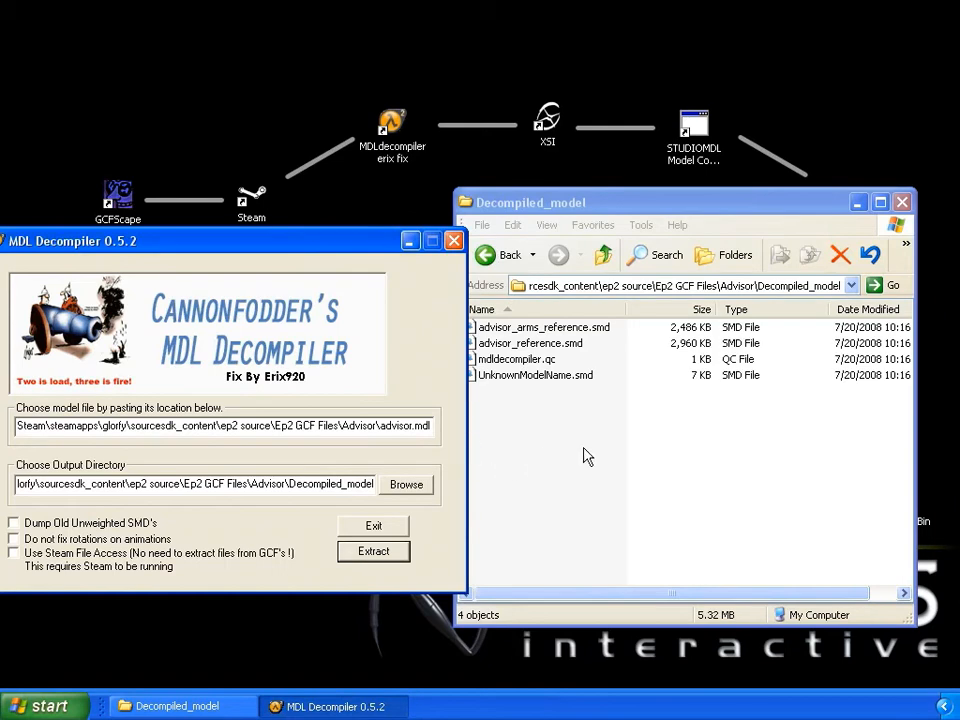
Examine Advisor's decompiled mdldecompiler.qc in Notepad, checking its model name and model entries, and close it.
{"action": "left_click", "coordinate": [535, 285]}
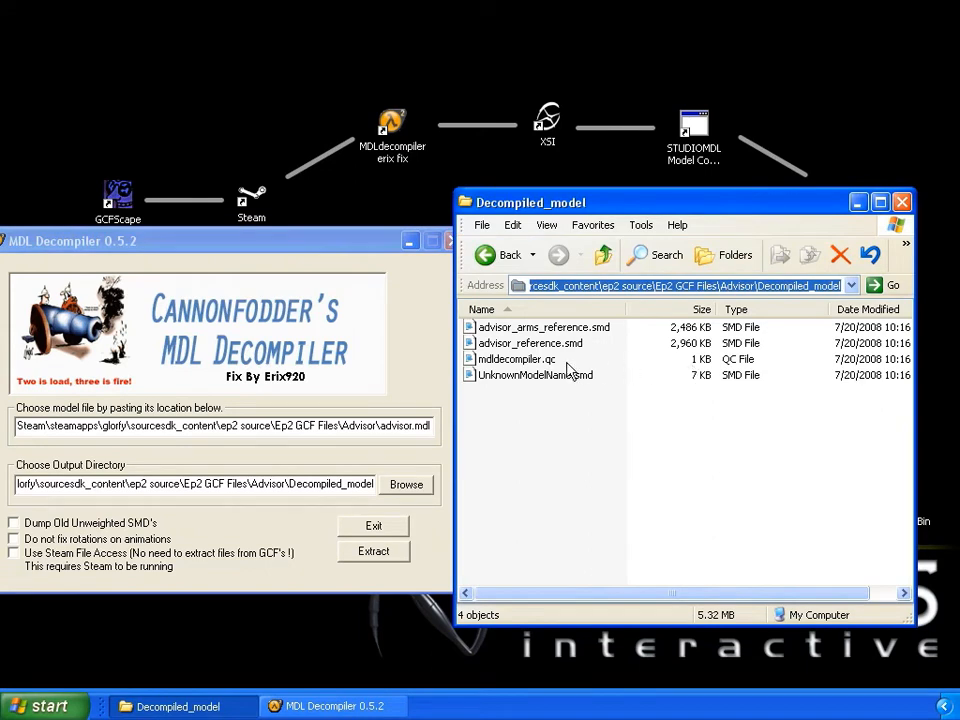
{"action": "double_click", "coordinate": [529, 359]}
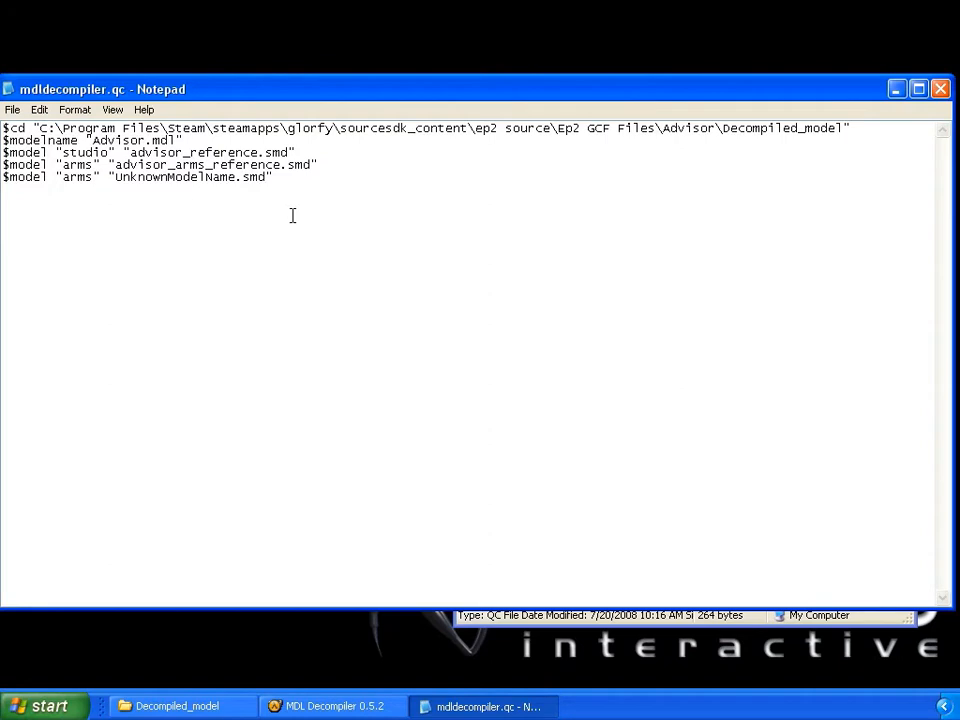
{"action": "left_click", "coordinate": [942, 91]}
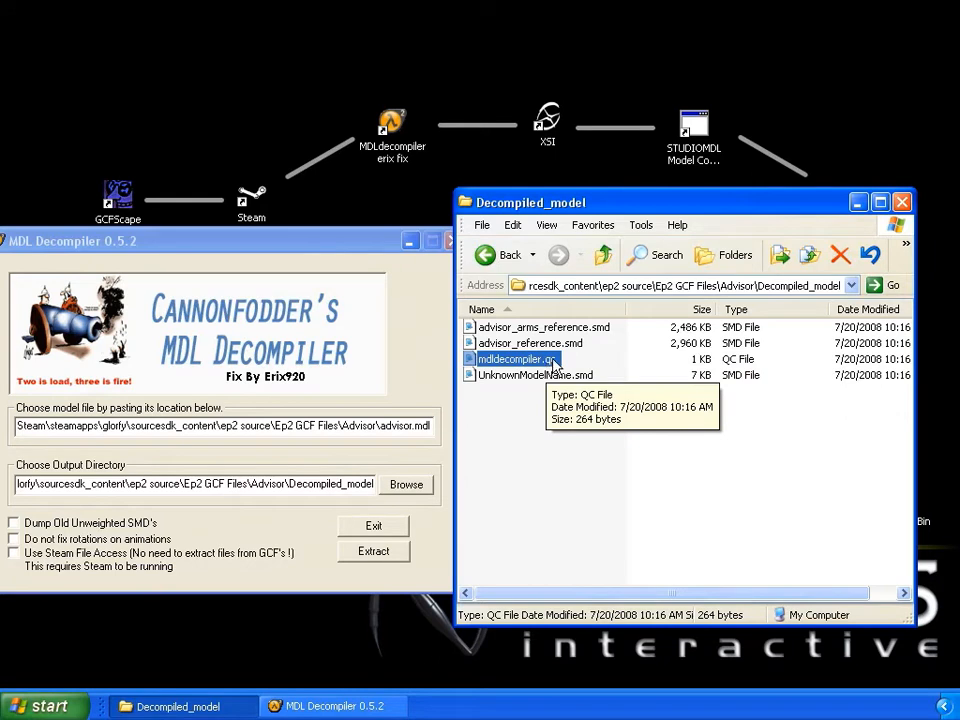
Go back up to Ep2 GCF Files, enter the Antlion_grub folder and open antlion_grub.mdl in the Hex Editor.
{"action": "left_click", "coordinate": [603, 256]}
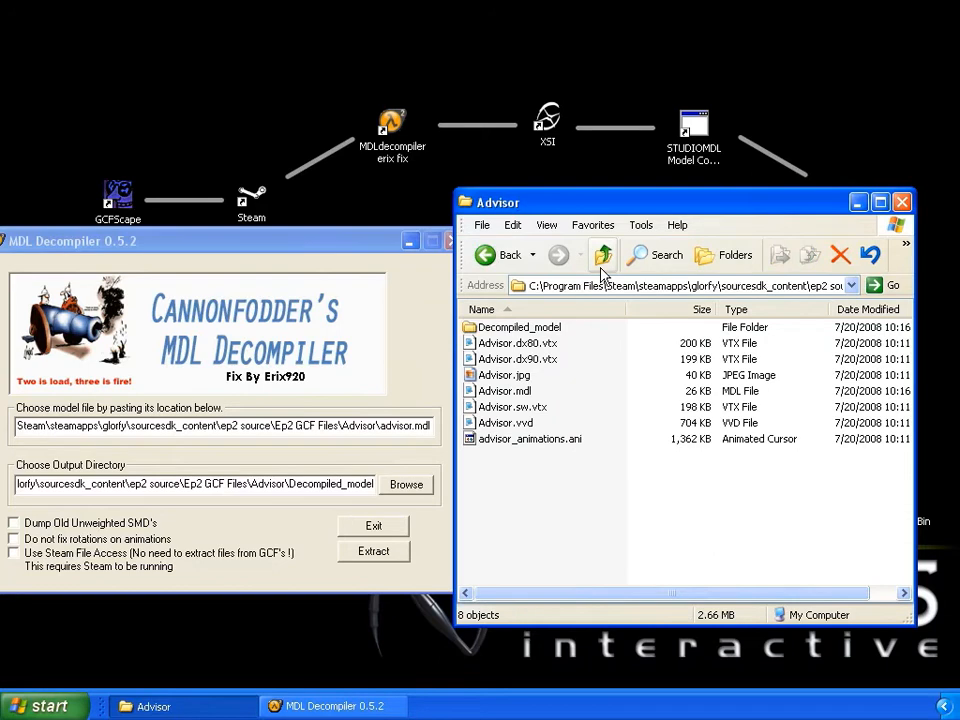
{"action": "left_click", "coordinate": [602, 266]}
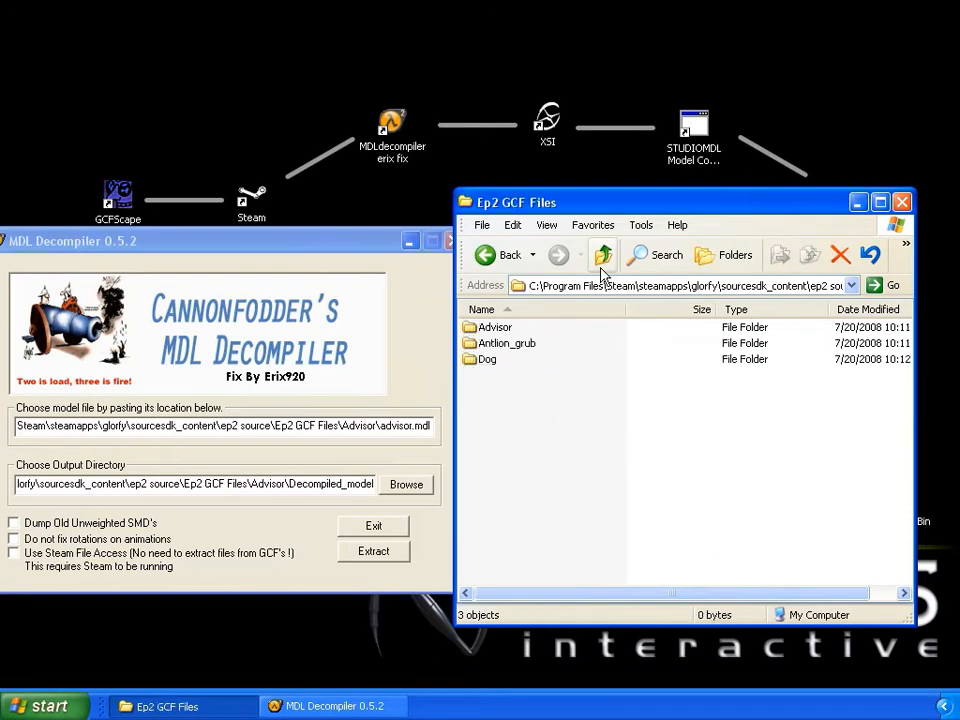
{"action": "double_click", "coordinate": [511, 349]}
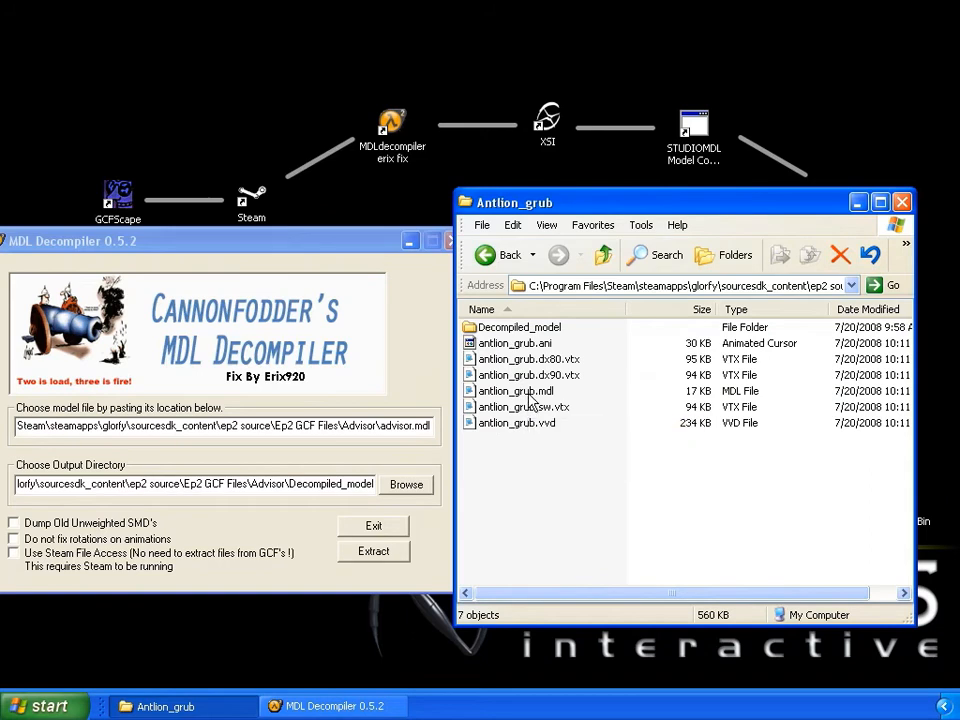
{"action": "left_click", "coordinate": [528, 394]}
{"action": "right_click", "coordinate": [531, 396]}
{"action": "mouse_move", "coordinate": [600, 466]}
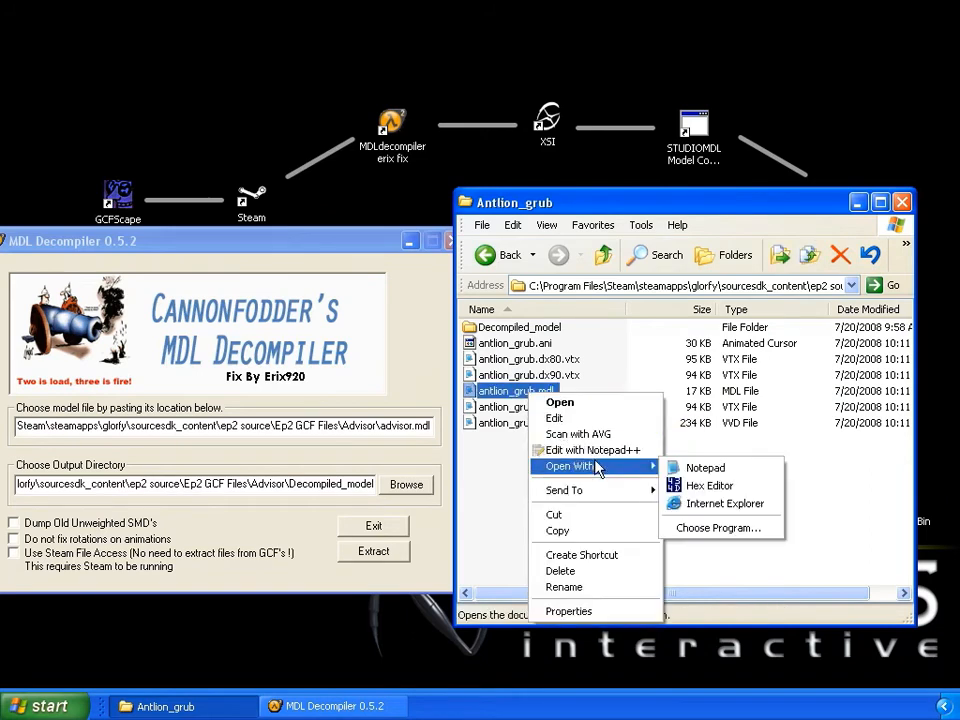
{"action": "left_click", "coordinate": [700, 486]}
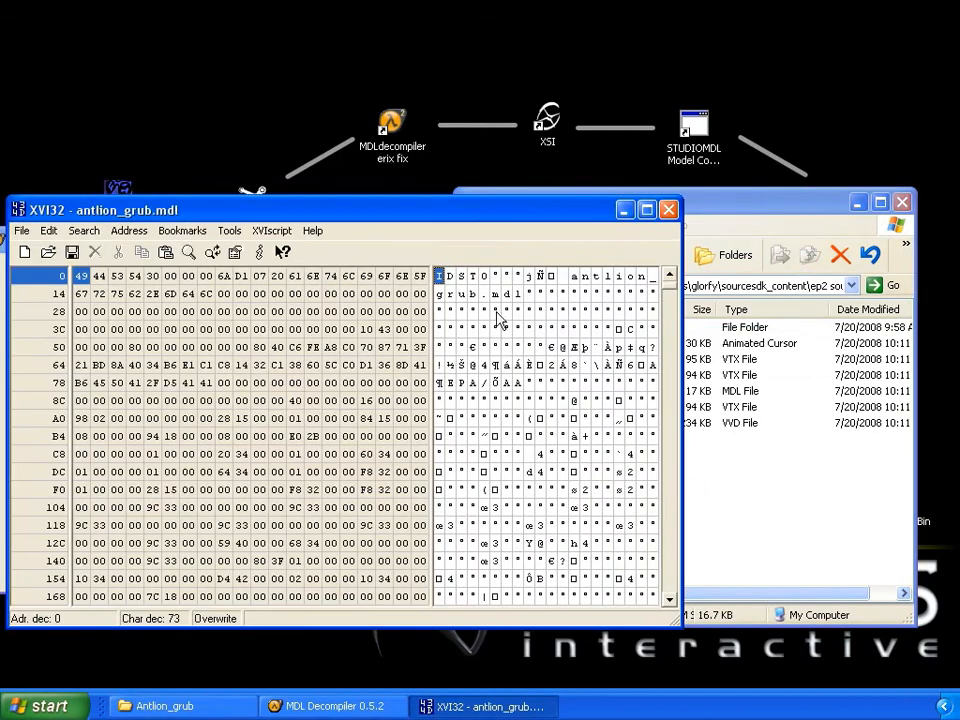
Replace the 0 following IDST in antlion_grub.mdl with a comma, save the file and close the hex editor.
{"action": "left_click", "coordinate": [485, 282]}
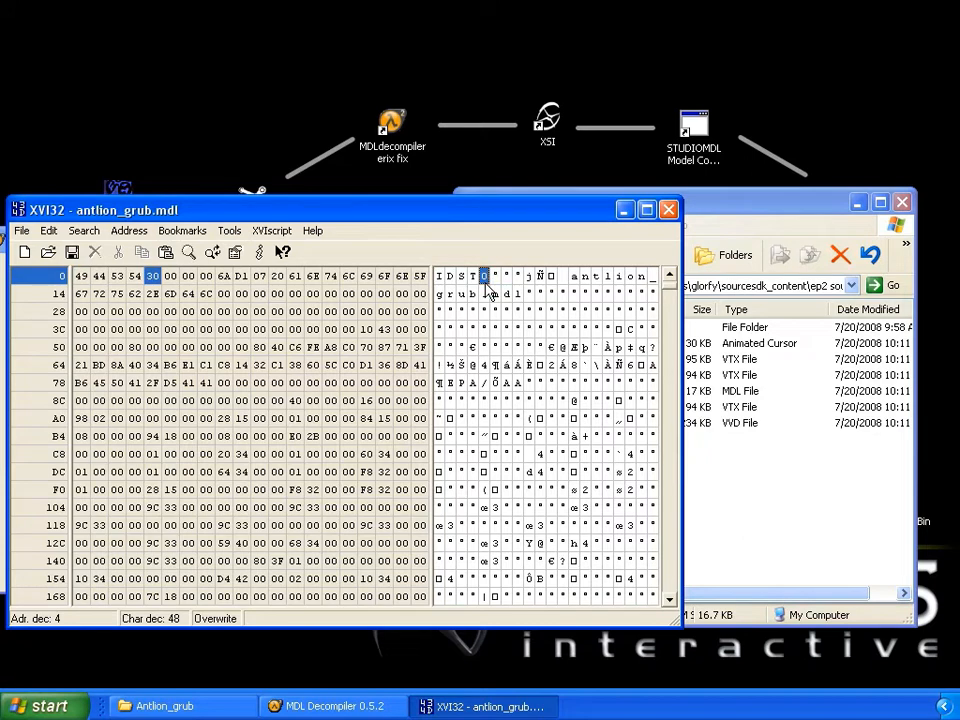
{"action": "type", "text": ","}
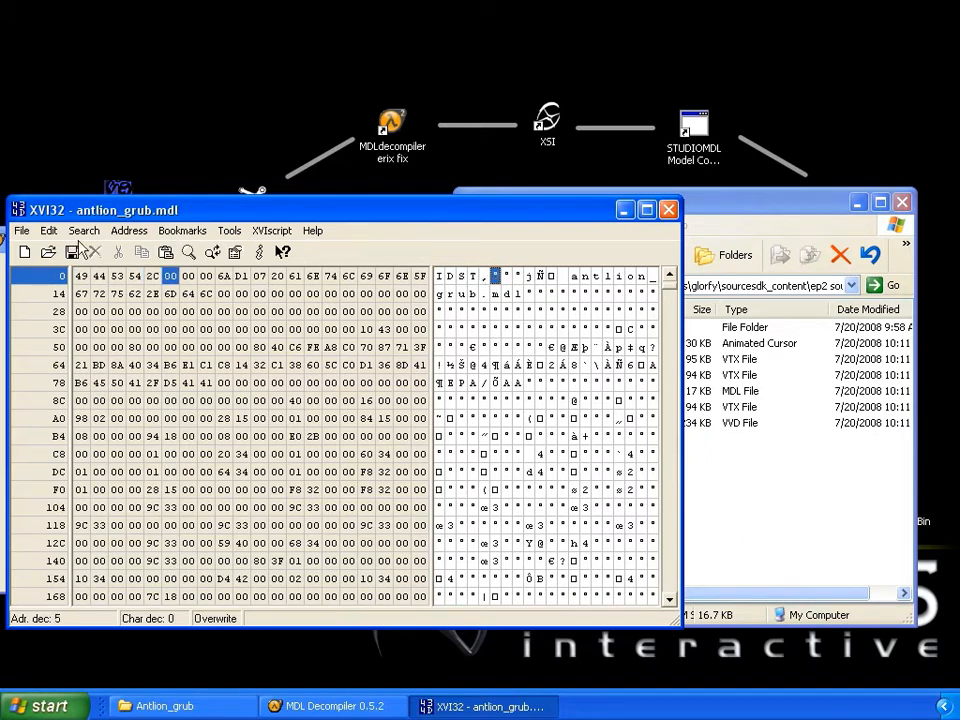
{"action": "left_click", "coordinate": [30, 234]}
{"action": "left_click", "coordinate": [62, 306]}
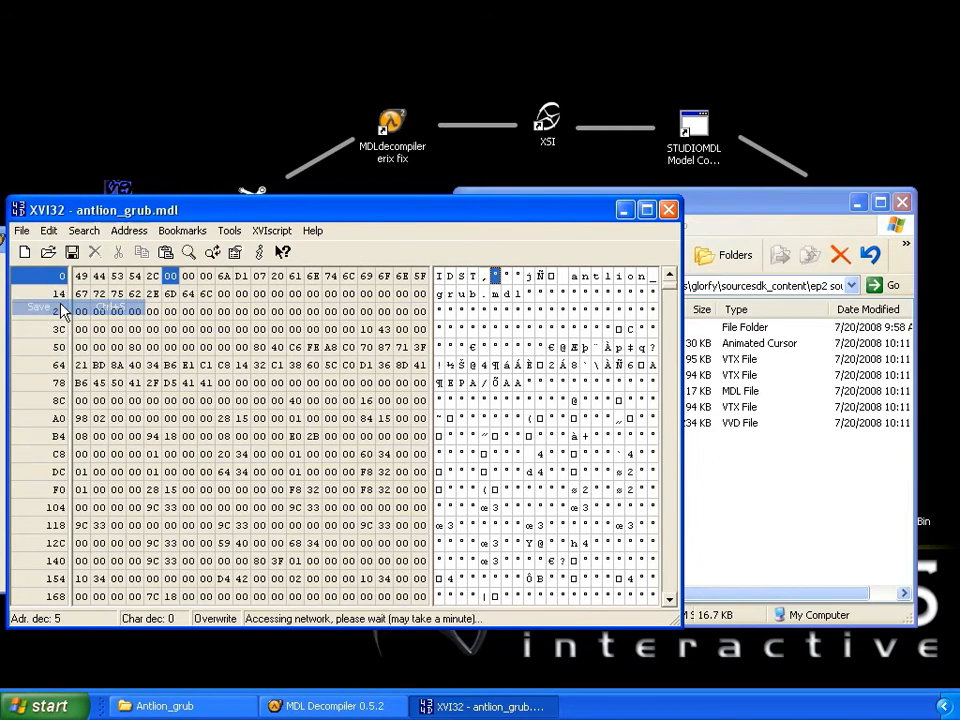
{"action": "left_click", "coordinate": [668, 209]}
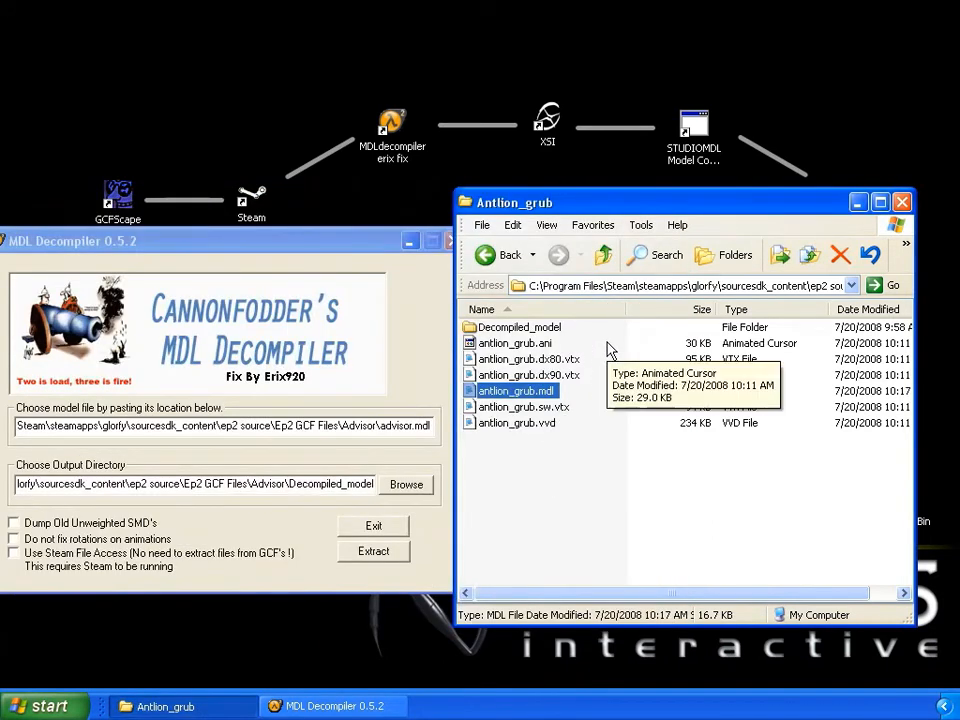
Replace the decompiler's model file path with the copied path of the Antlion_grub folder.
{"action": "left_click", "coordinate": [620, 290]}
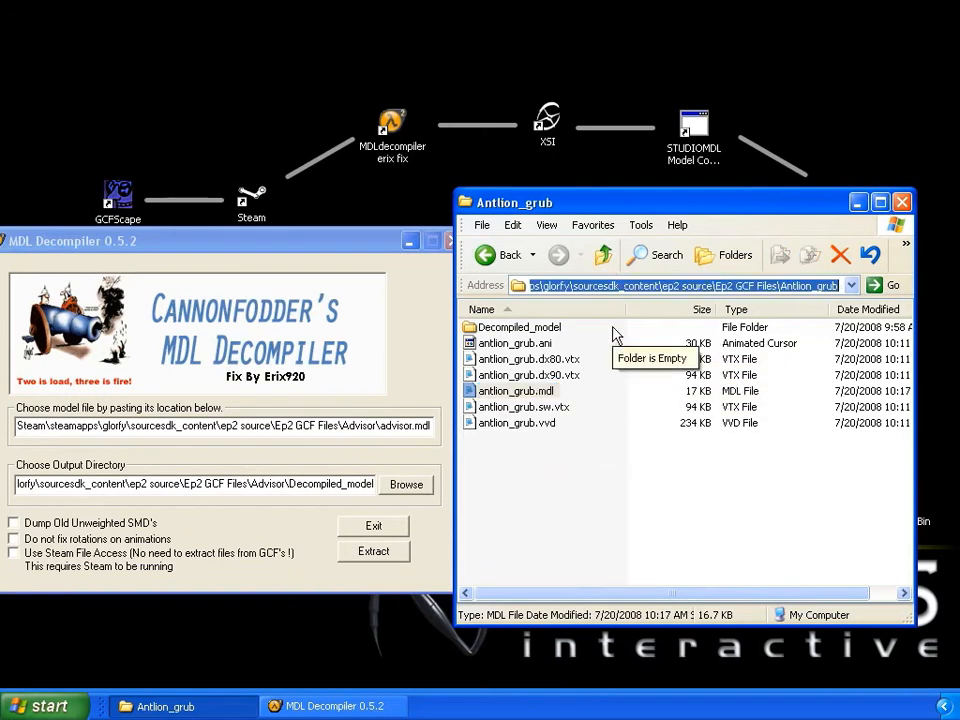
{"action": "left_click_drag", "start_coordinate": [428, 425], "coordinate": [6, 428]}
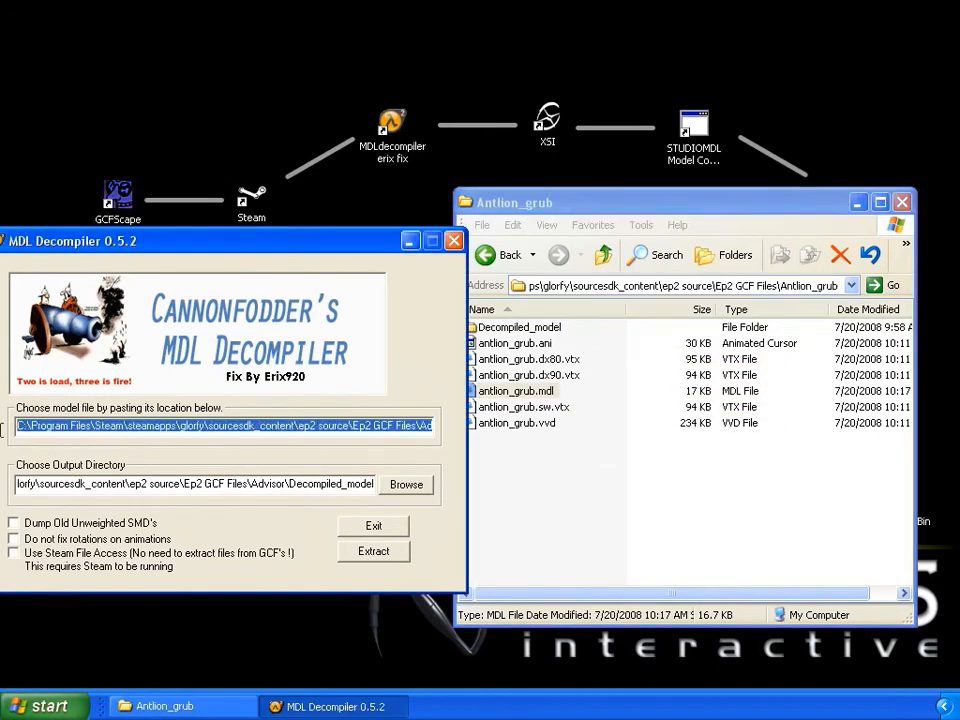
{"action": "key", "text": "ctrl+v"}
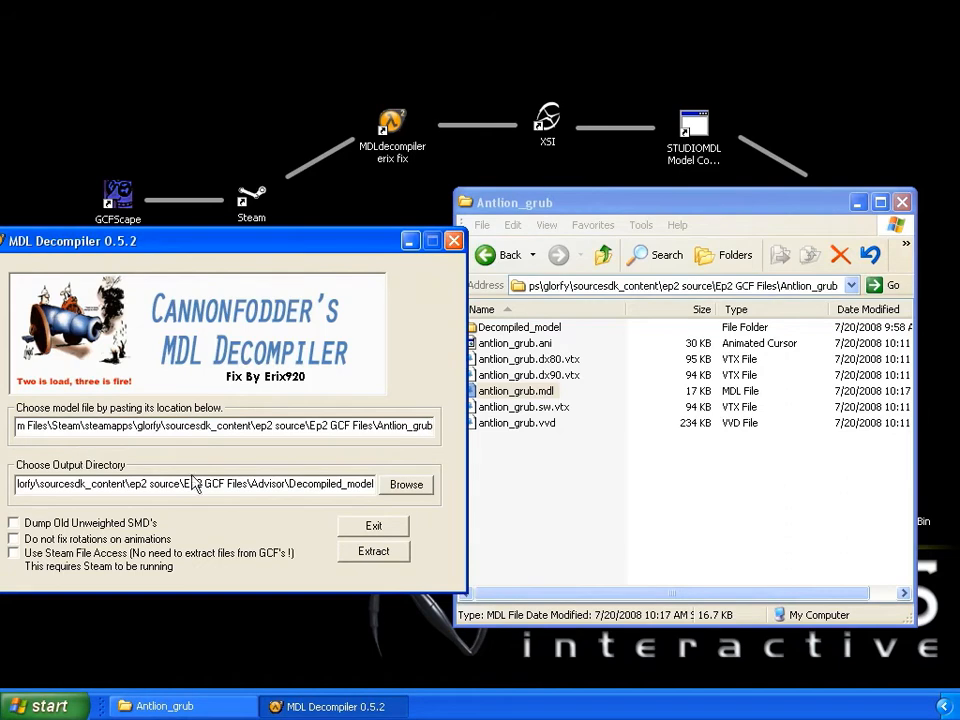
Set the output directory to Antlion_grub's Decompiled_model folder using the path copied from that folder's window.
{"action": "double_click", "coordinate": [547, 329]}
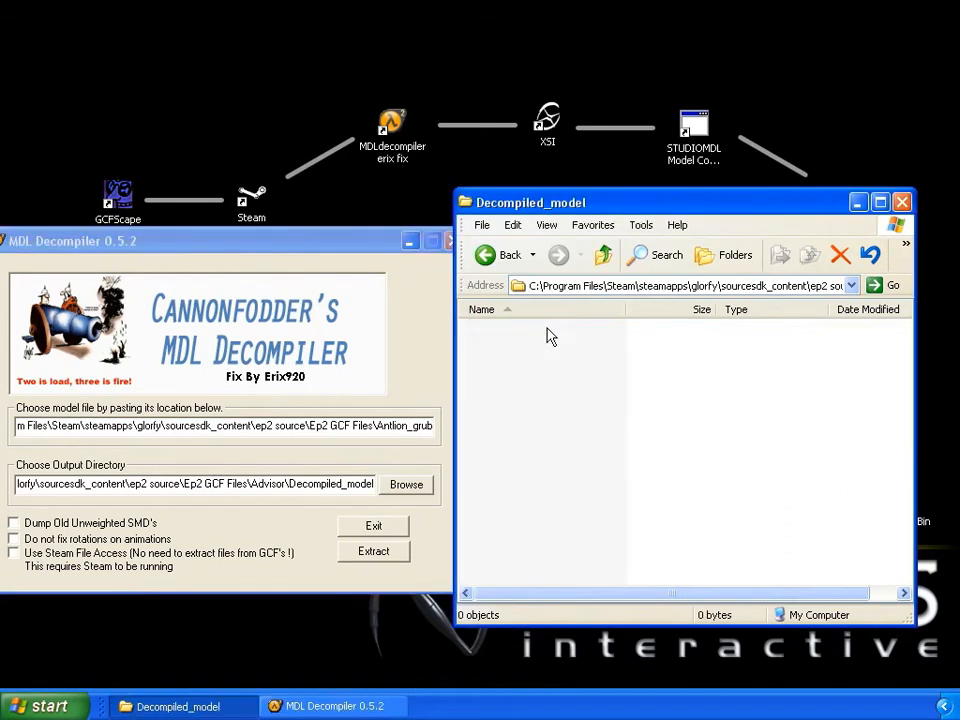
{"action": "left_click", "coordinate": [634, 285]}
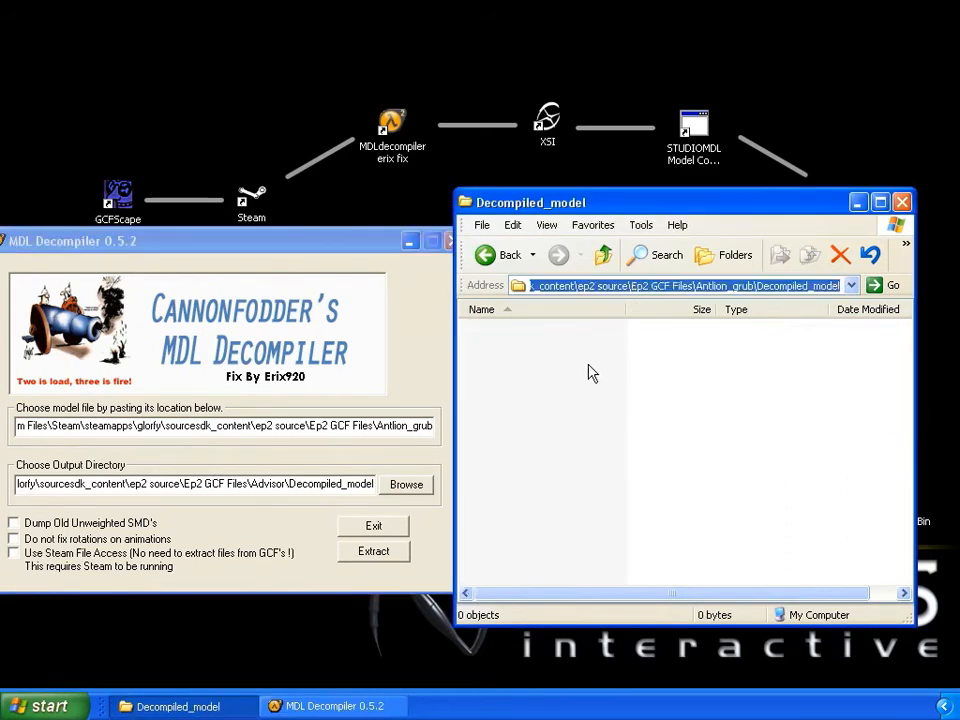
{"action": "left_click", "coordinate": [347, 484]}
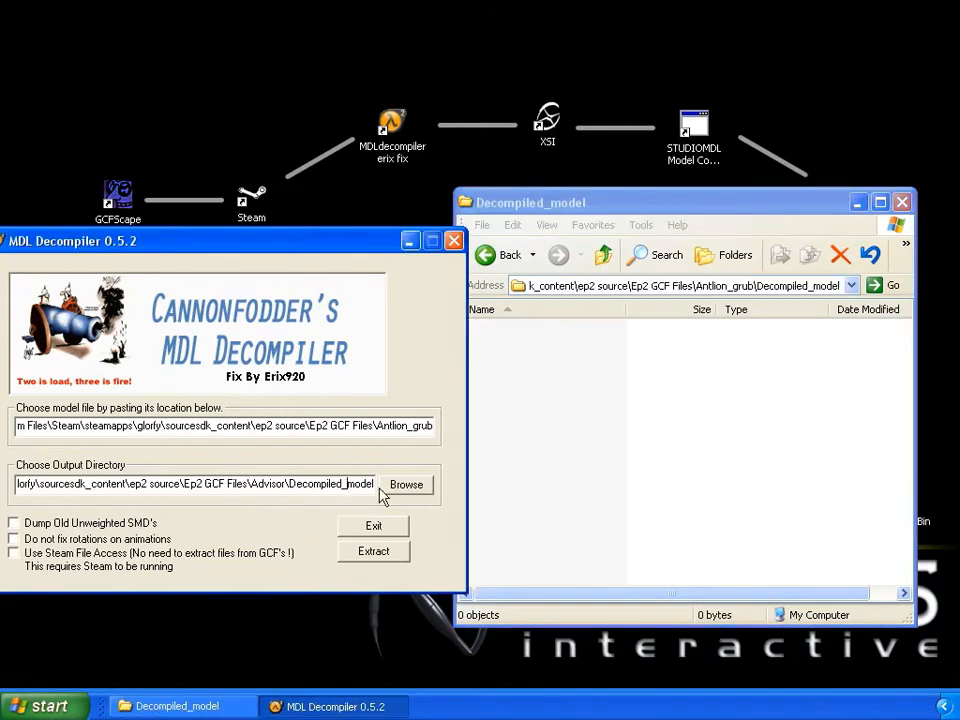
{"action": "left_click_drag", "start_coordinate": [378, 484], "coordinate": [4, 484]}
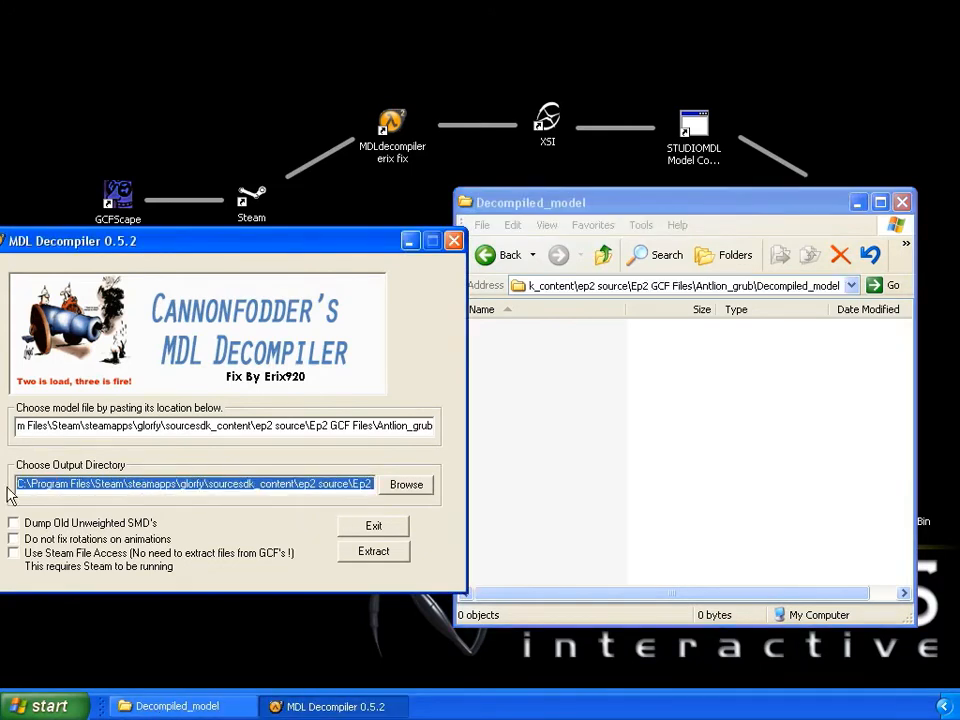
{"action": "type", "text": "C:\\Program Files\\Steam\\steamapps\\glorfy\\sourcesdk_content\\ep2 source\\Ep2 GCF Files\\Antlion_grub\\Decompiled_model"}
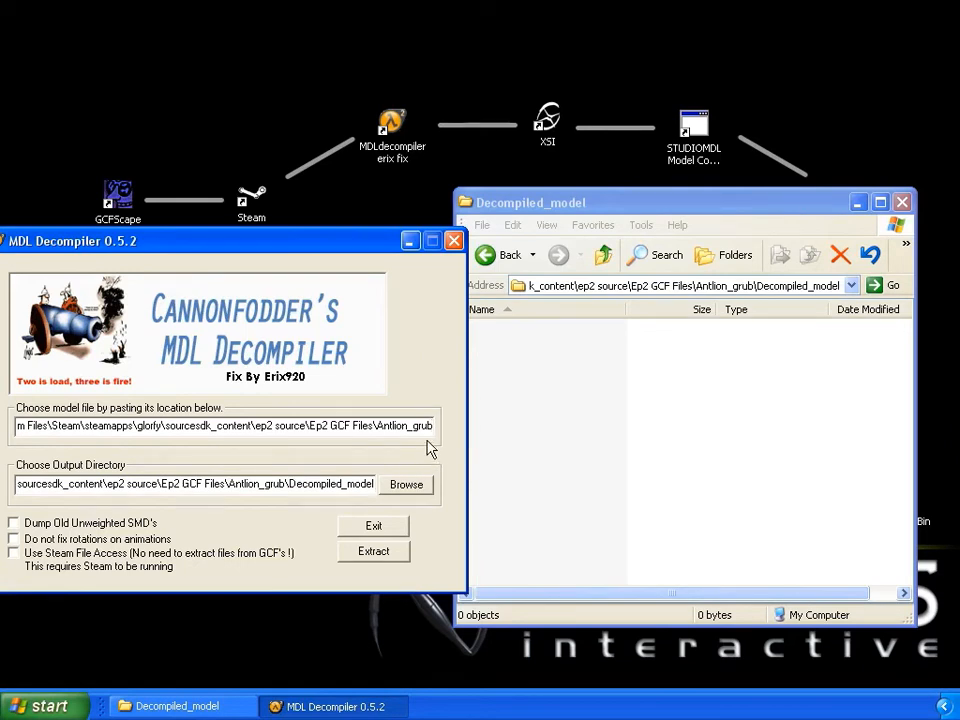
Append \advisor.mdl to the Antlion_grub model path and try to extract the model, dismissing the message.
{"action": "type", "text": "\\"}
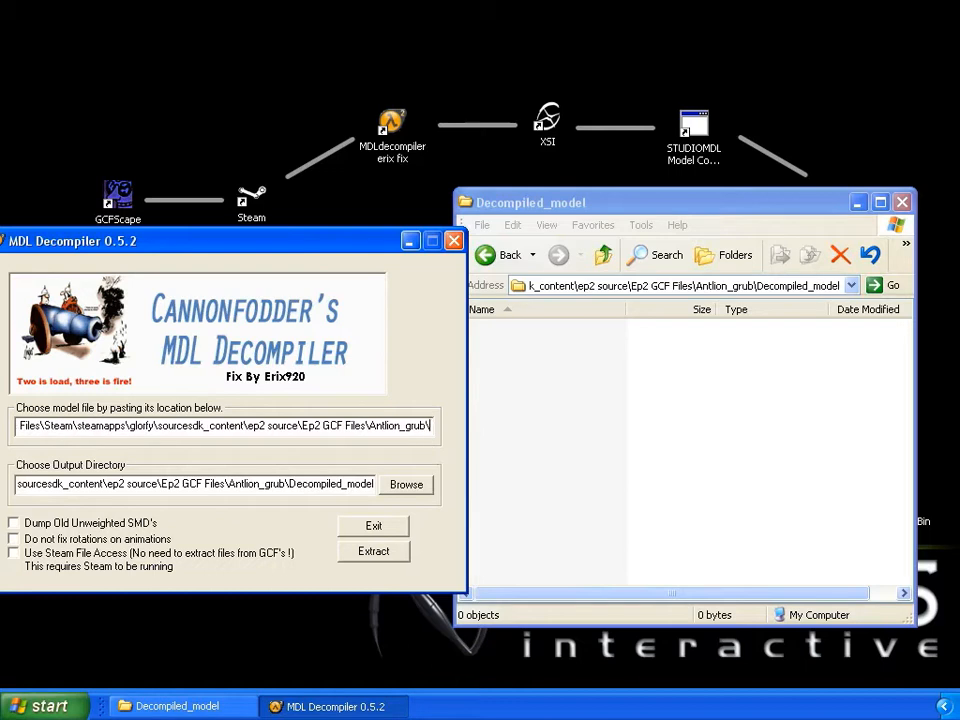
{"action": "type", "text": "acvisor"}
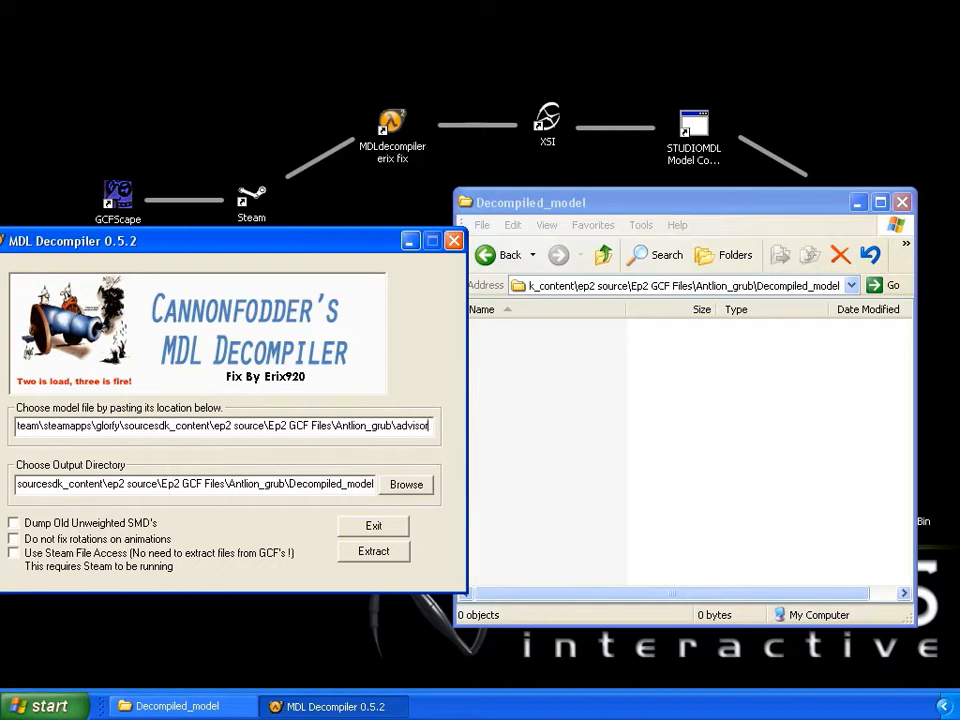
{"action": "type", "text": ".mdl"}
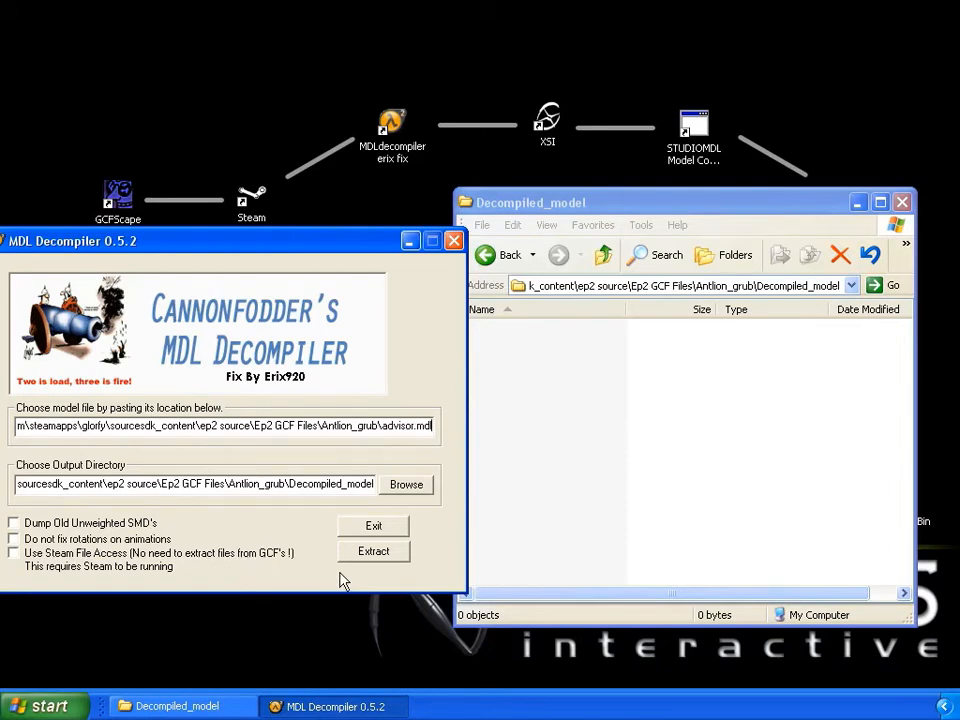
{"action": "left_click", "coordinate": [374, 553]}
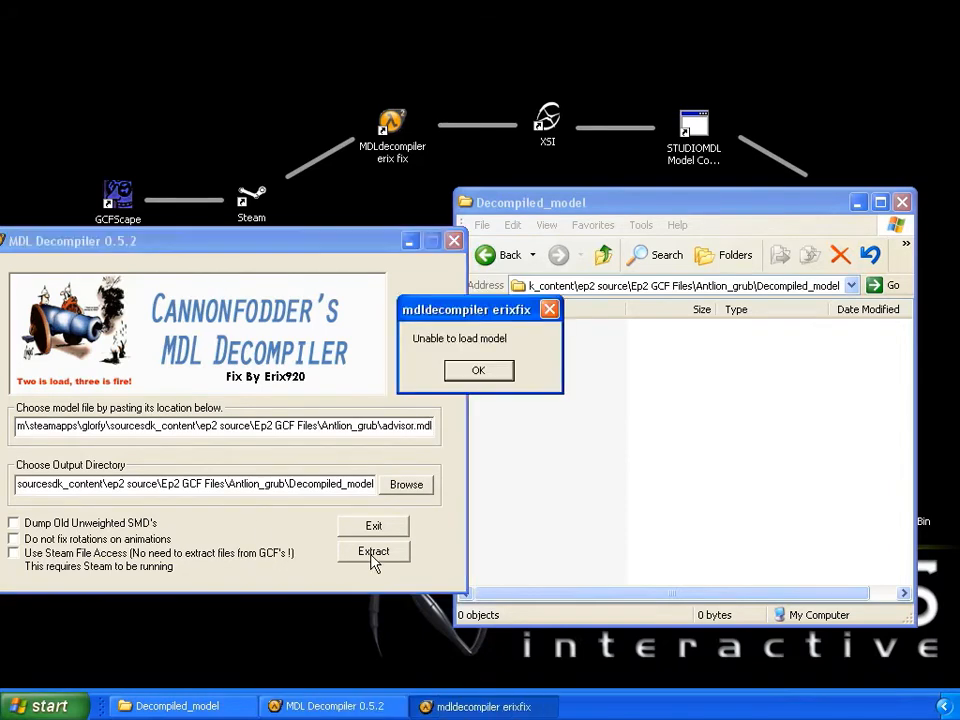
{"action": "left_click", "coordinate": [478, 371]}
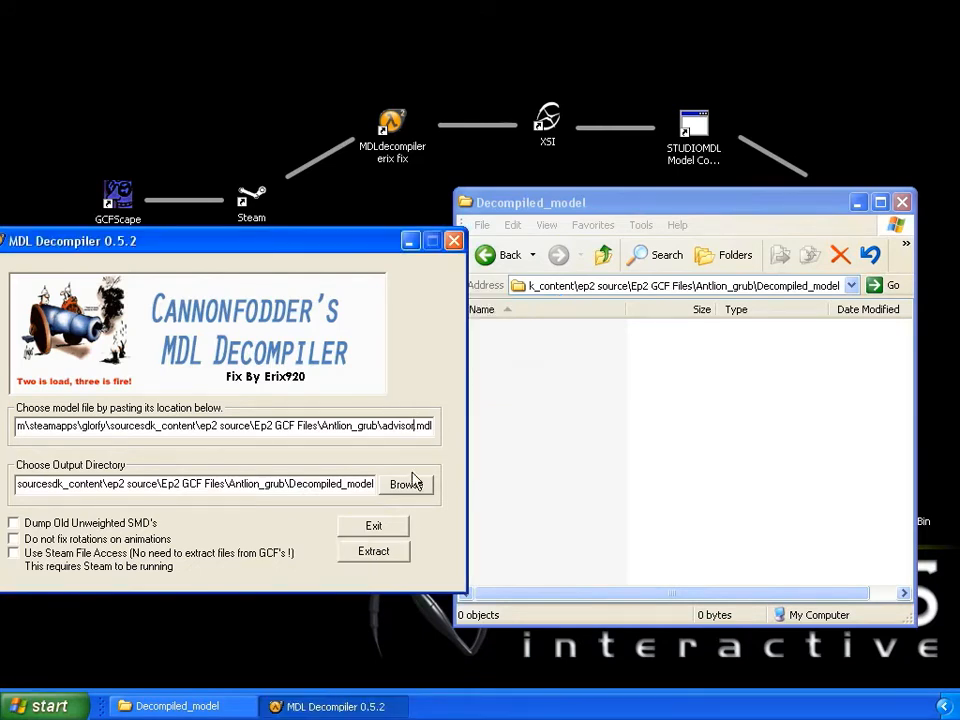
Correct the file name at the end of the model path from advisor to antlion_grub, keeping the .mdl extension.
{"action": "key", "text": "BackSpace"}
{"action": "key", "text": "BackSpace"}
{"action": "key", "text": "BackSpace"}
{"action": "key", "text": "BackSpace"}
{"action": "key", "text": "BackSpace"}
{"action": "key", "text": "BackSpace"}
{"action": "type", "text": "ntlion_grub"}
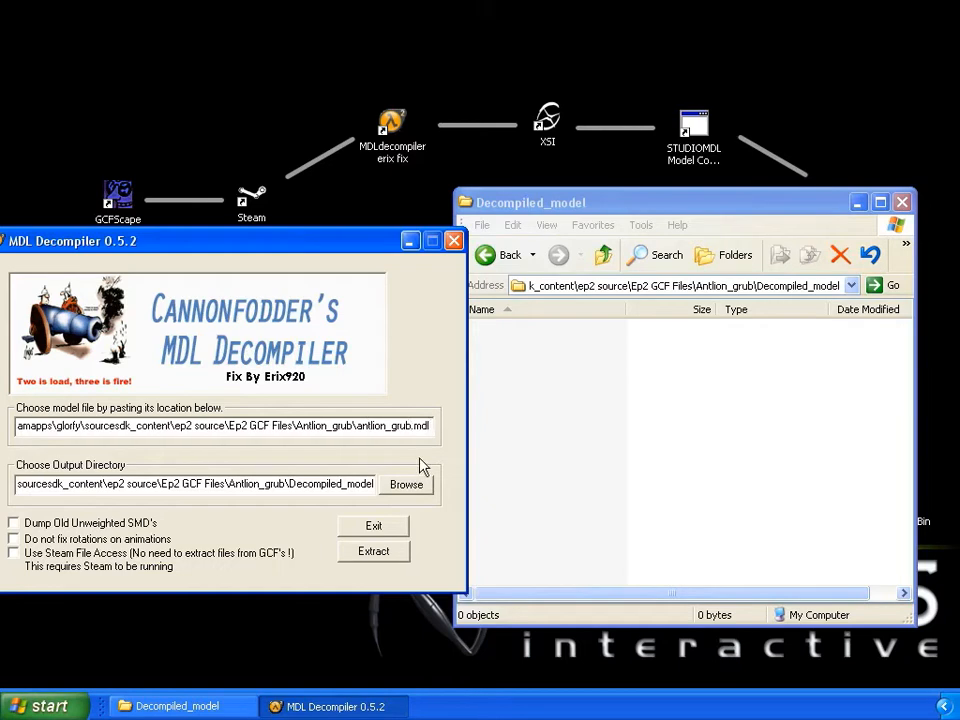
Extract antlion_grub.mdl into its Decompiled_model folder and close the decompiler without sending an error report.
{"action": "left_click", "coordinate": [400, 566]}
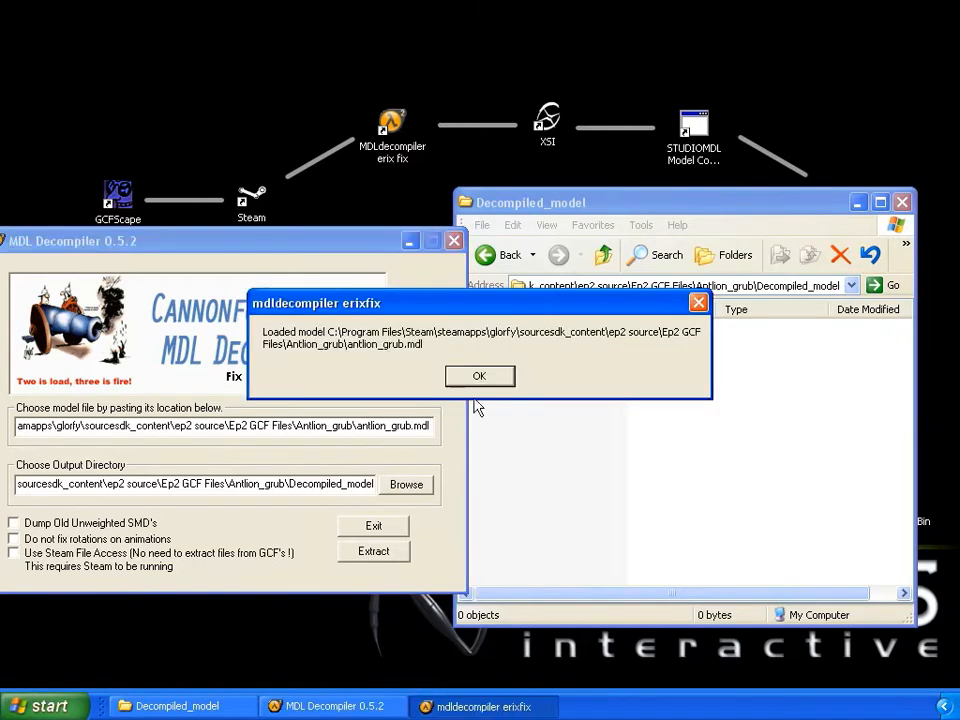
{"action": "left_click", "coordinate": [479, 377]}
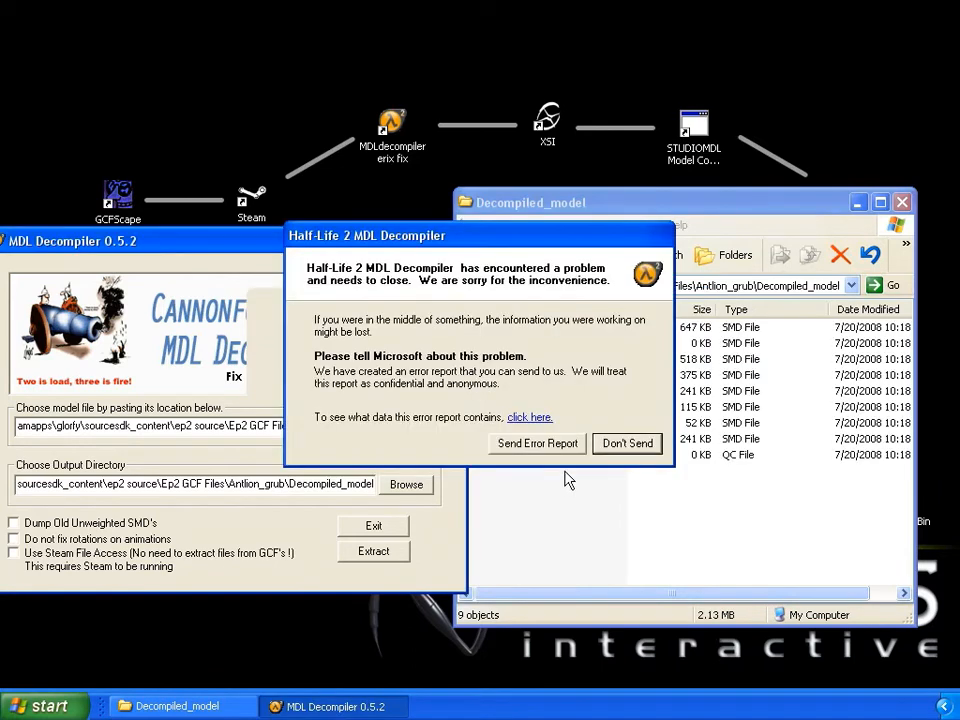
{"action": "left_click", "coordinate": [621, 451]}
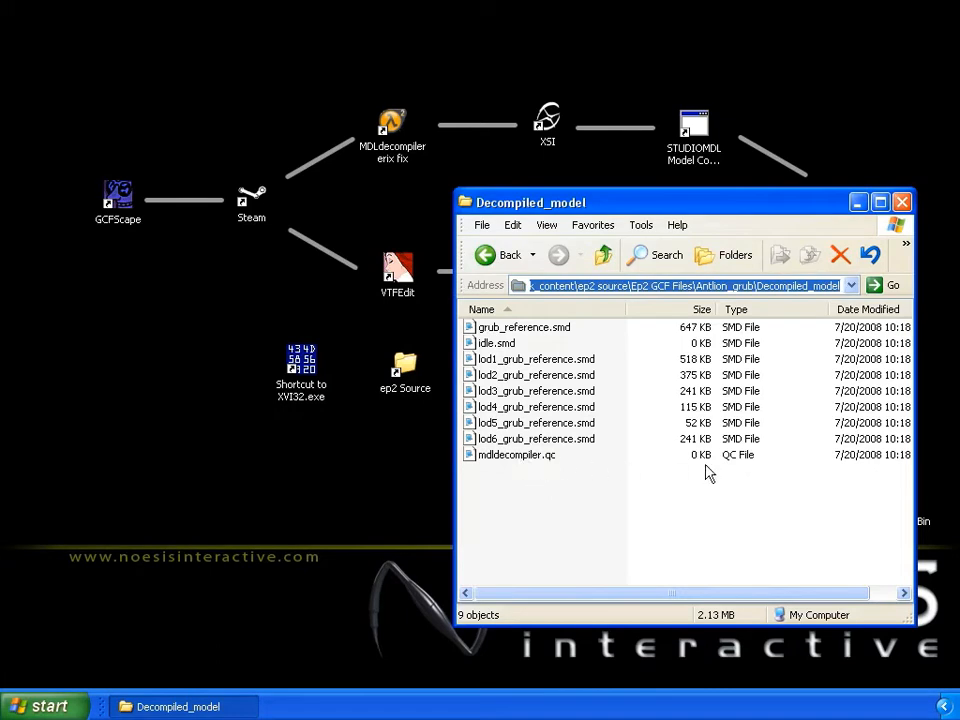
Check the contents of Antlion_grub's decompiled mdldecompiler.qc, close it and select grub_reference.smd in the folder.
{"action": "double_click", "coordinate": [514, 457]}
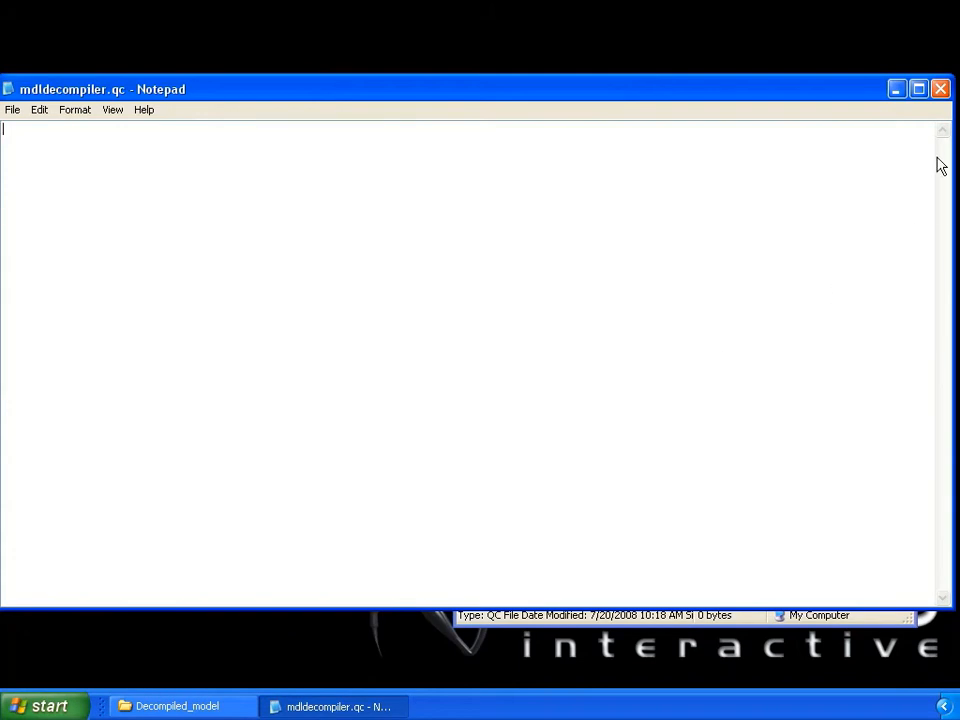
{"action": "left_click", "coordinate": [940, 89]}
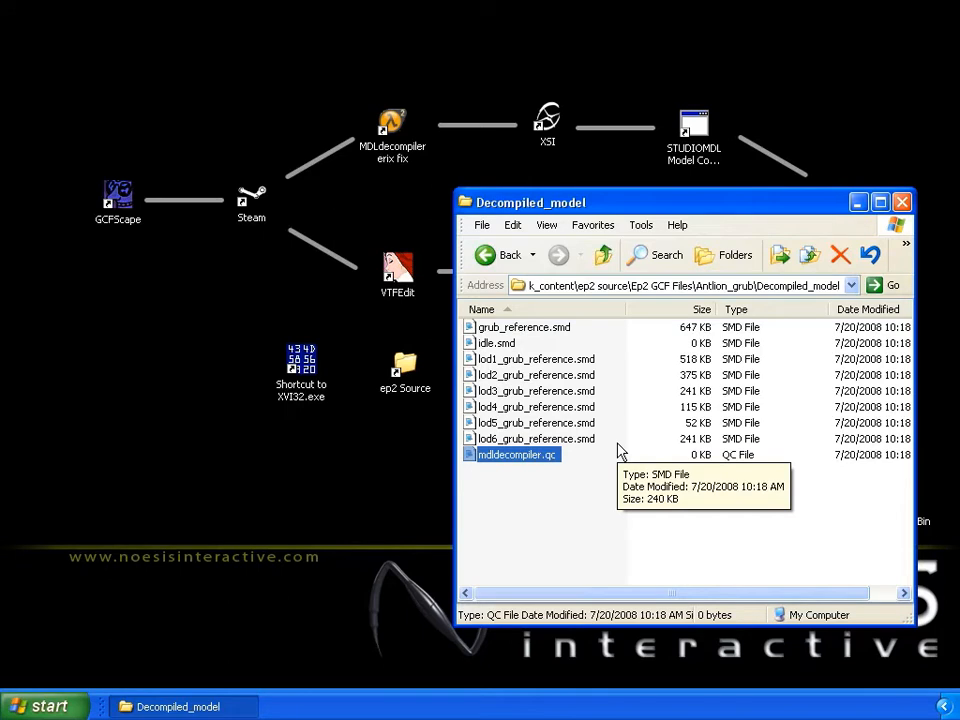
{"action": "left_click", "coordinate": [542, 330]}
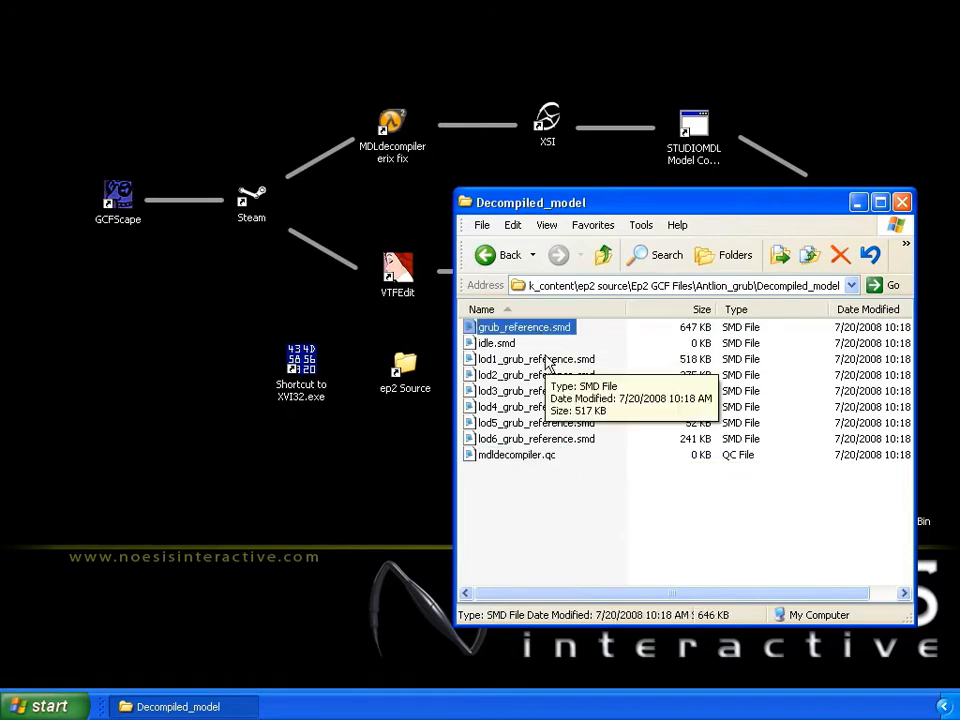
Move the Decompiled_model folder window aside, launch XSI Mod Tool and close its Netview window.
{"action": "left_click_drag", "start_coordinate": [779, 217], "coordinate": [495, 226]}
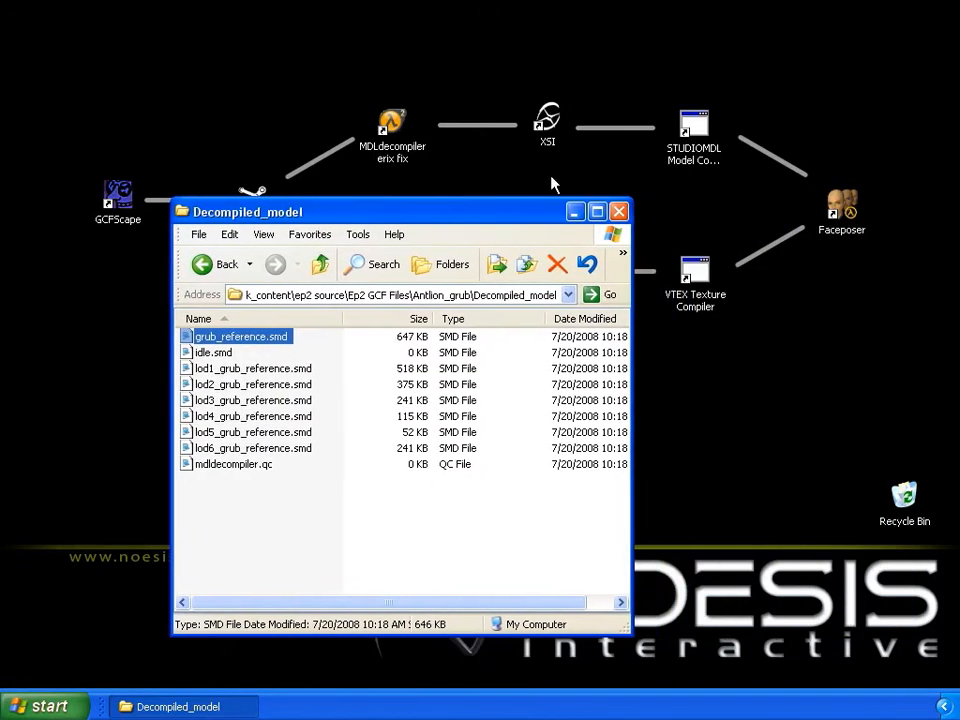
{"action": "double_click", "coordinate": [547, 118]}
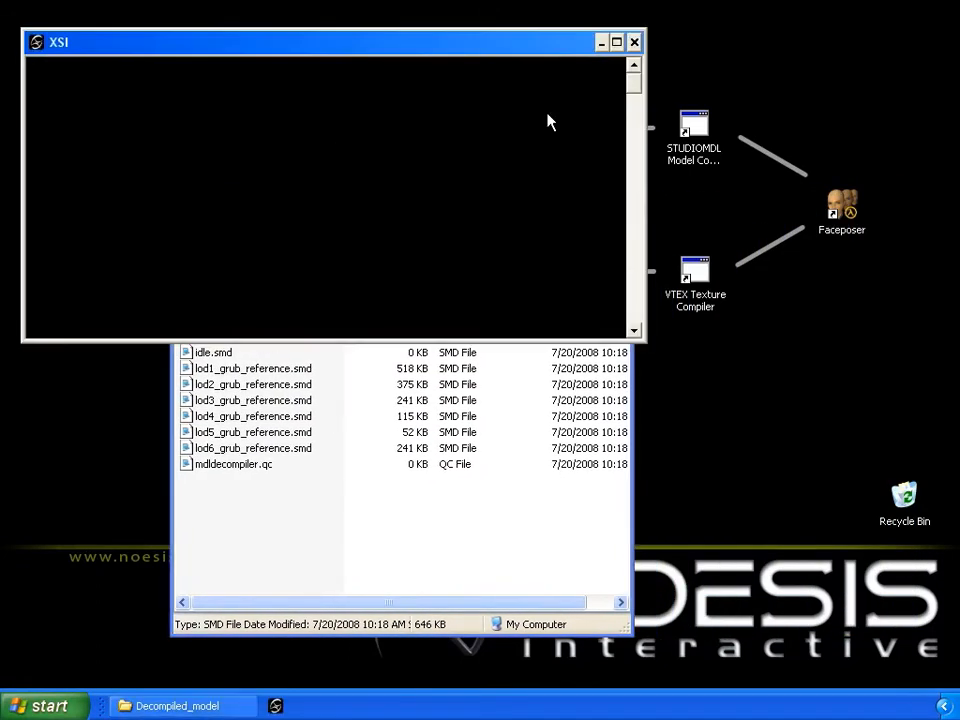
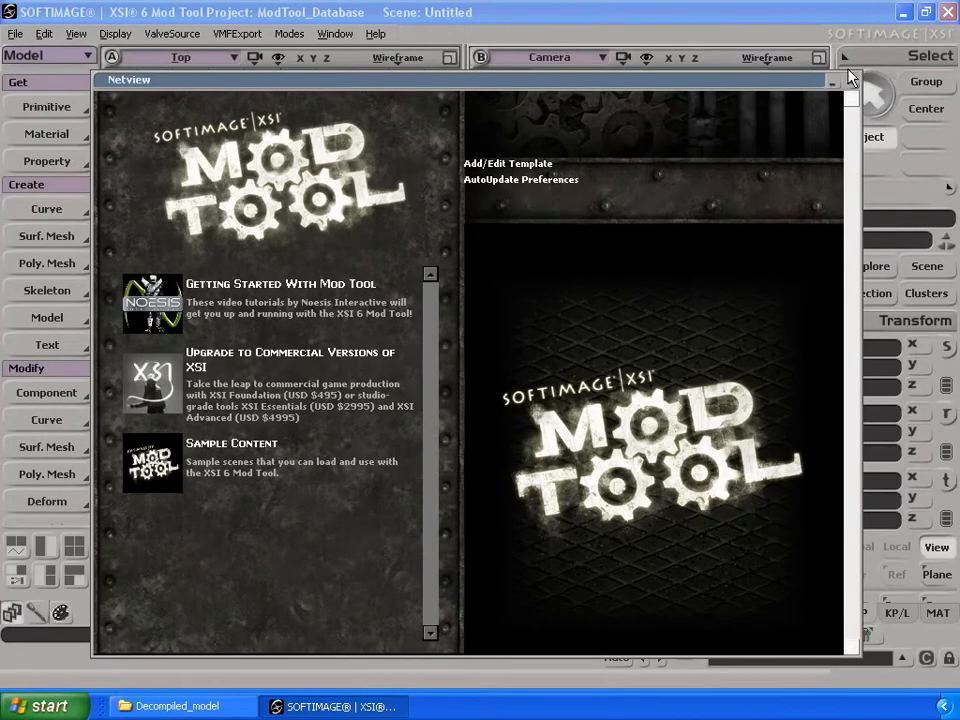
{"action": "left_click", "coordinate": [850, 79]}
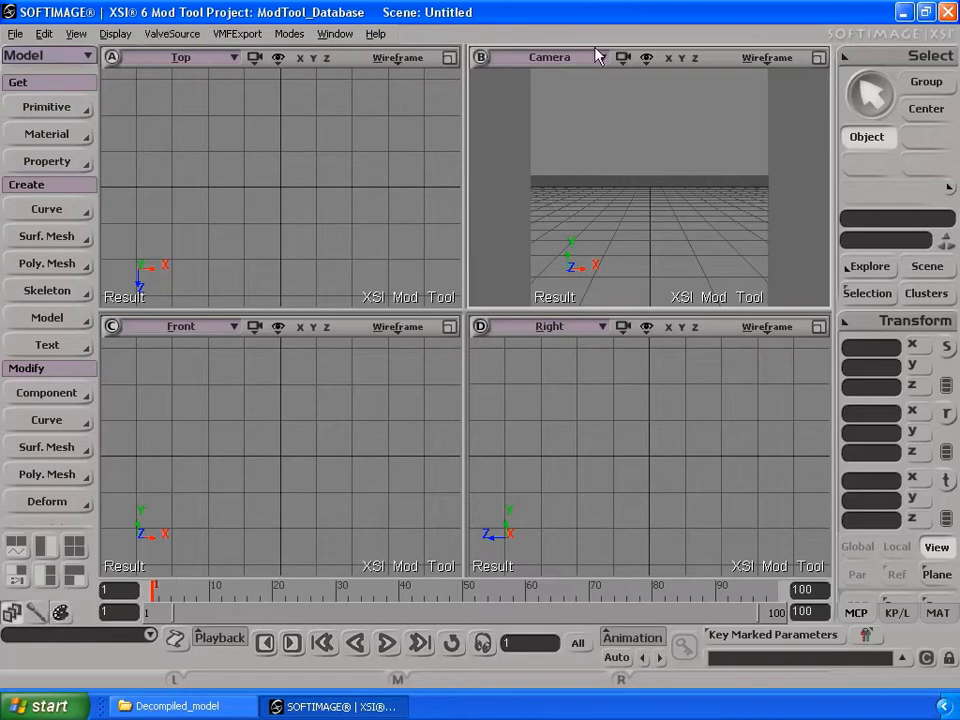
Start a Valve SMD import in XSI with the path copied from Antlion_grub's Decompiled_model folder as the import file.
{"action": "left_click", "coordinate": [902, 13]}
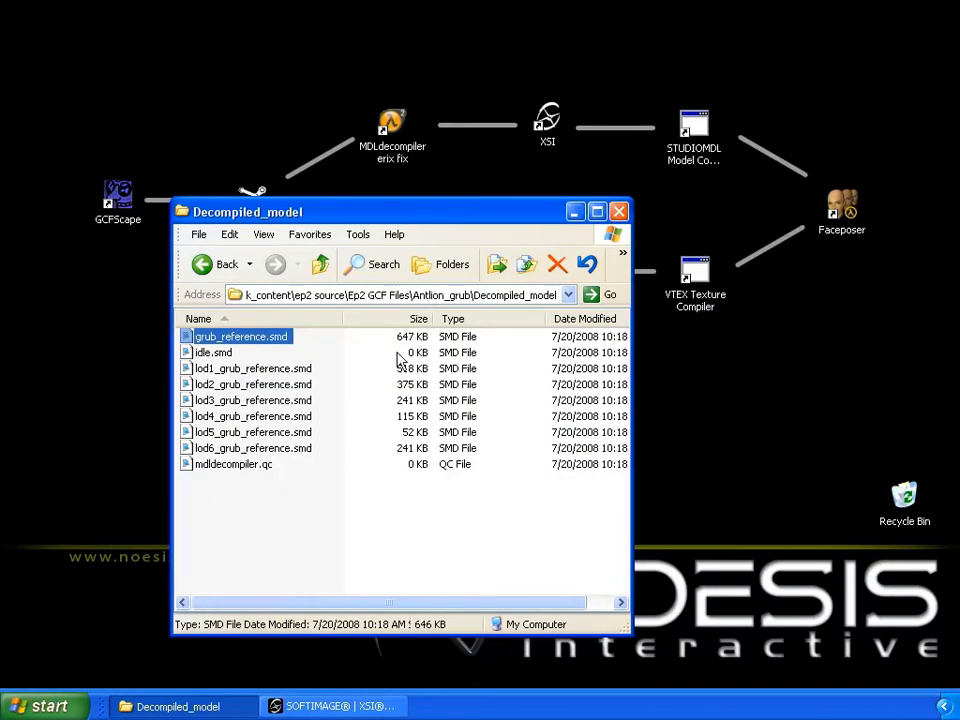
{"action": "left_click", "coordinate": [367, 292]}
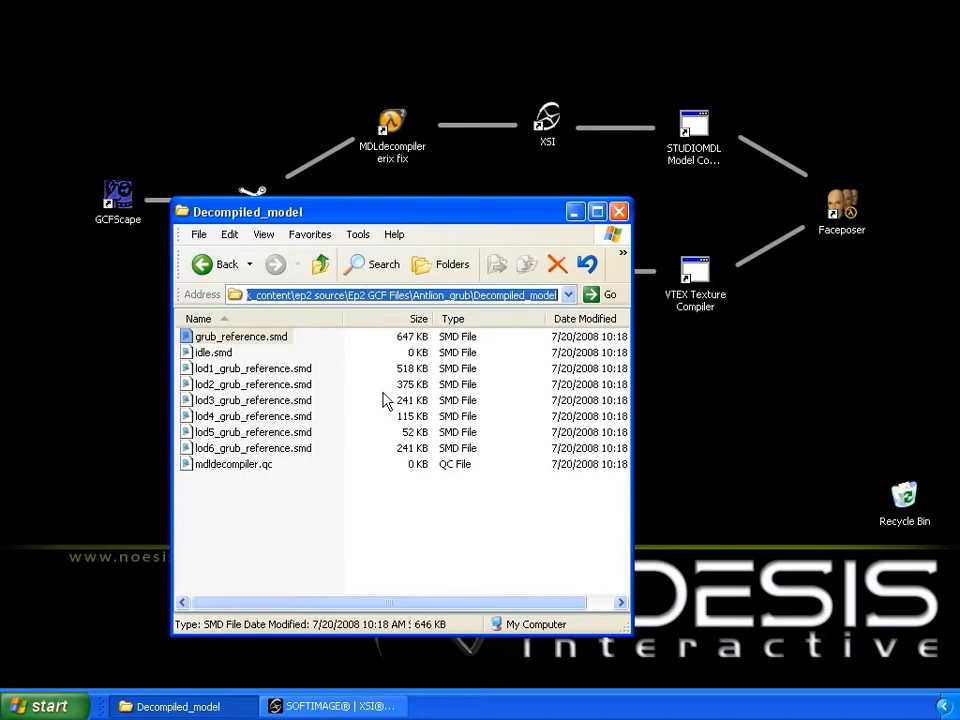
{"action": "left_click", "coordinate": [338, 706]}
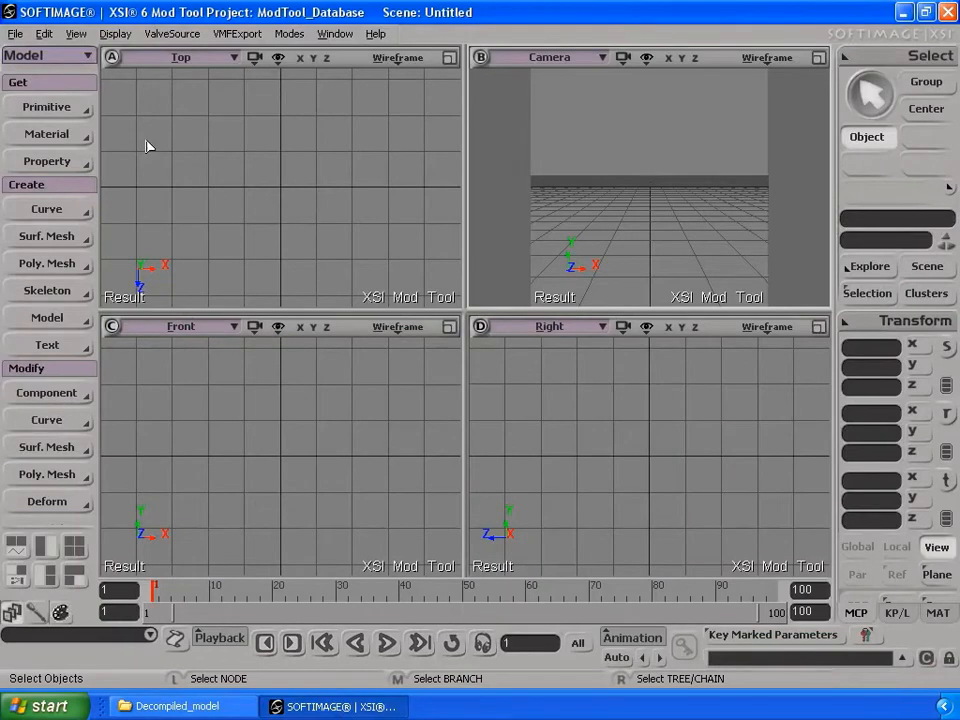
{"action": "left_click", "coordinate": [170, 38]}
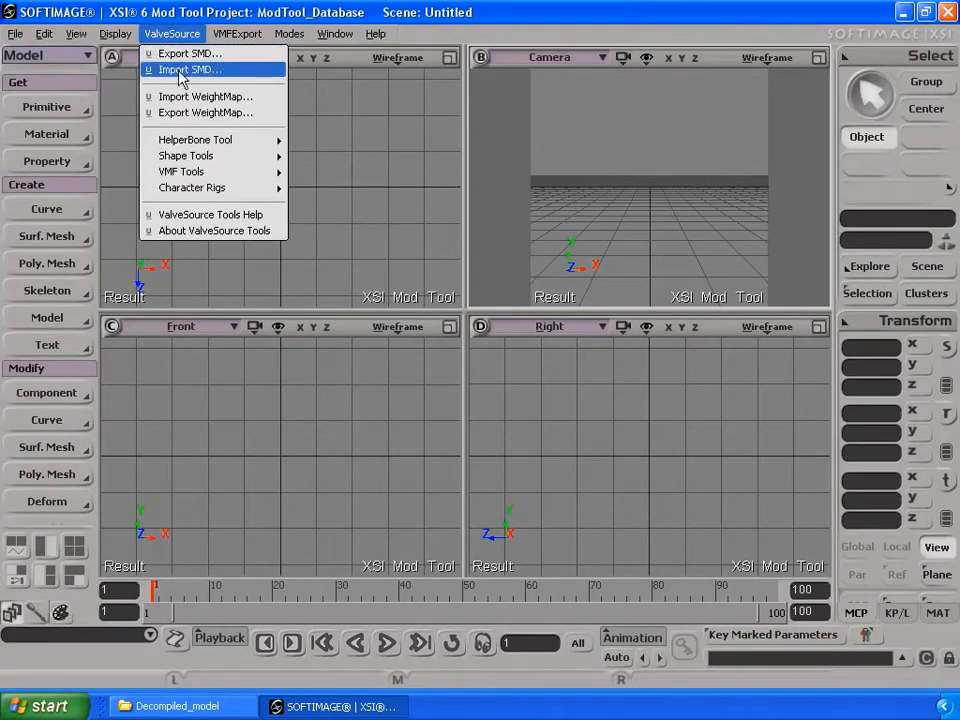
{"action": "left_click", "coordinate": [180, 73]}
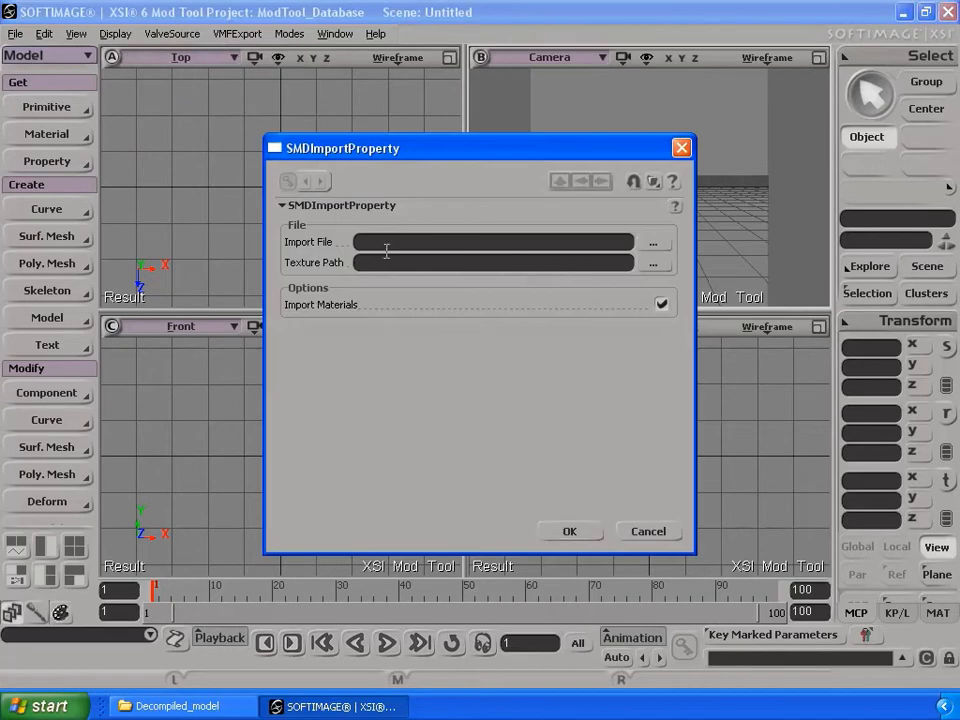
{"action": "key", "text": "ctrl+v"}
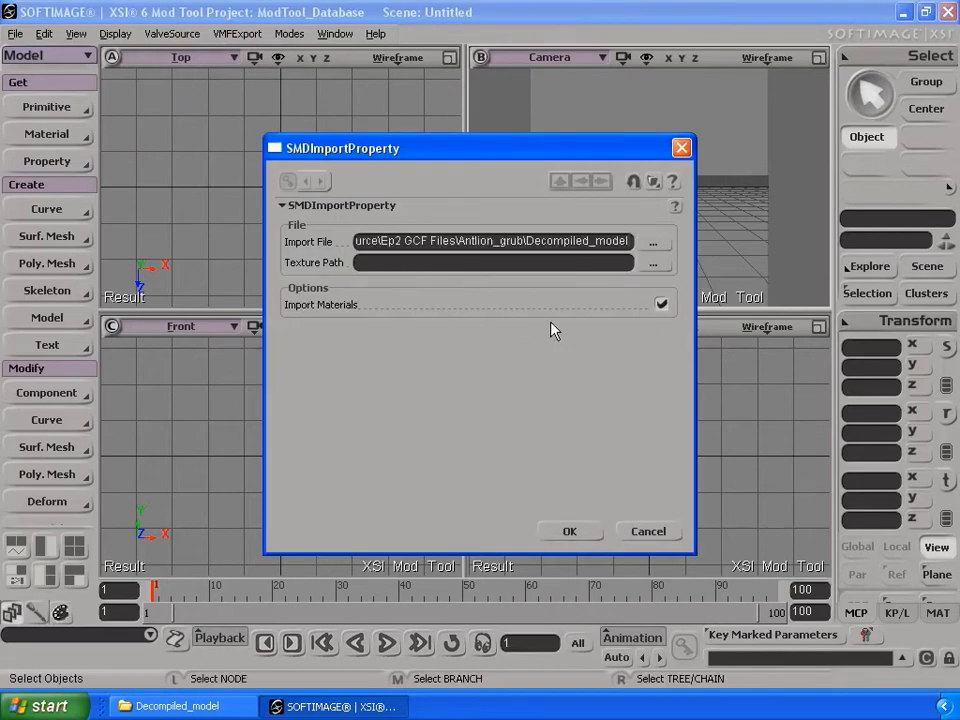
Choose grub_reference.smd from the Decompiled_model folder as the import file and import it with materials enabled.
{"action": "left_click", "coordinate": [654, 244]}
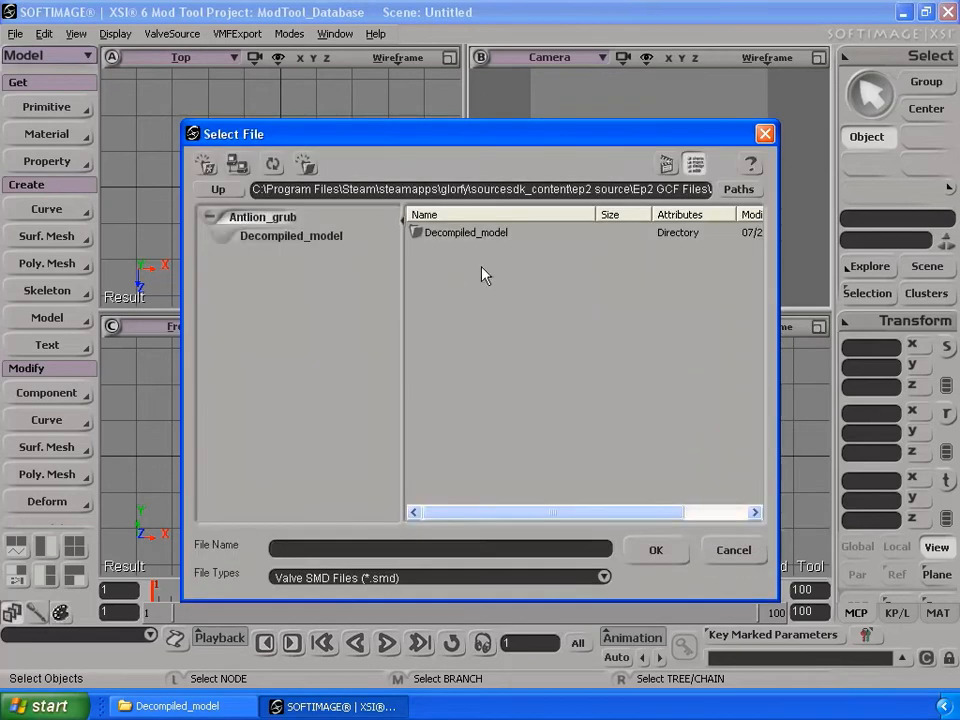
{"action": "double_click", "coordinate": [487, 236]}
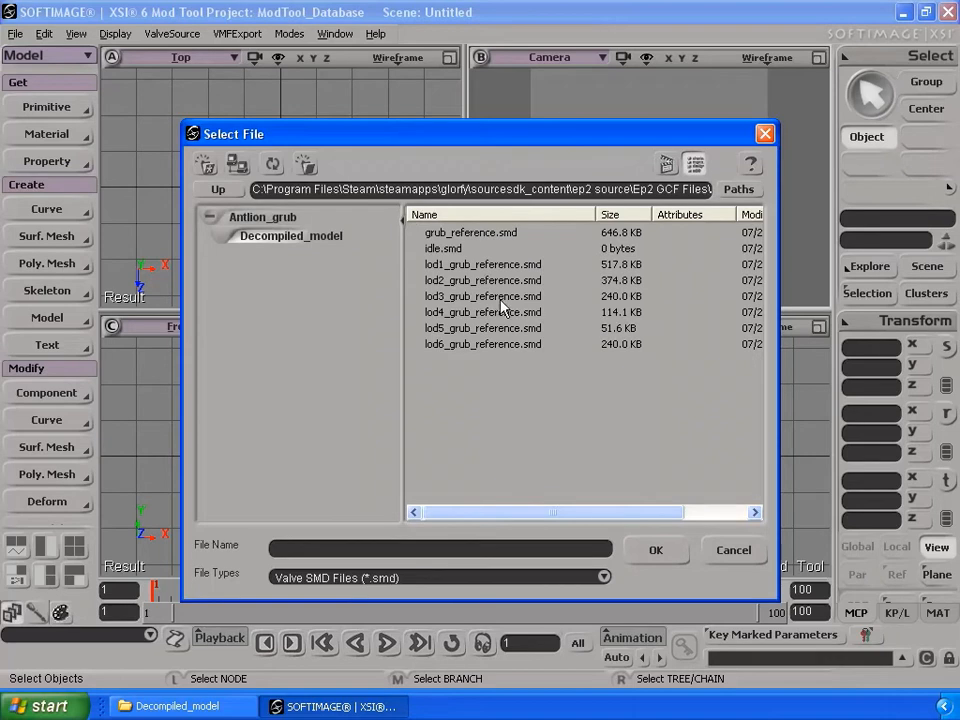
{"action": "left_click", "coordinate": [501, 234]}
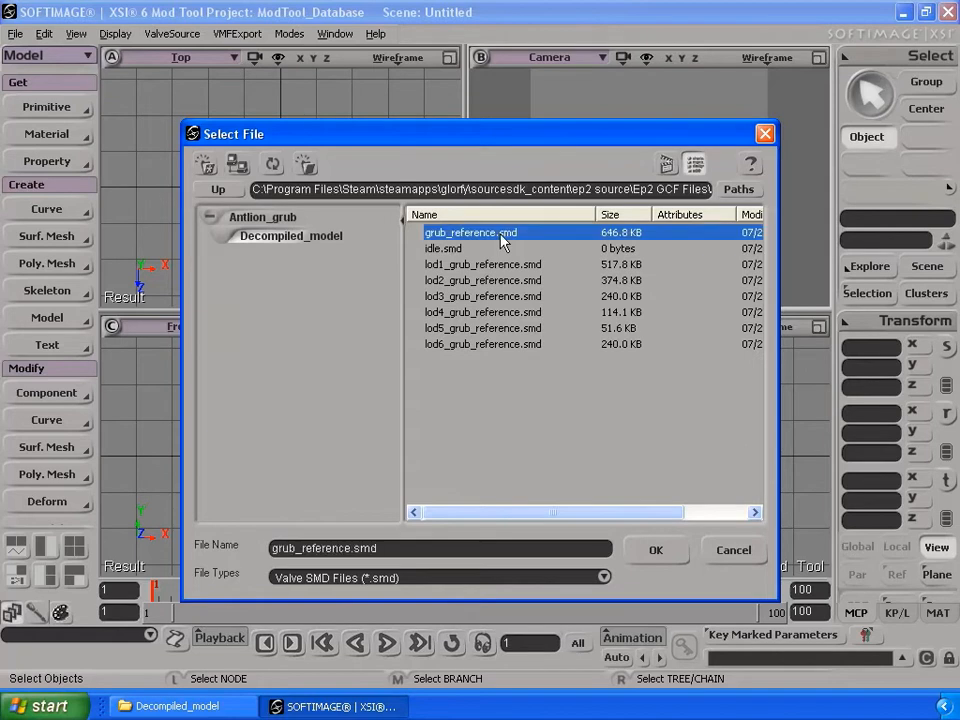
{"action": "left_click", "coordinate": [654, 545]}
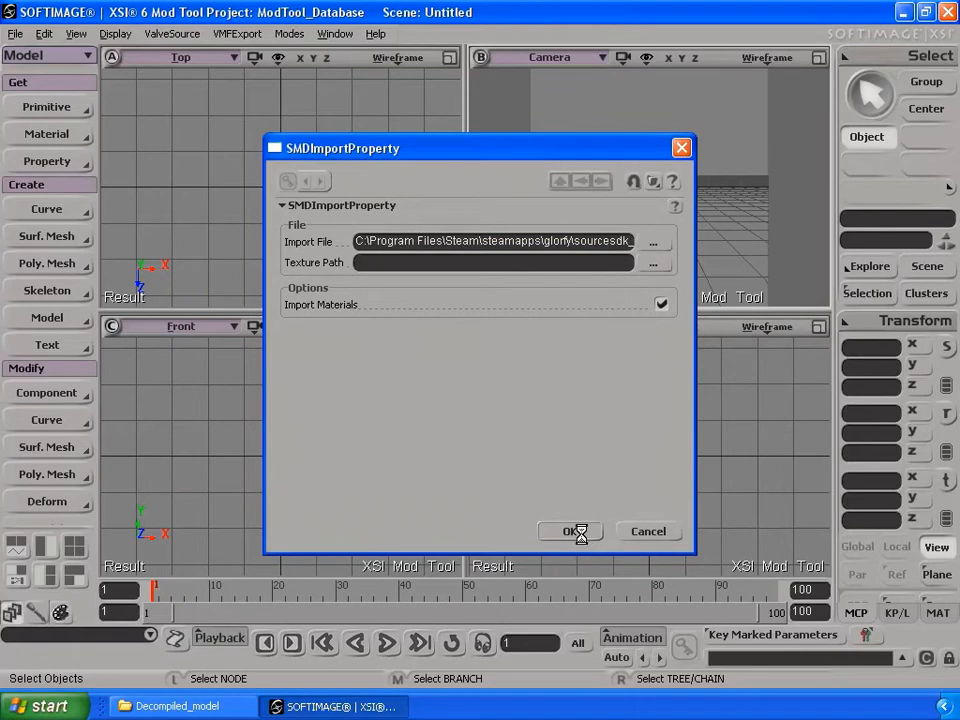
{"action": "left_click", "coordinate": [569, 532]}
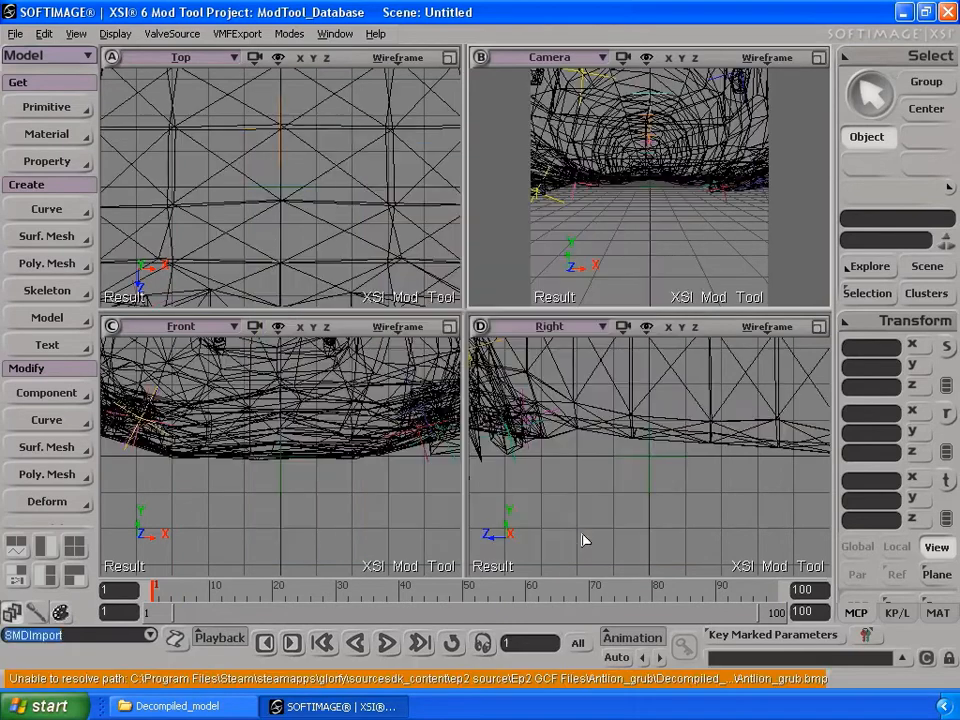
Maximize the Camera view with the whole grub model in frame and set its display mode to Shaded.
{"action": "left_click", "coordinate": [819, 57]}
{"action": "key", "text": "s"}
{"action": "middle_click_drag", "start_coordinate": [583, 332], "coordinate": [529, 309]}
{"action": "right_click_drag", "start_coordinate": [529, 309], "coordinate": [515, 284]}
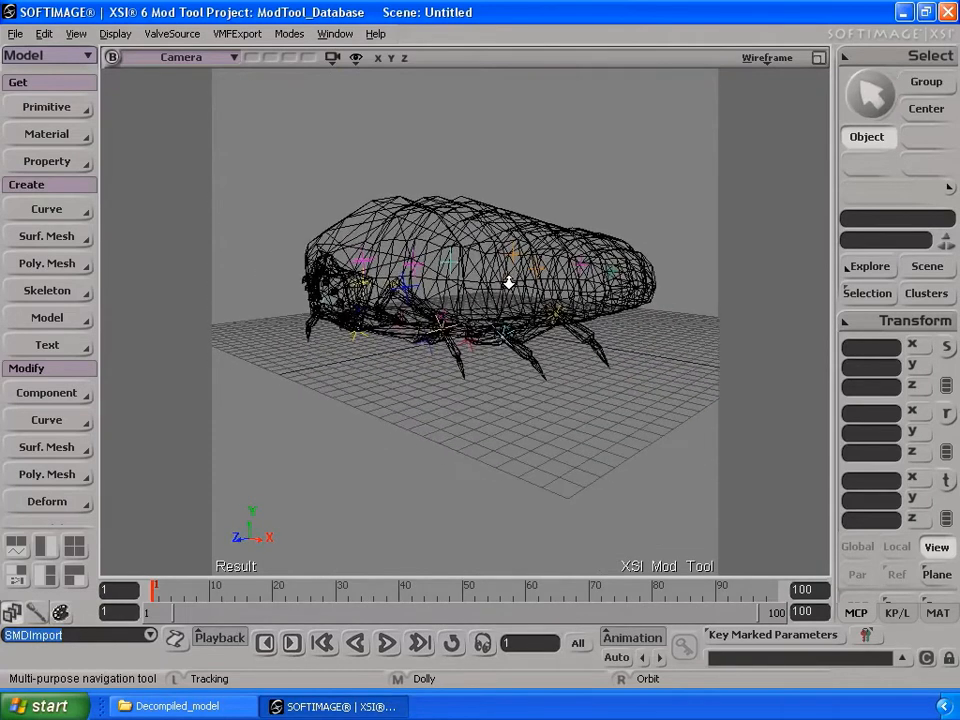
{"action": "left_click", "coordinate": [767, 57]}
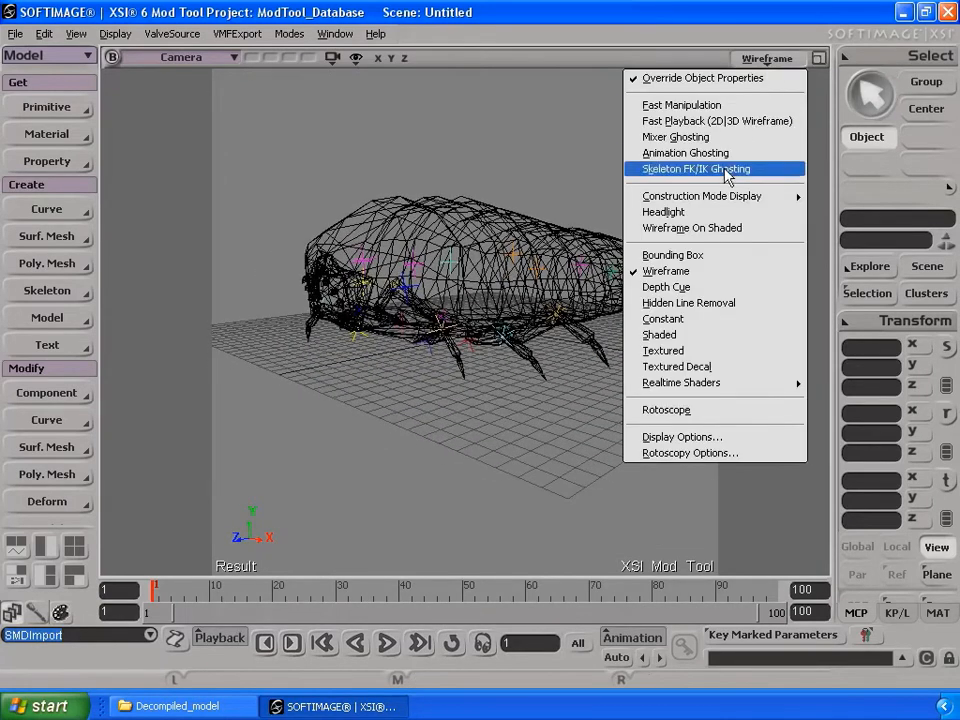
{"action": "left_click", "coordinate": [682, 335]}
Orbit around the shaded grub model to examine its body, mouth and legs.
{"action": "key", "text": "s"}
{"action": "middle_click_drag", "start_coordinate": [460, 280], "coordinate": [478, 273]}
{"action": "mouse_move", "coordinate": [478, 273]}
{"action": "right_mouse_down"}
{"action": "mouse_move", "coordinate": [467, 283]}
{"action": "mouse_move", "coordinate": [313, 287]}
{"action": "mouse_move", "coordinate": [116, 270]}
{"action": "mouse_move", "coordinate": [90, 274]}
{"action": "mouse_move", "coordinate": [83, 286]}
{"action": "right_mouse_up"}
{"action": "key", "text": "s"}
{"action": "right_click_drag", "start_coordinate": [281, 268], "coordinate": [294, 287]}
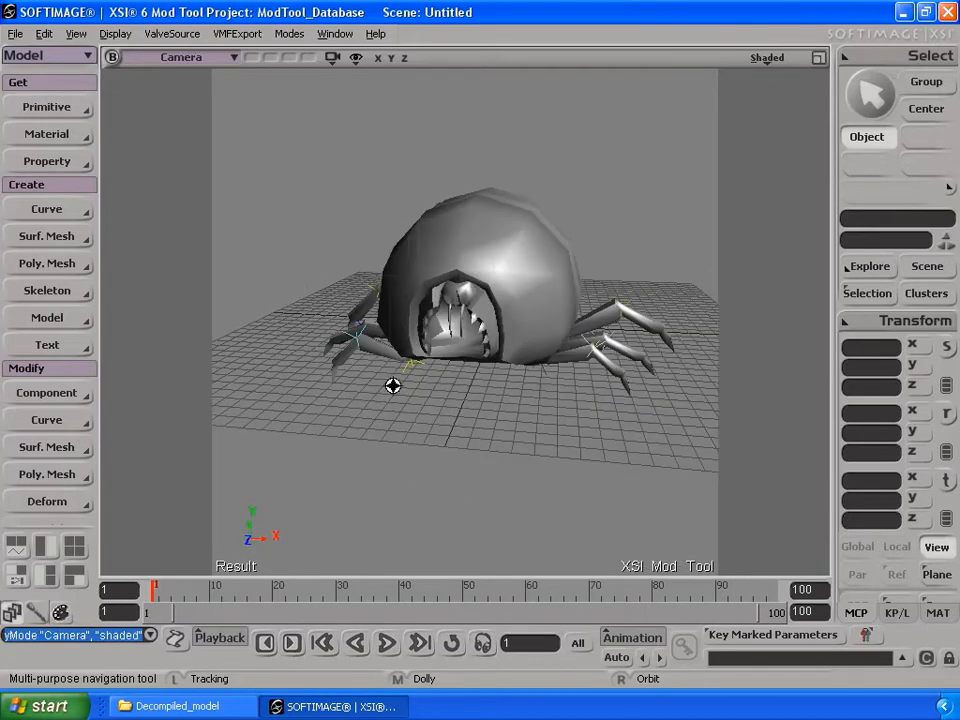
{"action": "key", "text": "space"}
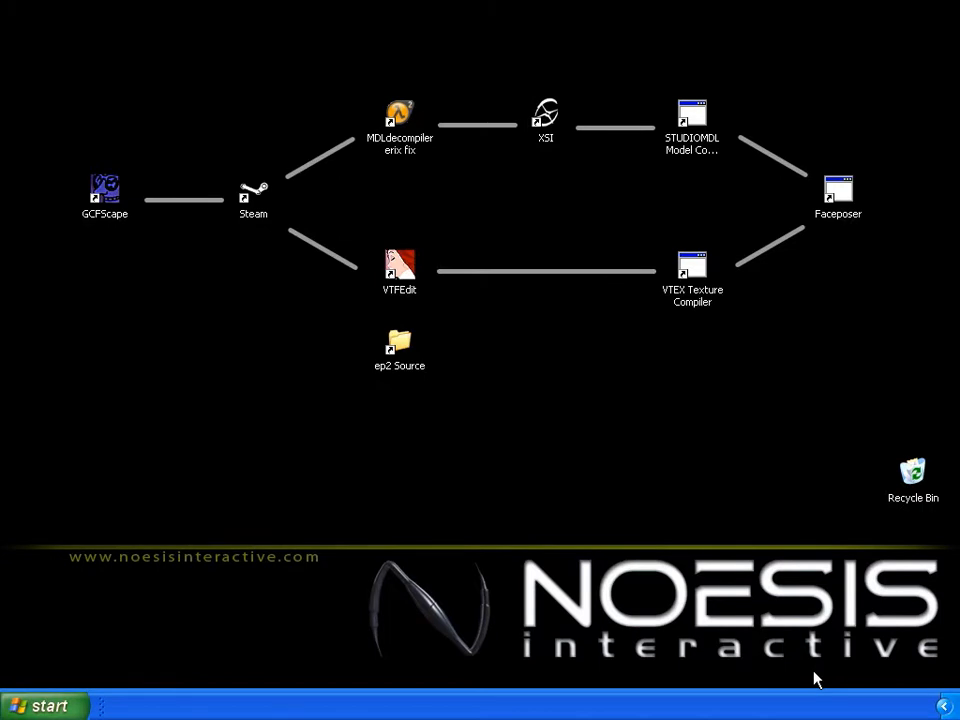
In VTFEdit, set up a folder conversion with ep2 source\GCF Files as input and materialsrc\male02 as output.
{"action": "double_click", "coordinate": [407, 283]}
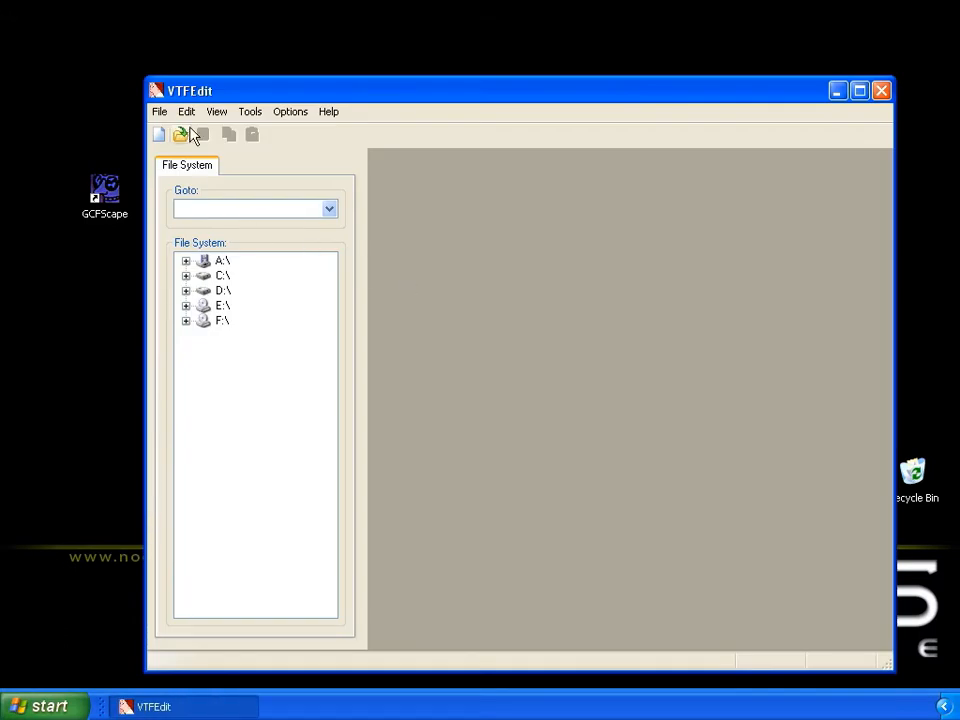
{"action": "left_click", "coordinate": [243, 116]}
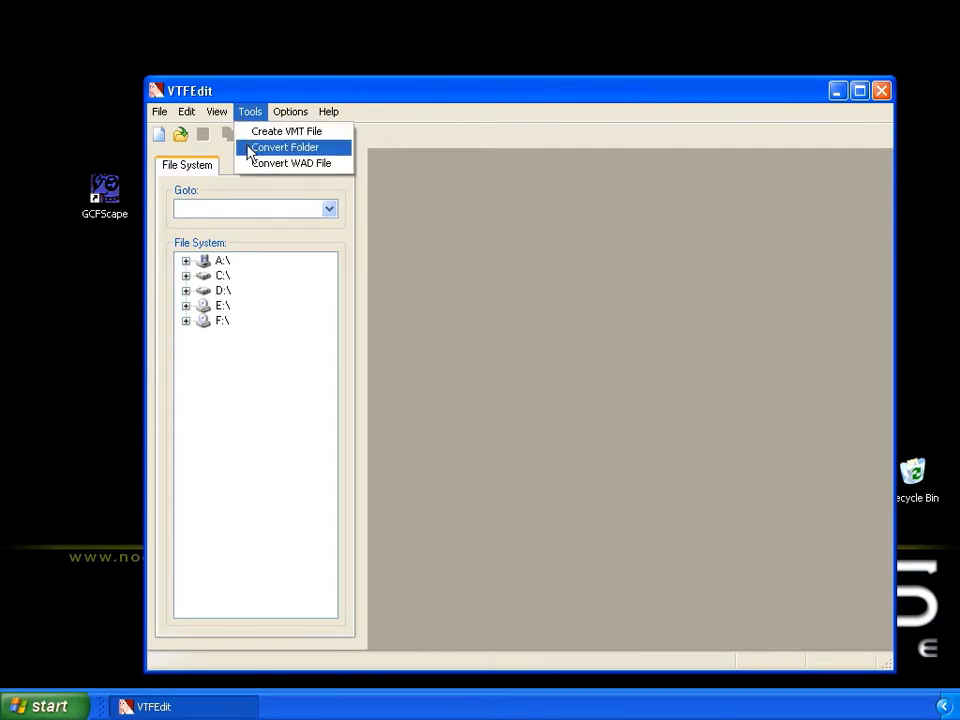
{"action": "left_click", "coordinate": [250, 150]}
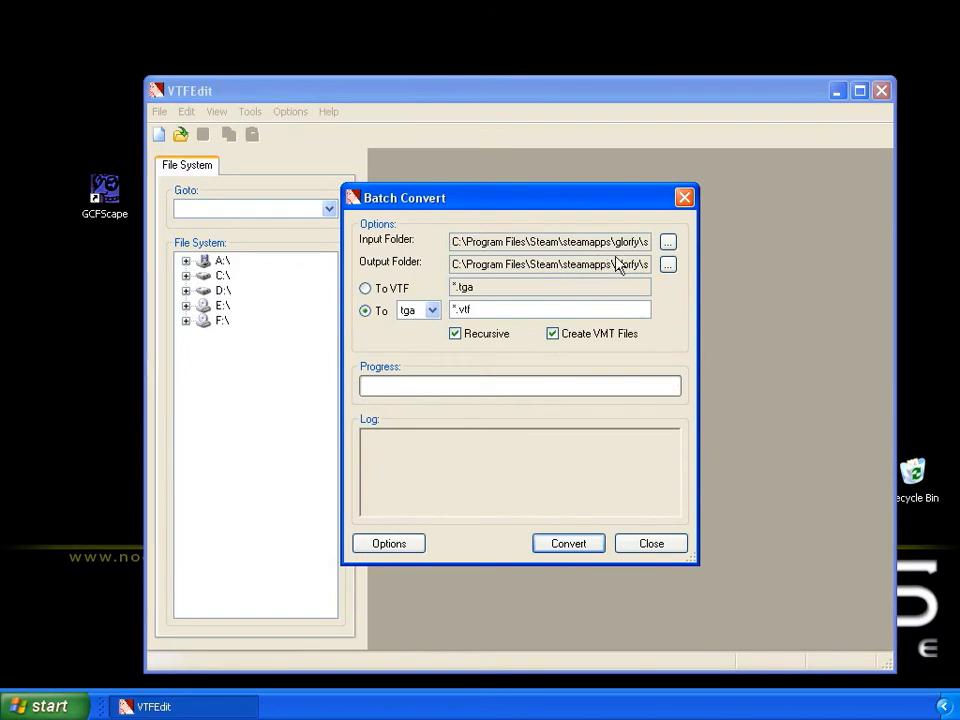
{"action": "left_click", "coordinate": [668, 246]}
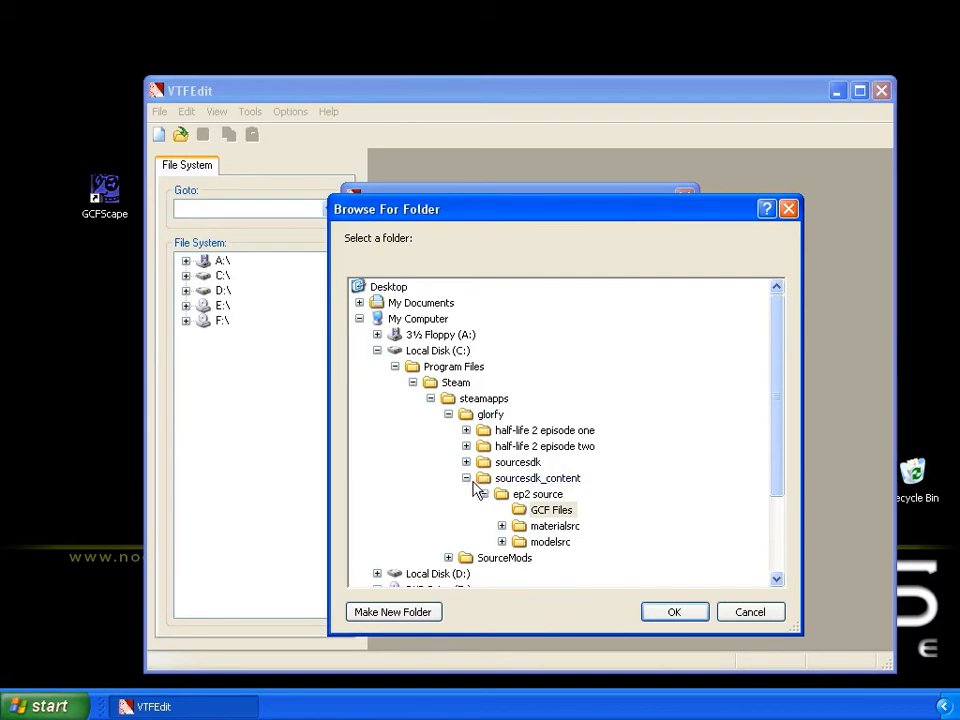
{"action": "left_click", "coordinate": [688, 614]}
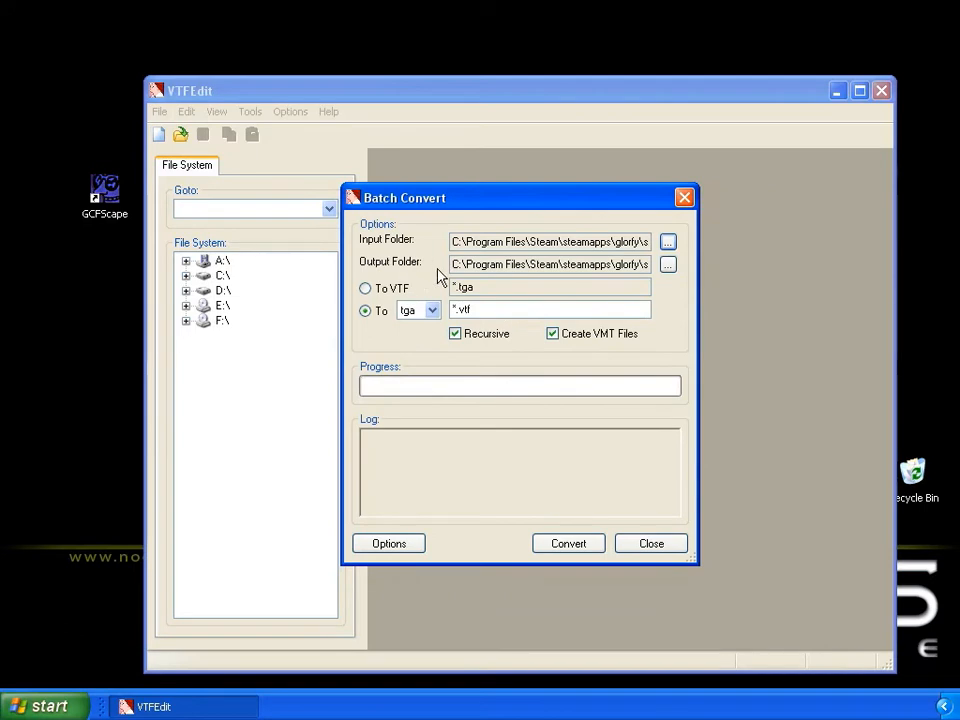
{"action": "left_click", "coordinate": [668, 264]}
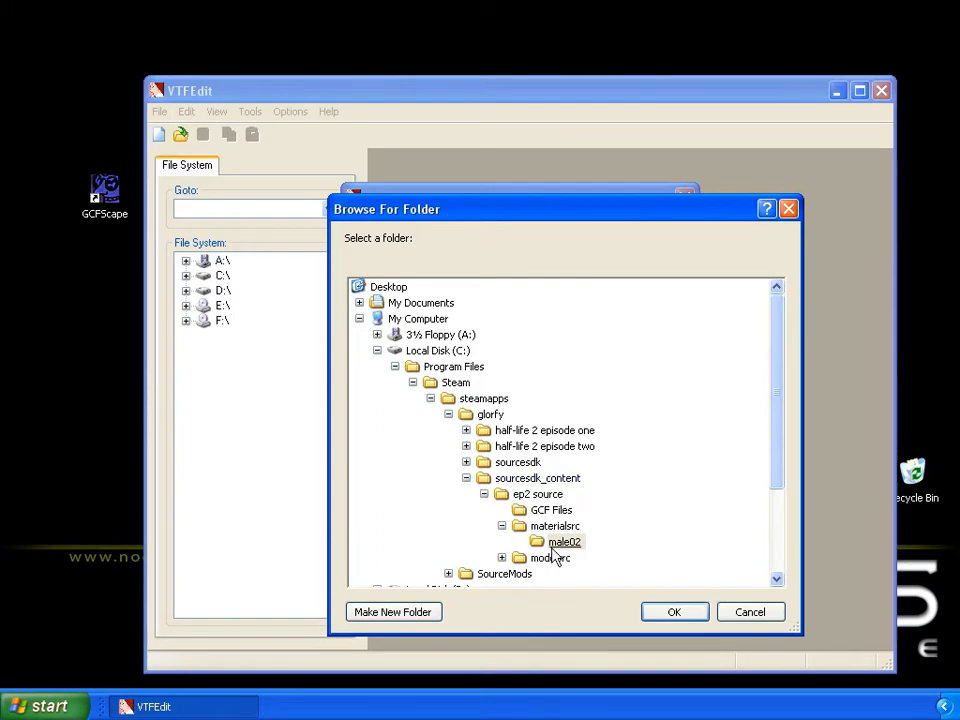
{"action": "left_click", "coordinate": [673, 612]}
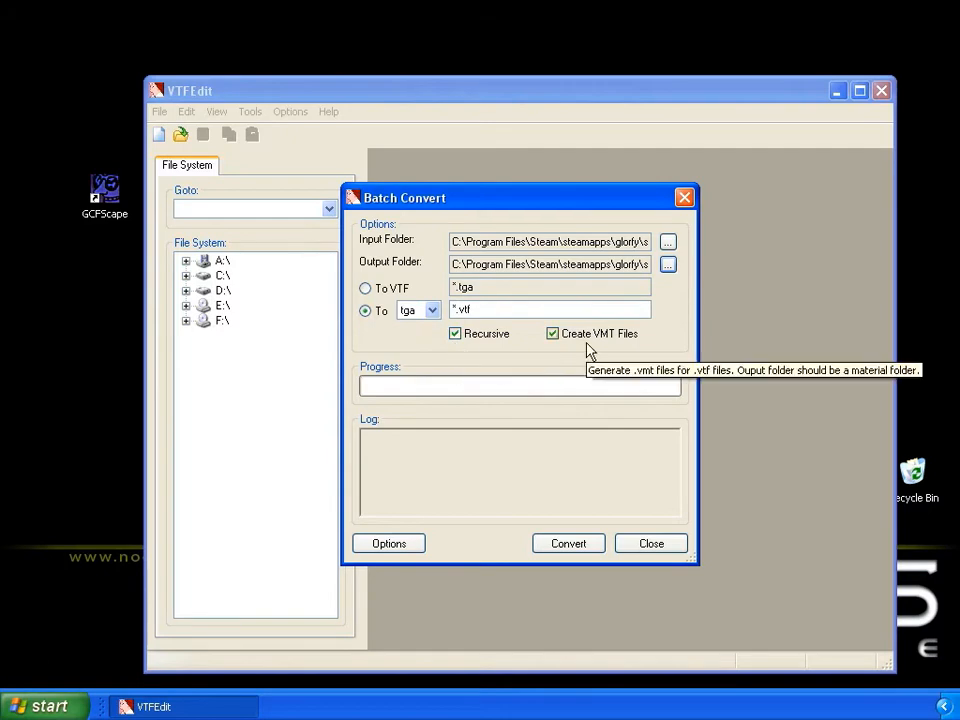
Run the batch conversion of the VTF files to TGA and close VTFEdit.
{"action": "left_click", "coordinate": [566, 553]}
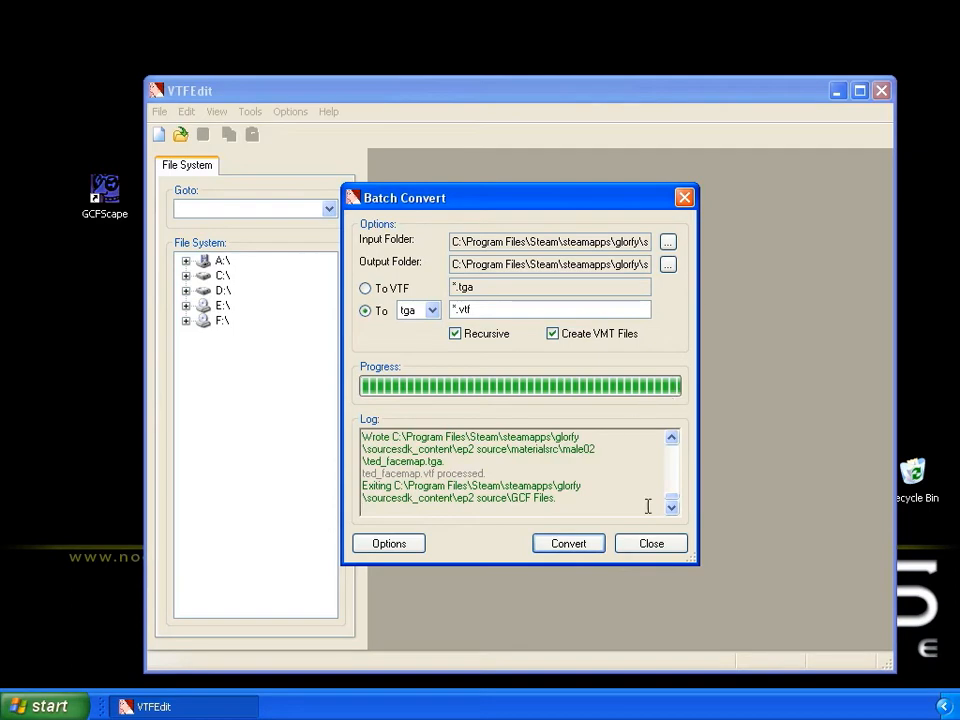
{"action": "left_click", "coordinate": [651, 545]}
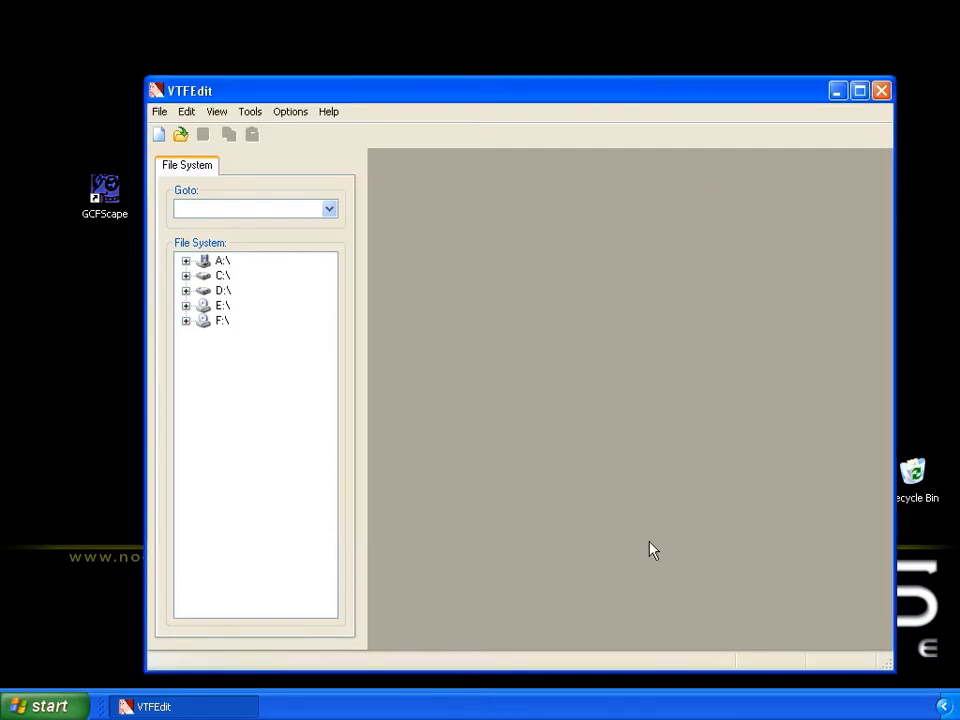
{"action": "left_click", "coordinate": [881, 93]}
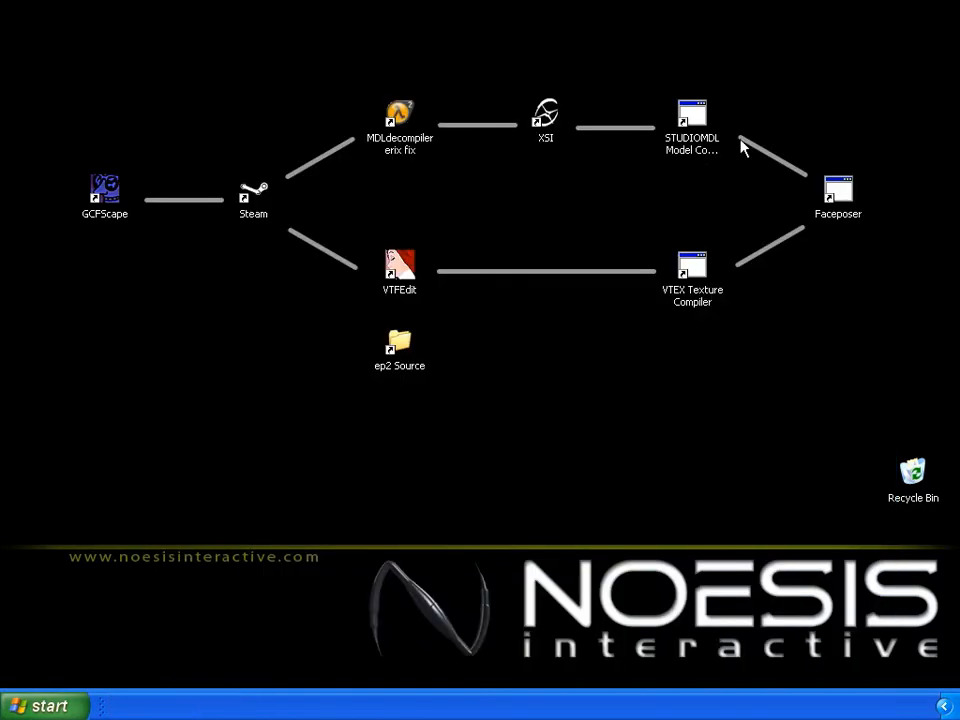
Open the male02 folder inside ep2 source\materialsrc to check the converted TGA textures.
{"action": "double_click", "coordinate": [400, 352]}
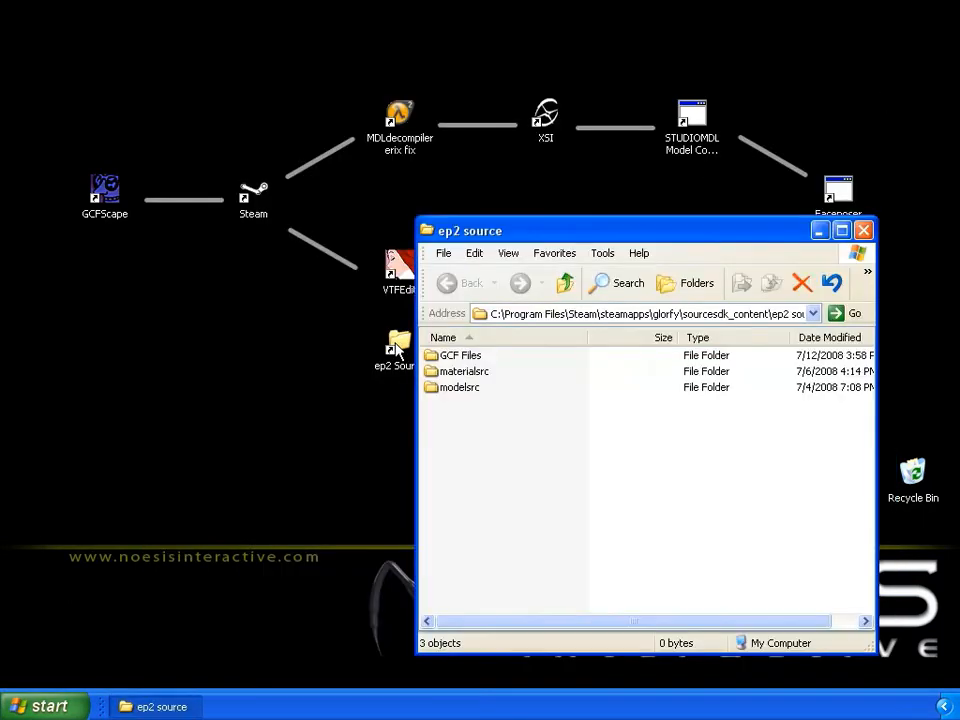
{"action": "double_click", "coordinate": [465, 372]}
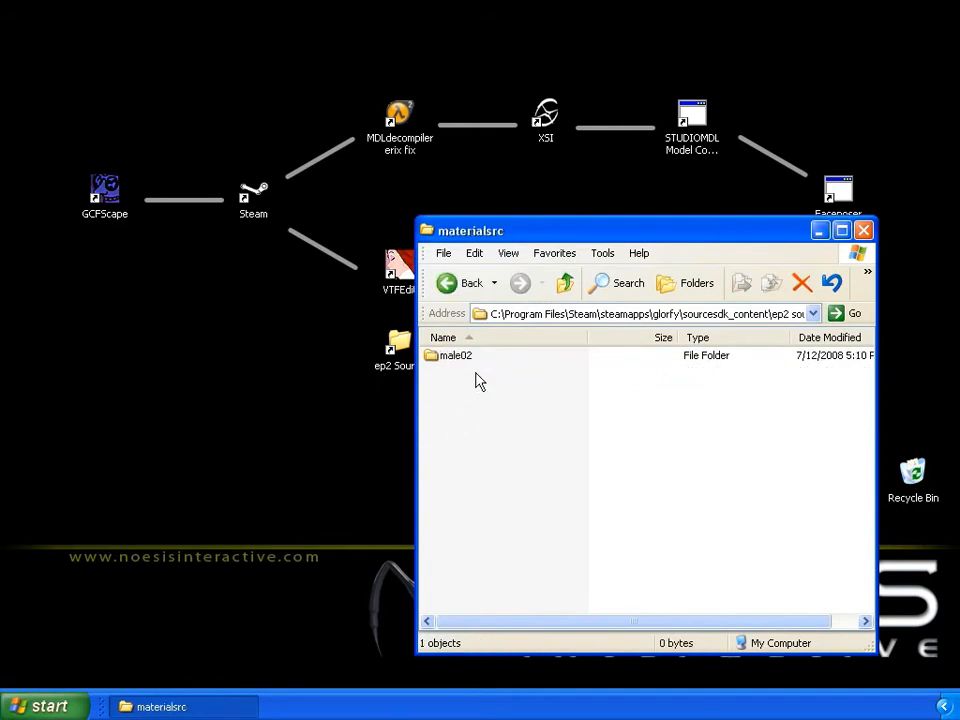
{"action": "double_click", "coordinate": [462, 362]}
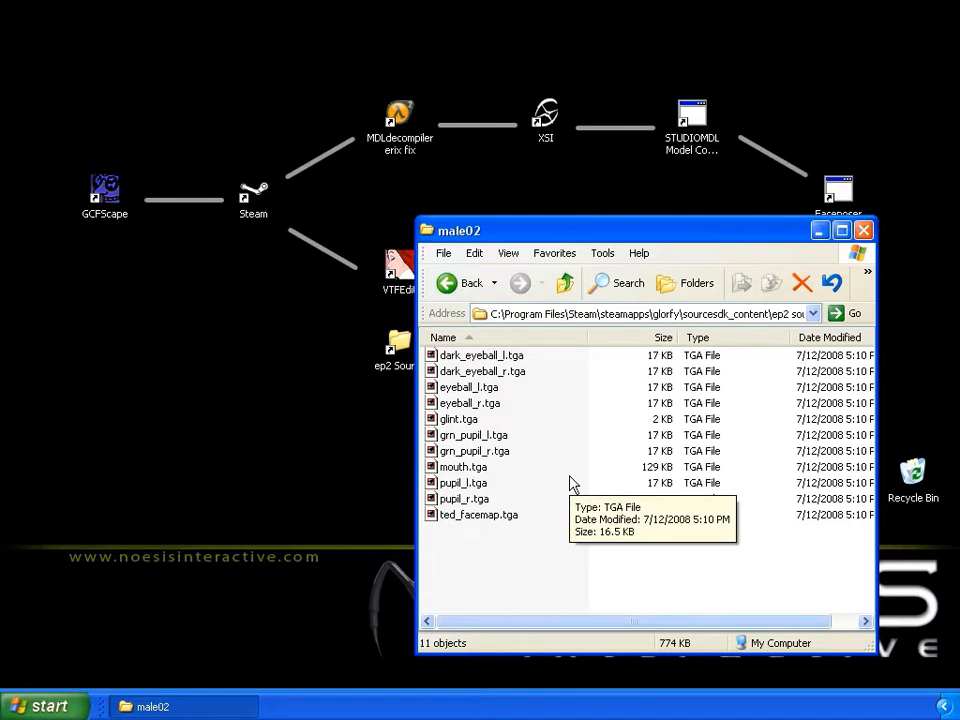
Open male_02_reference.smd from the ep2 source\modelsrc\male02 folder in TextPad.
{"action": "left_click", "coordinate": [864, 232]}
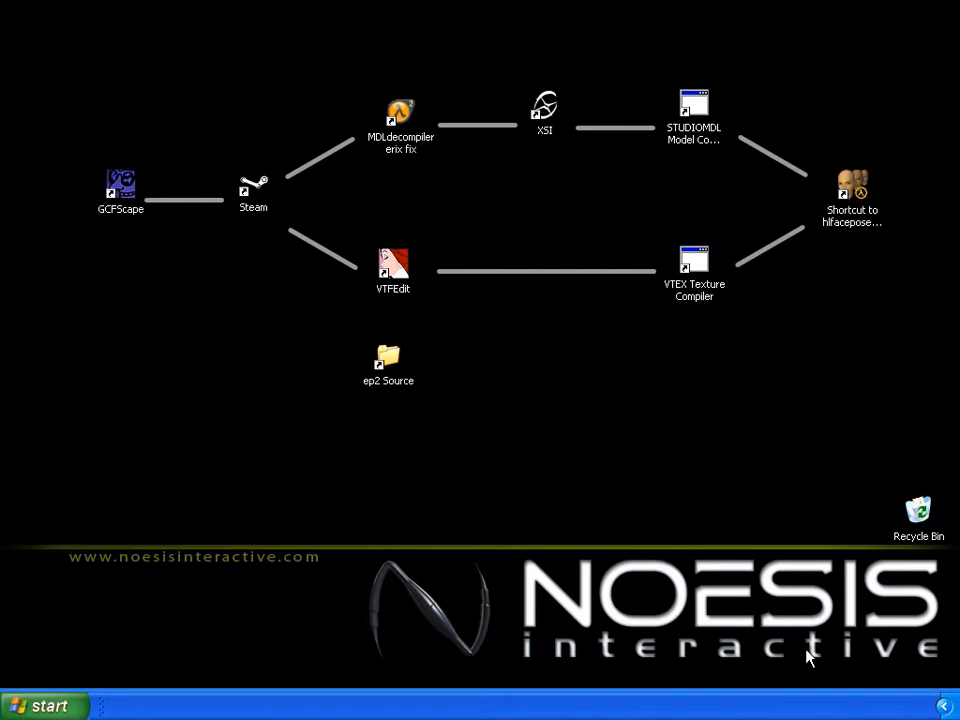
{"action": "double_click", "coordinate": [396, 361]}
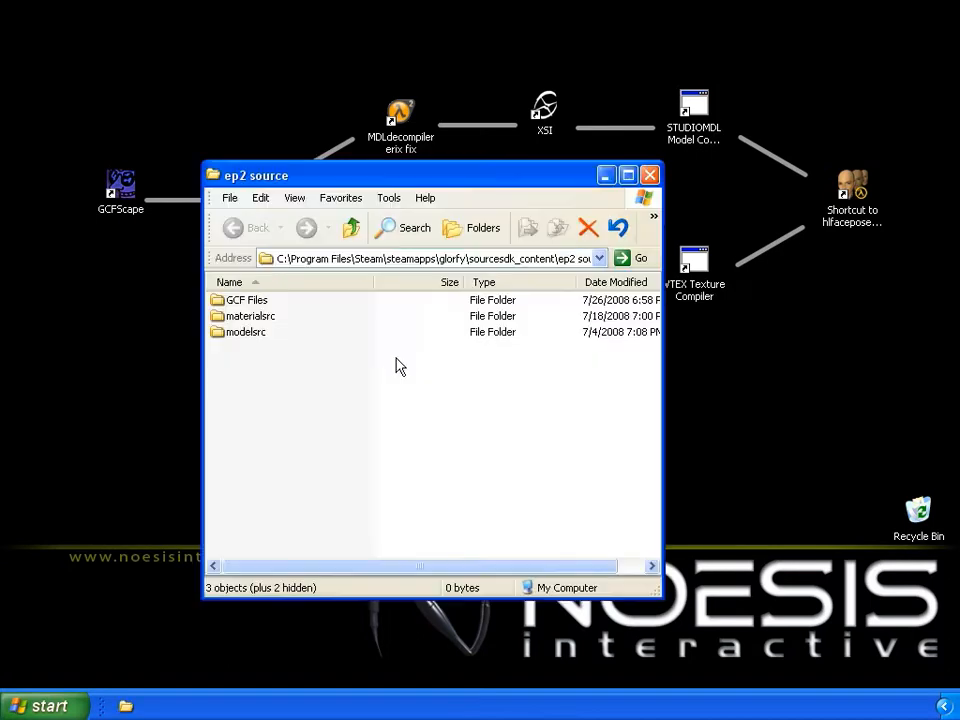
{"action": "double_click", "coordinate": [254, 336]}
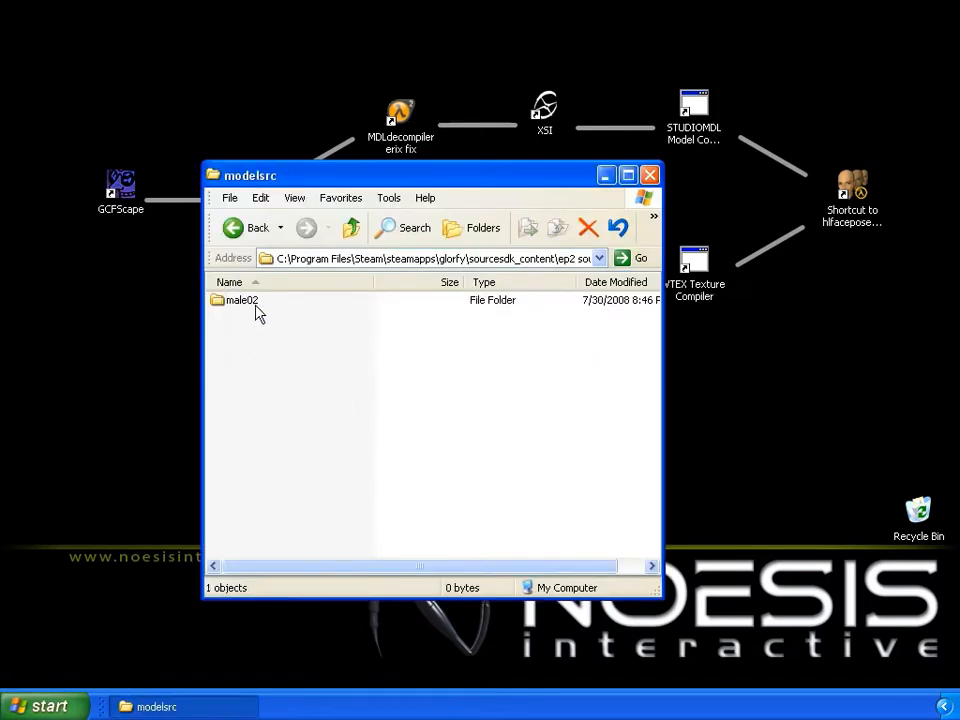
{"action": "double_click", "coordinate": [255, 304]}
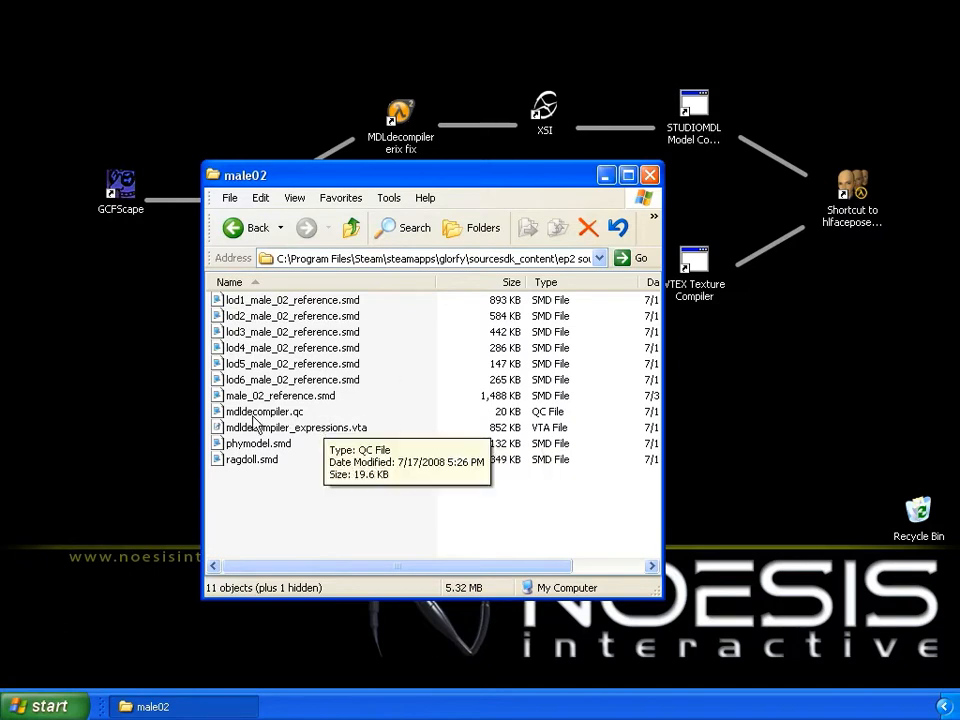
{"action": "left_click", "coordinate": [328, 400]}
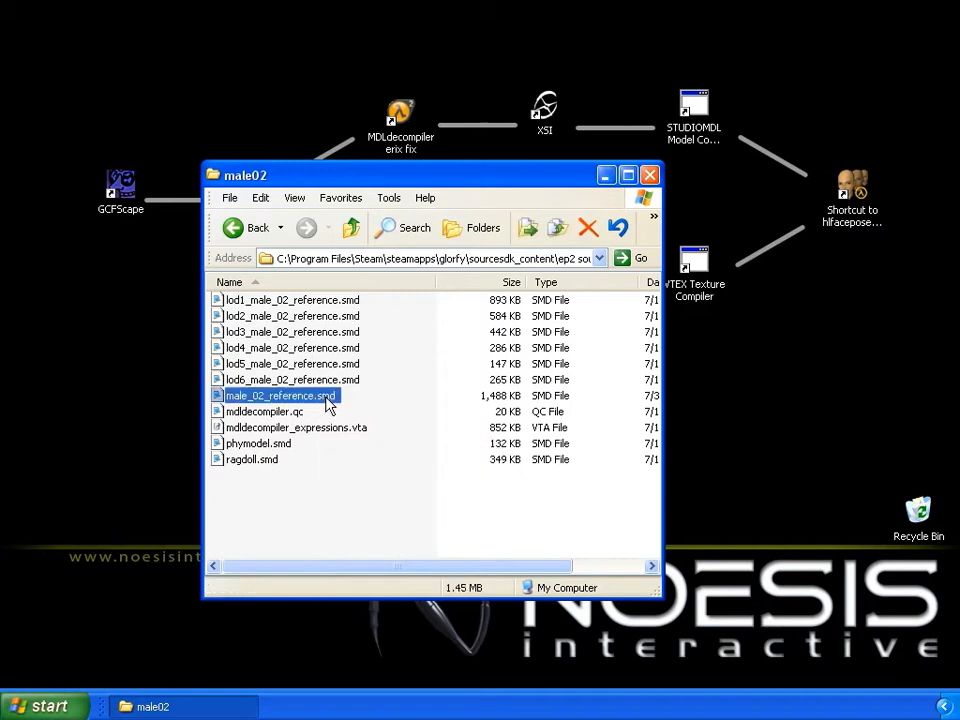
{"action": "right_click", "coordinate": [328, 399]}
{"action": "mouse_move", "coordinate": [429, 476]}
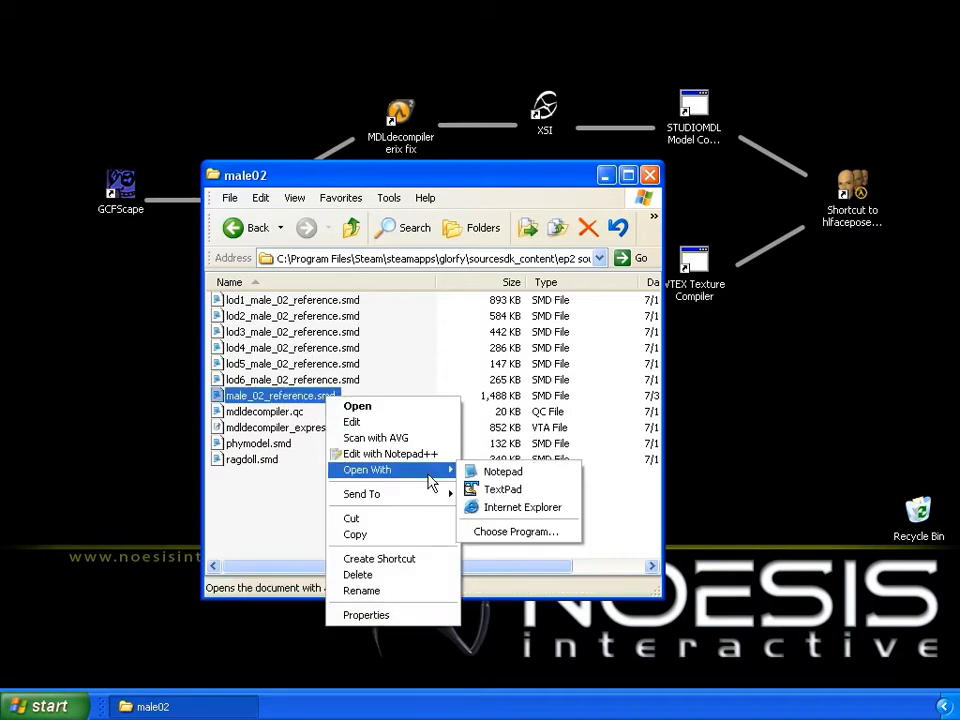
{"action": "left_click", "coordinate": [467, 488]}
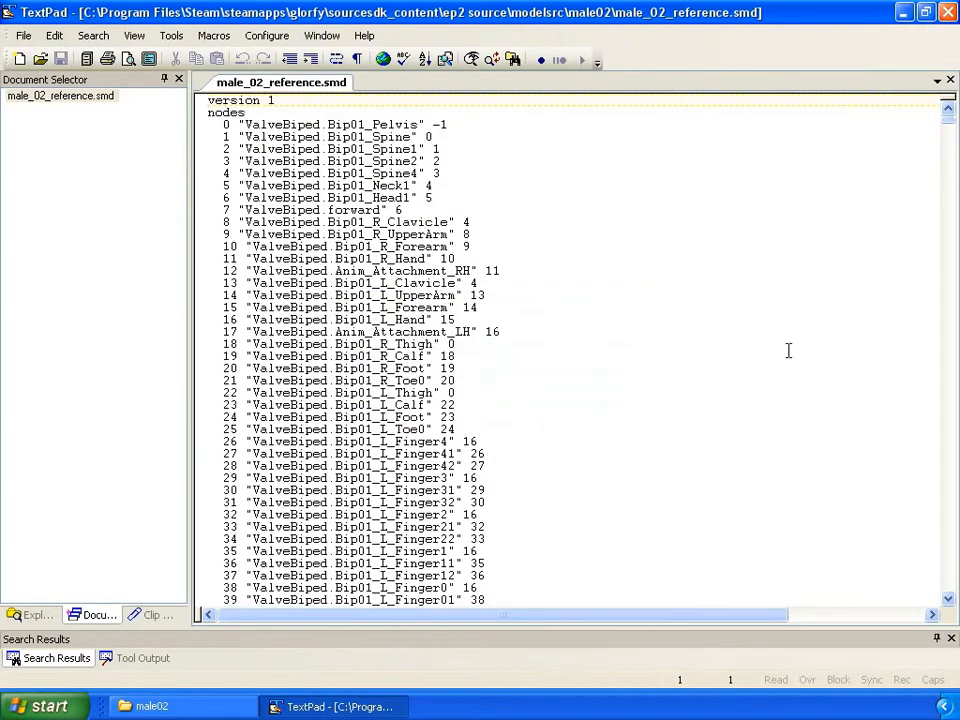
Replace every .bmp texture extension with .tga throughout male_02_reference.smd.
{"action": "left_click_drag", "start_coordinate": [950, 118], "coordinate": [950, 127]}
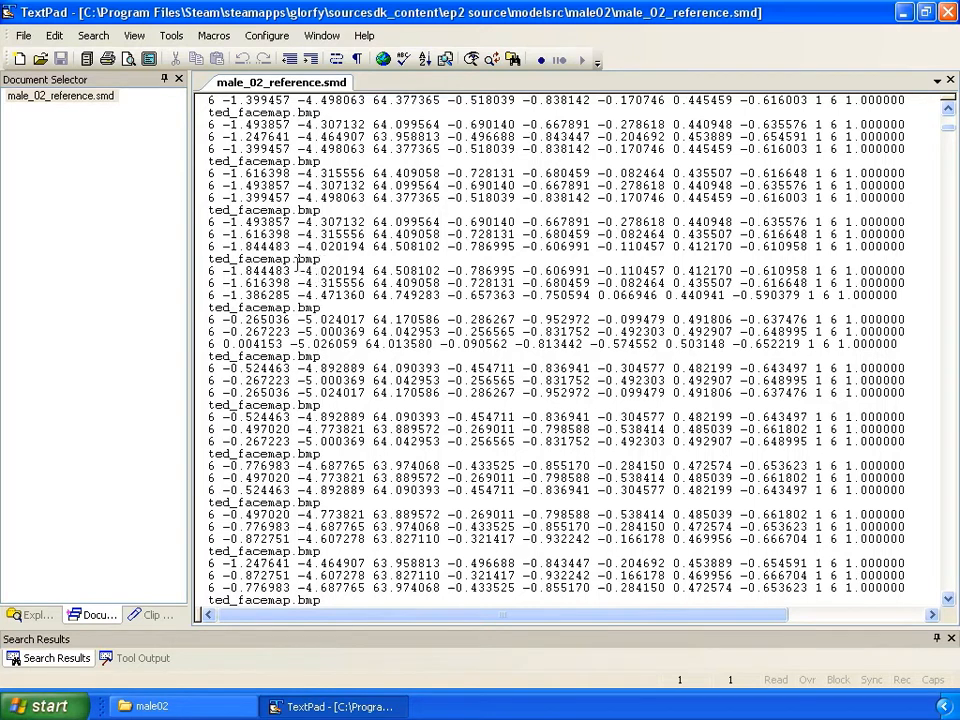
{"action": "left_click", "coordinate": [93, 36]}
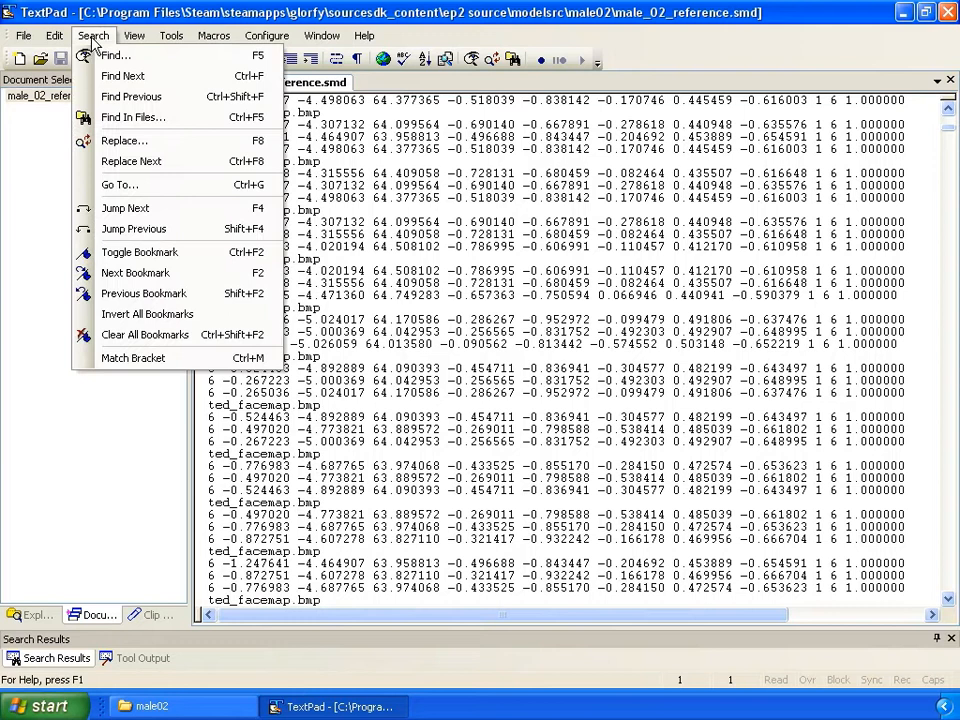
{"action": "left_click", "coordinate": [140, 143]}
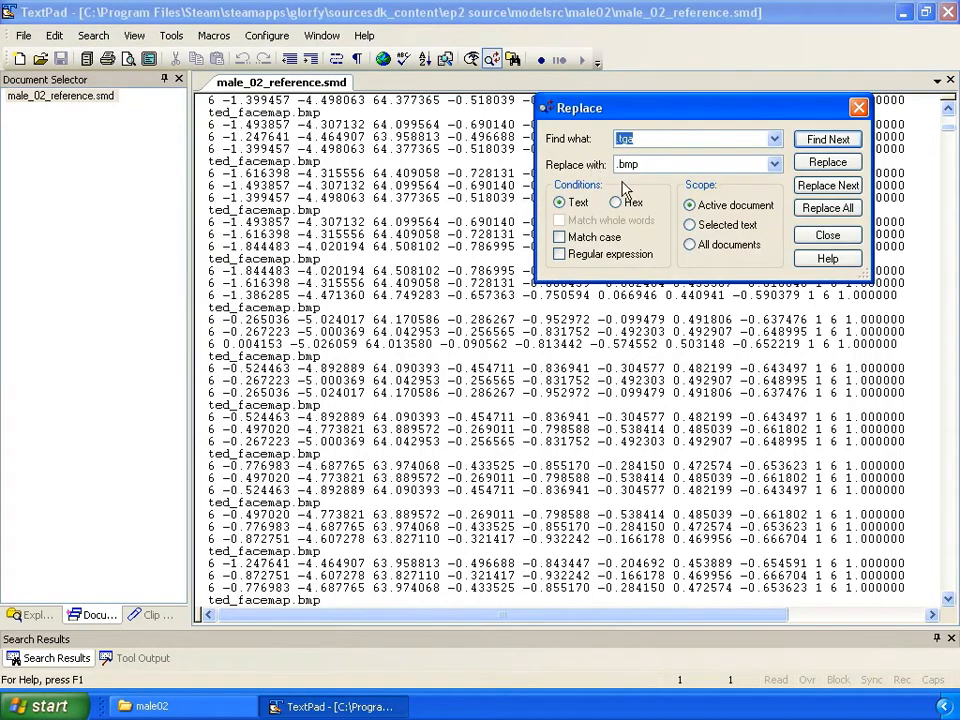
{"action": "type", "text": ".bmp"}
{"action": "type", "text": ".tg"}
{"action": "type", "text": "a"}
{"action": "left_click", "coordinate": [827, 210]}
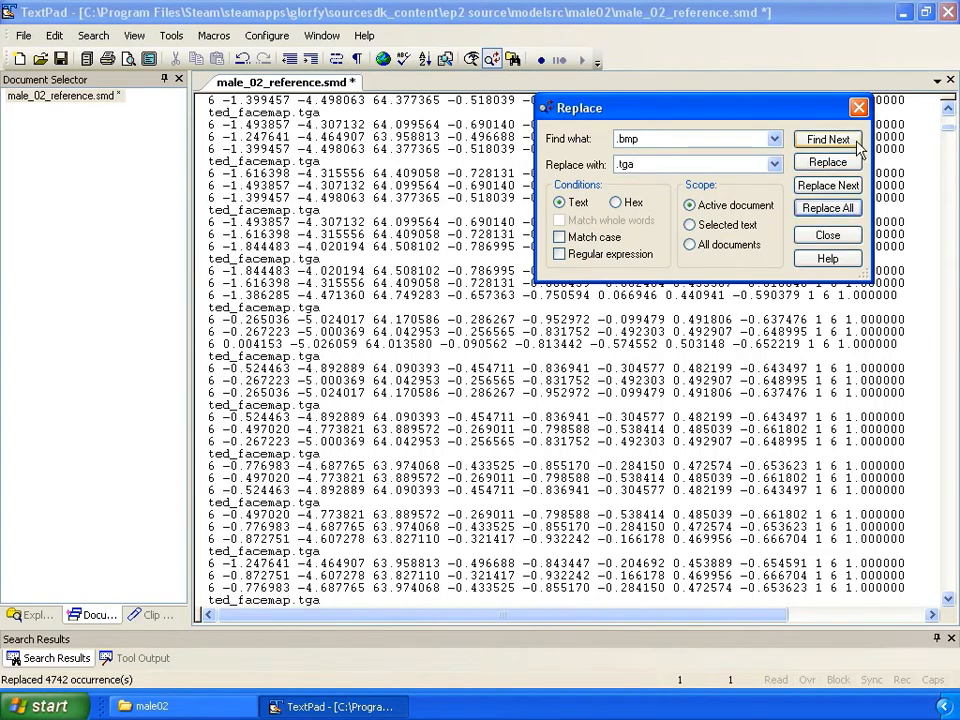
{"action": "left_click", "coordinate": [858, 107]}
Save male_02_reference.smd, close TextPad and minimize the male02 folder window.
{"action": "left_click", "coordinate": [20, 42]}
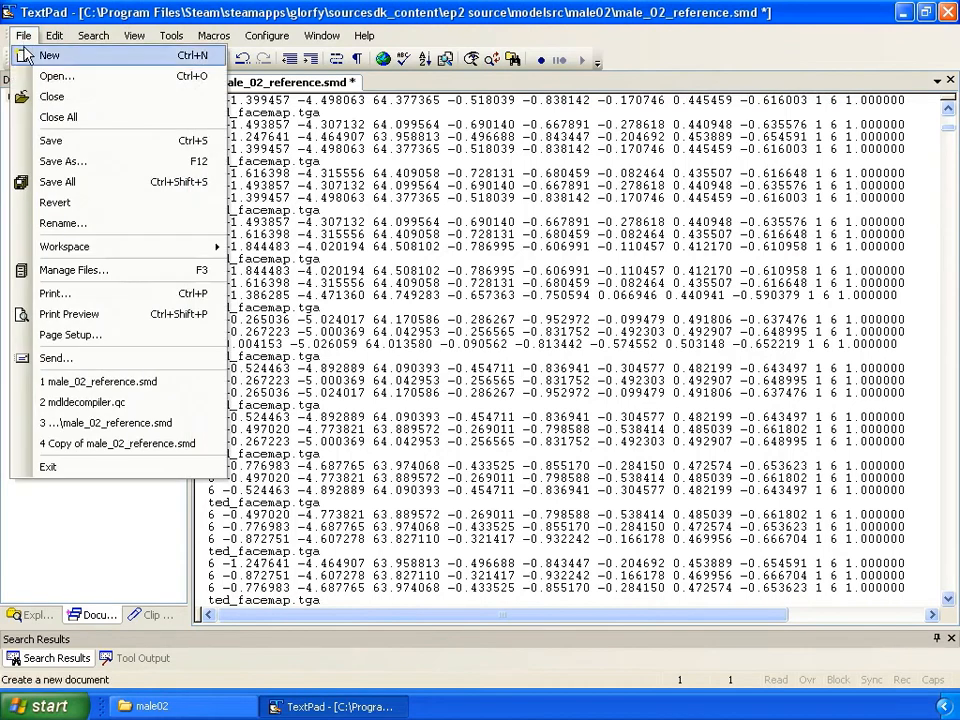
{"action": "left_click", "coordinate": [68, 140]}
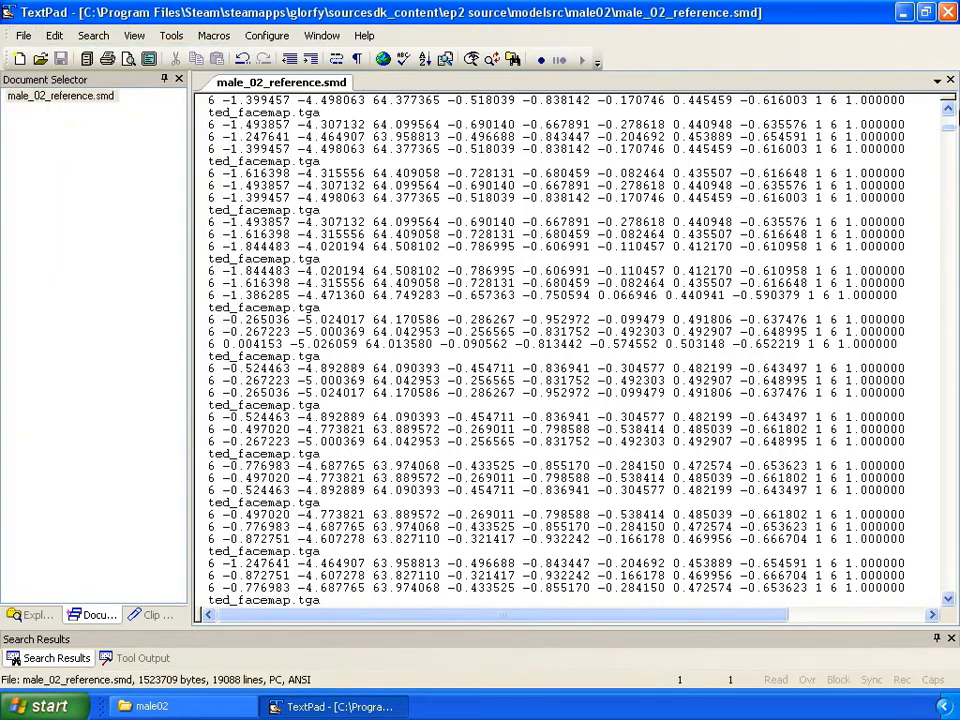
{"action": "left_click", "coordinate": [949, 12]}
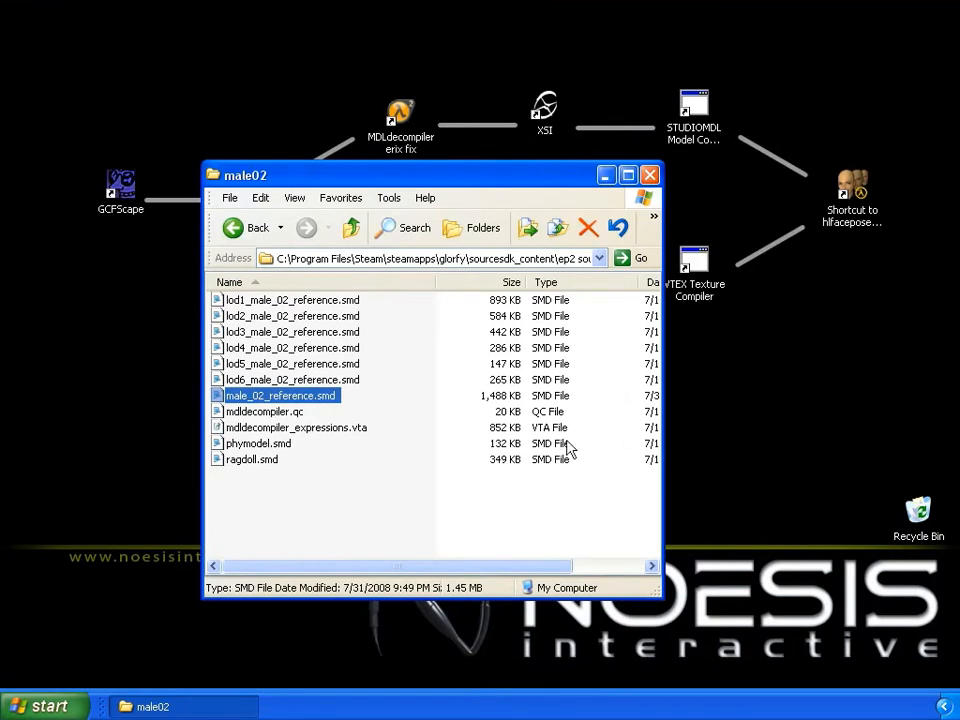
{"action": "left_click", "coordinate": [606, 182]}
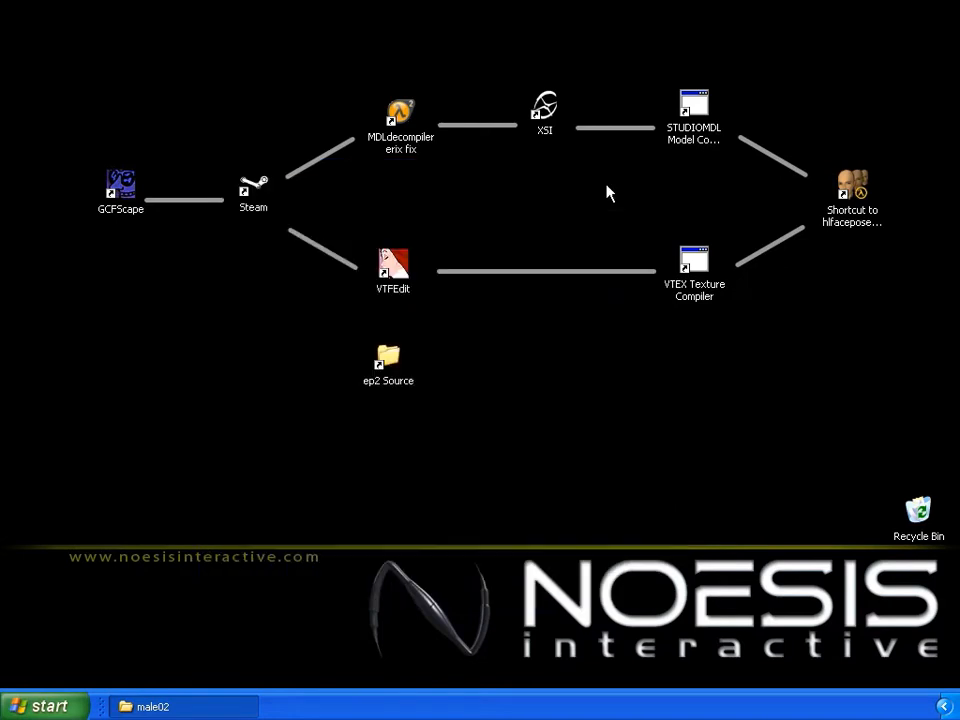
Launch XSI, dismiss the Netview window and start a ValveSource SMD import.
{"action": "double_click", "coordinate": [543, 112]}
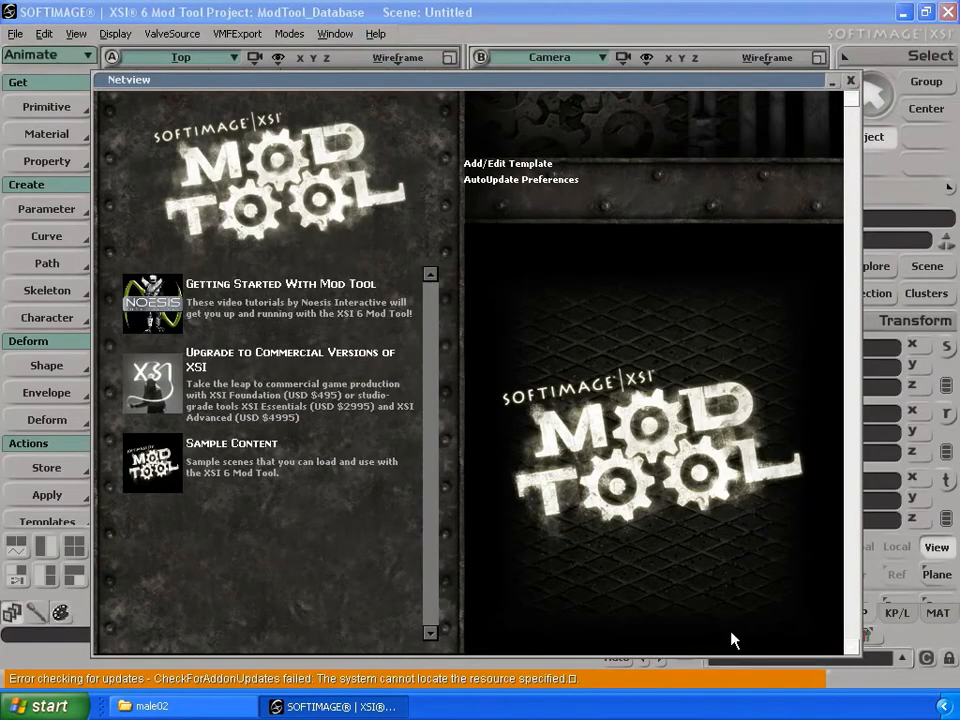
{"action": "left_click", "coordinate": [850, 80]}
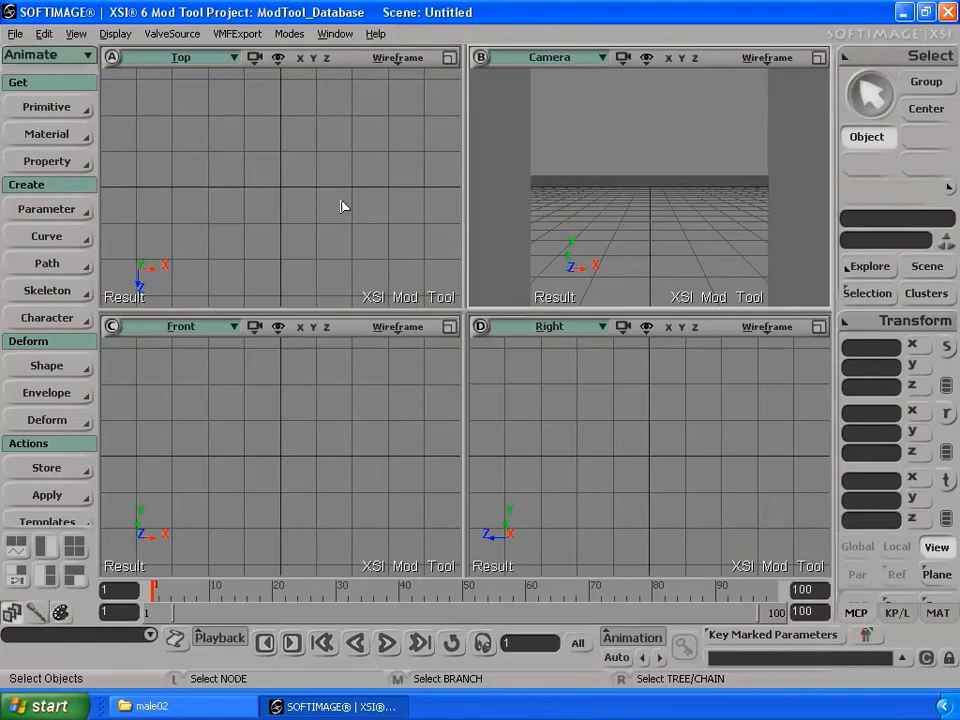
{"action": "left_click", "coordinate": [171, 40]}
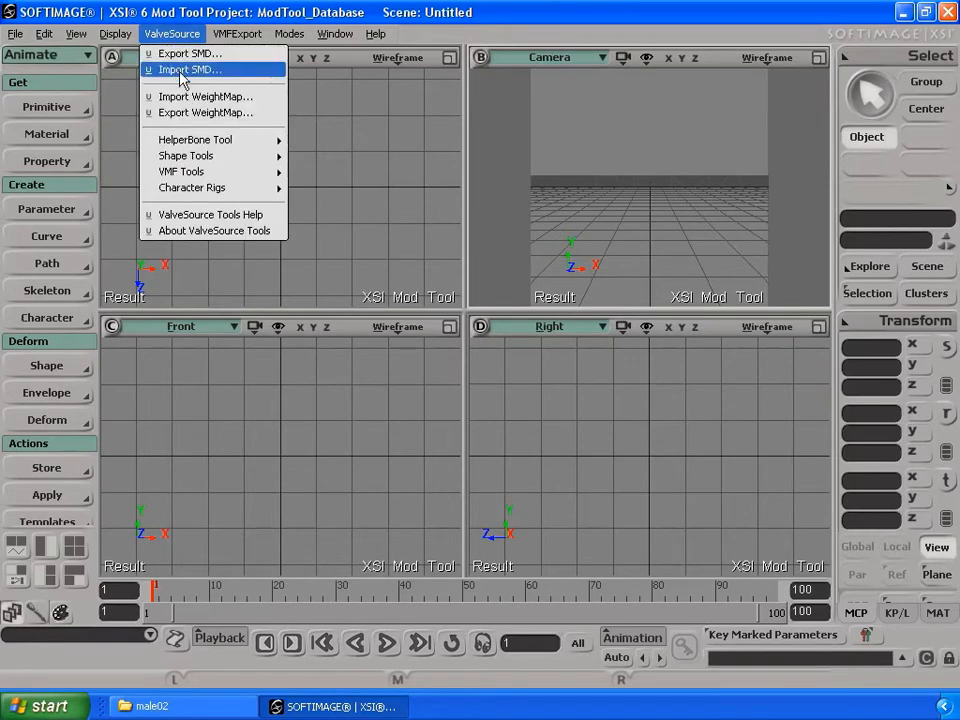
{"action": "left_click", "coordinate": [183, 70]}
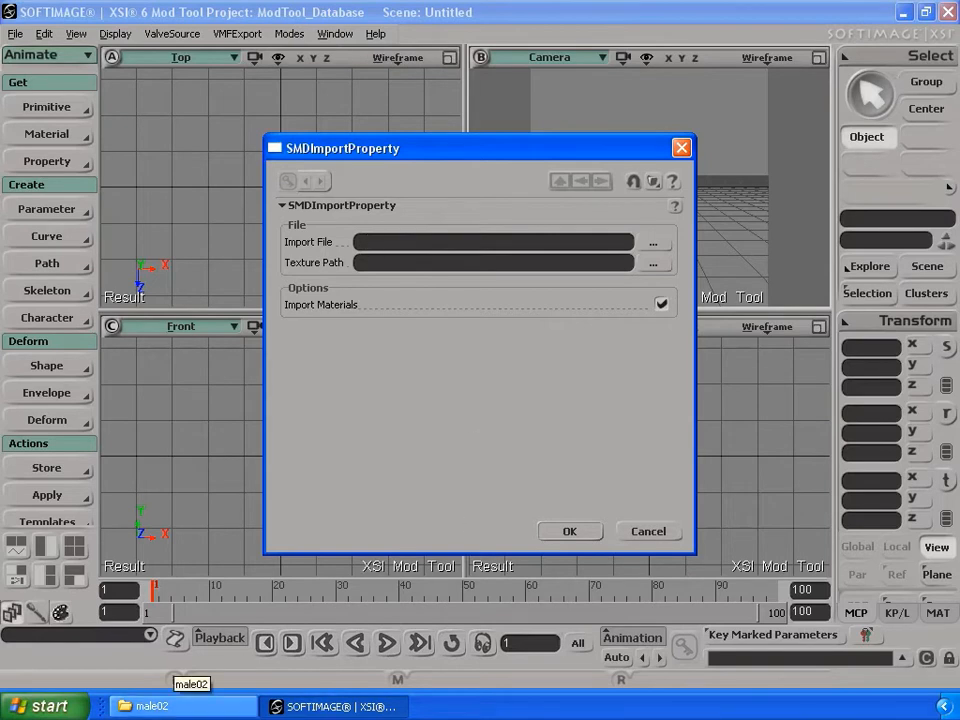
Choose male_02_reference.smd from ep2 source\modelsrc\male02 as the import file, using the folder path copied from Explorer.
{"action": "left_click", "coordinate": [175, 705]}
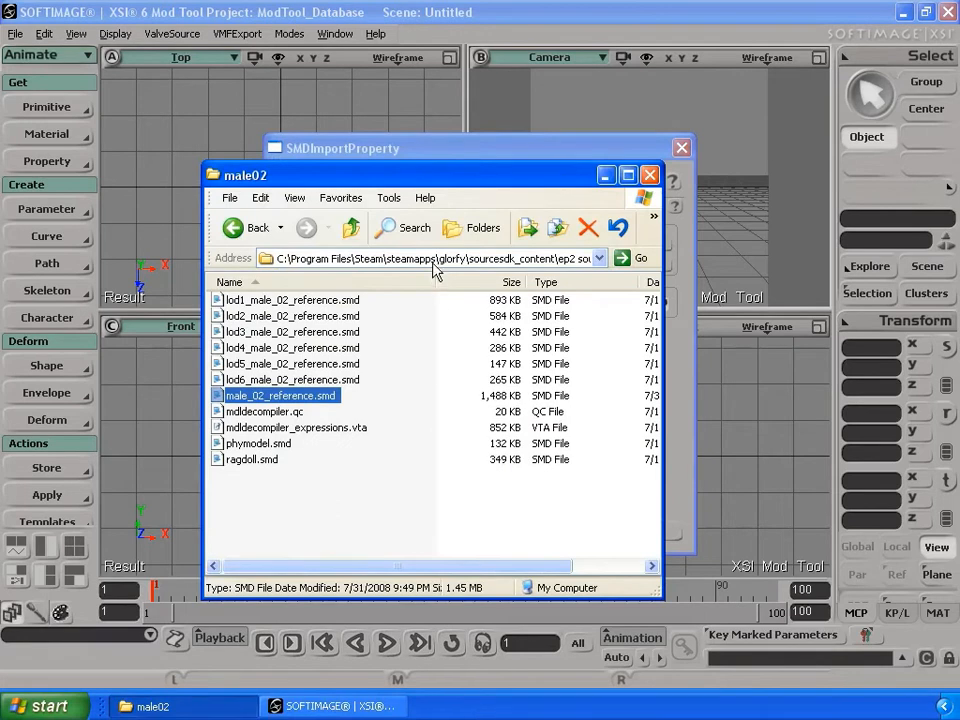
{"action": "left_click", "coordinate": [432, 258]}
{"action": "key", "text": "ctrl+c"}
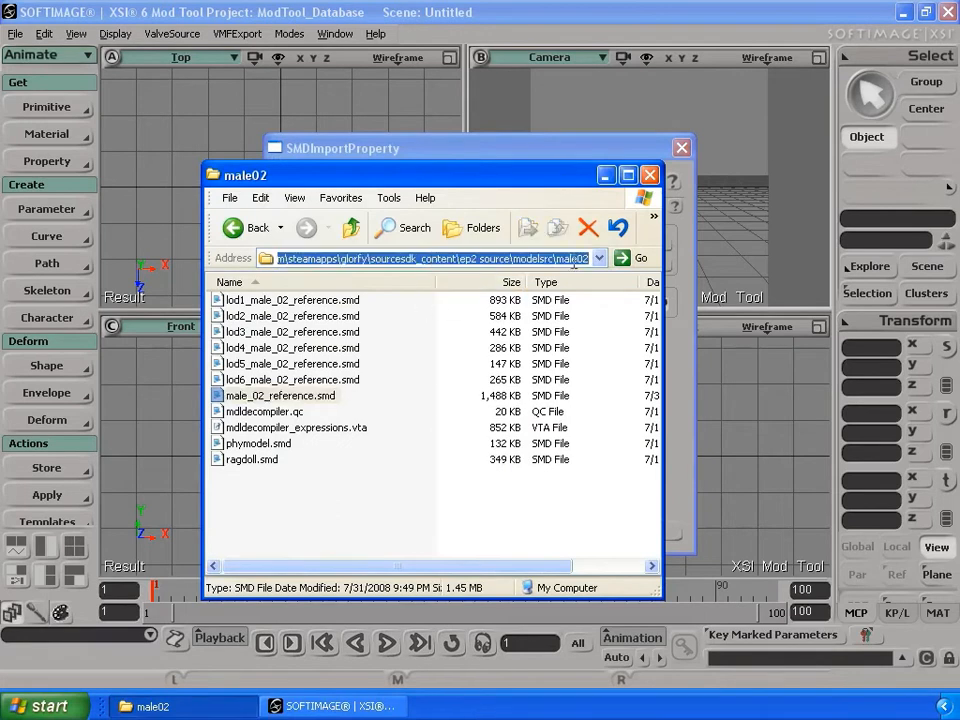
{"action": "left_click", "coordinate": [605, 176]}
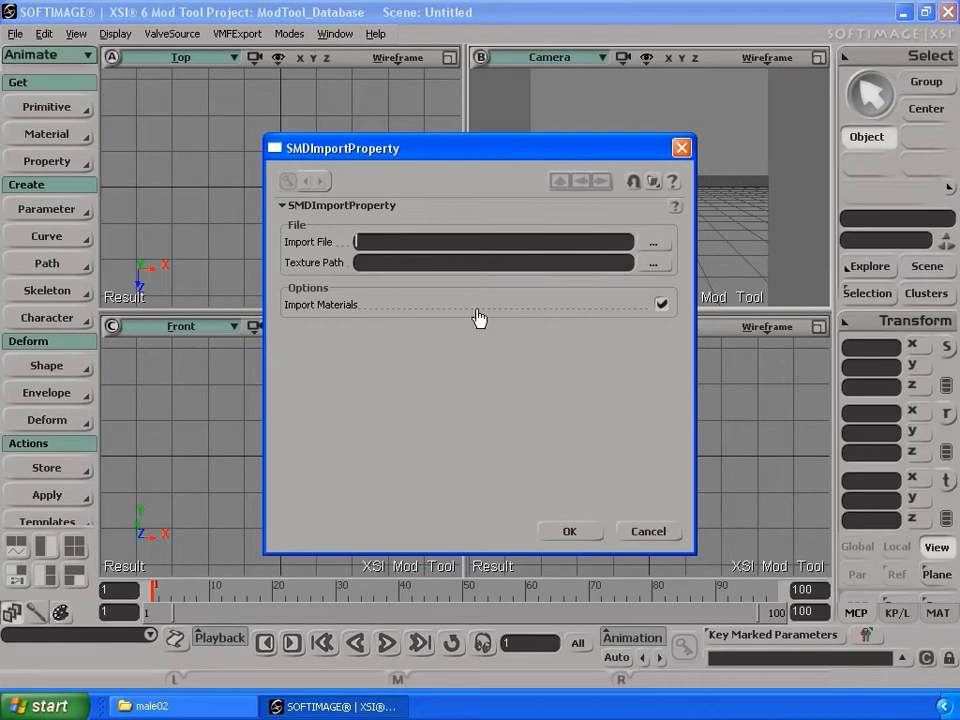
{"action": "key", "text": "ctrl+v"}
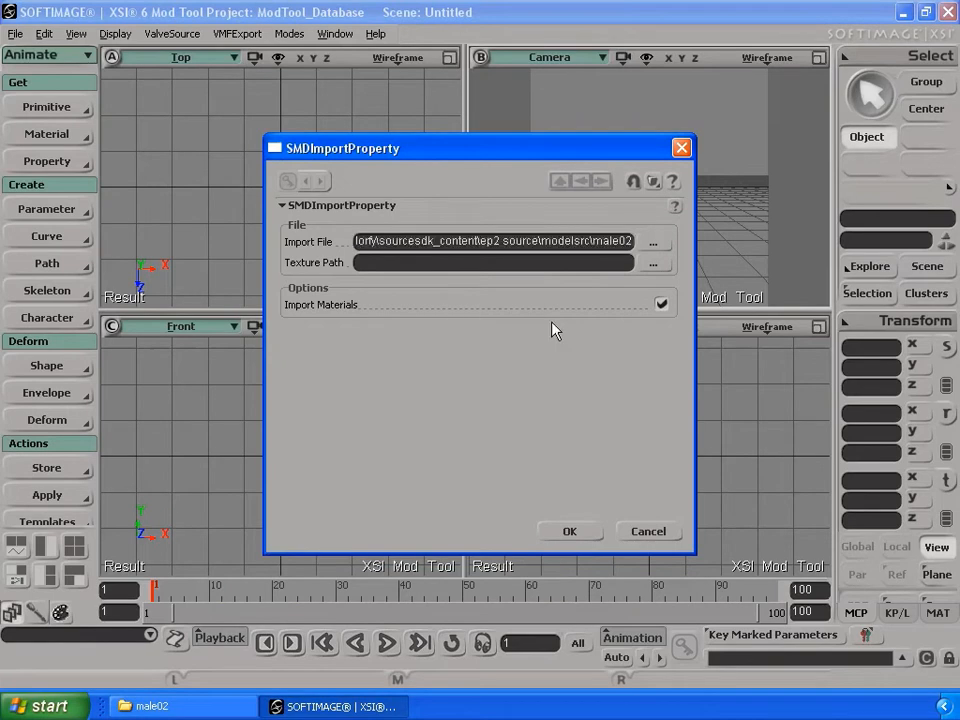
{"action": "left_click", "coordinate": [653, 243]}
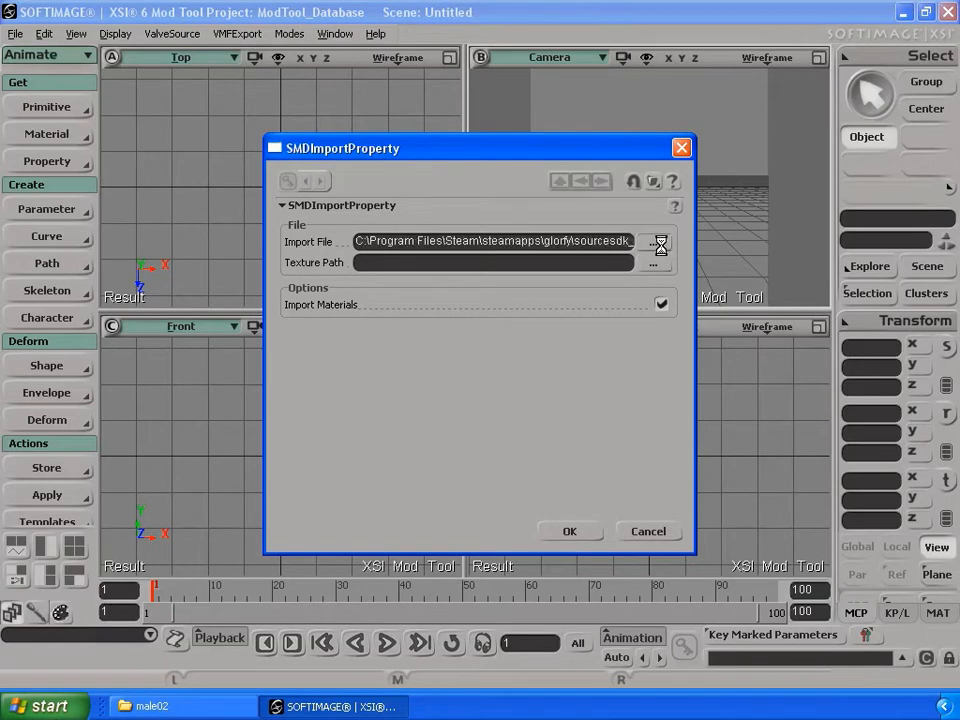
{"action": "double_click", "coordinate": [443, 233]}
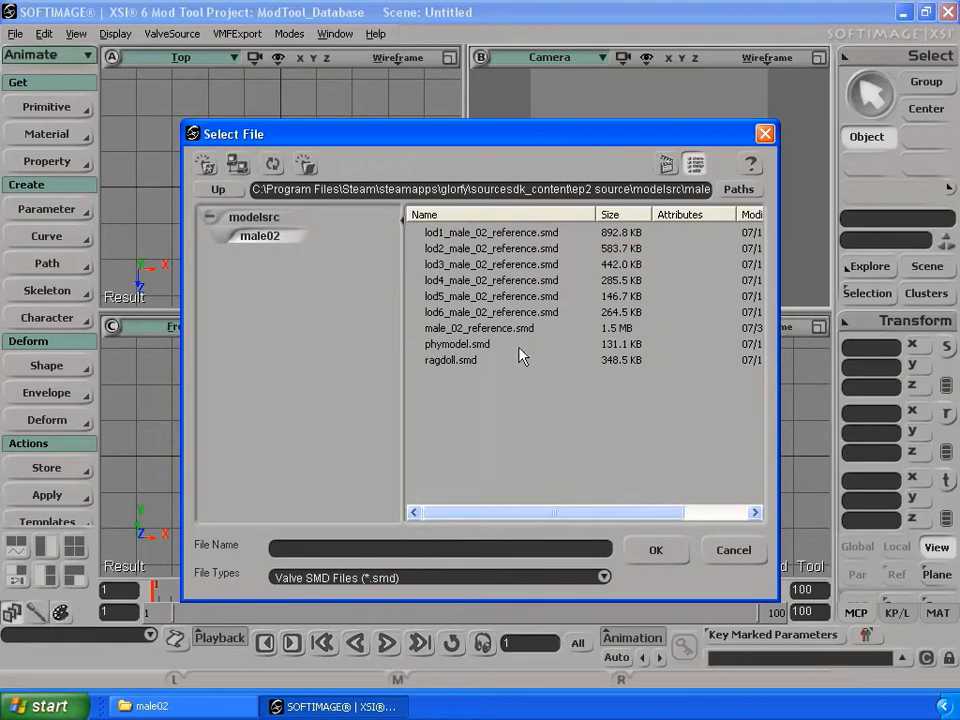
{"action": "left_click", "coordinate": [480, 328]}
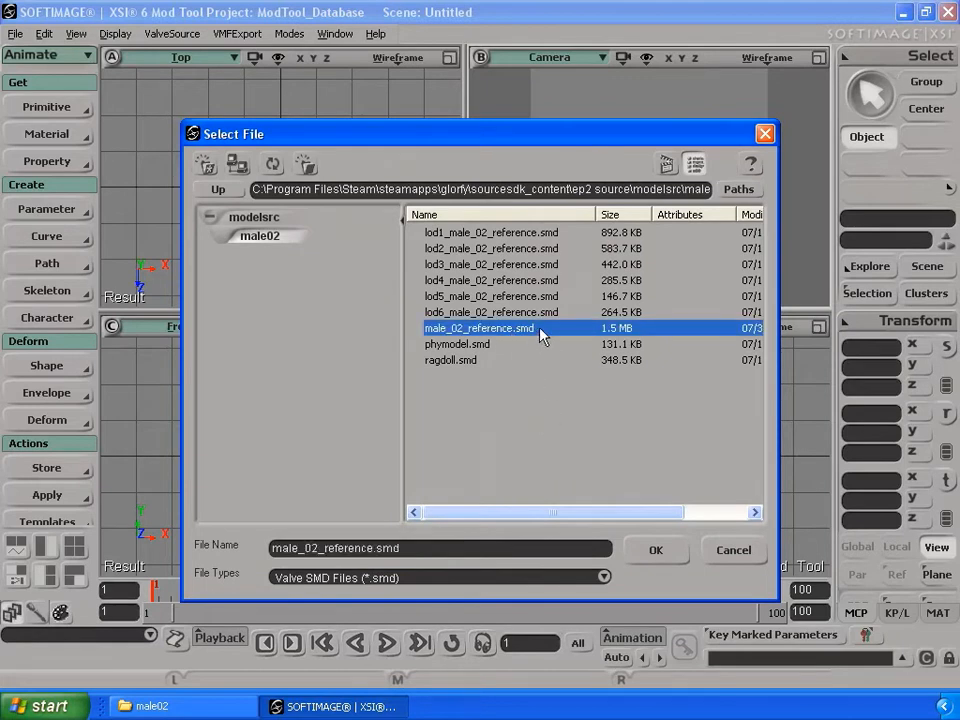
{"action": "left_click", "coordinate": [649, 549]}
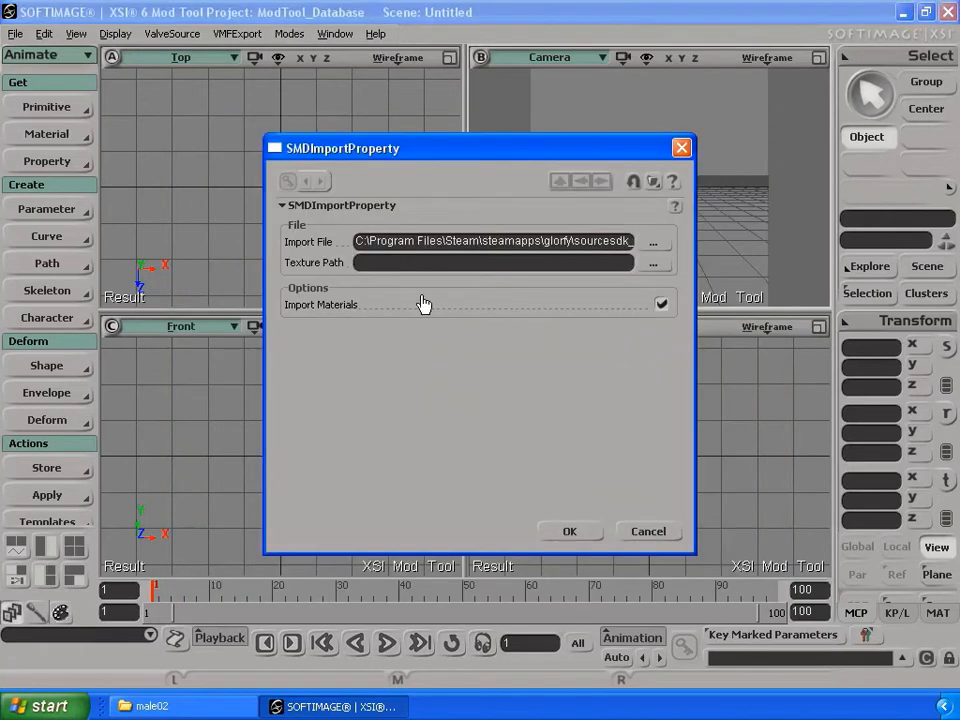
Set the import's texture path to ep2 source\materialsrc\male02 and import the SMD with its materials.
{"action": "key", "text": "ctrl+v"}
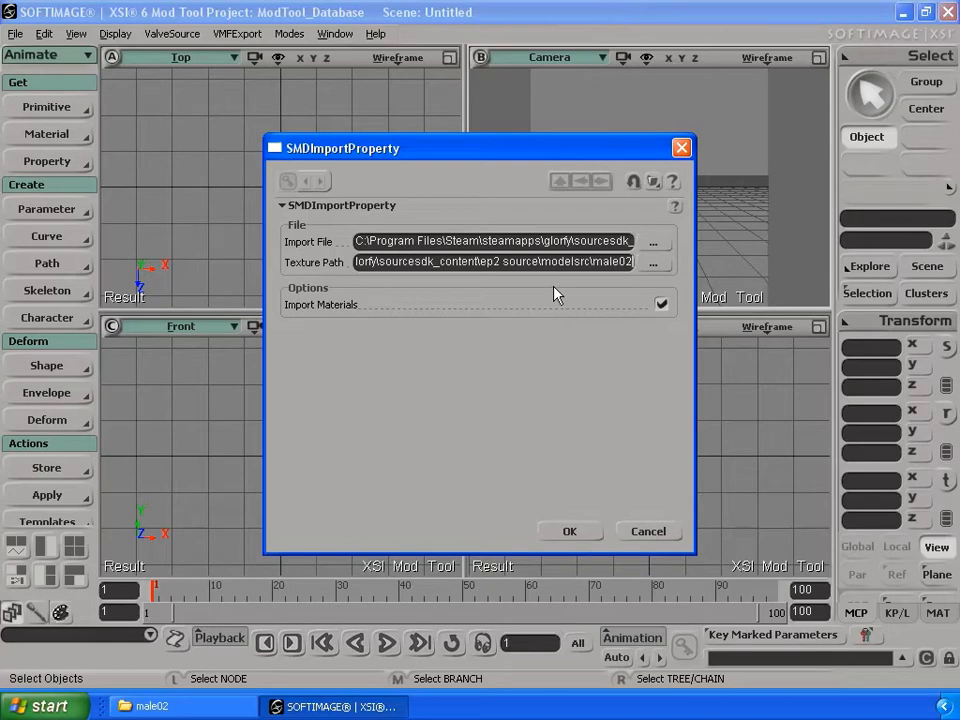
{"action": "left_click", "coordinate": [652, 265]}
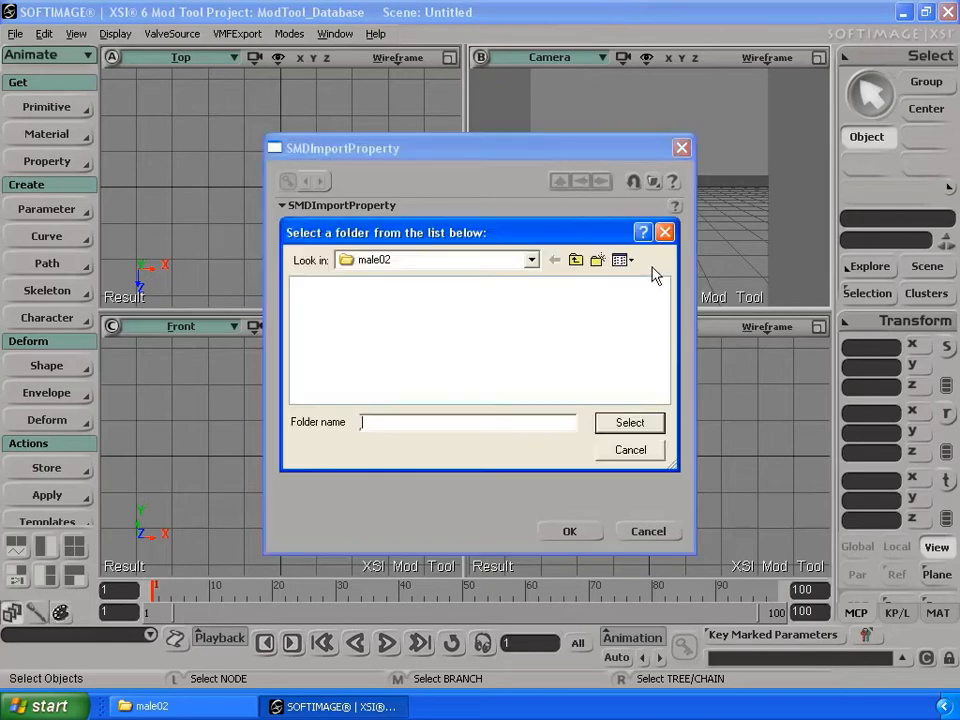
{"action": "left_click", "coordinate": [580, 266]}
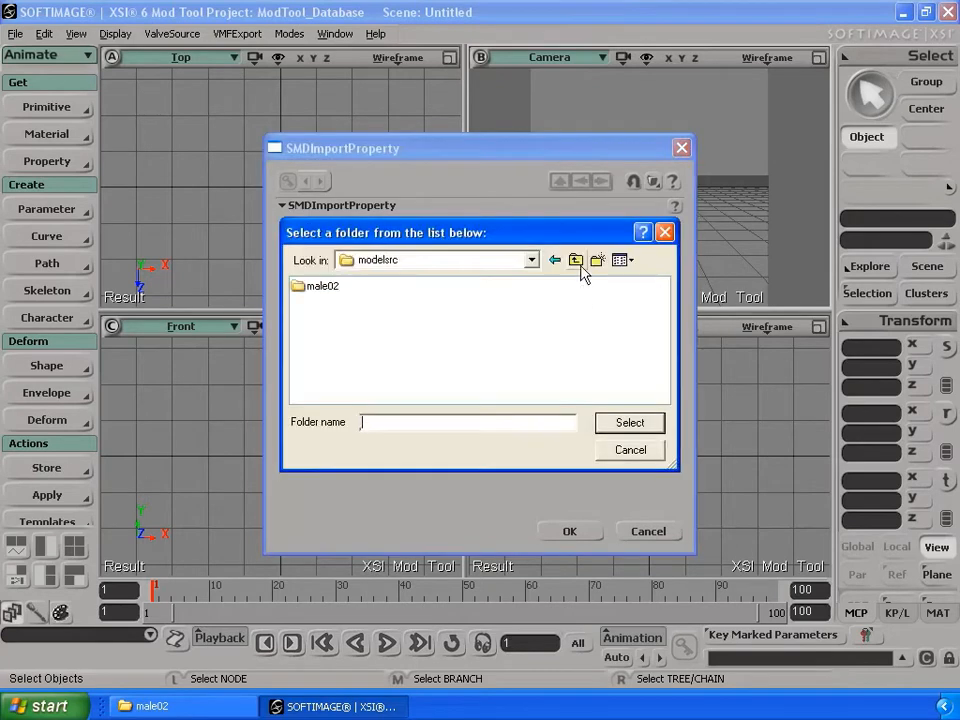
{"action": "left_click", "coordinate": [580, 266]}
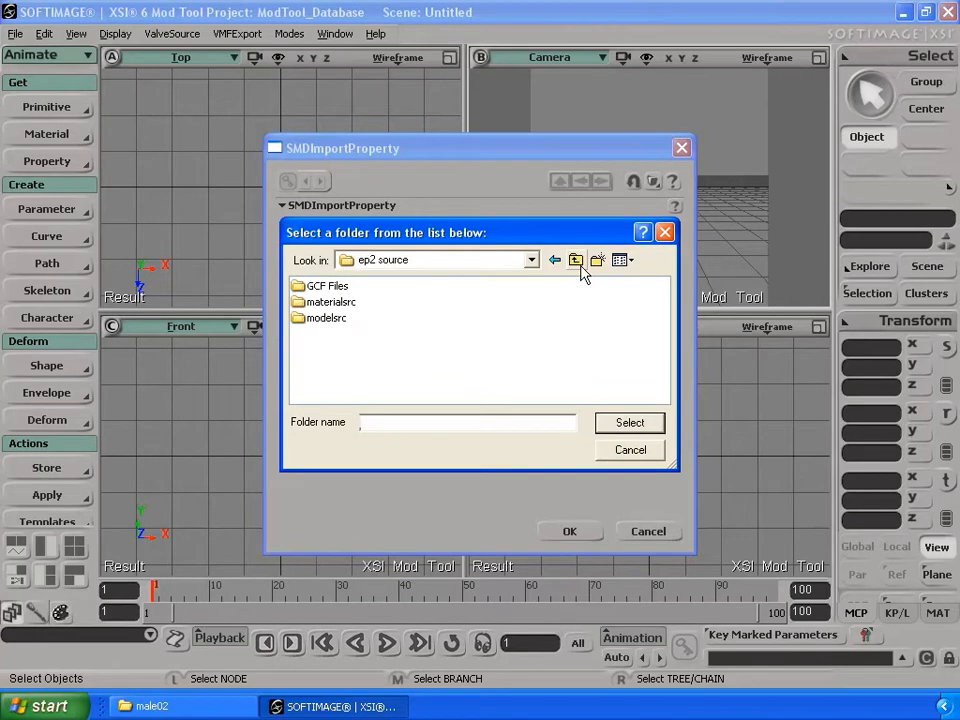
{"action": "double_click", "coordinate": [355, 312]}
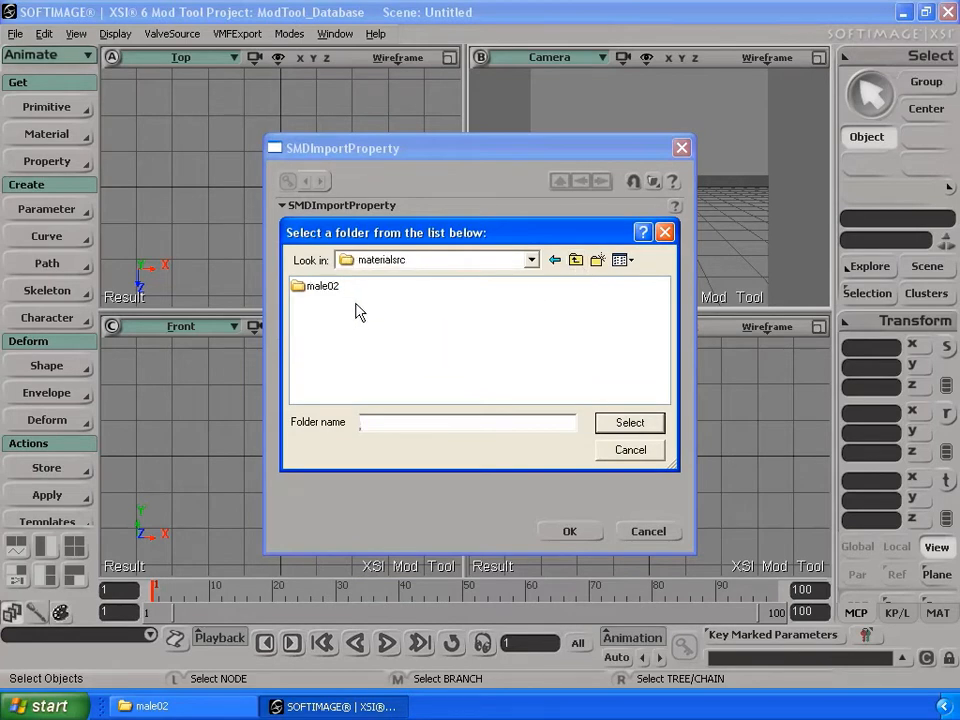
{"action": "left_click", "coordinate": [332, 293]}
{"action": "double_click", "coordinate": [332, 290]}
{"action": "left_click", "coordinate": [628, 423]}
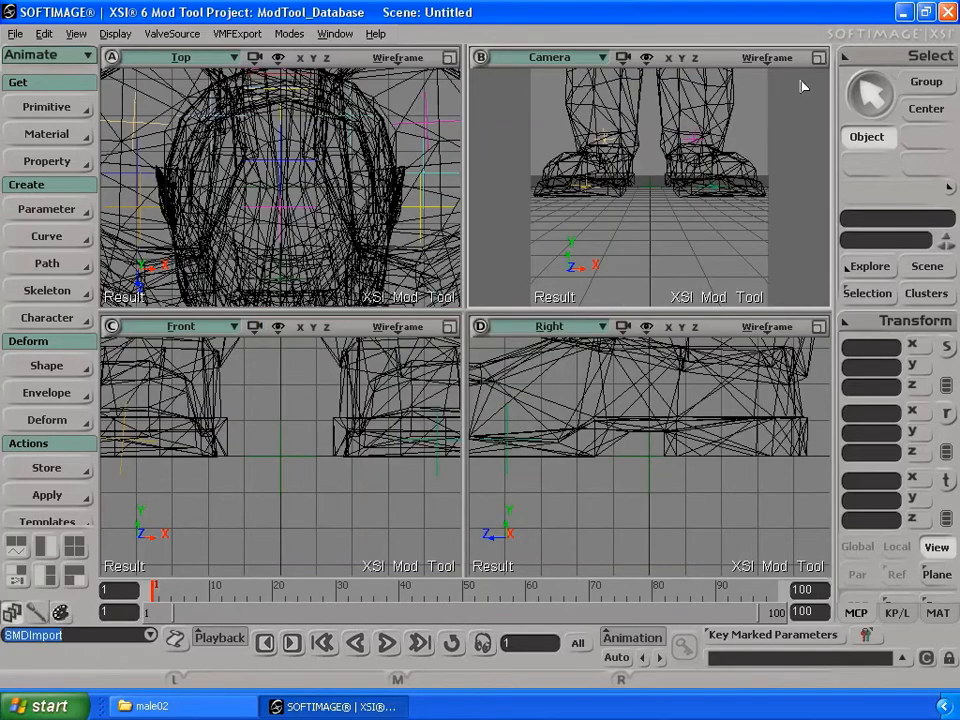
Maximize the camera viewport, switch it to the User view and frame the whole male model.
{"action": "left_click", "coordinate": [818, 57]}
{"action": "left_click", "coordinate": [231, 60]}
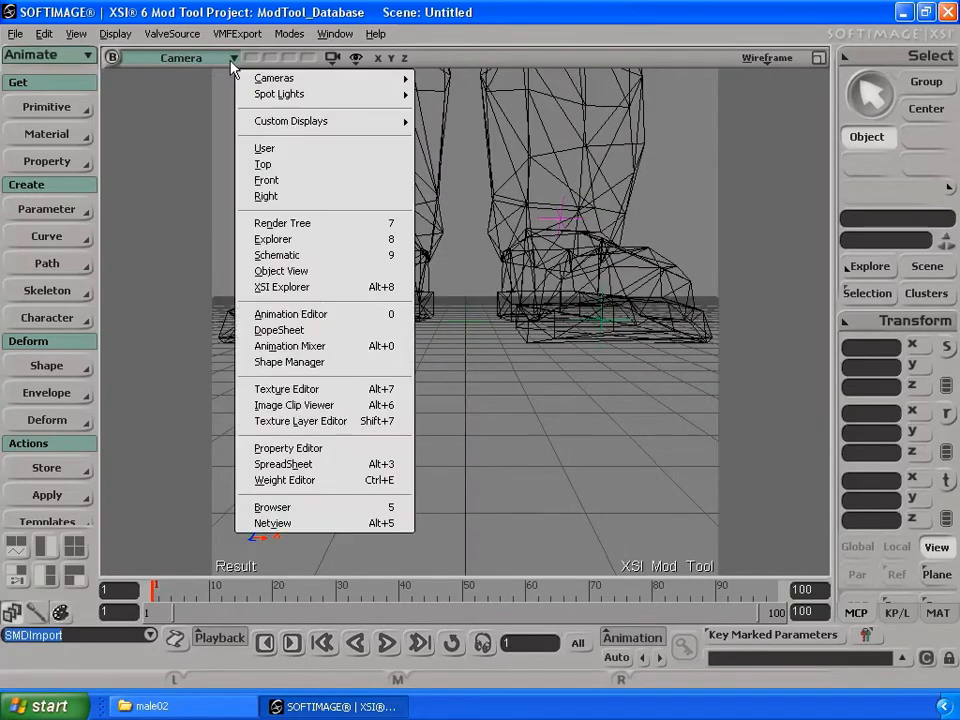
{"action": "left_click", "coordinate": [268, 150]}
{"action": "key", "text": "a"}
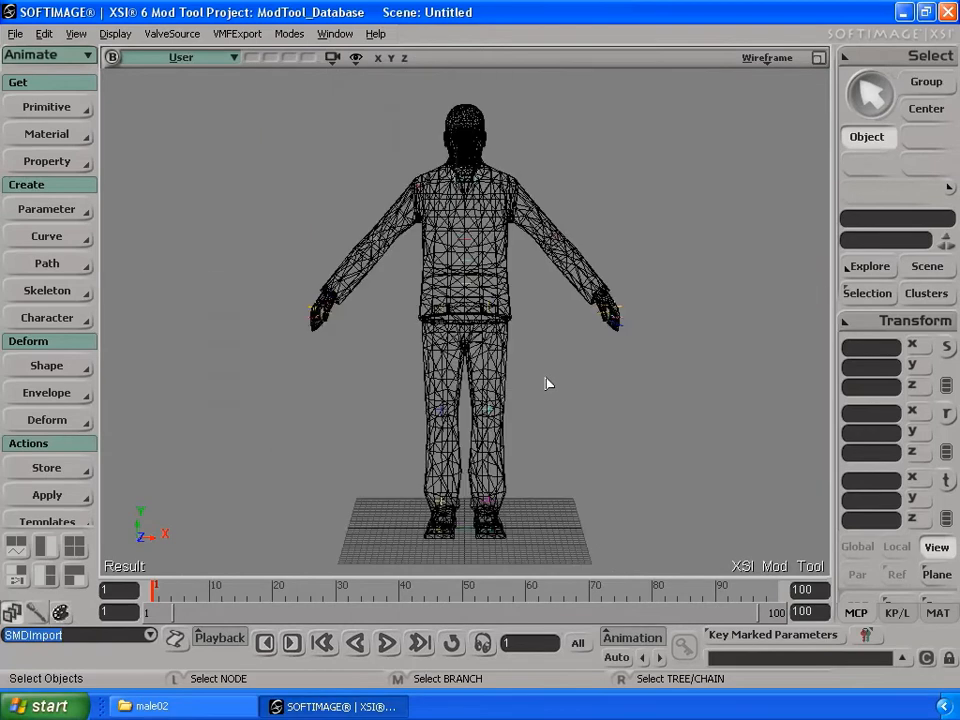
Frame the upper body of the male model and preview it in Shaded and finally Textured Decal display mode.
{"action": "key", "text": "s"}
{"action": "left_click_drag", "start_coordinate": [516, 286], "coordinate": [518, 386]}
{"action": "middle_click_drag", "start_coordinate": [518, 386], "coordinate": [520, 290]}
{"action": "left_click", "coordinate": [767, 58]}
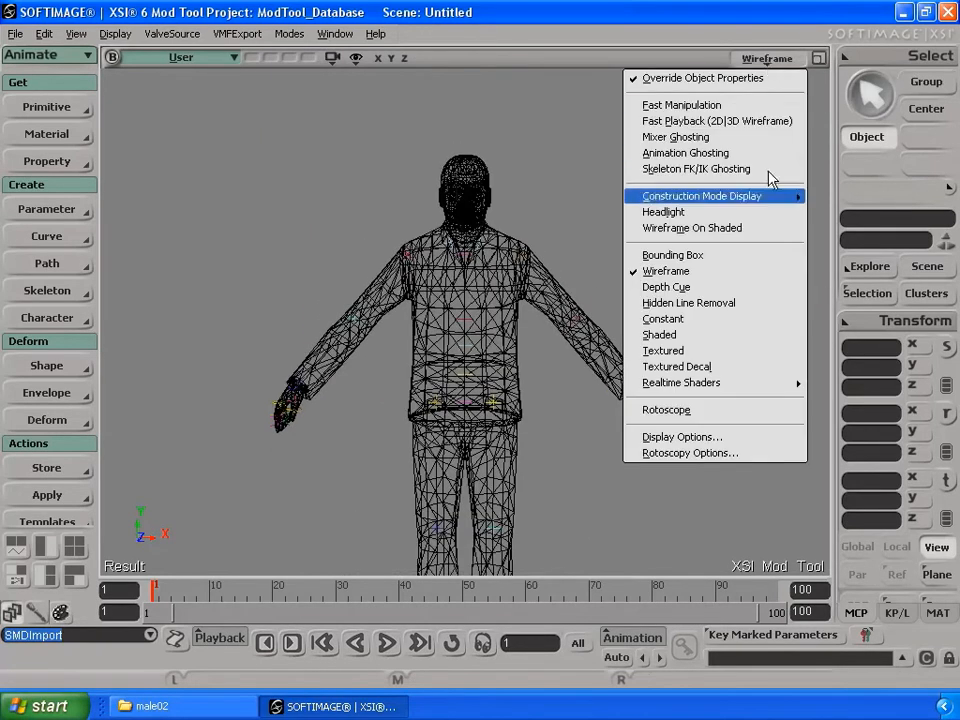
{"action": "left_click", "coordinate": [742, 336]}
{"action": "mouse_move", "coordinate": [630, 225]}
{"action": "right_mouse_down"}
{"action": "mouse_move", "coordinate": [467, 212]}
{"action": "mouse_move", "coordinate": [454, 165]}
{"action": "mouse_move", "coordinate": [516, 153]}
{"action": "mouse_move", "coordinate": [602, 180]}
{"action": "right_mouse_up"}
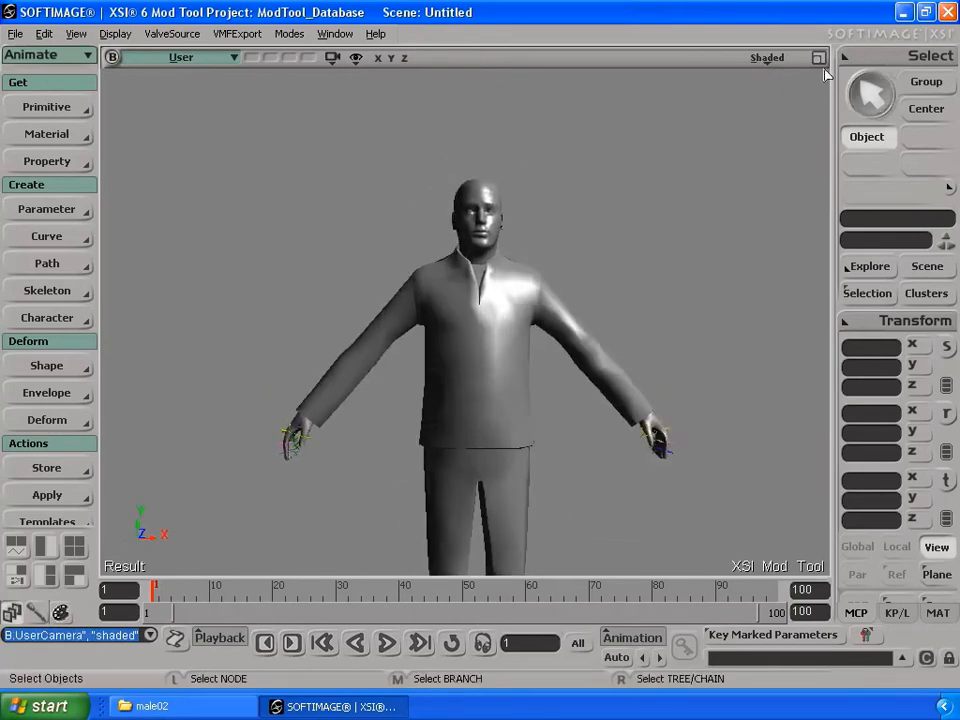
{"action": "left_click", "coordinate": [767, 58]}
{"action": "left_click", "coordinate": [750, 368]}
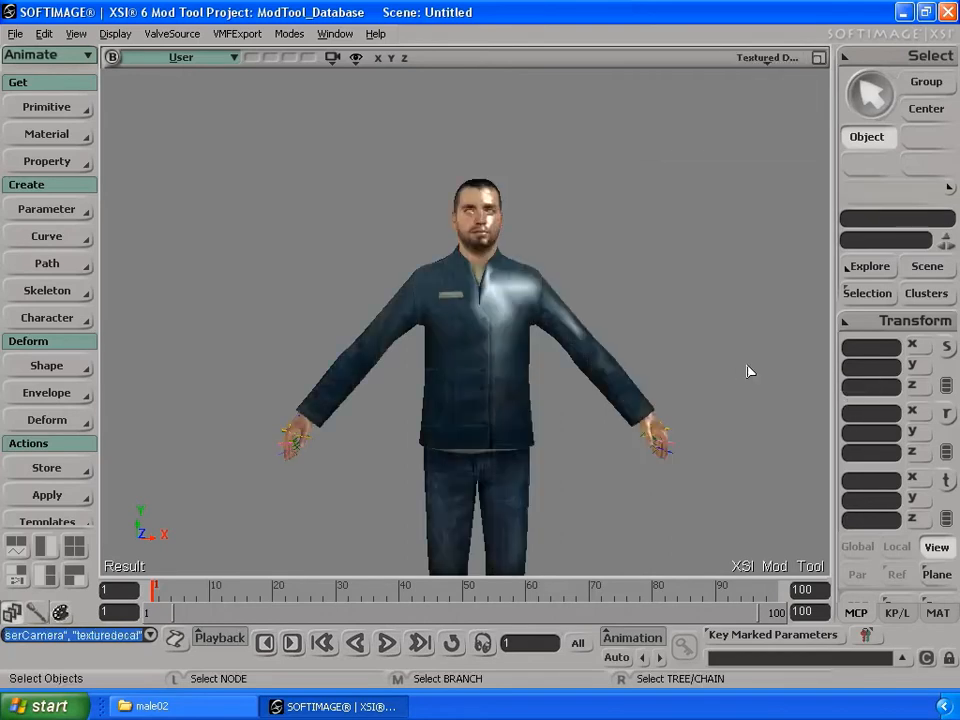
{"action": "right_click_drag", "start_coordinate": [557, 223], "coordinate": [606, 315]}
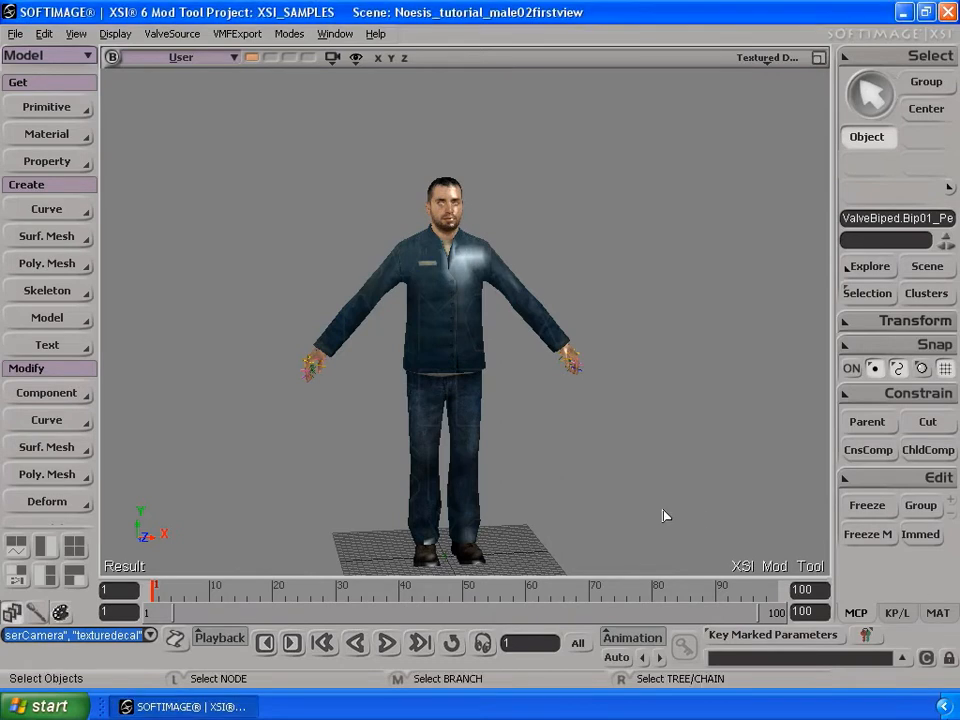
Open the scene explorer, expand the ValveBiped model and select its Bip01_Pelvis node.
{"action": "key", "text": "8"}
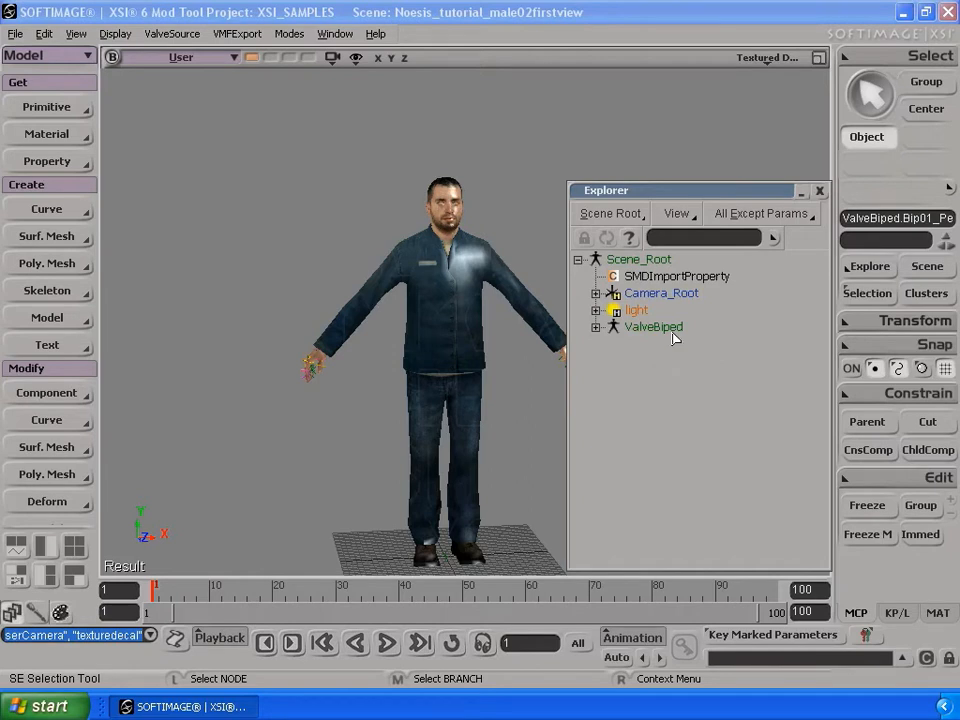
{"action": "left_click", "coordinate": [596, 327]}
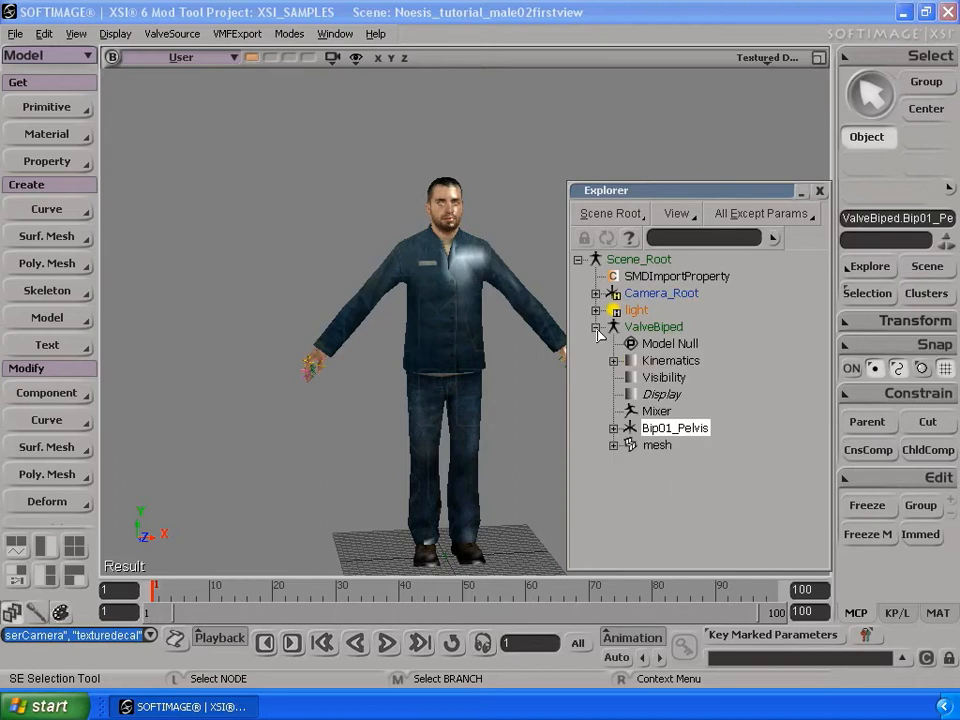
{"action": "left_click", "coordinate": [668, 411]}
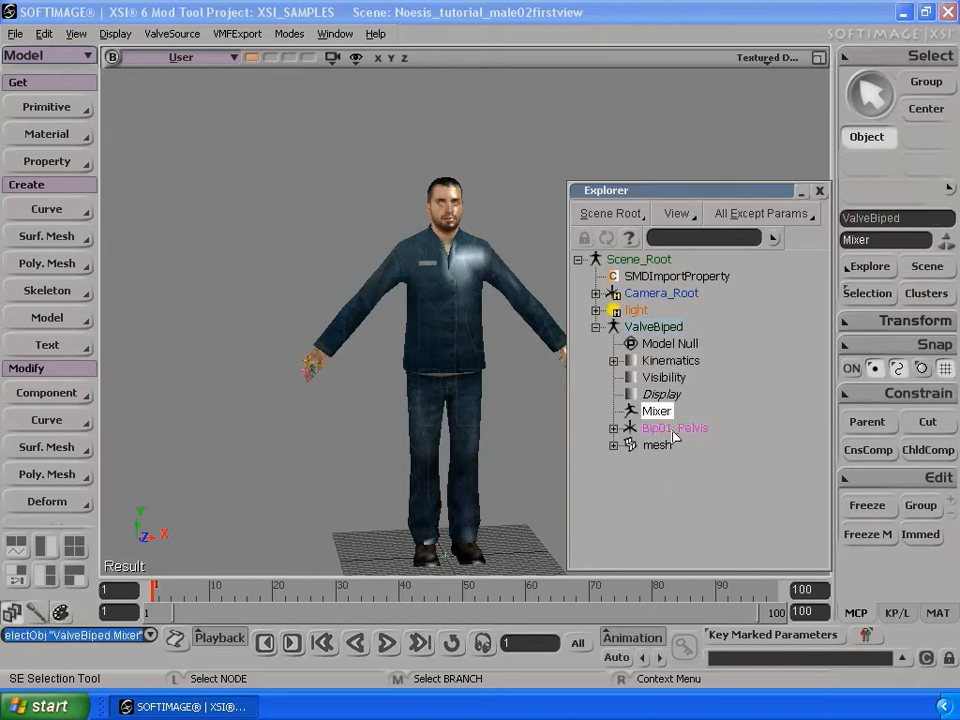
{"action": "left_click", "coordinate": [694, 430]}
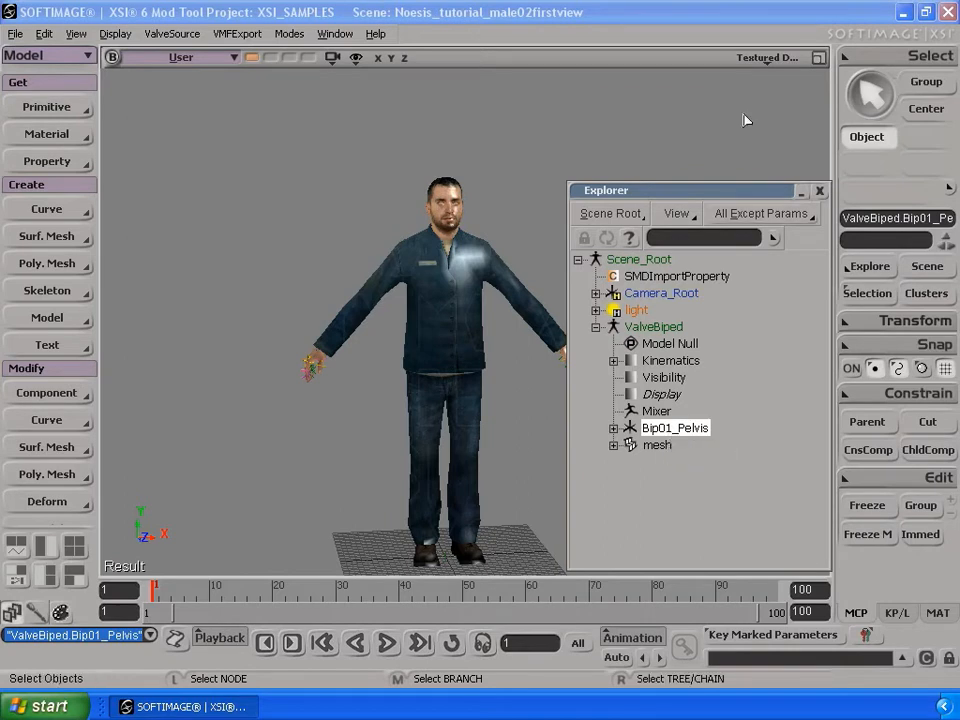
Switch the User view to Wireframe display and branch-select Bip01_Pelvis with its whole bone hierarchy.
{"action": "left_click", "coordinate": [767, 58]}
{"action": "left_click", "coordinate": [680, 272]}
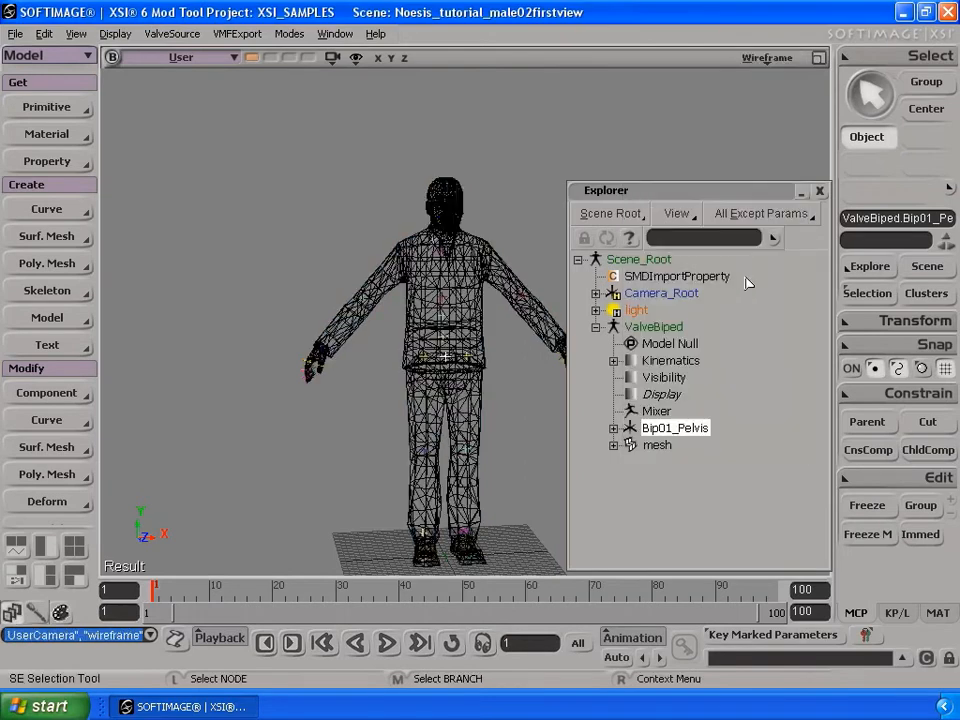
{"action": "middle_click", "coordinate": [695, 428]}
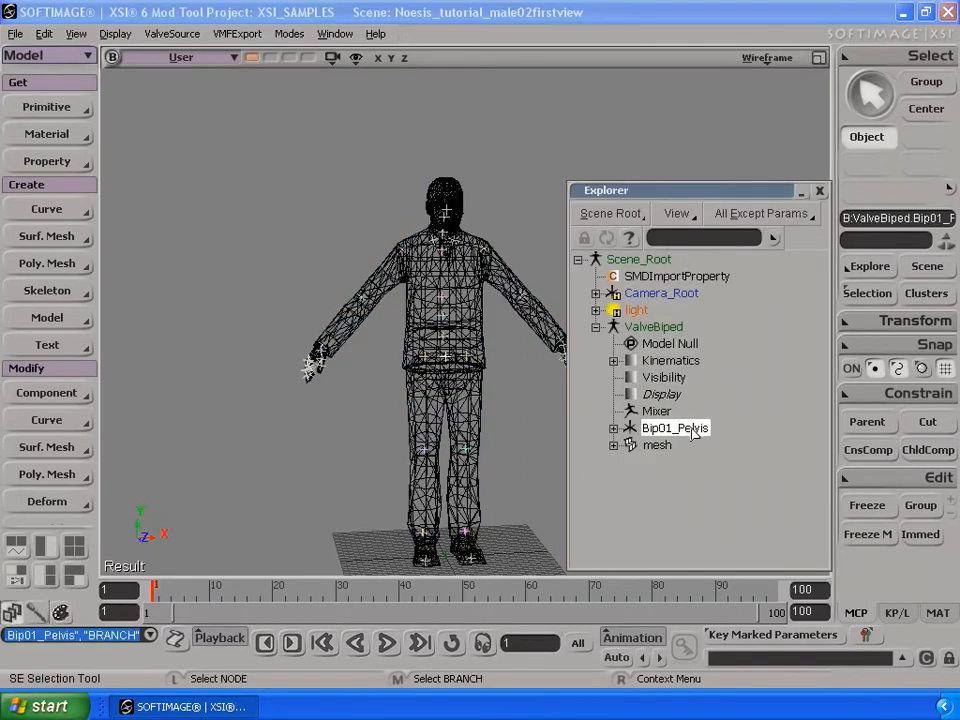
Select the mesh under ValveBiped and set the viewport display to Textured Decal.
{"action": "key", "text": "s"}
{"action": "middle_click_drag", "start_coordinate": [480, 289], "coordinate": [456, 306]}
{"action": "key", "text": "space"}
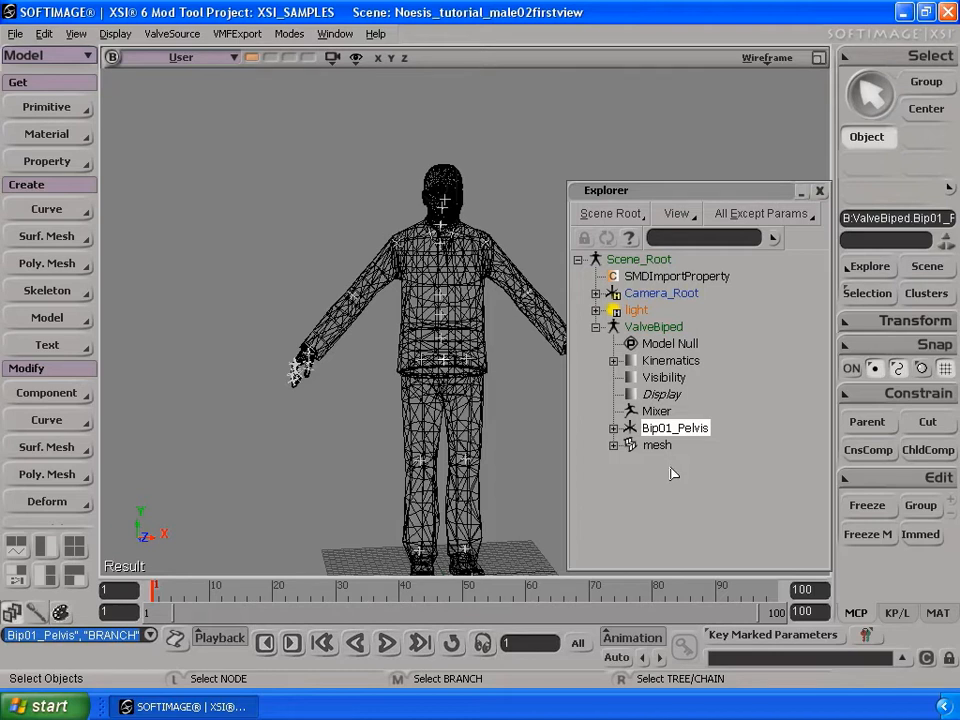
{"action": "left_click", "coordinate": [657, 449]}
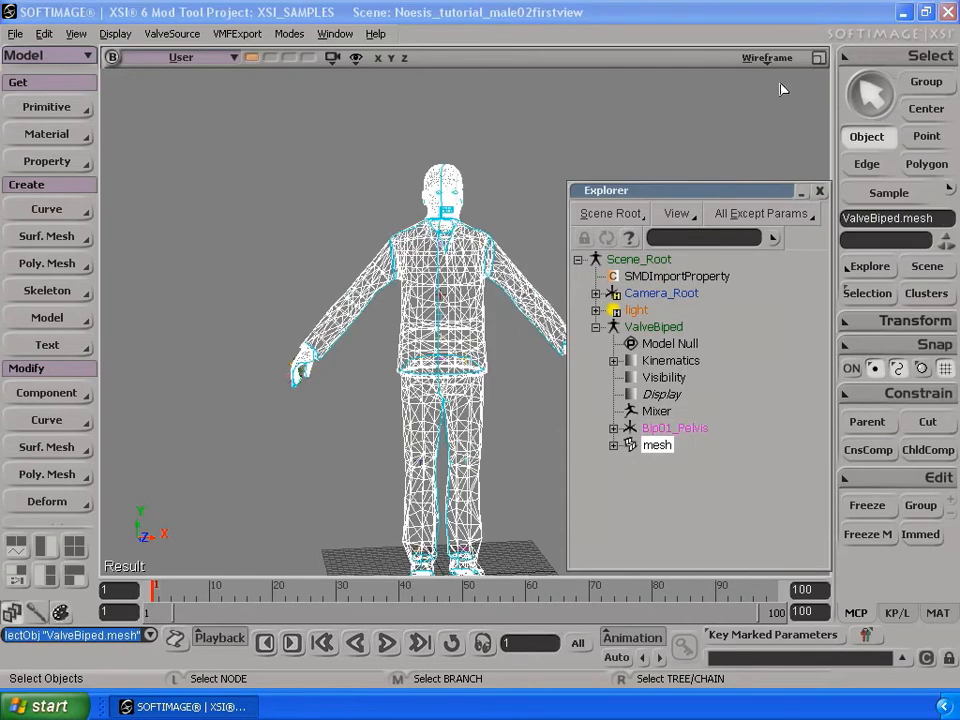
{"action": "left_click", "coordinate": [767, 57]}
{"action": "left_click", "coordinate": [731, 366]}
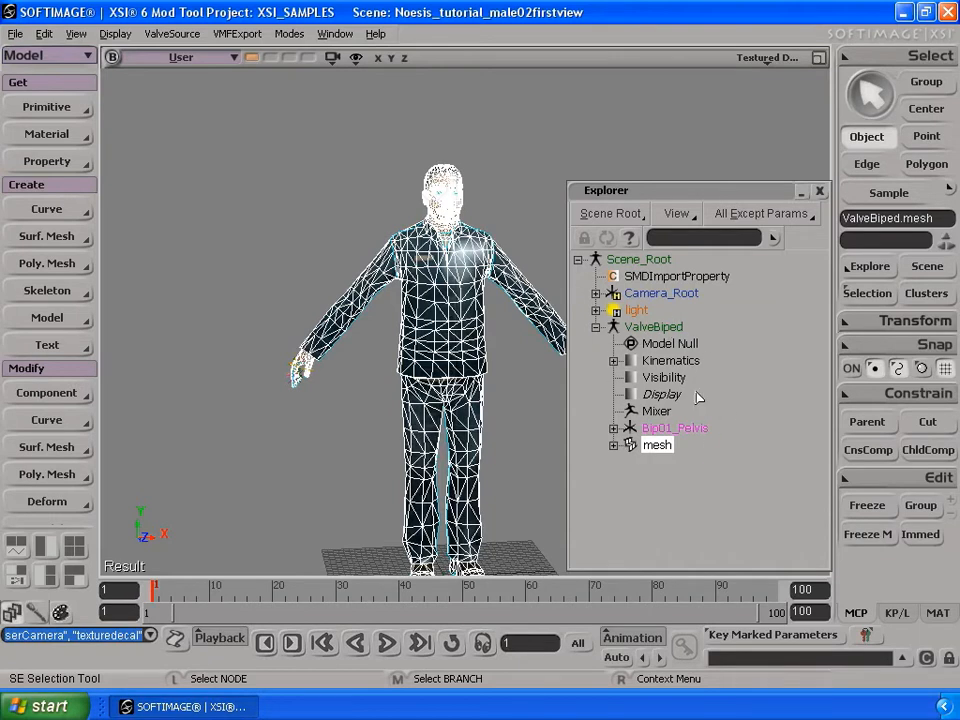
Expand the mesh down to its Polygon Mesh clusters and select the EnvelopWeightCls cluster.
{"action": "left_click", "coordinate": [613, 445]}
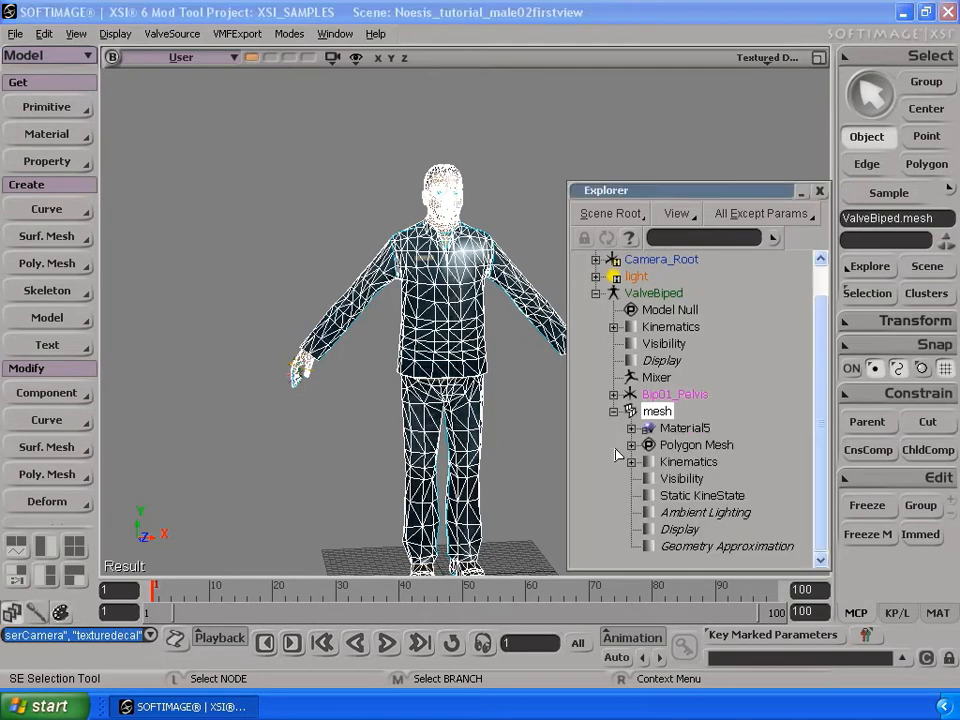
{"action": "left_click", "coordinate": [631, 445]}
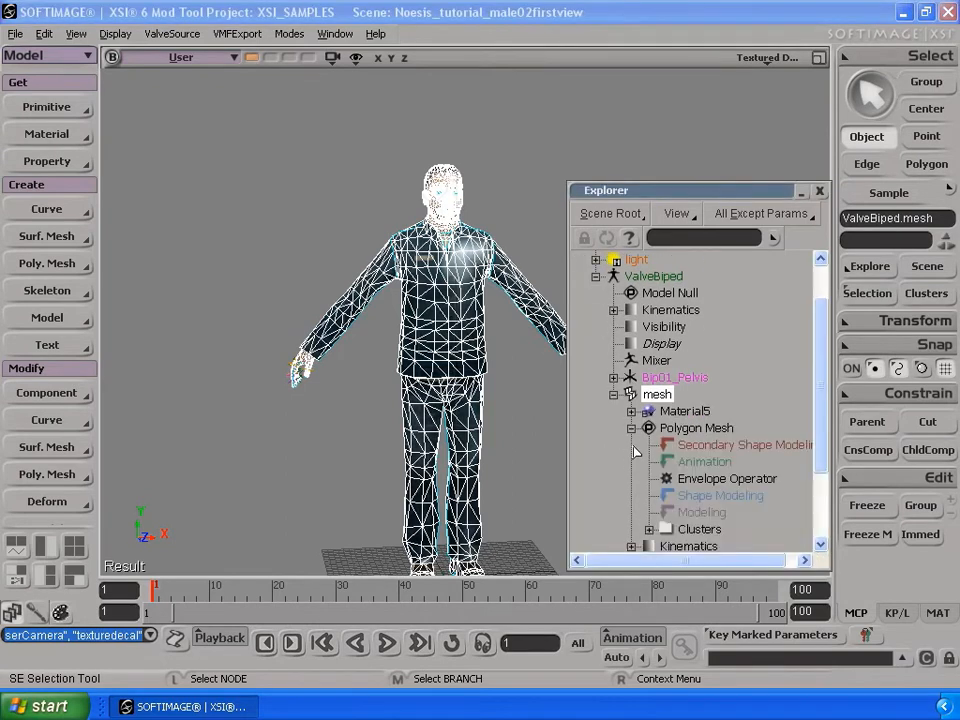
{"action": "scroll", "coordinate": [824, 452], "scroll_direction": "down", "scroll_amount": 2}
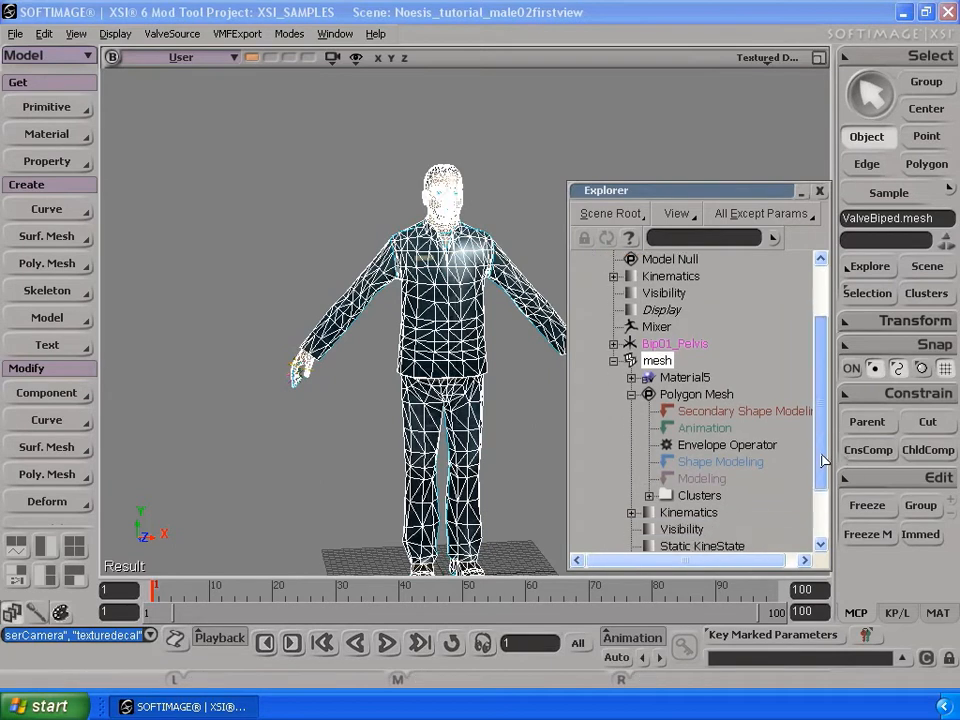
{"action": "left_click", "coordinate": [649, 428]}
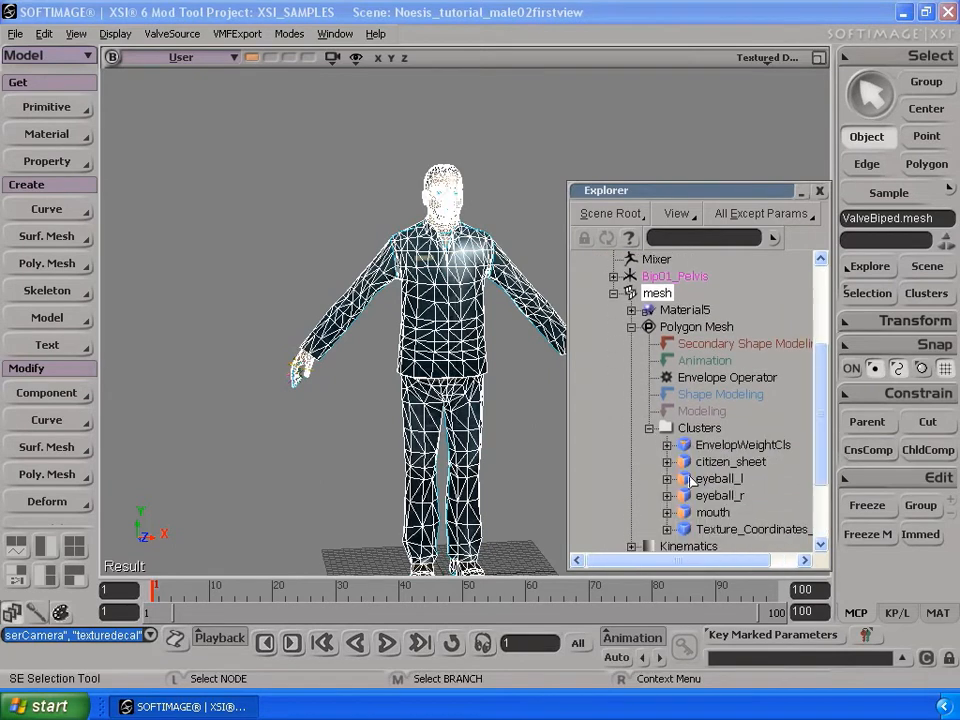
{"action": "left_click", "coordinate": [775, 446]}
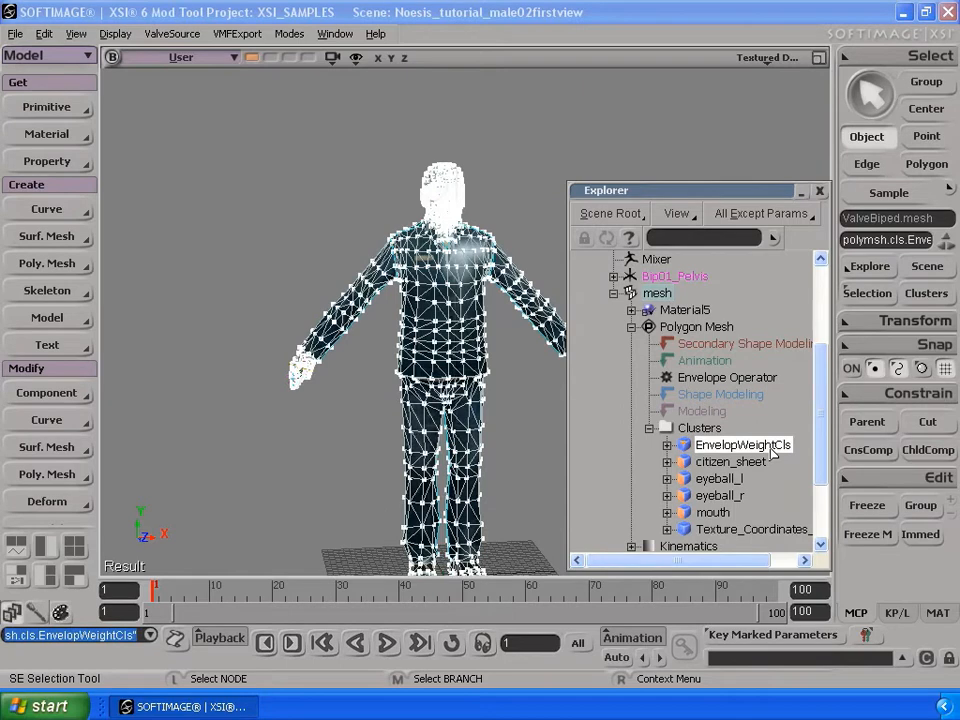
Enable the display of weight points for selected objects and reselect the whole mesh to view its envelope weights.
{"action": "left_click", "coordinate": [356, 58]}
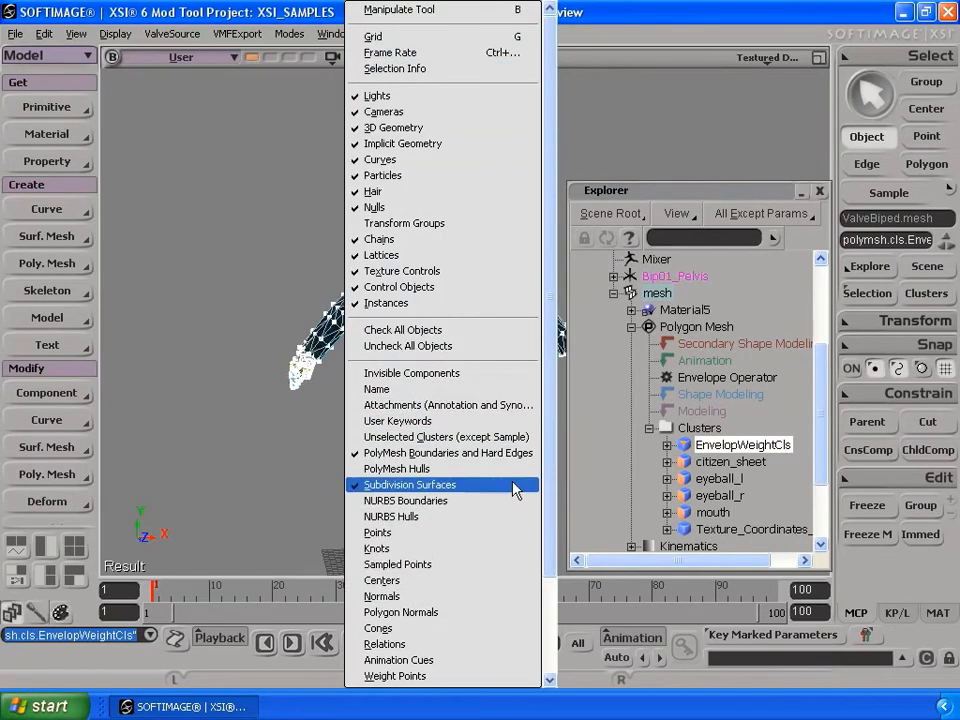
{"action": "scroll", "coordinate": [556, 520], "scroll_direction": "down", "scroll_amount": 3}
{"action": "left_click", "coordinate": [396, 587]}
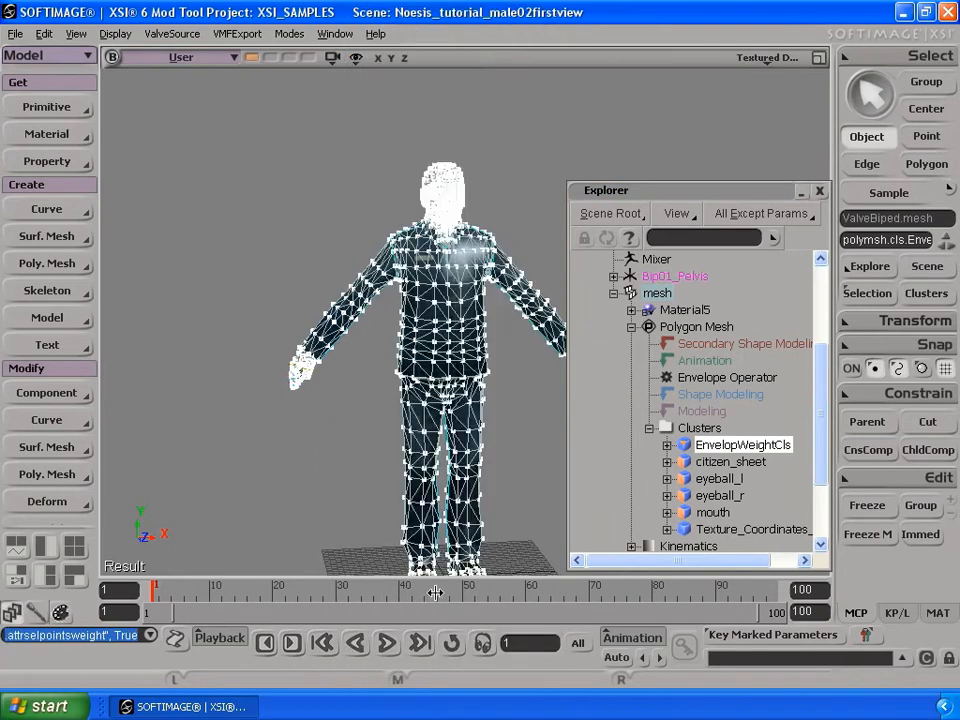
{"action": "left_click", "coordinate": [482, 145]}
{"action": "left_click", "coordinate": [463, 262]}
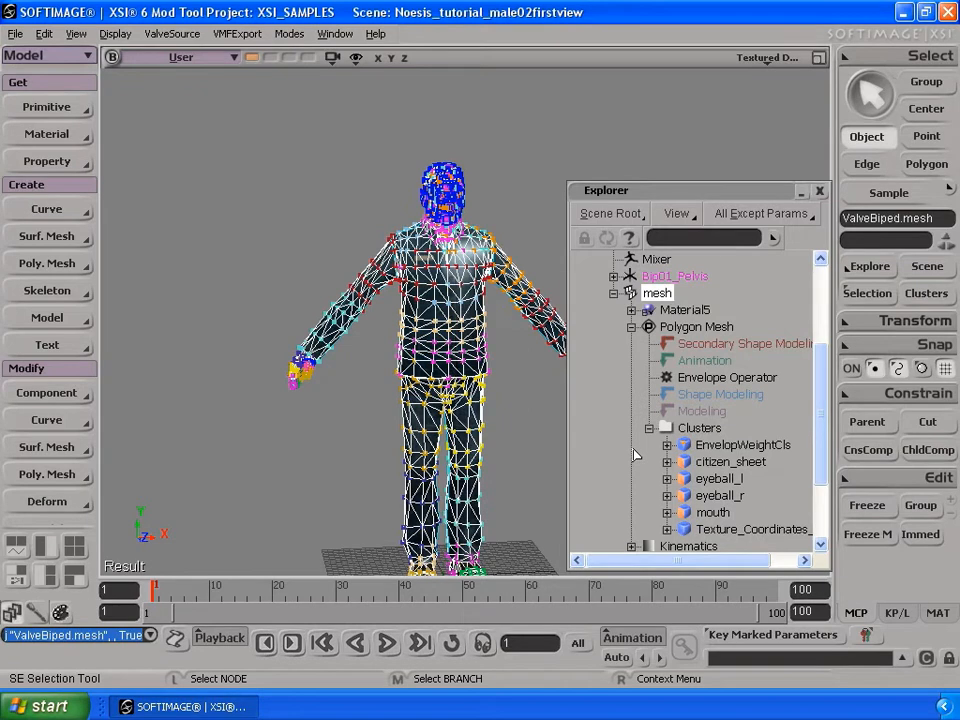
Delete the EnvelopWeightCls cluster from the mesh and collapse the mesh's hierarchy.
{"action": "left_click", "coordinate": [741, 446]}
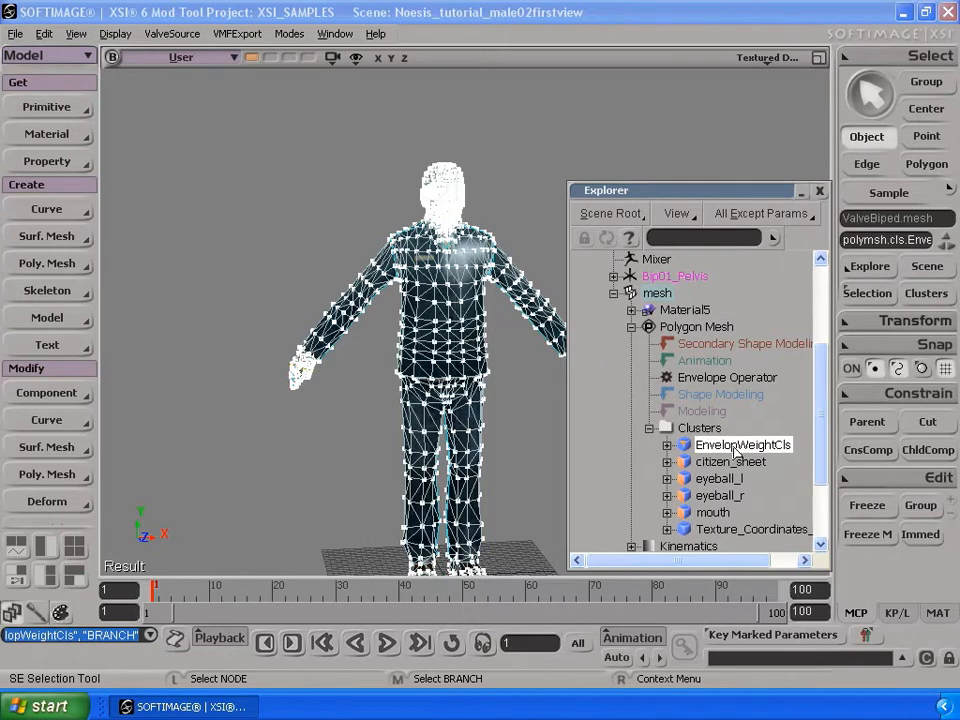
{"action": "key", "text": "Delete"}
{"action": "left_click_drag", "start_coordinate": [821, 446], "coordinate": [826, 392]}
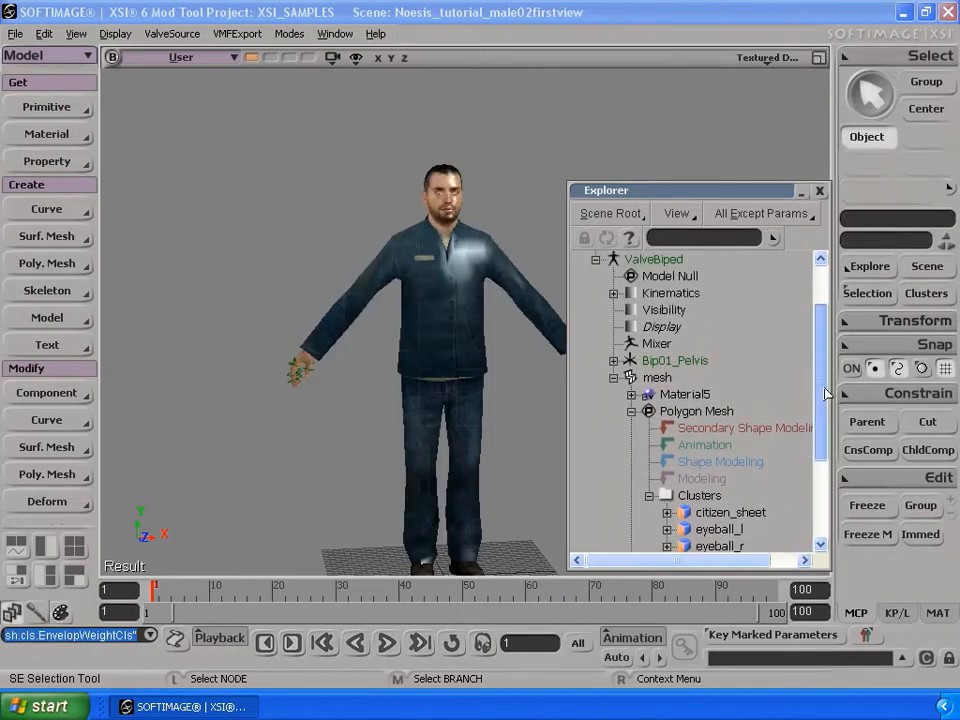
{"action": "left_click", "coordinate": [614, 378]}
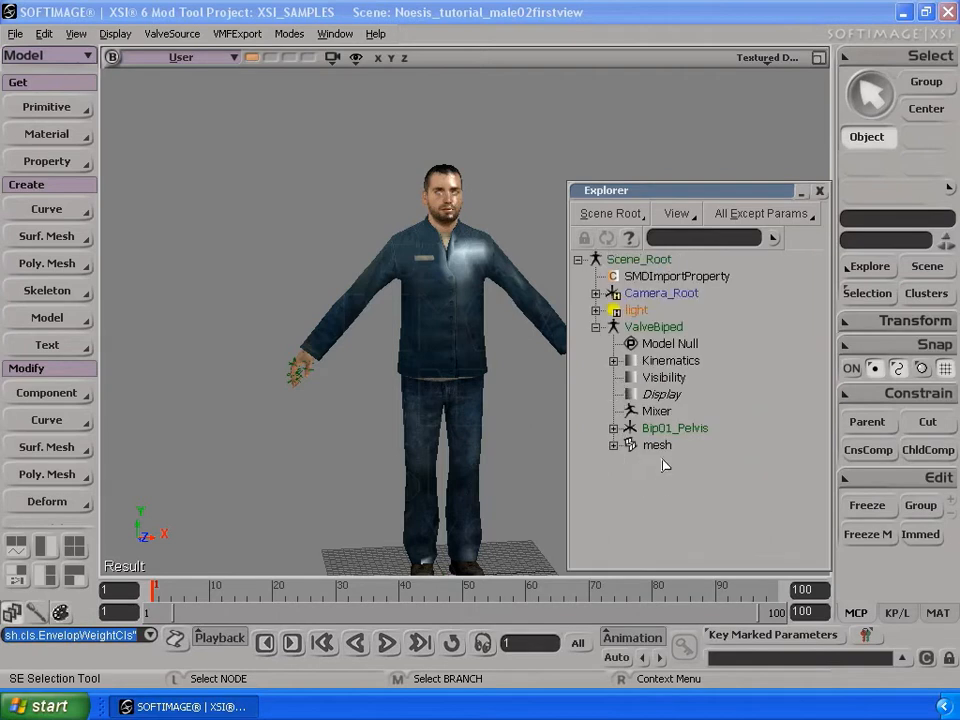
Rename the mesh object under ValveBiped with the character's first name.
{"action": "left_click", "coordinate": [655, 447]}
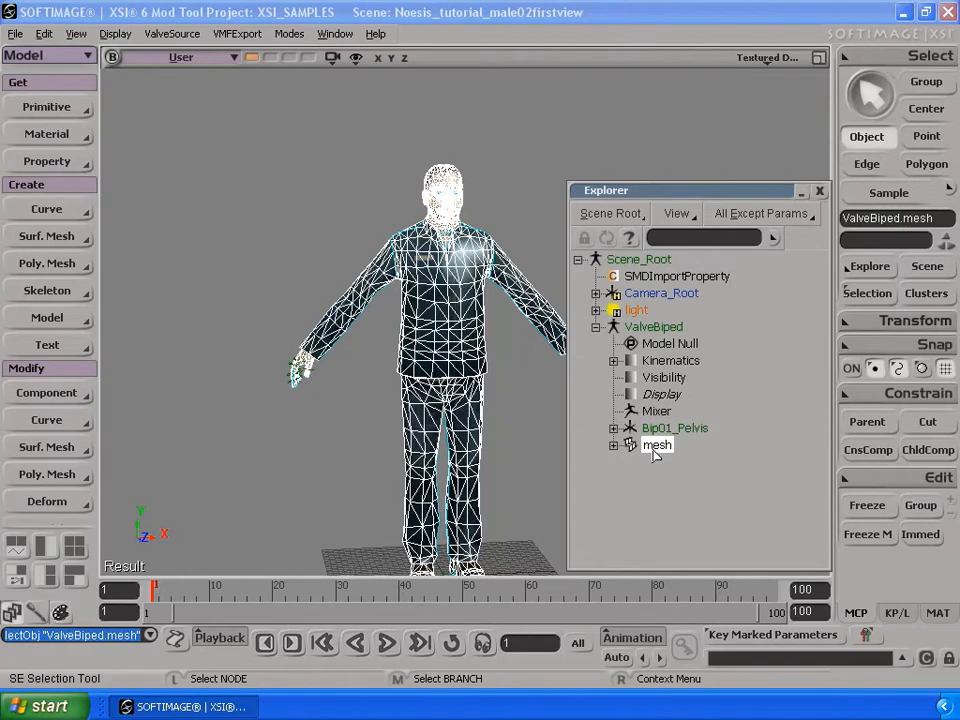
{"action": "right_click", "coordinate": [656, 450]}
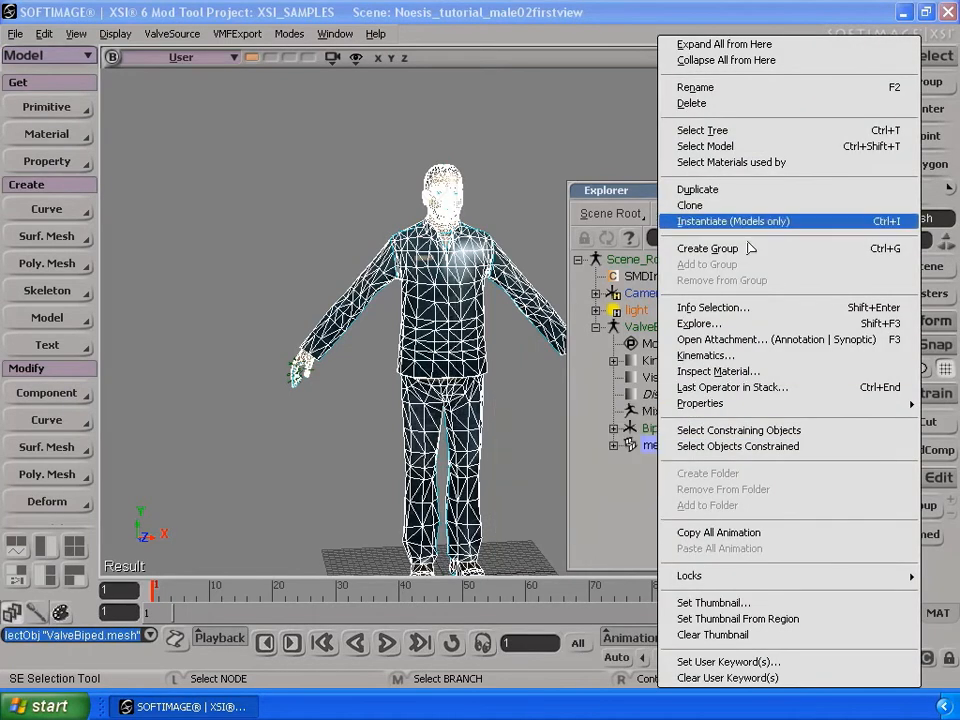
{"action": "left_click", "coordinate": [740, 89]}
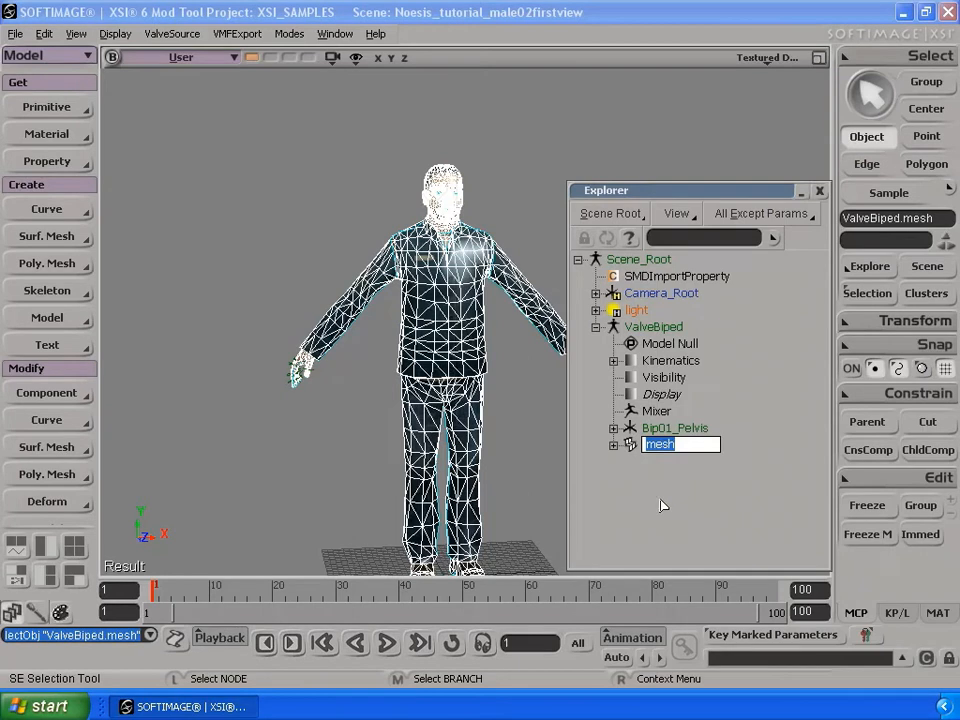
{"action": "type", "text": "Kevin"}
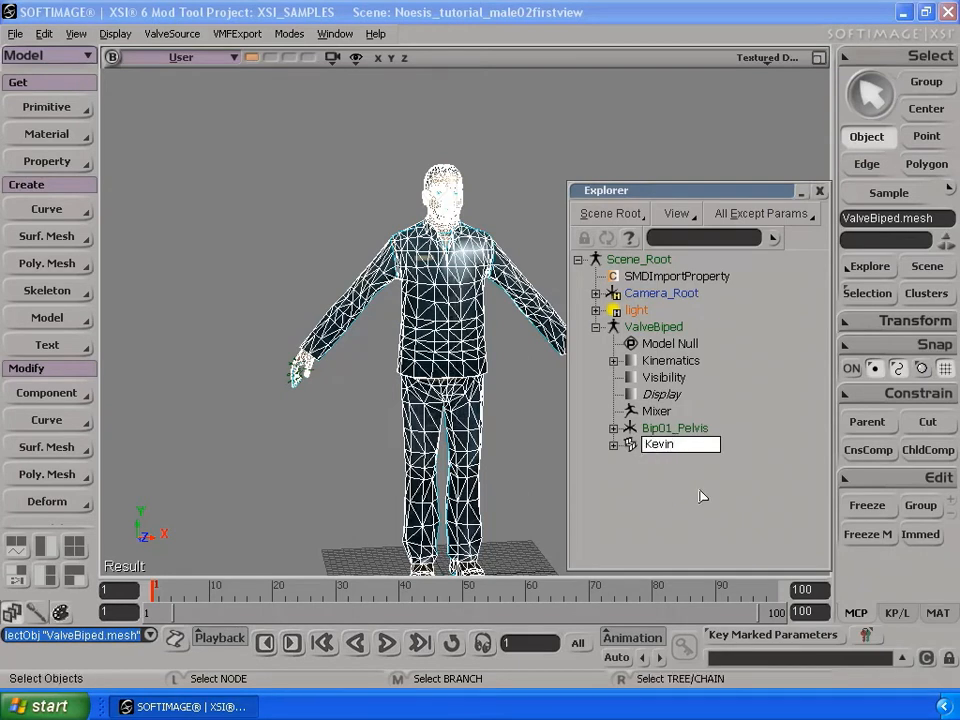
{"action": "key", "text": "Return"}
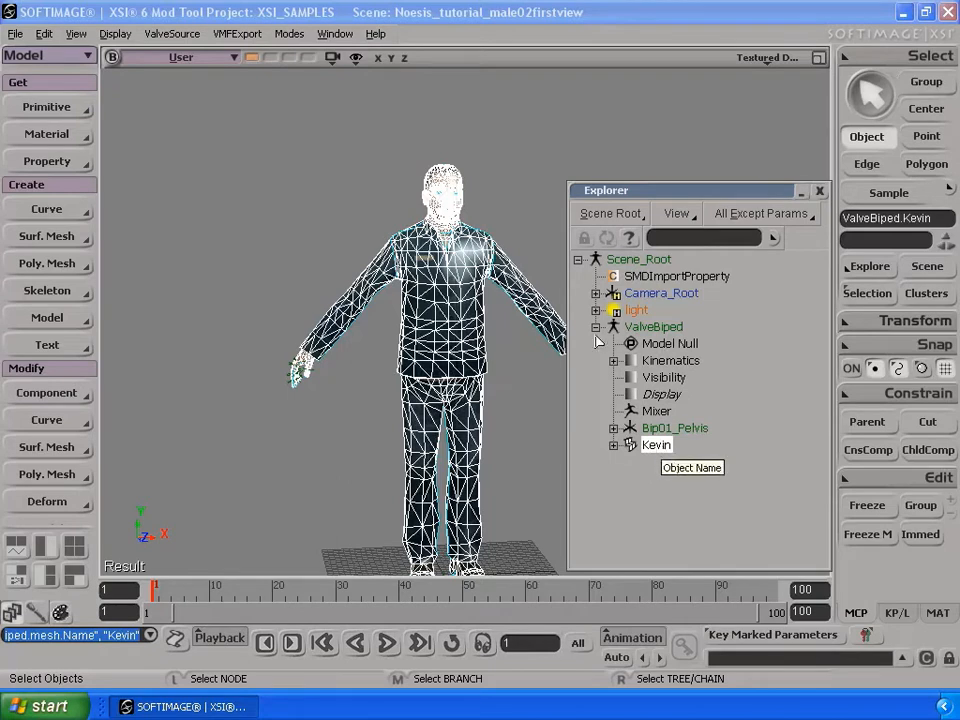
Cut the renamed mesh from the ValveBiped hierarchy and delete the whole ValveBiped branch, closing the explorer.
{"action": "middle_click", "coordinate": [660, 452]}
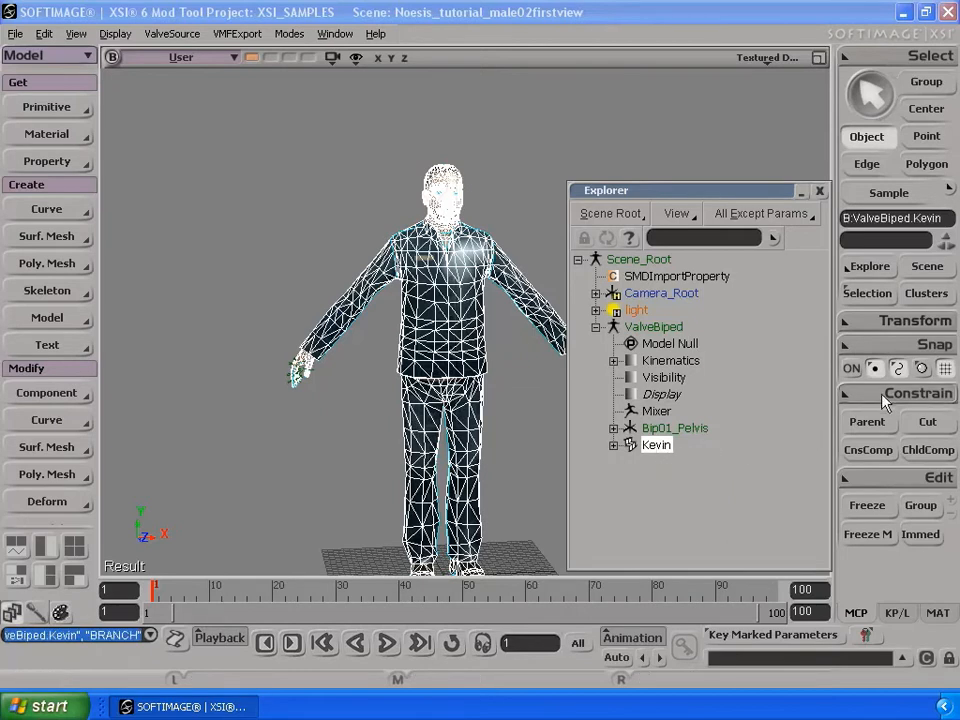
{"action": "left_click", "coordinate": [928, 421]}
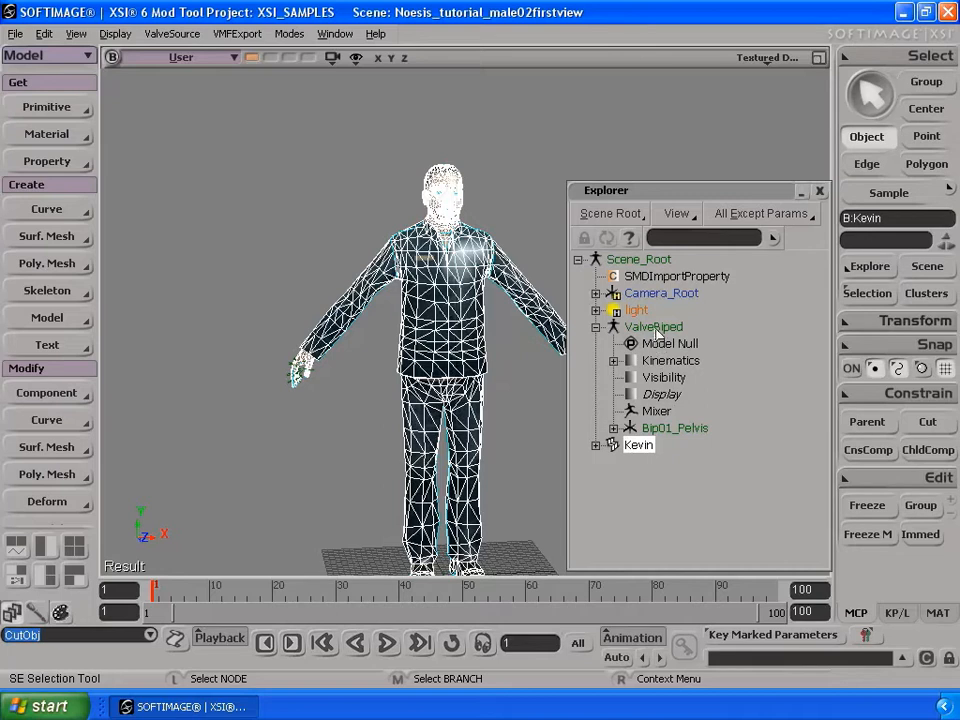
{"action": "left_click", "coordinate": [655, 327]}
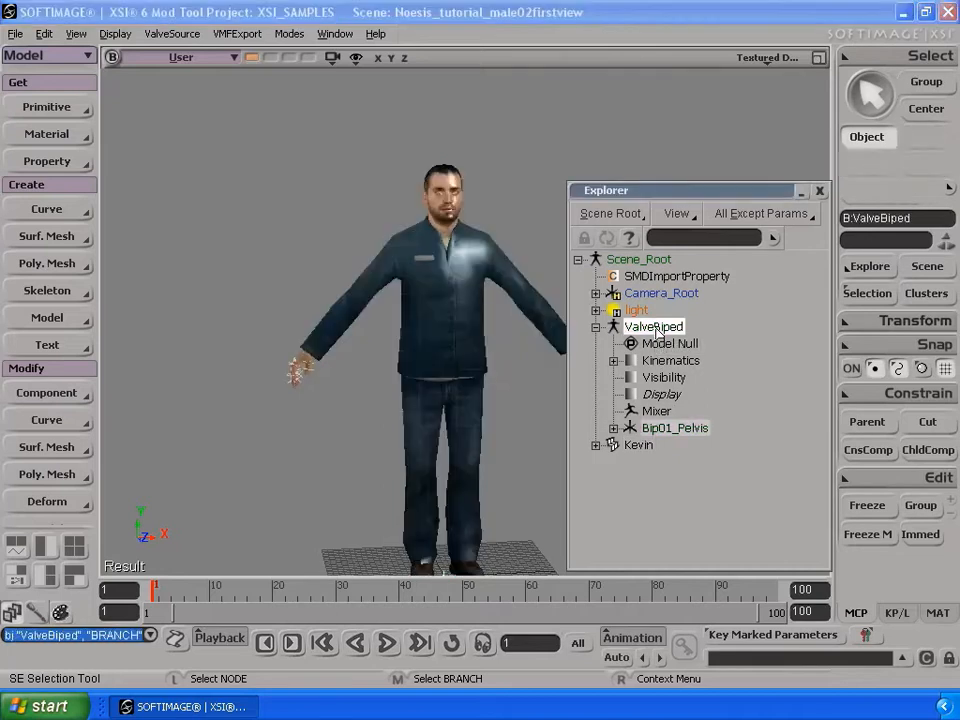
{"action": "key", "text": "Delete"}
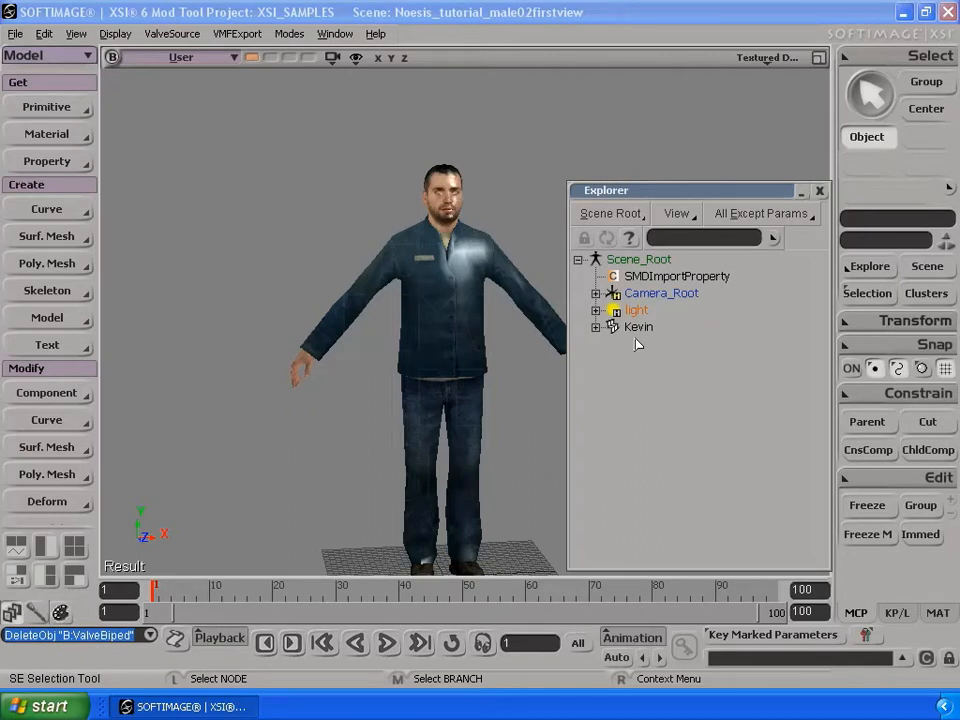
{"action": "left_click", "coordinate": [819, 191]}
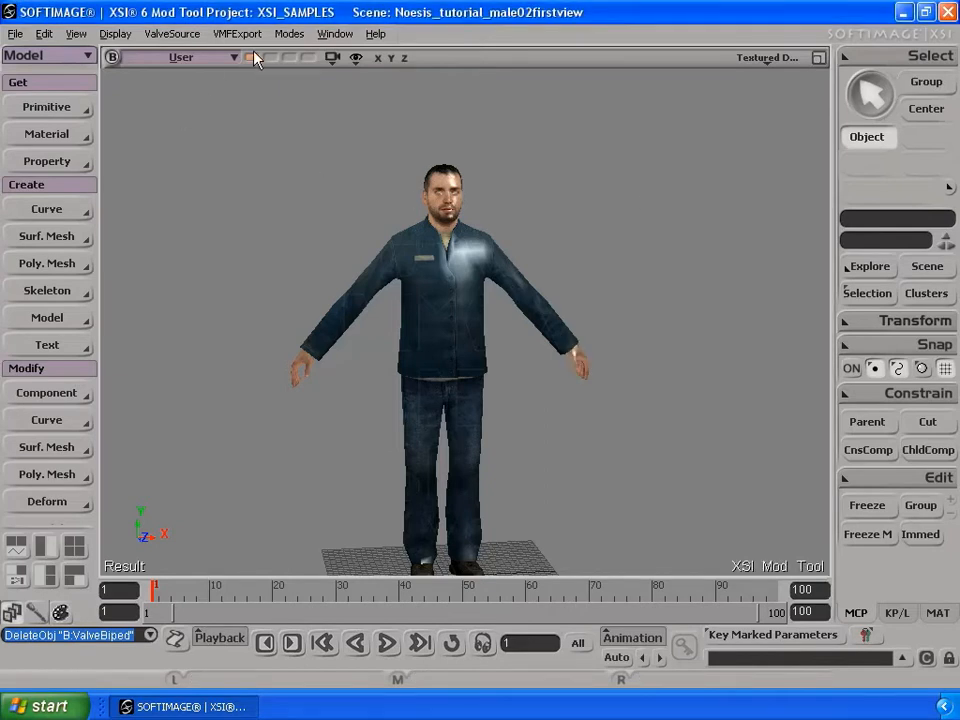
Set the viewport display to Wireframe with the character's torso in close view.
{"action": "left_click", "coordinate": [252, 56]}
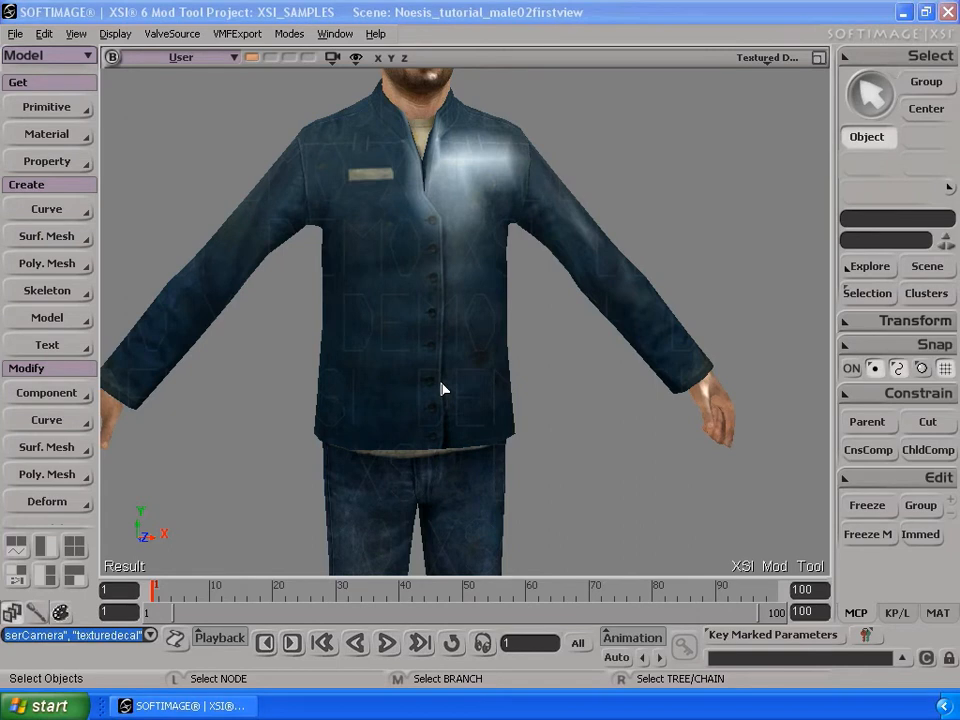
{"action": "left_click", "coordinate": [769, 60]}
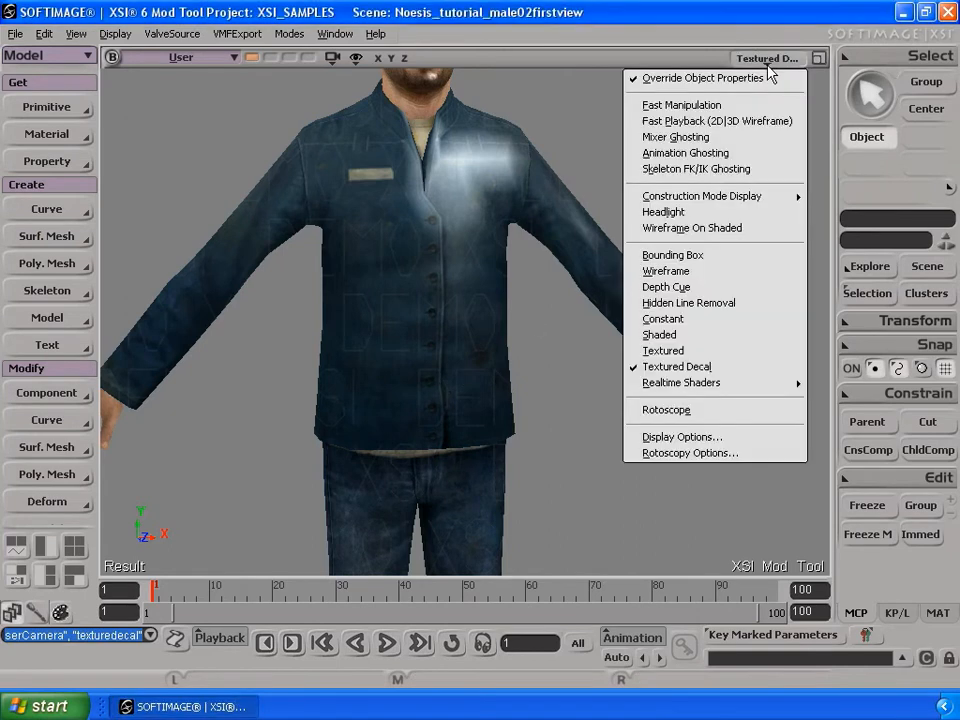
{"action": "left_click", "coordinate": [685, 271]}
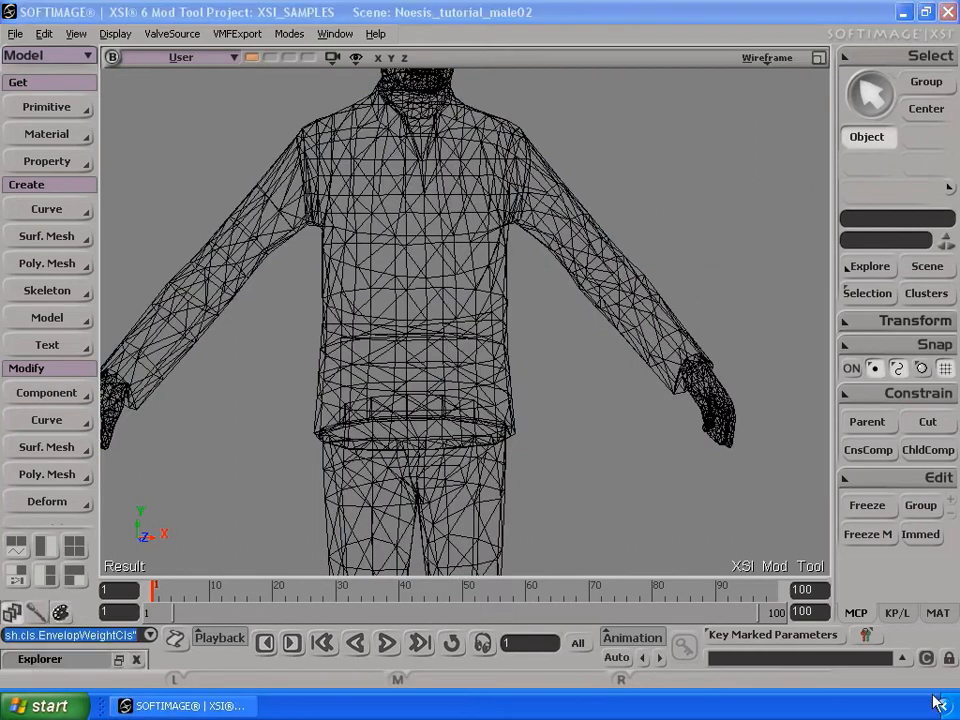
Select the character mesh, turn on the display of its normals and set the viewport to Shaded.
{"action": "left_click", "coordinate": [505, 345]}
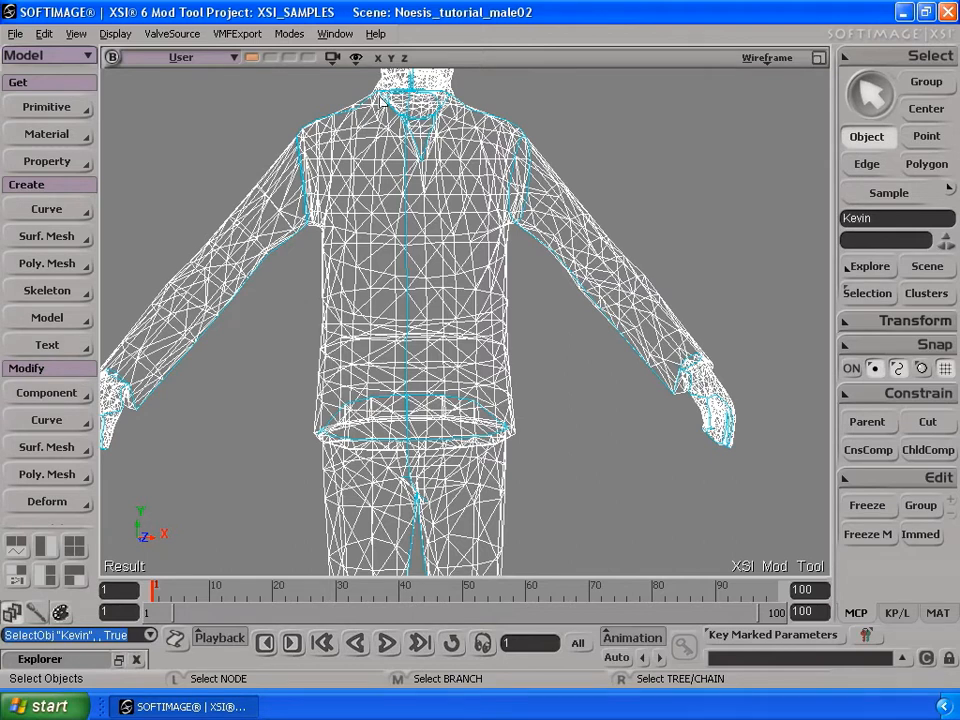
{"action": "left_click", "coordinate": [355, 57]}
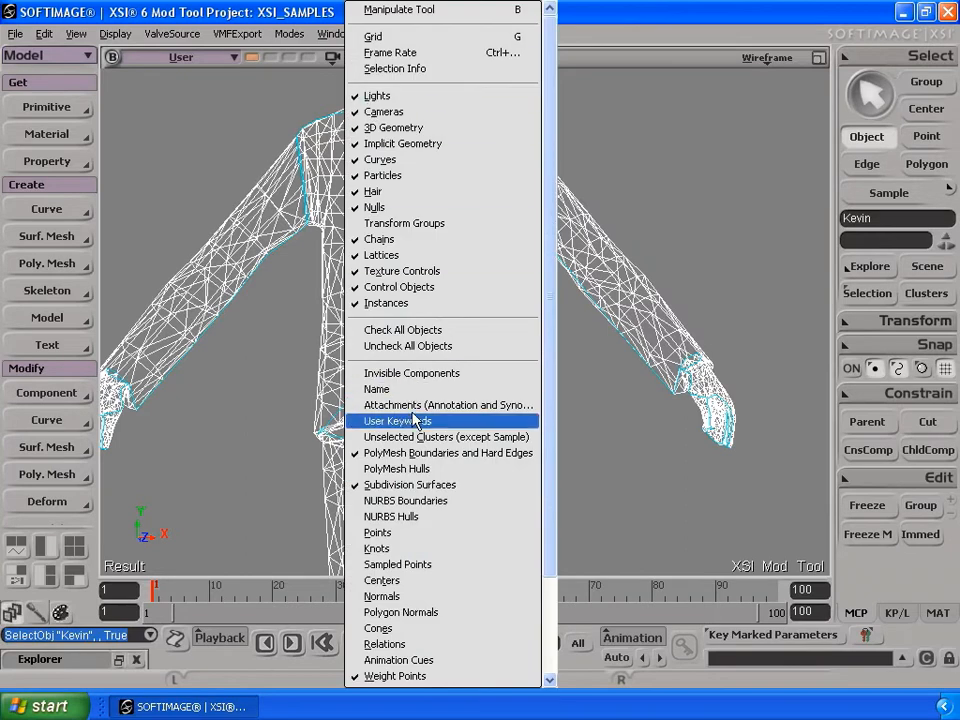
{"action": "left_click", "coordinate": [435, 597]}
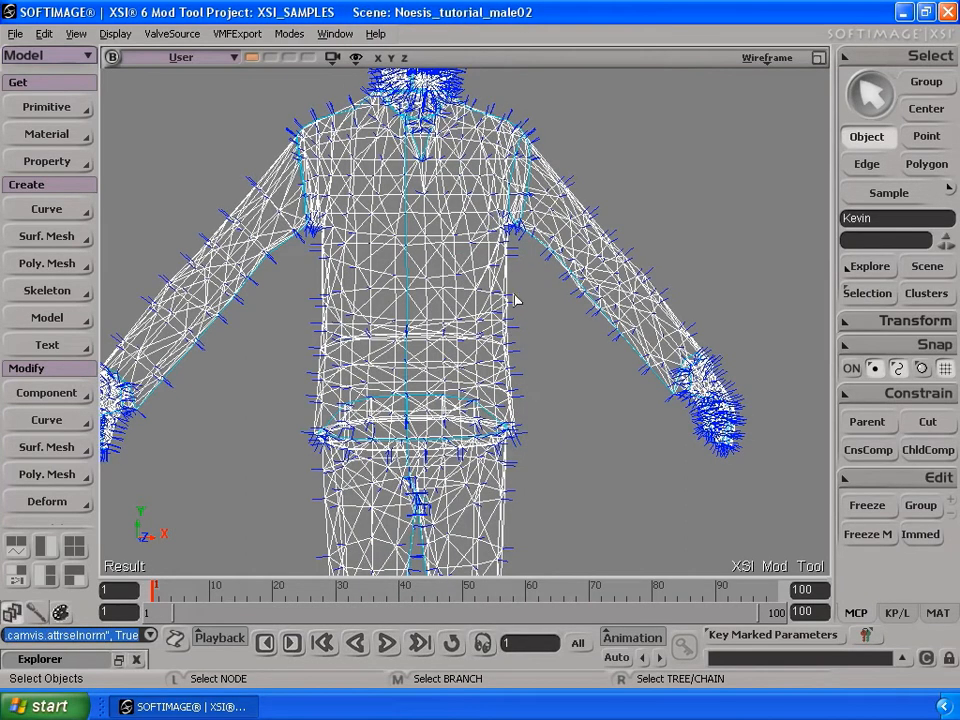
{"action": "left_click", "coordinate": [767, 57]}
{"action": "left_click", "coordinate": [728, 334]}
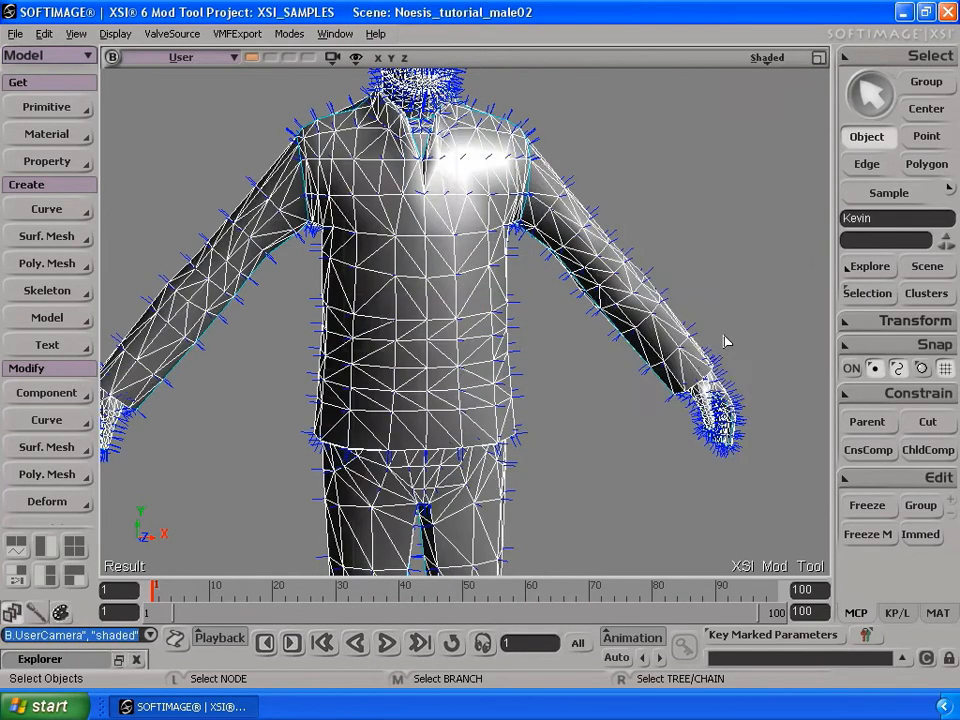
Examine the vertex normals and shading up close along the mesh's chest and shoulder seam.
{"action": "key", "text": "s"}
{"action": "mouse_move", "coordinate": [510, 242]}
{"action": "middle_mouse_down"}
{"action": "mouse_move", "coordinate": [506, 294]}
{"action": "mouse_move", "coordinate": [480, 199]}
{"action": "middle_mouse_up"}
{"action": "left_click_drag", "start_coordinate": [481, 199], "coordinate": [512, 347]}
{"action": "middle_click_drag", "start_coordinate": [512, 347], "coordinate": [512, 386]}
{"action": "right_click_drag", "start_coordinate": [512, 386], "coordinate": [536, 349]}
{"action": "left_click_drag", "start_coordinate": [602, 322], "coordinate": [545, 396]}
{"action": "middle_click_drag", "start_coordinate": [583, 358], "coordinate": [574, 382]}
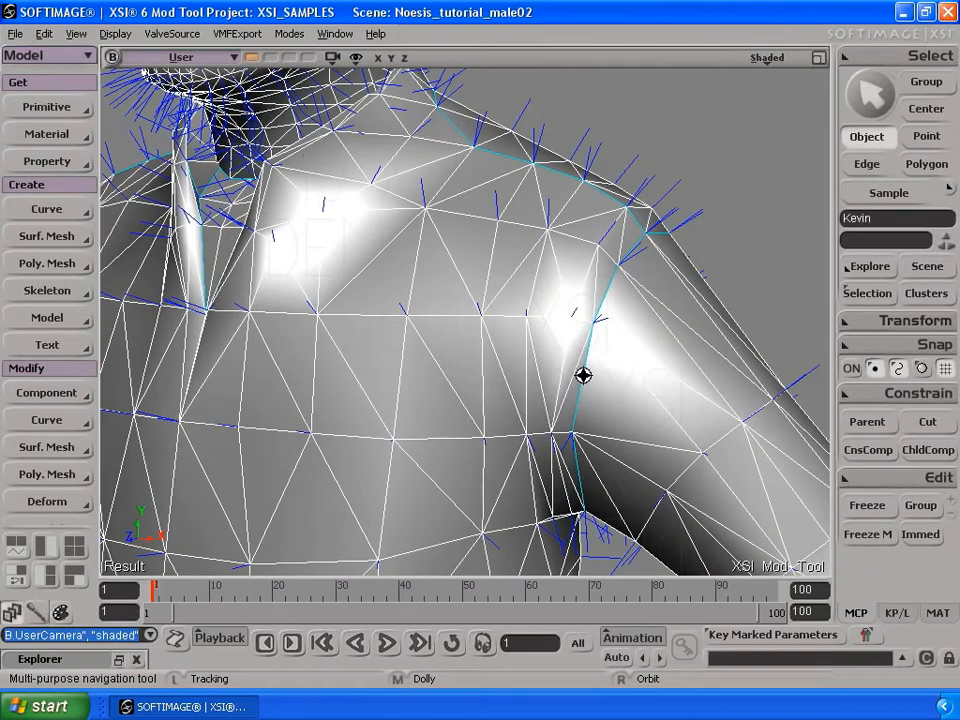
{"action": "key", "text": "s"}
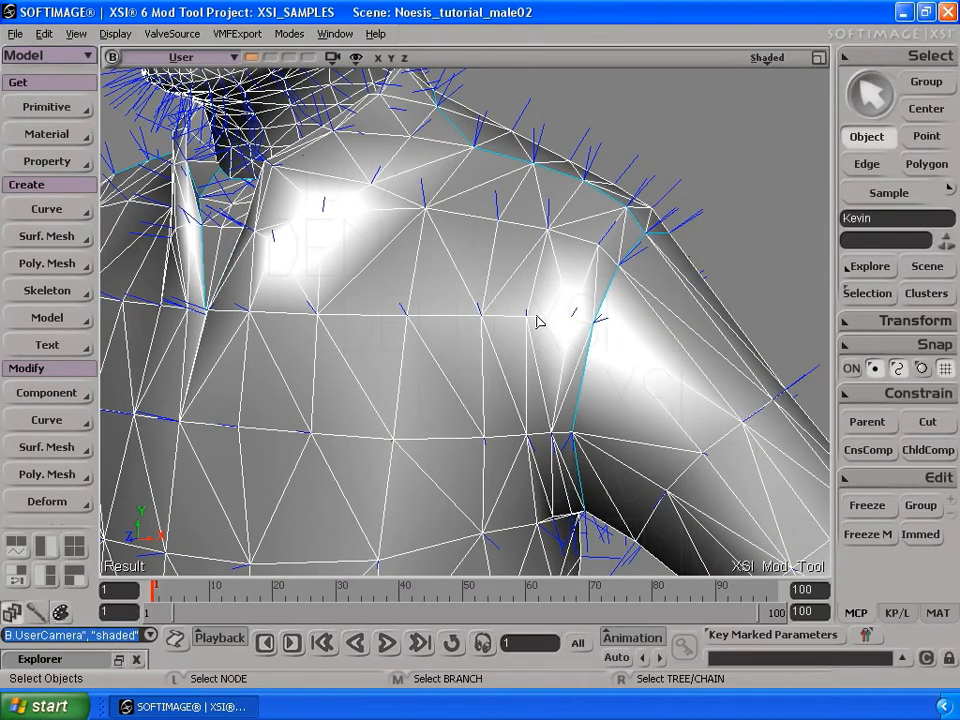
{"action": "key", "text": "s"}
{"action": "middle_click_drag", "start_coordinate": [566, 285], "coordinate": [565, 403]}
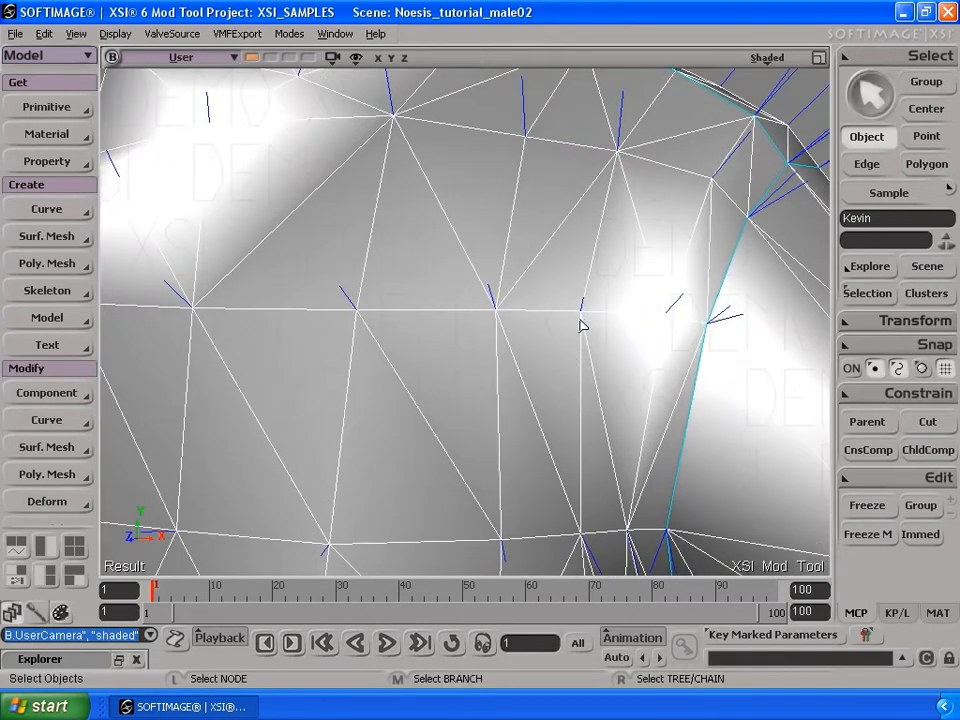
{"action": "key", "text": "s"}
{"action": "right_click_drag", "start_coordinate": [677, 343], "coordinate": [596, 324]}
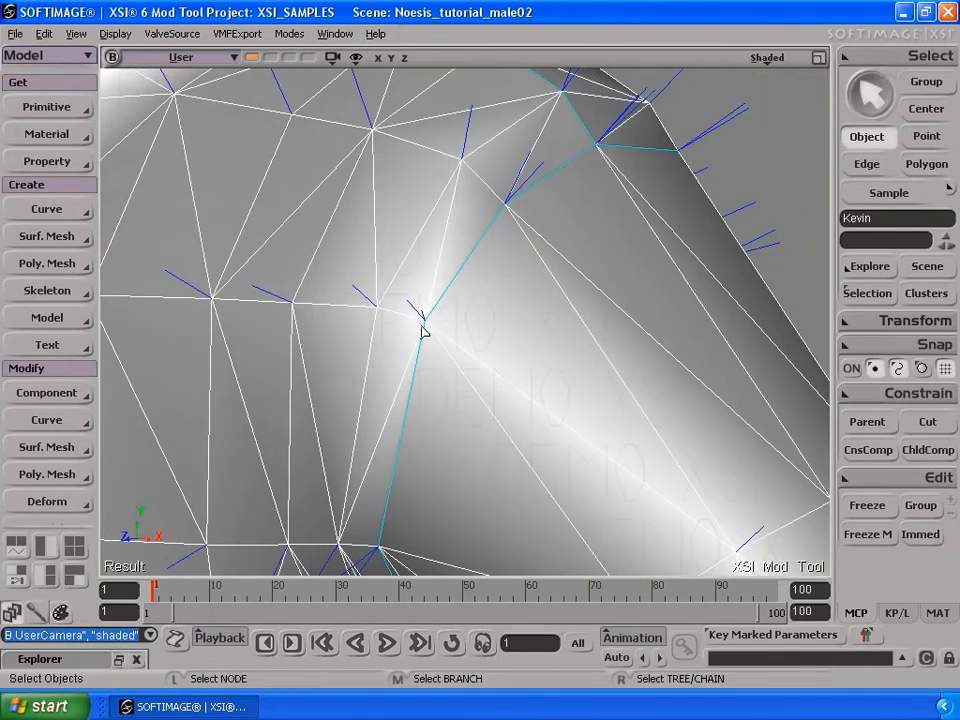
Examine the vertex normals at the shoulder seam from another angle and across the whole upper torso.
{"action": "key", "text": "s"}
{"action": "right_click_drag", "start_coordinate": [450, 339], "coordinate": [514, 317]}
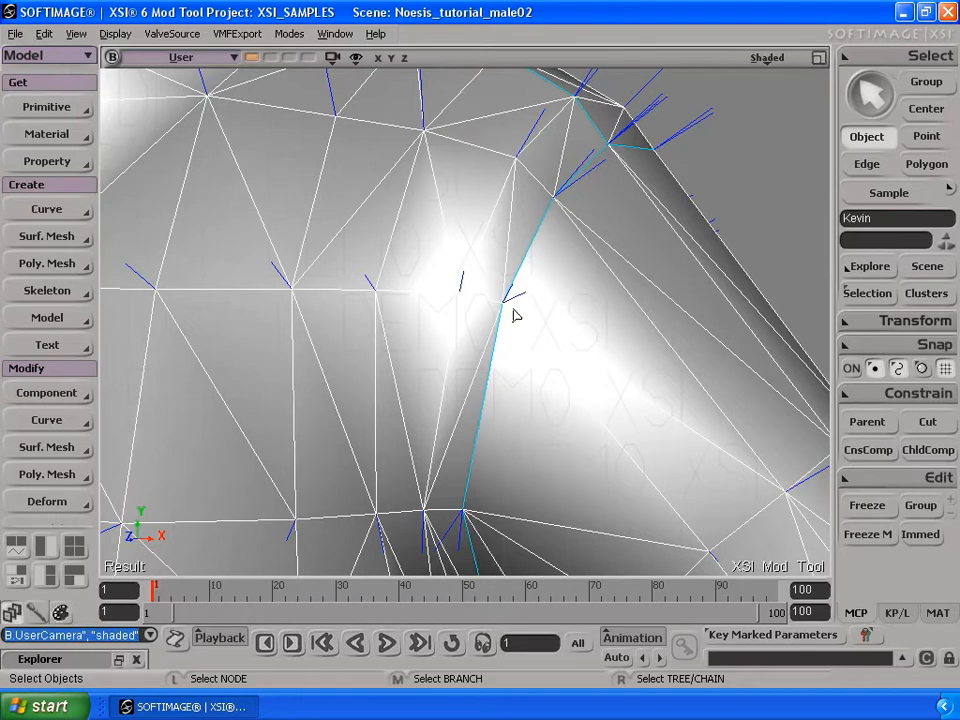
{"action": "key", "text": "s"}
{"action": "middle_click_drag", "start_coordinate": [474, 354], "coordinate": [419, 140]}
{"action": "right_click_drag", "start_coordinate": [432, 240], "coordinate": [351, 234]}
{"action": "left_click_drag", "start_coordinate": [351, 234], "coordinate": [405, 255]}
{"action": "middle_click_drag", "start_coordinate": [405, 259], "coordinate": [396, 200]}
{"action": "left_click_drag", "start_coordinate": [419, 321], "coordinate": [448, 303]}
{"action": "middle_click_drag", "start_coordinate": [441, 300], "coordinate": [424, 281]}
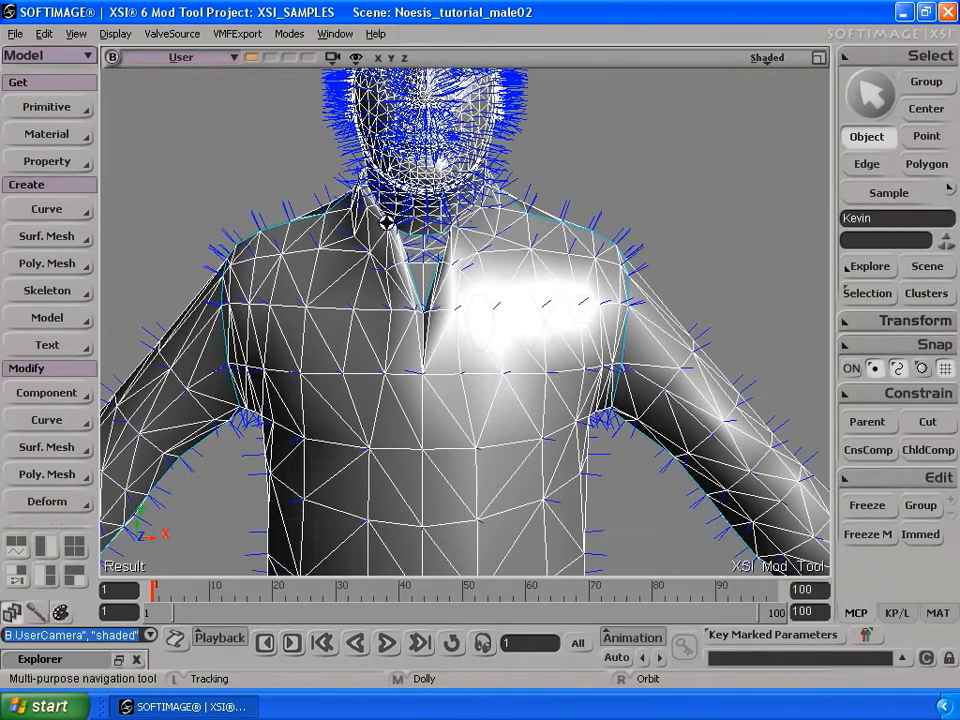
Turn off the display of normals and bring the open seam between the neck and collar into close view.
{"action": "left_click", "coordinate": [356, 58]}
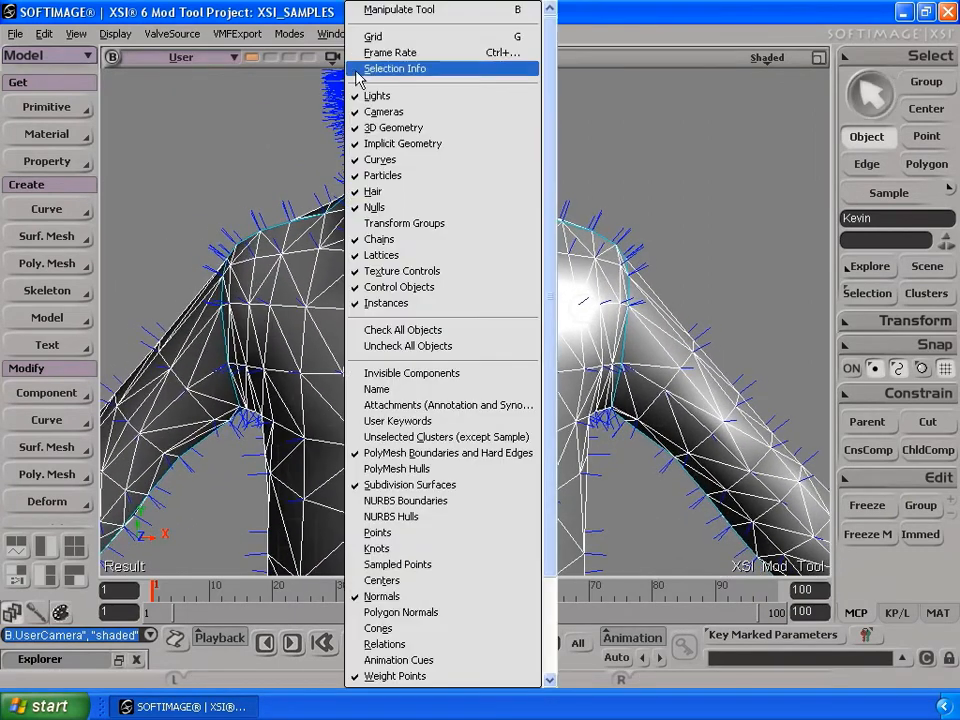
{"action": "left_click", "coordinate": [433, 598]}
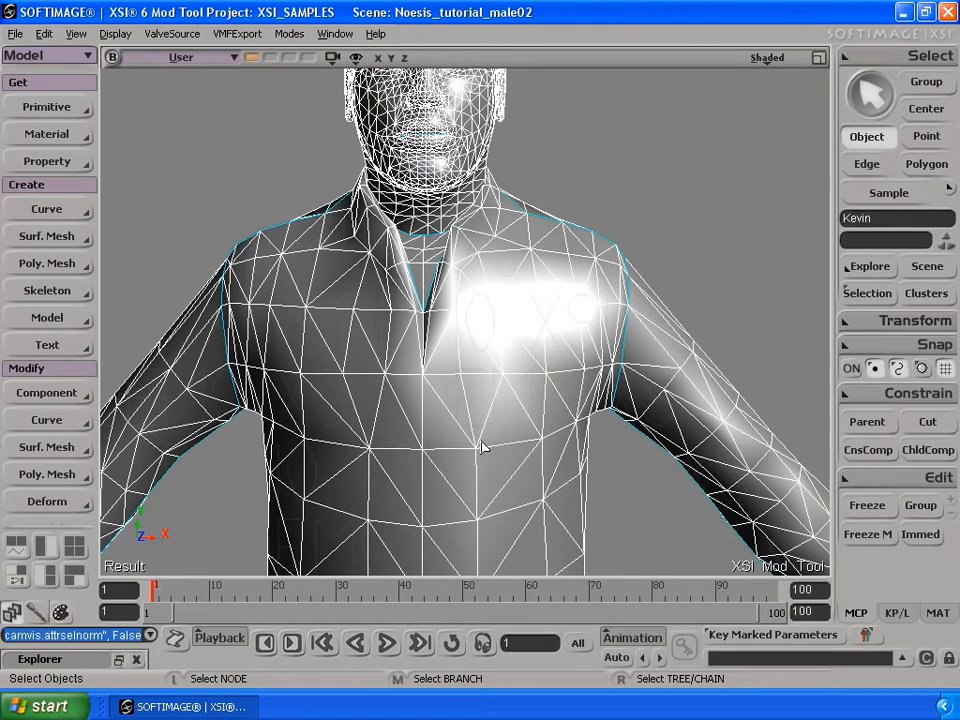
{"action": "middle_click_drag", "start_coordinate": [452, 272], "coordinate": [487, 453]}
{"action": "left_click_drag", "start_coordinate": [407, 195], "coordinate": [457, 268]}
{"action": "middle_click_drag", "start_coordinate": [526, 247], "coordinate": [530, 450]}
{"action": "left_click_drag", "start_coordinate": [597, 389], "coordinate": [465, 294]}
{"action": "middle_click_drag", "start_coordinate": [476, 289], "coordinate": [528, 578]}
{"action": "middle_click_drag", "start_coordinate": [549, 368], "coordinate": [532, 530]}
{"action": "middle_click_drag", "start_coordinate": [529, 384], "coordinate": [523, 397]}
{"action": "middle_click_drag", "start_coordinate": [544, 349], "coordinate": [541, 413]}
{"action": "key", "text": "space"}
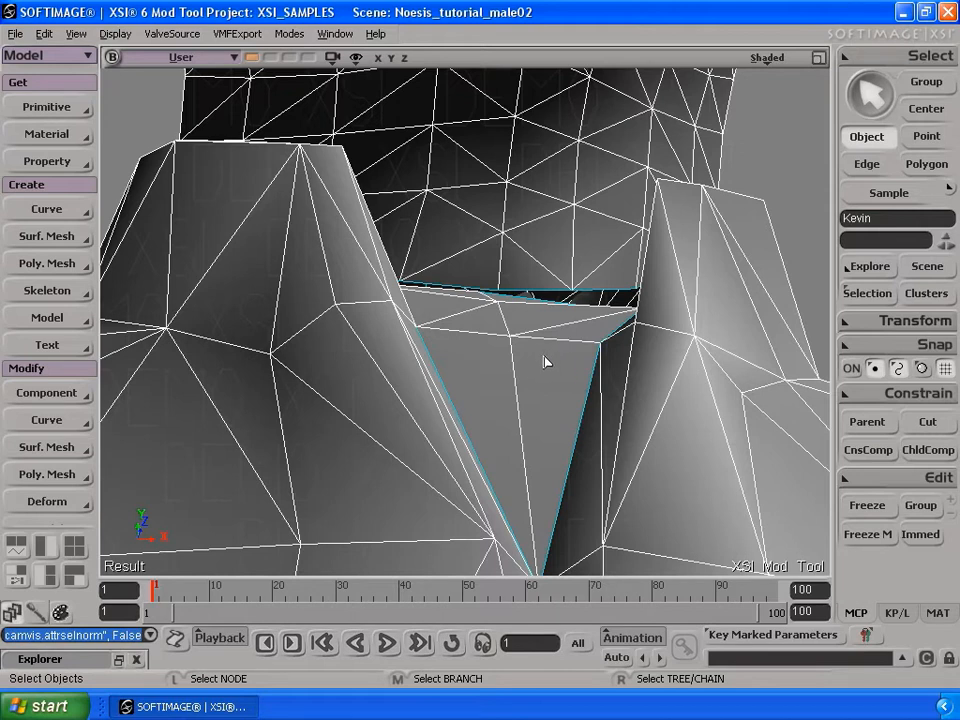
Select a point on the neck's open border with the Raycast point tool, try lowering it to cover the gap, and undo the move.
{"action": "left_click", "coordinate": [944, 140]}
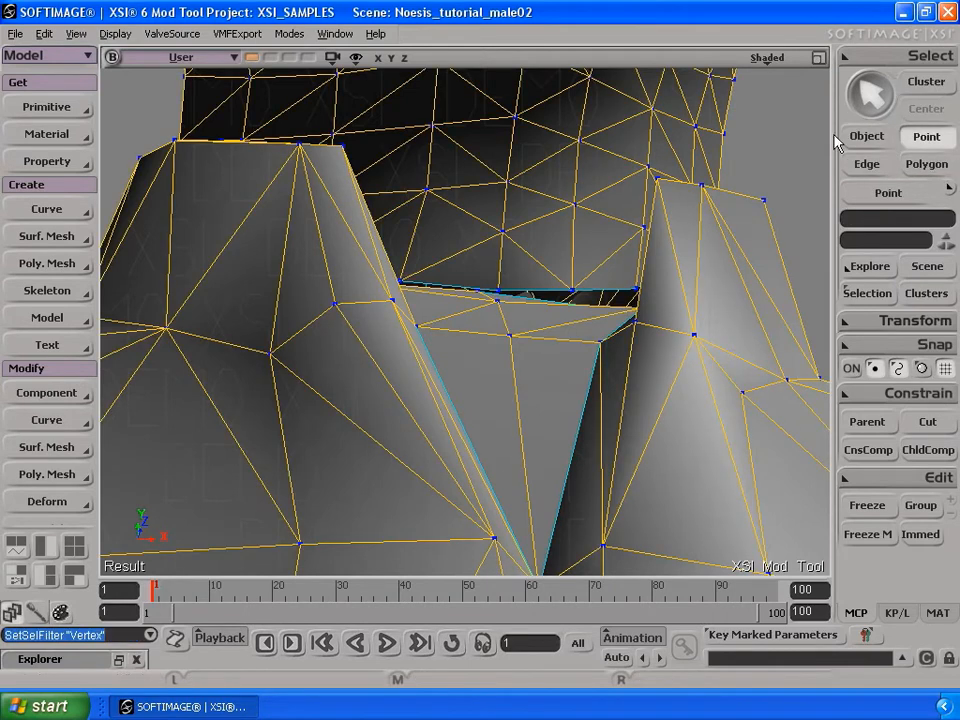
{"action": "left_click", "coordinate": [858, 60]}
{"action": "mouse_move", "coordinate": [810, 63]}
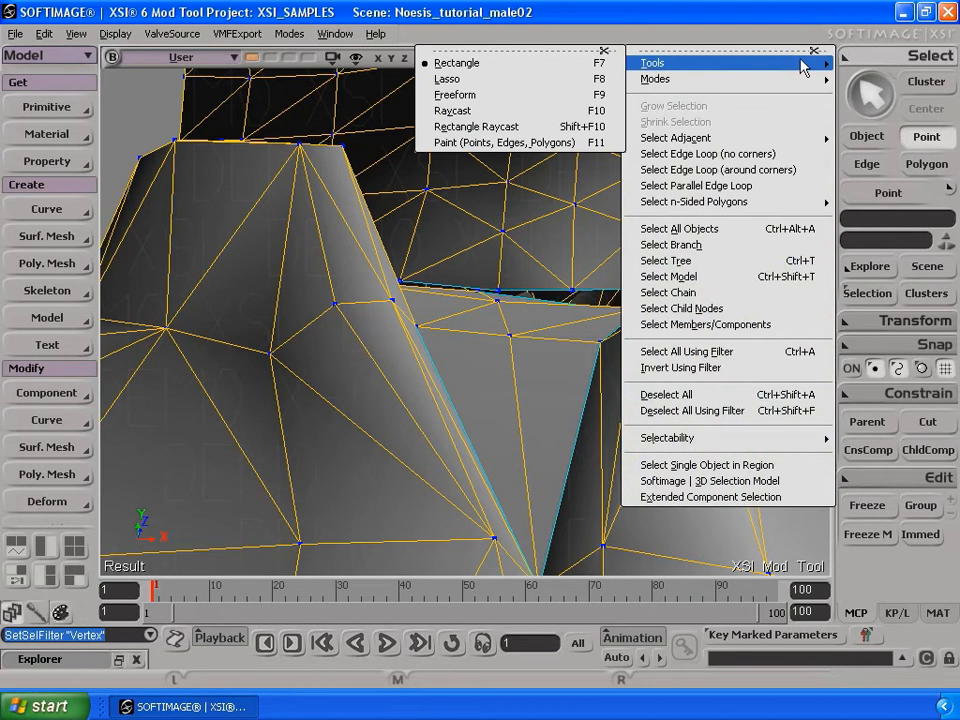
{"action": "left_click", "coordinate": [484, 109]}
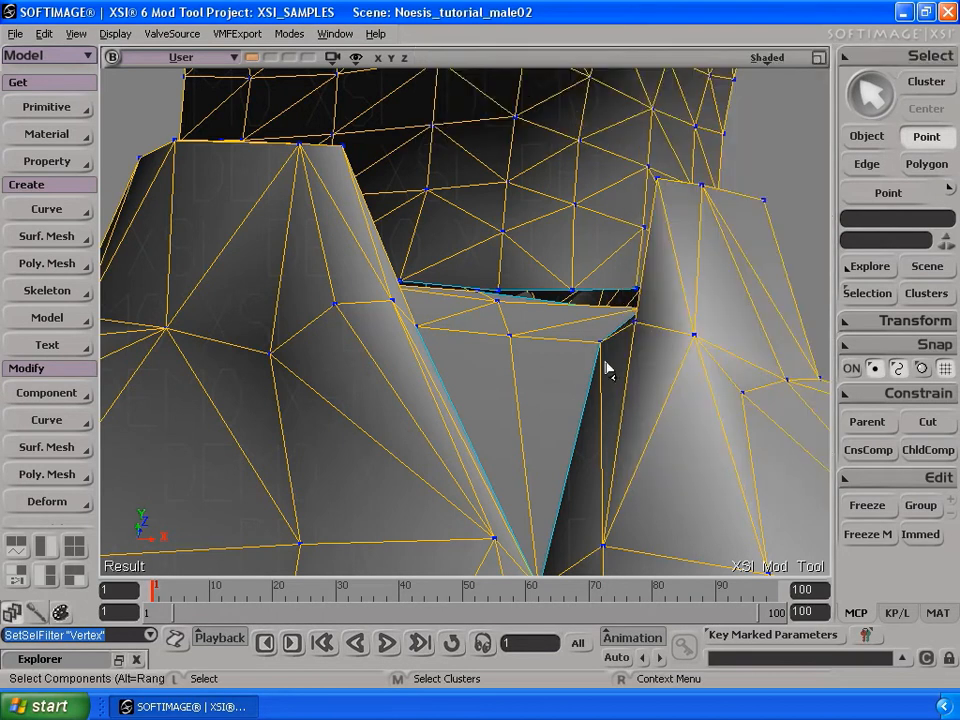
{"action": "left_click", "coordinate": [576, 305]}
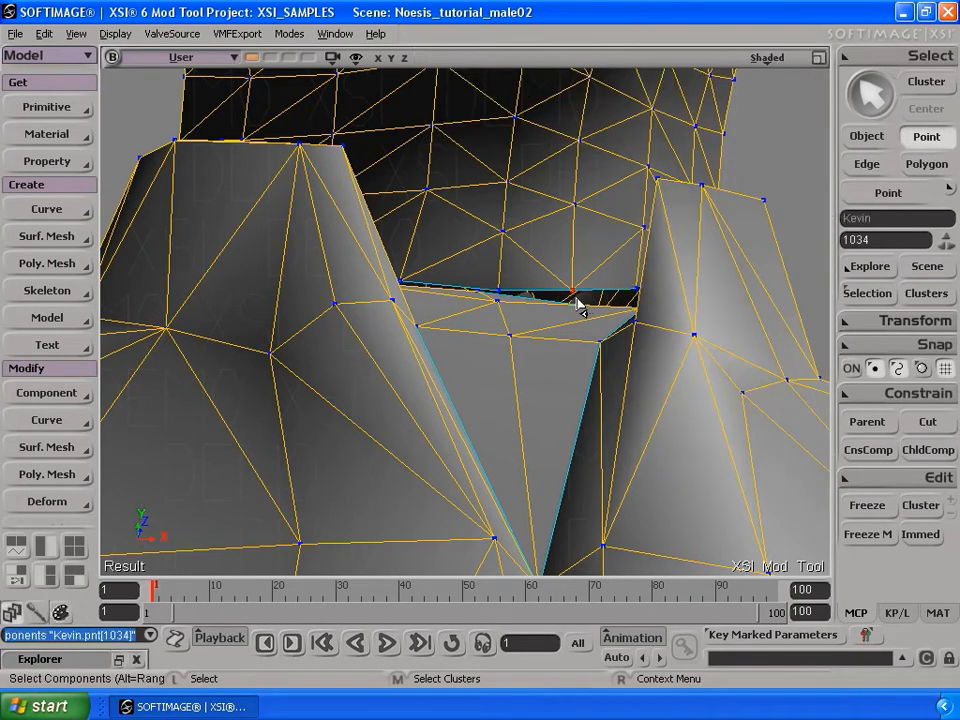
{"action": "key", "text": "v"}
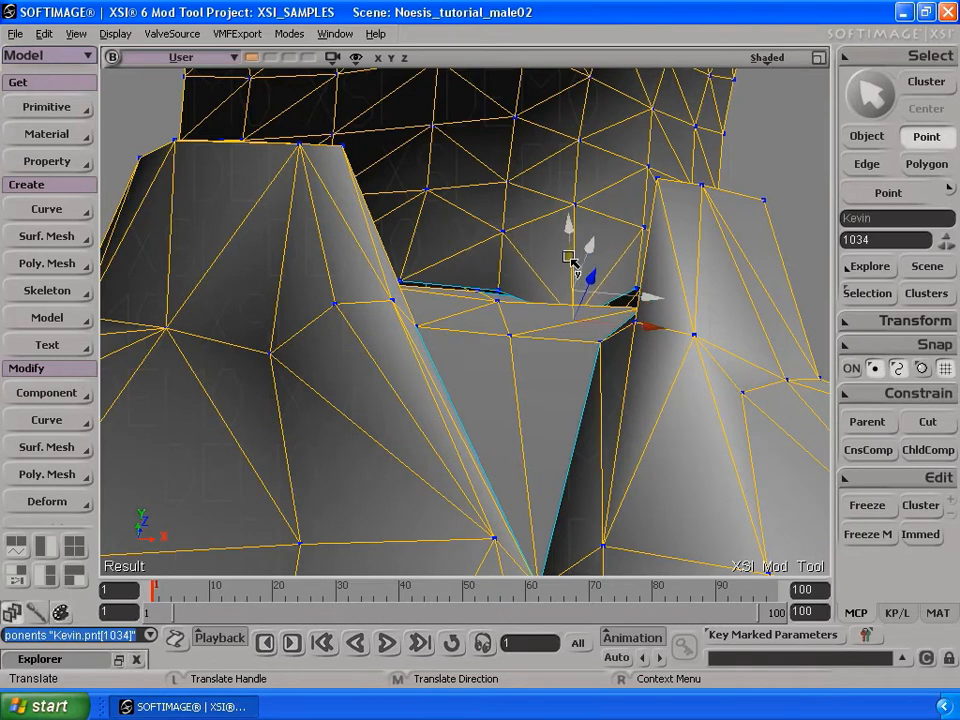
{"action": "left_click_drag", "start_coordinate": [571, 263], "coordinate": [572, 271]}
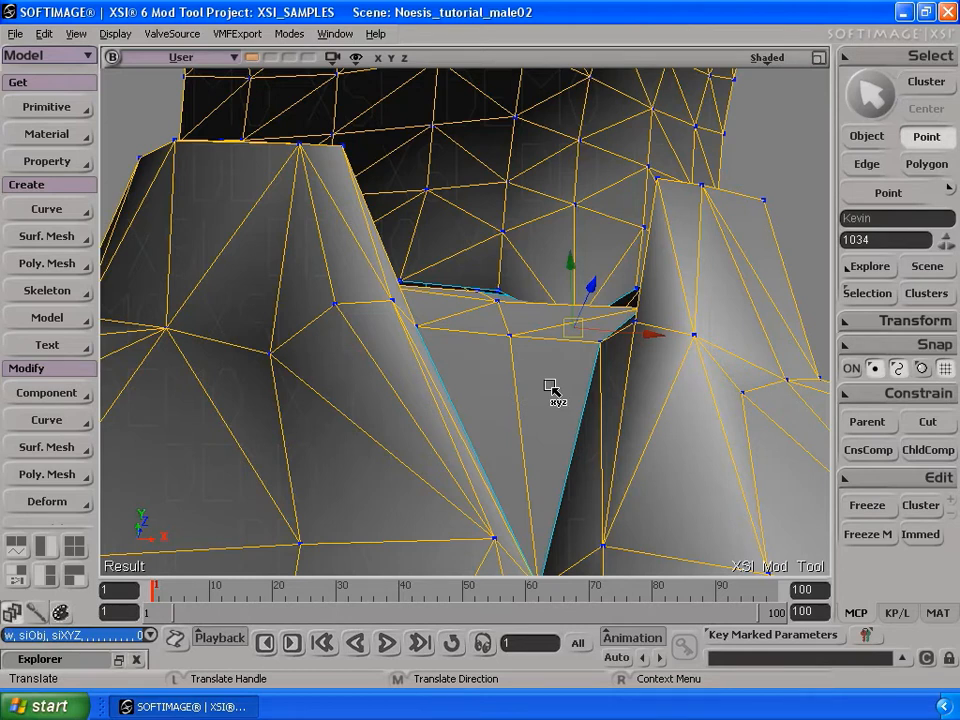
{"action": "key", "text": "ctrl+z"}
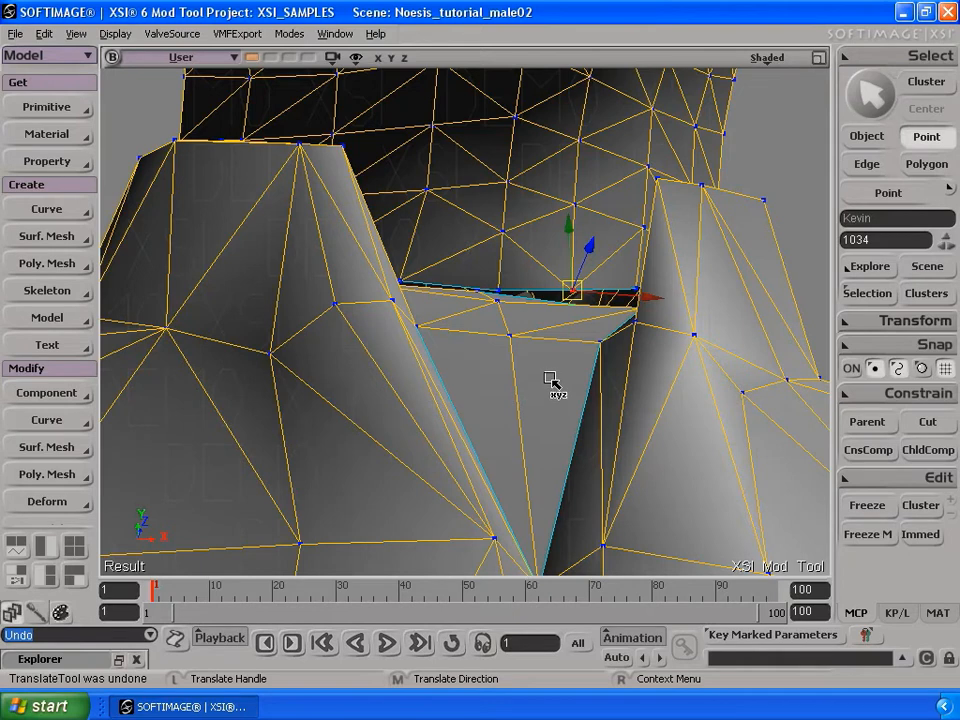
Deselect the mesh after viewing the neck gap, and examine the shading of the whole character and its upper body.
{"action": "key", "text": "s"}
{"action": "right_click_drag", "start_coordinate": [560, 369], "coordinate": [559, 402]}
{"action": "middle_click_drag", "start_coordinate": [568, 304], "coordinate": [569, 292]}
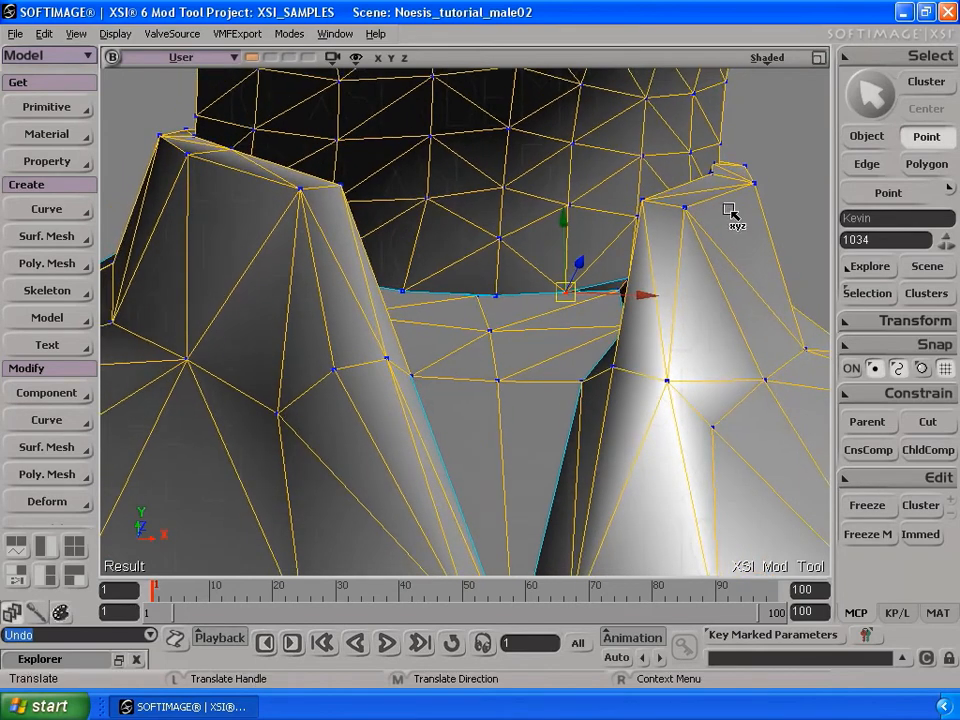
{"action": "key", "text": "space"}
{"action": "left_click", "coordinate": [767, 159]}
{"action": "key", "text": "s"}
{"action": "mouse_move", "coordinate": [543, 380]}
{"action": "middle_mouse_down"}
{"action": "mouse_move", "coordinate": [508, 180]}
{"action": "mouse_move", "coordinate": [519, 401]}
{"action": "mouse_move", "coordinate": [504, 321]}
{"action": "mouse_move", "coordinate": [491, 319]}
{"action": "middle_mouse_up"}
{"action": "key", "text": "a"}
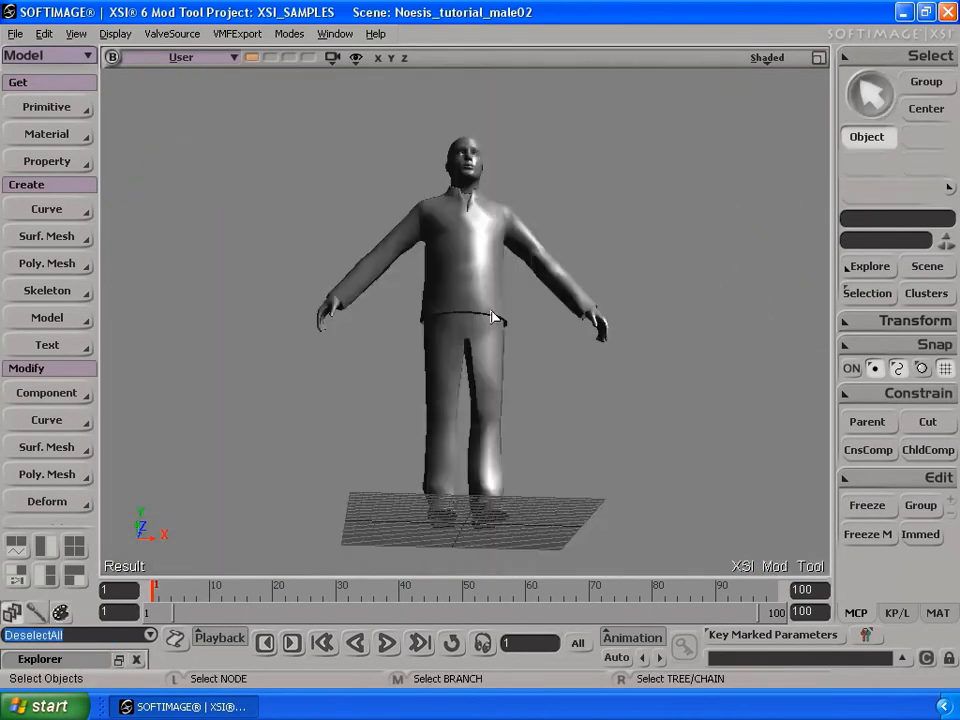
{"action": "key", "text": "s"}
{"action": "right_click_drag", "start_coordinate": [506, 268], "coordinate": [499, 339]}
{"action": "middle_click_drag", "start_coordinate": [500, 339], "coordinate": [463, 392]}
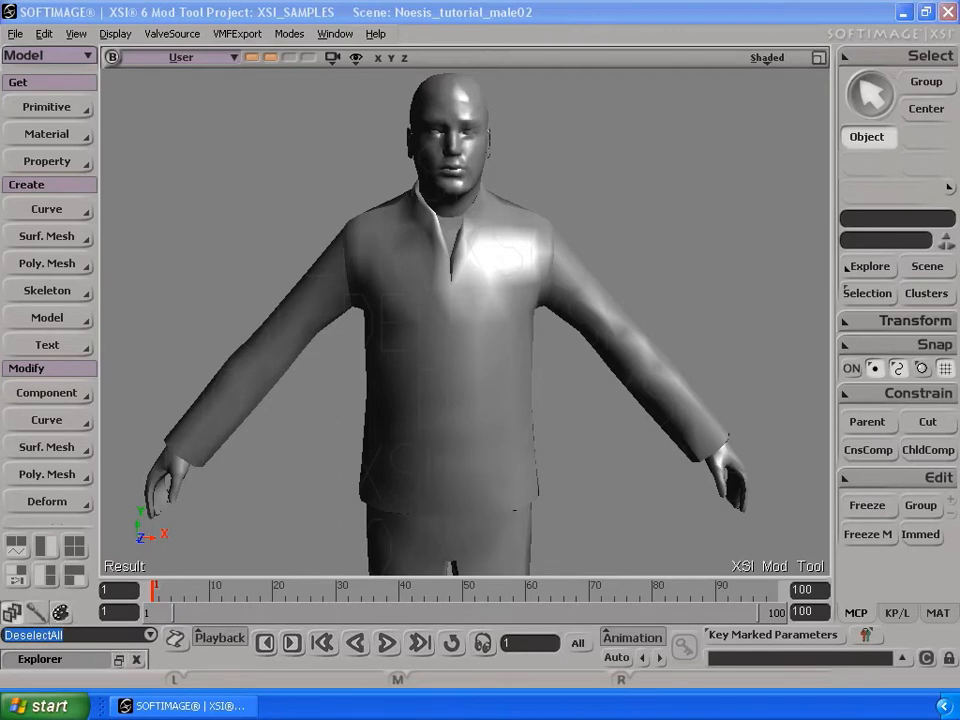
Try Weld Boundary Points/Edges on the character mesh at a distance of 1, and undo the weld.
{"action": "key", "text": "space"}
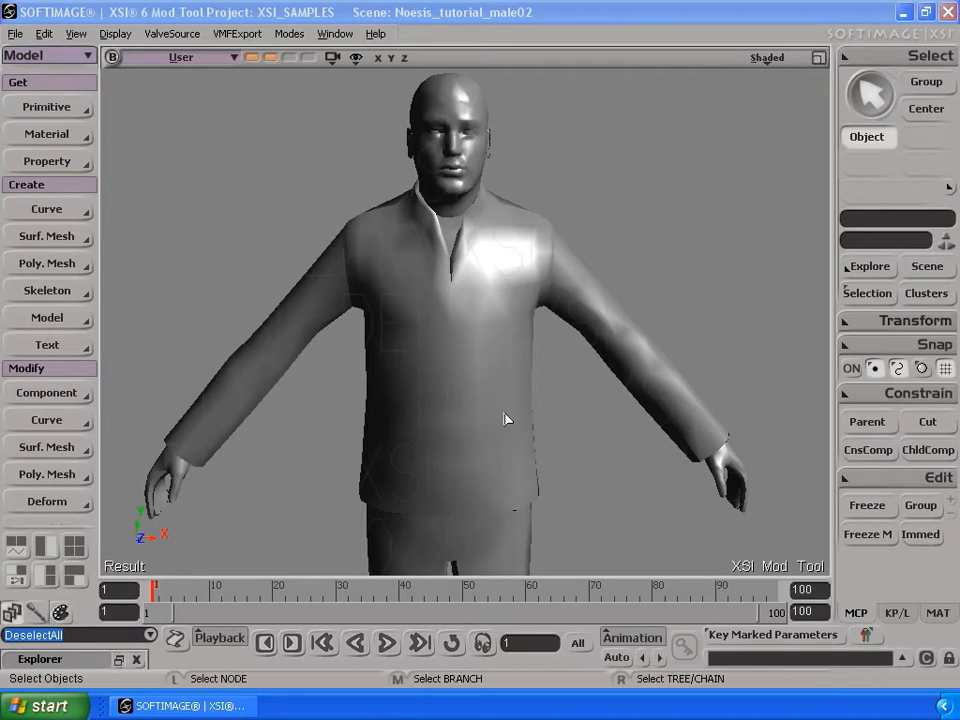
{"action": "left_click", "coordinate": [409, 313]}
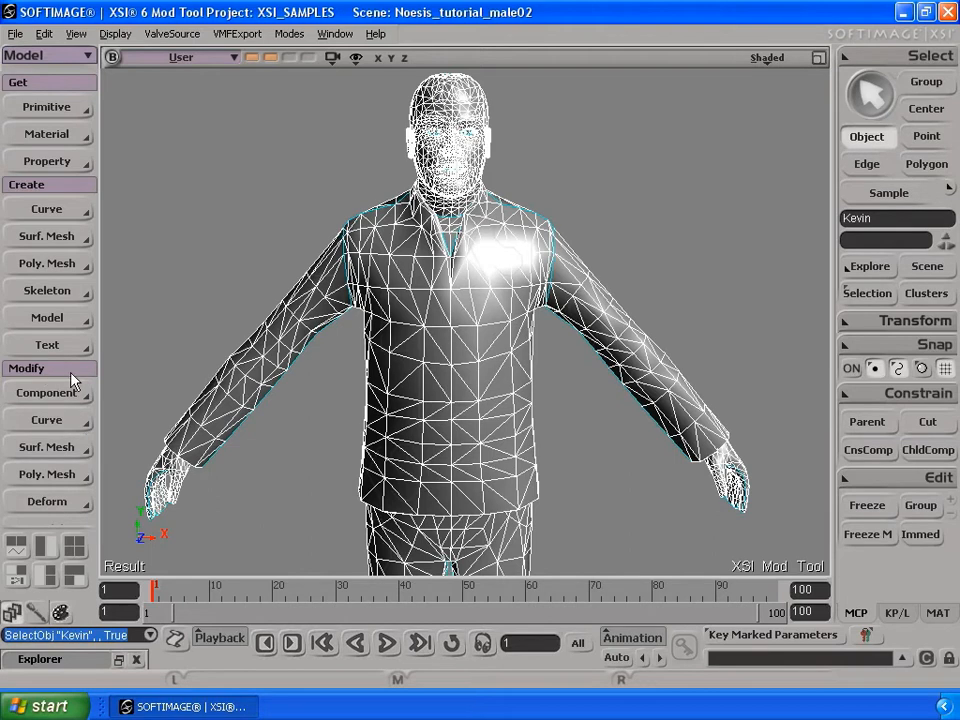
{"action": "left_click", "coordinate": [55, 478]}
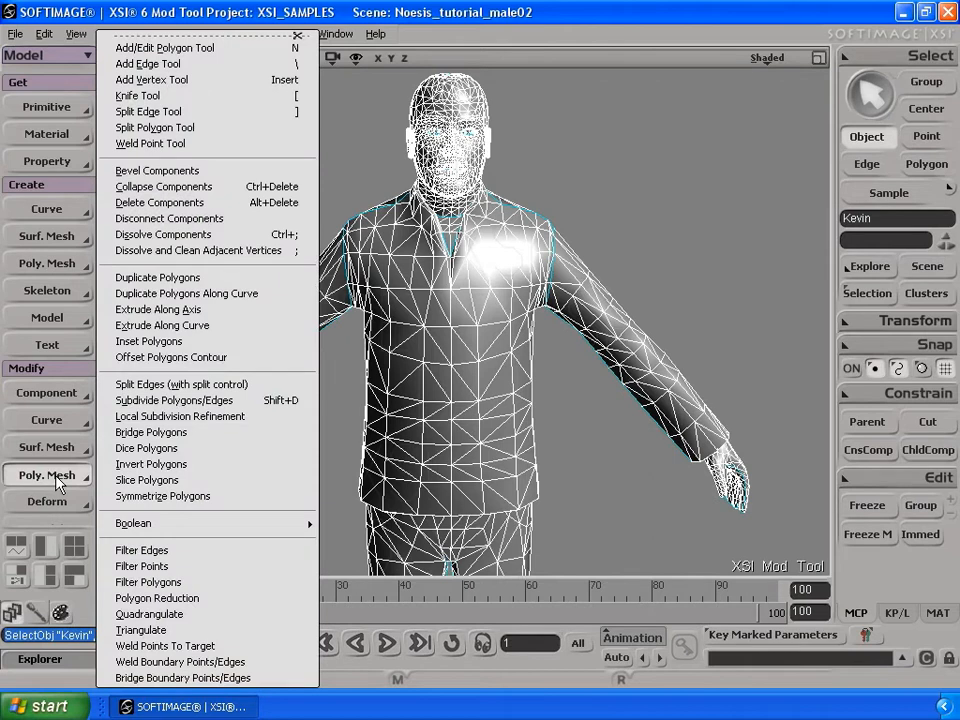
{"action": "left_click", "coordinate": [219, 664]}
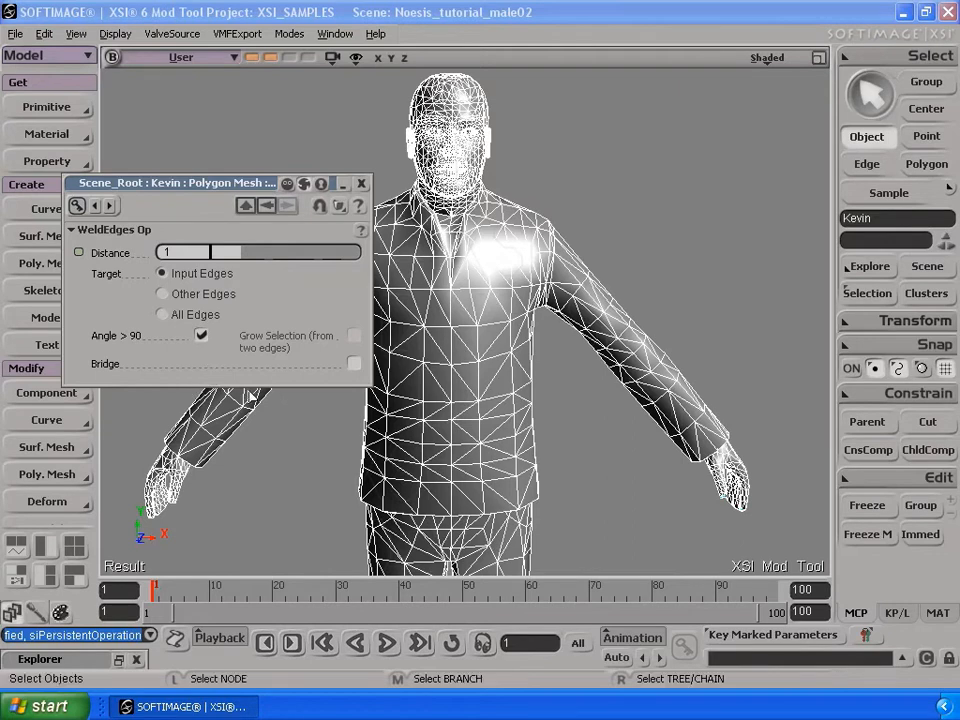
{"action": "left_click", "coordinate": [362, 184]}
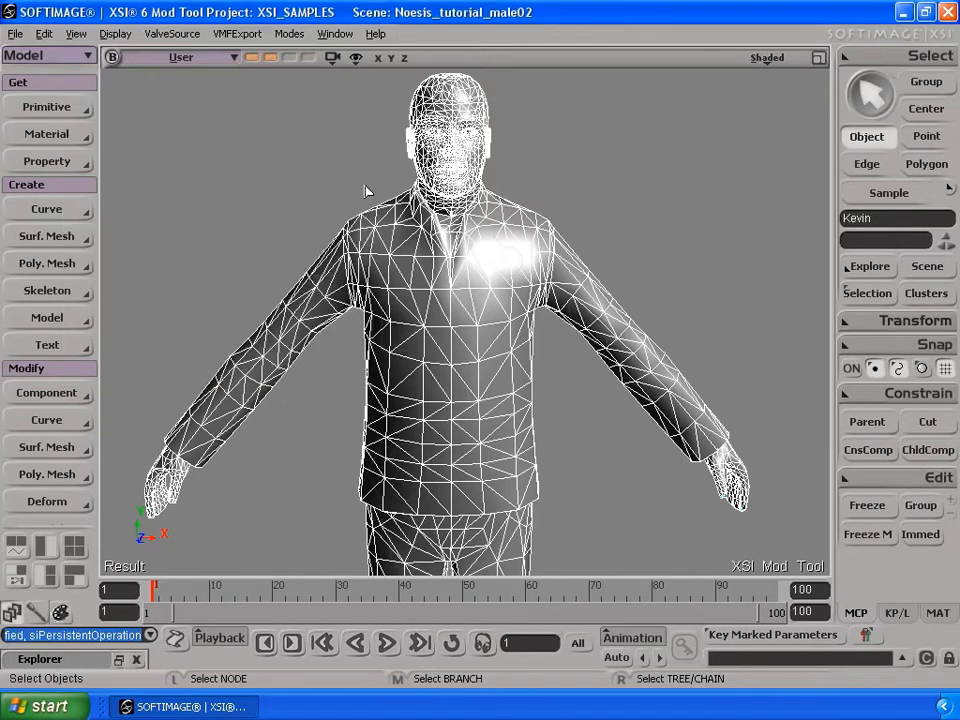
{"action": "left_click", "coordinate": [46, 36]}
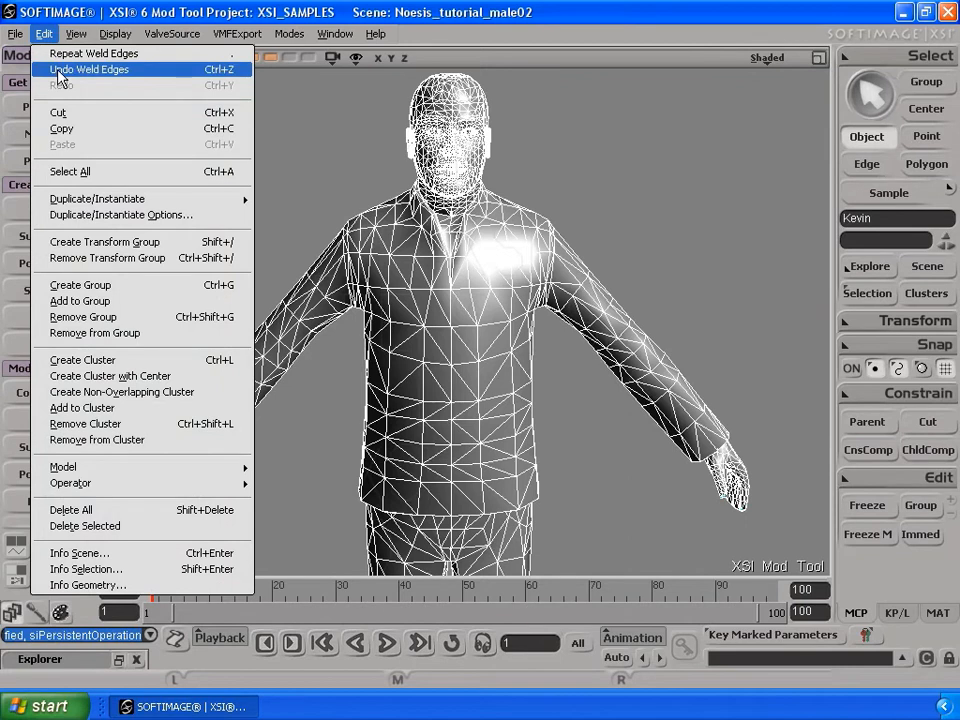
{"action": "left_click", "coordinate": [60, 70]}
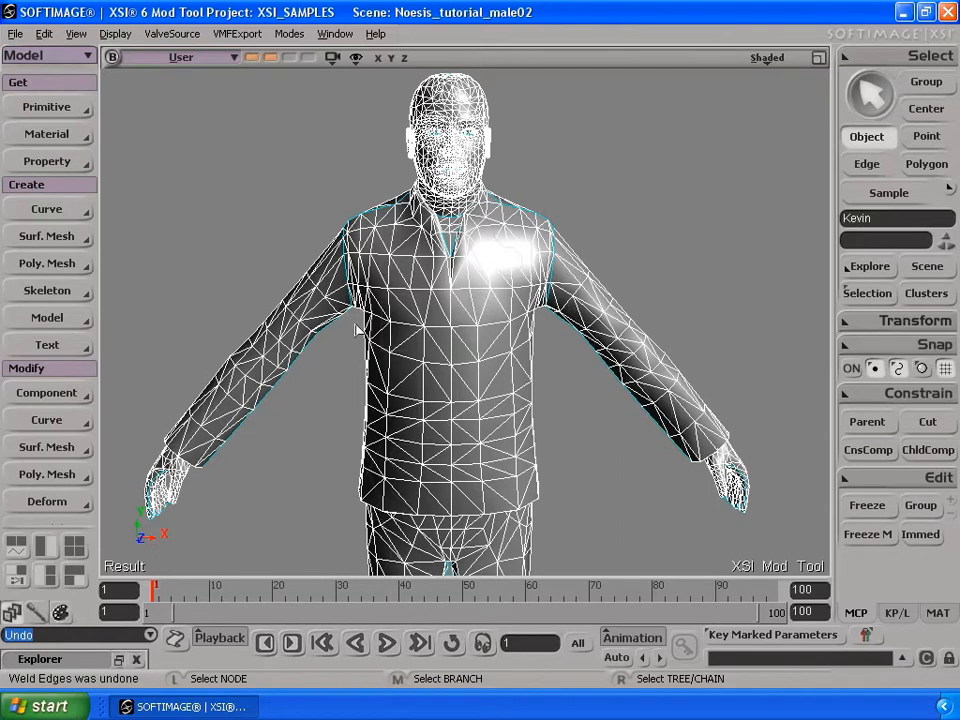
Examine the open boundary edges on the character's hand and fingers, ending with the head and torso in front view.
{"action": "key", "text": "s"}
{"action": "left_click_drag", "start_coordinate": [298, 384], "coordinate": [360, 297]}
{"action": "right_click_drag", "start_coordinate": [360, 297], "coordinate": [399, 428]}
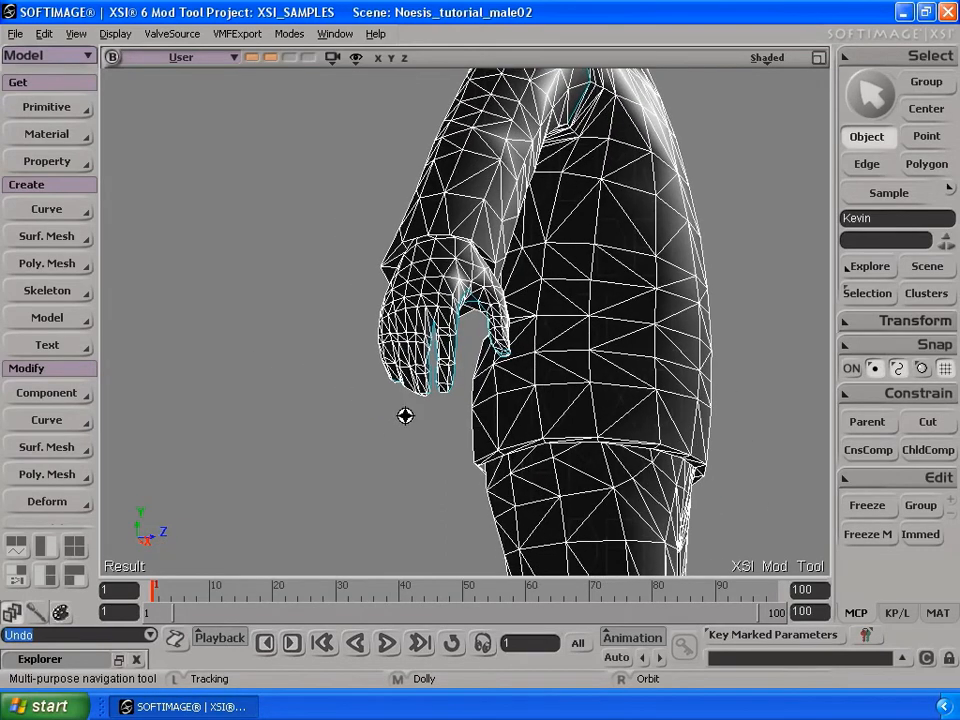
{"action": "key", "text": "space"}
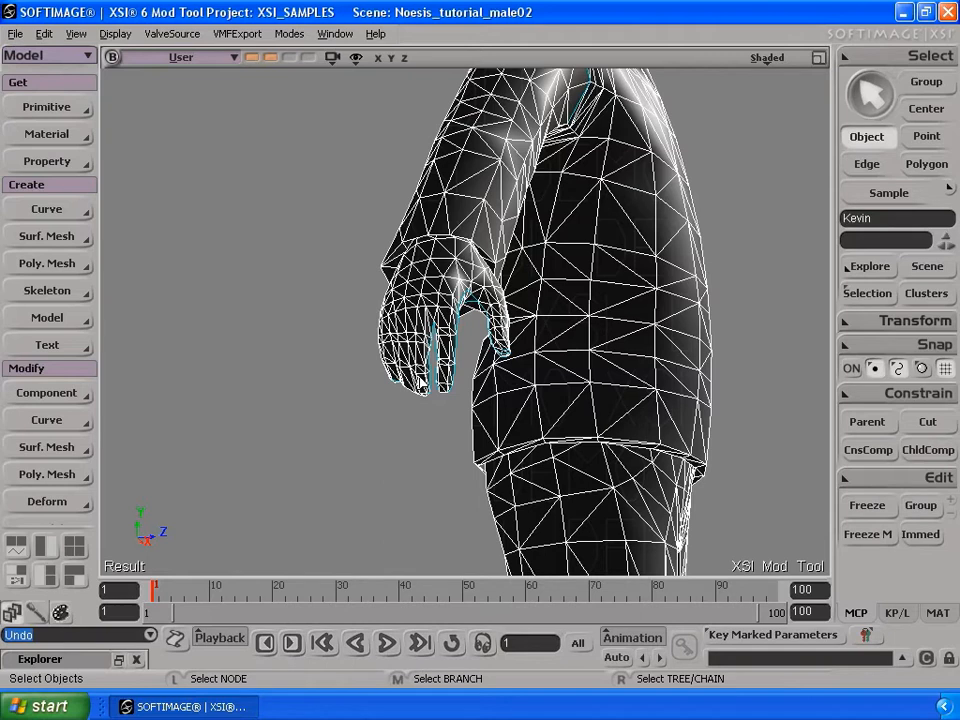
{"action": "key", "text": "s"}
{"action": "right_click_drag", "start_coordinate": [520, 311], "coordinate": [414, 387]}
{"action": "middle_click_drag", "start_coordinate": [528, 368], "coordinate": [470, 285]}
{"action": "key", "text": "Escape"}
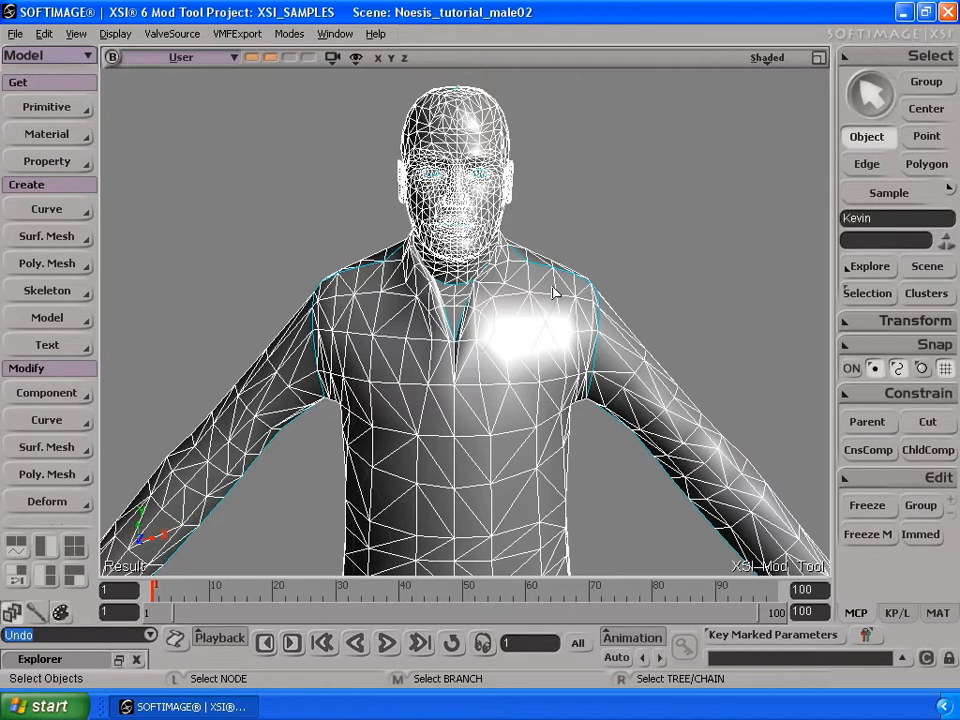
Select the component polygons of the mesh's mouth cluster in the explorer, toggle their visibility and minimize the explorer.
{"action": "key", "text": "8"}
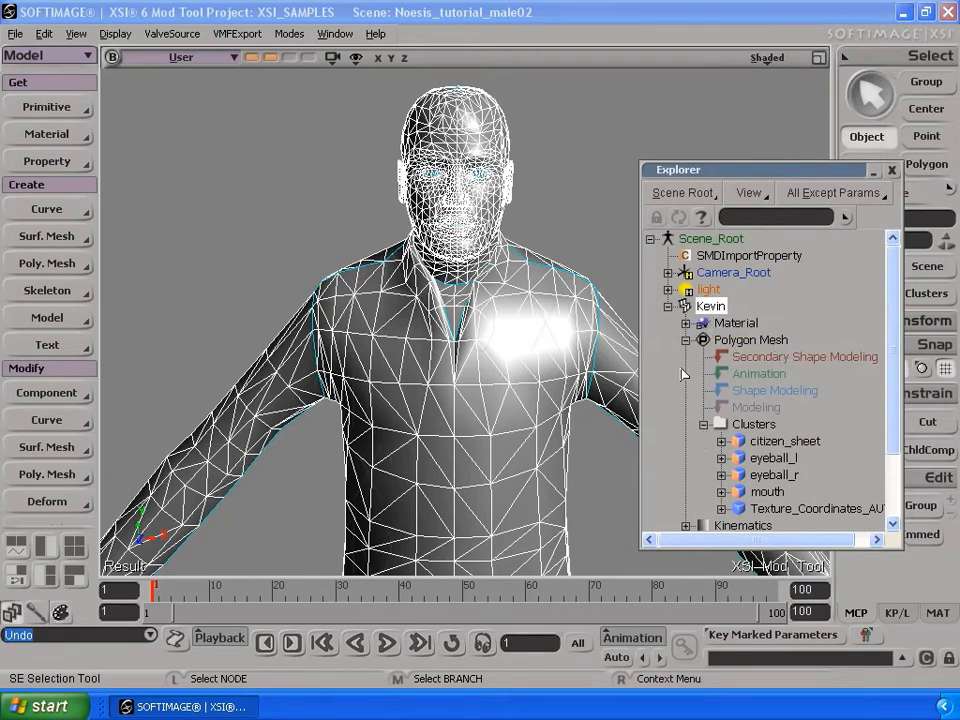
{"action": "left_click", "coordinate": [765, 493]}
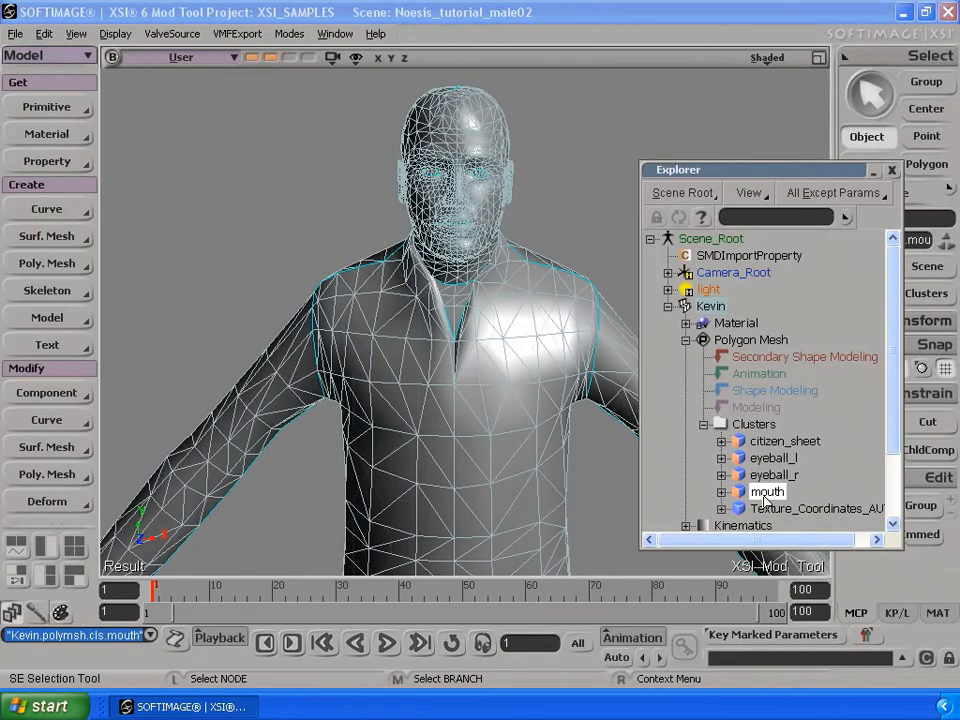
{"action": "right_click", "coordinate": [766, 497]}
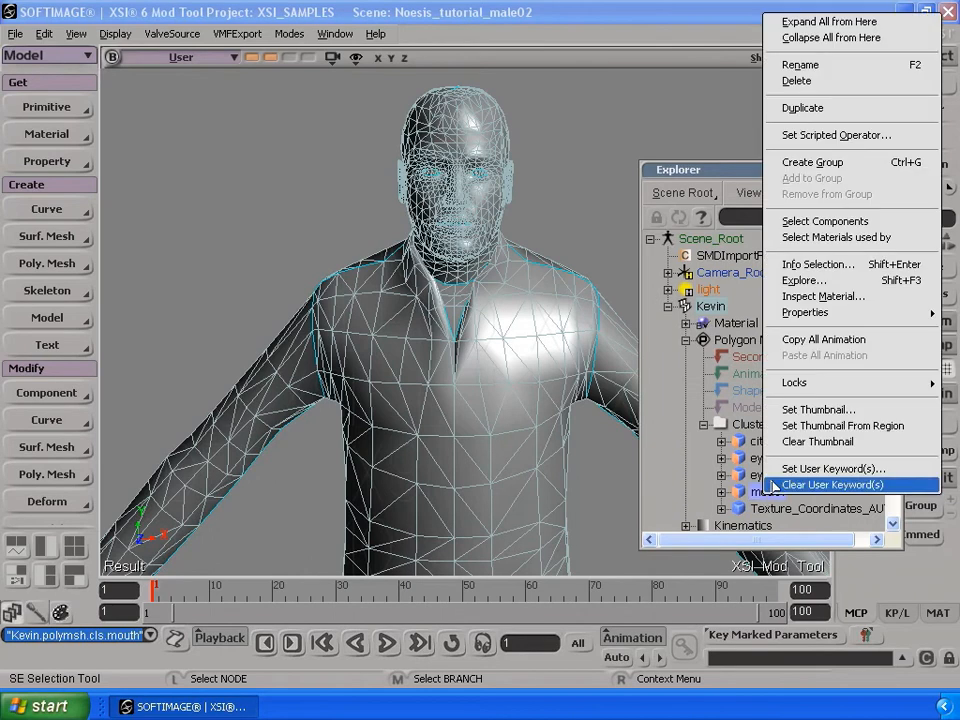
{"action": "left_click", "coordinate": [853, 230]}
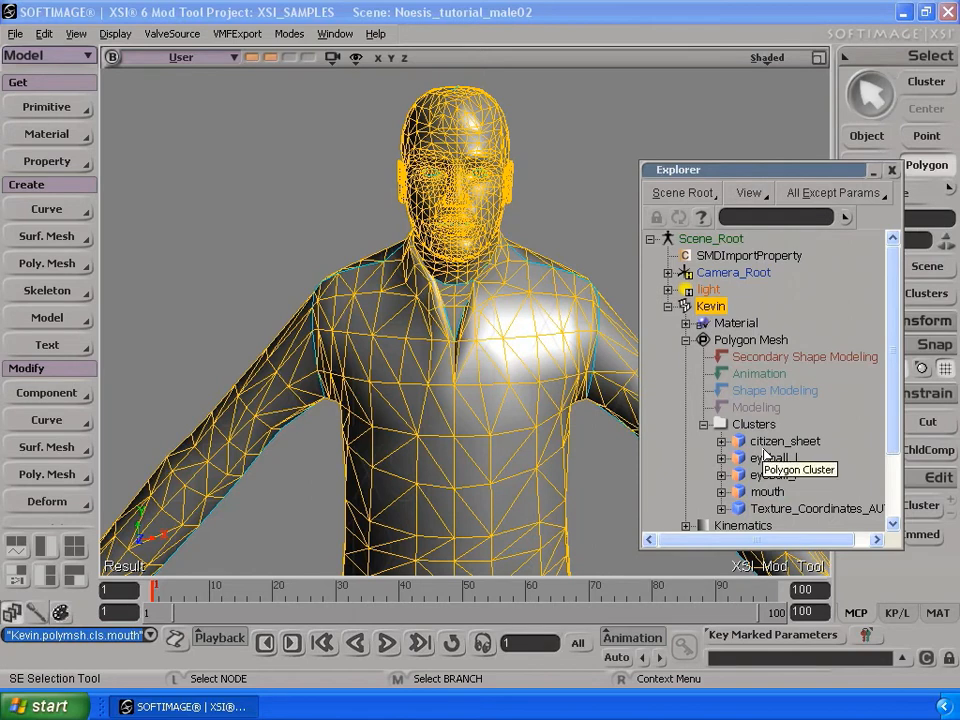
{"action": "key", "text": "h"}
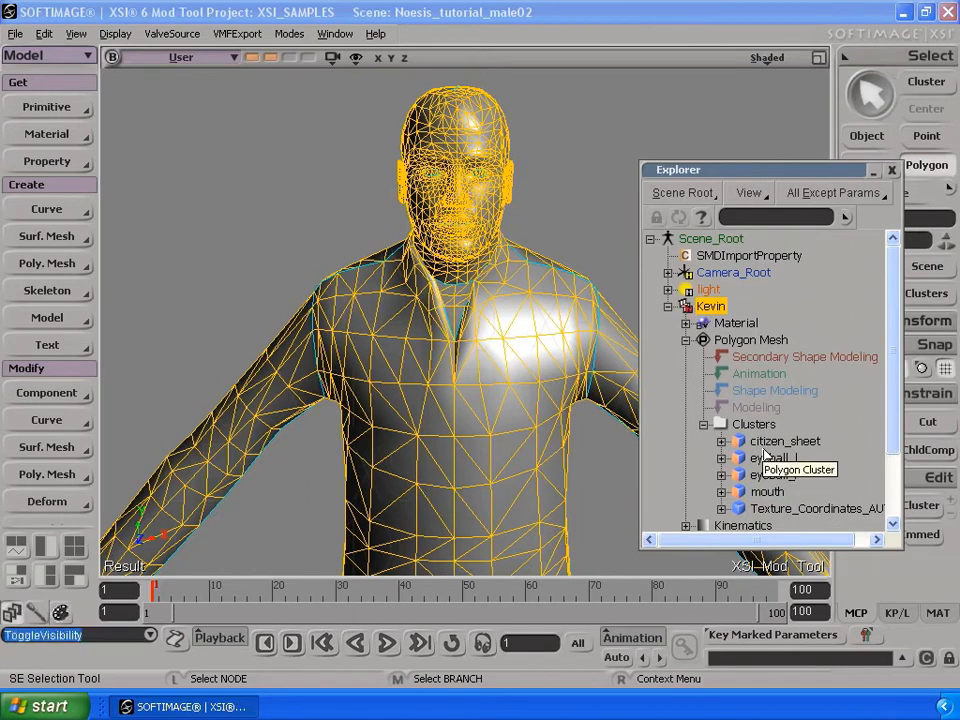
{"action": "left_click", "coordinate": [872, 171]}
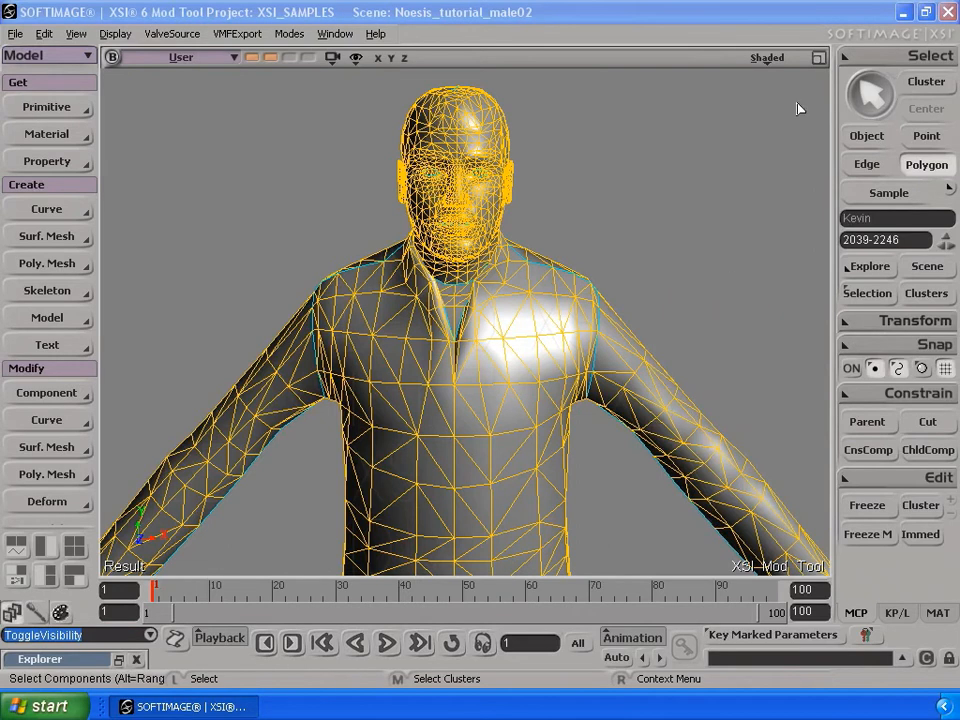
Set the viewport display to Wireframe and view the selected mouth polygons inside the head from different angles.
{"action": "left_click", "coordinate": [765, 58]}
{"action": "left_click", "coordinate": [712, 273]}
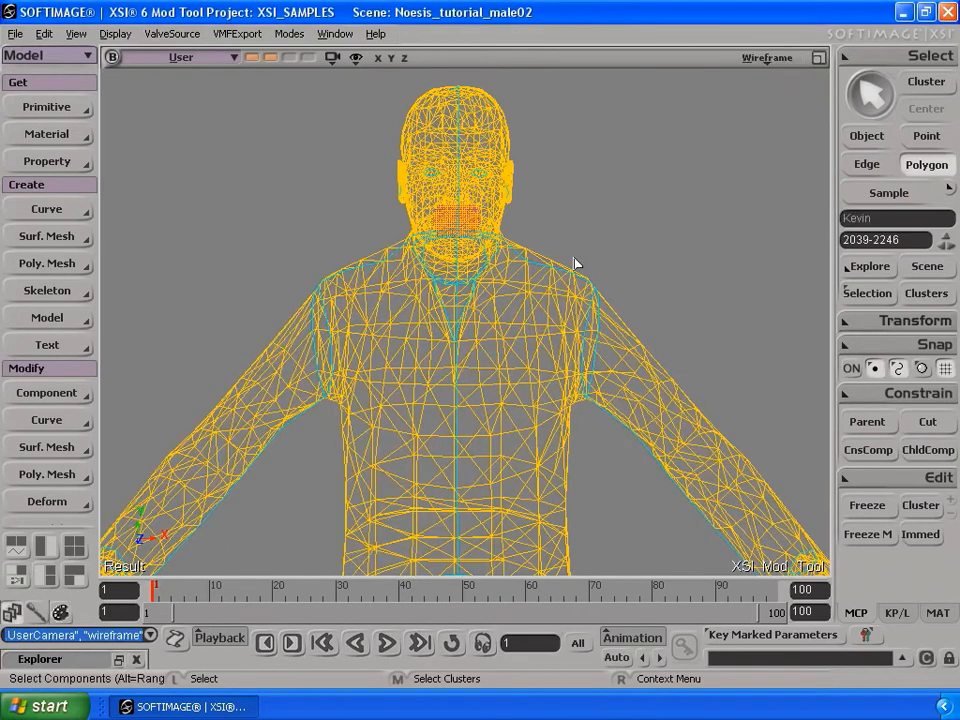
{"action": "key", "text": "s"}
{"action": "right_click_drag", "start_coordinate": [535, 215], "coordinate": [438, 284]}
{"action": "middle_click_drag", "start_coordinate": [438, 284], "coordinate": [469, 285]}
{"action": "right_click_drag", "start_coordinate": [469, 285], "coordinate": [551, 262]}
{"action": "mouse_move", "coordinate": [551, 262]}
{"action": "middle_mouse_down"}
{"action": "mouse_move", "coordinate": [542, 208]}
{"action": "mouse_move", "coordinate": [561, 246]}
{"action": "mouse_move", "coordinate": [531, 203]}
{"action": "mouse_move", "coordinate": [527, 296]}
{"action": "mouse_move", "coordinate": [536, 231]}
{"action": "mouse_move", "coordinate": [535, 249]}
{"action": "middle_mouse_up"}
{"action": "key", "text": "s"}
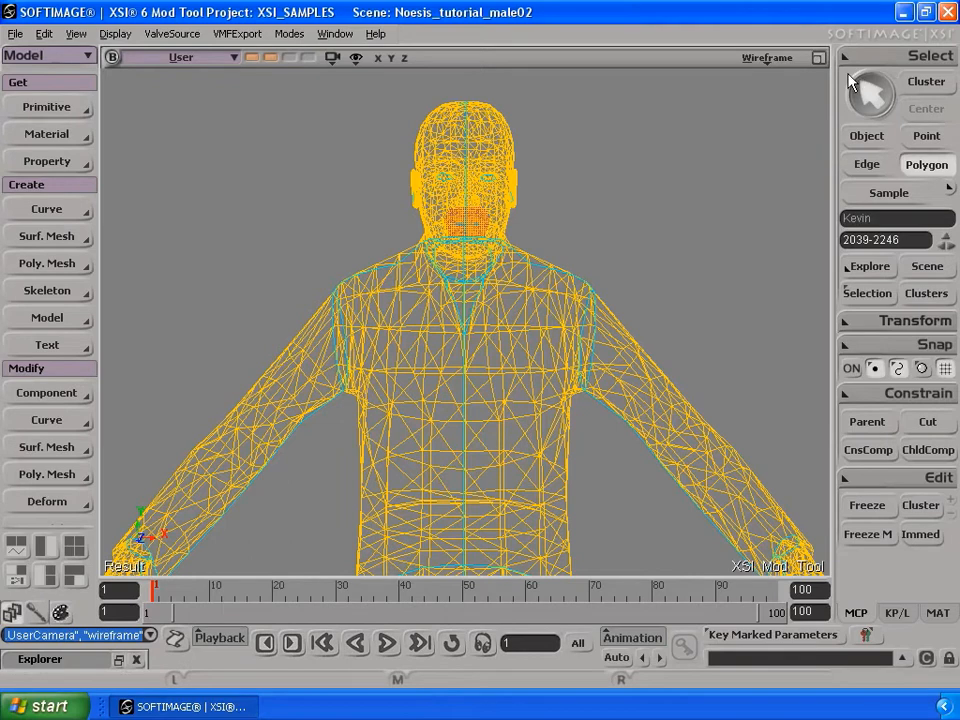
Select all border edges of the character mesh with the Border Edge filter and switch the selection tool to Raycast.
{"action": "left_click", "coordinate": [881, 167]}
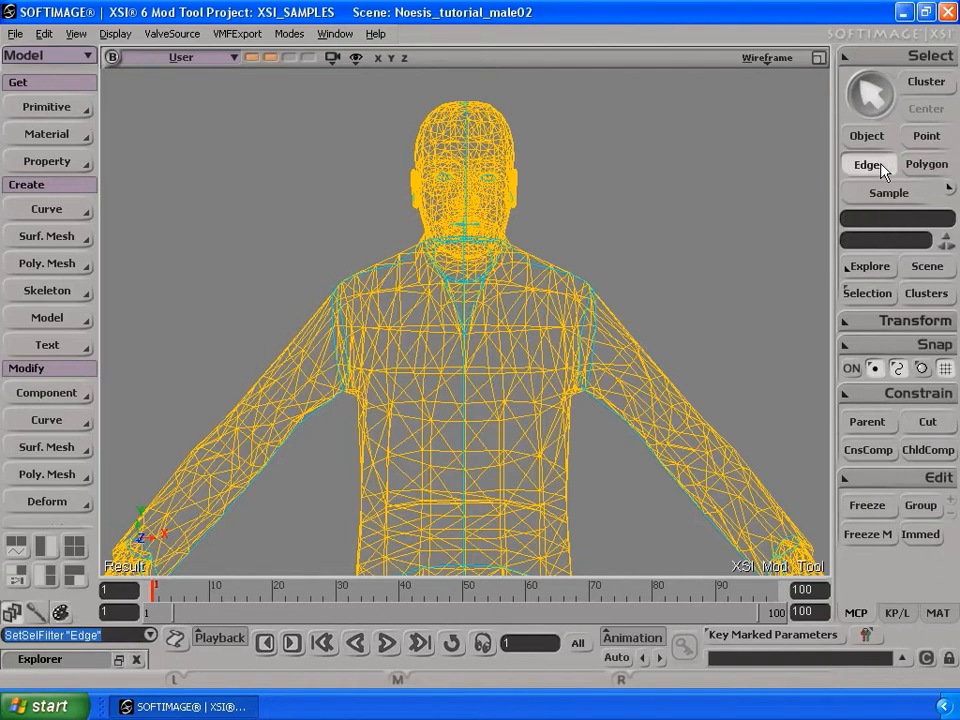
{"action": "left_click", "coordinate": [950, 189]}
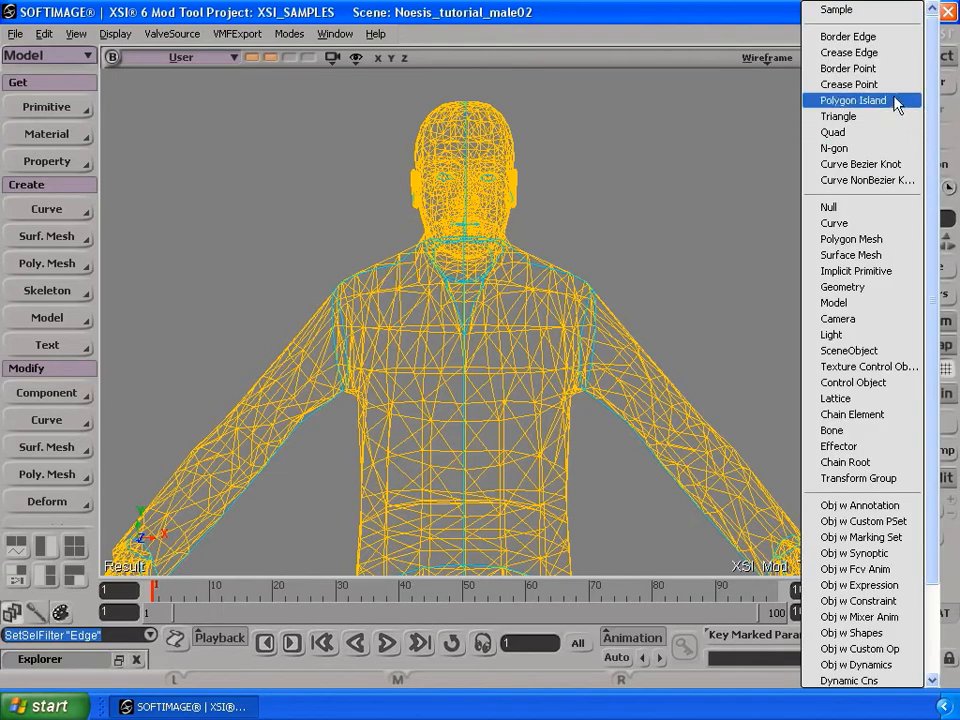
{"action": "left_click", "coordinate": [893, 37]}
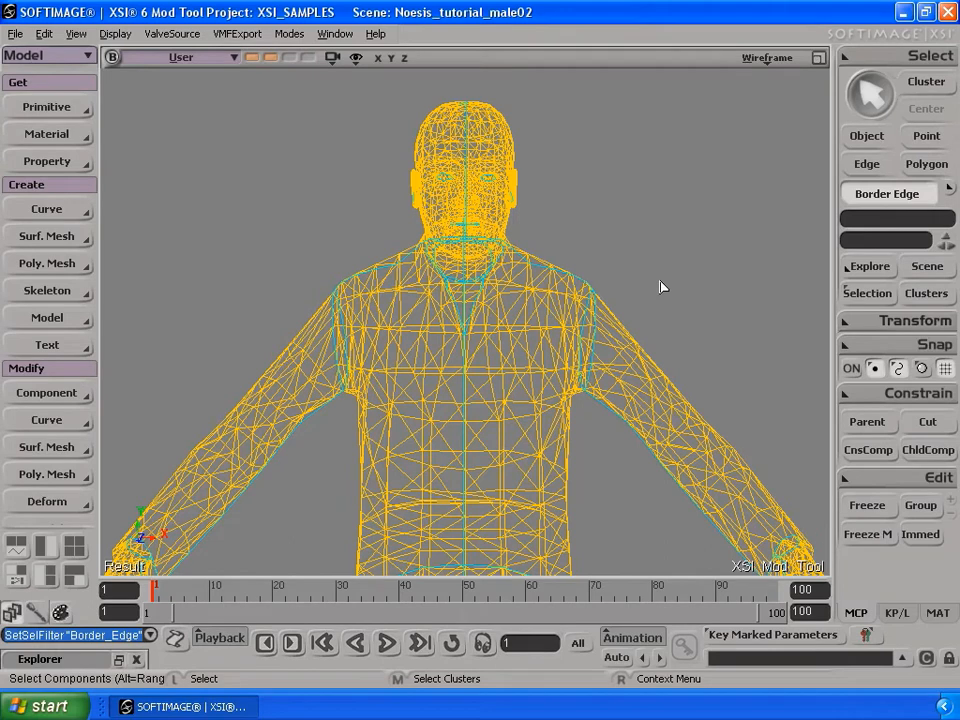
{"action": "key", "text": "shift"}
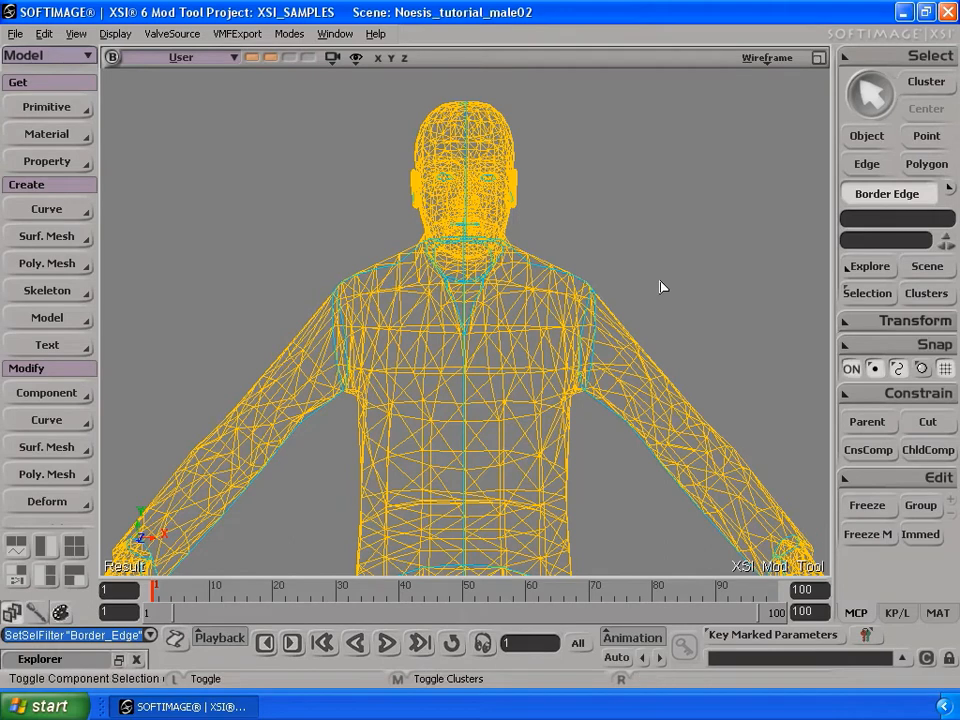
{"action": "key", "text": "ctrl+a"}
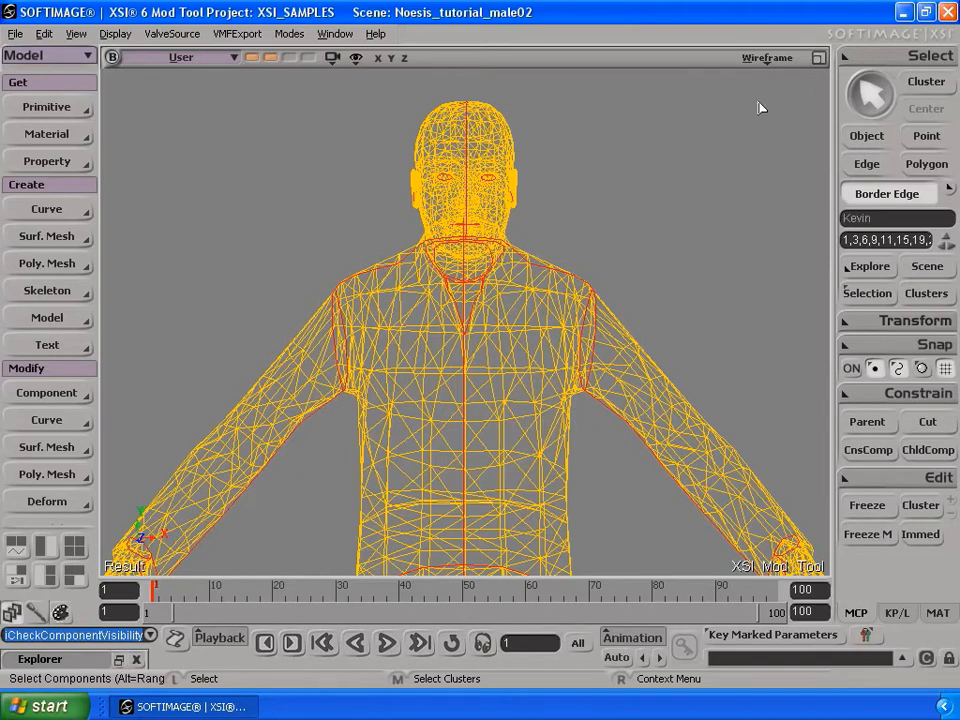
{"action": "left_click", "coordinate": [851, 57]}
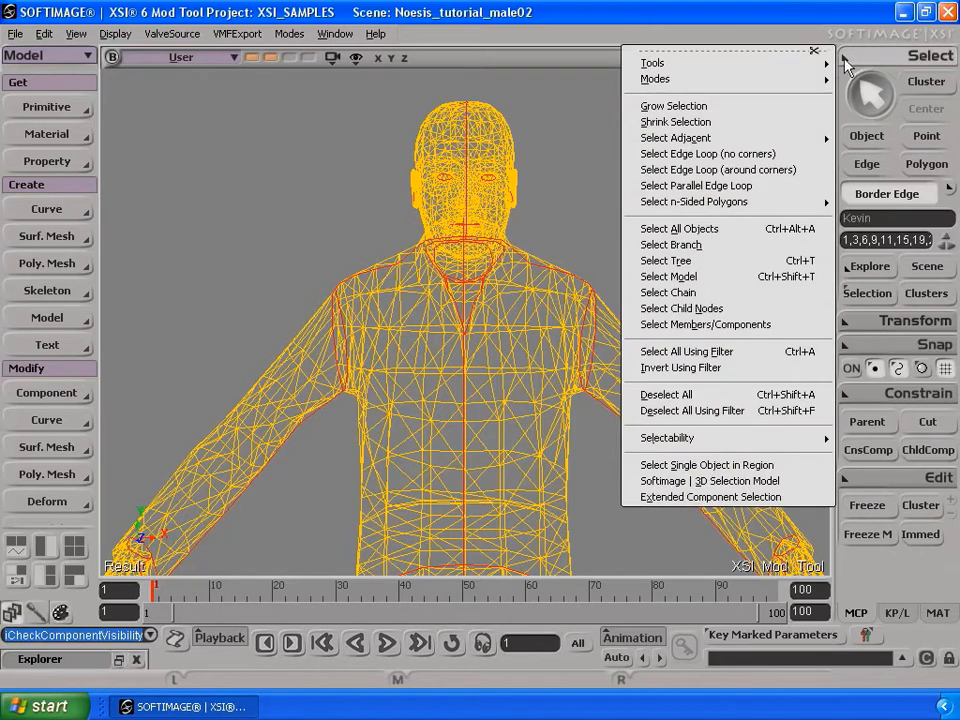
{"action": "mouse_move", "coordinate": [664, 80]}
{"action": "left_click", "coordinate": [521, 111]}
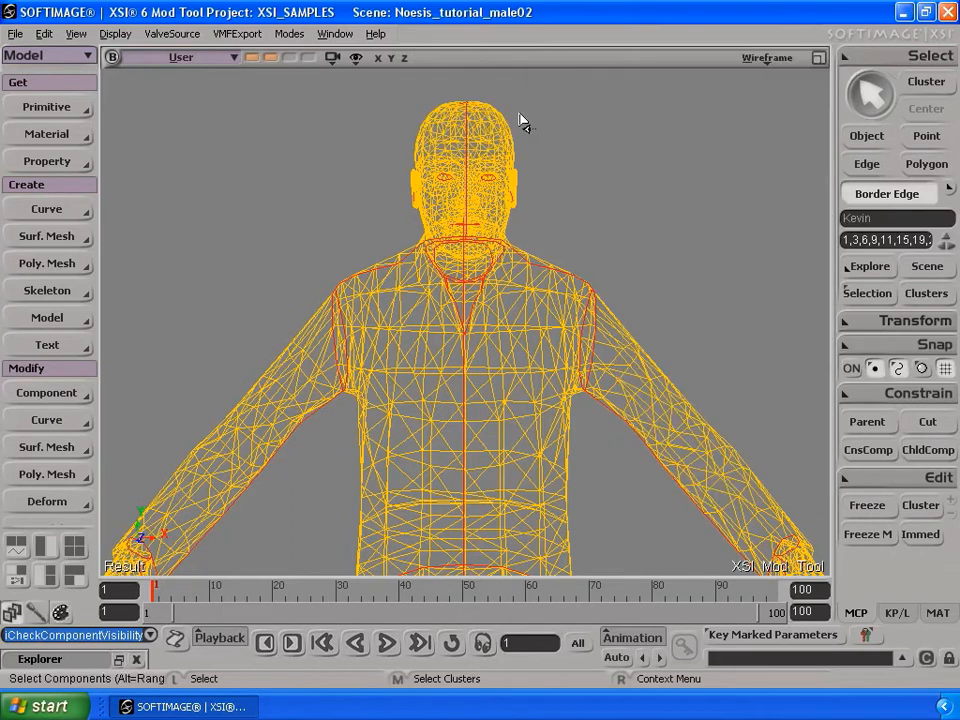
Remove the border edges along the front of the neck opening from the selection.
{"action": "key", "text": "s"}
{"action": "middle_click_drag", "start_coordinate": [476, 216], "coordinate": [488, 356]}
{"action": "left_click_drag", "start_coordinate": [492, 205], "coordinate": [501, 261]}
{"action": "middle_click_drag", "start_coordinate": [515, 201], "coordinate": [481, 313]}
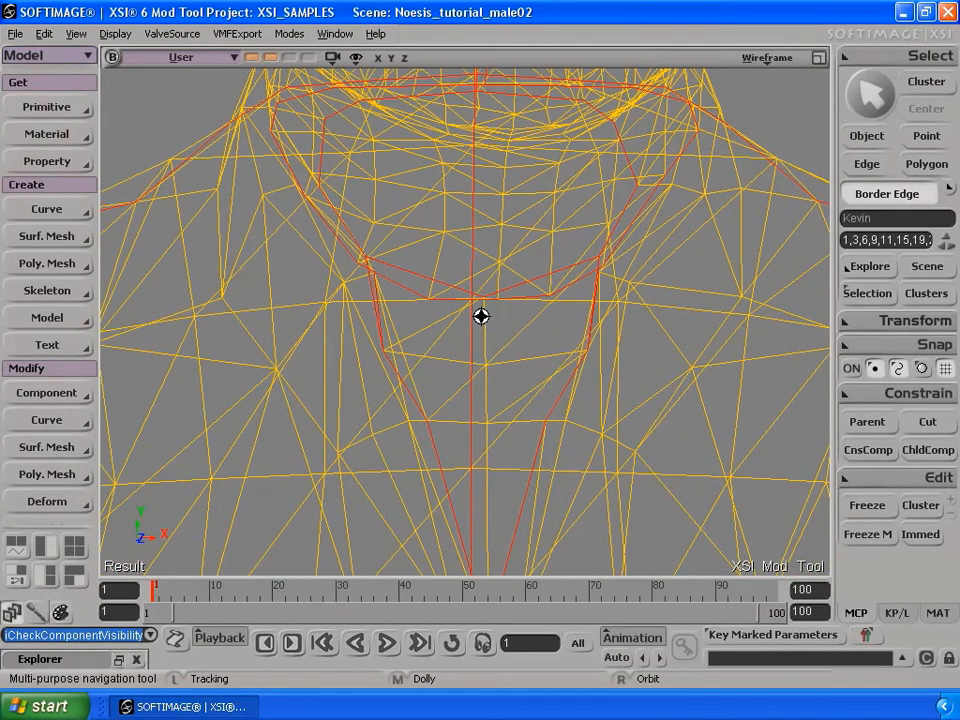
{"action": "key", "text": "space"}
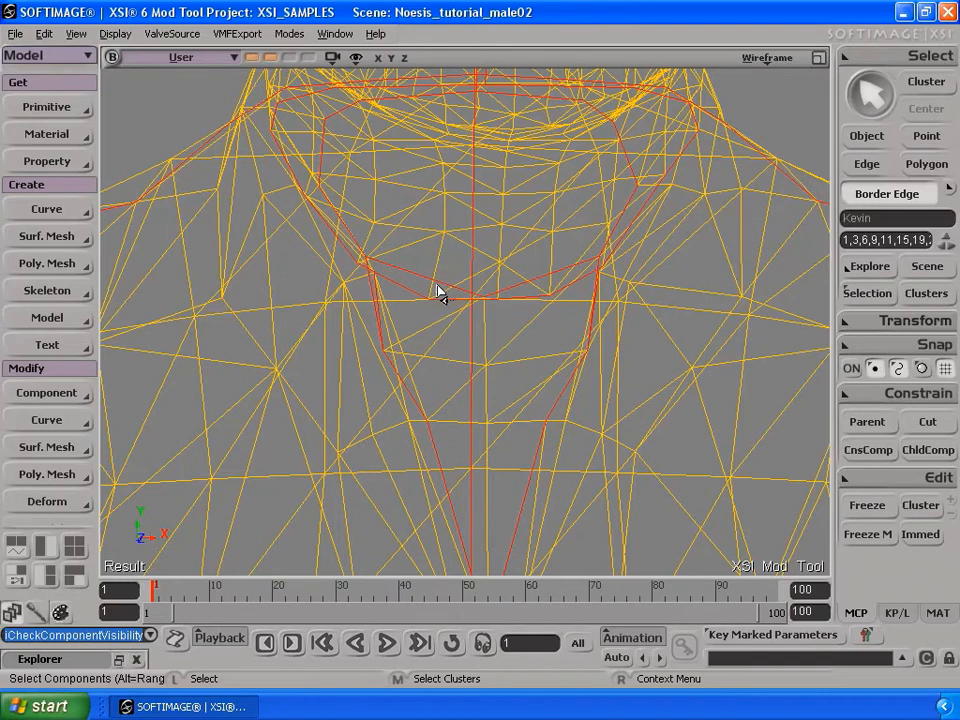
{"action": "key", "text": "ctrl"}
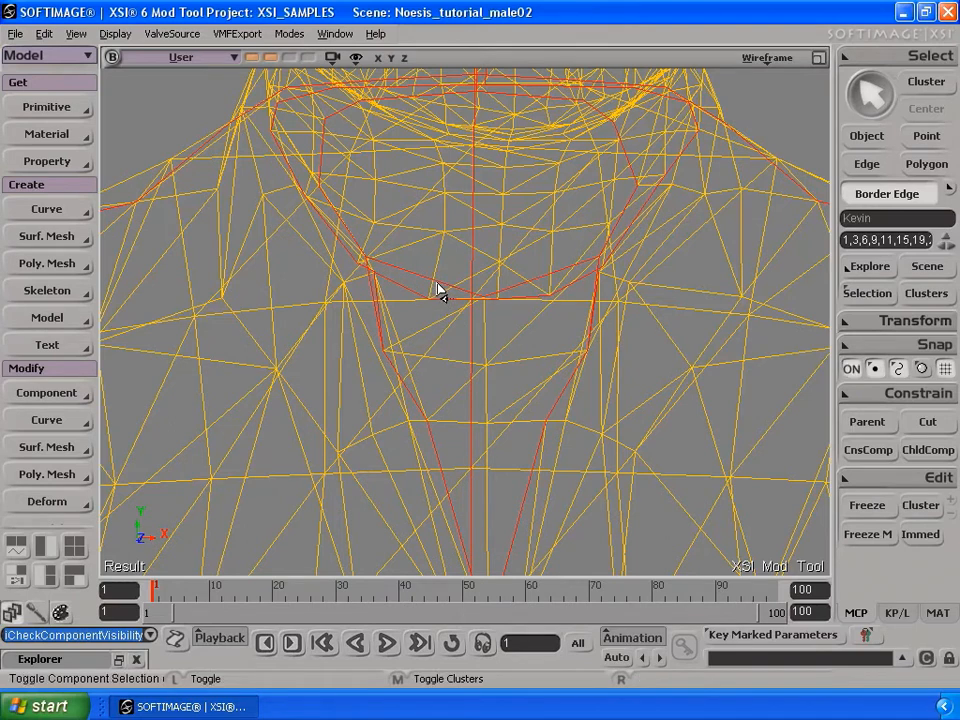
{"action": "left_click", "coordinate": [435, 280], "text": "ctrl"}
{"action": "left_click", "coordinate": [415, 290], "text": "ctrl"}
{"action": "left_click", "coordinate": [446, 299], "text": "ctrl"}
{"action": "left_click", "coordinate": [526, 299], "text": "ctrl"}
{"action": "left_click", "coordinate": [531, 285], "text": "ctrl"}
{"action": "left_click", "coordinate": [570, 302], "text": "ctrl"}
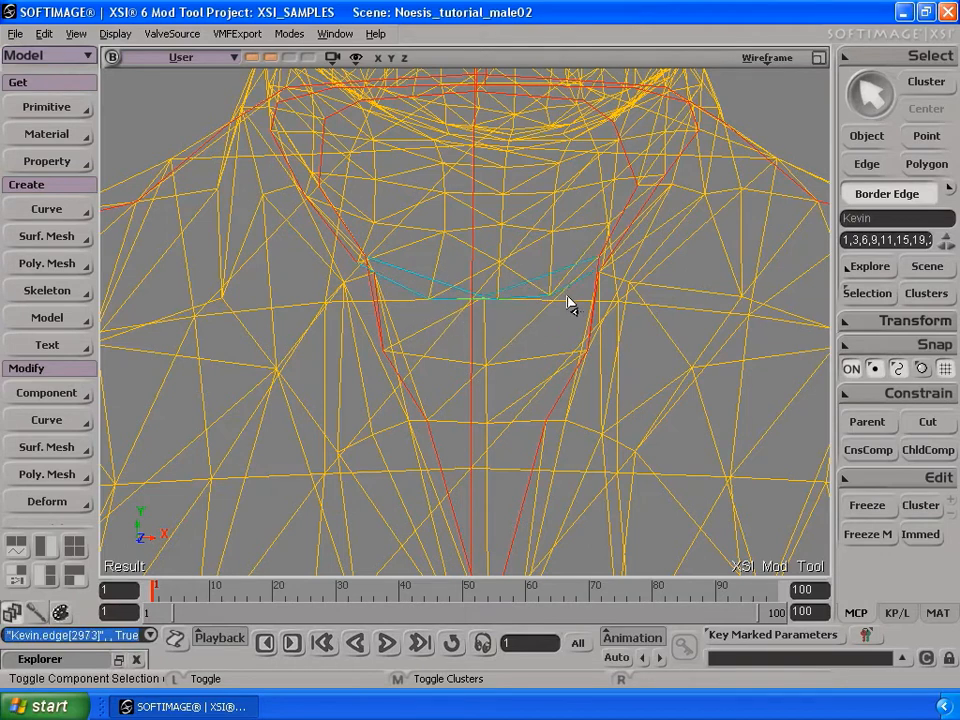
Remove the neck and collar border edges on the character's left side from the selection.
{"action": "left_click", "coordinate": [626, 244], "text": "ctrl"}
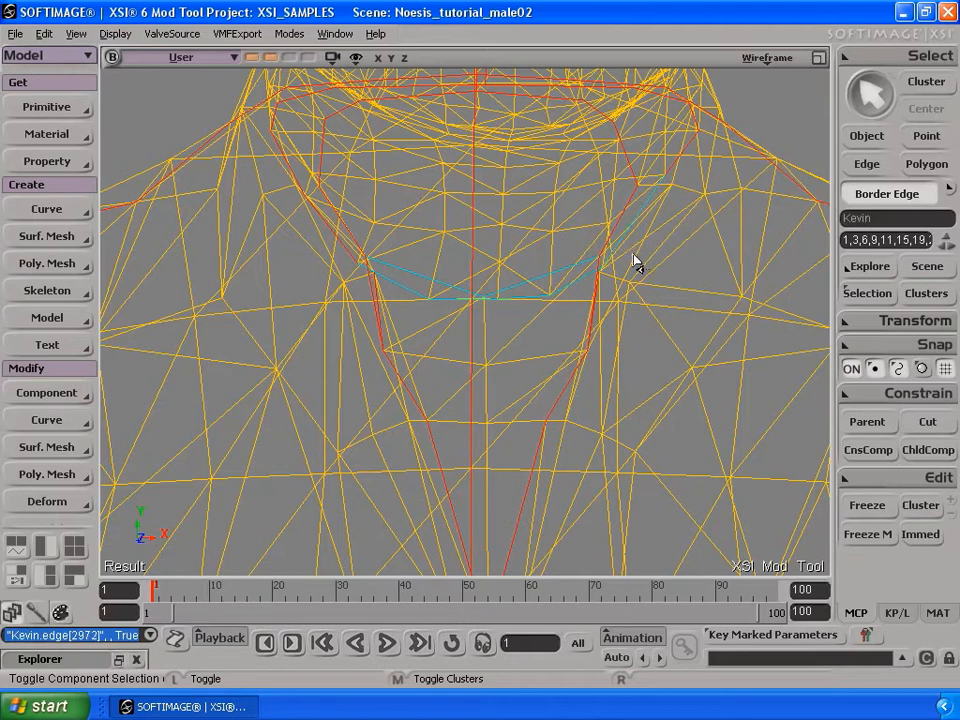
{"action": "left_click", "coordinate": [694, 161], "text": "ctrl"}
{"action": "left_click", "coordinate": [695, 132], "text": "ctrl"}
{"action": "left_click", "coordinate": [626, 178], "text": "ctrl"}
{"action": "left_click", "coordinate": [615, 203], "text": "ctrl"}
Remove the neck and collar border edges on the character's right side from the selection.
{"action": "key", "text": "s"}
{"action": "right_click_drag", "start_coordinate": [398, 222], "coordinate": [405, 309]}
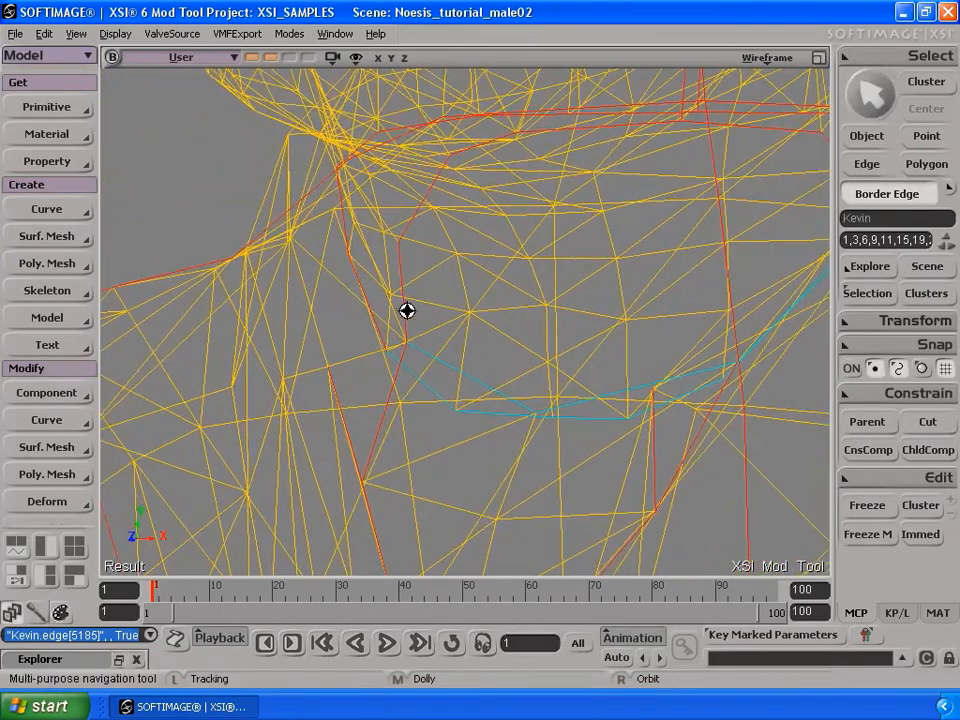
{"action": "left_click", "coordinate": [425, 310], "text": "ctrl"}
{"action": "left_click", "coordinate": [368, 297], "text": "ctrl"}
{"action": "left_click", "coordinate": [351, 225], "text": "ctrl"}
{"action": "left_click", "coordinate": [418, 202], "text": "ctrl"}
{"action": "left_click", "coordinate": [468, 154], "text": "ctrl"}
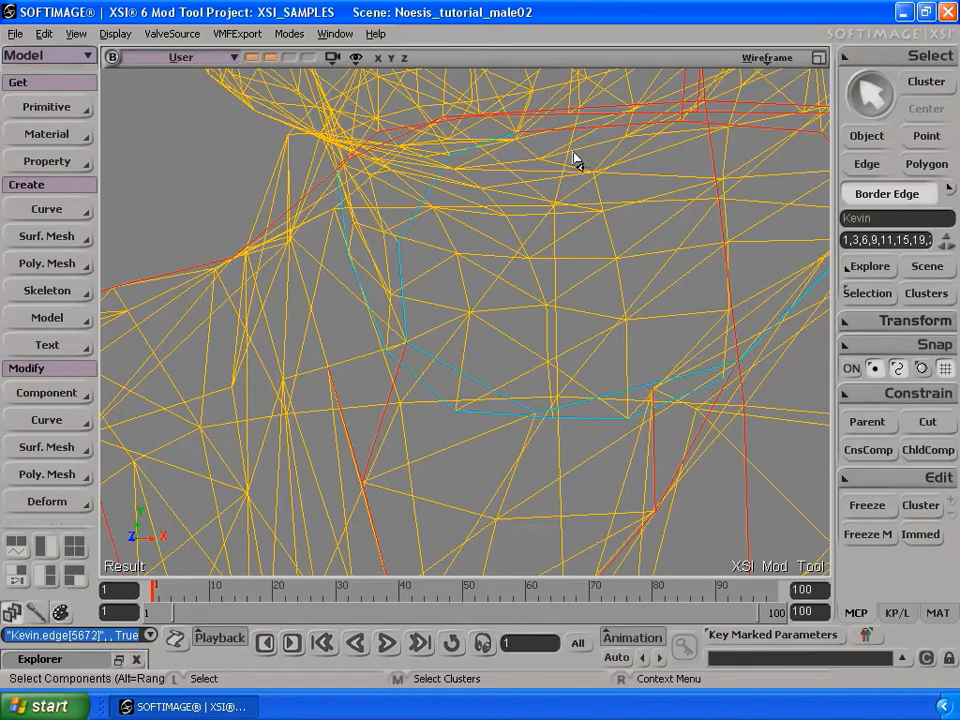
Remove the inner neck loop's border edges at the back of the neck from the selection.
{"action": "key", "text": "s"}
{"action": "right_click_drag", "start_coordinate": [521, 172], "coordinate": [540, 180]}
{"action": "left_click_drag", "start_coordinate": [535, 160], "coordinate": [517, 212]}
{"action": "right_click_drag", "start_coordinate": [517, 212], "coordinate": [496, 222]}
{"action": "left_click", "coordinate": [481, 196], "text": "ctrl"}
{"action": "left_click", "coordinate": [626, 197], "text": "ctrl"}
{"action": "left_click", "coordinate": [742, 228], "text": "ctrl"}
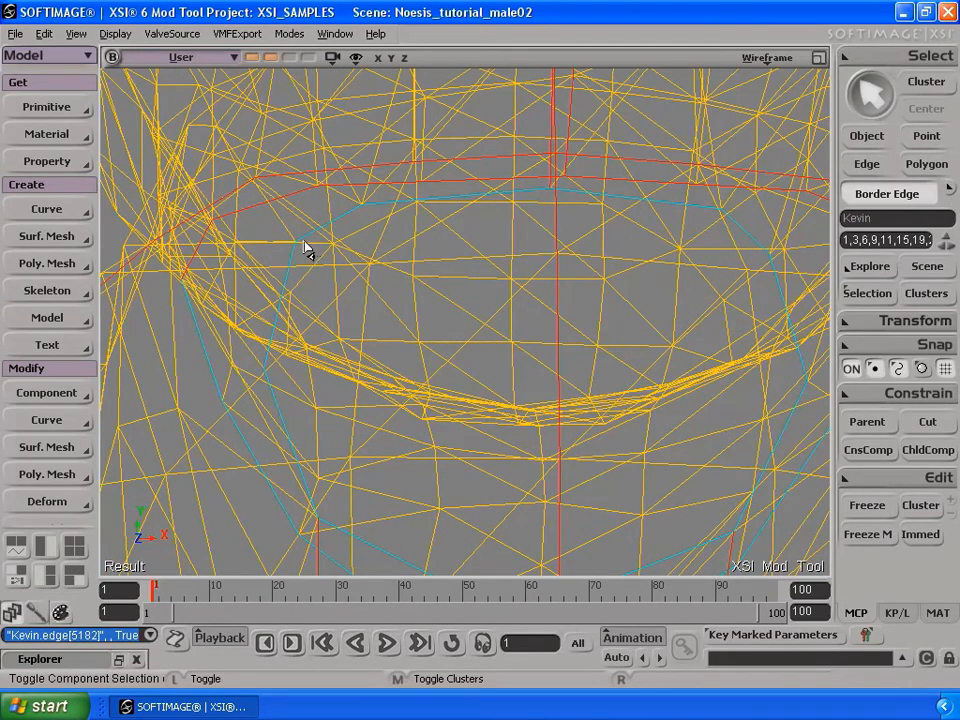
Remove the outer collar loop's rear border edges on the character's right side from the selection.
{"action": "key", "text": "s"}
{"action": "right_click_drag", "start_coordinate": [443, 245], "coordinate": [444, 232]}
{"action": "left_click", "coordinate": [249, 240], "text": "ctrl"}
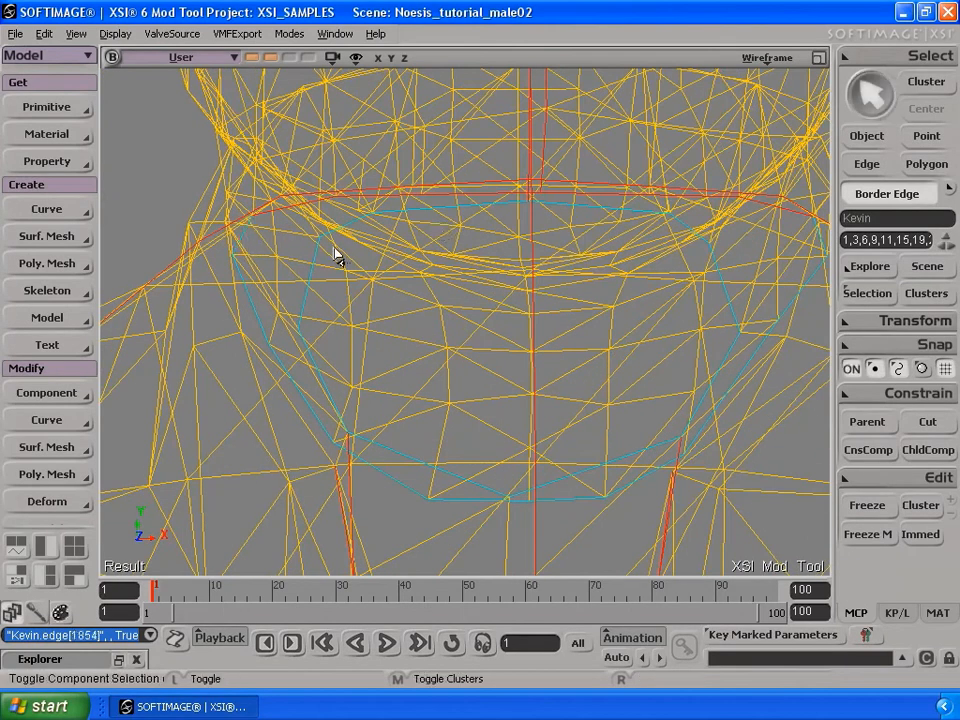
{"action": "key", "text": "s"}
{"action": "right_click_drag", "start_coordinate": [349, 223], "coordinate": [342, 235]}
{"action": "left_click", "coordinate": [316, 198], "text": "ctrl"}
{"action": "left_click", "coordinate": [402, 190], "text": "ctrl"}
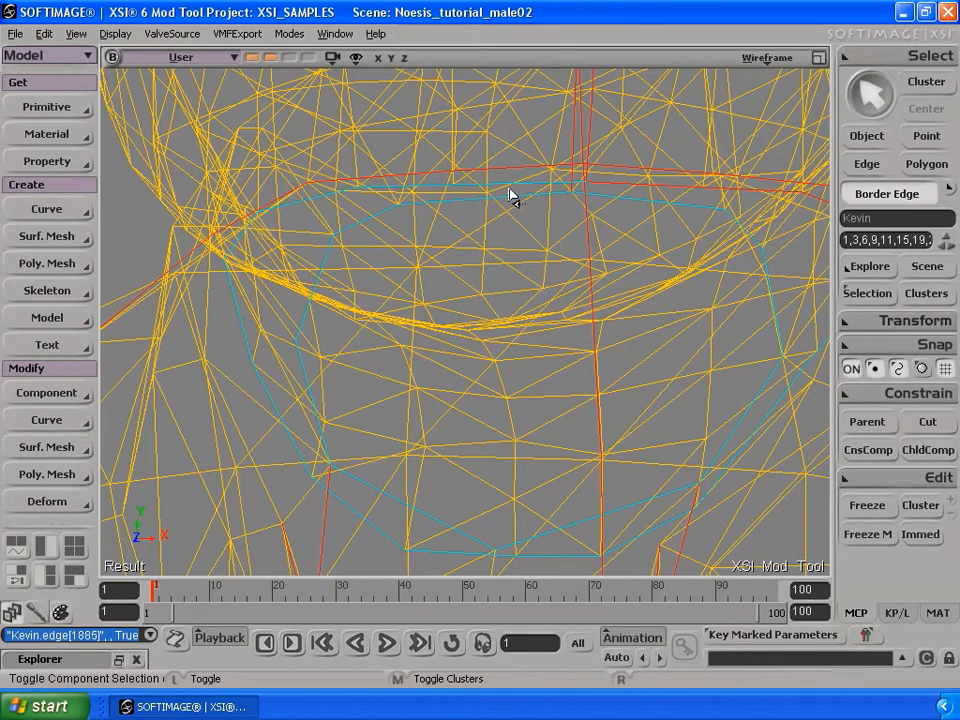
Remove the outer collar loop's remaining rear border edges toward the character's left side from the selection.
{"action": "key", "text": "s"}
{"action": "right_click_drag", "start_coordinate": [544, 229], "coordinate": [602, 197]}
{"action": "left_click", "coordinate": [608, 193], "text": "ctrl"}
{"action": "left_click", "coordinate": [656, 229], "text": "ctrl"}
{"action": "key", "text": "s"}
{"action": "mouse_move", "coordinate": [656, 229]}
{"action": "right_mouse_down"}
{"action": "mouse_move", "coordinate": [656, 219]}
{"action": "mouse_move", "coordinate": [668, 221]}
{"action": "right_mouse_up"}
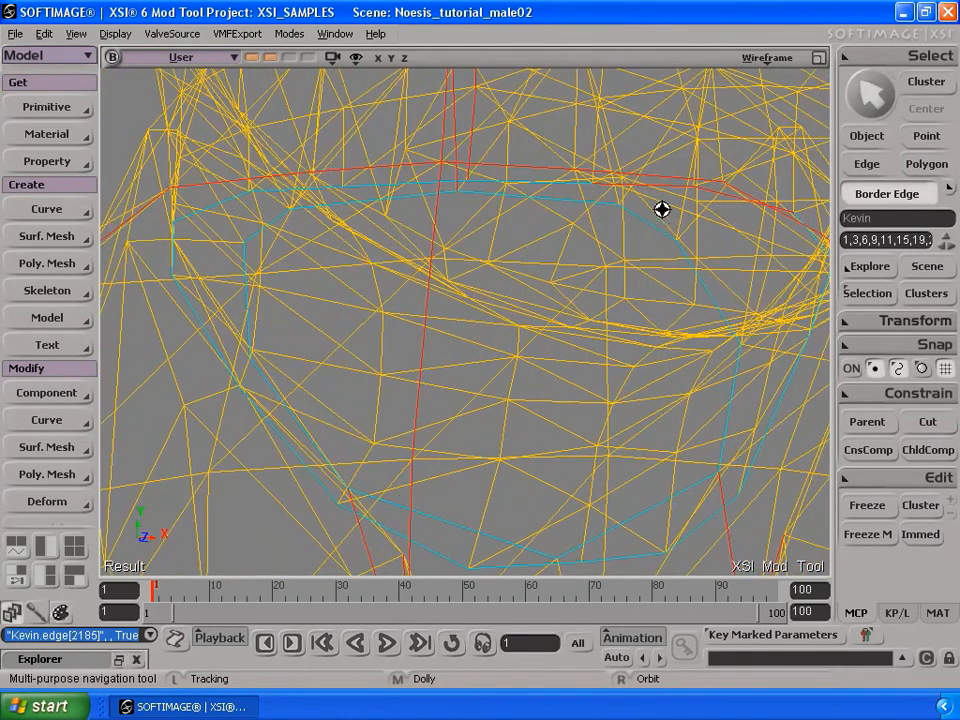
{"action": "left_click", "coordinate": [754, 242], "text": "ctrl"}
{"action": "key", "text": "s"}
{"action": "right_click_drag", "start_coordinate": [754, 242], "coordinate": [673, 214]}
{"action": "middle_click_drag", "start_coordinate": [624, 298], "coordinate": [541, 232]}
{"action": "key", "text": "s"}
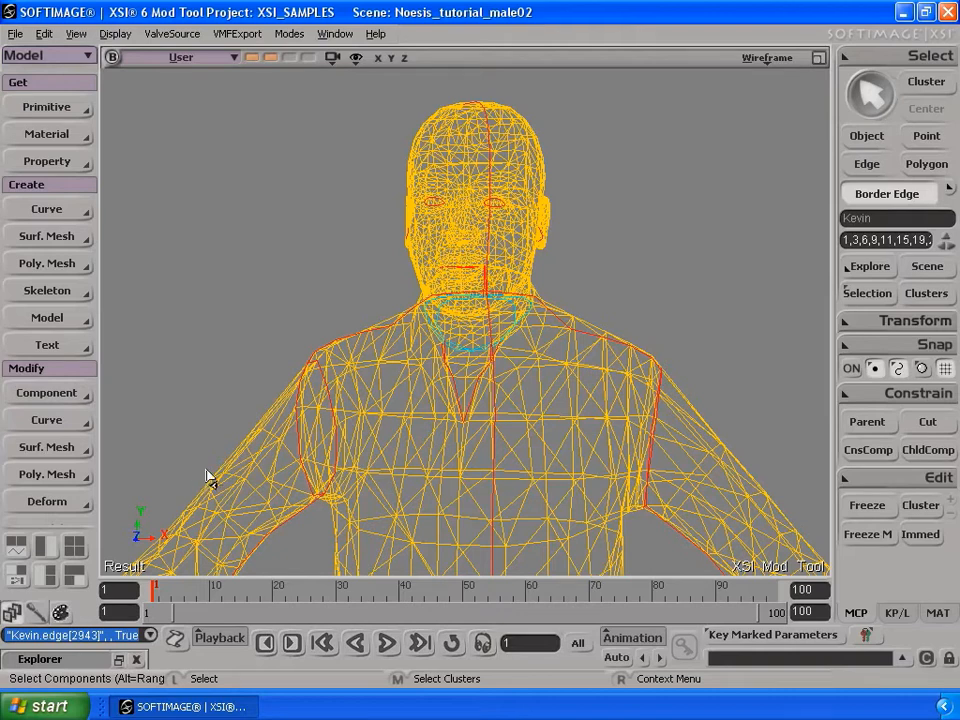
Apply Weld Boundary Points/Edges to the selected border edges with All Edges as the target.
{"action": "left_click", "coordinate": [80, 480]}
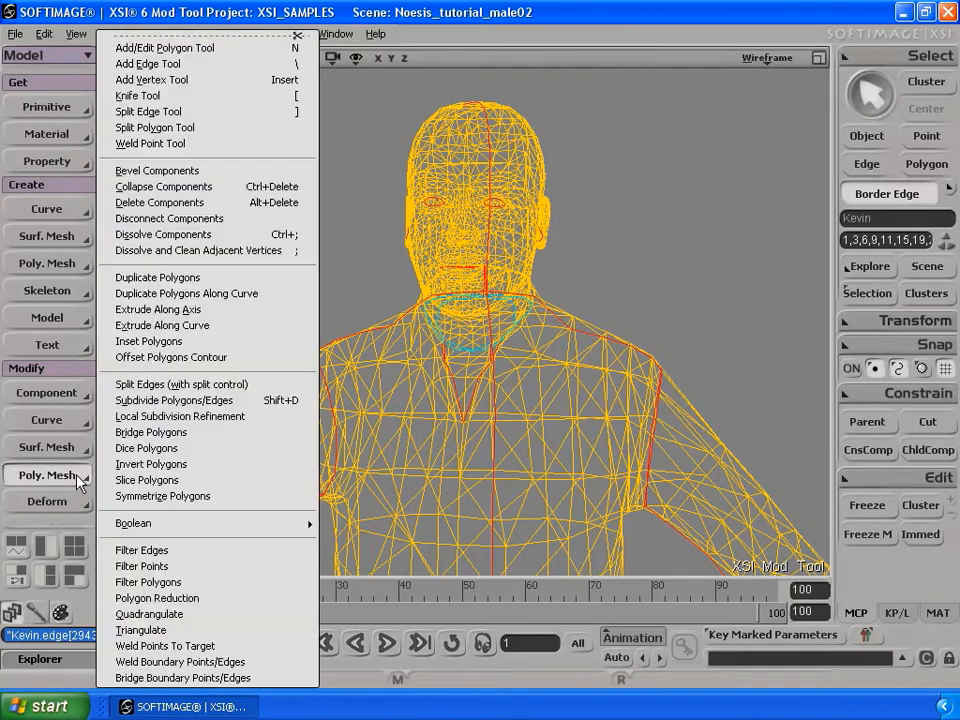
{"action": "left_click", "coordinate": [212, 664]}
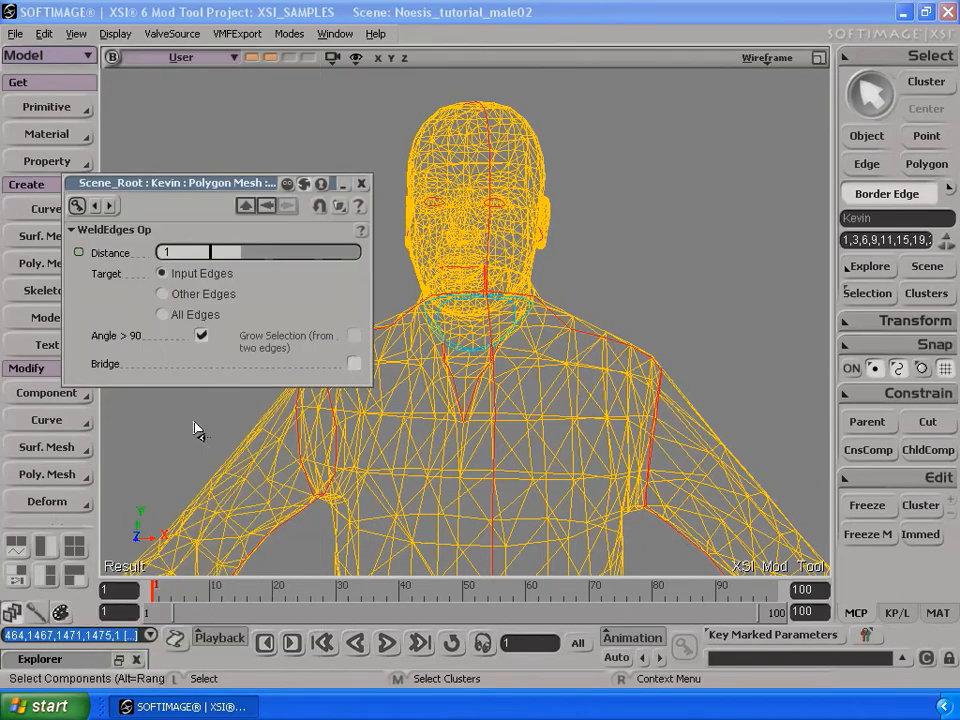
{"action": "left_click", "coordinate": [165, 316]}
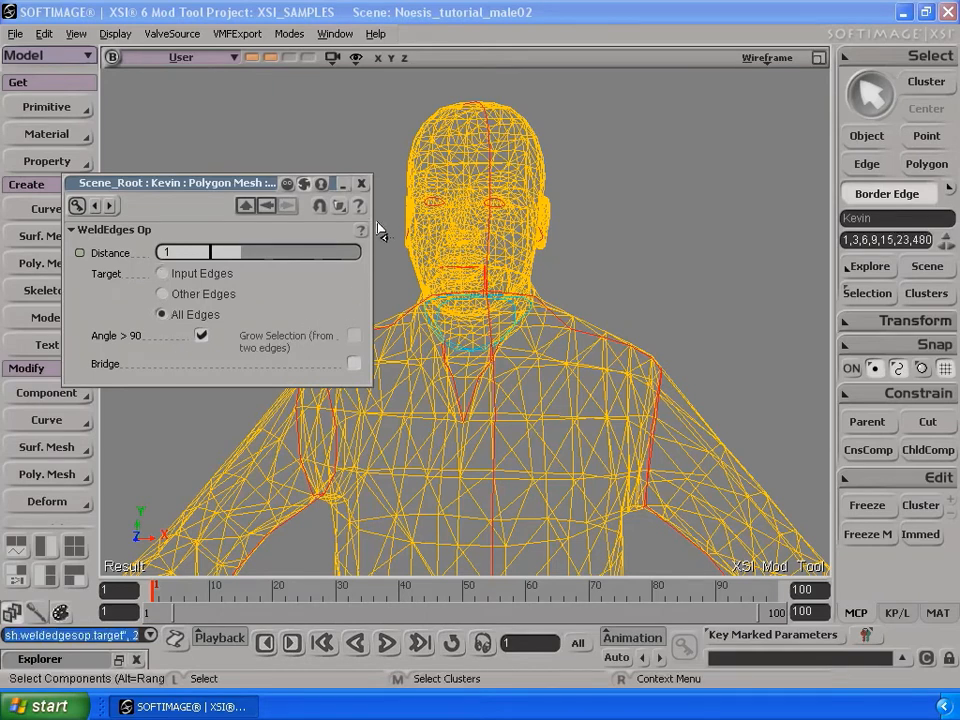
{"action": "left_click", "coordinate": [361, 183]}
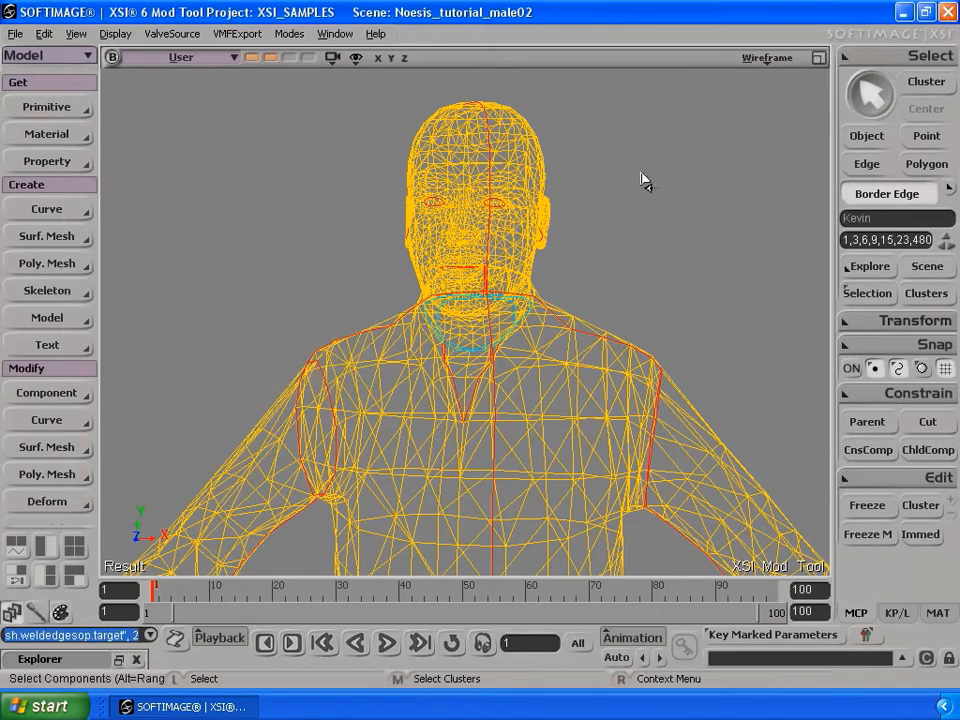
Clear the edge selection and return to object selection.
{"action": "left_click", "coordinate": [663, 213]}
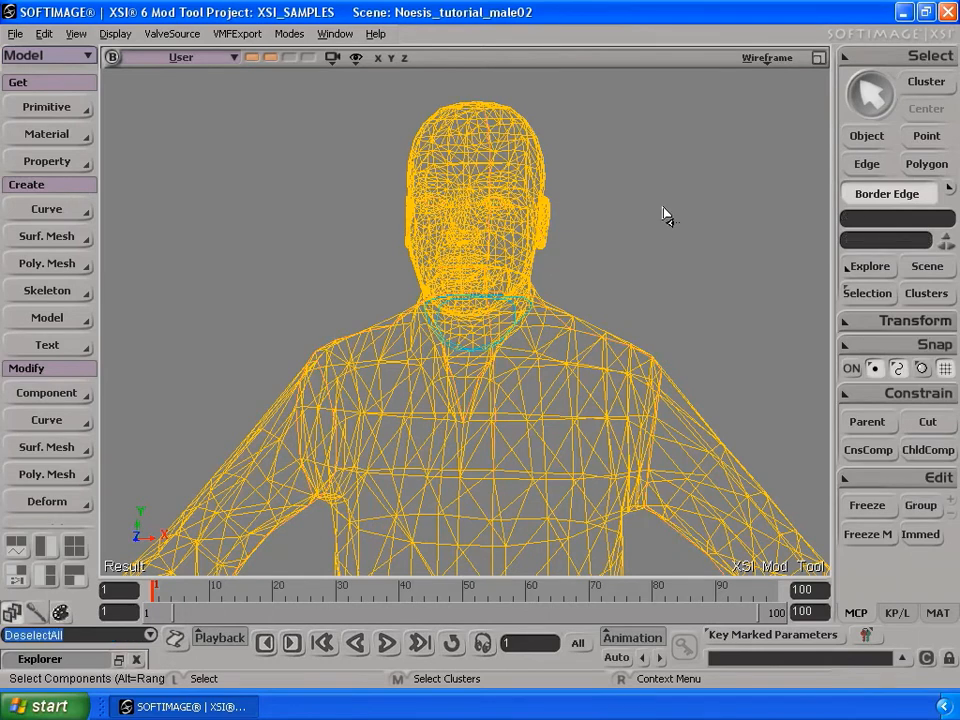
{"action": "key", "text": "space"}
{"action": "key", "text": "s"}
{"action": "middle_click_drag", "start_coordinate": [600, 192], "coordinate": [632, 212]}
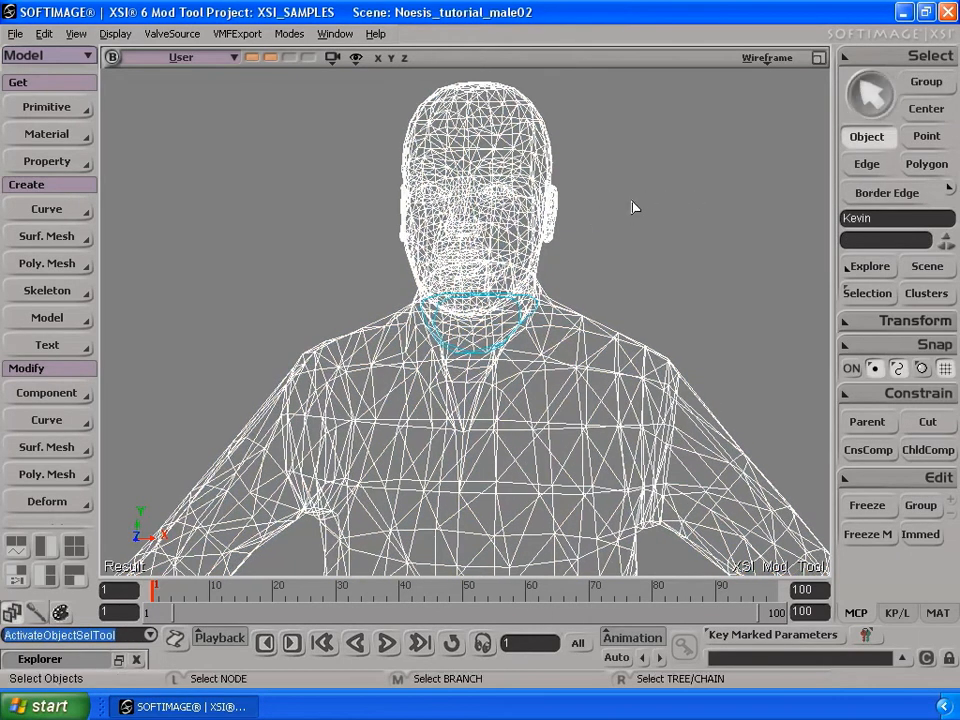
Set the viewport display to Shaded and reselect the character mesh.
{"action": "left_click", "coordinate": [632, 215]}
{"action": "left_click", "coordinate": [770, 58]}
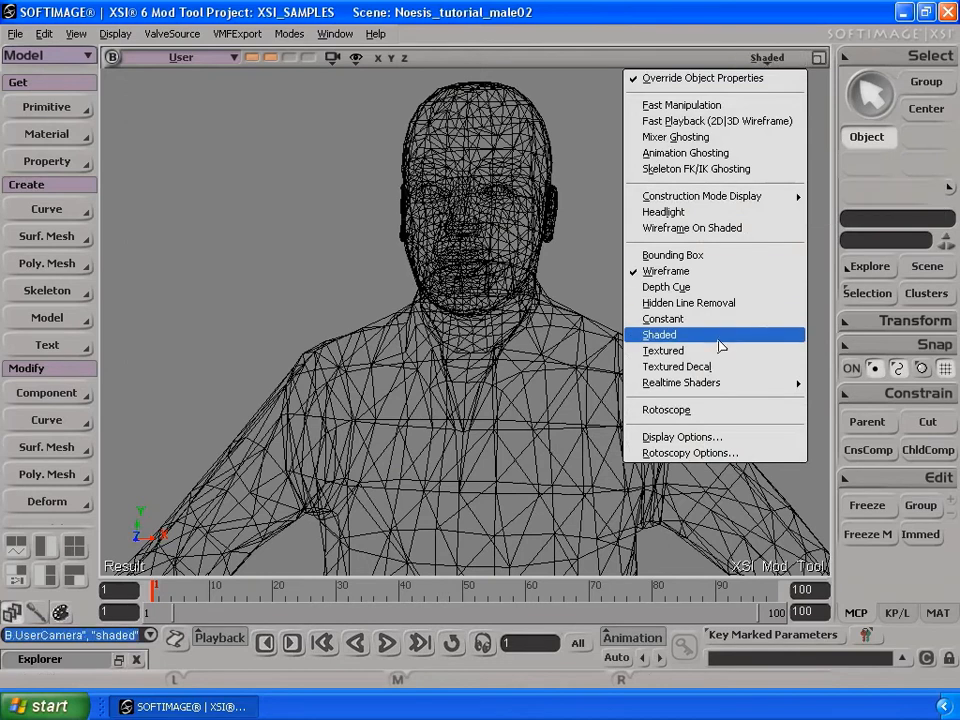
{"action": "left_click", "coordinate": [718, 338]}
{"action": "left_click", "coordinate": [570, 384]}
Examine the welded character mesh in shaded display from different angles, including the torso, hand, hips and legs.
{"action": "key", "text": "s"}
{"action": "middle_click_drag", "start_coordinate": [650, 160], "coordinate": [653, 89]}
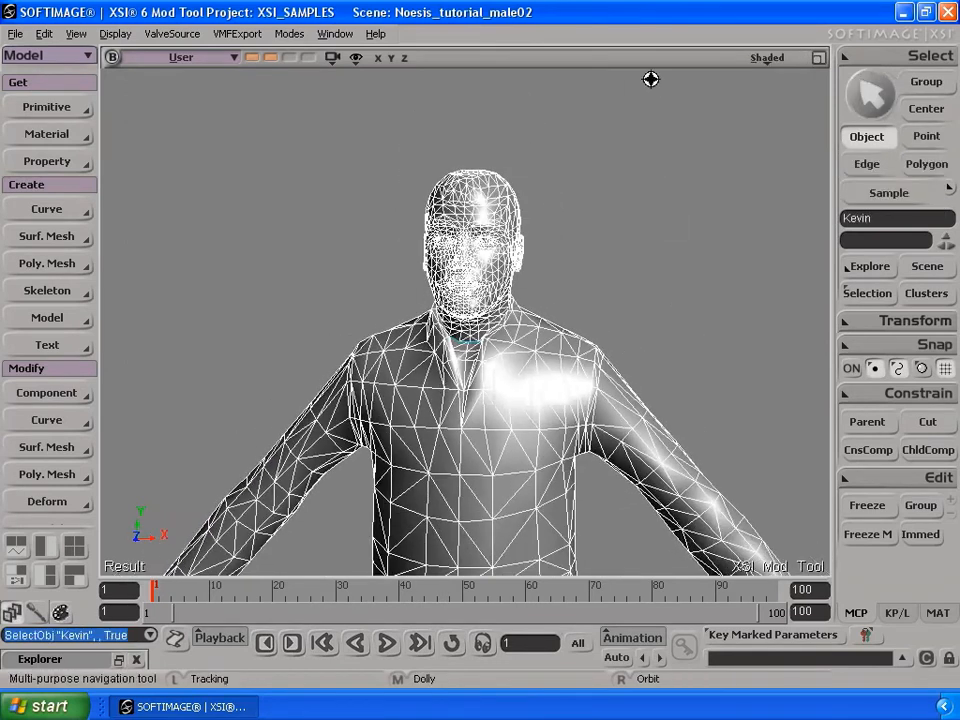
{"action": "middle_click_drag", "start_coordinate": [651, 313], "coordinate": [516, 335]}
{"action": "left_click_drag", "start_coordinate": [516, 335], "coordinate": [528, 155]}
{"action": "right_click_drag", "start_coordinate": [380, 345], "coordinate": [482, 321]}
{"action": "middle_click_drag", "start_coordinate": [384, 334], "coordinate": [394, 469]}
{"action": "right_click_drag", "start_coordinate": [354, 326], "coordinate": [407, 314]}
{"action": "middle_click_drag", "start_coordinate": [407, 314], "coordinate": [392, 373]}
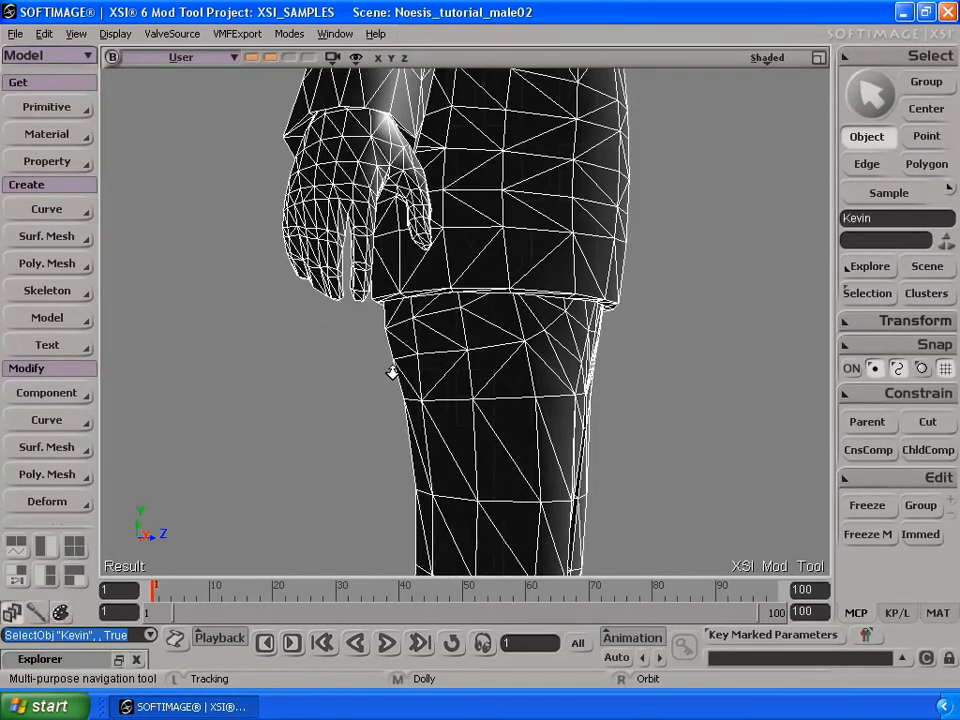
{"action": "right_click_drag", "start_coordinate": [536, 273], "coordinate": [447, 290]}
{"action": "left_click_drag", "start_coordinate": [495, 323], "coordinate": [400, 112]}
{"action": "mouse_move", "coordinate": [455, 312]}
{"action": "middle_mouse_down"}
{"action": "mouse_move", "coordinate": [459, 359]}
{"action": "mouse_move", "coordinate": [469, 302]}
{"action": "middle_mouse_up"}
{"action": "right_click_drag", "start_coordinate": [469, 302], "coordinate": [392, 316]}
{"action": "left_click_drag", "start_coordinate": [484, 201], "coordinate": [462, 367]}
{"action": "middle_click_drag", "start_coordinate": [476, 292], "coordinate": [482, 342]}
{"action": "left_click_drag", "start_coordinate": [470, 214], "coordinate": [506, 328]}
{"action": "right_click_drag", "start_coordinate": [506, 328], "coordinate": [491, 232]}
{"action": "right_click_drag", "start_coordinate": [422, 200], "coordinate": [568, 347]}
{"action": "middle_click_drag", "start_coordinate": [568, 347], "coordinate": [296, 90]}
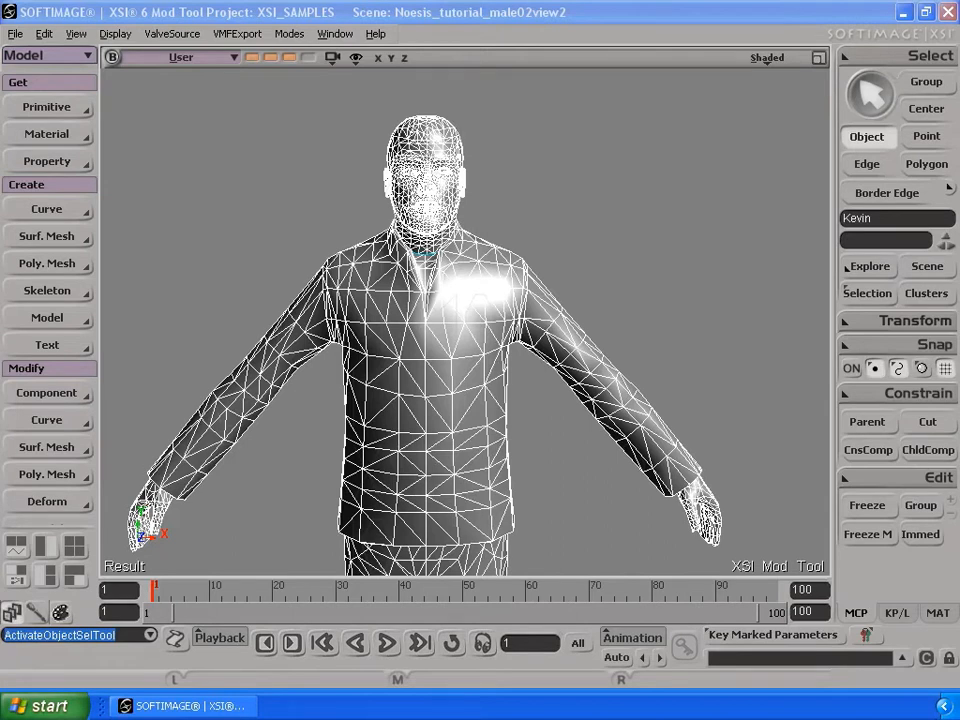
Reselect the character mesh and display its neck and collar area in Wireframe.
{"action": "left_click", "coordinate": [471, 418]}
{"action": "key", "text": "s"}
{"action": "middle_click_drag", "start_coordinate": [446, 319], "coordinate": [446, 439]}
{"action": "left_click_drag", "start_coordinate": [450, 368], "coordinate": [480, 428]}
{"action": "middle_click_drag", "start_coordinate": [467, 304], "coordinate": [489, 433]}
{"action": "left_click_drag", "start_coordinate": [463, 361], "coordinate": [488, 398]}
{"action": "middle_click_drag", "start_coordinate": [491, 342], "coordinate": [467, 452]}
{"action": "left_click_drag", "start_coordinate": [479, 403], "coordinate": [478, 374]}
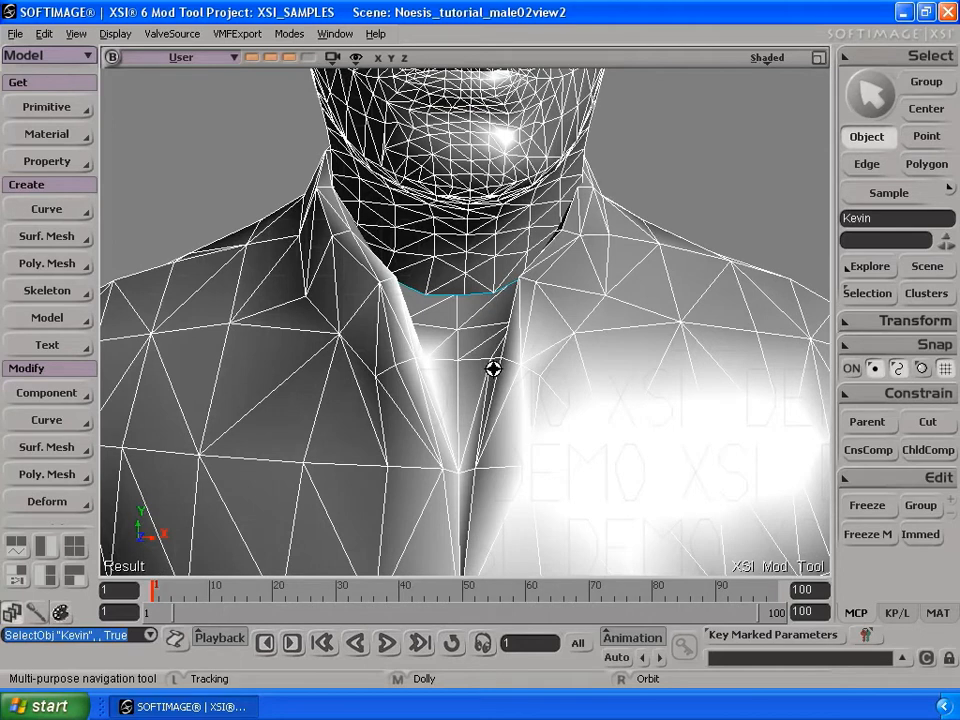
{"action": "key", "text": "space"}
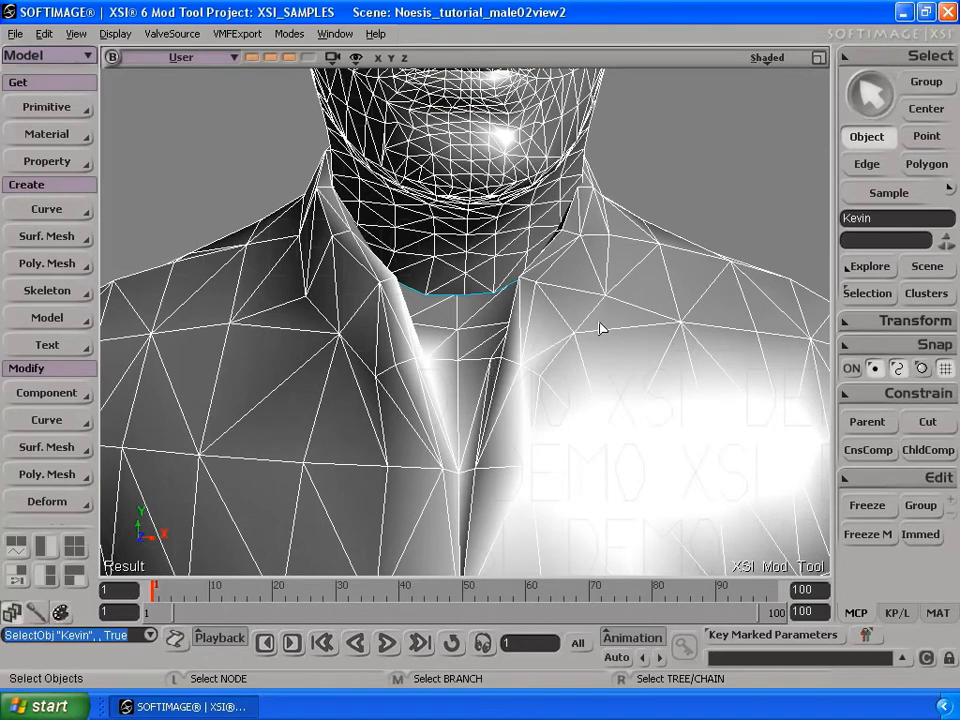
{"action": "left_click", "coordinate": [778, 62]}
{"action": "left_click", "coordinate": [712, 271]}
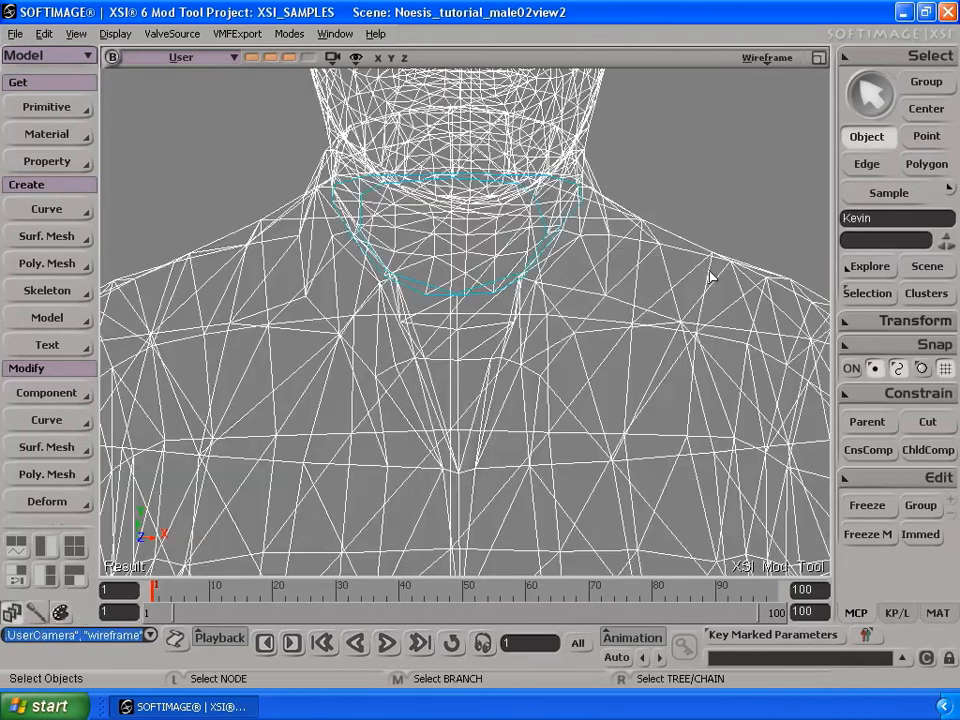
Switch to the Raycast selection tool and restrict selection to border edges.
{"action": "left_click", "coordinate": [851, 60]}
{"action": "mouse_move", "coordinate": [814, 64]}
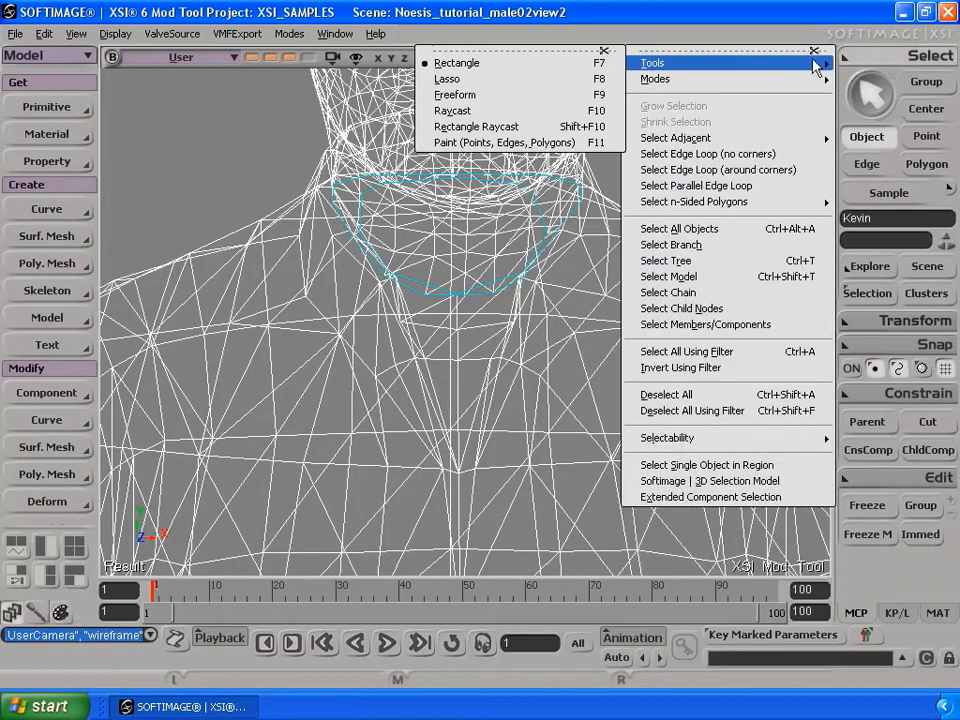
{"action": "left_click", "coordinate": [519, 111]}
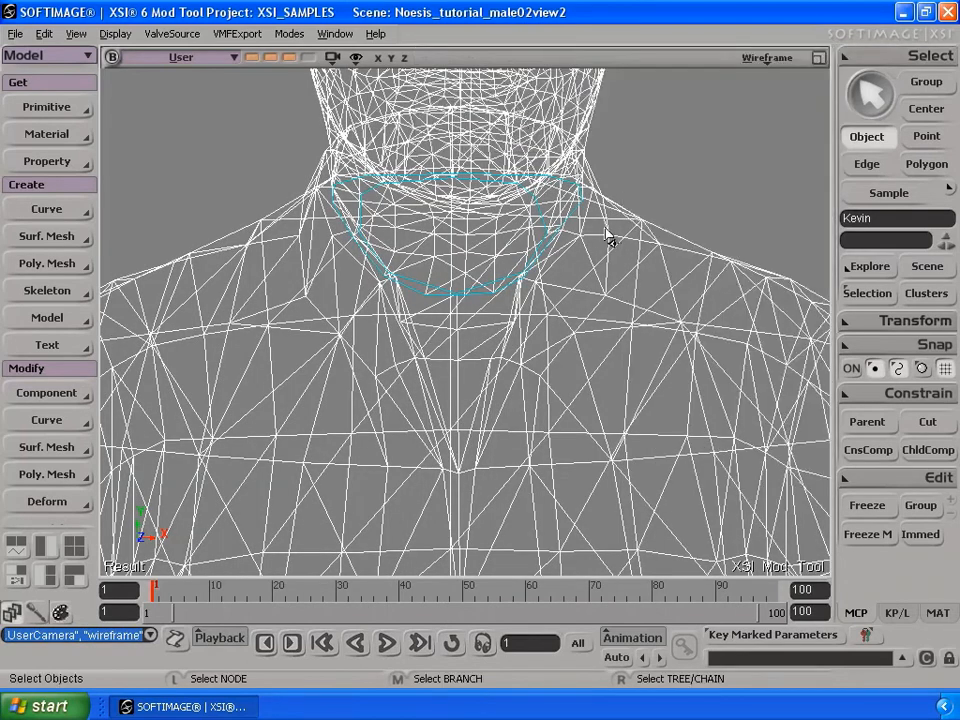
{"action": "left_click", "coordinate": [867, 164]}
{"action": "left_click", "coordinate": [950, 189]}
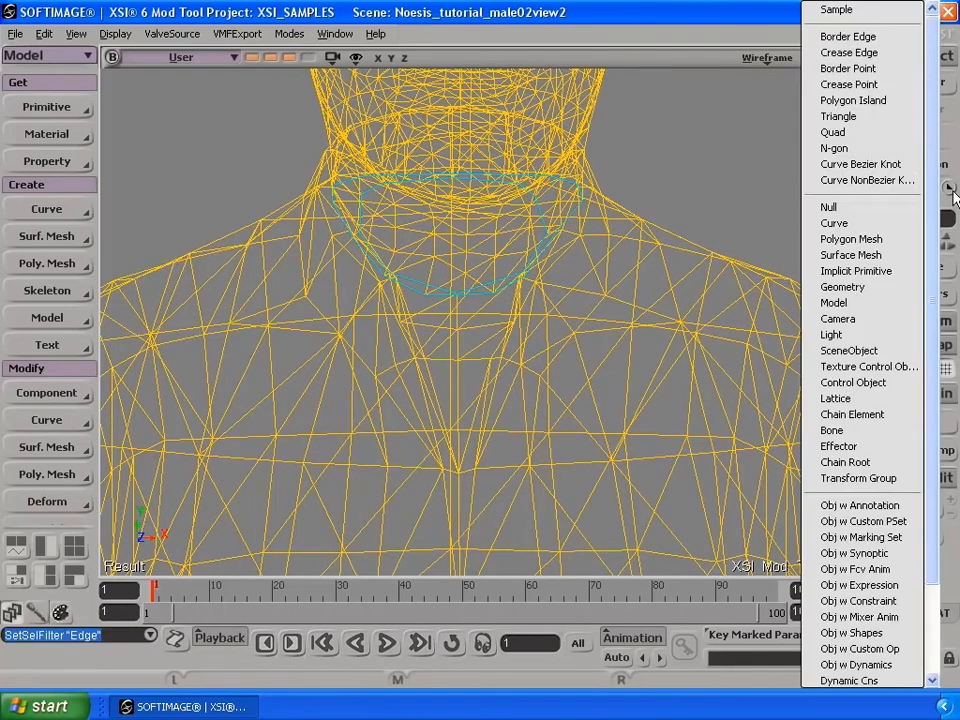
{"action": "left_click", "coordinate": [890, 37]}
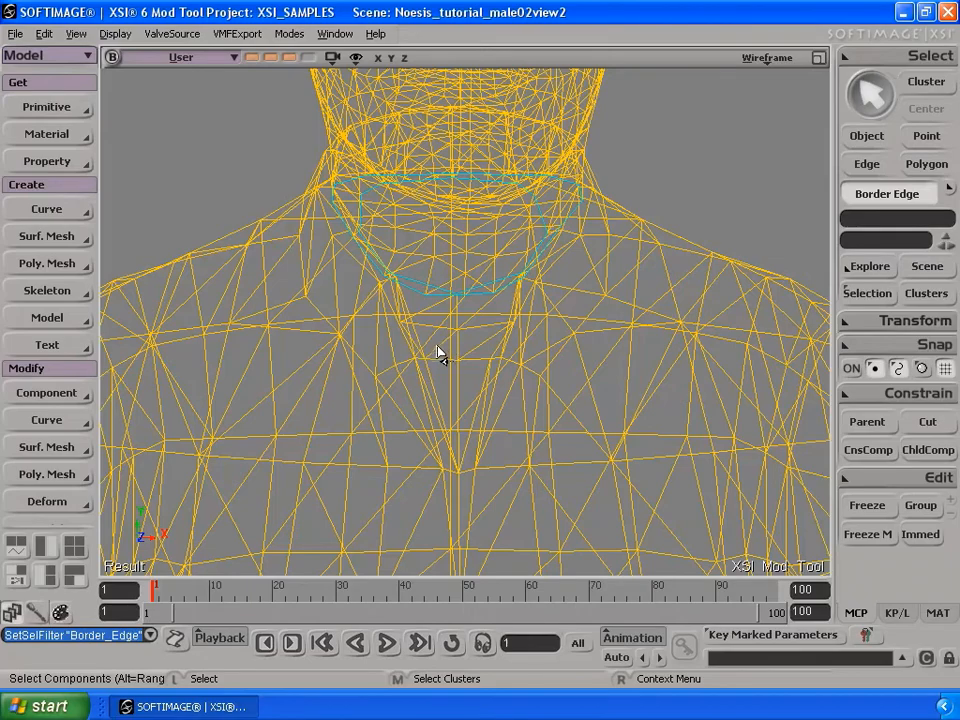
Weld the first open border edges at the front of the neck and shirt collar, using a distance of 1 with Input Edges as target.
{"action": "key", "text": "s"}
{"action": "middle_click_drag", "start_coordinate": [433, 315], "coordinate": [452, 354]}
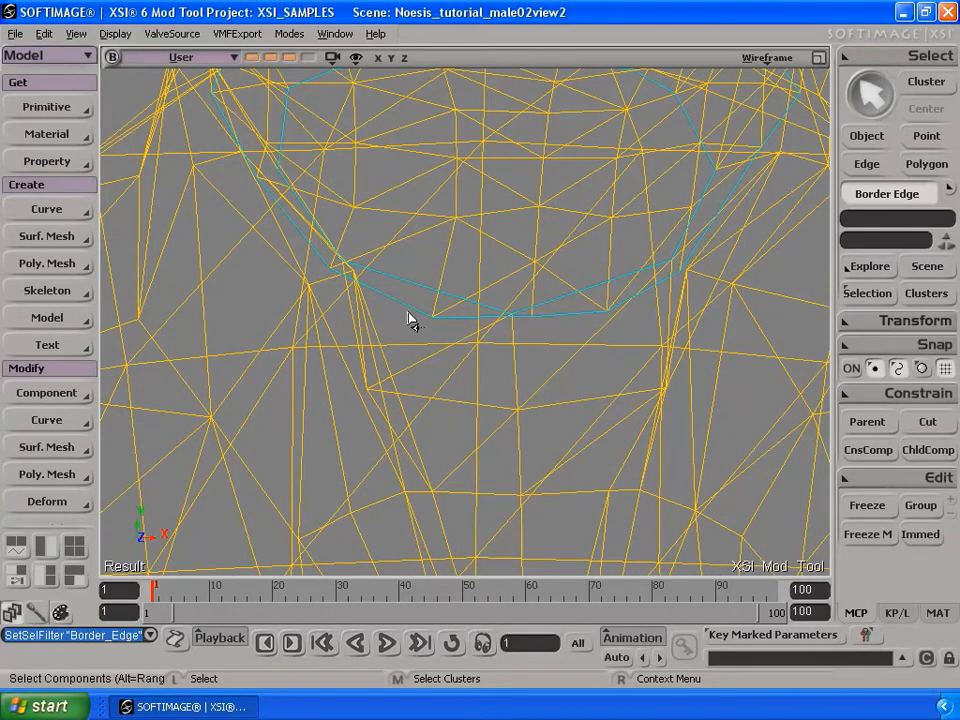
{"action": "left_click", "coordinate": [415, 322]}
{"action": "left_click", "coordinate": [450, 326], "text": "ctrl"}
{"action": "left_click", "coordinate": [457, 337], "text": "ctrl"}
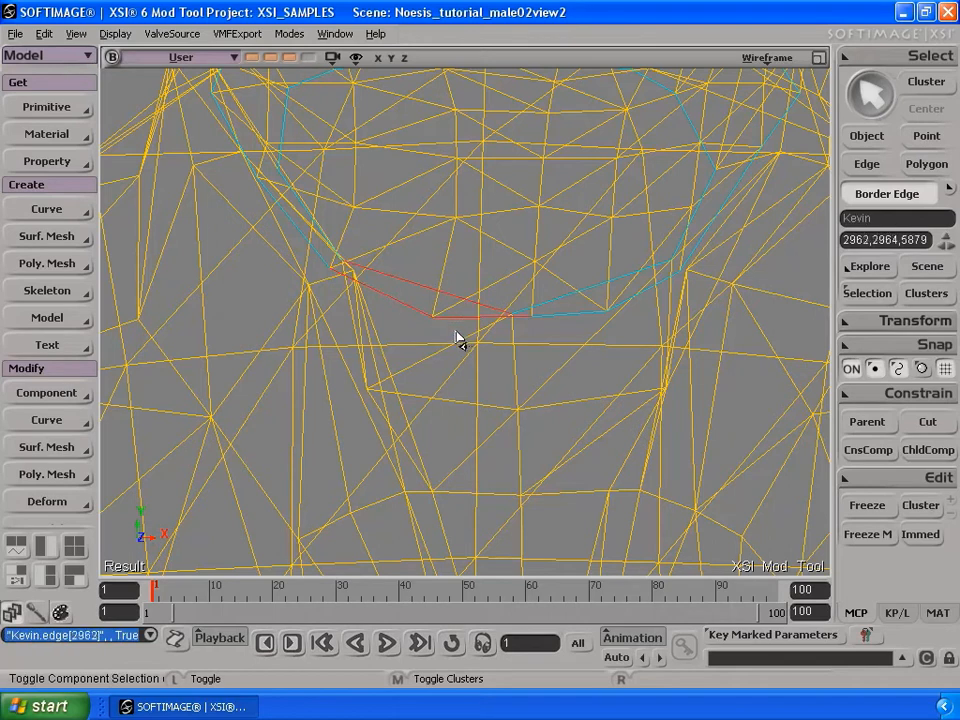
{"action": "left_click", "coordinate": [86, 483]}
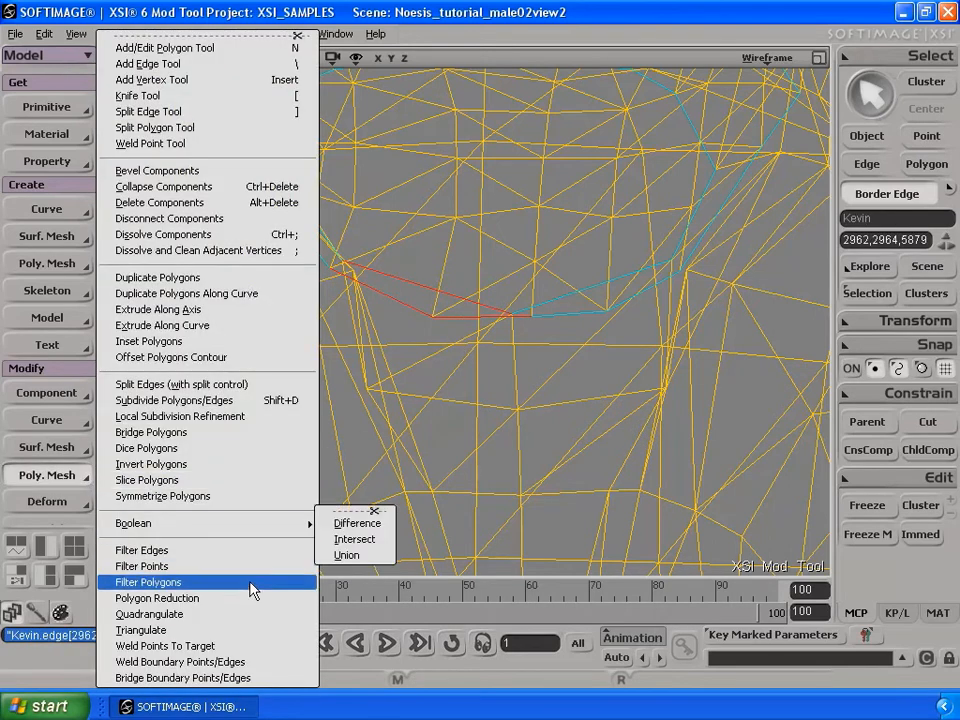
{"action": "left_click", "coordinate": [241, 662]}
{"action": "left_click_drag", "start_coordinate": [146, 176], "coordinate": [600, 342]}
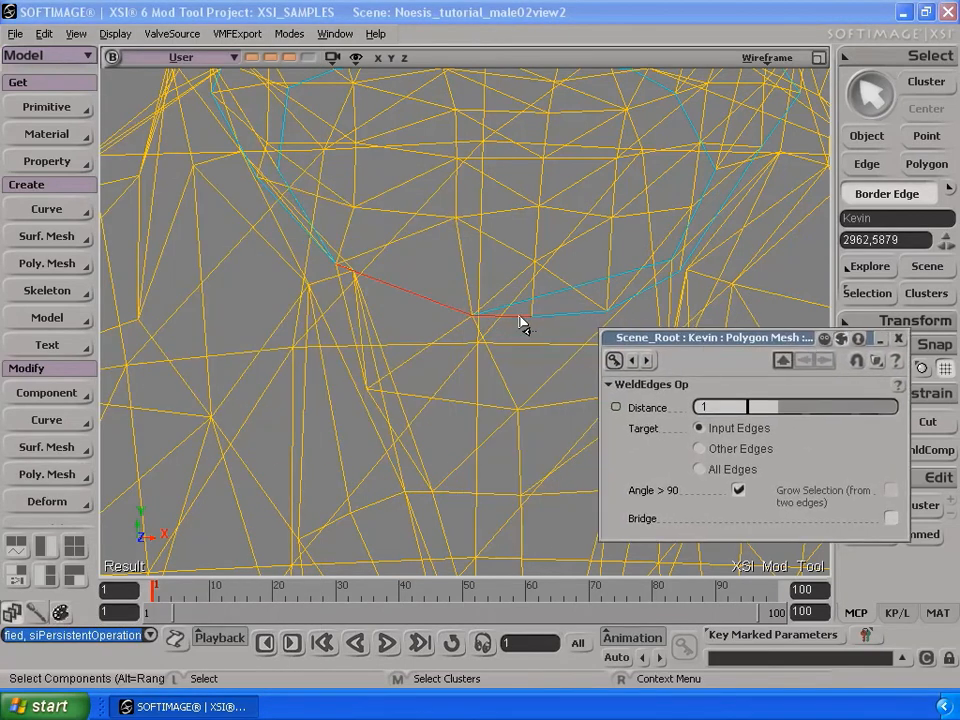
{"action": "left_click", "coordinate": [898, 340]}
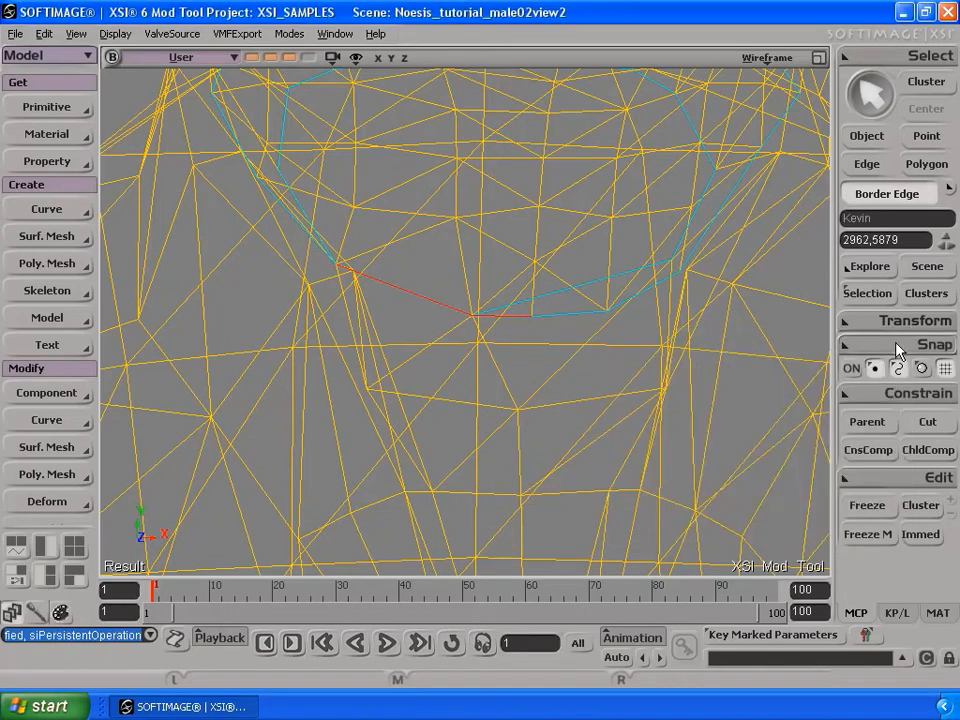
Weld the adjoining border edges along the front of the neck opening, setting the weld distance to 1.069.
{"action": "left_click", "coordinate": [584, 320]}
{"action": "left_click", "coordinate": [527, 327], "text": "ctrl"}
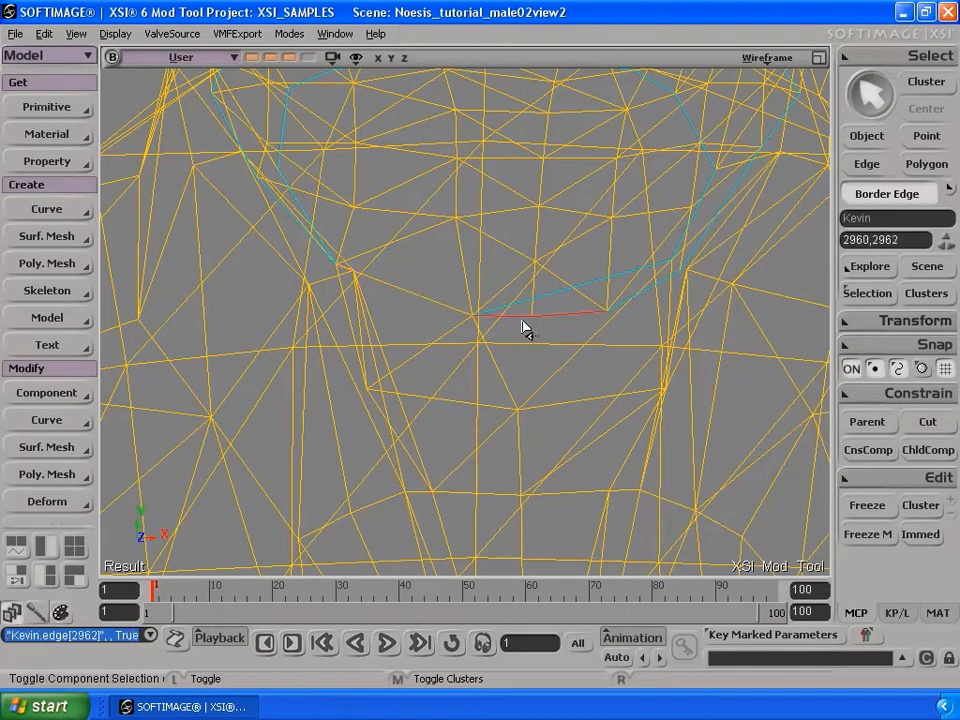
{"action": "left_click", "coordinate": [571, 290], "text": "ctrl"}
{"action": "left_click", "coordinate": [643, 294], "text": "ctrl"}
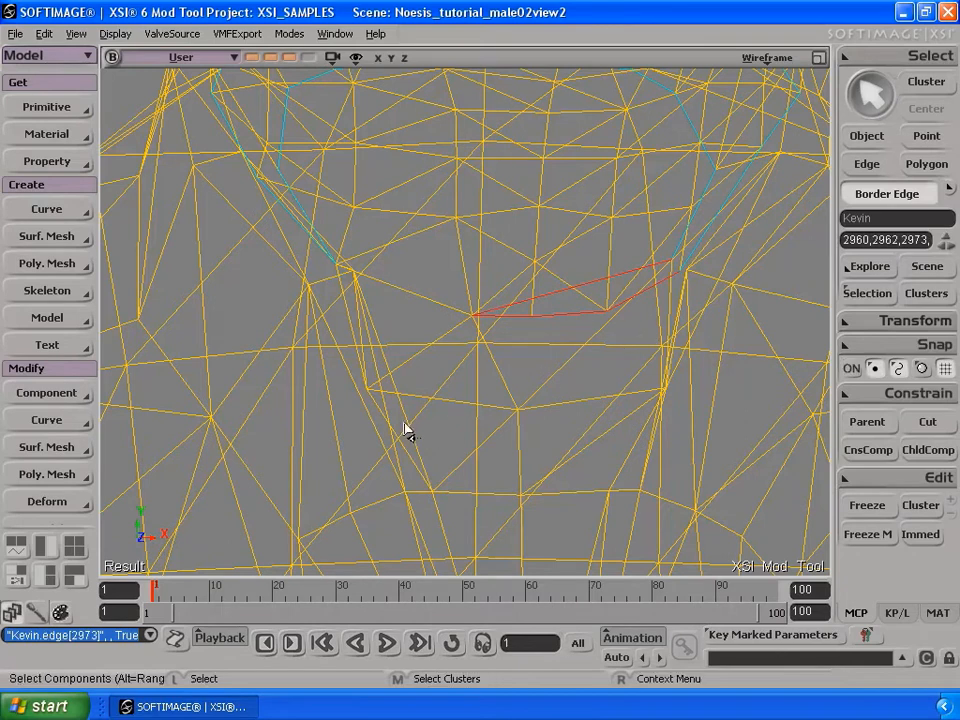
{"action": "middle_click", "coordinate": [79, 481]}
{"action": "left_click_drag", "start_coordinate": [717, 340], "coordinate": [278, 295]}
{"action": "left_click_drag", "start_coordinate": [335, 368], "coordinate": [343, 368]}
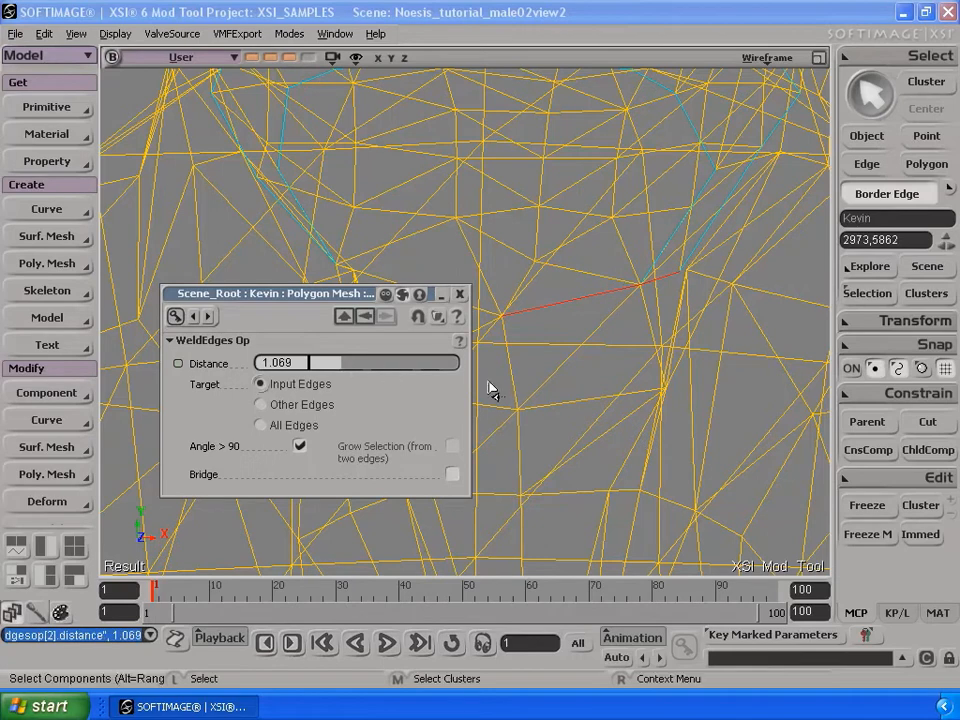
Examine the welded front collar seam in Textured Decal display, then return to Wireframe.
{"action": "left_click", "coordinate": [768, 60]}
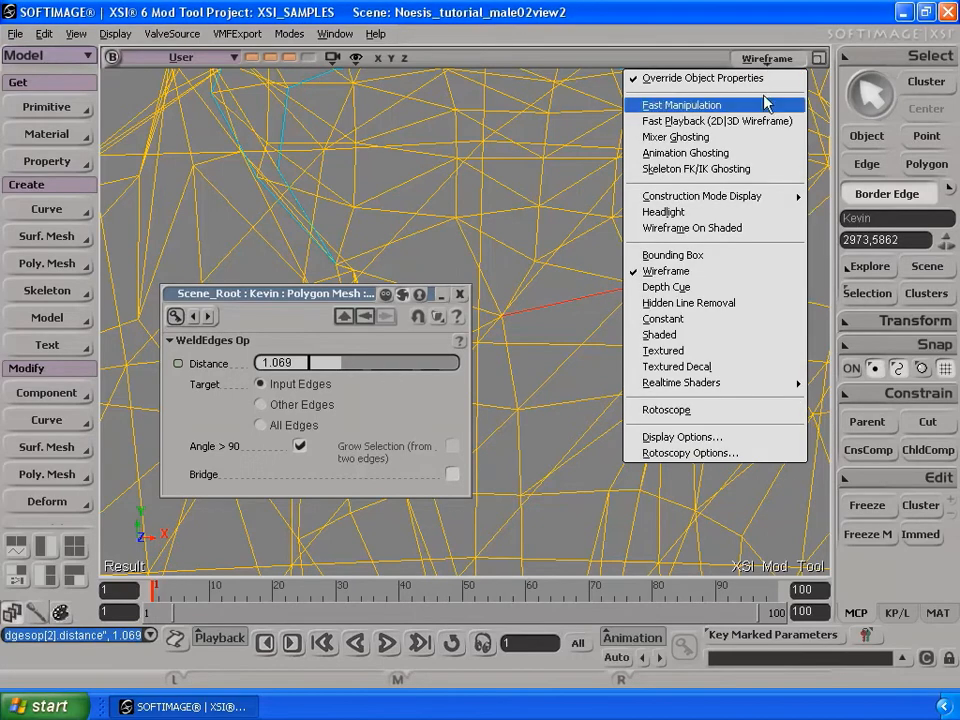
{"action": "left_click", "coordinate": [705, 366]}
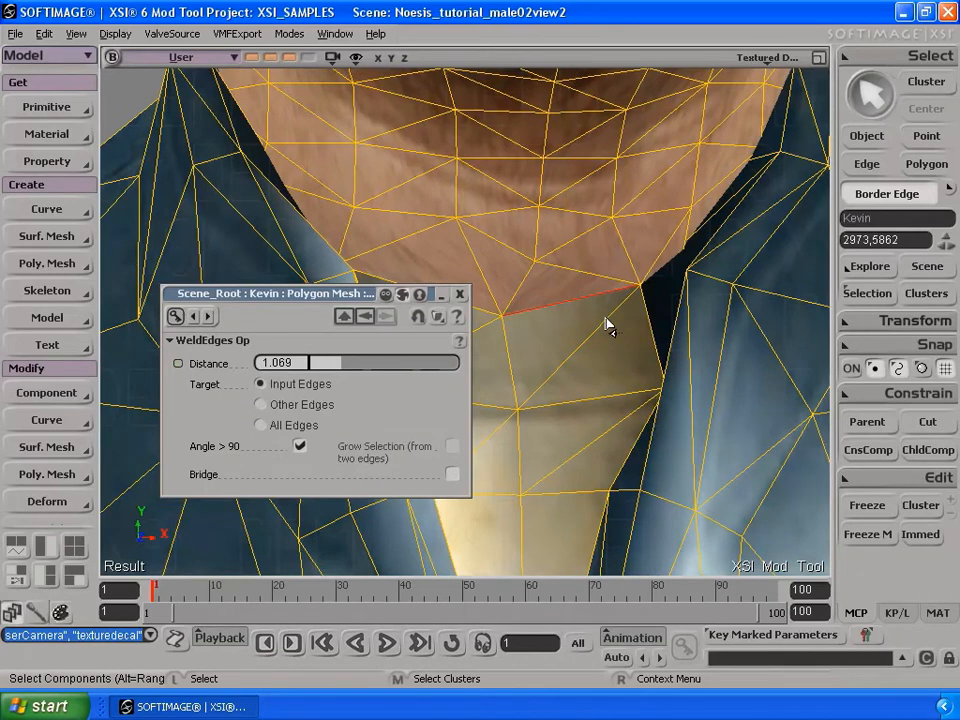
{"action": "key", "text": "s"}
{"action": "left_click_drag", "start_coordinate": [610, 280], "coordinate": [591, 304]}
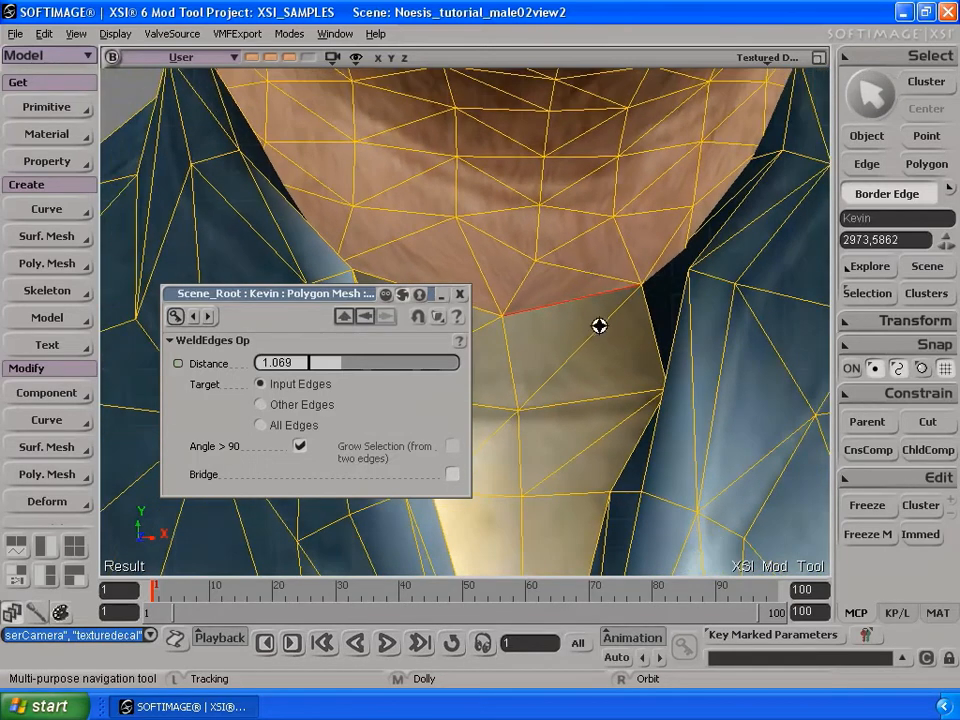
{"action": "left_click_drag", "start_coordinate": [369, 295], "coordinate": [262, 290]}
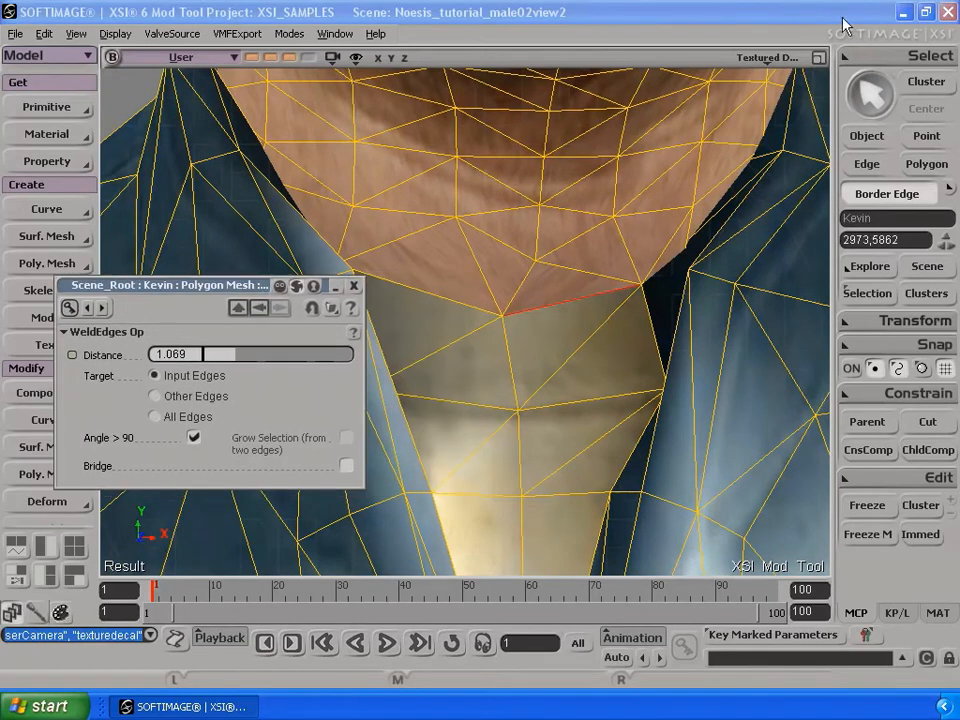
{"action": "left_click", "coordinate": [766, 58]}
{"action": "left_click", "coordinate": [724, 271]}
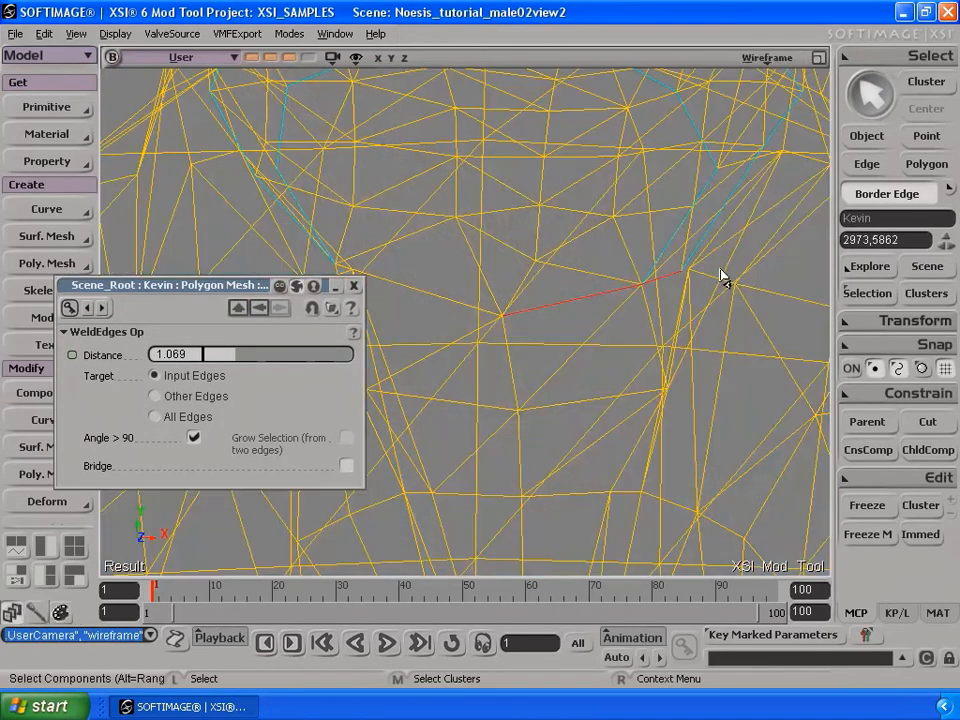
Weld the next pairs of open border edges up the side of the neck, with a distance of 1.
{"action": "left_click_drag", "start_coordinate": [724, 236], "coordinate": [677, 298]}
{"action": "left_click", "coordinate": [616, 299]}
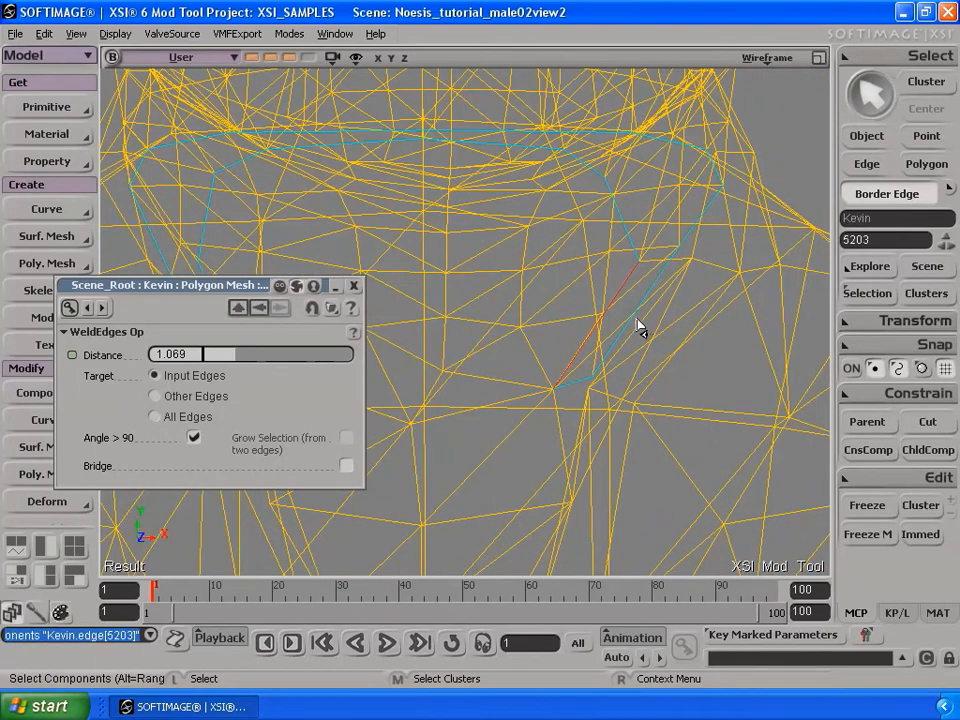
{"action": "left_click", "coordinate": [619, 332], "text": "ctrl"}
{"action": "left_click", "coordinate": [638, 357], "text": "ctrl"}
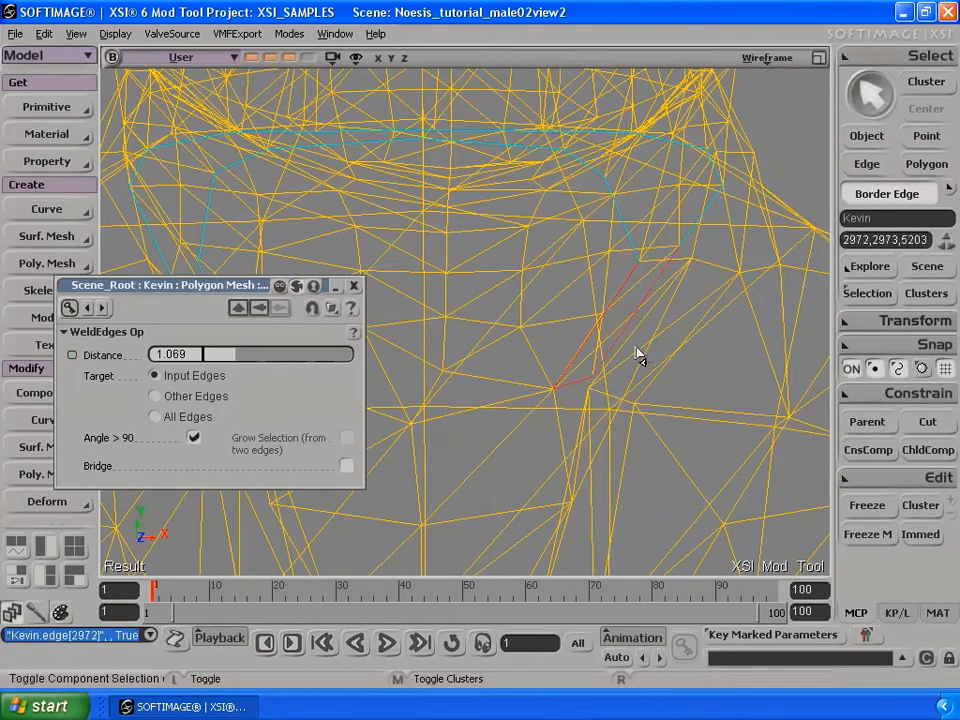
{"action": "key", "text": "s"}
{"action": "middle_click_drag", "start_coordinate": [686, 249], "coordinate": [679, 279]}
{"action": "left_click_drag", "start_coordinate": [678, 279], "coordinate": [632, 332]}
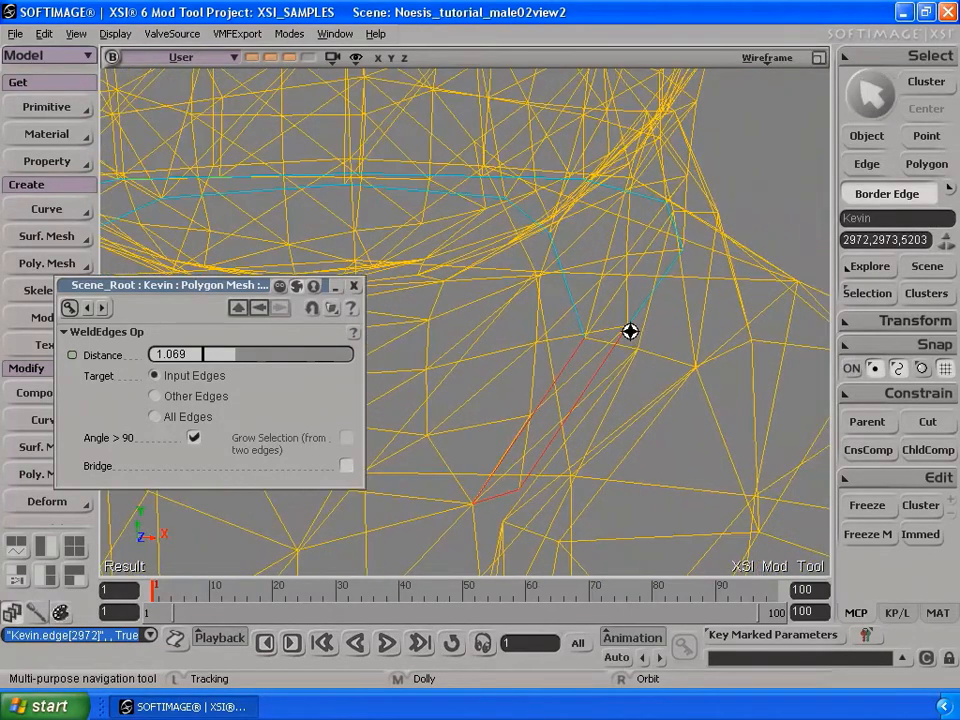
{"action": "middle_click", "coordinate": [38, 484]}
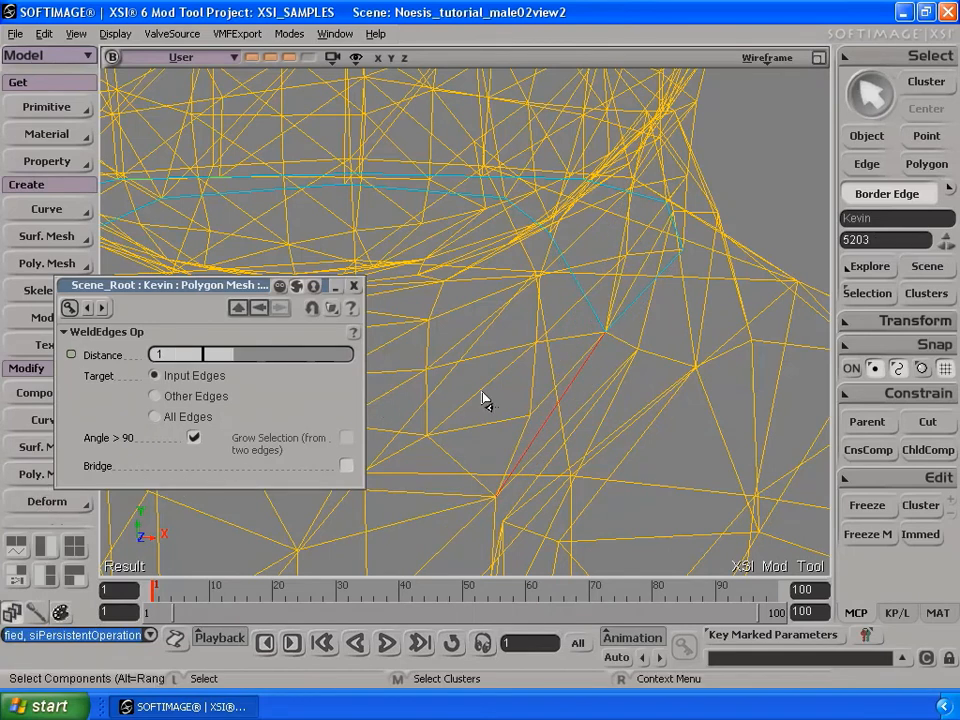
Select the border edges around the side and back of the neck up to its centre and weld them with distance 1.038.
{"action": "key", "text": "s"}
{"action": "left_click_drag", "start_coordinate": [581, 330], "coordinate": [563, 394]}
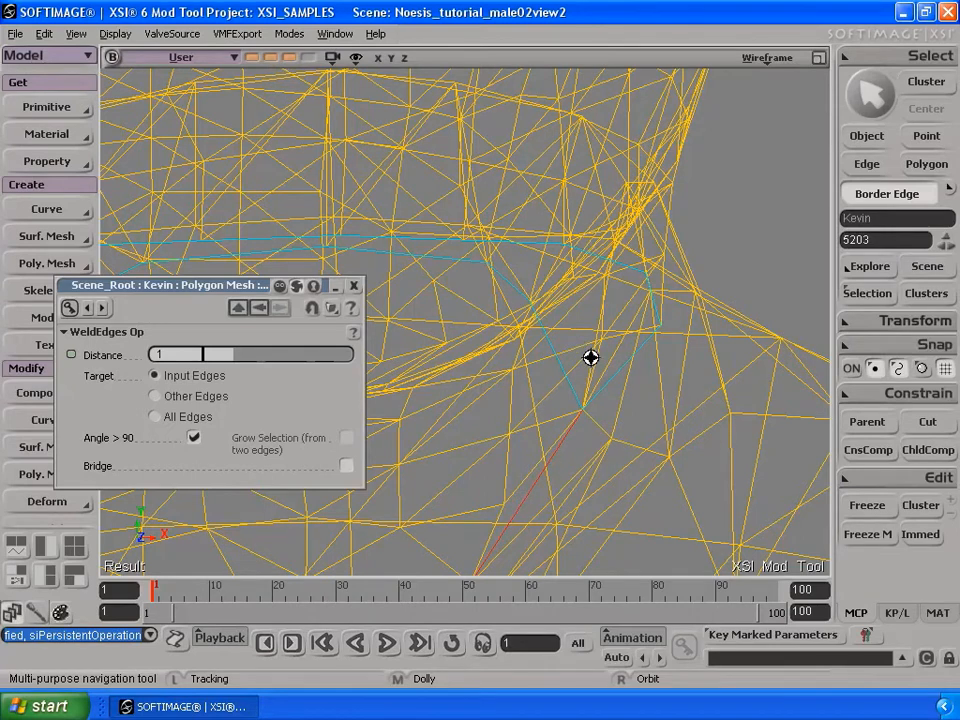
{"action": "key", "text": "space"}
{"action": "left_click", "coordinate": [559, 364]}
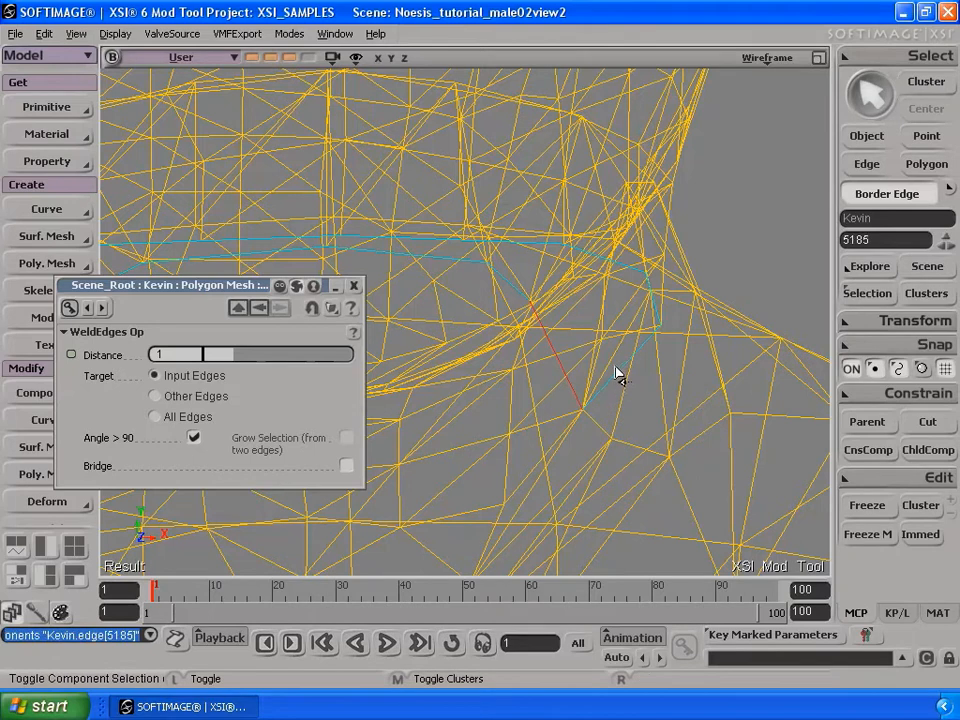
{"action": "left_click", "coordinate": [645, 343], "text": "ctrl"}
{"action": "left_click", "coordinate": [630, 276], "text": "ctrl"}
{"action": "left_click", "coordinate": [628, 266], "text": "ctrl"}
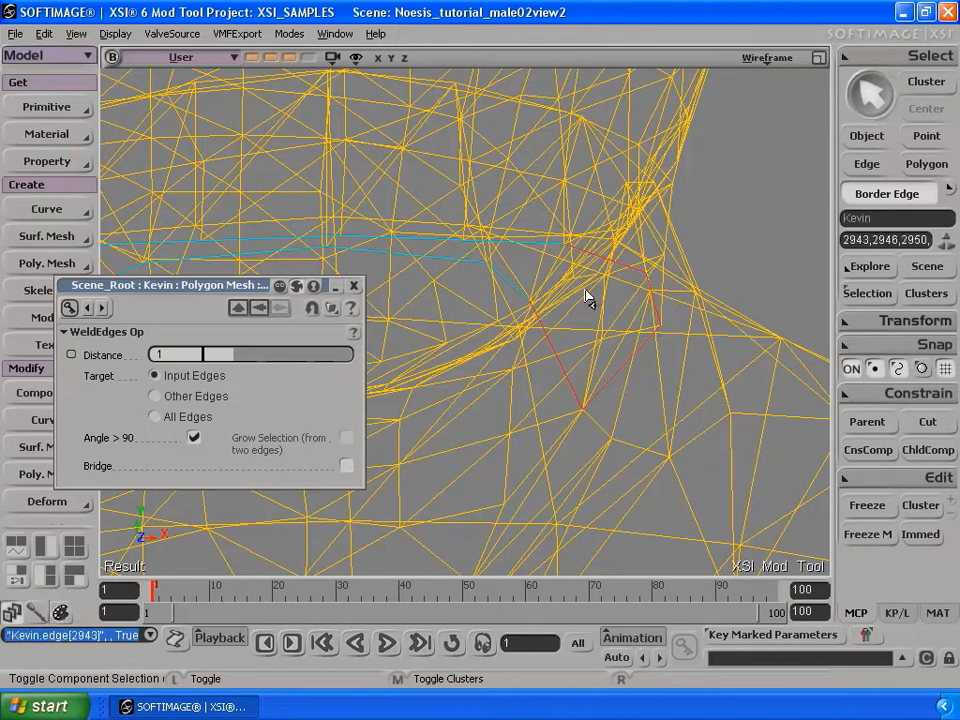
{"action": "left_click", "coordinate": [536, 243], "text": "ctrl"}
{"action": "left_click", "coordinate": [465, 254], "text": "ctrl"}
{"action": "left_click", "coordinate": [436, 245], "text": "ctrl"}
{"action": "left_click", "coordinate": [433, 242], "text": "ctrl"}
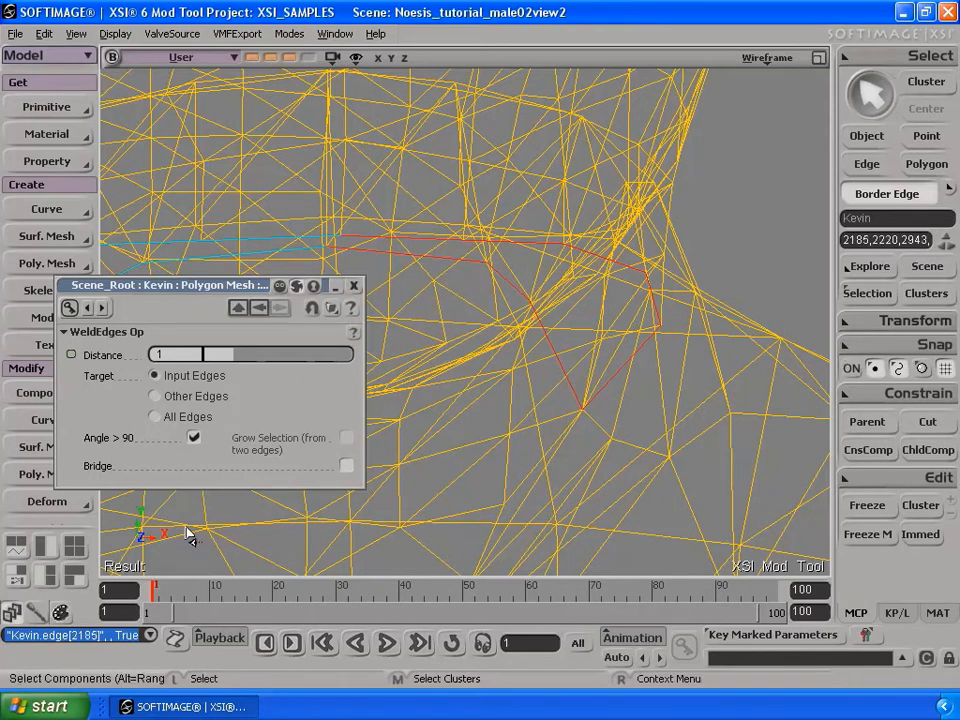
{"action": "left_click_drag", "start_coordinate": [183, 293], "coordinate": [240, 312]}
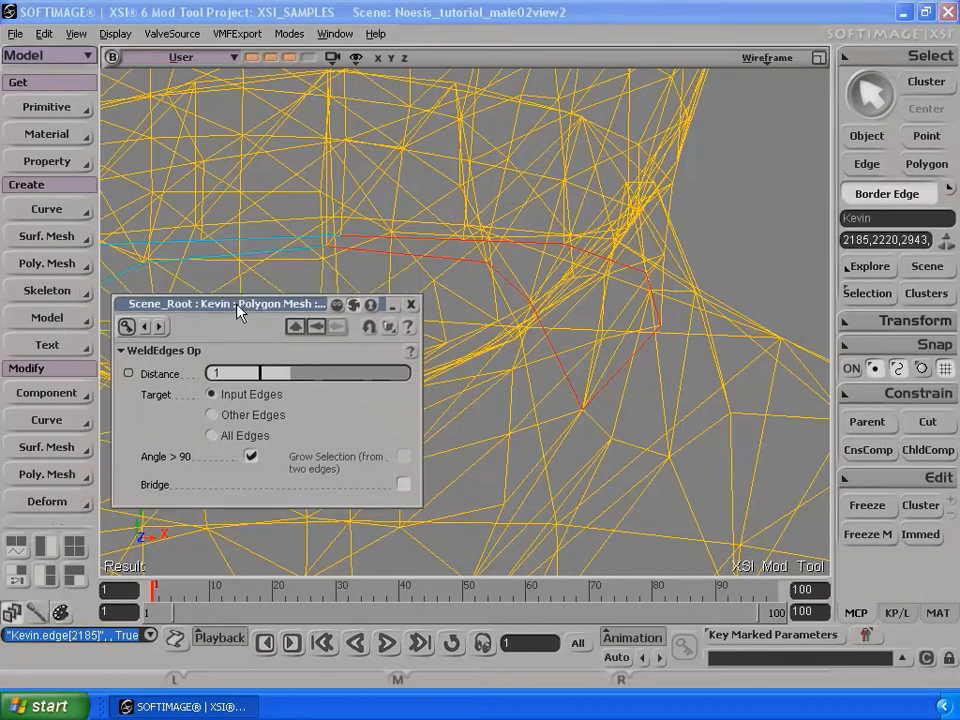
{"action": "middle_click", "coordinate": [69, 478]}
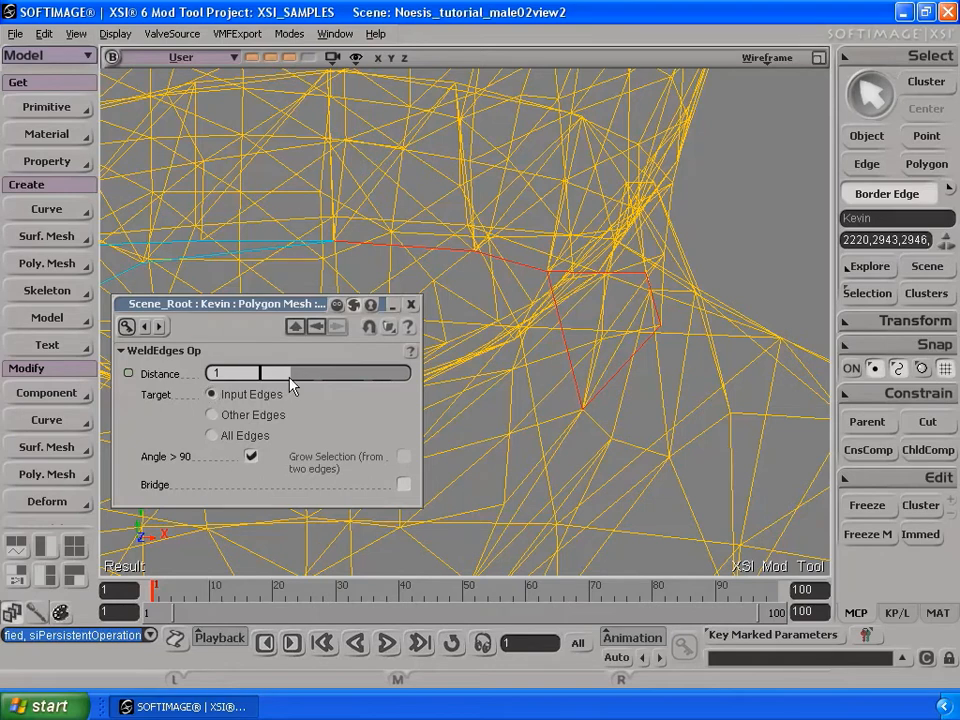
{"action": "left_click_drag", "start_coordinate": [291, 385], "coordinate": [293, 384]}
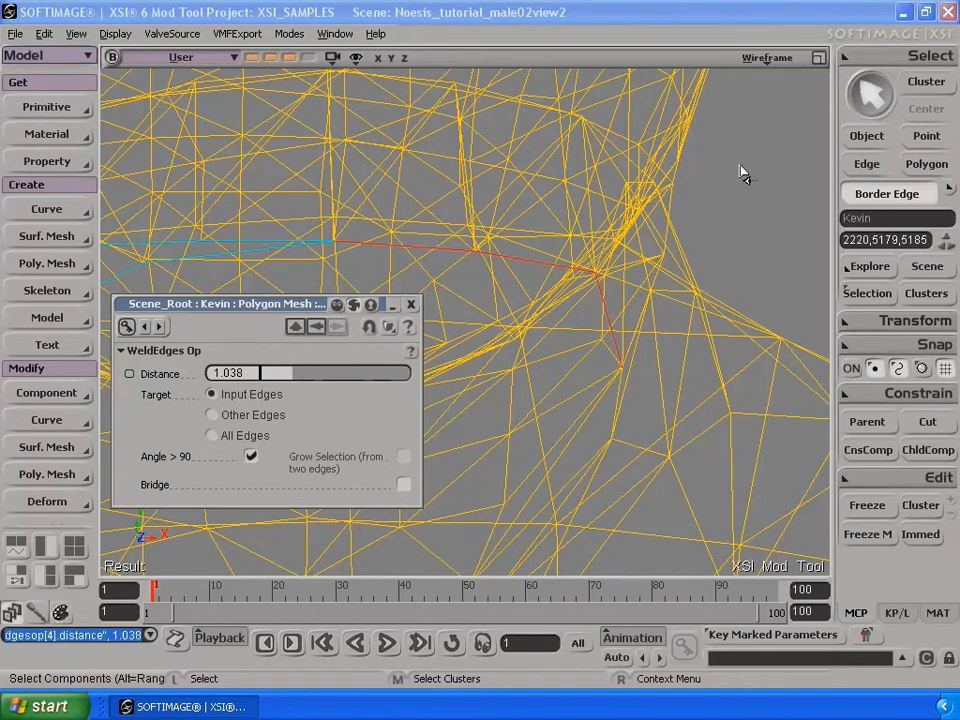
Examine the welded side and front of the neck in Textured Decal display, then switch back to Wireframe.
{"action": "left_click_drag", "start_coordinate": [273, 313], "coordinate": [738, 453]}
{"action": "left_click", "coordinate": [768, 59]}
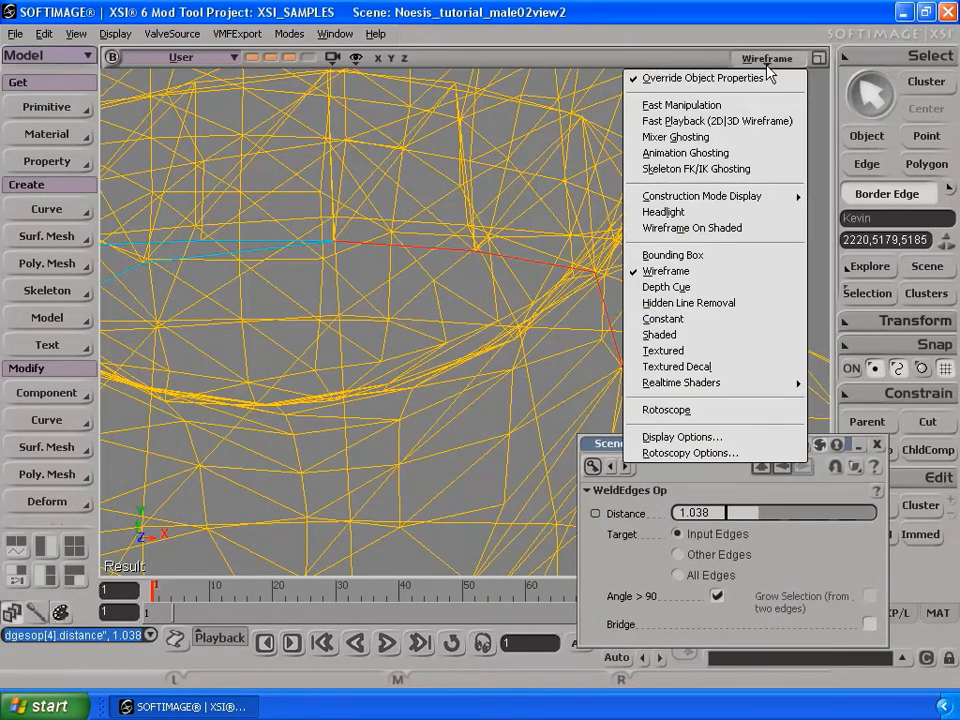
{"action": "left_click", "coordinate": [739, 367]}
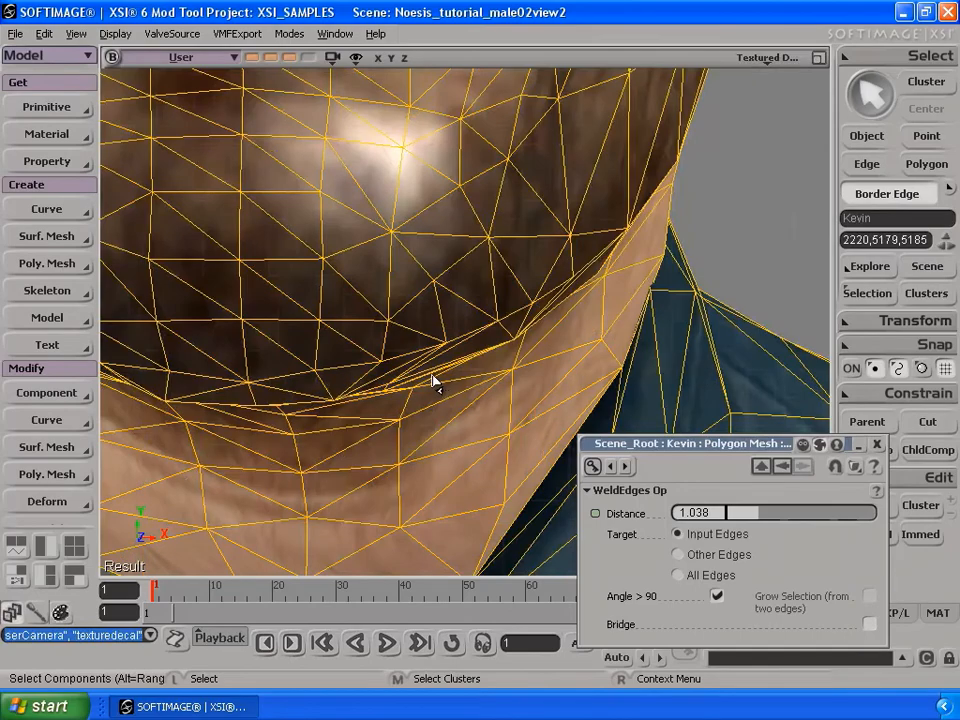
{"action": "key", "text": "s"}
{"action": "middle_click_drag", "start_coordinate": [420, 364], "coordinate": [444, 328]}
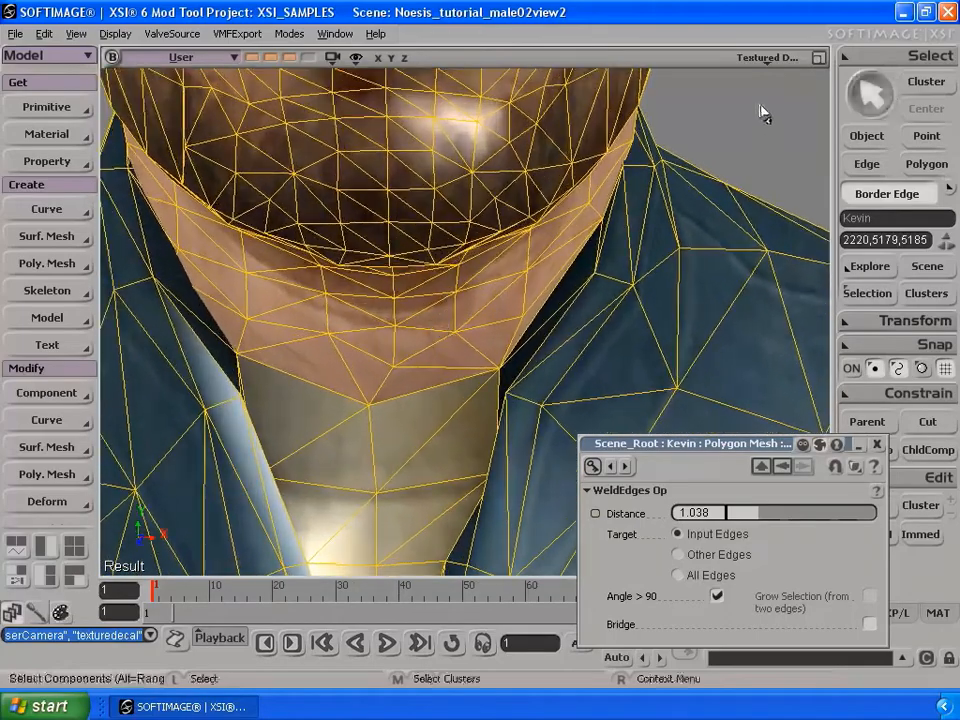
{"action": "left_click", "coordinate": [764, 60]}
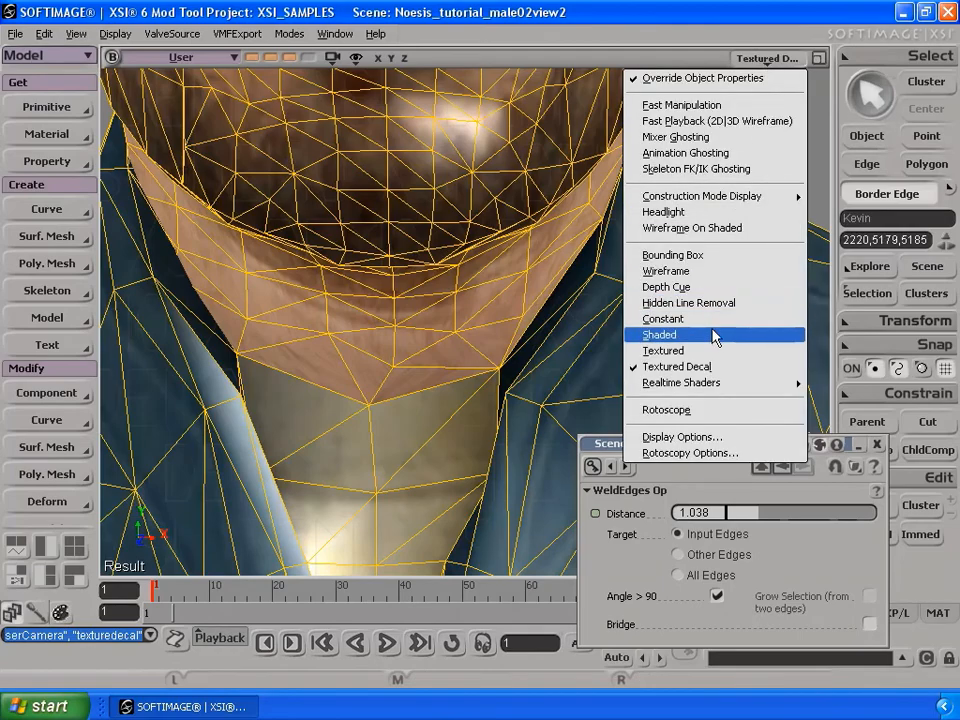
{"action": "left_click", "coordinate": [662, 273]}
Weld the next border edges from the back centre of the neck towards its open side, with a distance of 1.226.
{"action": "key", "text": "s"}
{"action": "right_click_drag", "start_coordinate": [582, 280], "coordinate": [471, 253]}
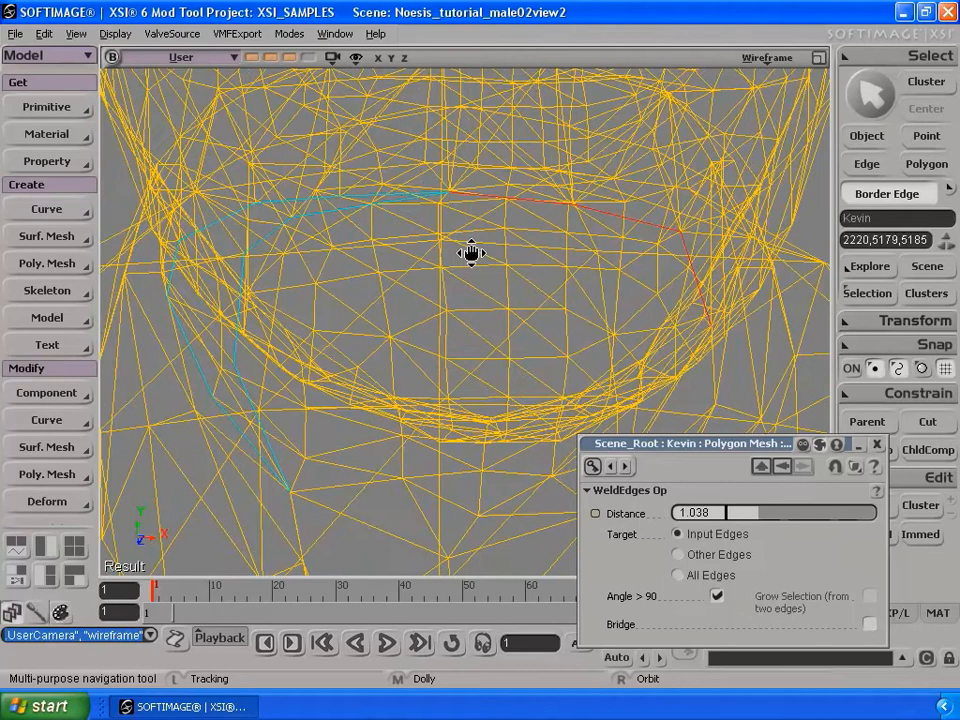
{"action": "left_click", "coordinate": [400, 203]}
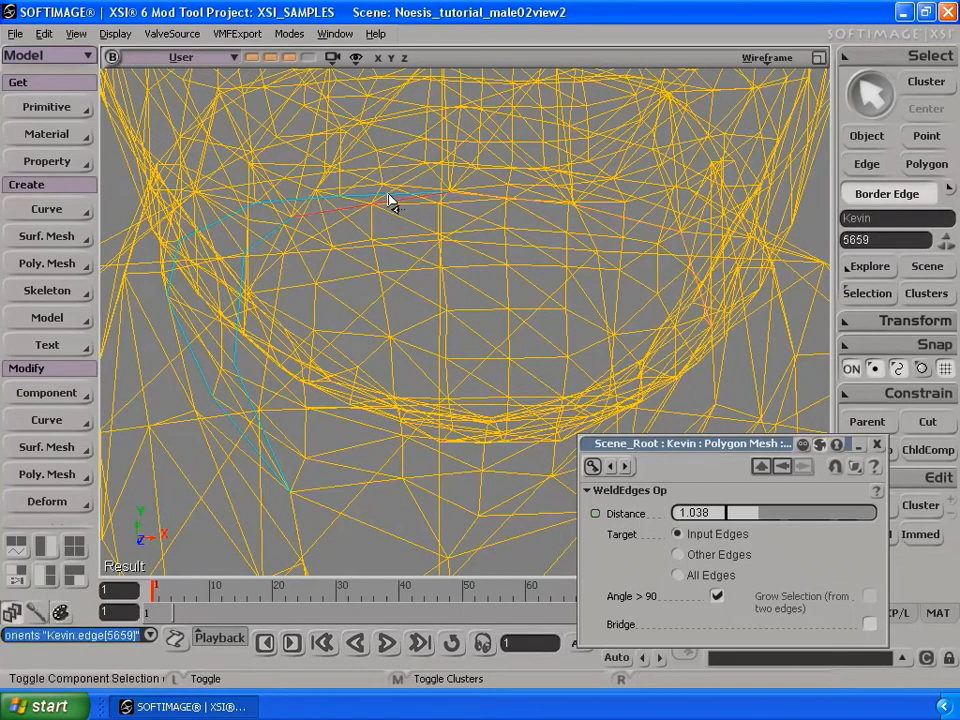
{"action": "left_click", "coordinate": [386, 213], "text": "ctrl"}
{"action": "left_click", "coordinate": [324, 210], "text": "ctrl"}
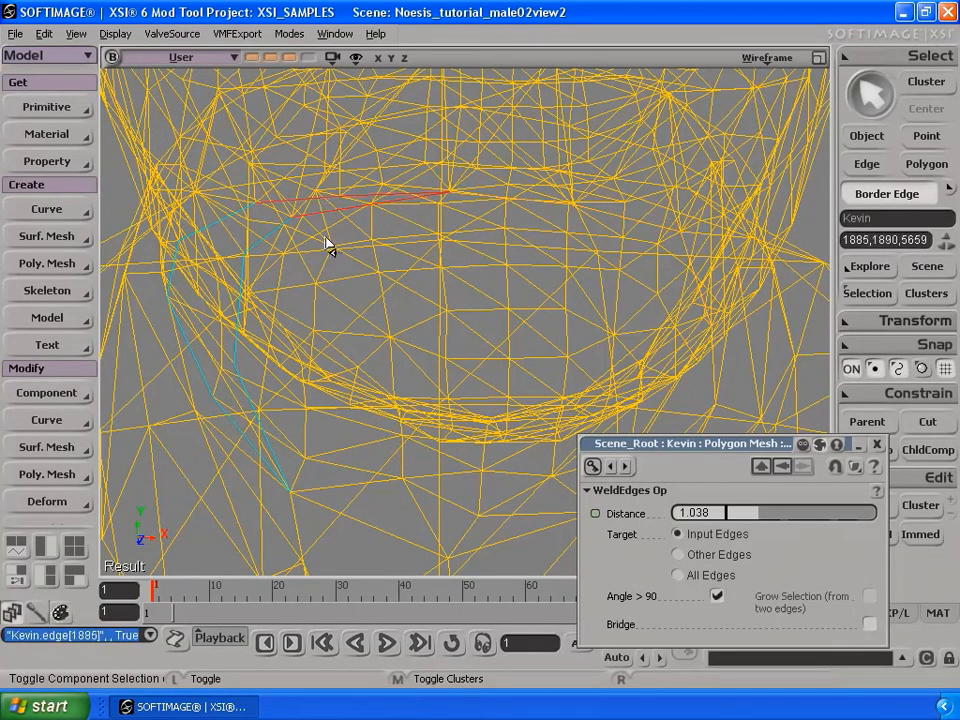
{"action": "middle_click", "coordinate": [84, 477]}
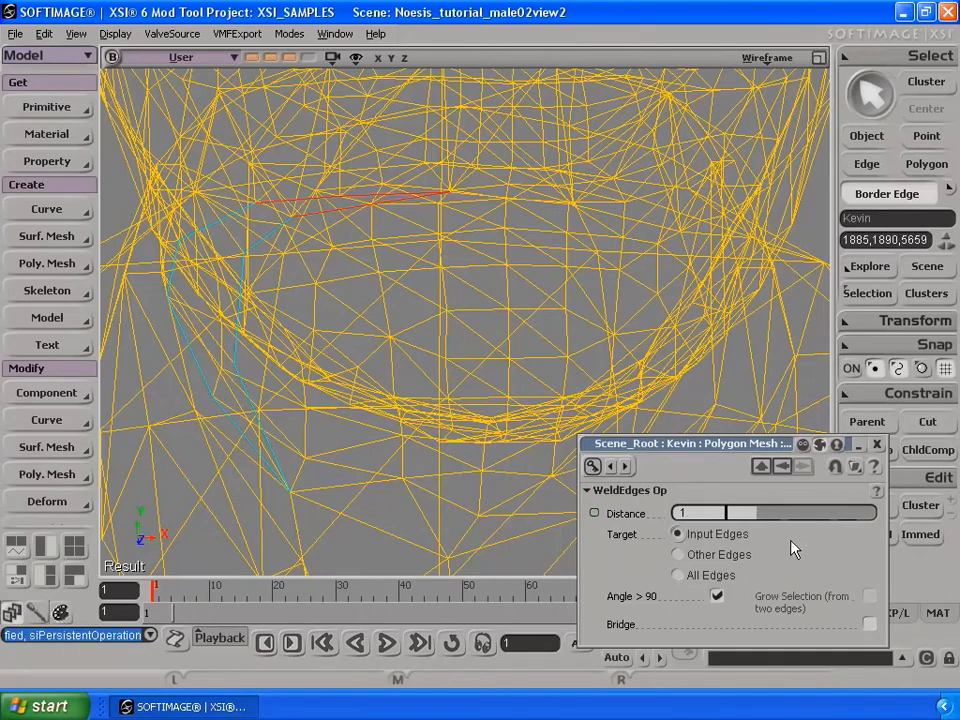
{"action": "left_click_drag", "start_coordinate": [752, 522], "coordinate": [765, 518]}
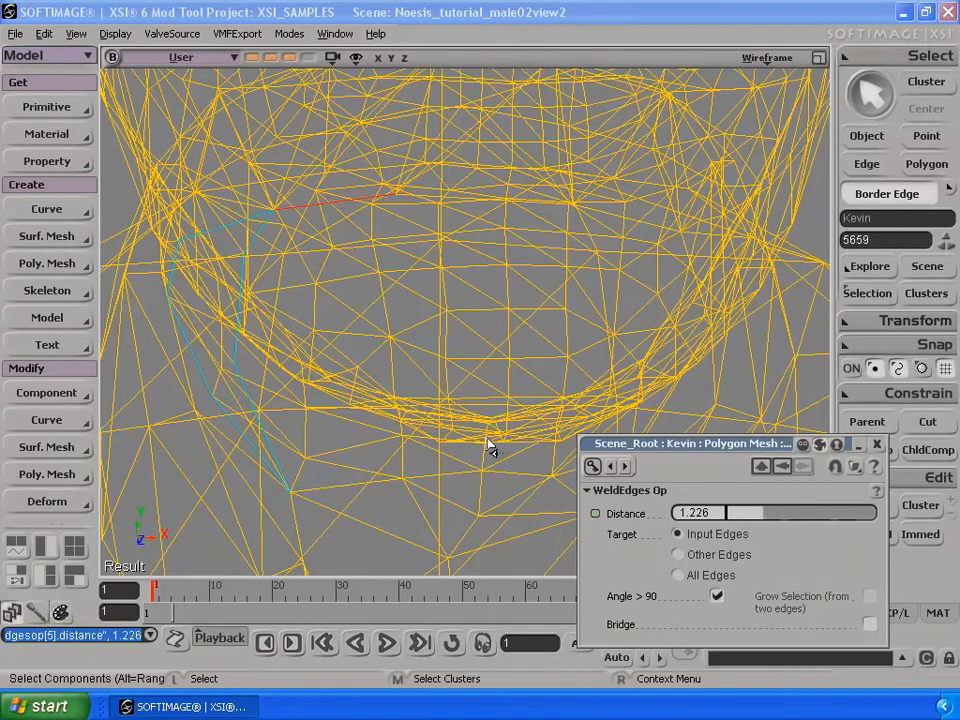
Examine the collar and neck from several angles in Textured Decal display, then return to Wireframe.
{"action": "left_click", "coordinate": [766, 58]}
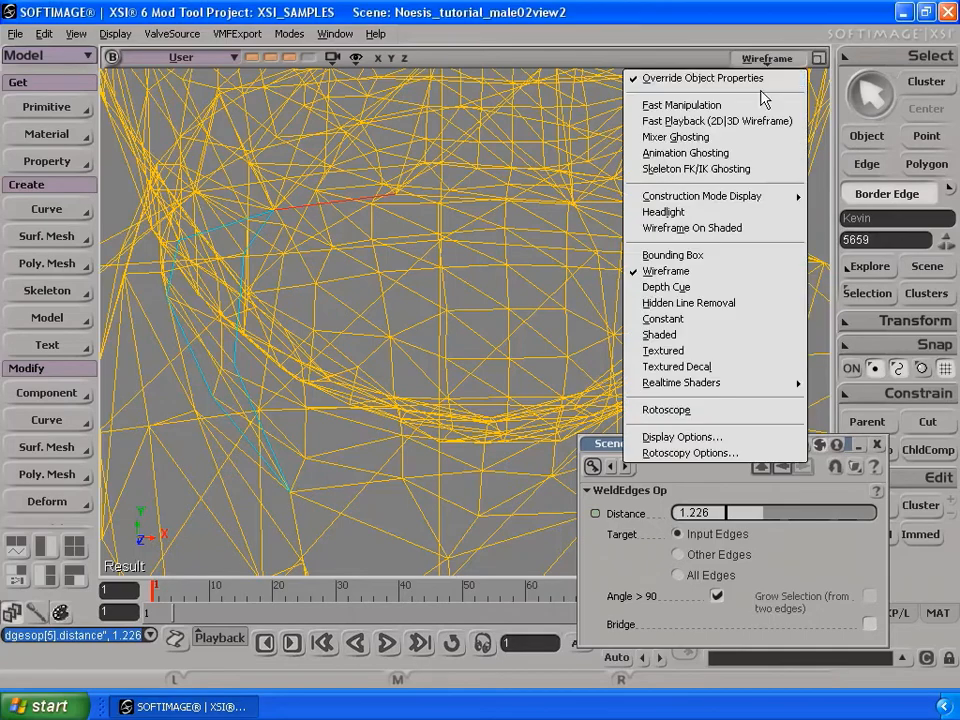
{"action": "left_click", "coordinate": [731, 368]}
{"action": "key", "text": "s"}
{"action": "right_click_drag", "start_coordinate": [457, 338], "coordinate": [534, 394]}
{"action": "right_click_drag", "start_coordinate": [389, 277], "coordinate": [311, 277]}
{"action": "right_click_drag", "start_coordinate": [362, 369], "coordinate": [441, 360]}
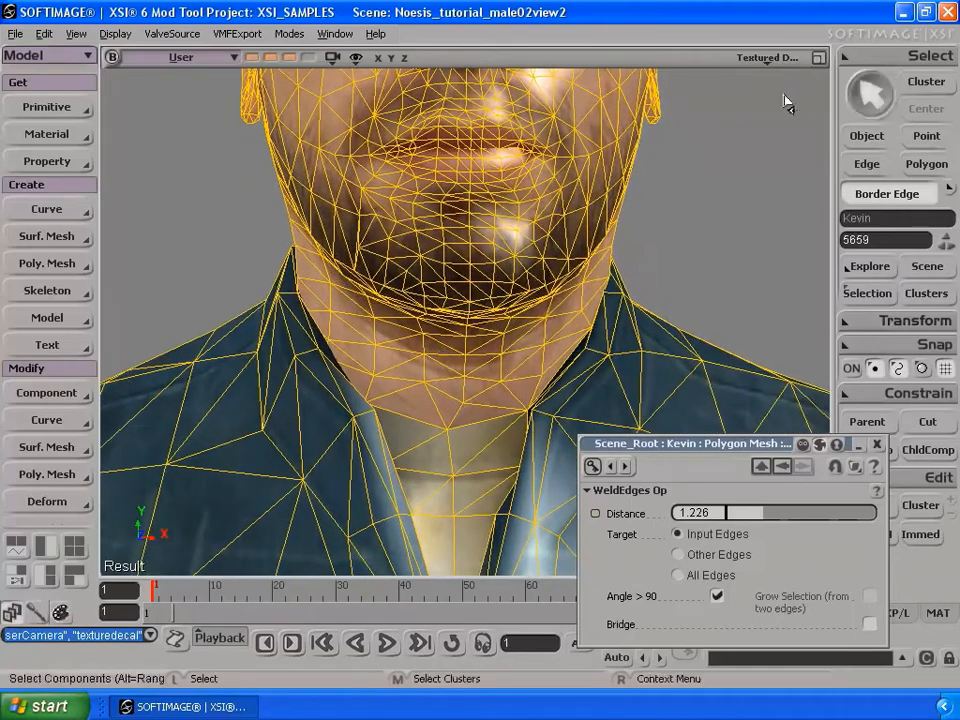
{"action": "left_click", "coordinate": [767, 58]}
{"action": "left_click", "coordinate": [716, 271]}
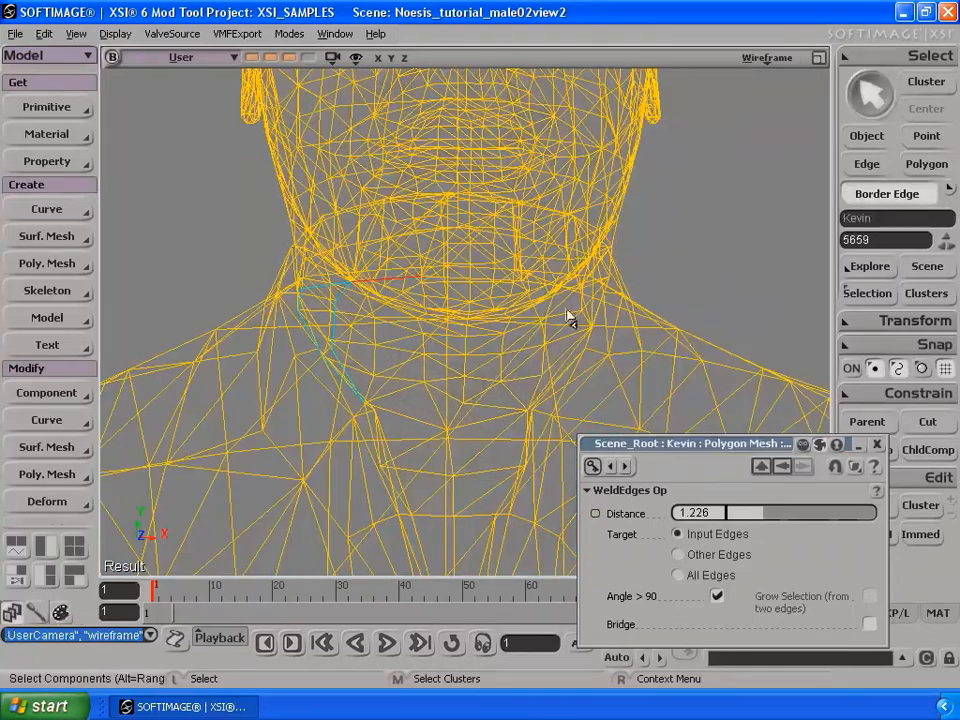
Clear the selection and weld the border edges down the still-open side of the neck with distance 1.
{"action": "key", "text": "s"}
{"action": "right_click_drag", "start_coordinate": [456, 321], "coordinate": [410, 298]}
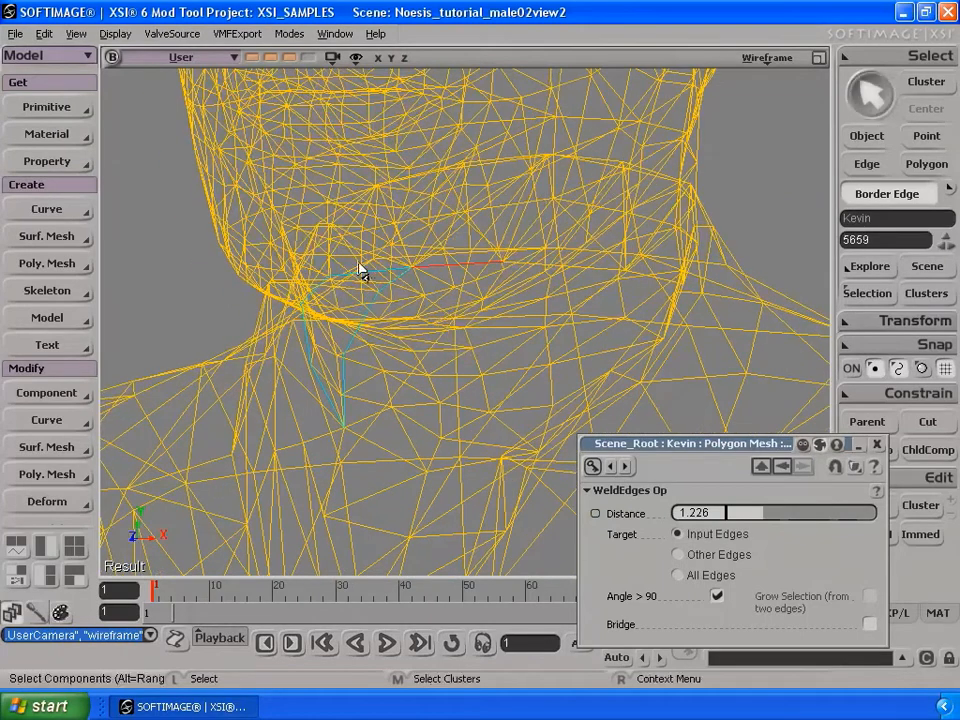
{"action": "key", "text": "ctrl+shift+a"}
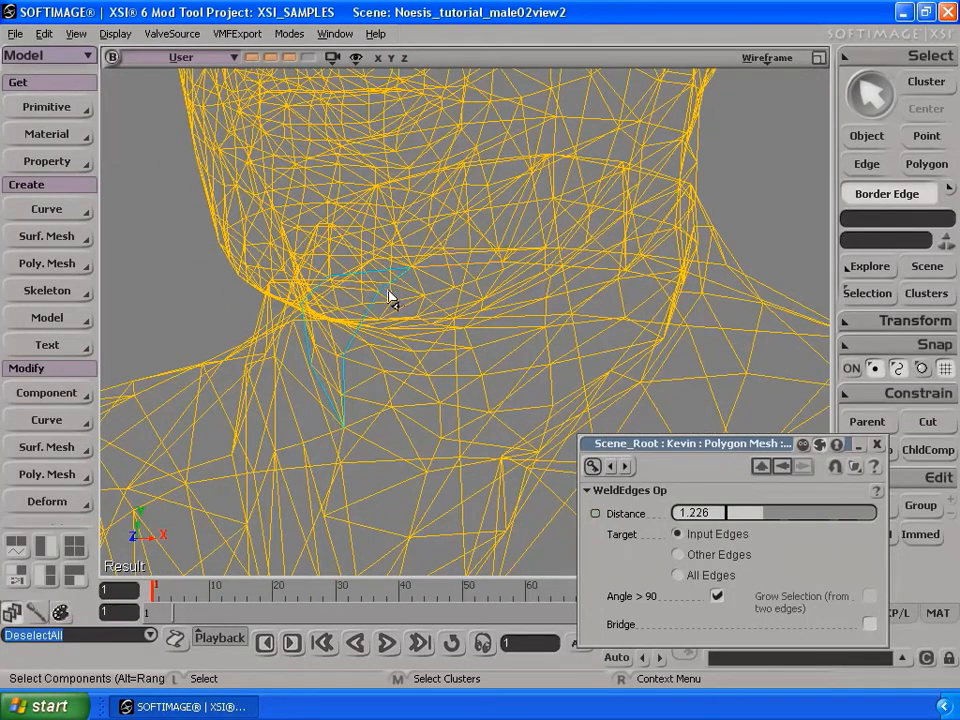
{"action": "left_click", "coordinate": [395, 296]}
{"action": "left_click", "coordinate": [381, 284], "text": "ctrl"}
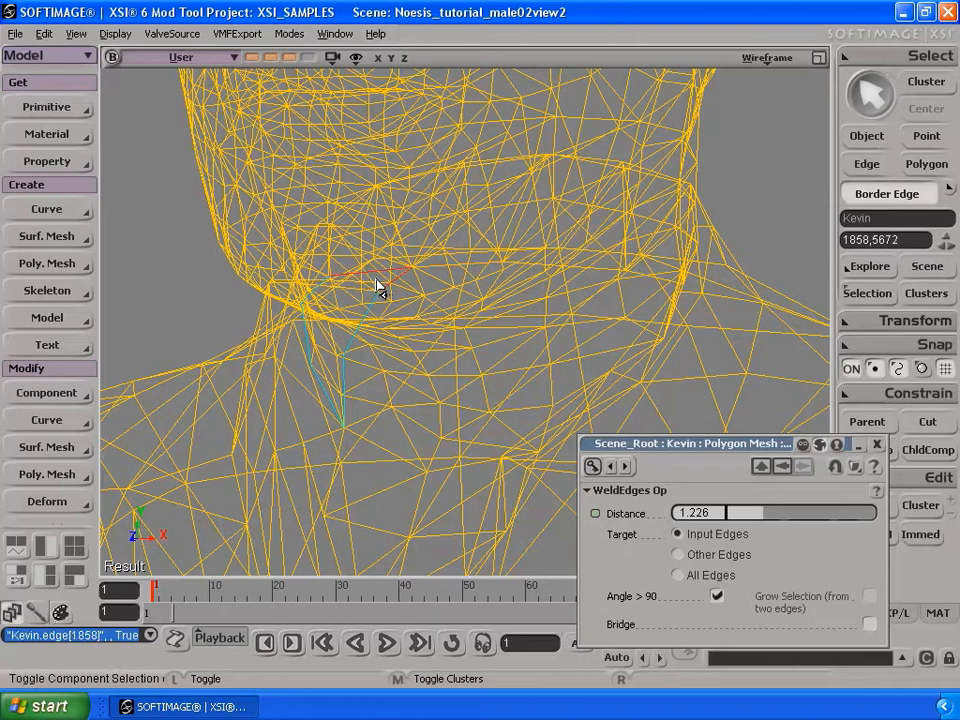
{"action": "left_click", "coordinate": [322, 298], "text": "ctrl"}
{"action": "left_click", "coordinate": [370, 342], "text": "ctrl"}
{"action": "left_click", "coordinate": [325, 346], "text": "ctrl"}
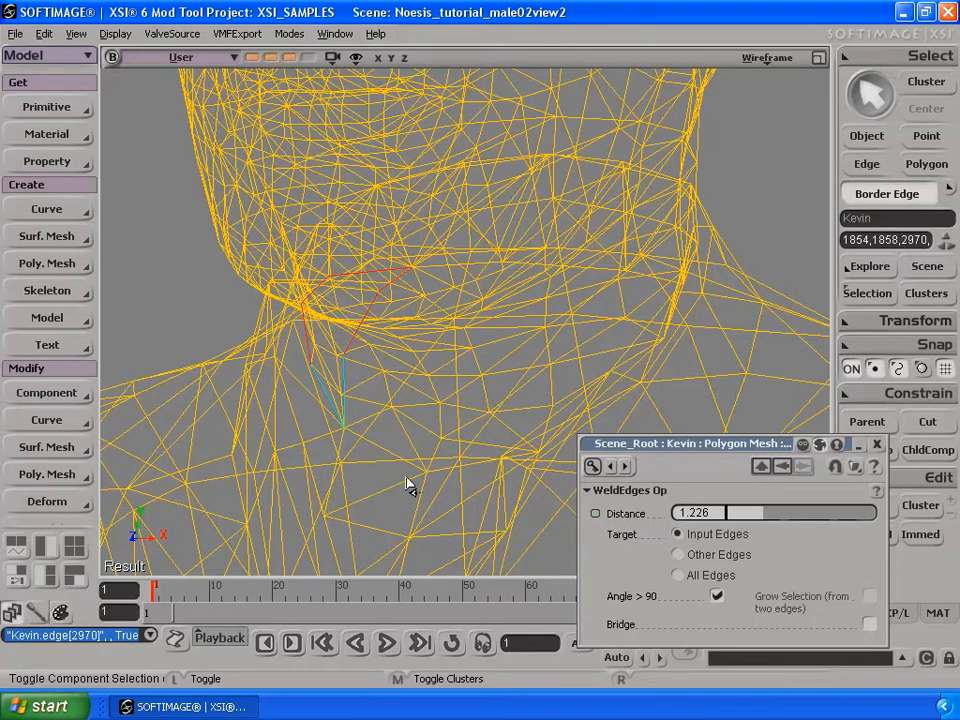
{"action": "middle_click", "coordinate": [64, 483]}
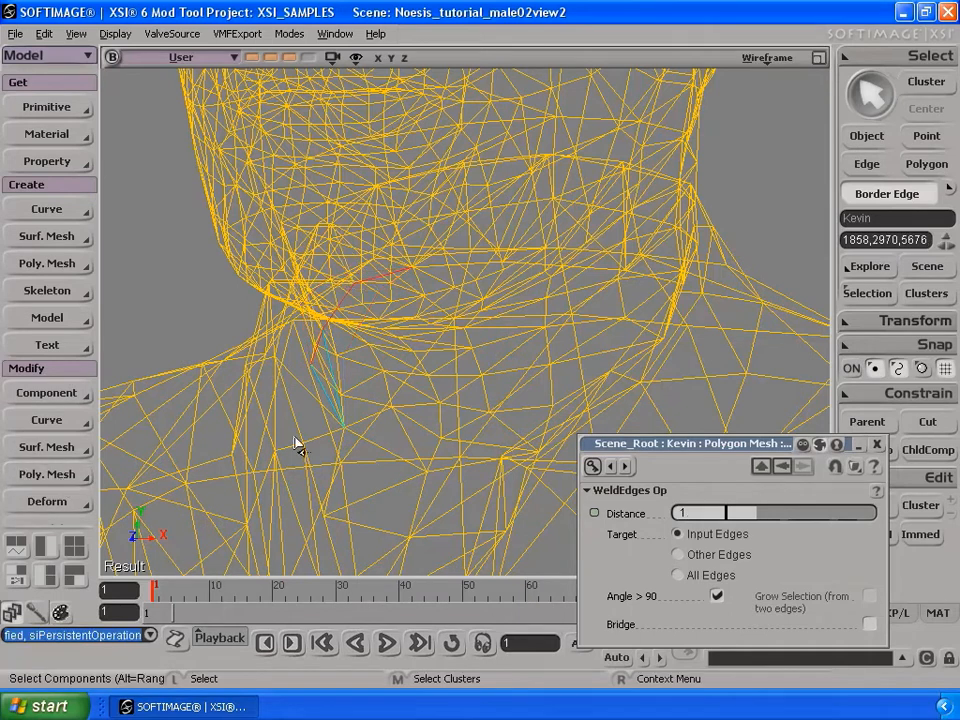
Weld the last open border edges at the lower end of the neck gap with distance 1 and target All Edges.
{"action": "left_click", "coordinate": [332, 395]}
{"action": "left_click", "coordinate": [327, 367], "text": "ctrl"}
{"action": "left_click", "coordinate": [322, 334], "text": "ctrl"}
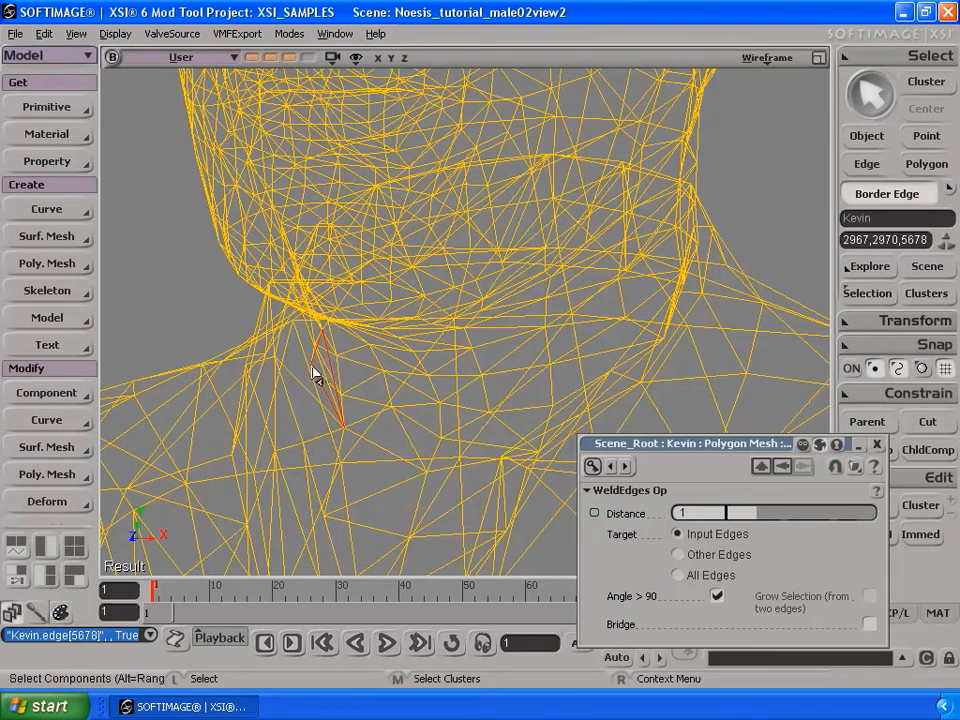
{"action": "middle_click", "coordinate": [73, 473]}
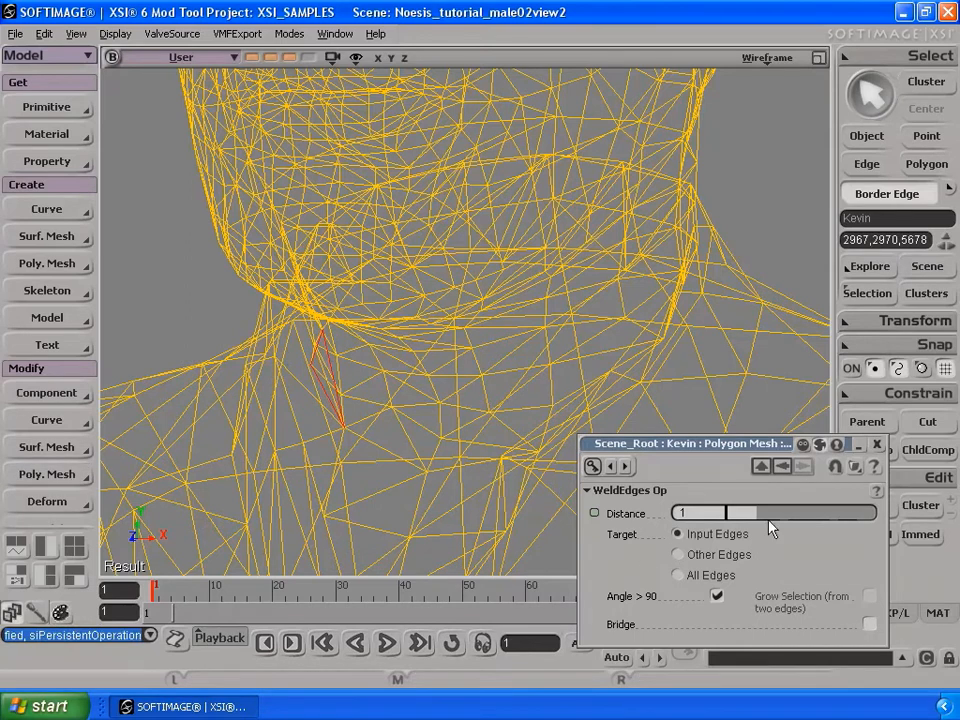
{"action": "left_click_drag", "start_coordinate": [755, 509], "coordinate": [660, 521]}
{"action": "type", "text": "1"}
{"action": "key", "text": "Return"}
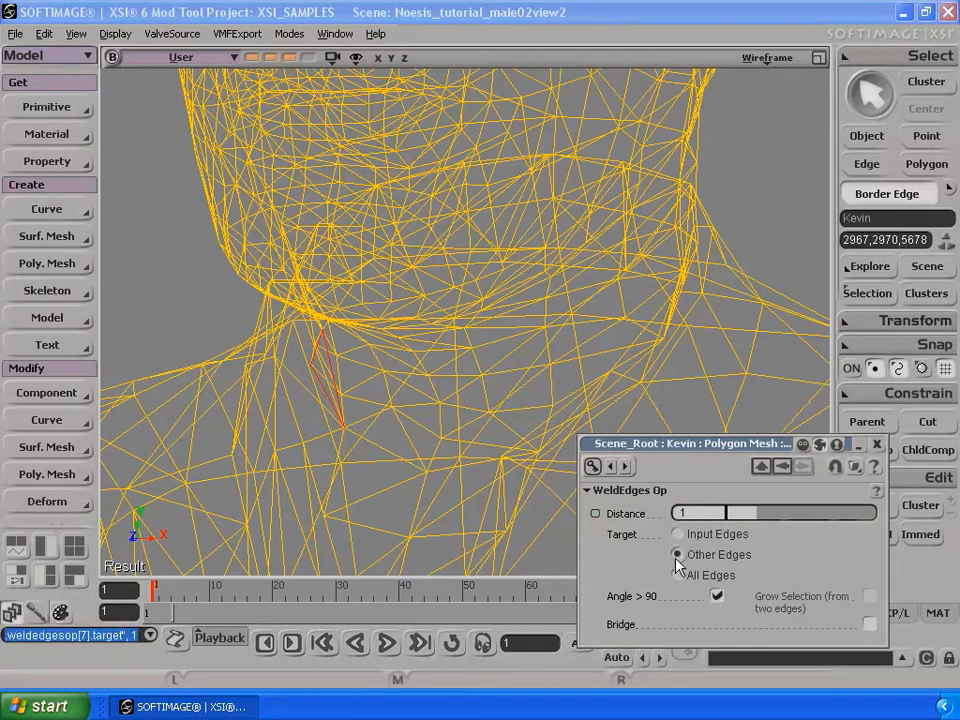
{"action": "left_click", "coordinate": [678, 575]}
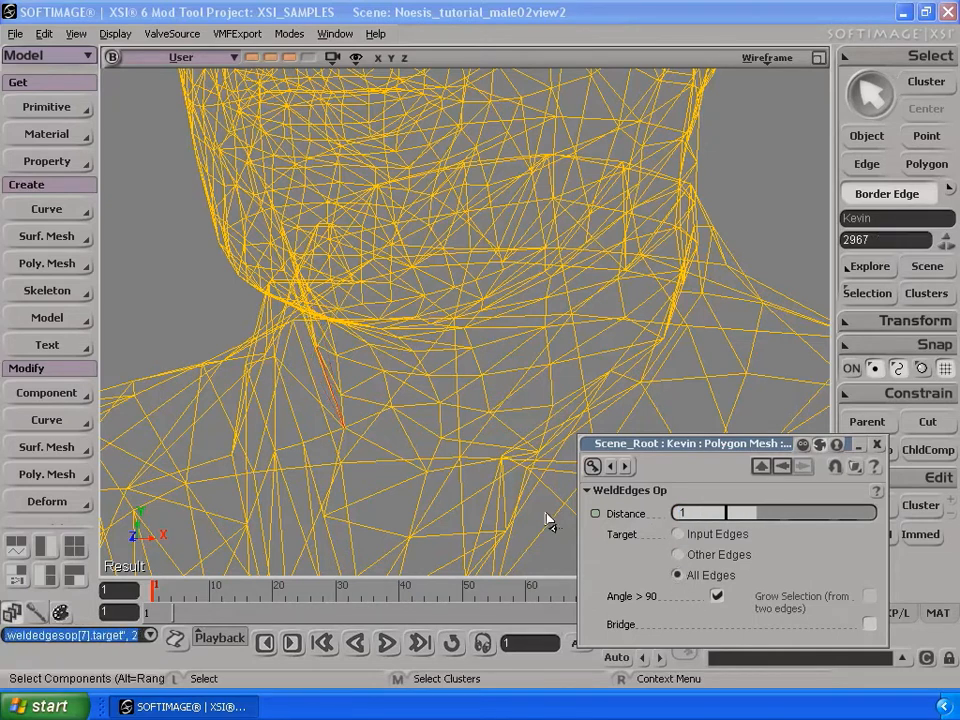
Examine the closed neck seam in Wireframe, then check the neck and the full figure in Textured Decal display.
{"action": "key", "text": "s"}
{"action": "middle_click_drag", "start_coordinate": [440, 455], "coordinate": [426, 435]}
{"action": "mouse_move", "coordinate": [426, 435]}
{"action": "right_mouse_down"}
{"action": "mouse_move", "coordinate": [431, 454]}
{"action": "mouse_move", "coordinate": [439, 420]}
{"action": "mouse_move", "coordinate": [428, 418]}
{"action": "mouse_move", "coordinate": [444, 443]}
{"action": "right_mouse_up"}
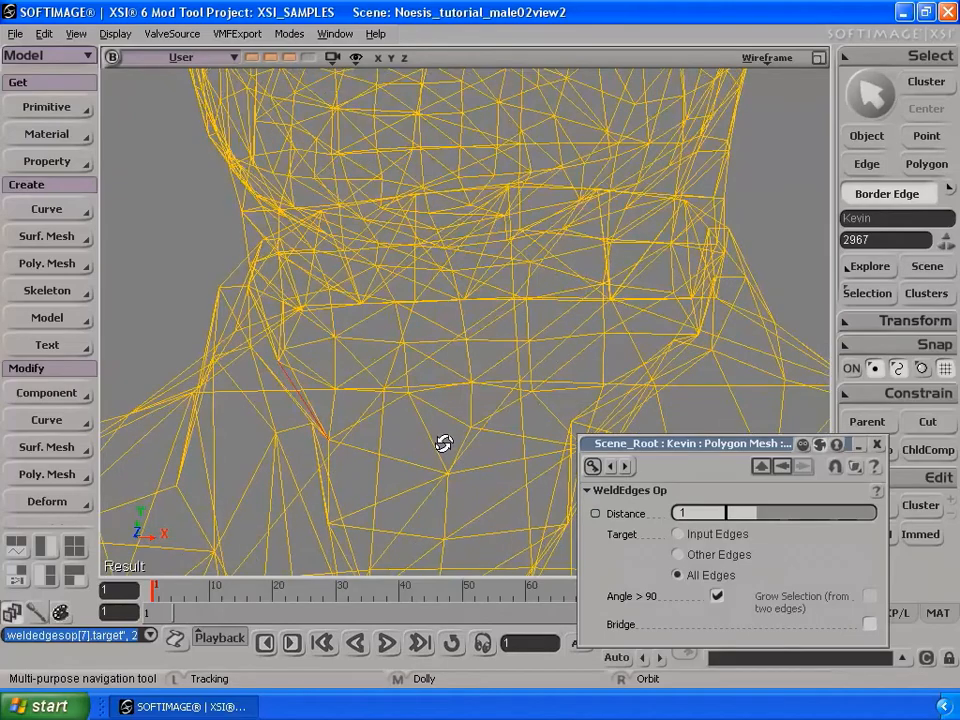
{"action": "middle_click_drag", "start_coordinate": [477, 467], "coordinate": [452, 313]}
{"action": "right_click_drag", "start_coordinate": [460, 385], "coordinate": [470, 385]}
{"action": "scroll", "coordinate": [470, 385], "scroll_direction": "up", "scroll_amount": 3}
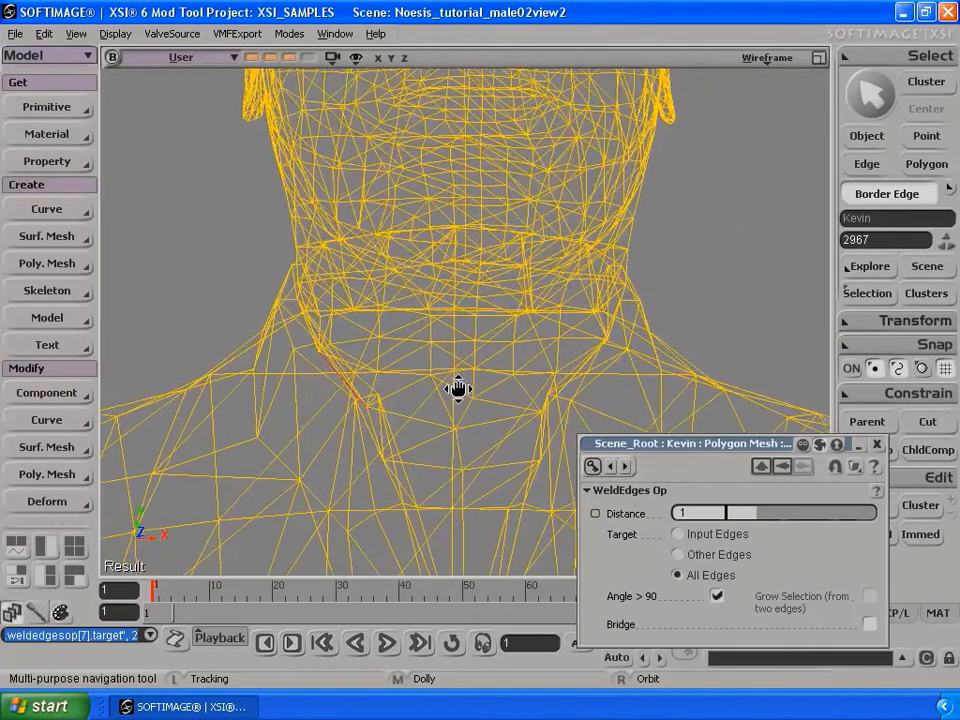
{"action": "left_click", "coordinate": [766, 59]}
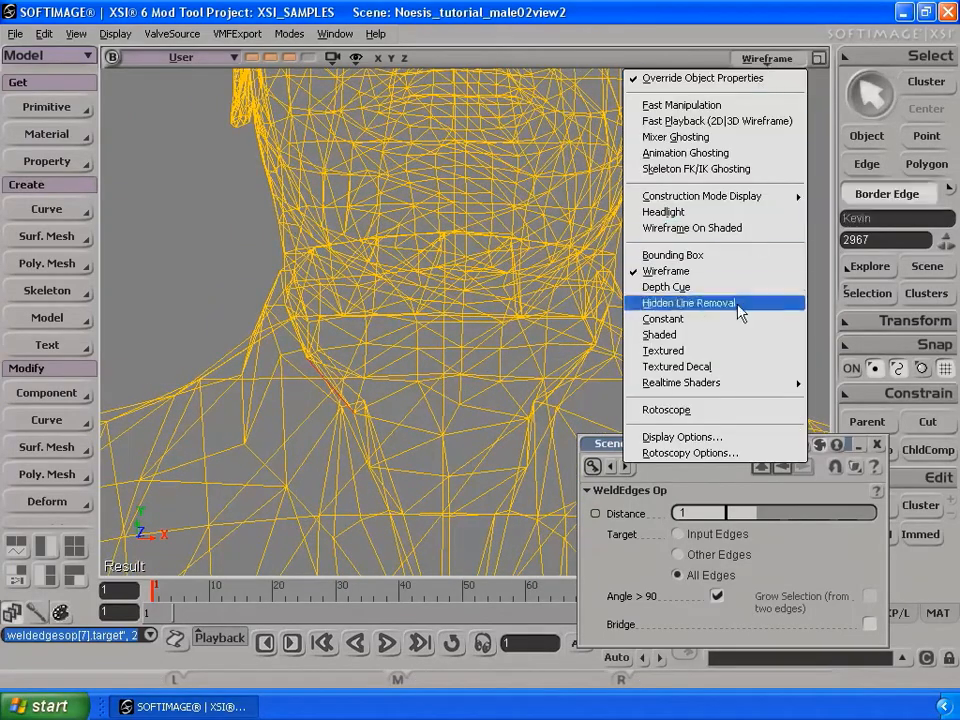
{"action": "left_click", "coordinate": [735, 366]}
{"action": "left_click_drag", "start_coordinate": [399, 336], "coordinate": [407, 397]}
{"action": "right_click_drag", "start_coordinate": [407, 397], "coordinate": [388, 360]}
{"action": "scroll", "coordinate": [425, 430], "scroll_direction": "down", "scroll_amount": 3}
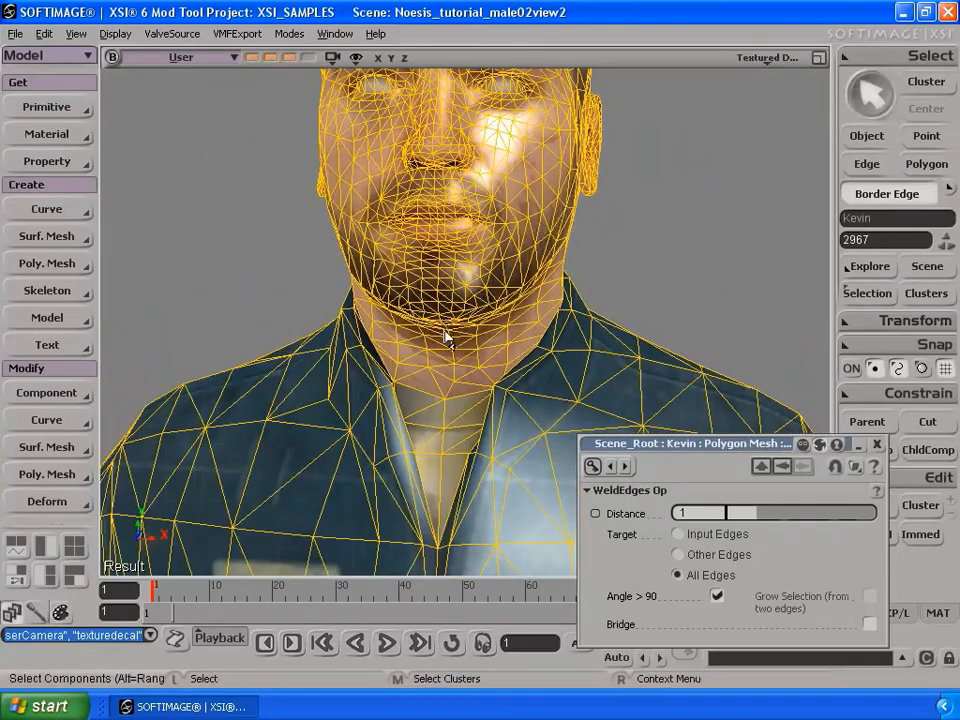
{"action": "scroll", "coordinate": [446, 336], "scroll_direction": "down", "scroll_amount": 4}
{"action": "right_click_drag", "start_coordinate": [489, 286], "coordinate": [497, 297]}
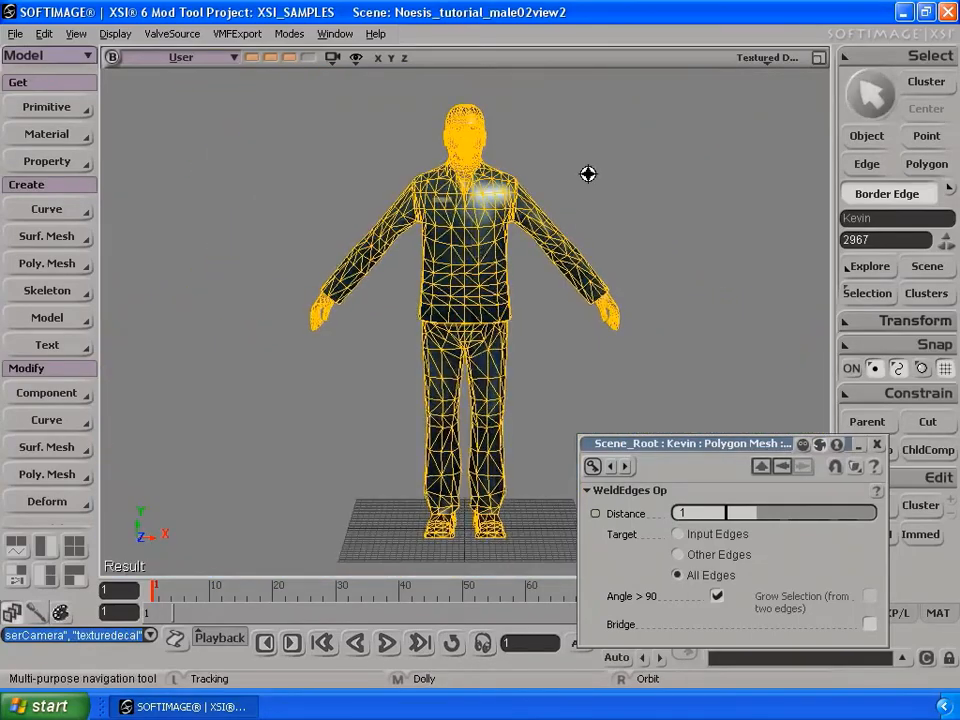
Switch to object selection and select the whole character mesh.
{"action": "key", "text": "space"}
{"action": "left_click", "coordinate": [589, 131]}
{"action": "key", "text": "s"}
{"action": "middle_click_drag", "start_coordinate": [529, 176], "coordinate": [524, 252]}
{"action": "right_click_drag", "start_coordinate": [524, 252], "coordinate": [529, 223]}
{"action": "key", "text": "space"}
{"action": "left_click", "coordinate": [497, 191]}
{"action": "key", "text": "s"}
{"action": "mouse_move", "coordinate": [660, 176]}
{"action": "right_mouse_down"}
{"action": "mouse_move", "coordinate": [612, 192]}
{"action": "mouse_move", "coordinate": [574, 152]}
{"action": "mouse_move", "coordinate": [668, 182]}
{"action": "right_mouse_up"}
{"action": "middle_click_drag", "start_coordinate": [544, 193], "coordinate": [542, 189]}
{"action": "right_click_drag", "start_coordinate": [542, 189], "coordinate": [542, 206]}
{"action": "left_click_drag", "start_coordinate": [527, 220], "coordinate": [510, 275]}
{"action": "key", "text": "space"}
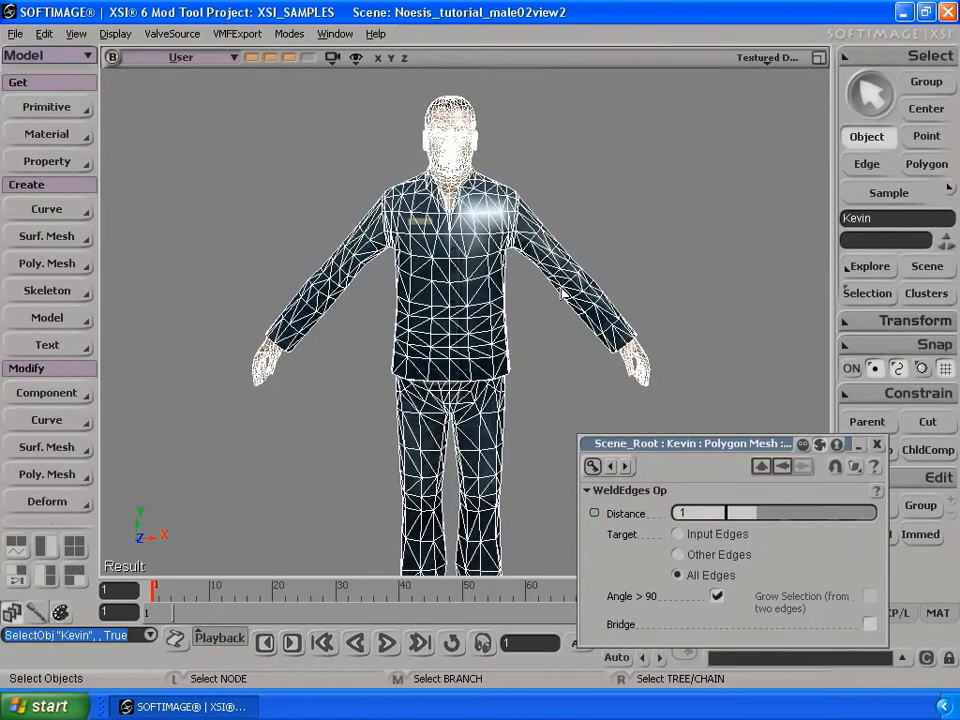
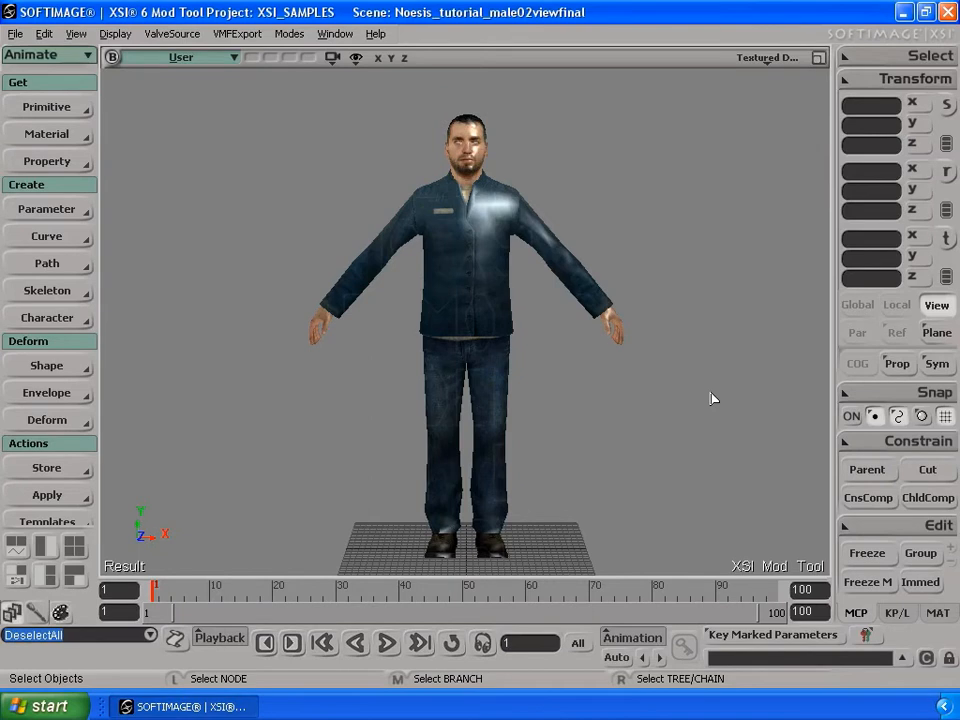
Open the Explorer and expand the character's polygon mesh down to its list of clusters.
{"action": "key", "text": "8"}
{"action": "left_click_drag", "start_coordinate": [750, 364], "coordinate": [698, 242]}
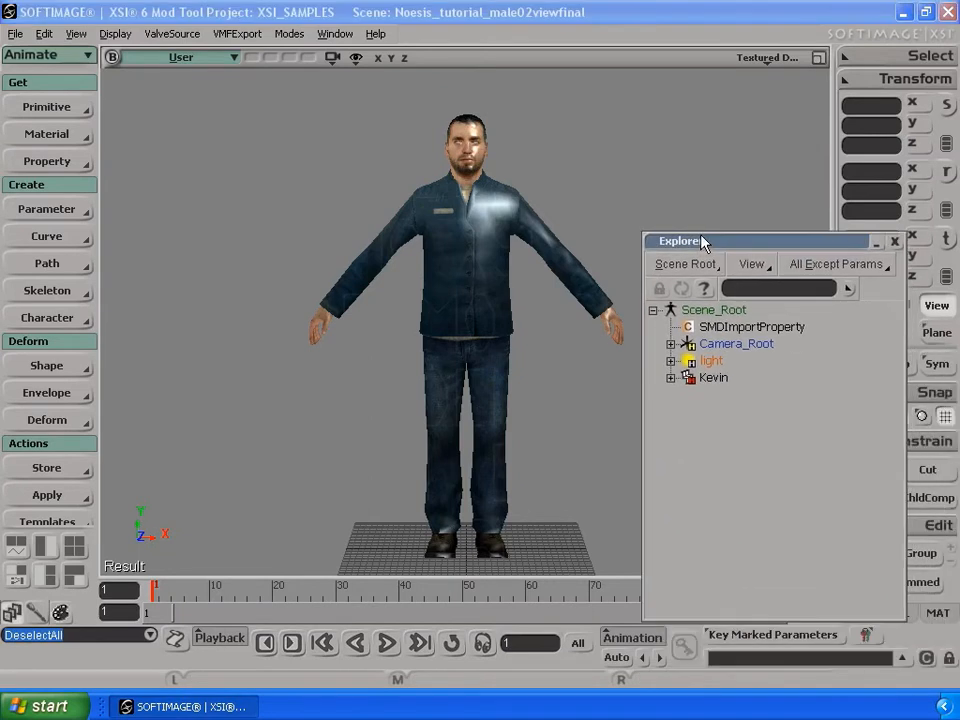
{"action": "left_click", "coordinate": [671, 378]}
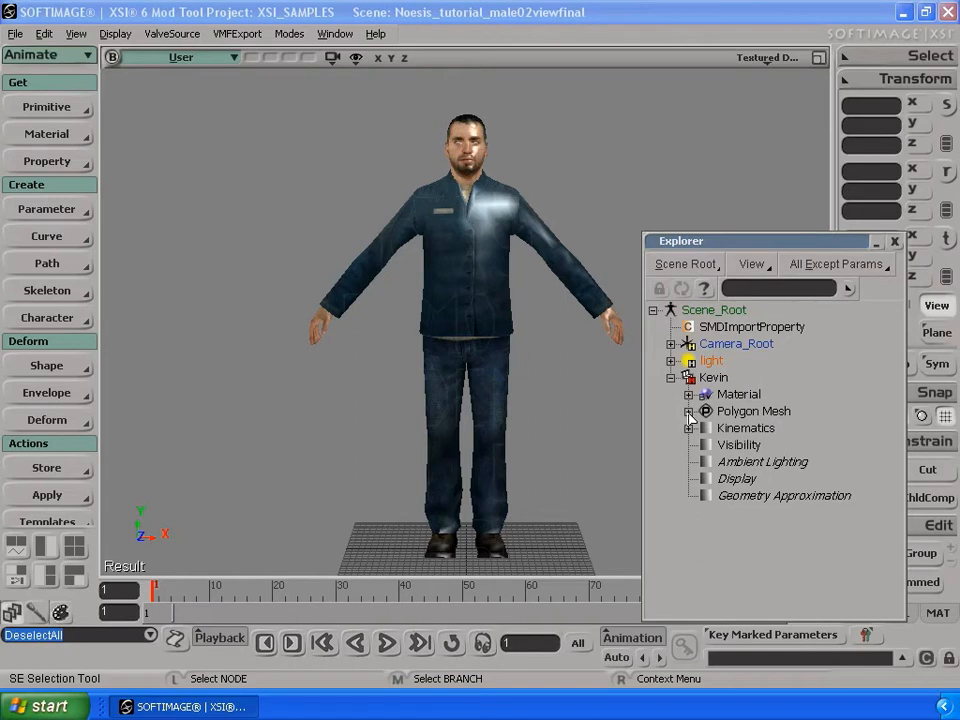
{"action": "left_click", "coordinate": [688, 411]}
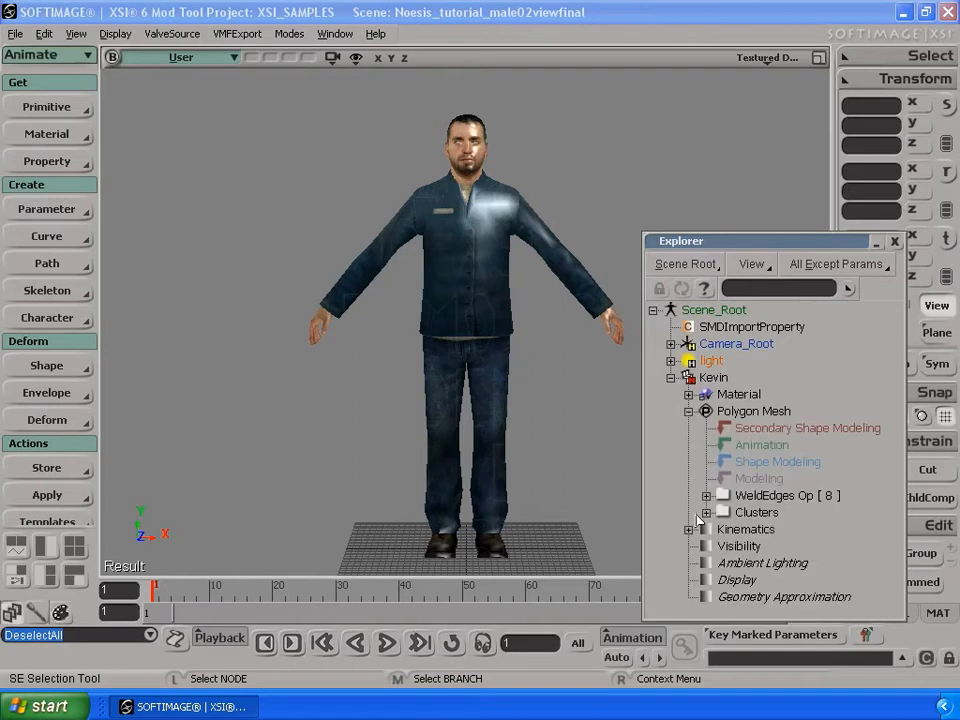
{"action": "left_click", "coordinate": [706, 512]}
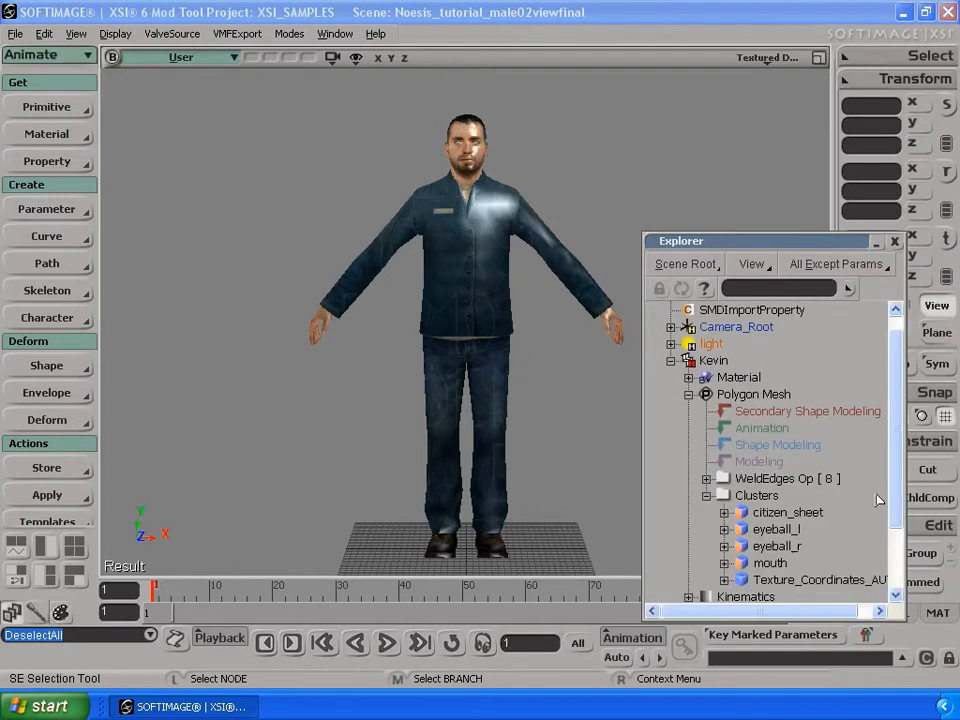
{"action": "scroll", "coordinate": [896, 503], "scroll_direction": "down", "scroll_amount": 1}
{"action": "scroll", "coordinate": [896, 503], "scroll_direction": "down", "scroll_amount": 3}
Select the mouth cluster and toggle visibility, then collapse the character's hierarchy and close the Explorer.
{"action": "left_click", "coordinate": [775, 497]}
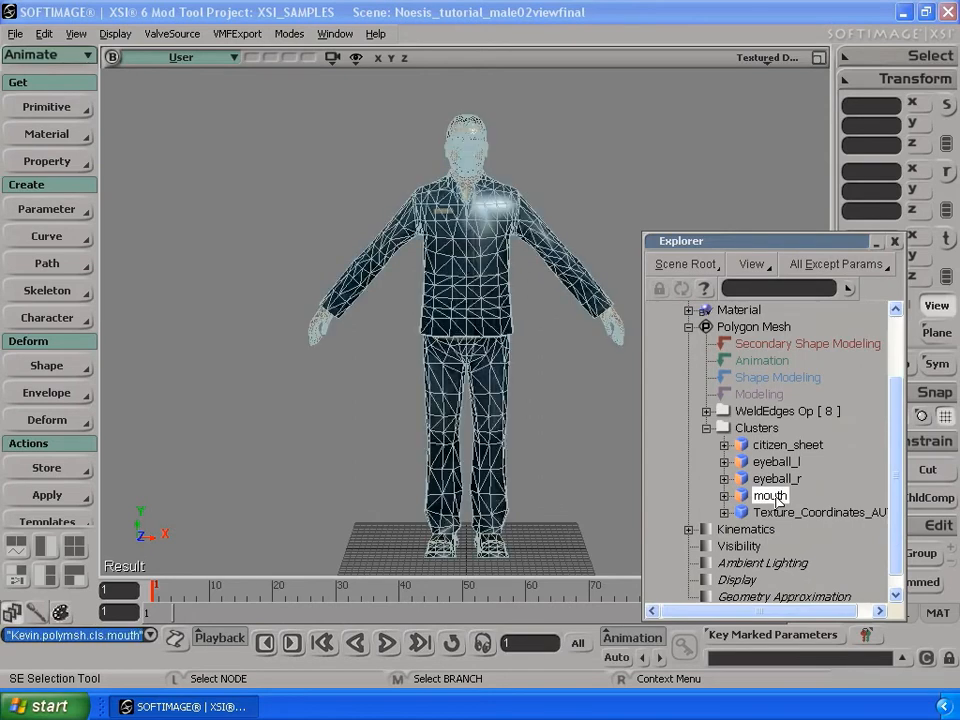
{"action": "key", "text": "h"}
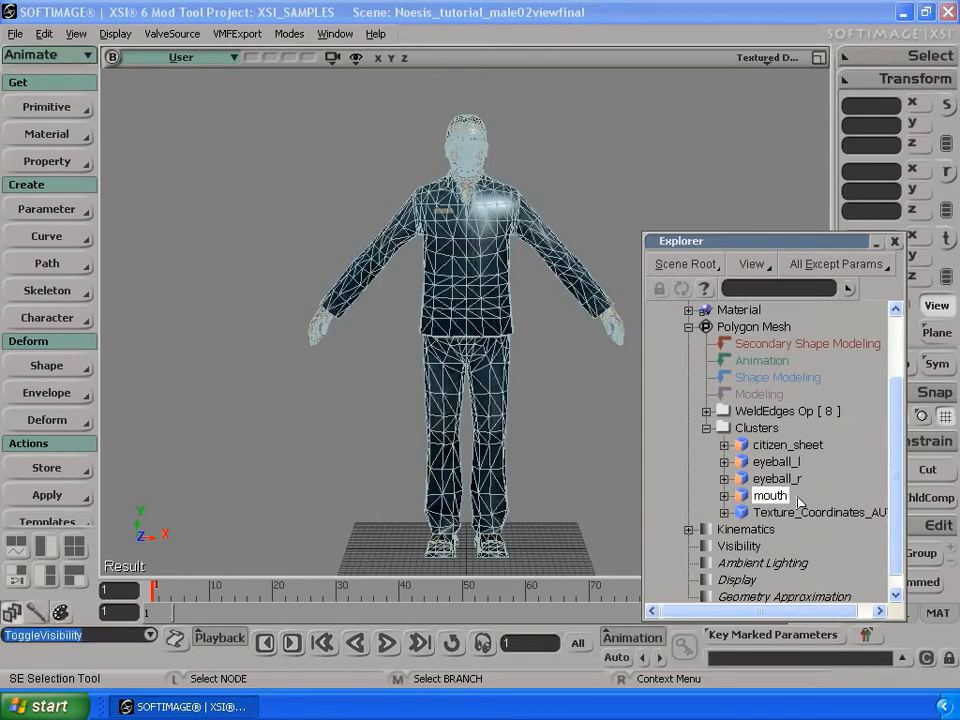
{"action": "scroll", "coordinate": [900, 476], "scroll_direction": "up", "scroll_amount": 4}
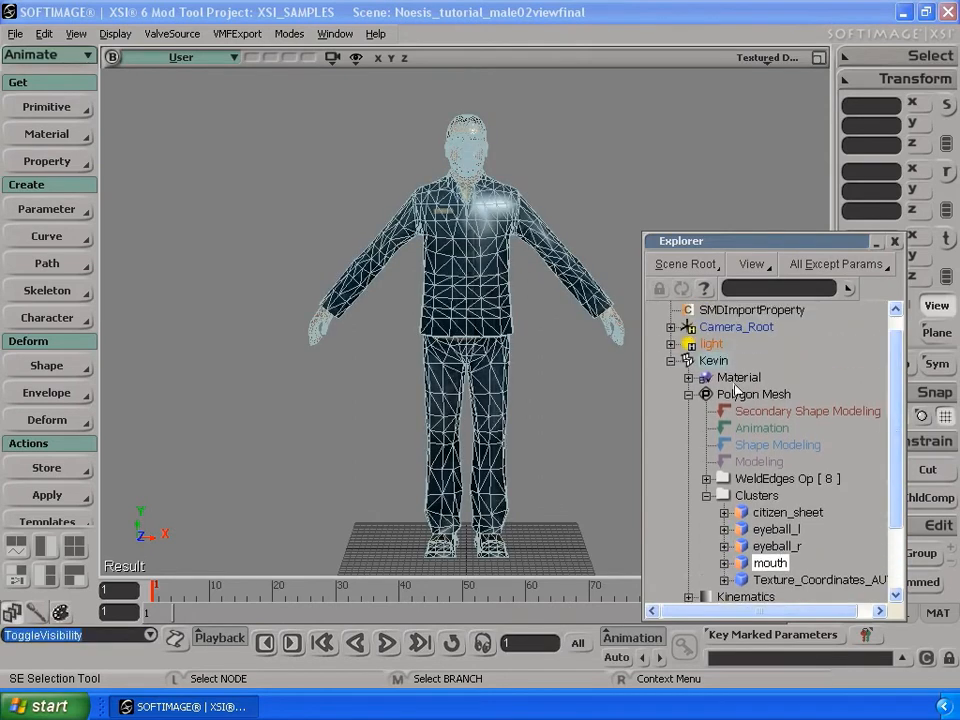
{"action": "left_click", "coordinate": [671, 361]}
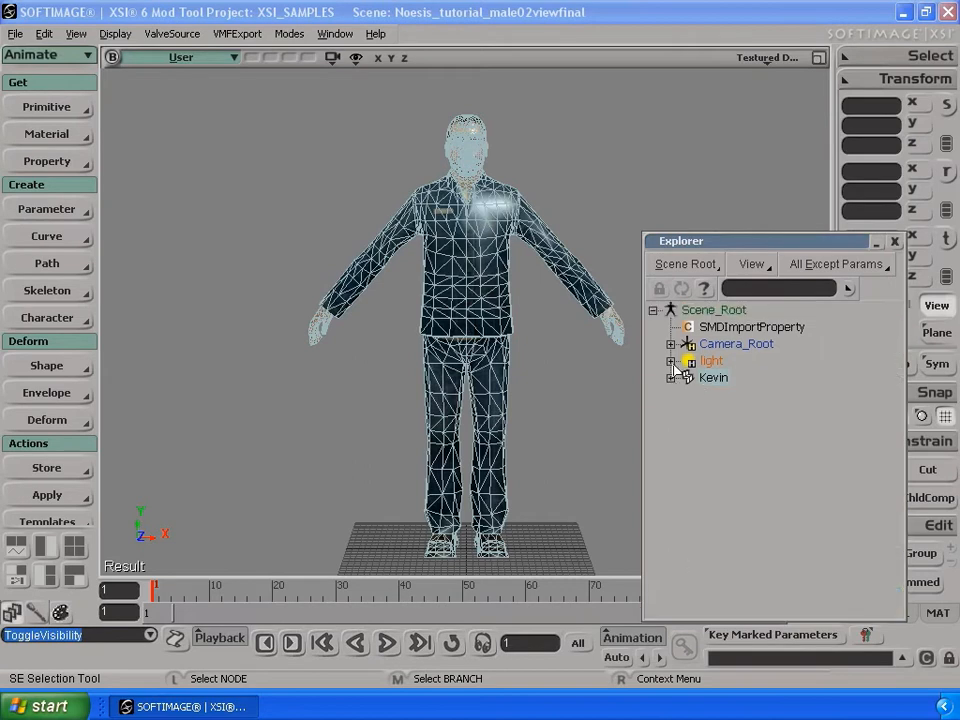
{"action": "left_click", "coordinate": [895, 241]}
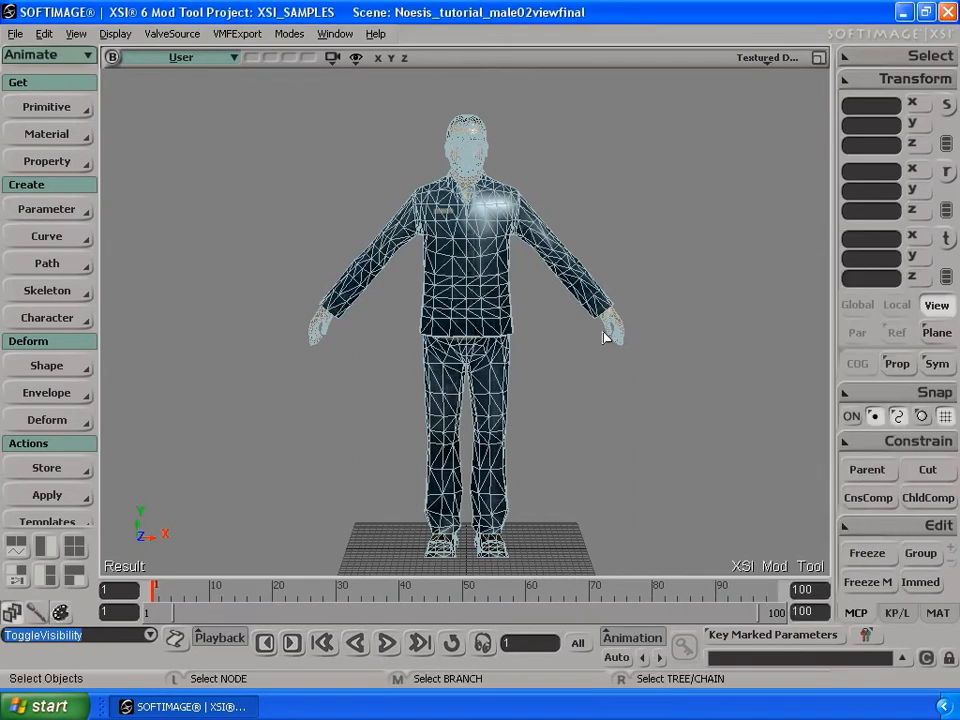
Select the whole character mesh and examine its textured head and neck up close from an angle.
{"action": "left_click", "coordinate": [655, 263]}
{"action": "left_click", "coordinate": [484, 333]}
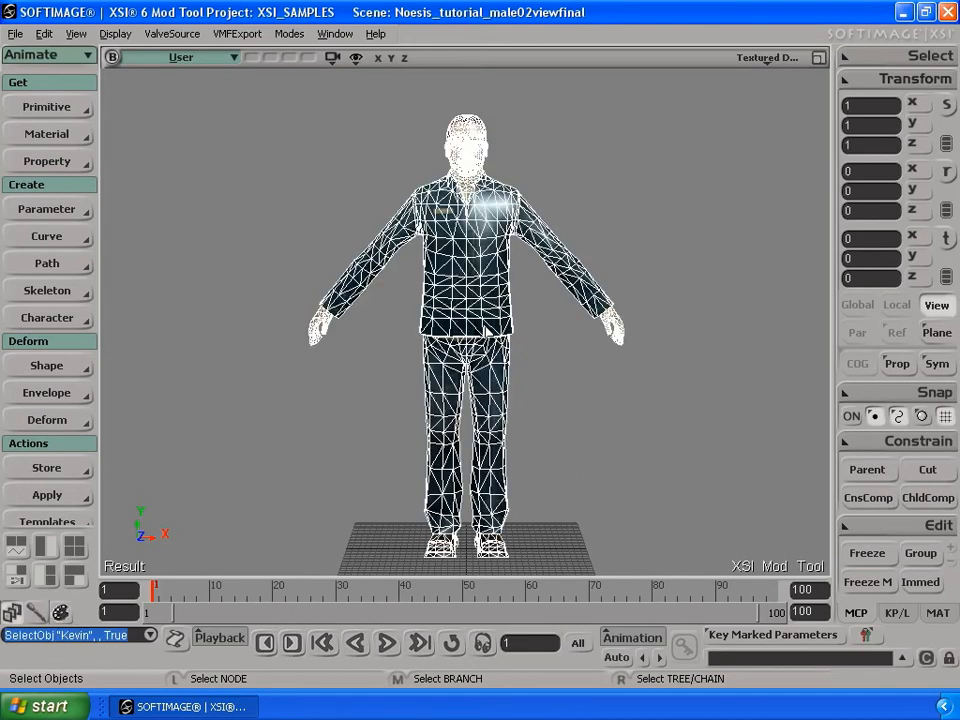
{"action": "key", "text": "s"}
{"action": "middle_click_drag", "start_coordinate": [466, 284], "coordinate": [480, 199]}
{"action": "left_click_drag", "start_coordinate": [480, 199], "coordinate": [487, 425]}
{"action": "middle_click_drag", "start_coordinate": [487, 305], "coordinate": [472, 572]}
{"action": "right_click_drag", "start_coordinate": [555, 456], "coordinate": [430, 456]}
Switch to Wireframe display and examine the head and the mouth geometry inside it from the front.
{"action": "left_click", "coordinate": [767, 57]}
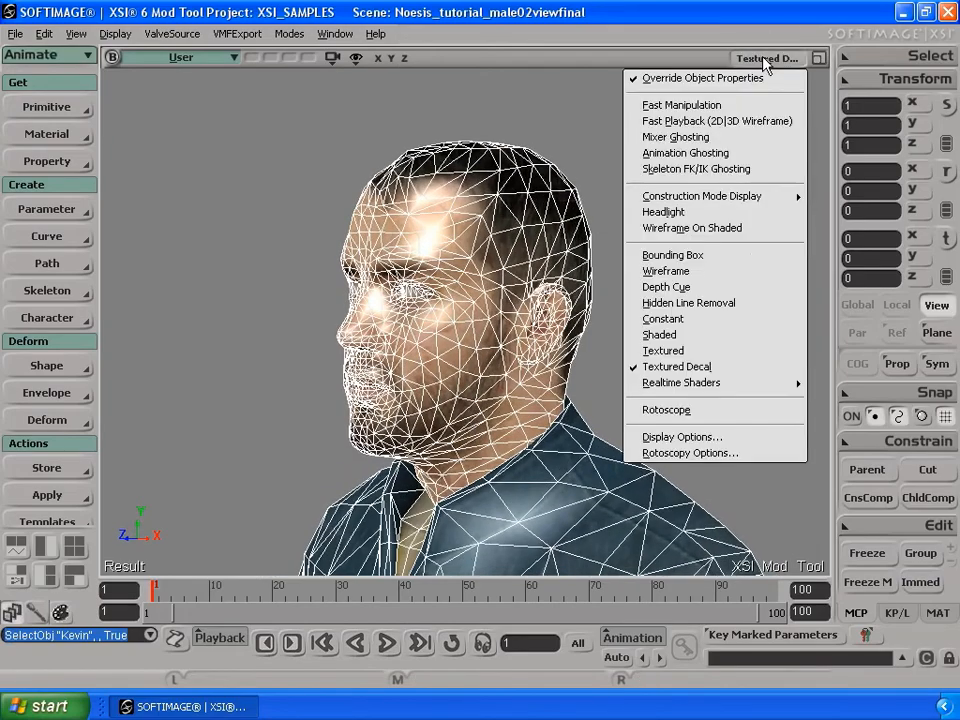
{"action": "left_click", "coordinate": [718, 276]}
{"action": "key", "text": "s"}
{"action": "middle_click_drag", "start_coordinate": [437, 300], "coordinate": [431, 409]}
{"action": "right_click_drag", "start_coordinate": [430, 399], "coordinate": [522, 302]}
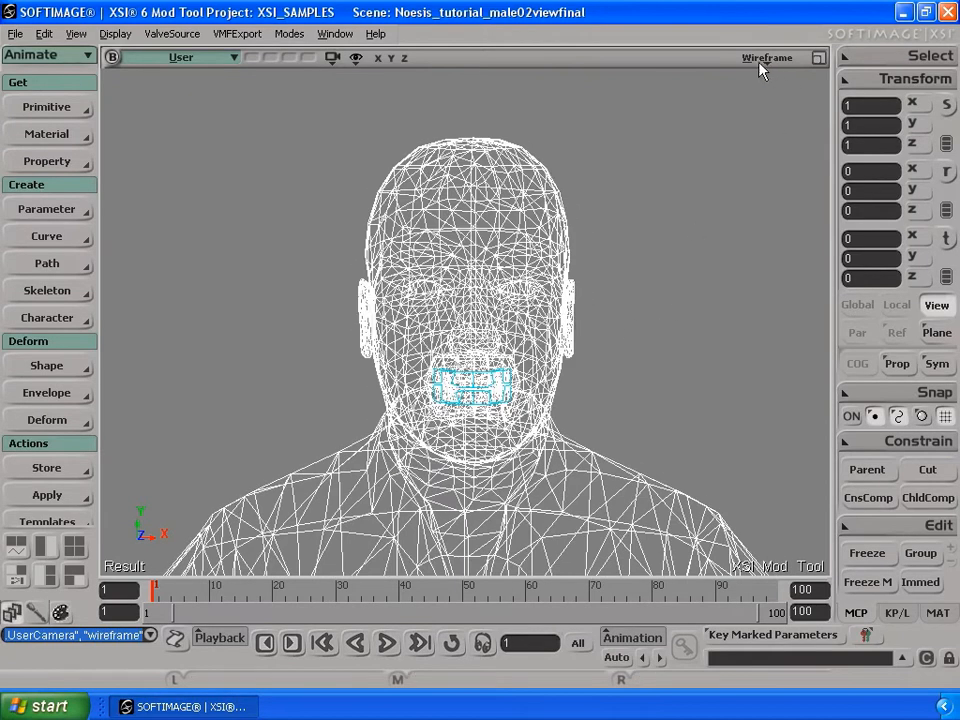
Return to Textured Decal display, clear the selection, and check the character's head and upper body.
{"action": "left_click", "coordinate": [765, 58]}
{"action": "left_click", "coordinate": [741, 373]}
{"action": "key", "text": "s"}
{"action": "middle_click_drag", "start_coordinate": [617, 386], "coordinate": [632, 288]}
{"action": "left_click", "coordinate": [610, 311]}
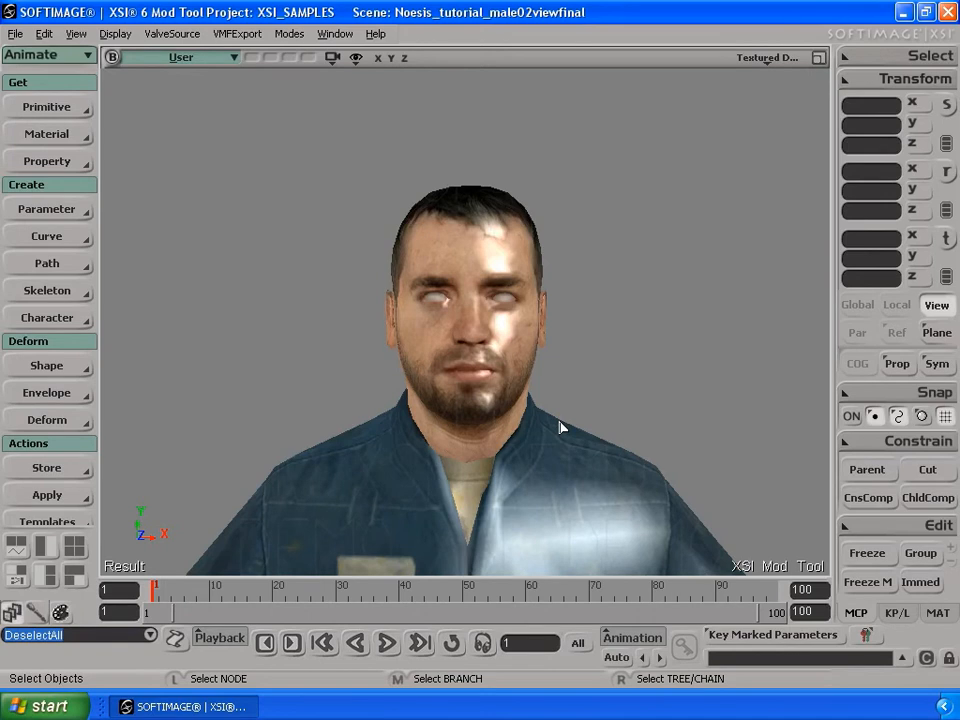
{"action": "key", "text": "s"}
{"action": "middle_click_drag", "start_coordinate": [553, 422], "coordinate": [486, 332]}
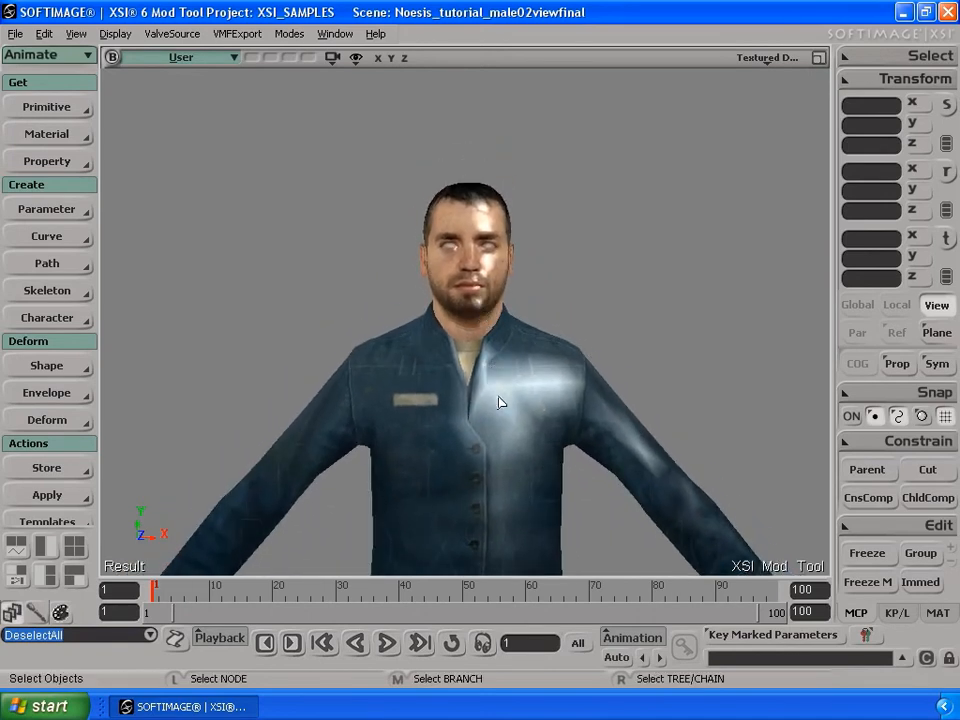
Select the character mesh and create a Biped Guide from the ValveSource character rigs.
{"action": "left_click", "coordinate": [500, 403]}
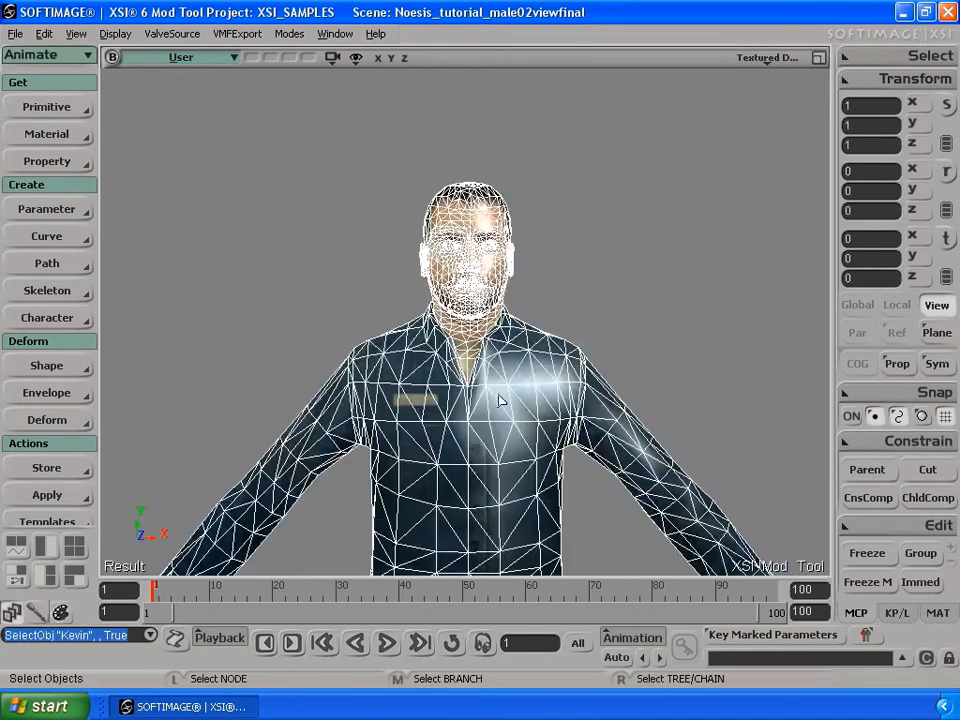
{"action": "left_click", "coordinate": [188, 43]}
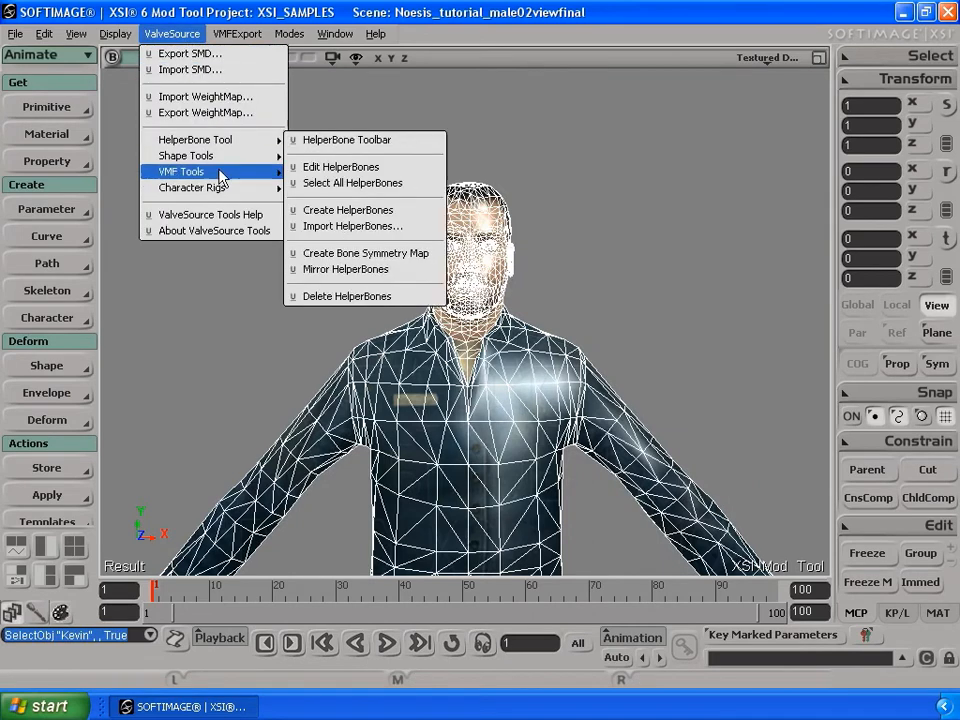
{"action": "mouse_move", "coordinate": [220, 193]}
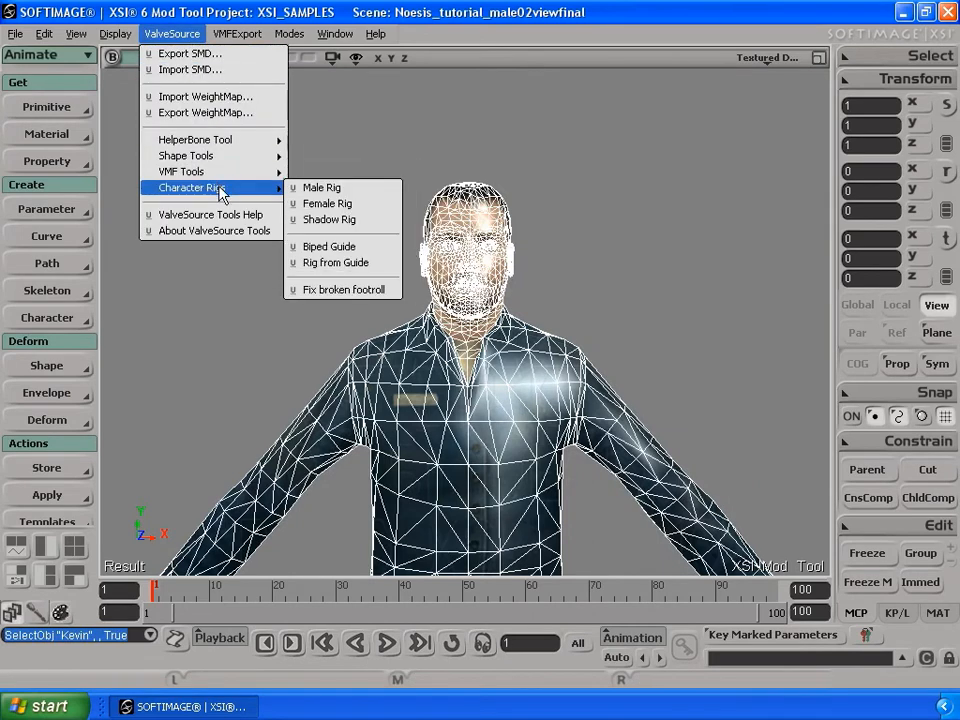
{"action": "left_click", "coordinate": [354, 253]}
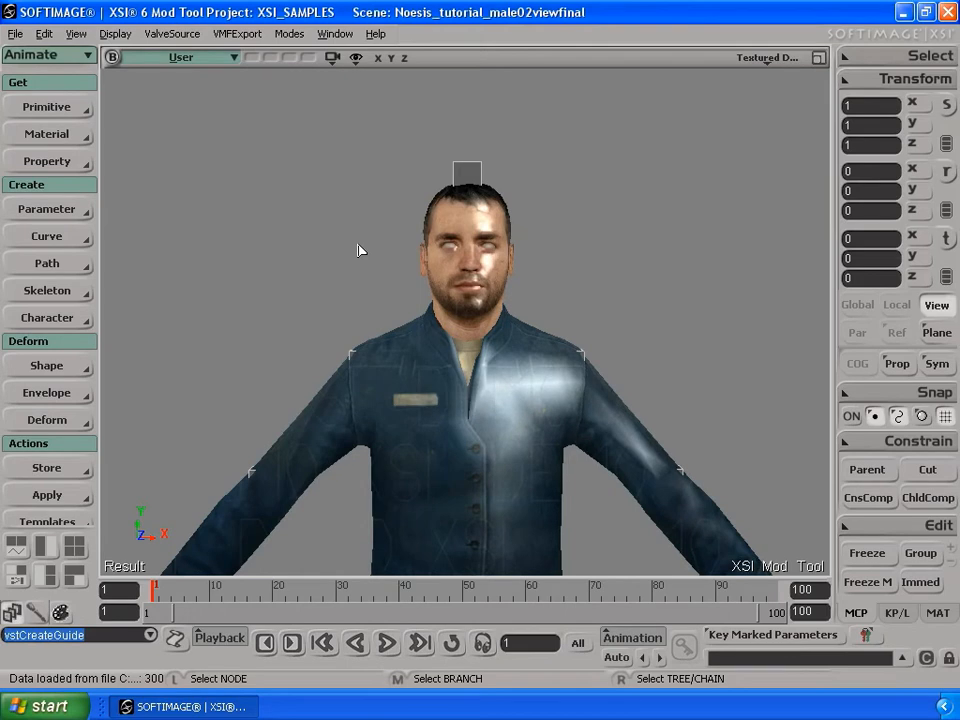
Select the ValveGuide model with its whole branch and generate a character rig from the guide.
{"action": "key", "text": "8"}
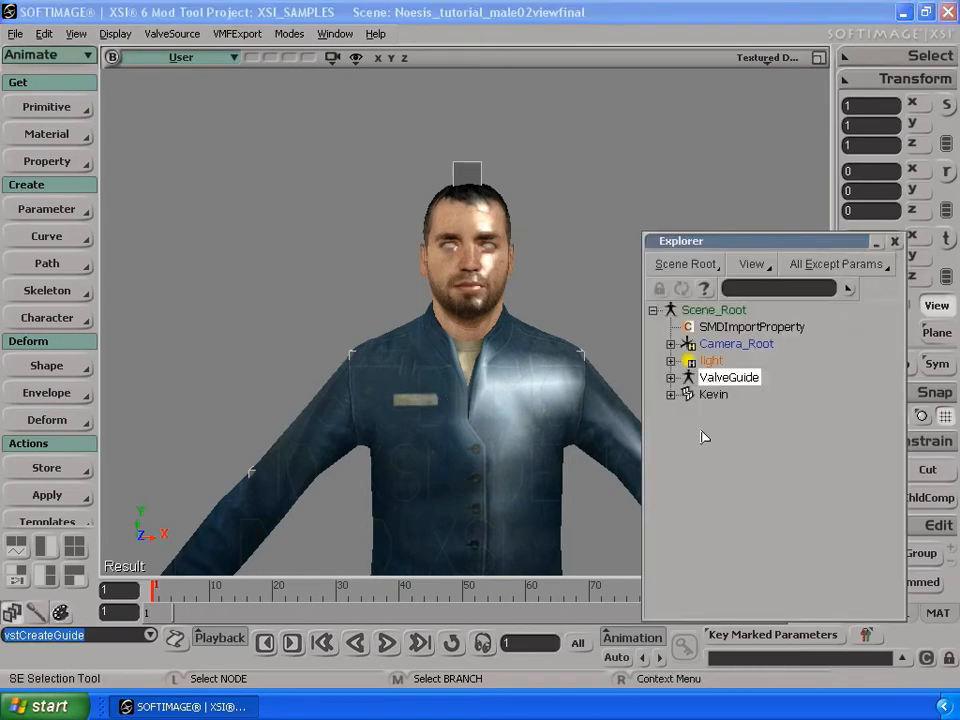
{"action": "middle_click", "coordinate": [738, 380]}
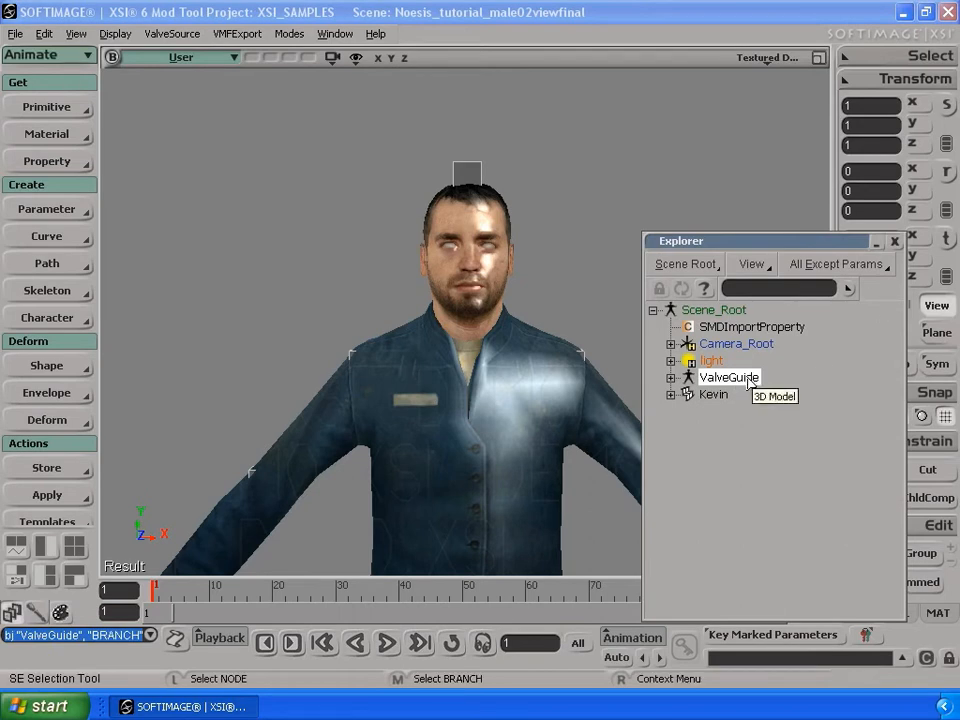
{"action": "left_click", "coordinate": [875, 243]}
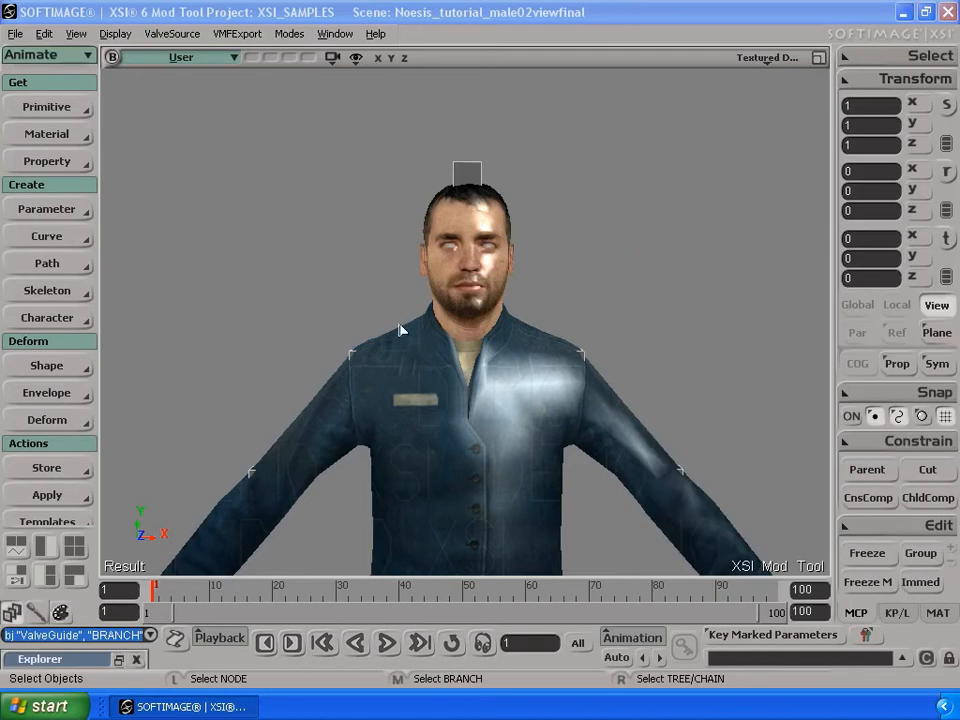
{"action": "left_click", "coordinate": [174, 40]}
{"action": "mouse_move", "coordinate": [218, 190]}
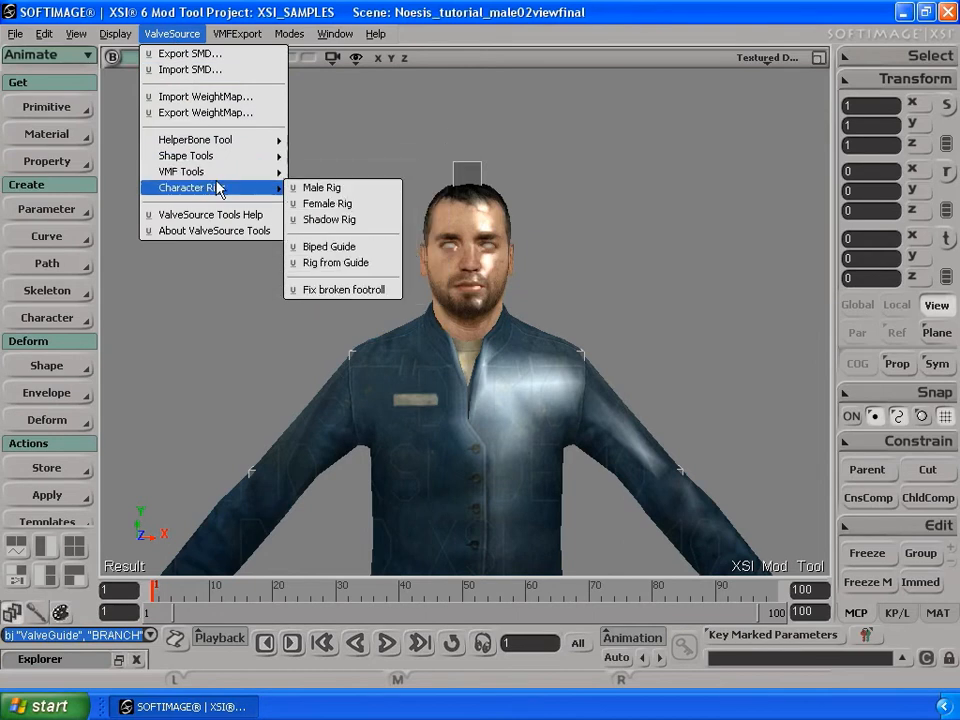
{"action": "left_click", "coordinate": [360, 263]}
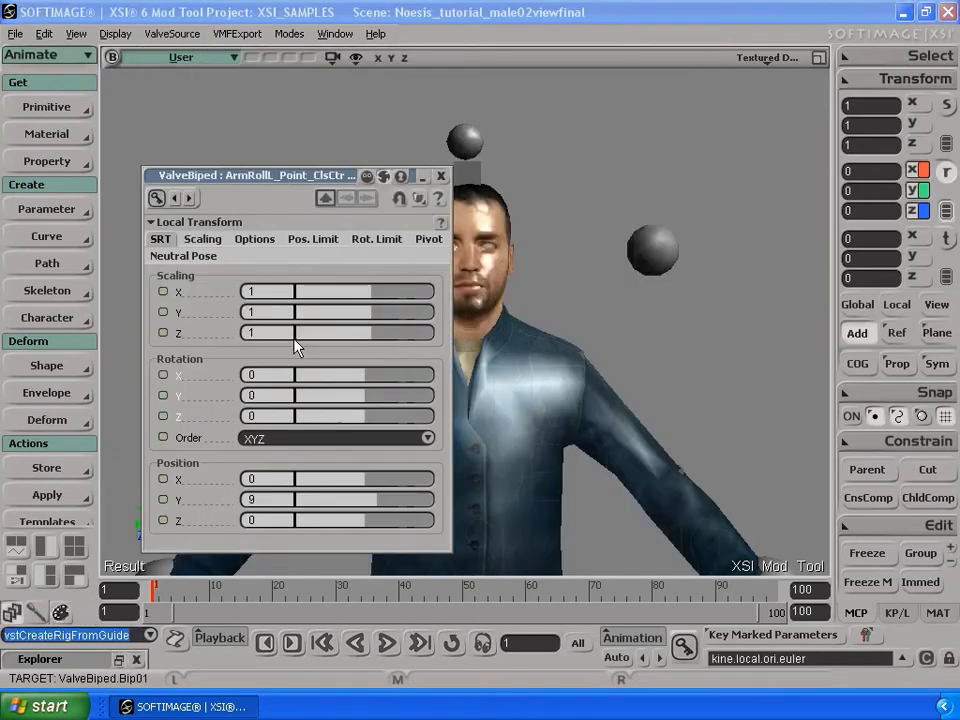
{"action": "left_click", "coordinate": [441, 177]}
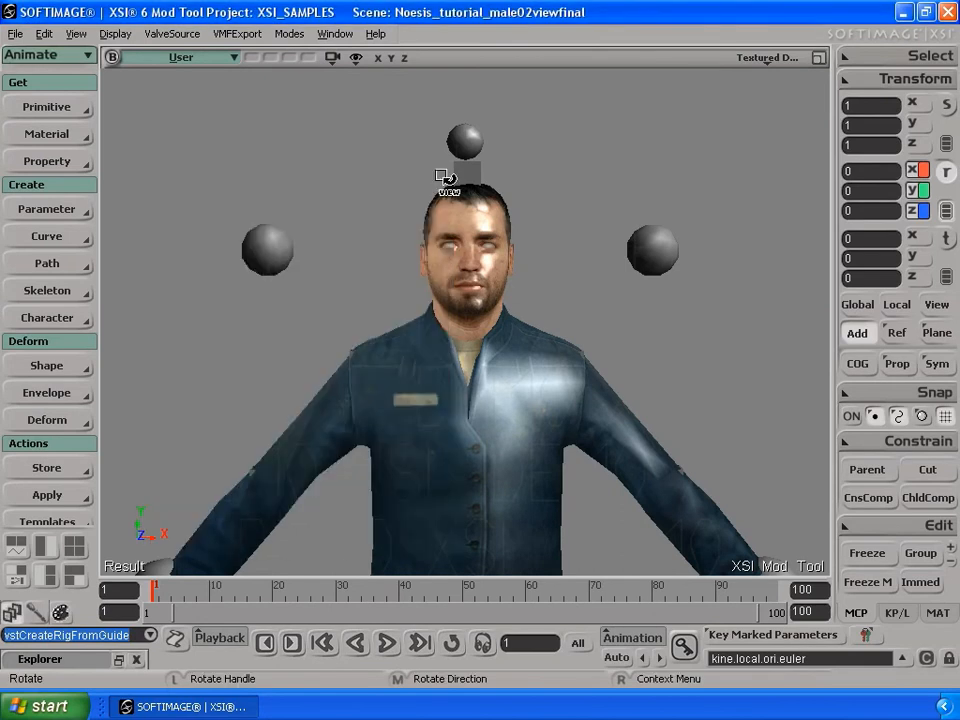
Delete the ValveGuide model with its whole branch from the scene.
{"action": "key", "text": "8"}
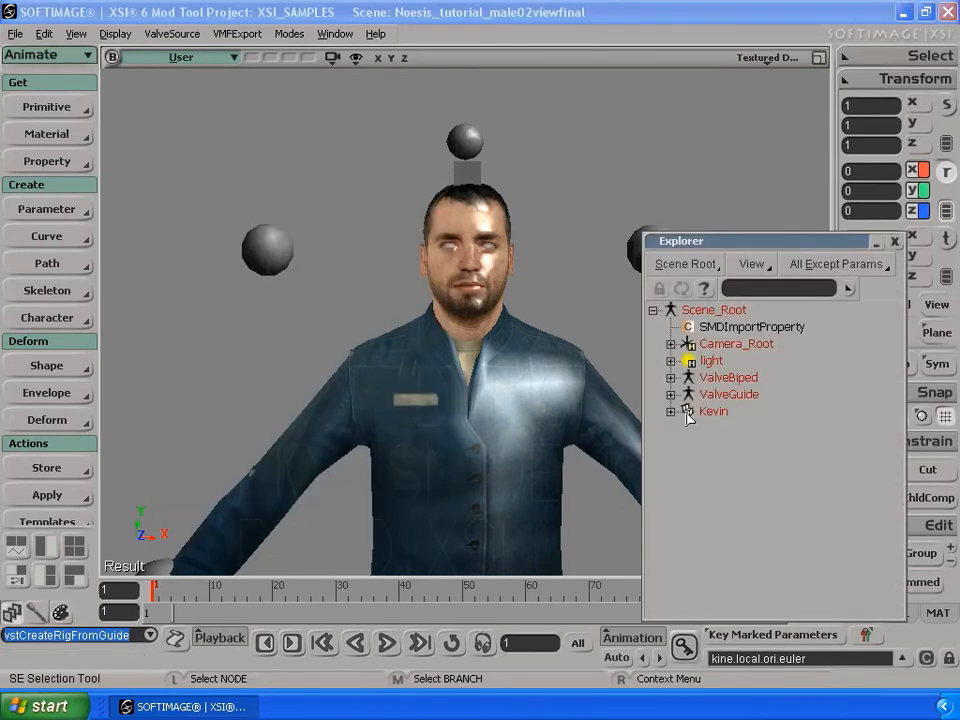
{"action": "left_click", "coordinate": [746, 396]}
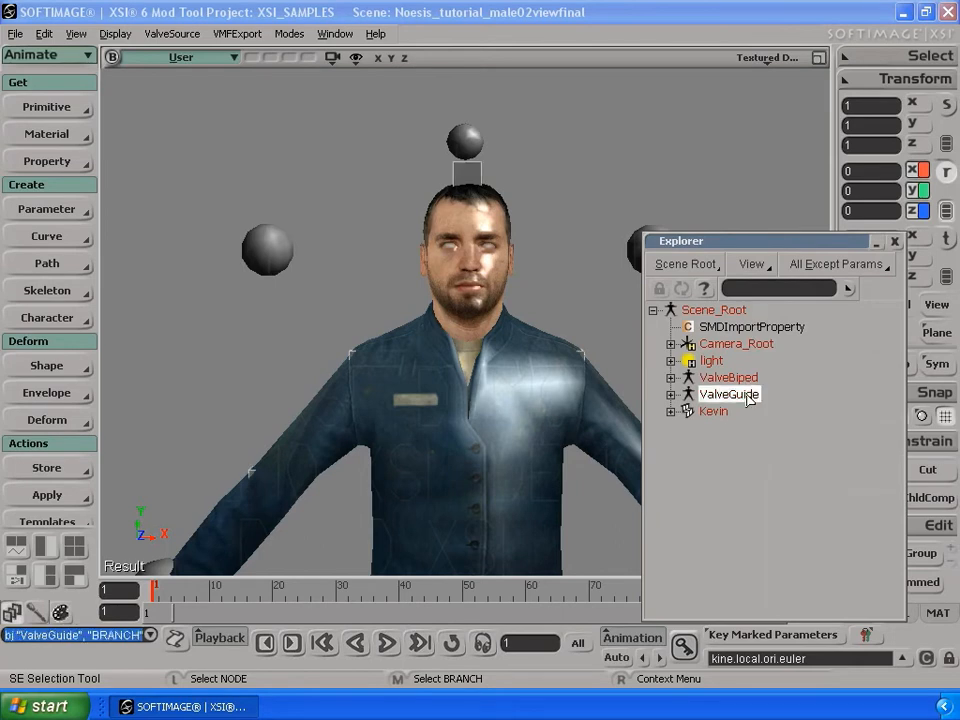
{"action": "key", "text": "Delete"}
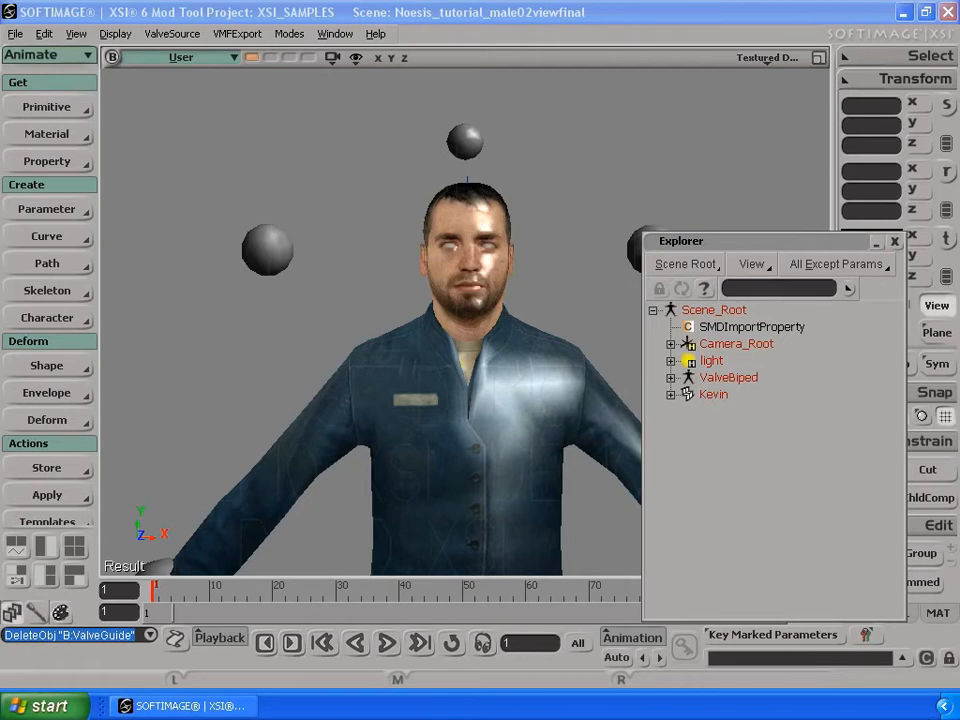
{"action": "left_click", "coordinate": [894, 241]}
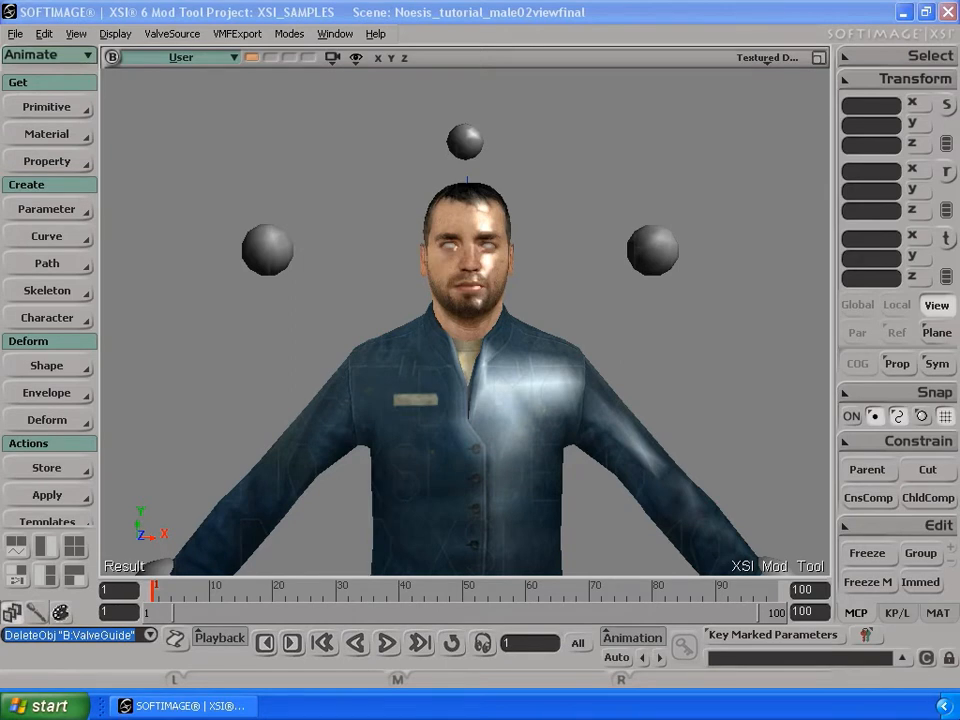
Envelope the character mesh to ValveBiped's Envelope_Deformers group as an animation operator, keeping the distance-based assignment with 2 skeleton objects.
{"action": "key", "text": "8"}
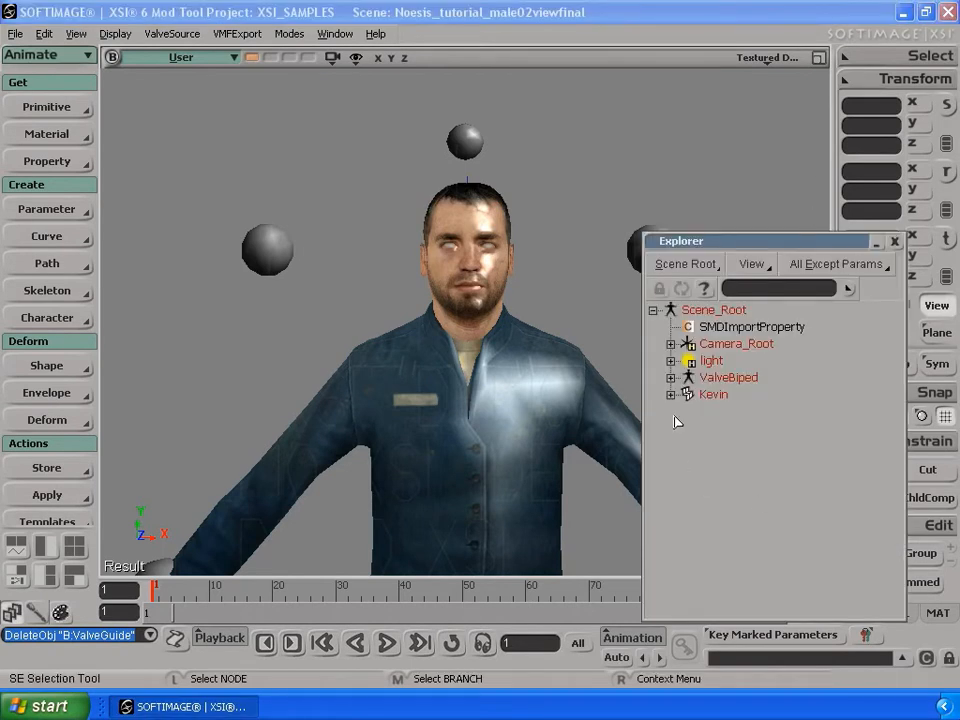
{"action": "left_click", "coordinate": [671, 379]}
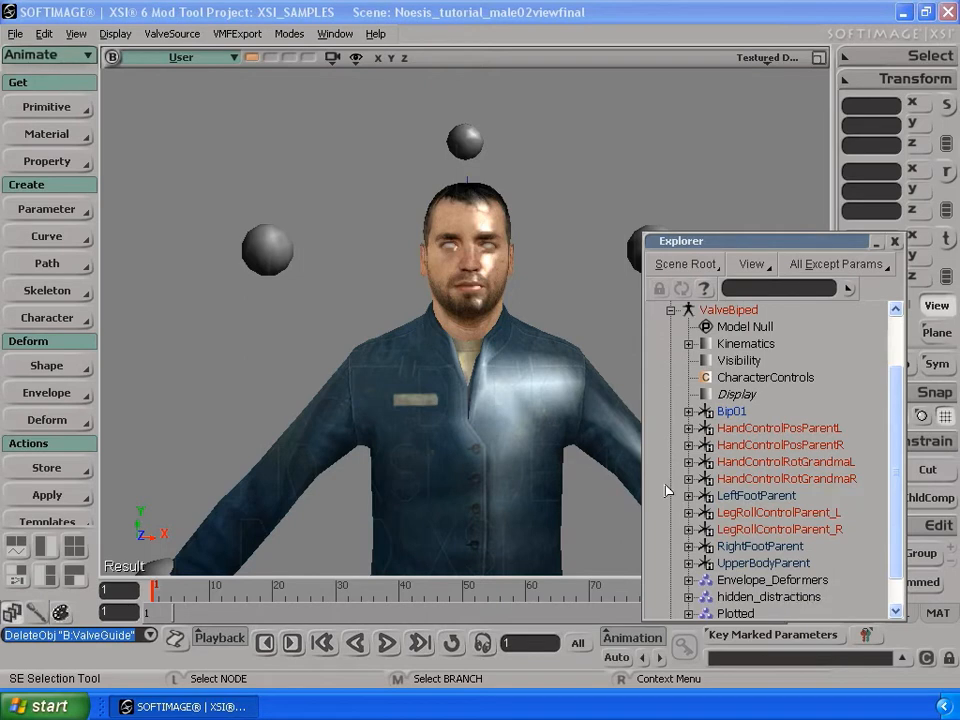
{"action": "left_click", "coordinate": [531, 443]}
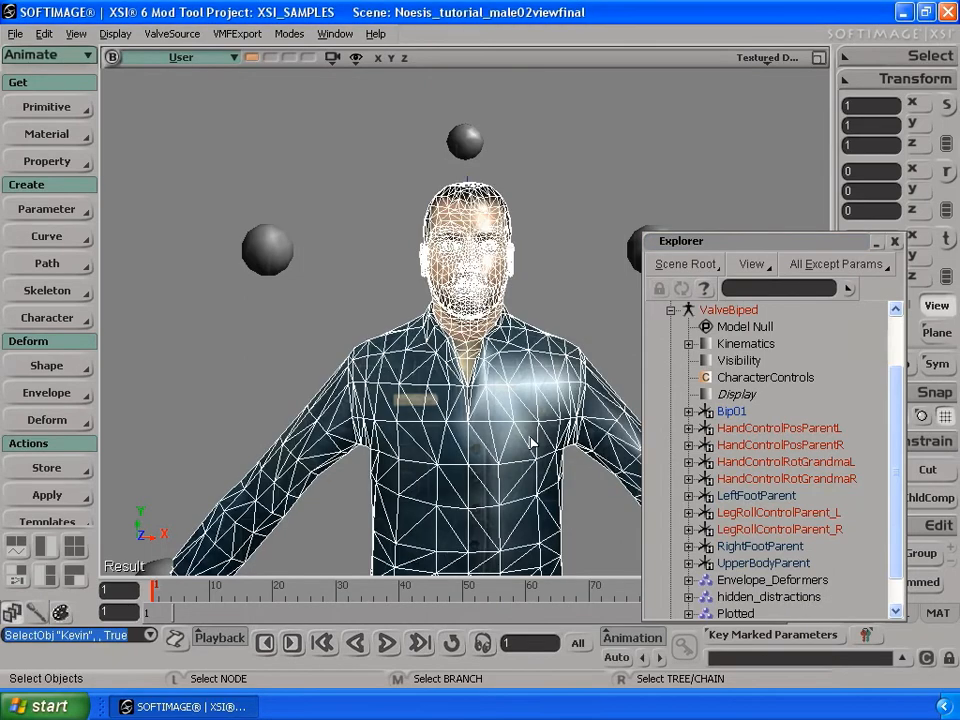
{"action": "left_click", "coordinate": [58, 399]}
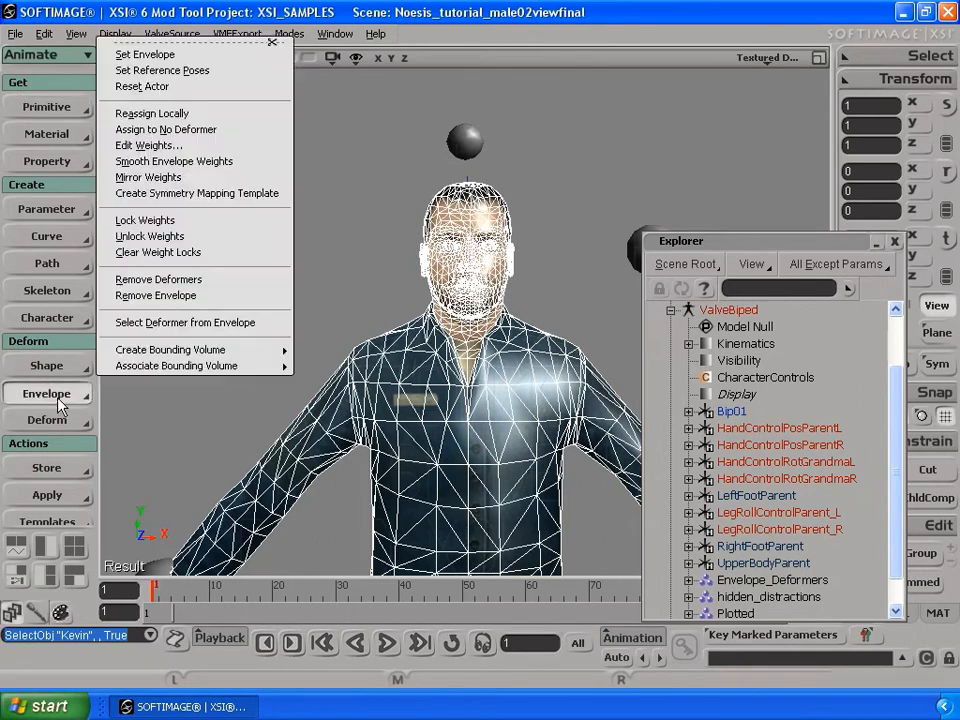
{"action": "left_click", "coordinate": [140, 55]}
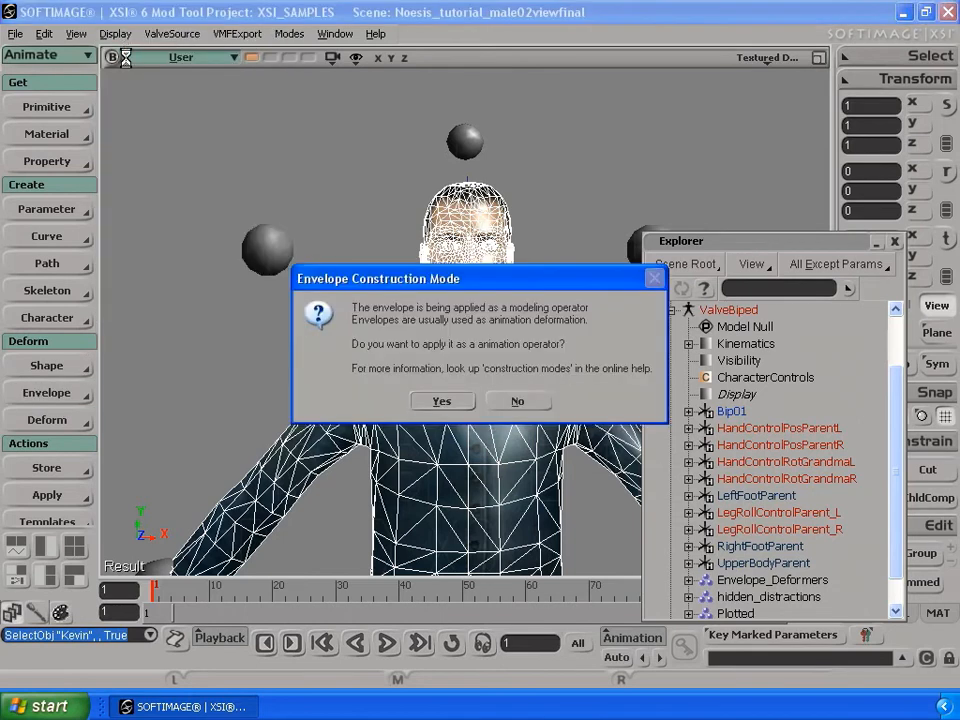
{"action": "left_click", "coordinate": [430, 404]}
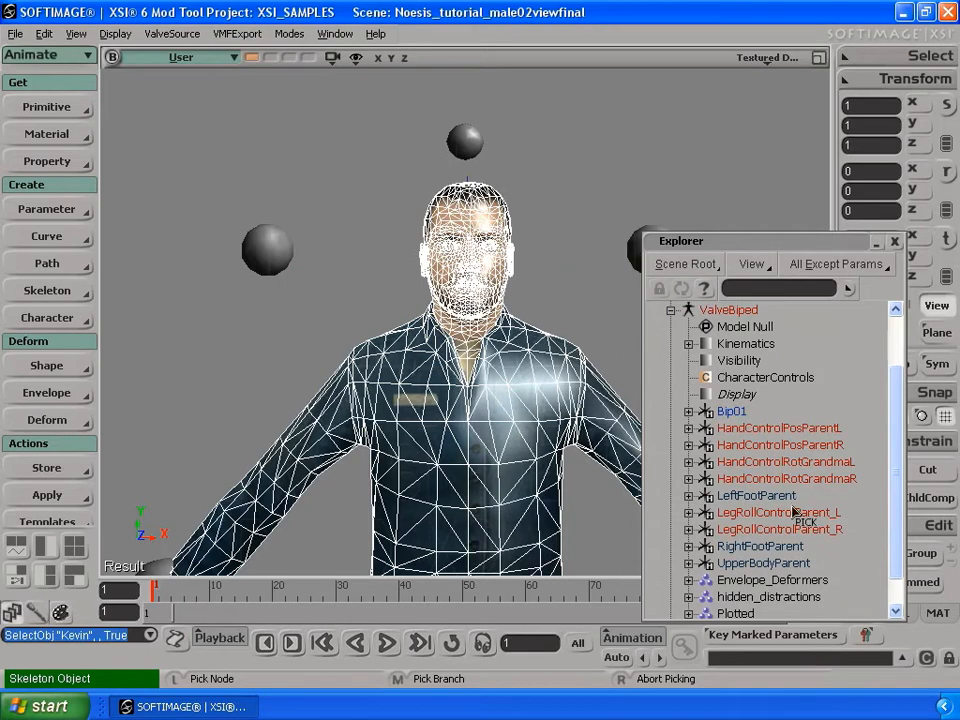
{"action": "left_click", "coordinate": [804, 582]}
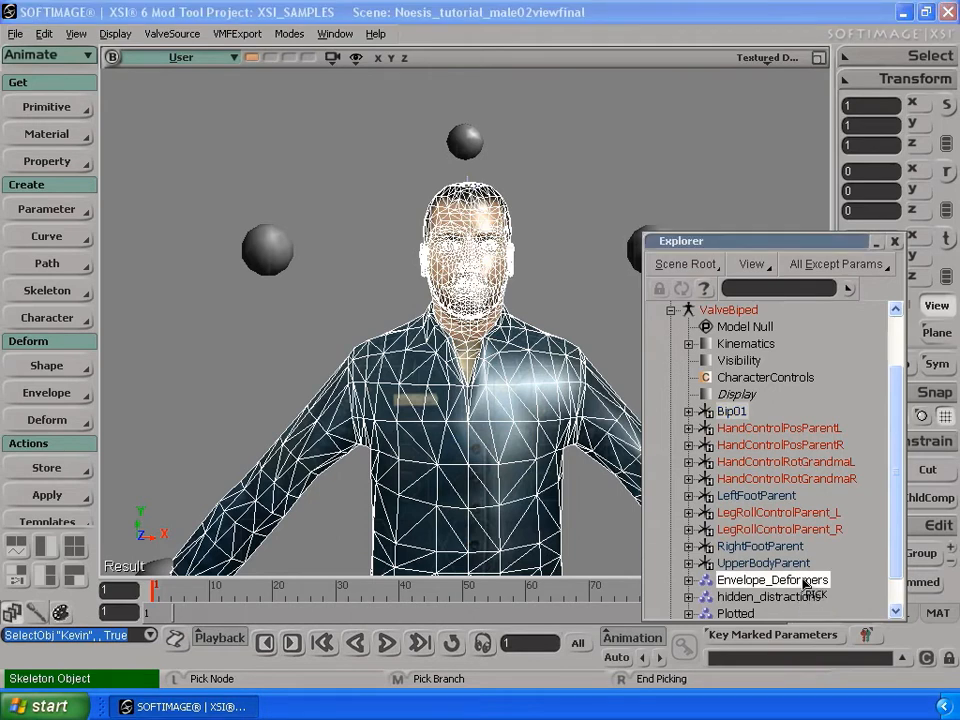
{"action": "right_click", "coordinate": [605, 303]}
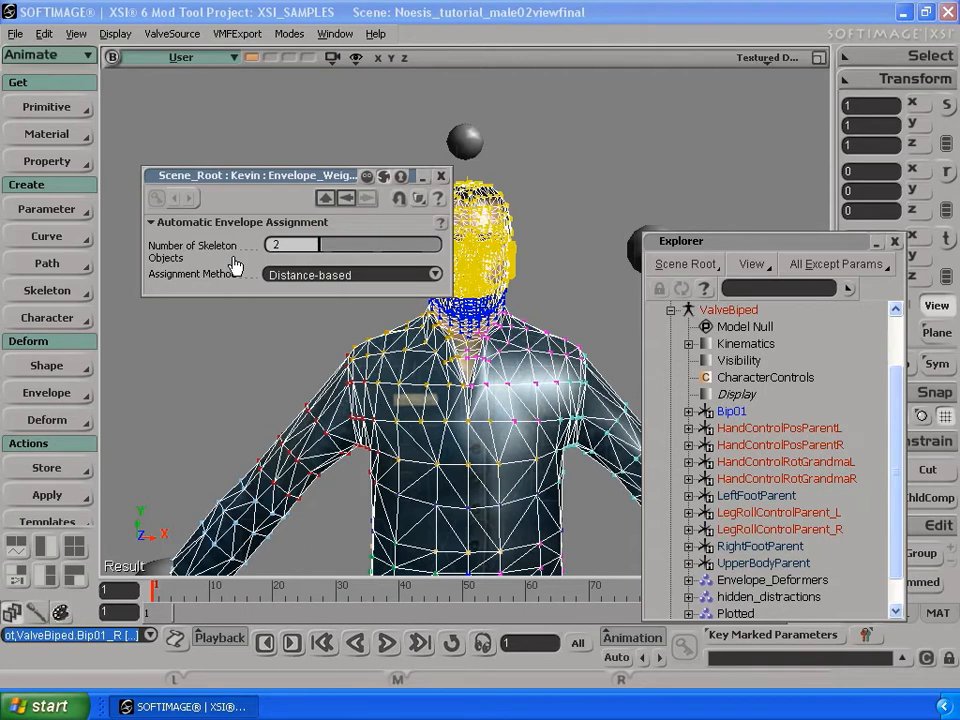
{"action": "left_click", "coordinate": [440, 178]}
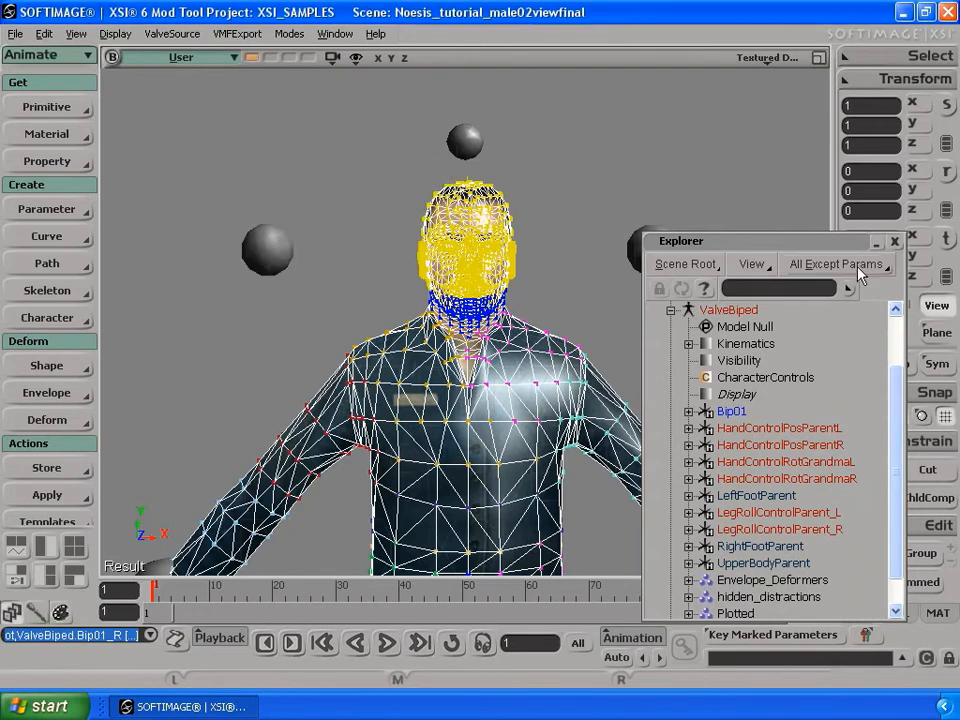
{"action": "left_click", "coordinate": [893, 242]}
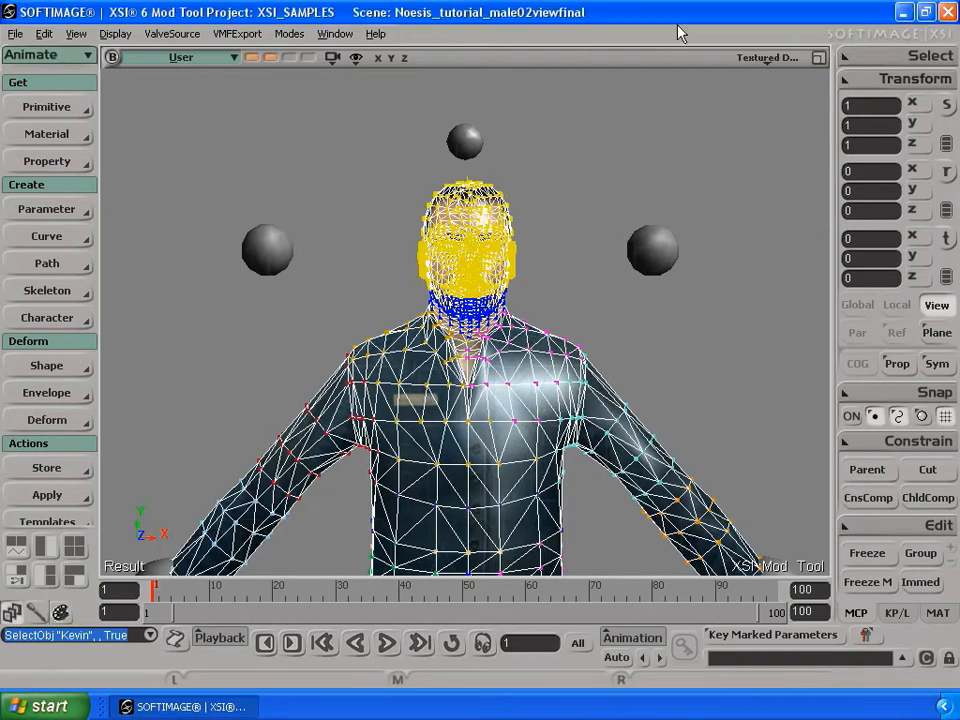
Select all of ValveBiped's rig controls with their branches, from Bip01 through UpperBodyParent.
{"action": "key", "text": "8"}
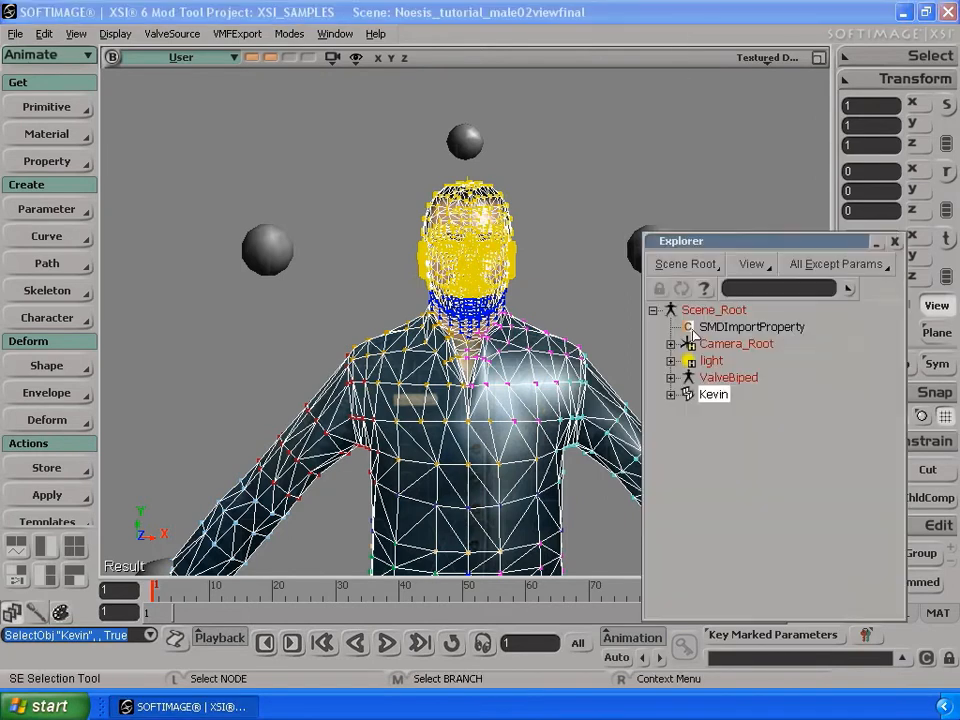
{"action": "left_click", "coordinate": [671, 378]}
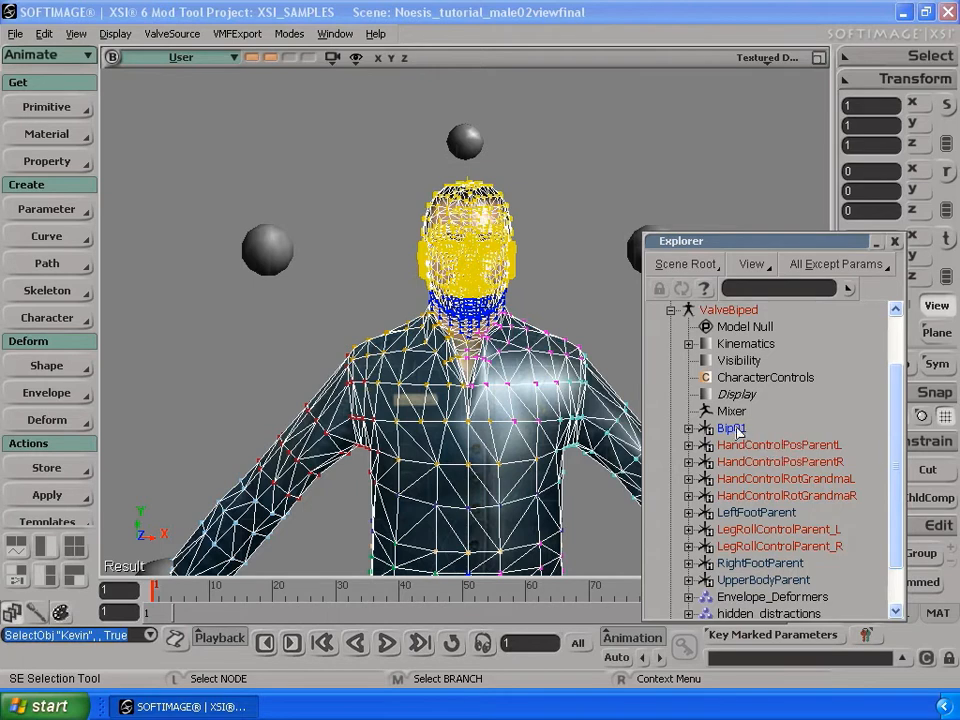
{"action": "middle_click", "coordinate": [735, 430]}
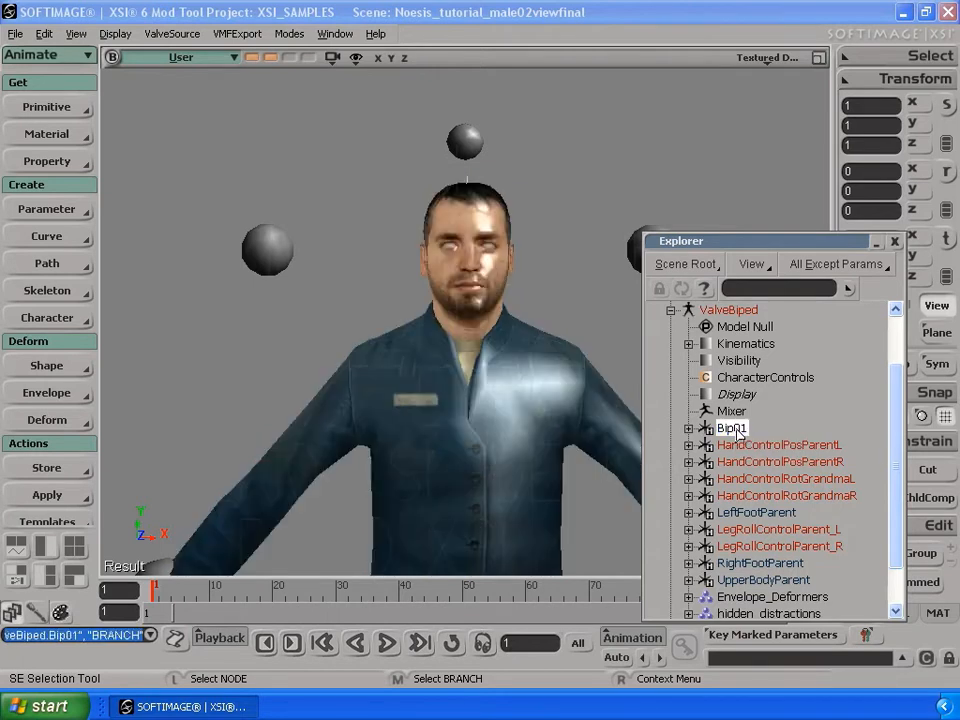
{"action": "left_click", "coordinate": [752, 582], "text": "shift"}
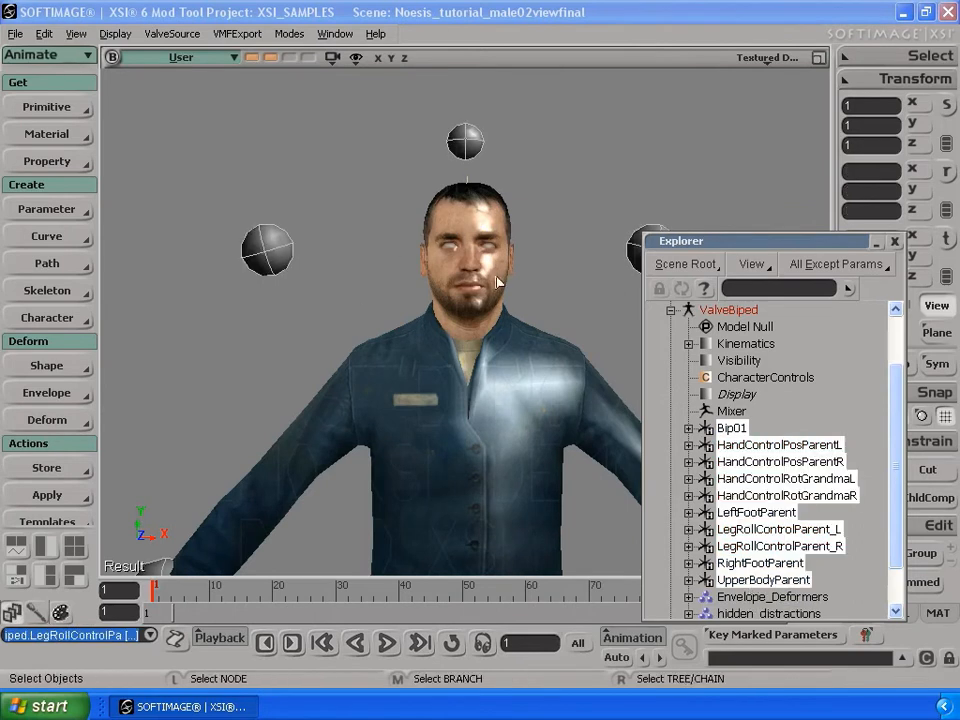
Store the selected rig controls' current values as an action named StoredStaticPose, keeping the default in and out frames.
{"action": "left_click", "coordinate": [877, 241]}
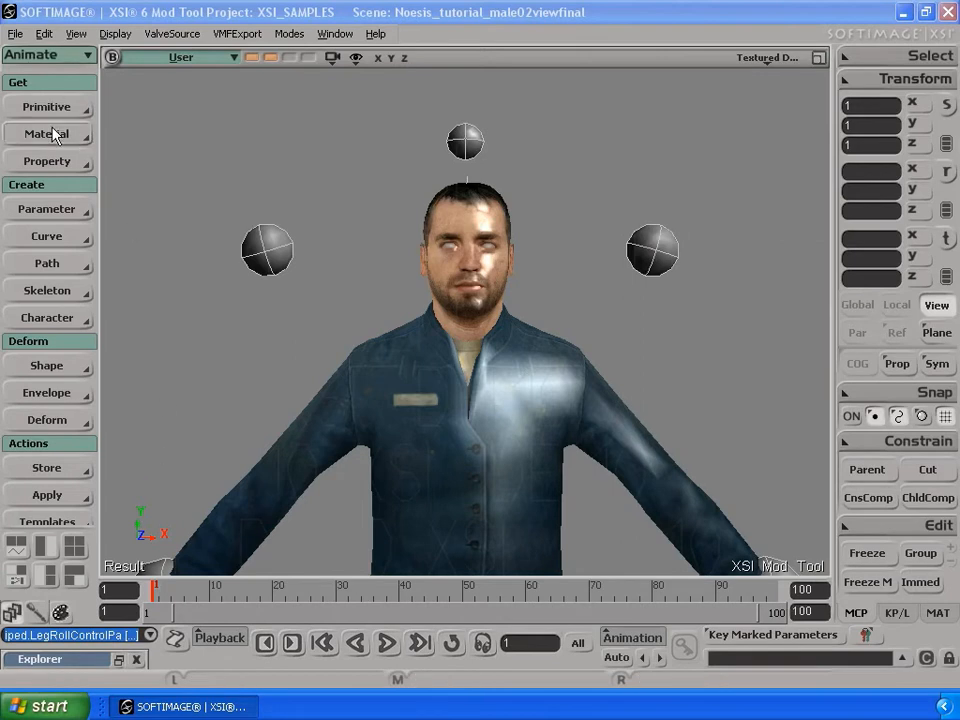
{"action": "left_click", "coordinate": [47, 467]}
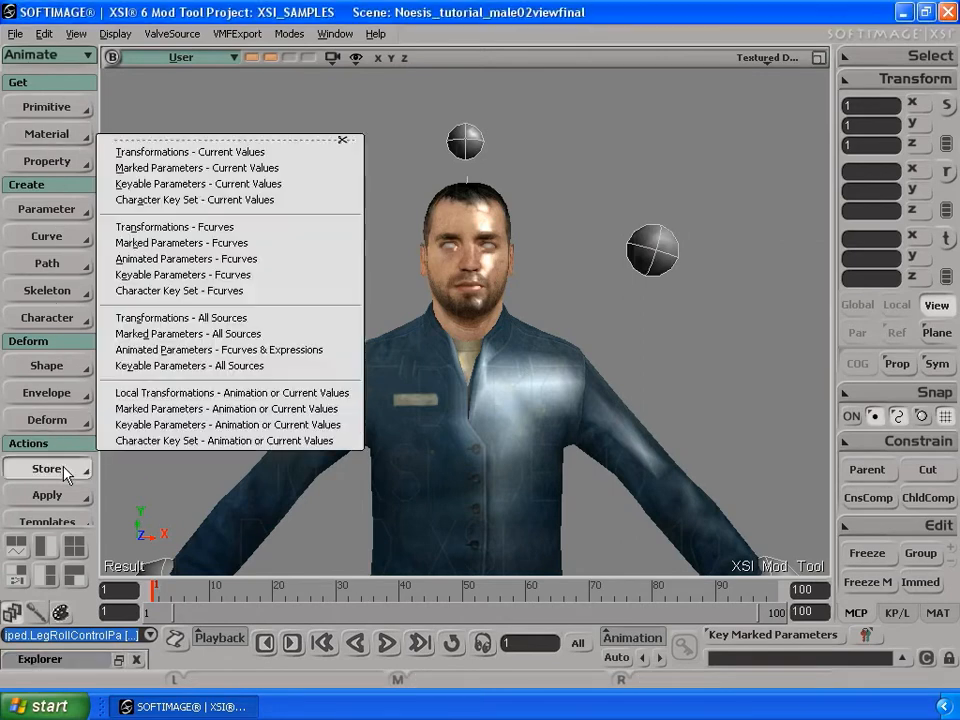
{"action": "left_click", "coordinate": [201, 165]}
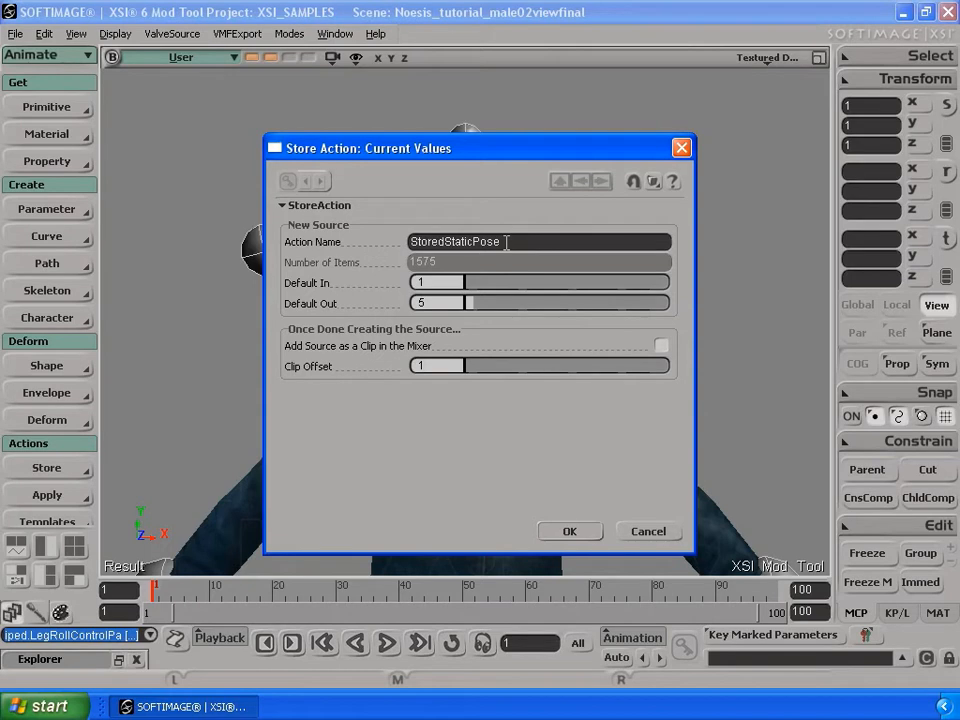
{"action": "left_click", "coordinate": [583, 531]}
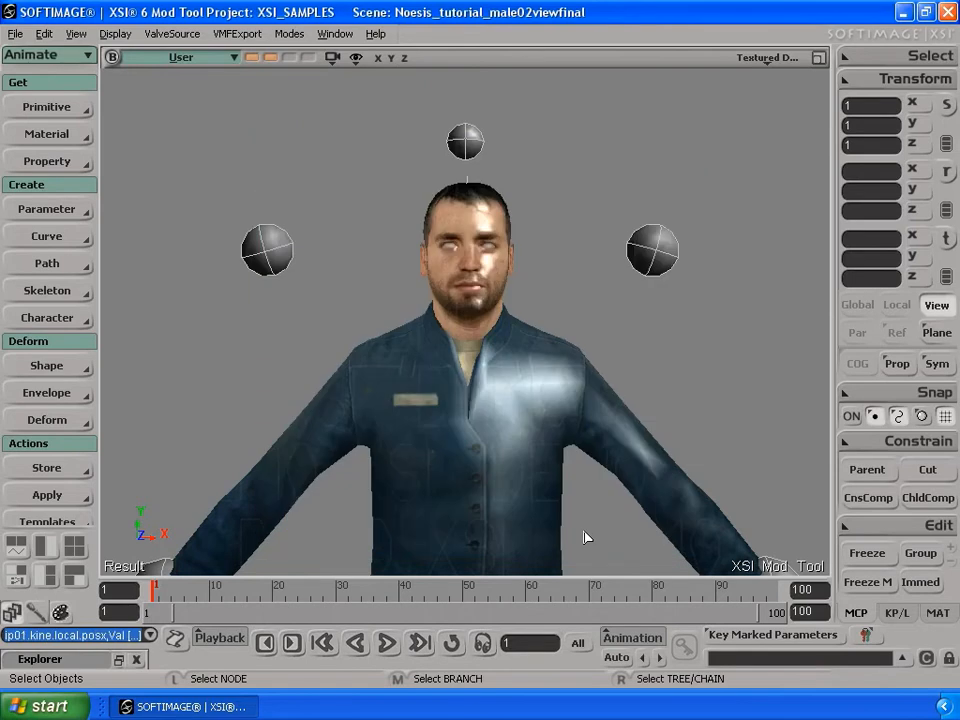
Deselect everything and move the character's left hand control up and outward to about X 26.3, Y -7.5, Z -0.7.
{"action": "key", "text": "a"}
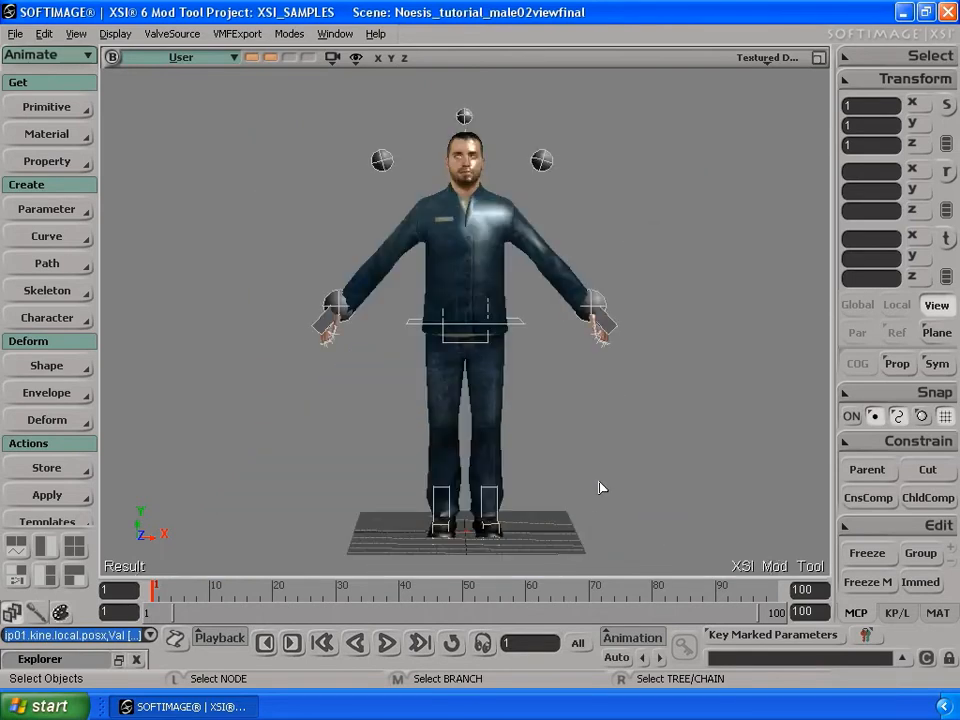
{"action": "key", "text": "s"}
{"action": "middle_click_drag", "start_coordinate": [565, 408], "coordinate": [548, 386]}
{"action": "left_click_drag", "start_coordinate": [548, 386], "coordinate": [539, 422]}
{"action": "key", "text": "space"}
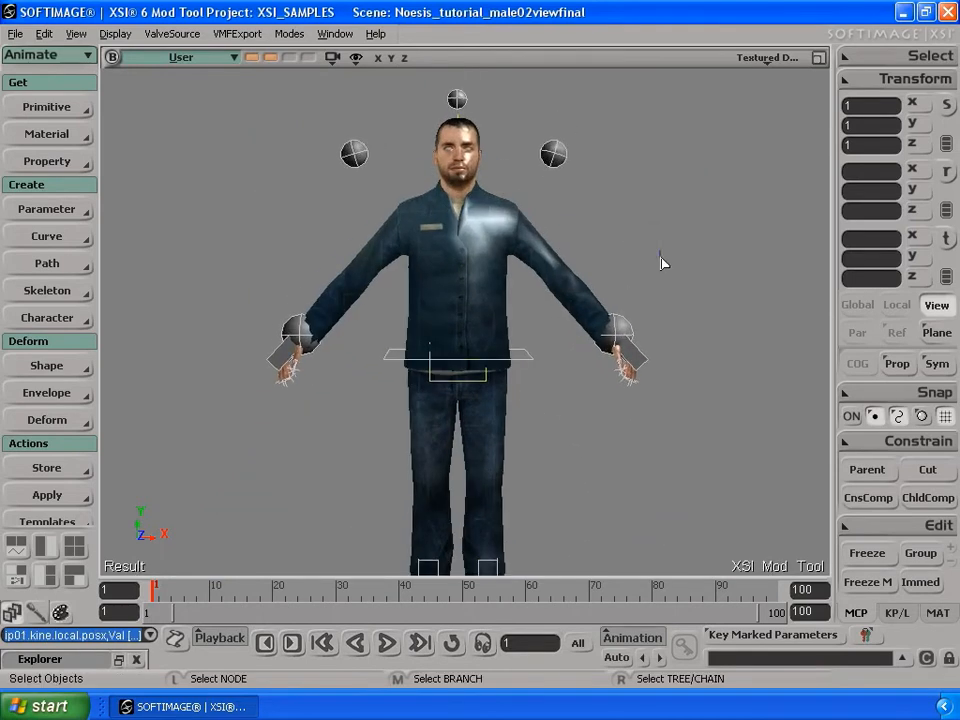
{"action": "left_click", "coordinate": [662, 260]}
{"action": "key", "text": "s"}
{"action": "middle_click_drag", "start_coordinate": [588, 390], "coordinate": [572, 376]}
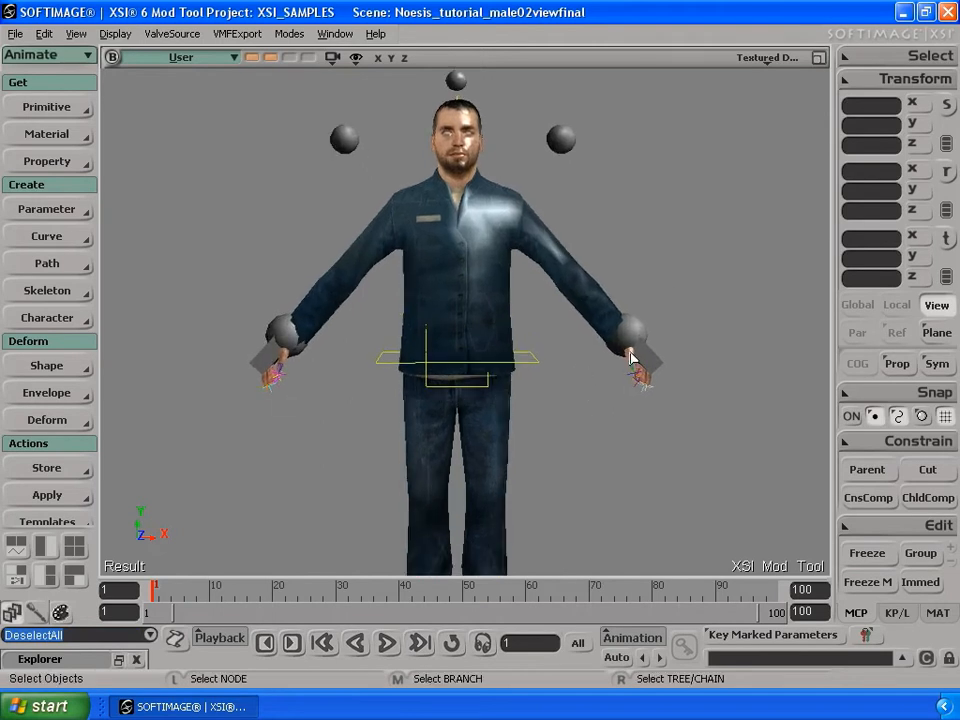
{"action": "left_click", "coordinate": [624, 330]}
{"action": "key", "text": "v"}
{"action": "left_click_drag", "start_coordinate": [641, 350], "coordinate": [716, 265]}
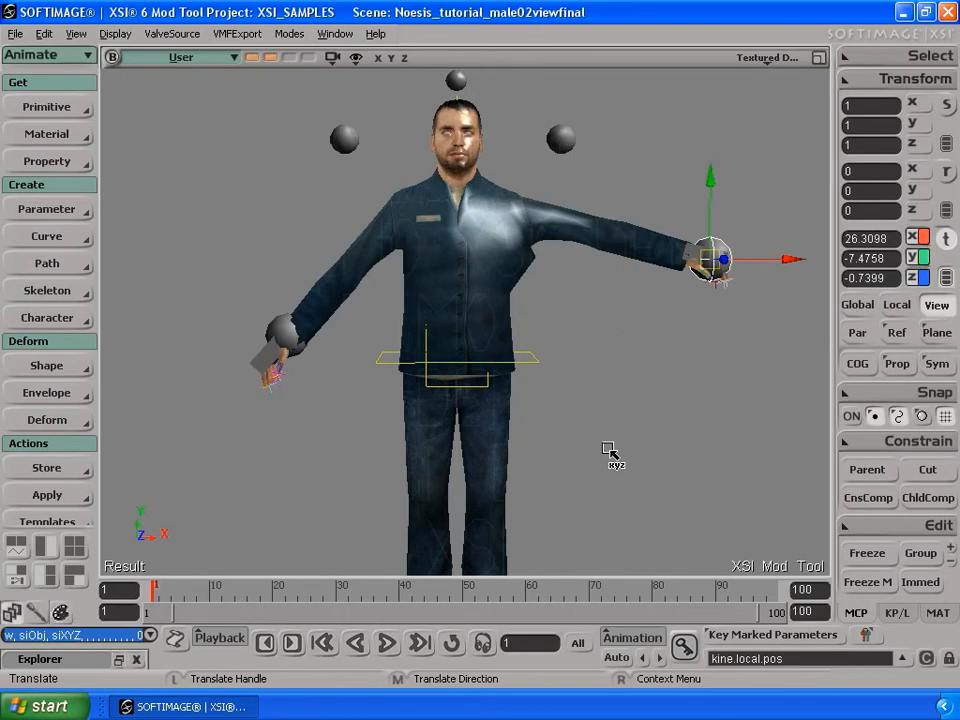
Apply the StoredStaticPose action from ValveBiped's mixer animation sources to restore the rig's pose.
{"action": "key", "text": "8"}
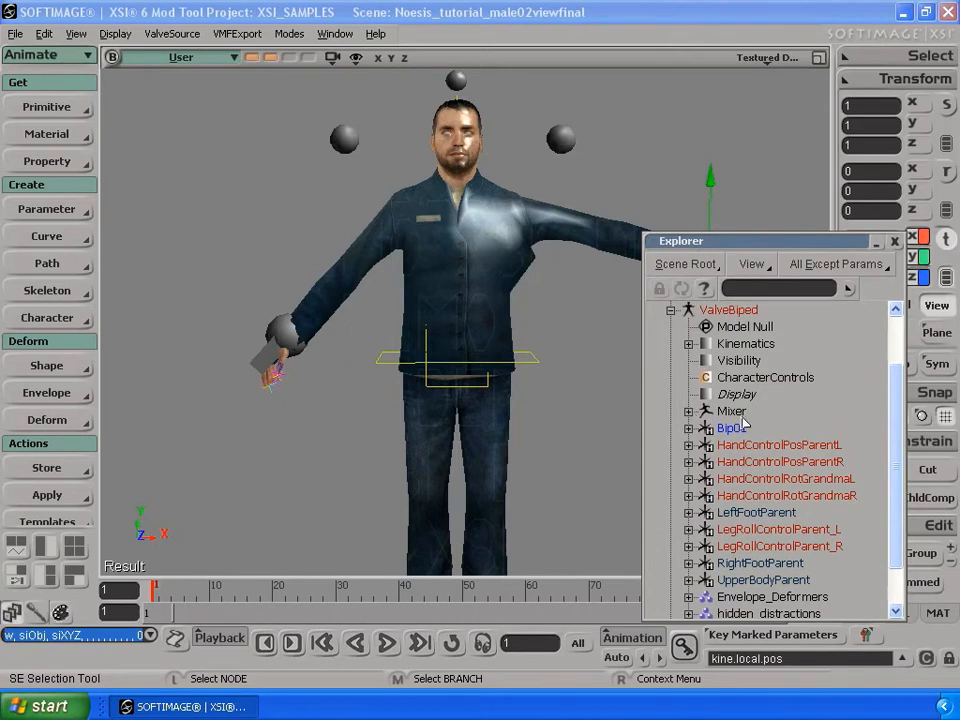
{"action": "left_click", "coordinate": [689, 411]}
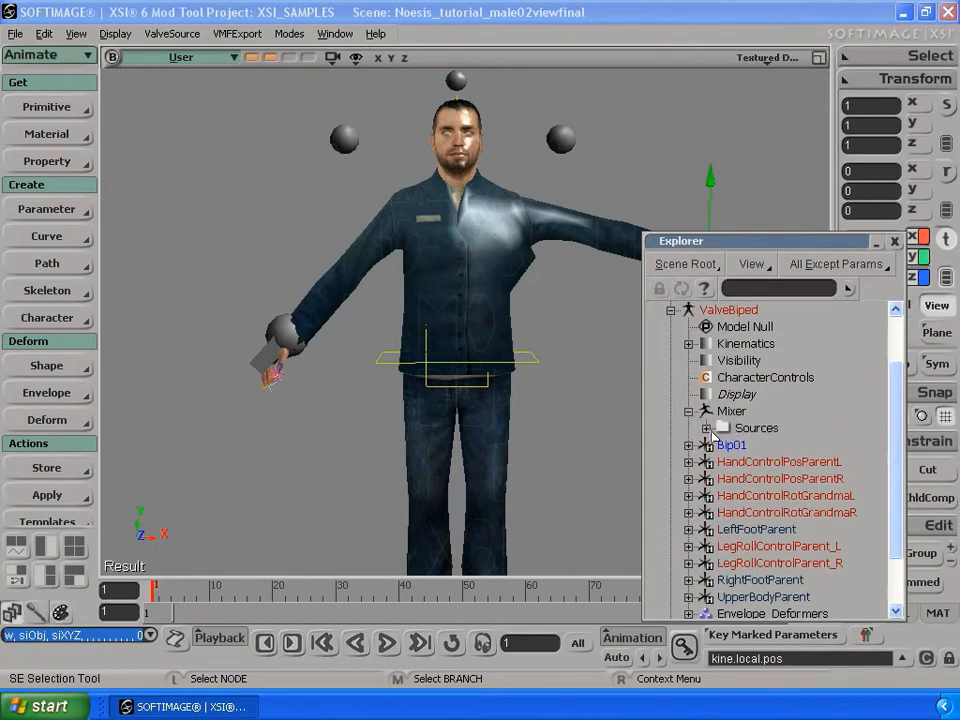
{"action": "left_click", "coordinate": [706, 428]}
{"action": "left_click", "coordinate": [724, 445]}
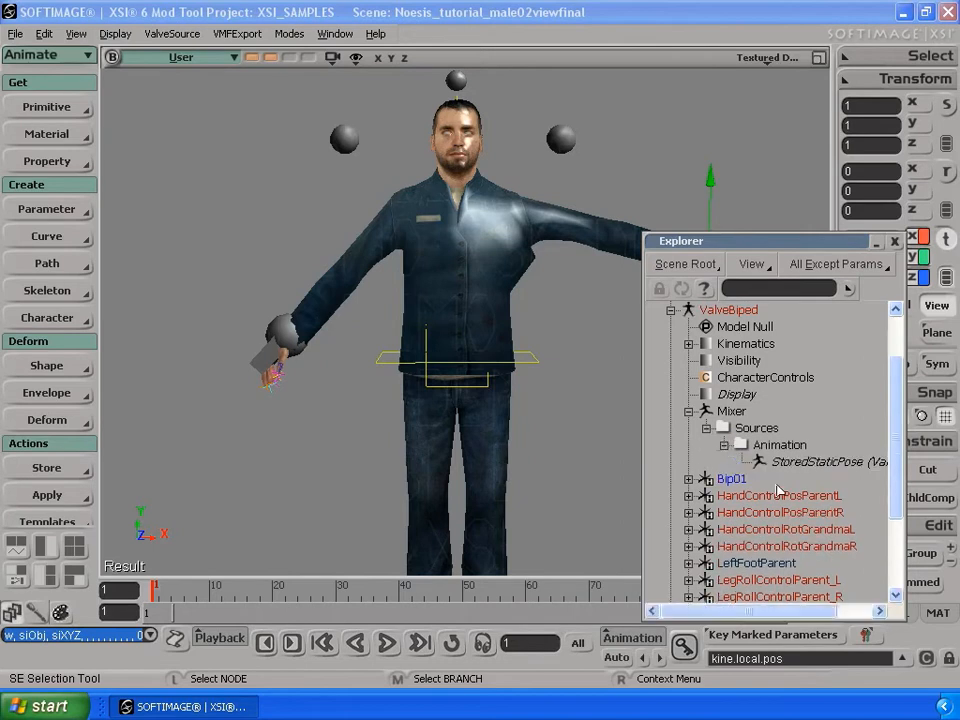
{"action": "left_click", "coordinate": [817, 466]}
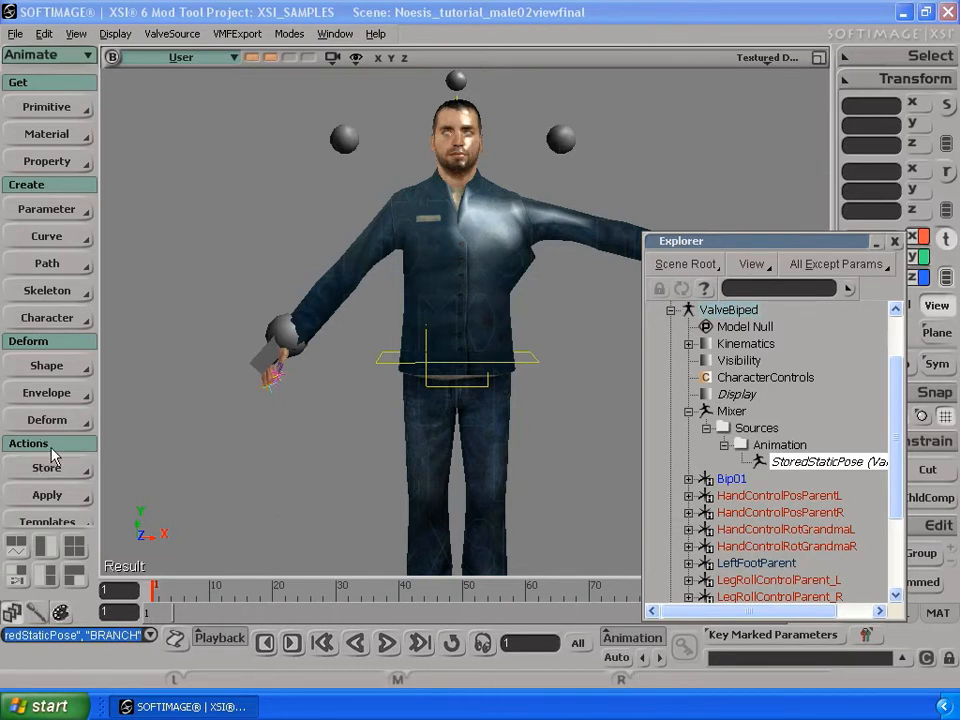
{"action": "left_click", "coordinate": [62, 497]}
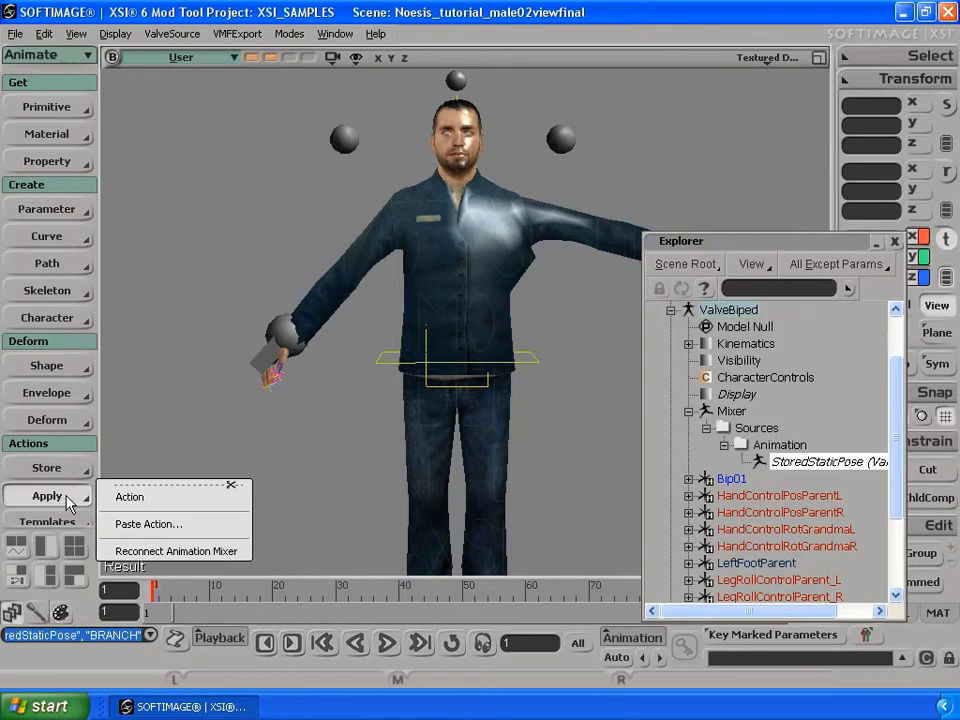
{"action": "left_click", "coordinate": [122, 502]}
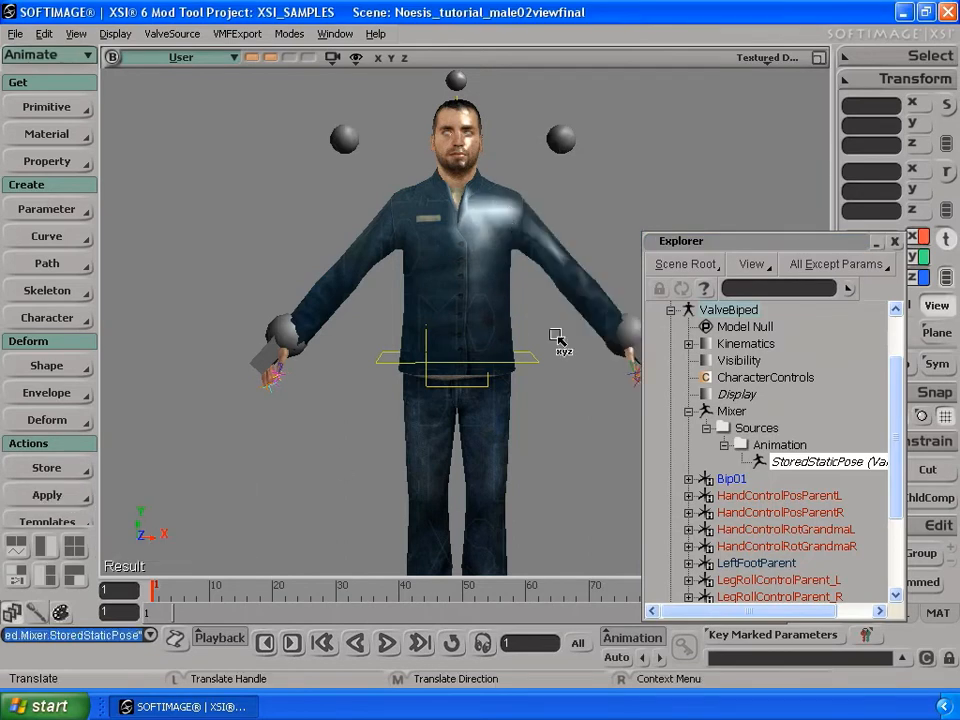
{"action": "left_click", "coordinate": [894, 242]}
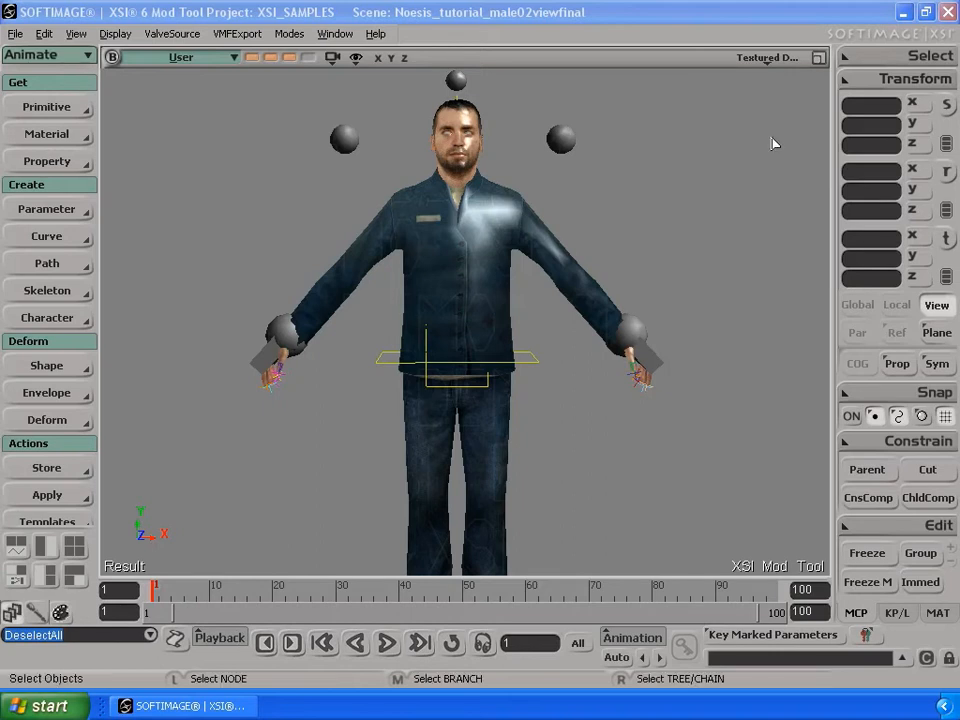
Turn on weight map visibility in the viewport and select the character mesh.
{"action": "left_click", "coordinate": [357, 59]}
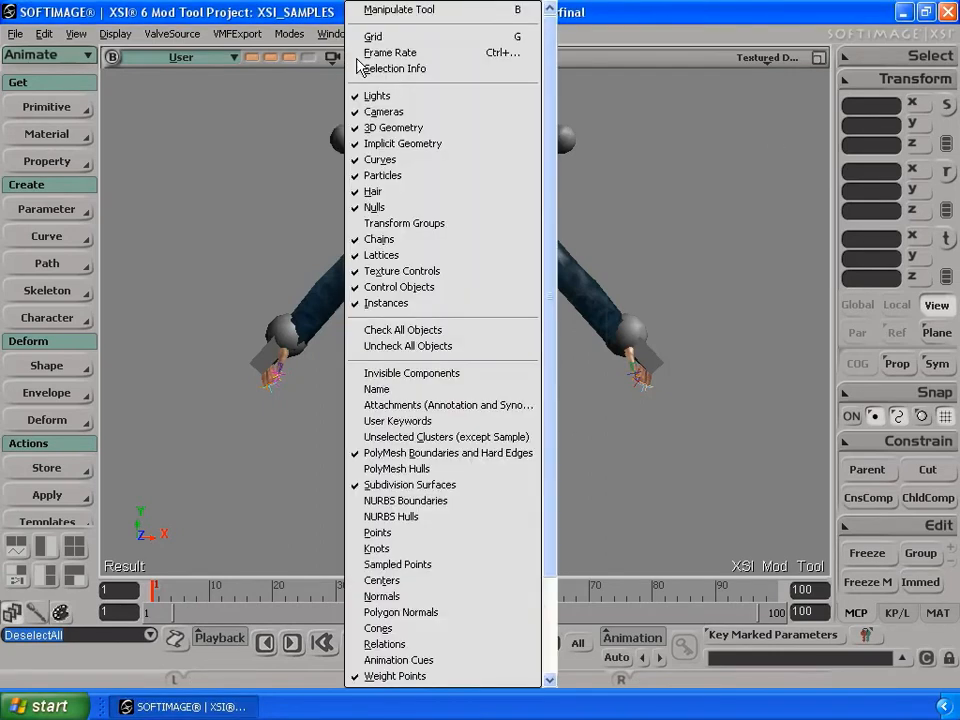
{"action": "scroll", "coordinate": [548, 543], "scroll_direction": "down", "scroll_amount": 3}
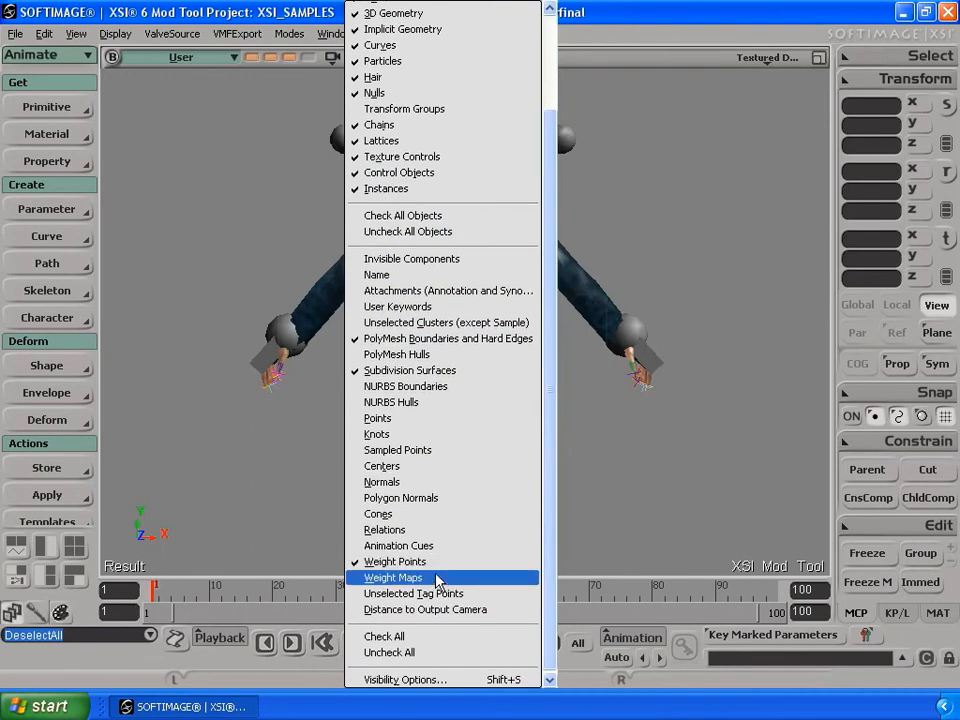
{"action": "left_click", "coordinate": [437, 578]}
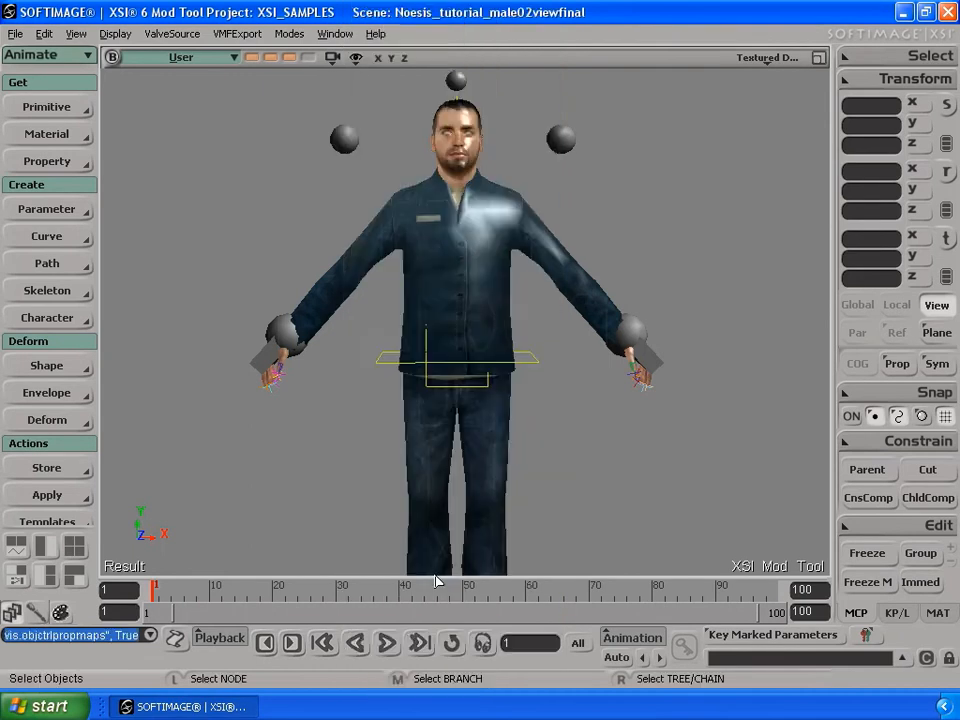
{"action": "left_click", "coordinate": [480, 256]}
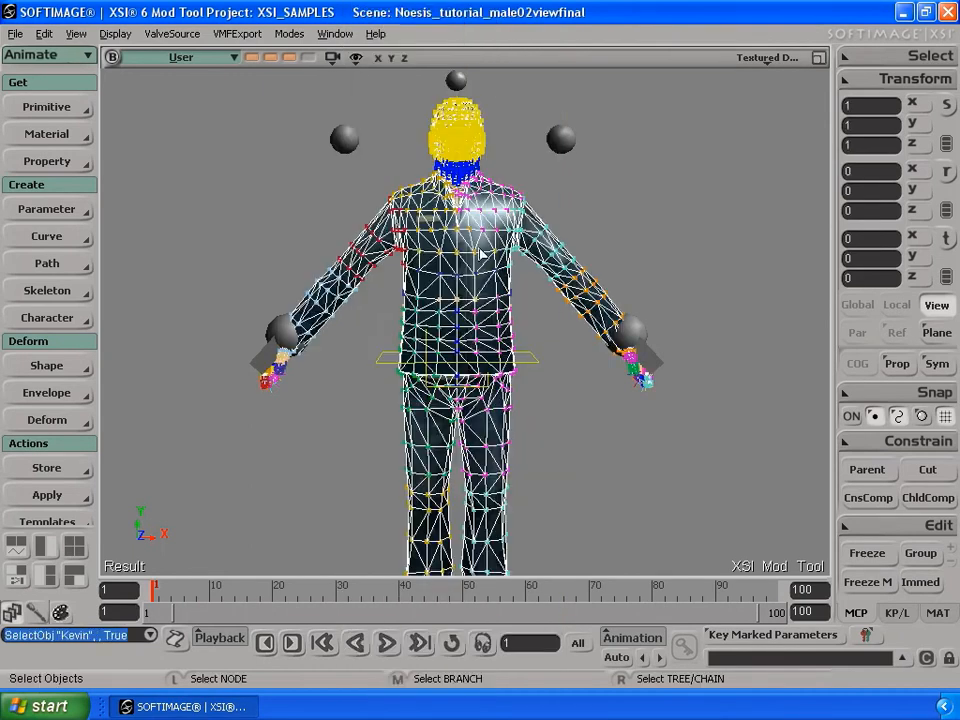
Switch the viewport to Hidden Line Removal display to show the weight colours on the selected mesh.
{"action": "left_click", "coordinate": [769, 62]}
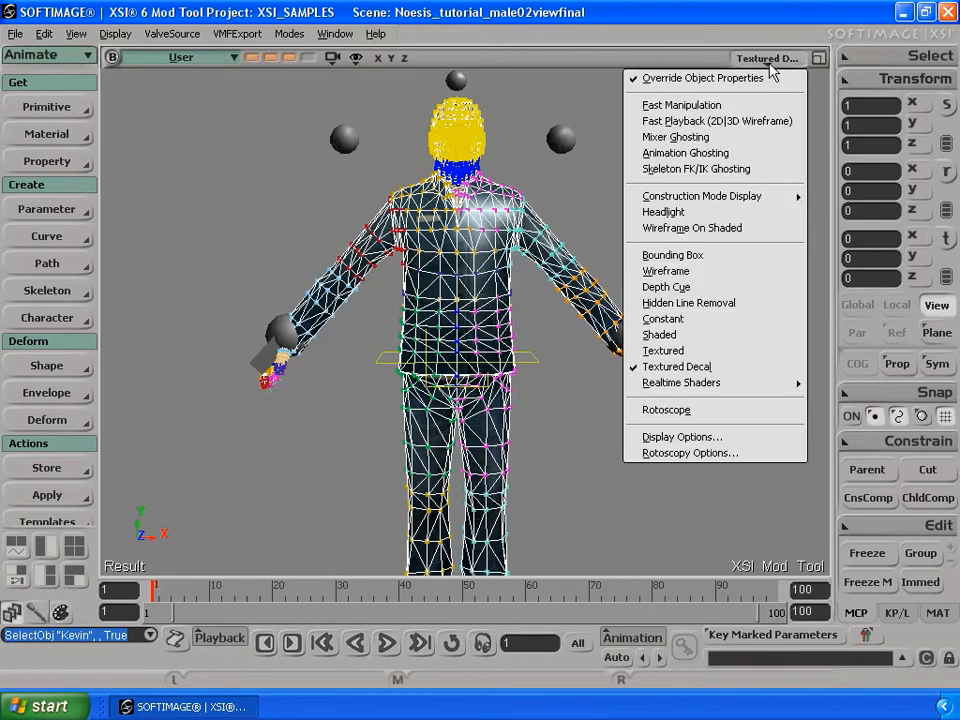
{"action": "left_click", "coordinate": [716, 304]}
{"action": "key", "text": "s"}
{"action": "right_click_drag", "start_coordinate": [566, 272], "coordinate": [593, 323]}
{"action": "key", "text": "space"}
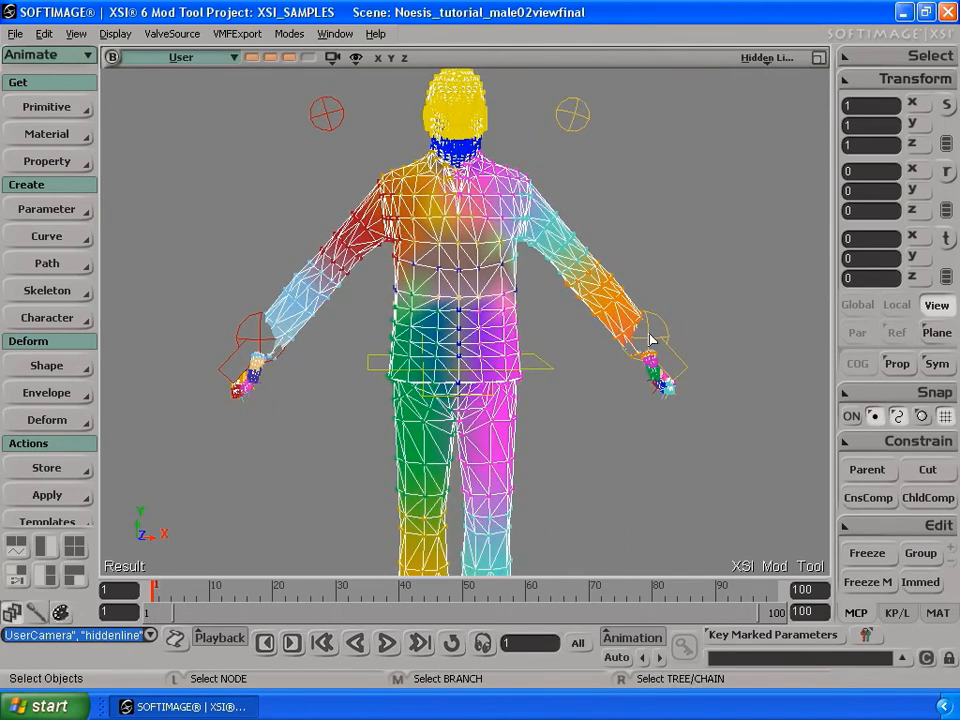
Try raising the character's left hand control to about X 21.4, Y -8.8, Z -0.5 and undo the move.
{"action": "left_click", "coordinate": [650, 340]}
{"action": "key", "text": "v"}
{"action": "left_click_drag", "start_coordinate": [643, 339], "coordinate": [703, 264]}
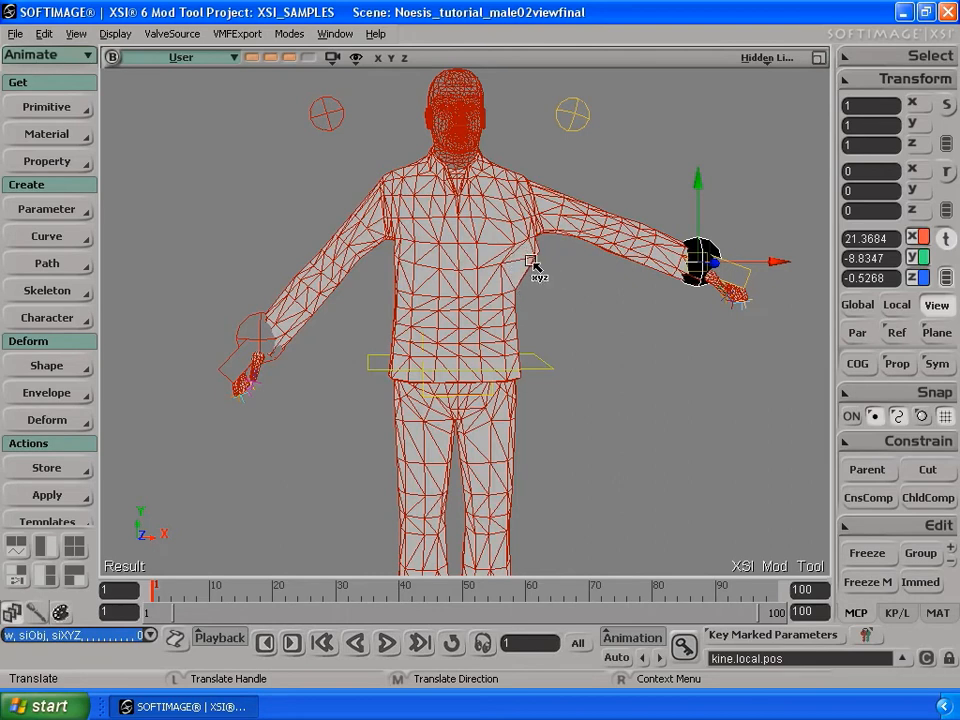
{"action": "key", "text": "ctrl+z"}
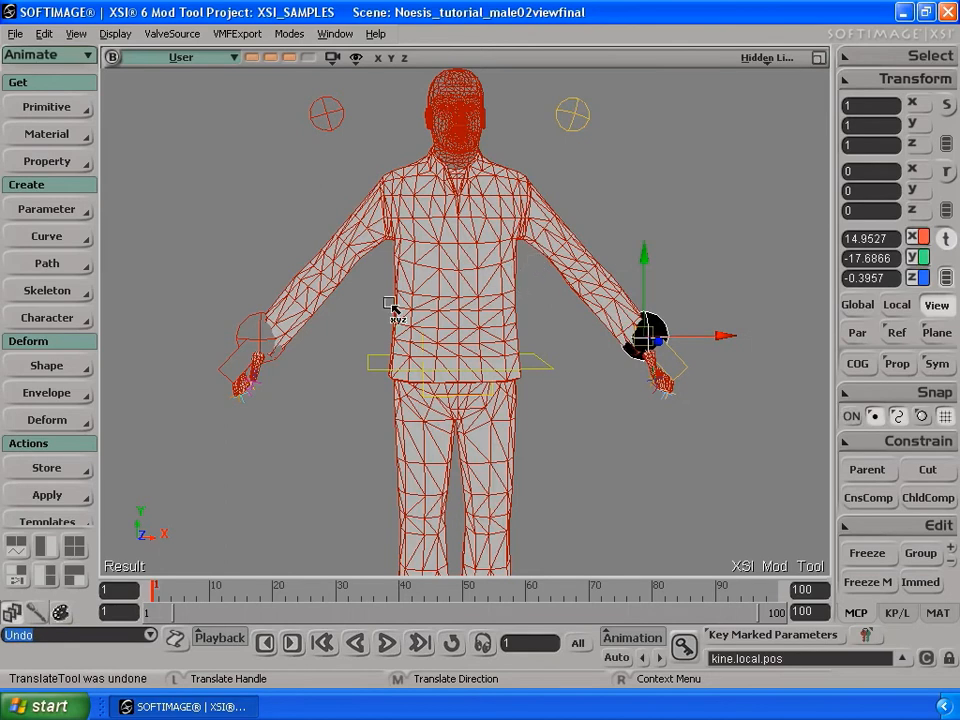
Bend the character's right arm by moving its hand control forward and up to about X -13, Y -8.8, Z 5.1.
{"action": "key", "text": "s"}
{"action": "right_click_drag", "start_coordinate": [390, 302], "coordinate": [494, 279]}
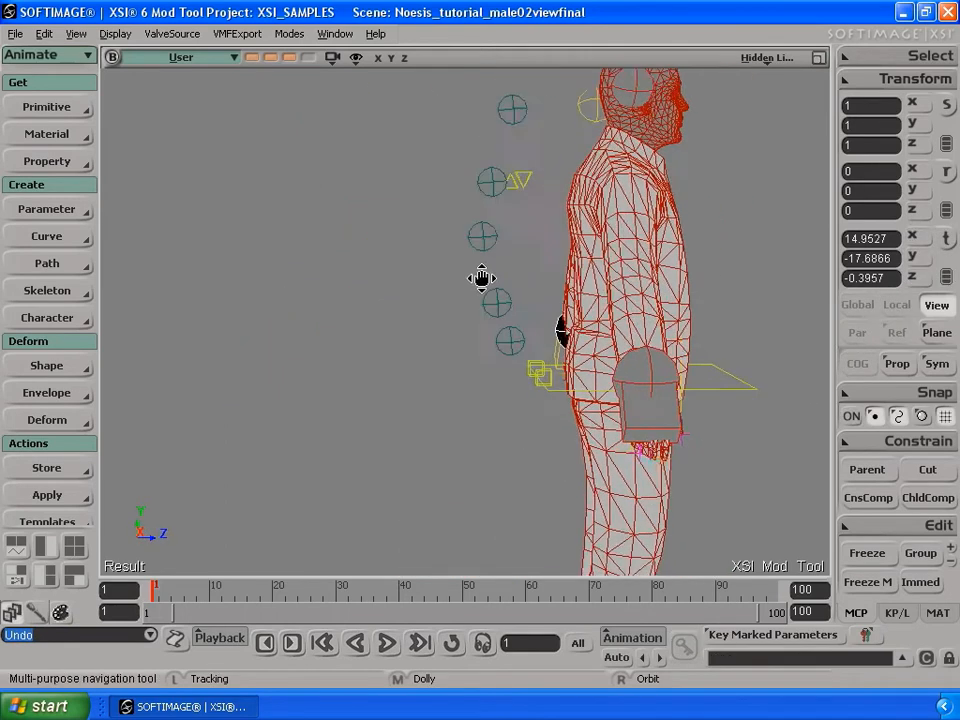
{"action": "left_click_drag", "start_coordinate": [494, 279], "coordinate": [351, 274]}
{"action": "left_click", "coordinate": [371, 390]}
{"action": "key", "text": "v"}
{"action": "left_click_drag", "start_coordinate": [377, 375], "coordinate": [452, 288]}
{"action": "key", "text": "s"}
{"action": "right_click_drag", "start_coordinate": [452, 288], "coordinate": [411, 277]}
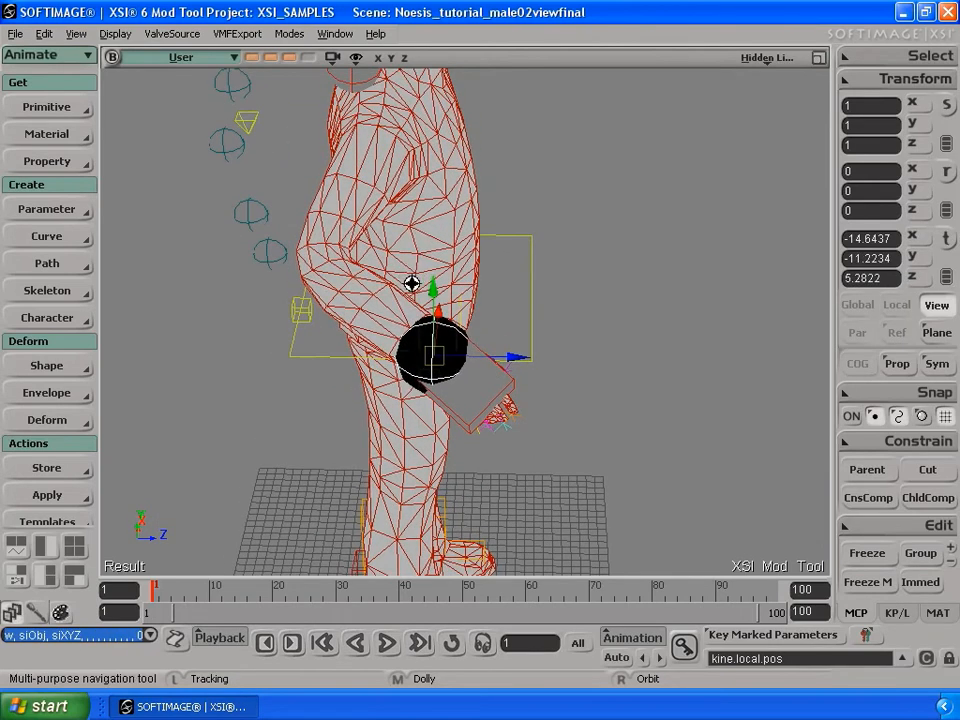
{"action": "key", "text": "v"}
{"action": "left_click_drag", "start_coordinate": [433, 350], "coordinate": [433, 309]}
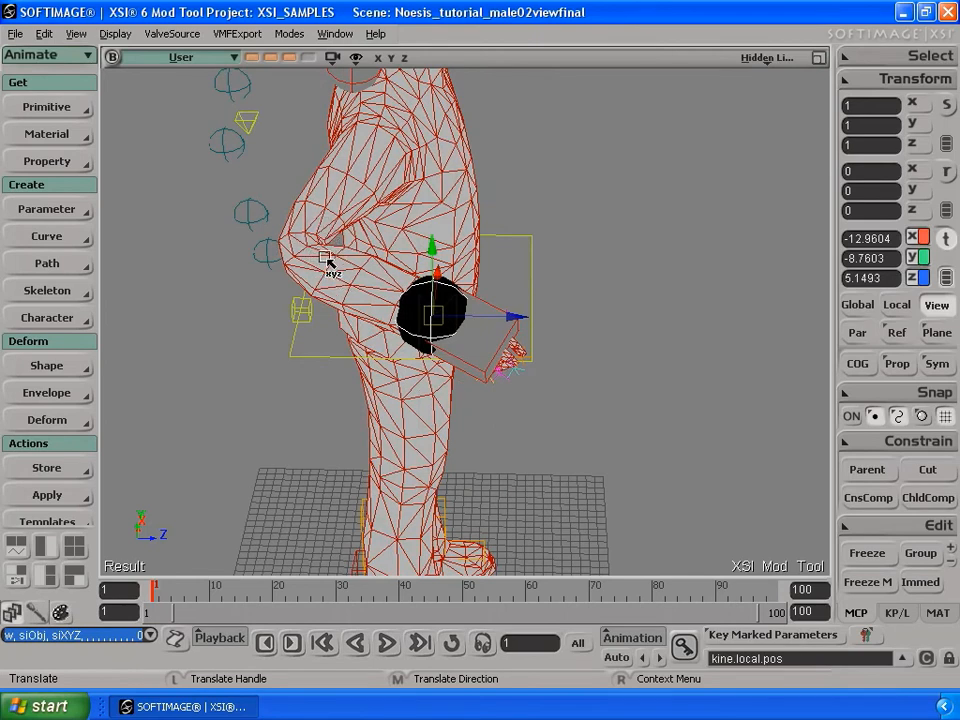
Switch the viewport to Wireframe display and examine the bones inside the bent right arm.
{"action": "left_click", "coordinate": [767, 58]}
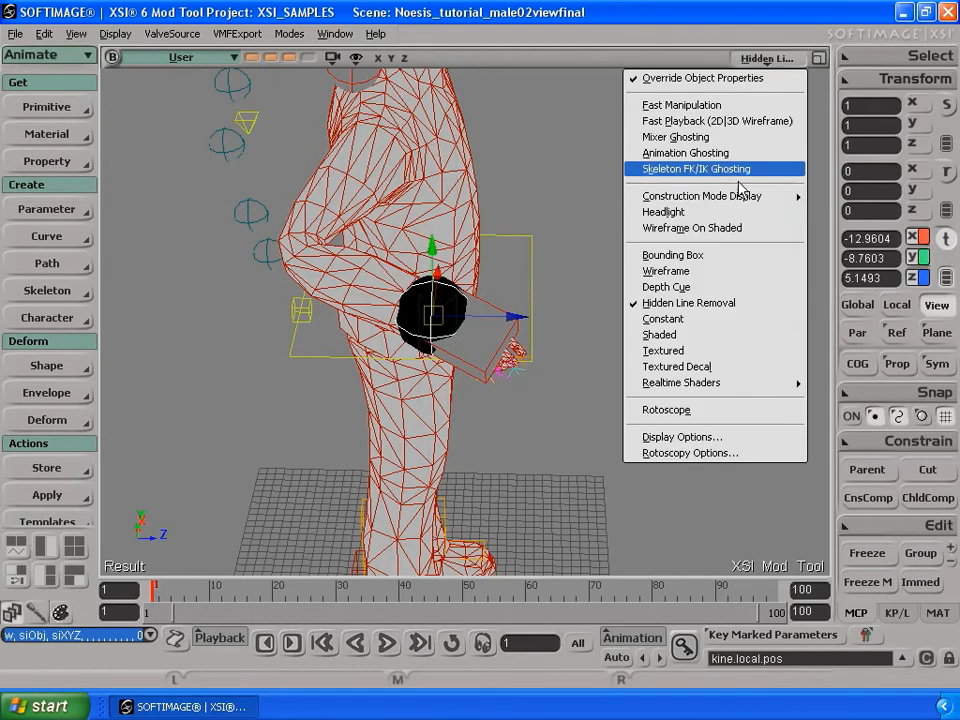
{"action": "left_click", "coordinate": [727, 270]}
{"action": "key", "text": "s"}
{"action": "middle_click_drag", "start_coordinate": [339, 289], "coordinate": [332, 295]}
{"action": "left_click_drag", "start_coordinate": [332, 295], "coordinate": [399, 334]}
{"action": "right_click_drag", "start_coordinate": [414, 354], "coordinate": [392, 315]}
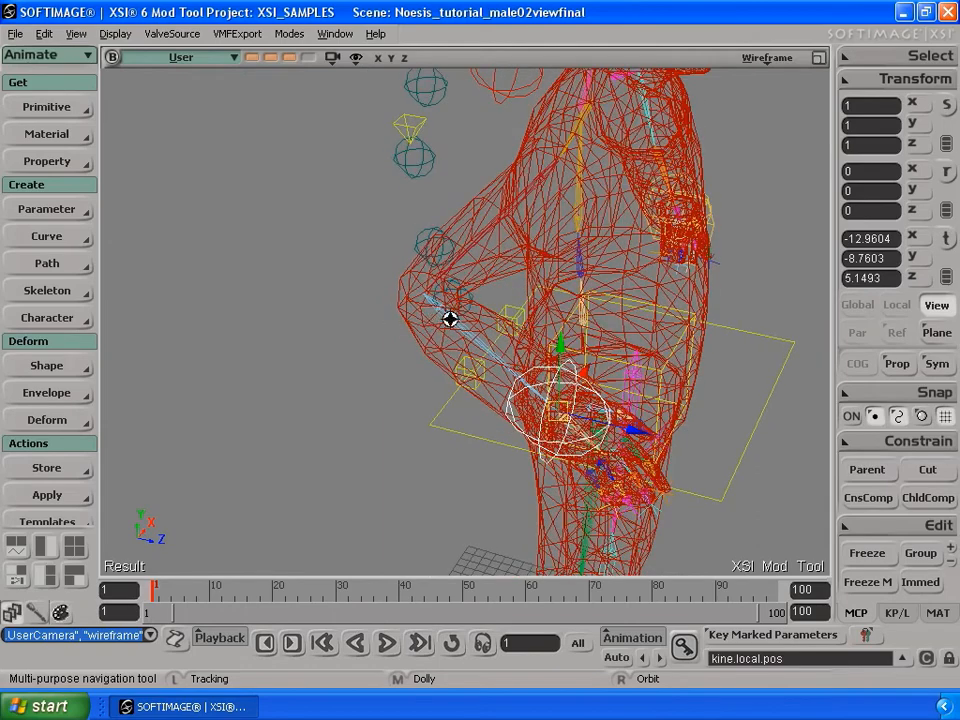
{"action": "key", "text": "v"}
{"action": "key", "text": "s"}
{"action": "right_click_drag", "start_coordinate": [433, 306], "coordinate": [530, 313]}
{"action": "key", "text": "v"}
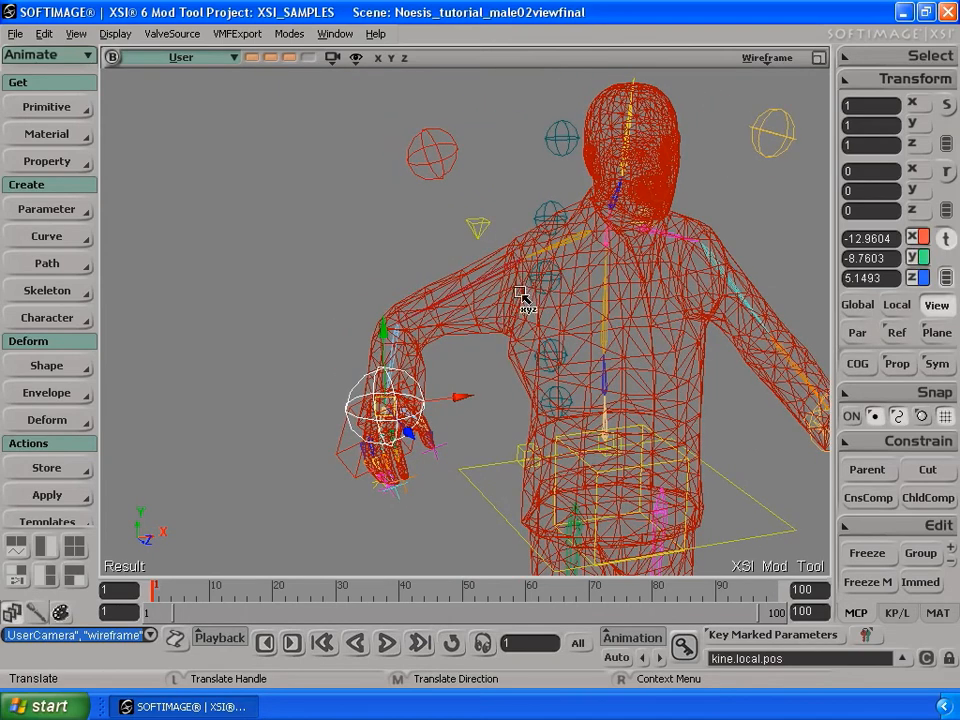
Undo the wireframe display change and both moves of the right hand control, and view the character from its left side.
{"action": "key", "text": "ctrl+z"}
{"action": "key", "text": "ctrl+z"}
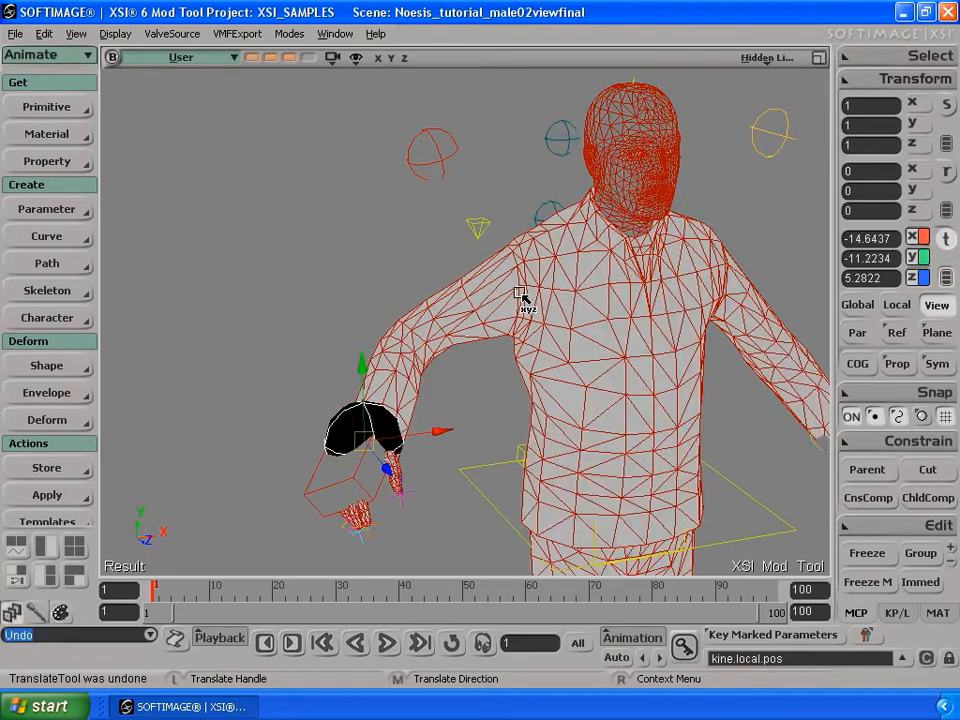
{"action": "key", "text": "ctrl+z"}
{"action": "key", "text": "s"}
{"action": "middle_click_drag", "start_coordinate": [530, 302], "coordinate": [568, 281]}
{"action": "right_click_drag", "start_coordinate": [568, 281], "coordinate": [405, 336]}
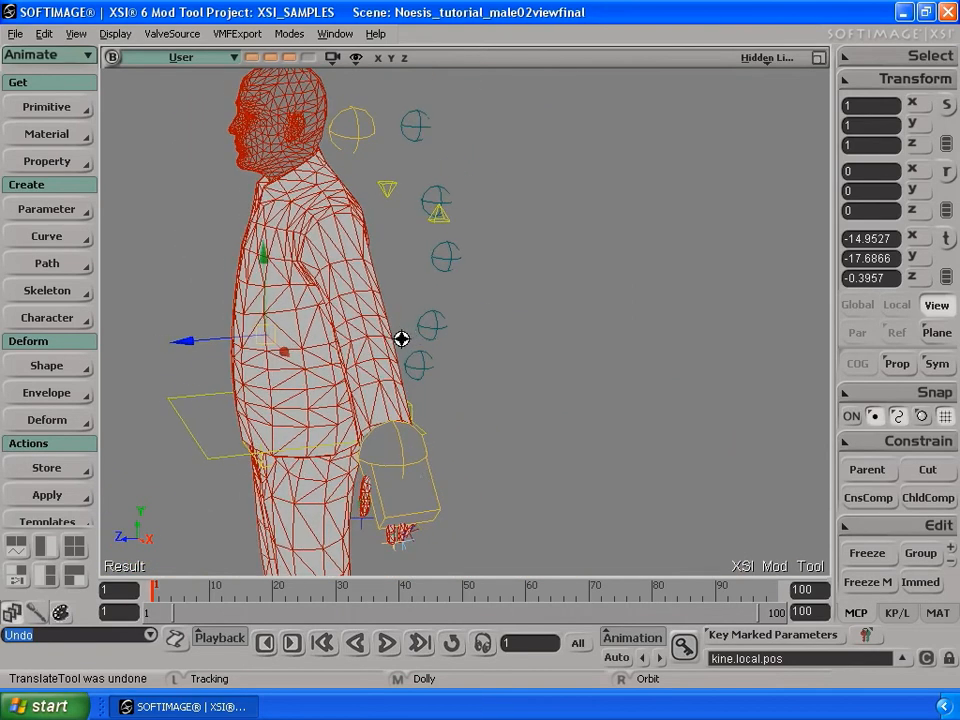
Try moving the character's left hand control forward and up, and undo the move.
{"action": "key", "text": "space"}
{"action": "left_click", "coordinate": [400, 459]}
{"action": "key", "text": "v"}
{"action": "left_click_drag", "start_coordinate": [395, 452], "coordinate": [313, 390]}
{"action": "key", "text": "ctrl+z"}
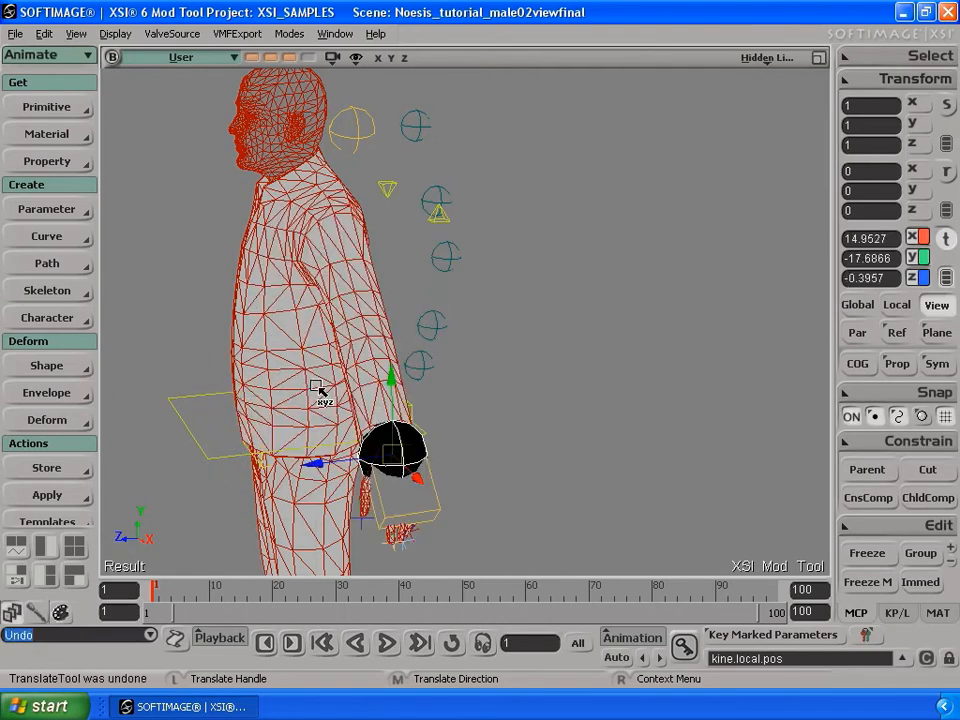
Bring up the weight paint tools and select the body mesh so that its envelope weight colours show from the front.
{"action": "right_click_drag", "start_coordinate": [330, 381], "coordinate": [391, 317]}
{"action": "left_click_drag", "start_coordinate": [391, 317], "coordinate": [420, 325]}
{"action": "middle_click_drag", "start_coordinate": [420, 325], "coordinate": [431, 358]}
{"action": "key", "text": "v"}
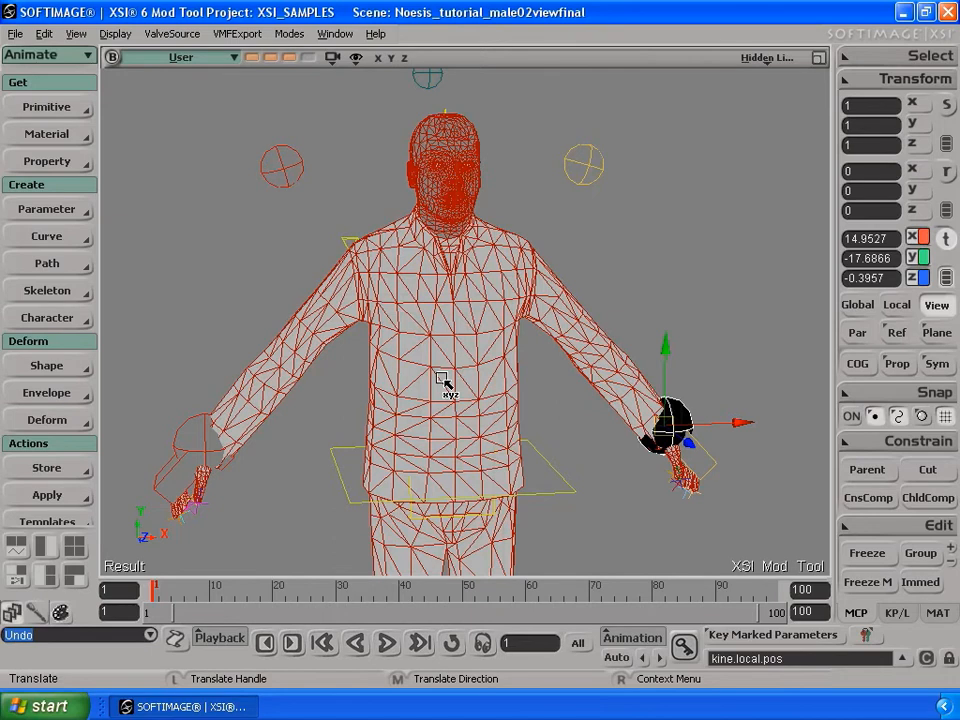
{"action": "key", "text": "s"}
{"action": "mouse_move", "coordinate": [441, 377]}
{"action": "middle_mouse_down"}
{"action": "mouse_move", "coordinate": [444, 324]}
{"action": "mouse_move", "coordinate": [442, 379]}
{"action": "middle_mouse_up"}
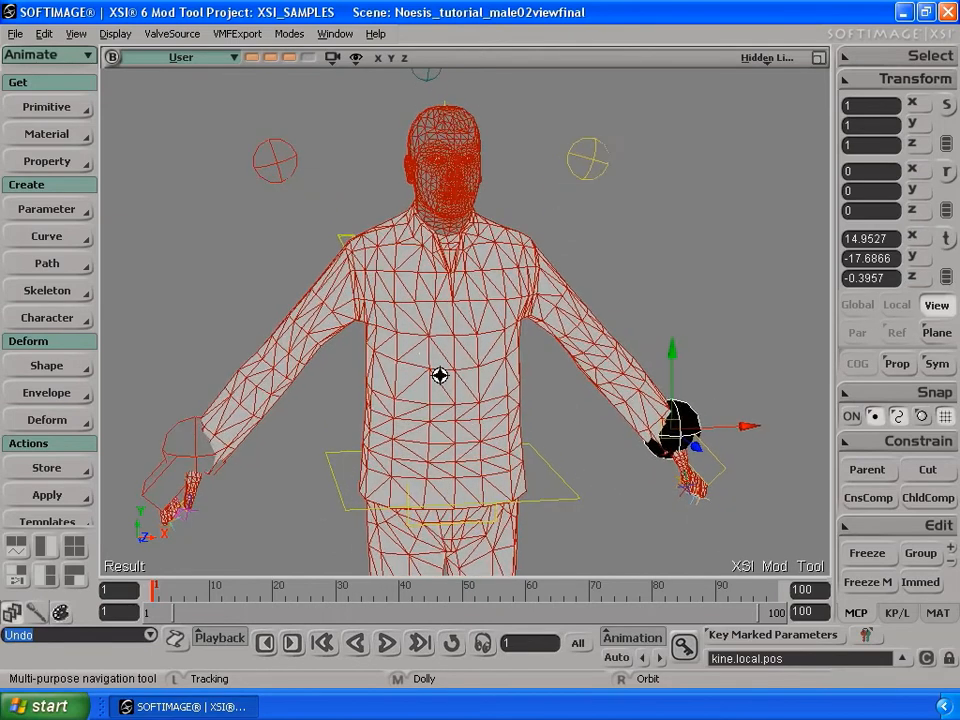
{"action": "left_click_drag", "start_coordinate": [443, 379], "coordinate": [454, 392]}
{"action": "middle_click_drag", "start_coordinate": [443, 356], "coordinate": [441, 377]}
{"action": "left_click_drag", "start_coordinate": [441, 377], "coordinate": [429, 350]}
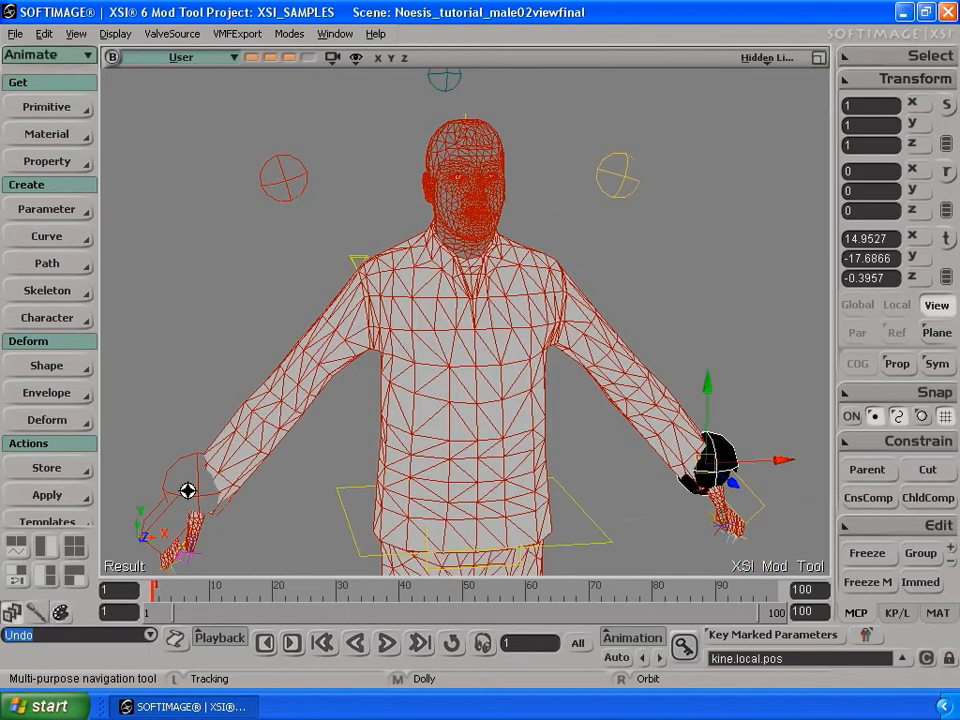
{"action": "left_click", "coordinate": [36, 614]}
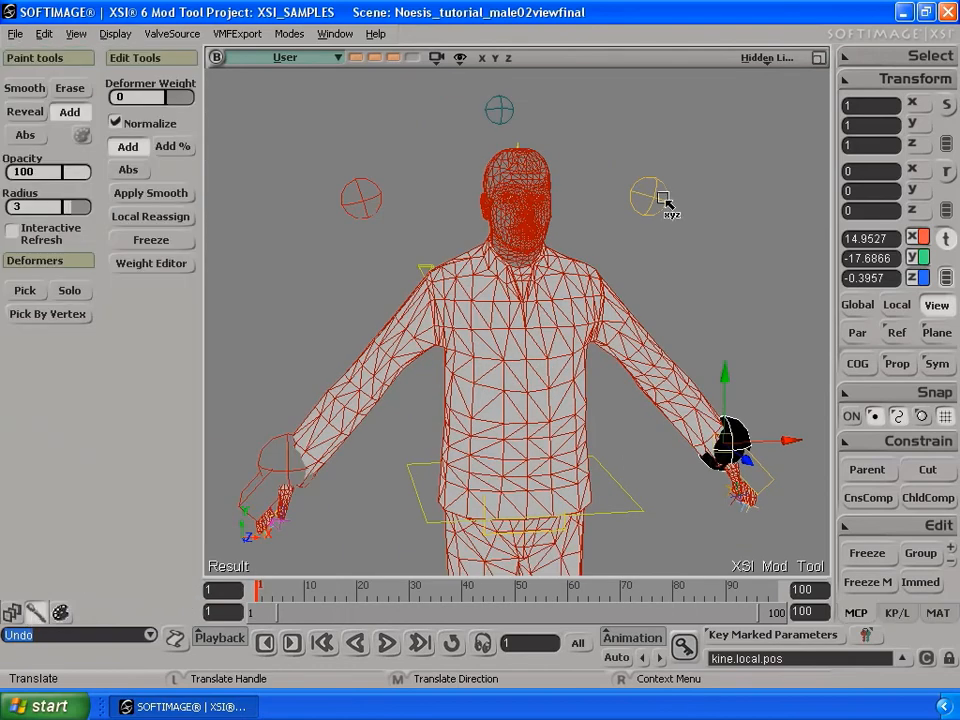
{"action": "key", "text": "space"}
{"action": "left_click", "coordinate": [553, 311]}
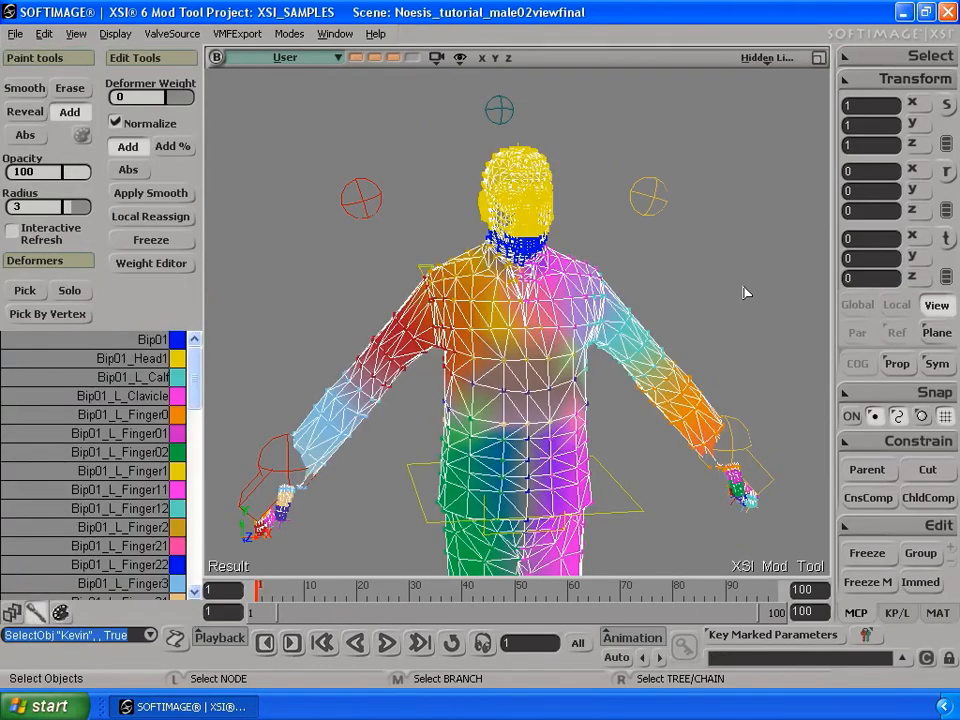
Switch the selection filter to points and the selection tool to Raycast.
{"action": "right_click", "coordinate": [860, 84]}
{"action": "right_click", "coordinate": [861, 80]}
{"action": "right_click", "coordinate": [860, 62]}
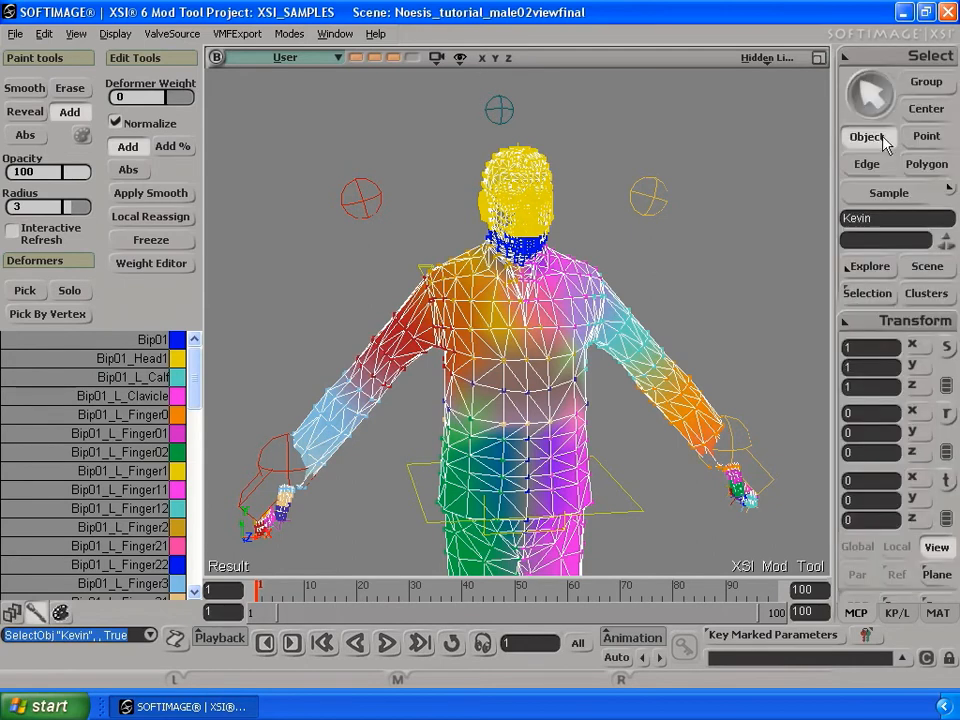
{"action": "left_click", "coordinate": [922, 136]}
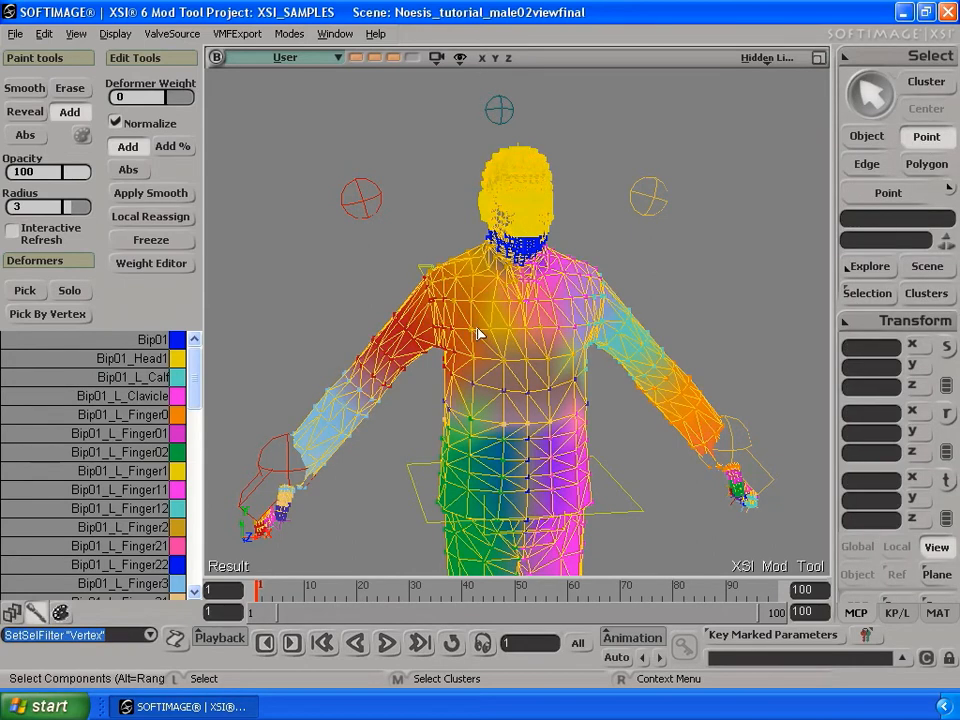
{"action": "left_click", "coordinate": [863, 60]}
{"action": "mouse_move", "coordinate": [735, 62]}
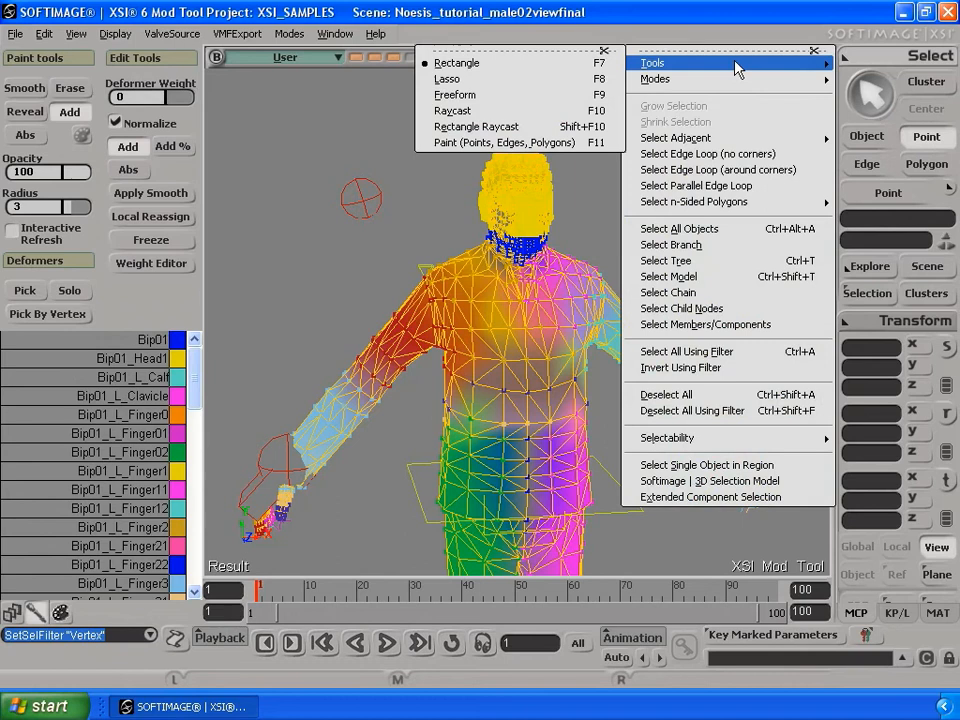
{"action": "left_click", "coordinate": [503, 112]}
Select five points along the seam between the right sleeve and the shoulder, from its top down to the armpit.
{"action": "key", "text": "s"}
{"action": "middle_click_drag", "start_coordinate": [455, 308], "coordinate": [452, 410]}
{"action": "left_click_drag", "start_coordinate": [440, 338], "coordinate": [514, 362]}
{"action": "middle_click_drag", "start_coordinate": [514, 362], "coordinate": [514, 334]}
{"action": "left_click_drag", "start_coordinate": [514, 334], "coordinate": [499, 326]}
{"action": "middle_click_drag", "start_coordinate": [499, 326], "coordinate": [497, 334]}
{"action": "mouse_move", "coordinate": [510, 315]}
{"action": "right_mouse_down"}
{"action": "mouse_move", "coordinate": [533, 328]}
{"action": "mouse_move", "coordinate": [527, 320]}
{"action": "right_mouse_up"}
{"action": "left_click_drag", "start_coordinate": [506, 281], "coordinate": [530, 308]}
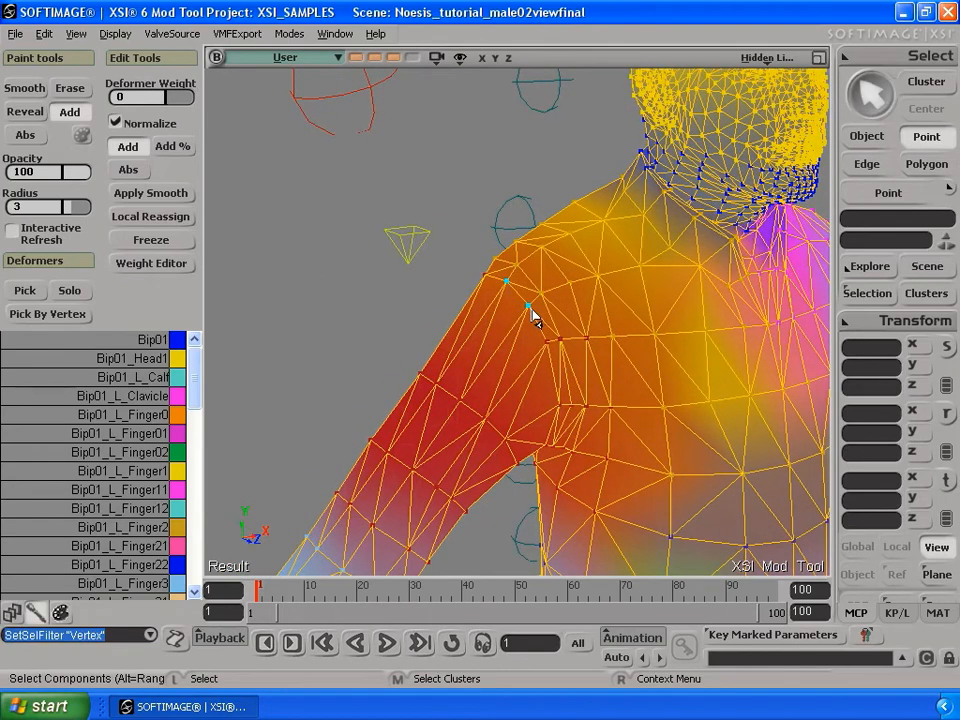
{"action": "left_click", "coordinate": [546, 344], "text": "shift"}
{"action": "left_click_drag", "start_coordinate": [559, 409], "coordinate": [560, 406]}
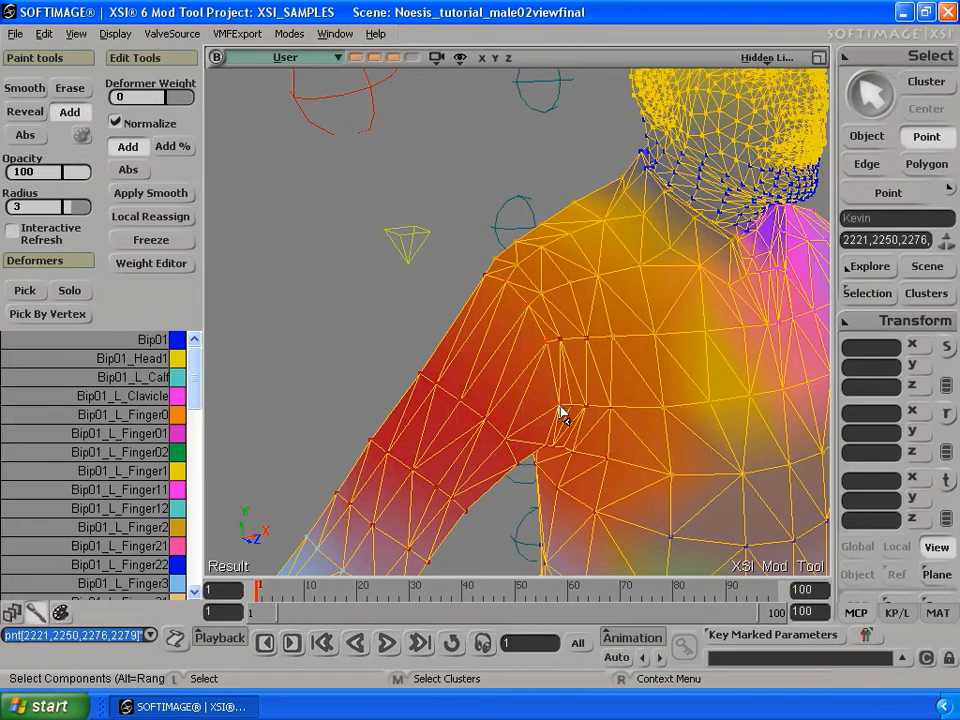
{"action": "left_click", "coordinate": [491, 305], "text": "ctrl"}
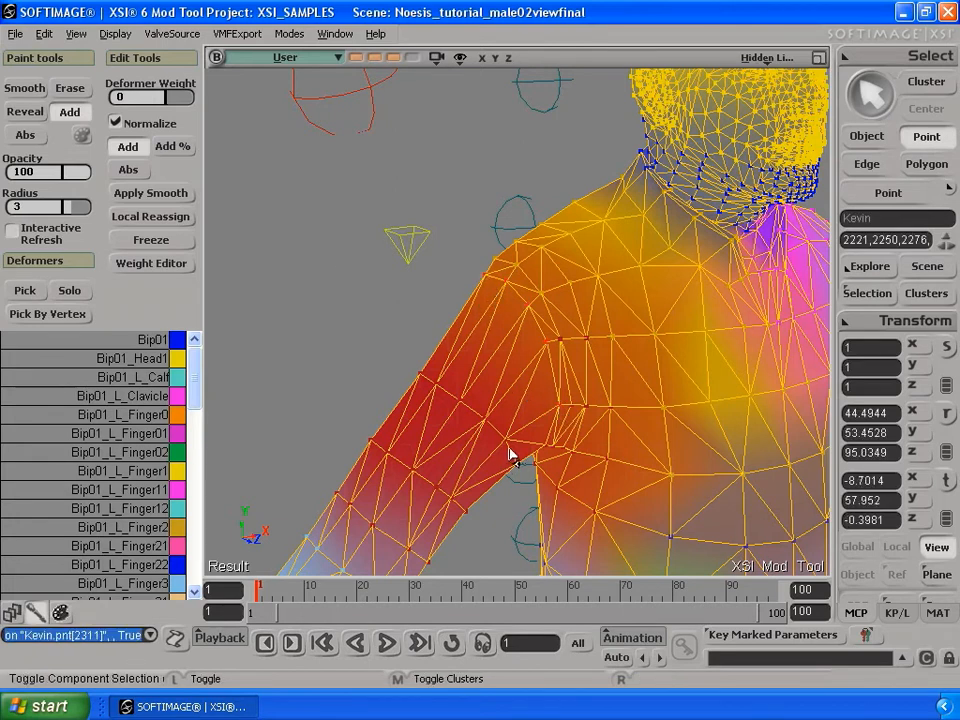
In the Weight Editor, set the right clavicle bone's weight to 11.7 for all five selected shoulder points, and close the editor.
{"action": "left_click", "coordinate": [158, 264]}
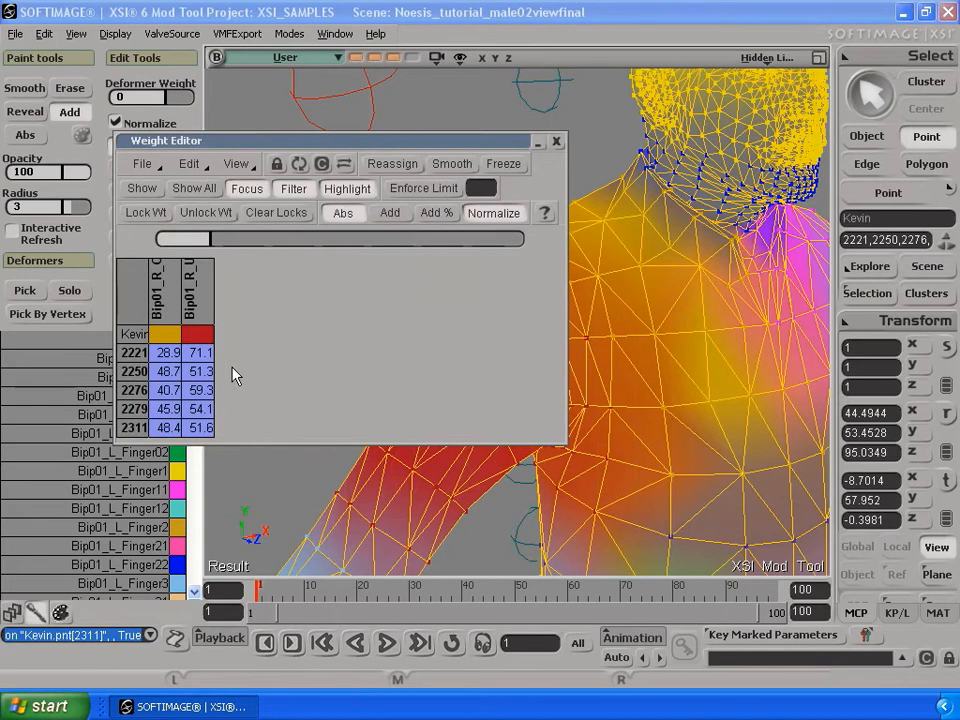
{"action": "left_click_drag", "start_coordinate": [330, 141], "coordinate": [286, 36]}
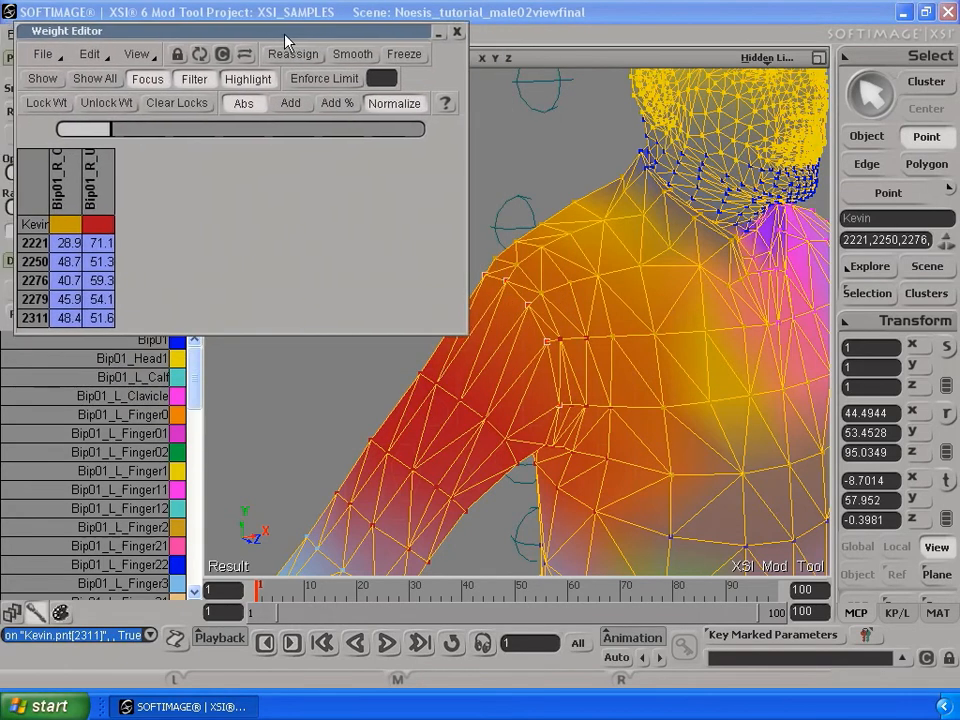
{"action": "left_click", "coordinate": [74, 245]}
{"action": "mouse_move", "coordinate": [203, 130]}
{"action": "left_mouse_down"}
{"action": "mouse_move", "coordinate": [251, 133]}
{"action": "mouse_move", "coordinate": [208, 132]}
{"action": "left_mouse_up"}
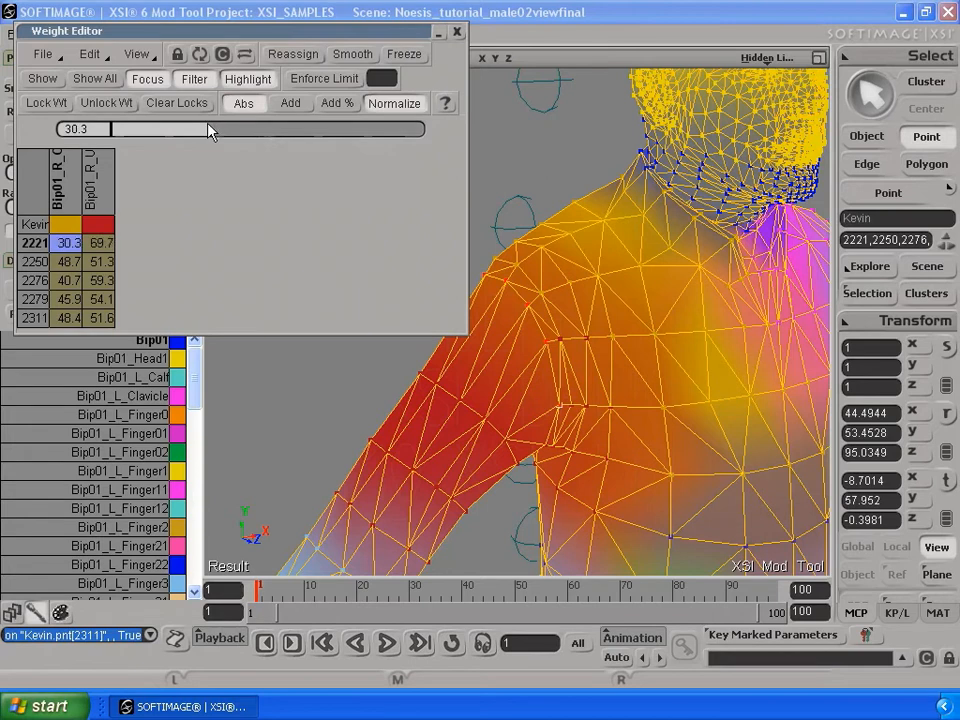
{"action": "left_click", "coordinate": [57, 205]}
{"action": "left_click_drag", "start_coordinate": [117, 134], "coordinate": [152, 141]}
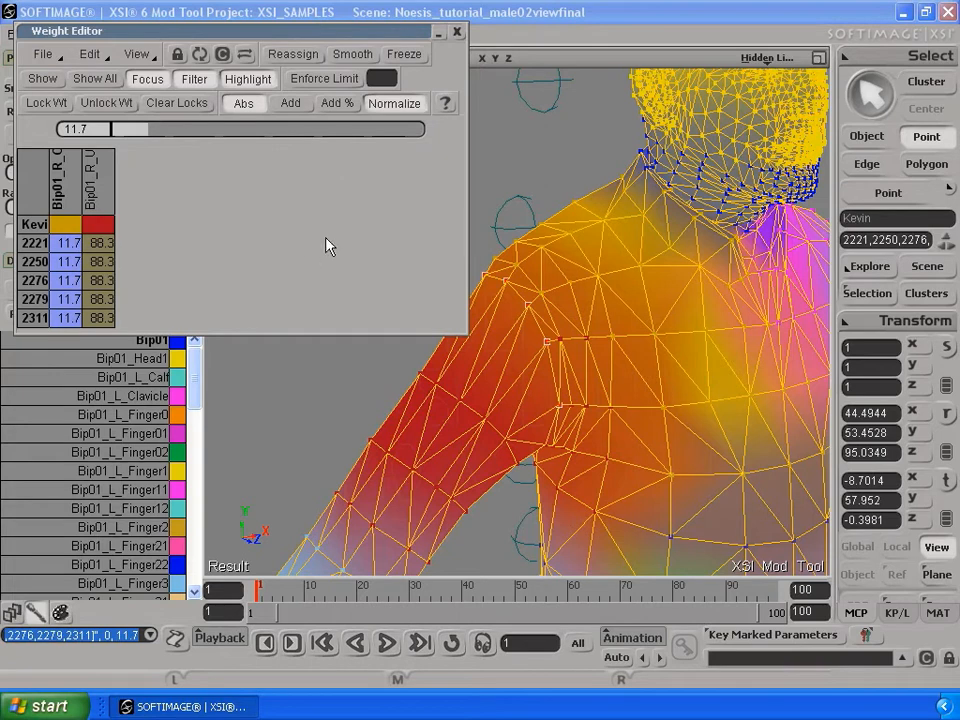
{"action": "left_click", "coordinate": [457, 31]}
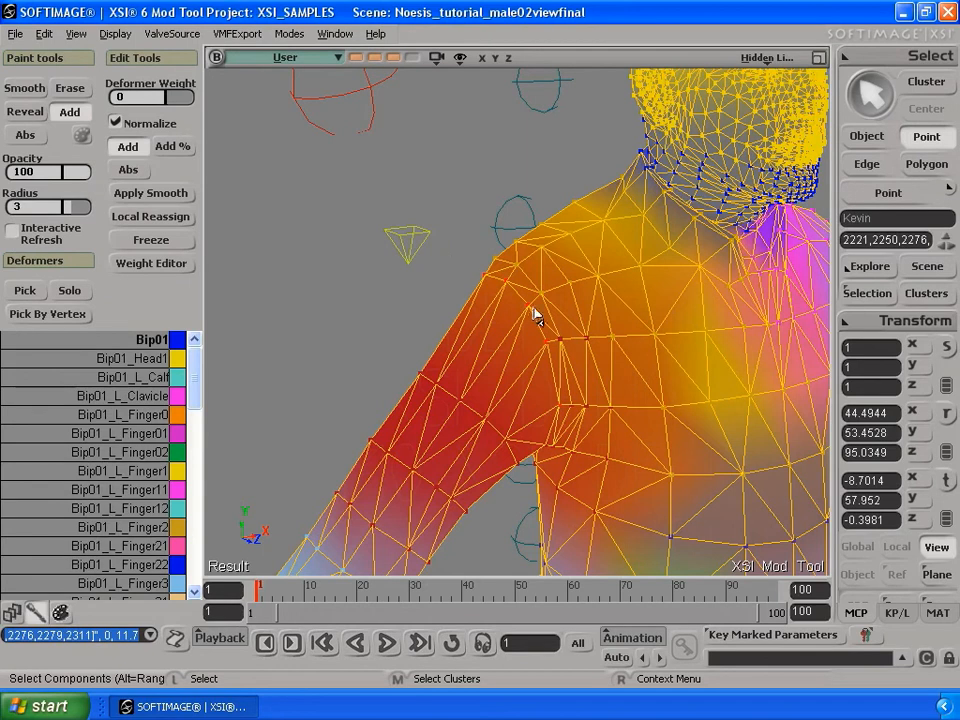
Bend the character's right arm by moving its hand control to about X -13.2, Y -13.3, Z 1.1.
{"action": "key", "text": "s"}
{"action": "middle_click_drag", "start_coordinate": [480, 265], "coordinate": [478, 165]}
{"action": "left_click_drag", "start_coordinate": [491, 362], "coordinate": [486, 313]}
{"action": "middle_click_drag", "start_coordinate": [486, 313], "coordinate": [490, 402]}
{"action": "right_click_drag", "start_coordinate": [490, 402], "coordinate": [584, 384]}
{"action": "middle_click_drag", "start_coordinate": [584, 384], "coordinate": [568, 222]}
{"action": "key", "text": "space"}
{"action": "left_click", "coordinate": [499, 422]}
{"action": "left_click_drag", "start_coordinate": [506, 420], "coordinate": [521, 386]}
{"action": "key", "text": "s"}
{"action": "middle_click_drag", "start_coordinate": [510, 309], "coordinate": [491, 377]}
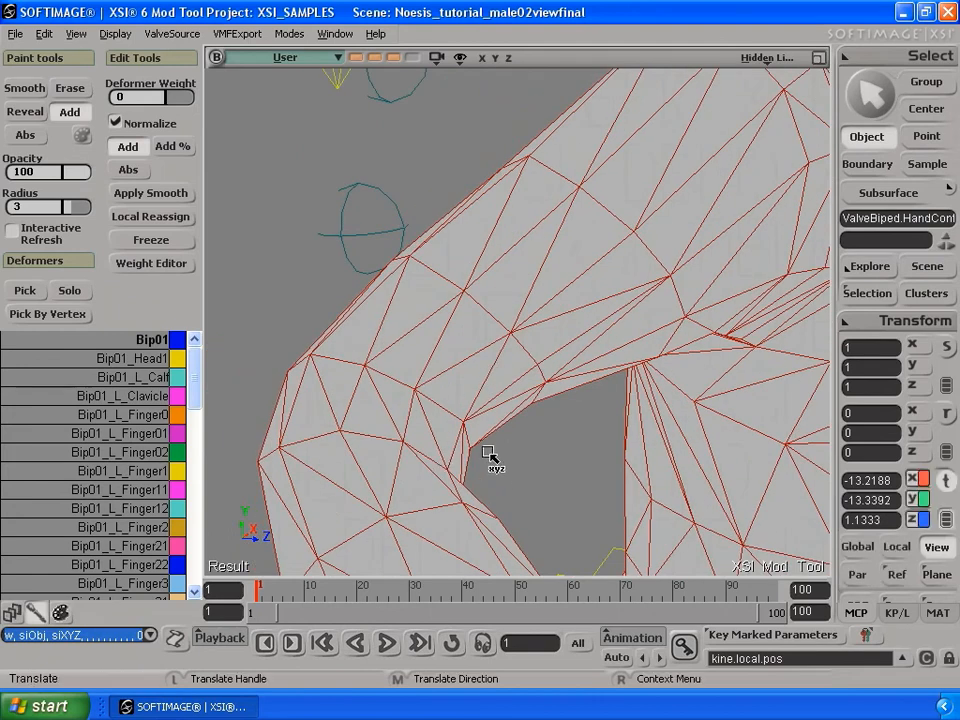
Select the body mesh and examine the weight colours and deformation around the bent right elbow and shoulder.
{"action": "key", "text": "space"}
{"action": "left_click", "coordinate": [485, 388]}
{"action": "right_click_drag", "start_coordinate": [494, 431], "coordinate": [462, 428]}
{"action": "middle_click_drag", "start_coordinate": [389, 419], "coordinate": [391, 390]}
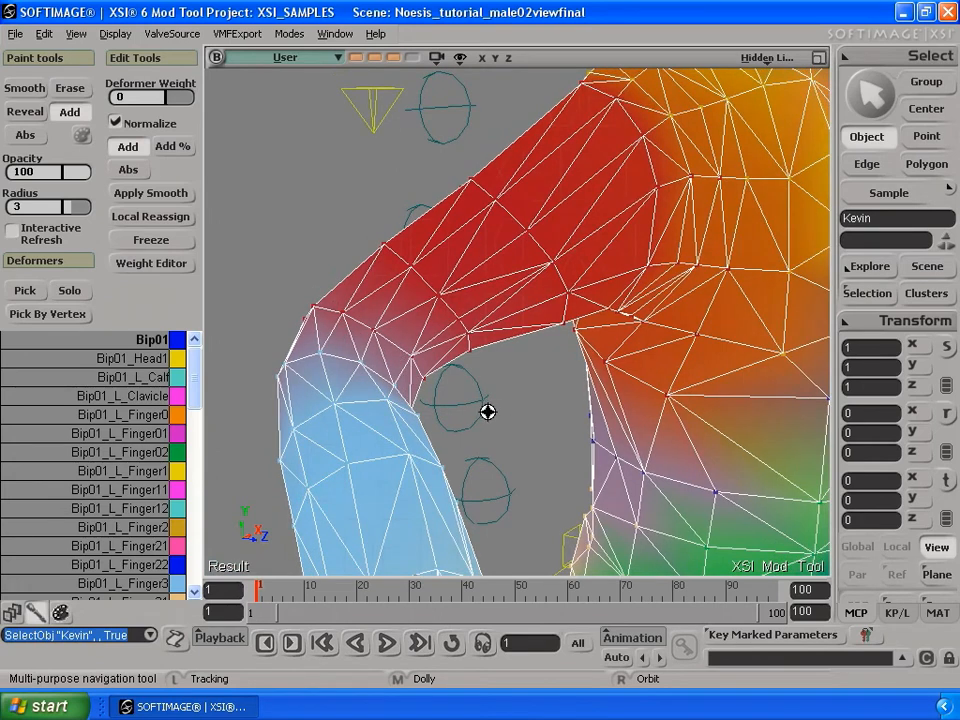
{"action": "middle_click_drag", "start_coordinate": [521, 407], "coordinate": [522, 286]}
{"action": "right_click_drag", "start_coordinate": [522, 286], "coordinate": [492, 333]}
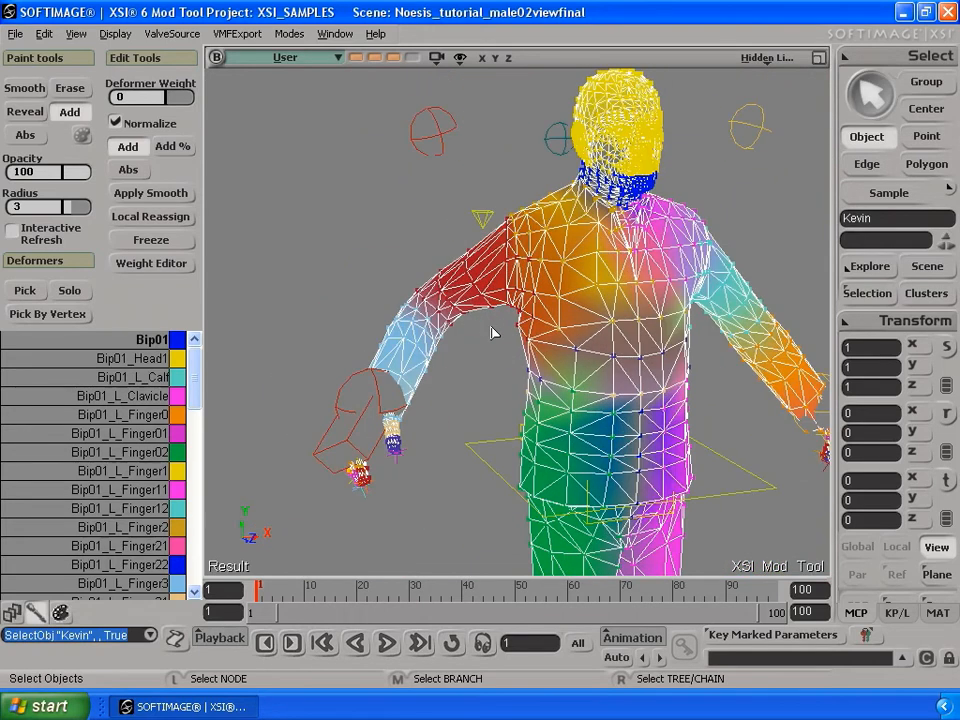
Undo the mesh selection and the right hand control's move, and view the character from the front.
{"action": "key", "text": "ctrl+z"}
{"action": "key", "text": "ctrl+z"}
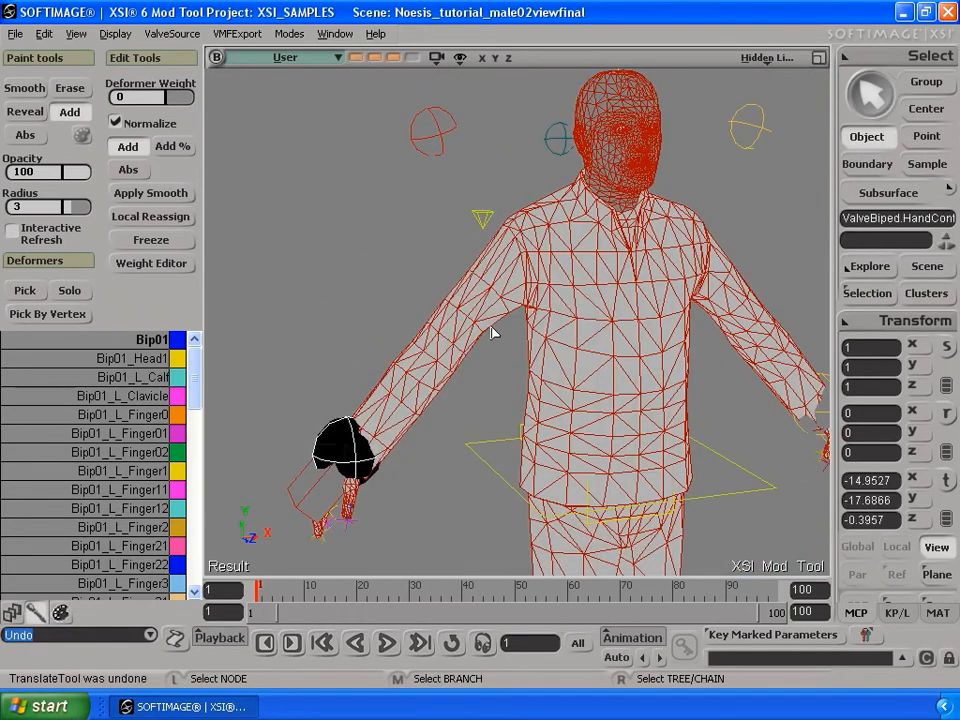
{"action": "key", "text": "s"}
{"action": "middle_click_drag", "start_coordinate": [492, 333], "coordinate": [488, 250]}
{"action": "right_click_drag", "start_coordinate": [488, 250], "coordinate": [480, 268]}
{"action": "left_click_drag", "start_coordinate": [507, 277], "coordinate": [480, 279]}
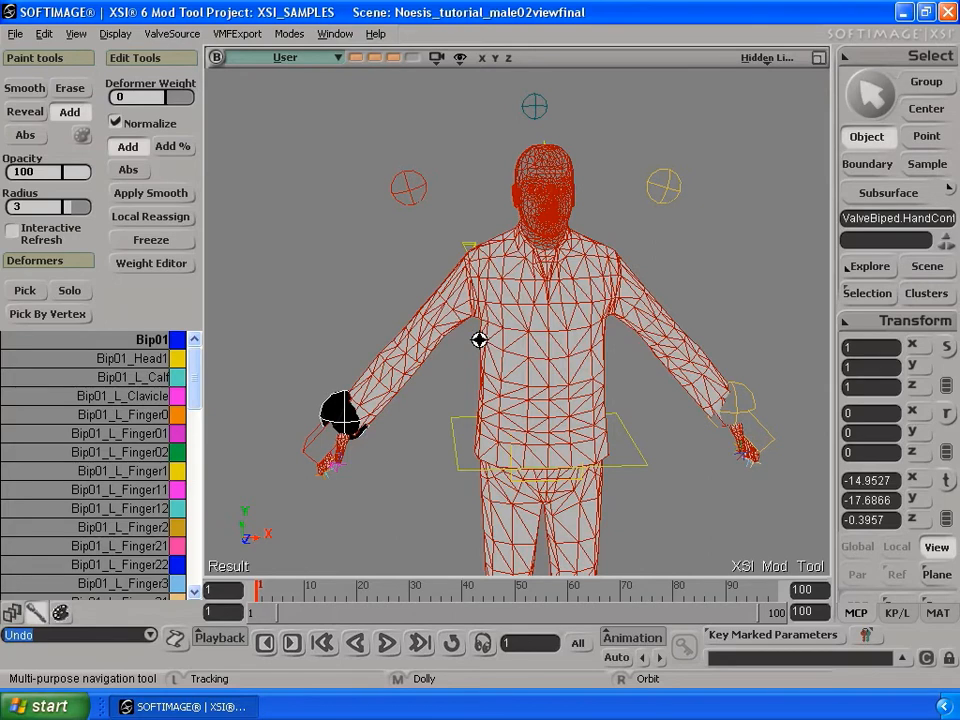
{"action": "left_click_drag", "start_coordinate": [479, 340], "coordinate": [446, 320]}
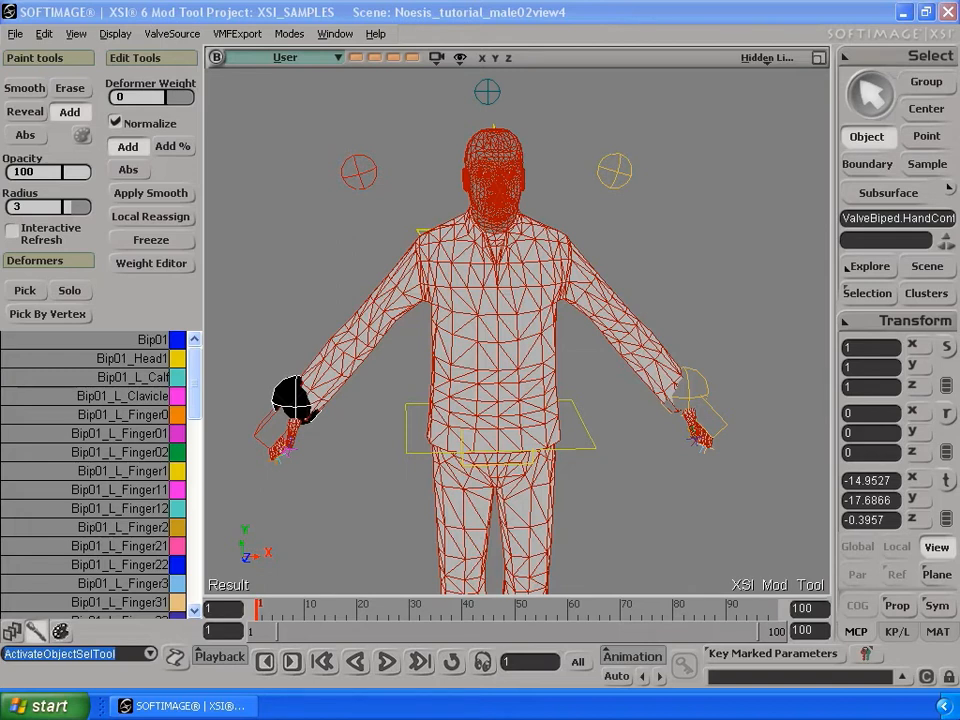
Return from the weight paint tools to the Animate commands, deselect everything and show the character in textured display.
{"action": "left_click", "coordinate": [13, 632]}
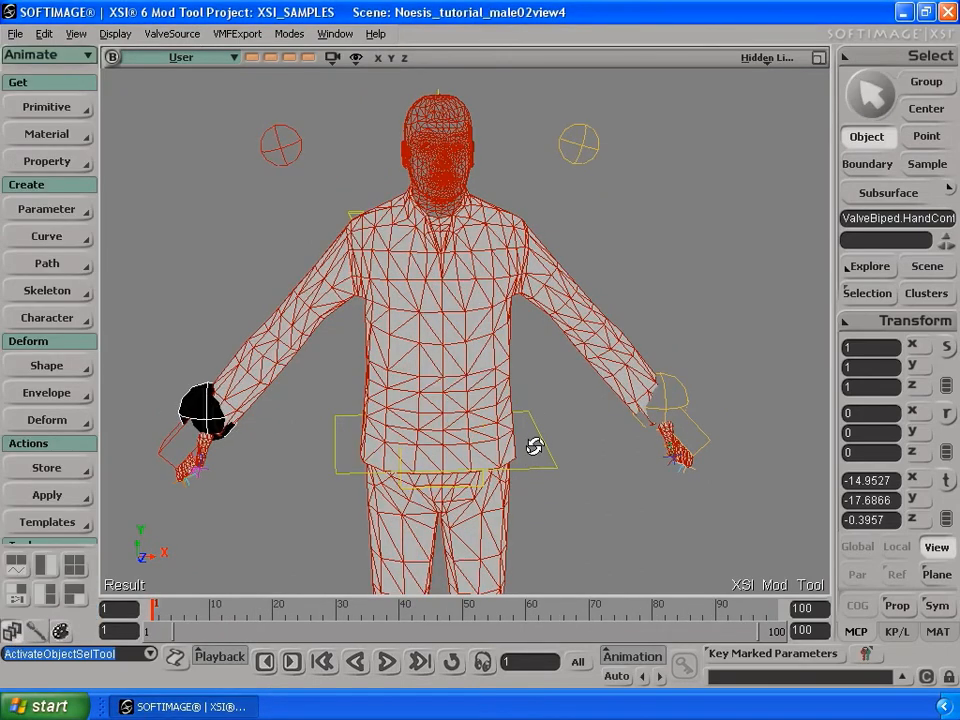
{"action": "left_click", "coordinate": [632, 259]}
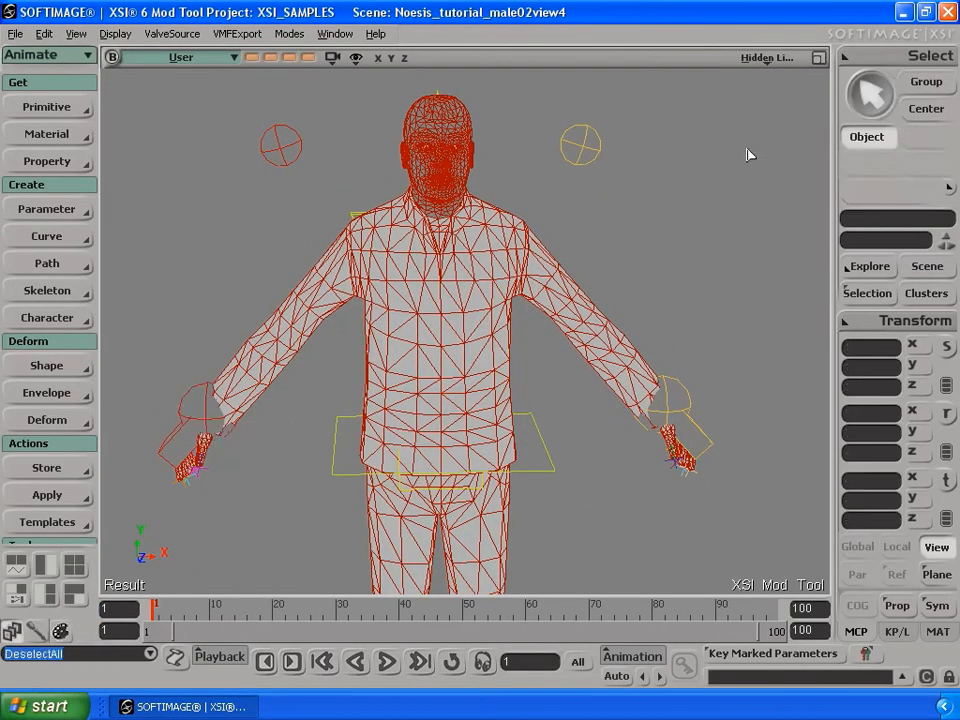
{"action": "left_click", "coordinate": [767, 58]}
{"action": "left_click", "coordinate": [731, 366]}
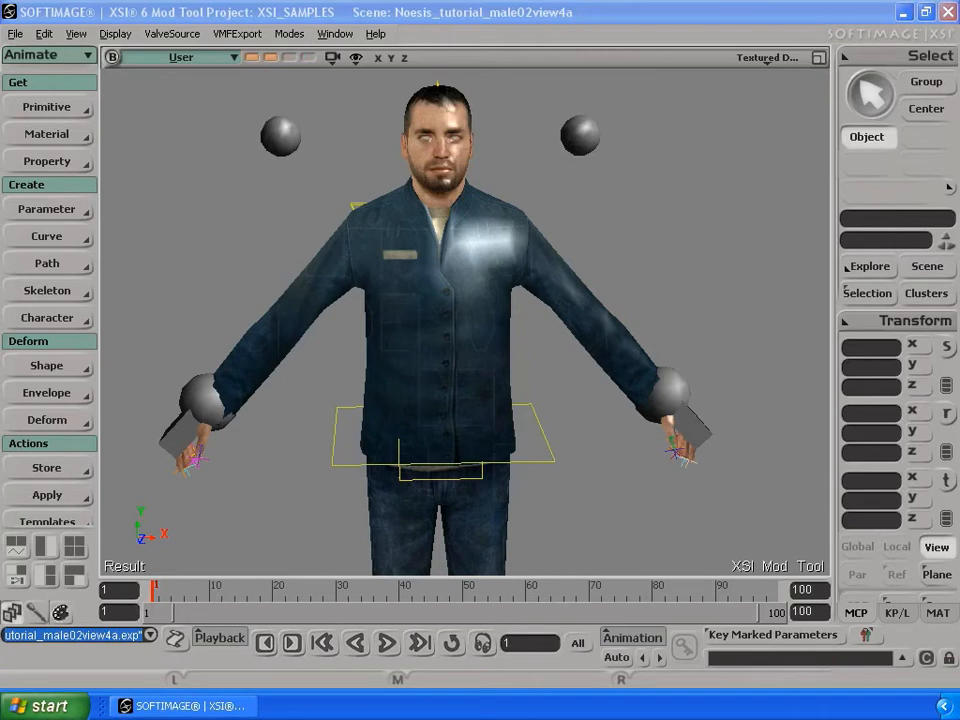
Start a second XSI session from the desktop and close its Netview window.
{"action": "left_click", "coordinate": [903, 12]}
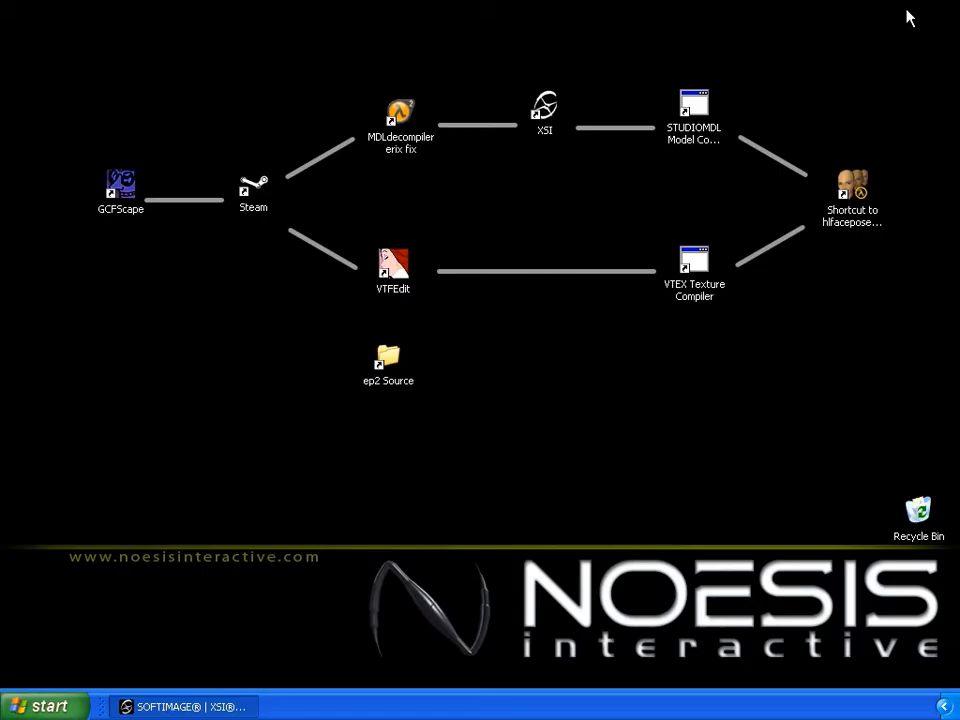
{"action": "double_click", "coordinate": [545, 112]}
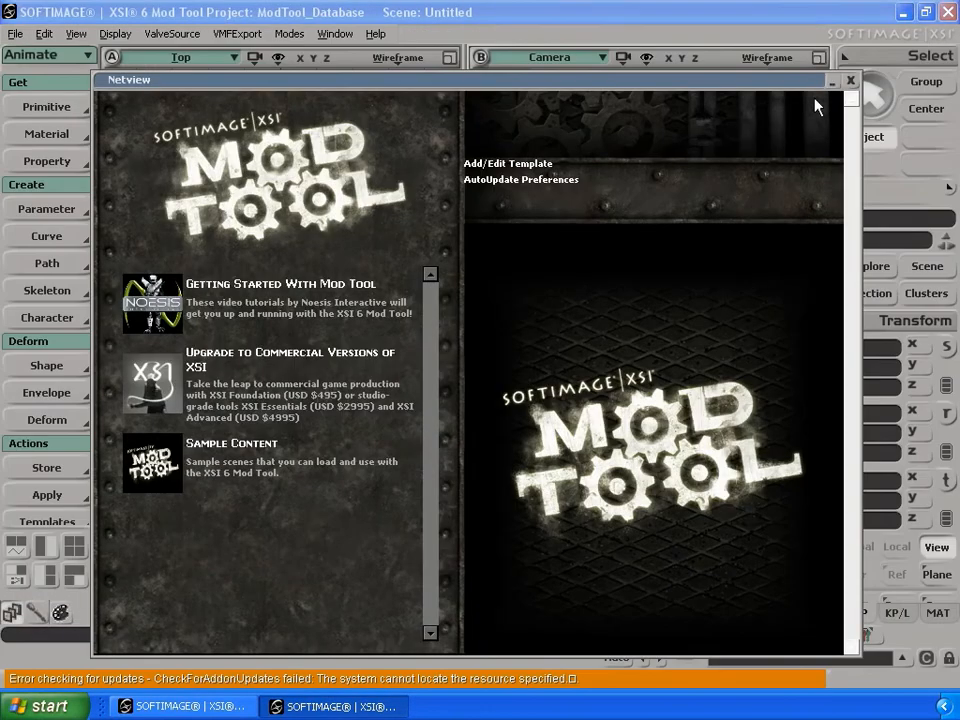
{"action": "left_click", "coordinate": [850, 80]}
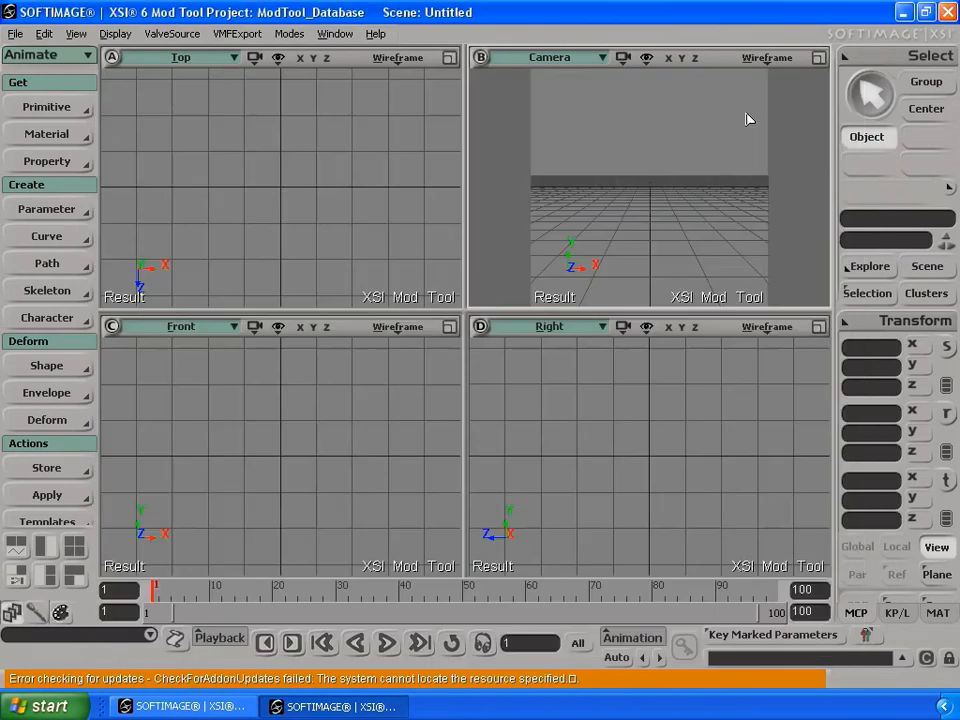
Open the XSI_scn_files folder inside hl2, modelsrc, humans_sdk of the sourcesdk_content directory.
{"action": "left_click", "coordinate": [904, 12]}
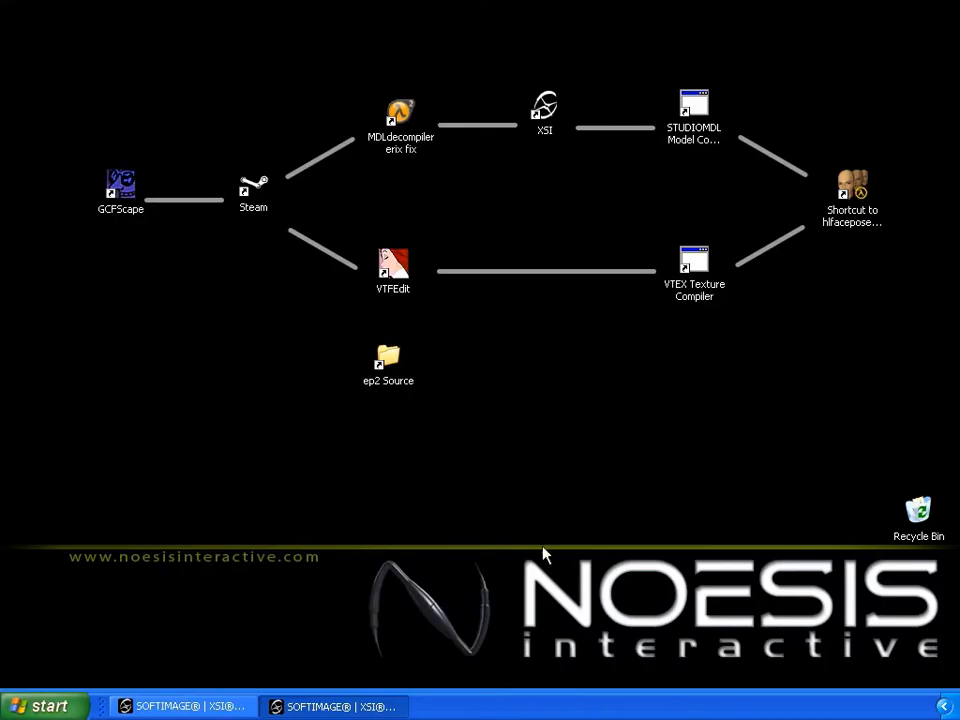
{"action": "double_click", "coordinate": [389, 364]}
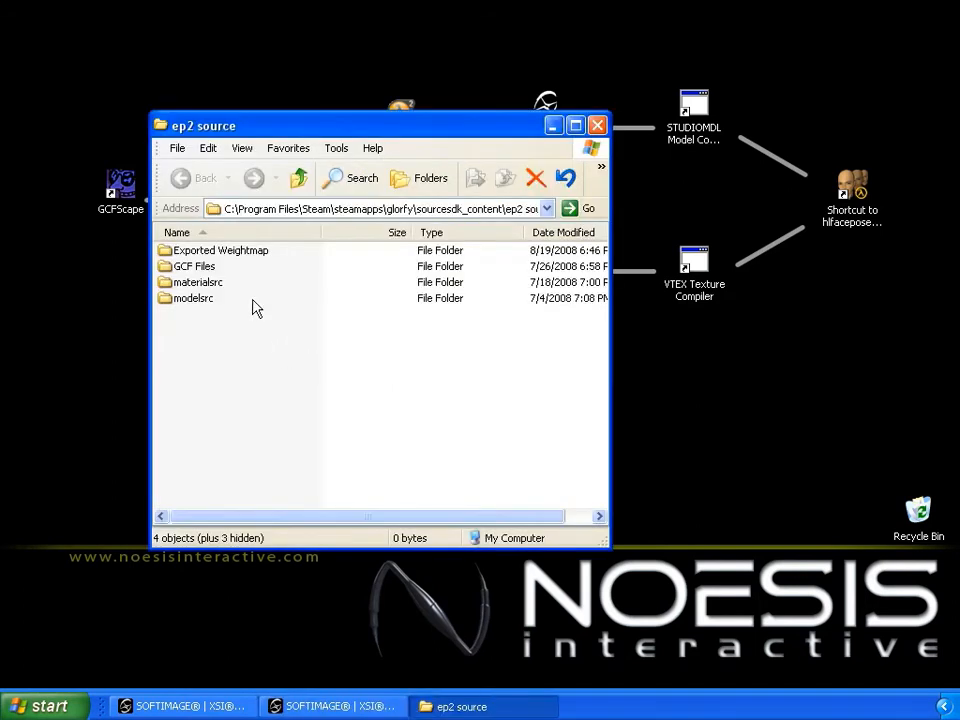
{"action": "left_click", "coordinate": [296, 183]}
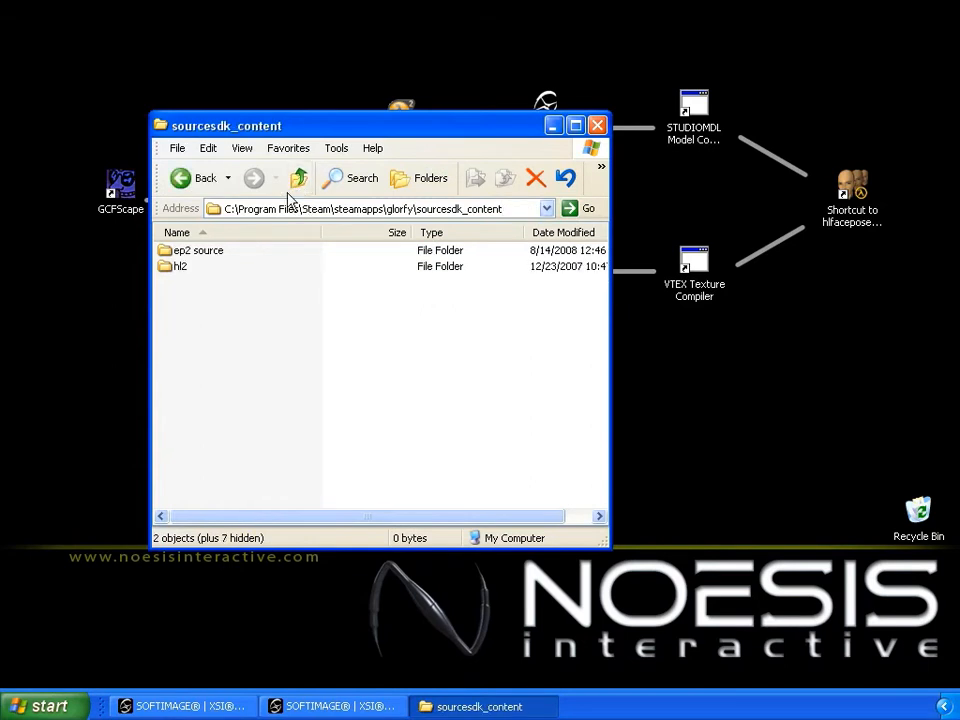
{"action": "double_click", "coordinate": [181, 268]}
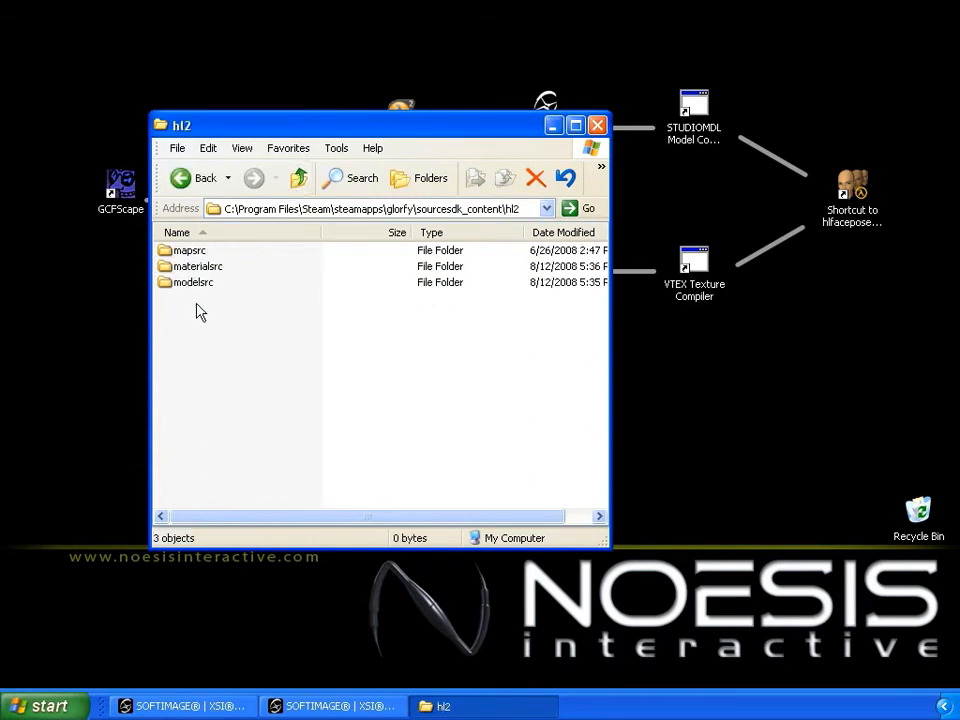
{"action": "double_click", "coordinate": [192, 284]}
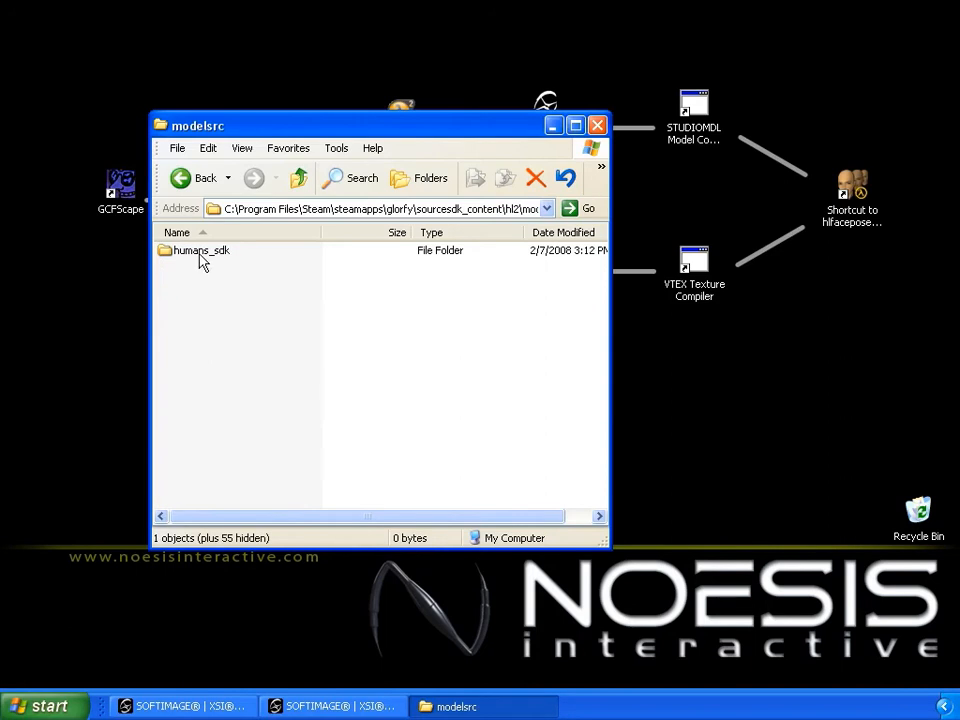
{"action": "double_click", "coordinate": [199, 255]}
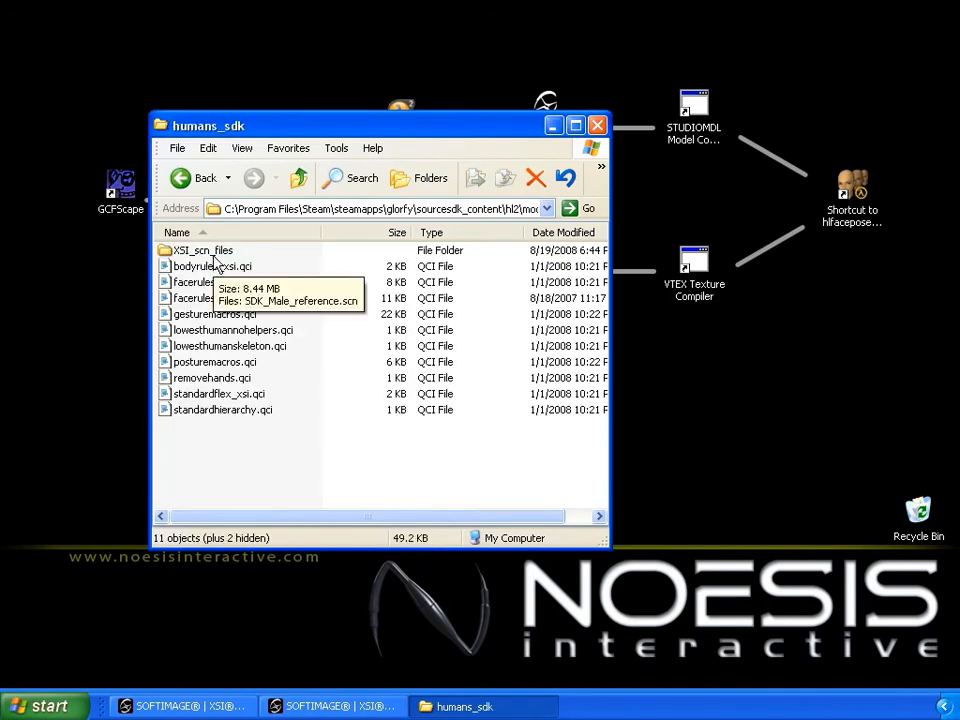
{"action": "double_click", "coordinate": [210, 251]}
Arrange the XSI_scn_files folder and the second XSI session in windows side by side.
{"action": "left_click_drag", "start_coordinate": [367, 126], "coordinate": [727, 189]}
{"action": "left_click", "coordinate": [380, 706]}
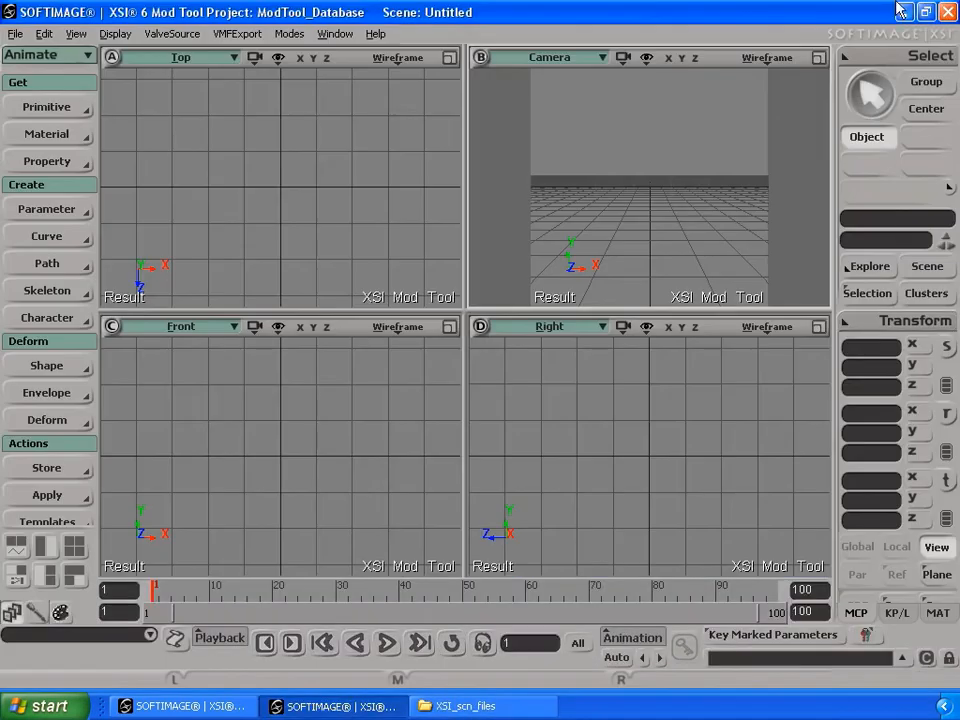
{"action": "left_click", "coordinate": [926, 12]}
{"action": "left_click_drag", "start_coordinate": [646, 96], "coordinate": [514, 146]}
{"action": "left_click", "coordinate": [739, 188]}
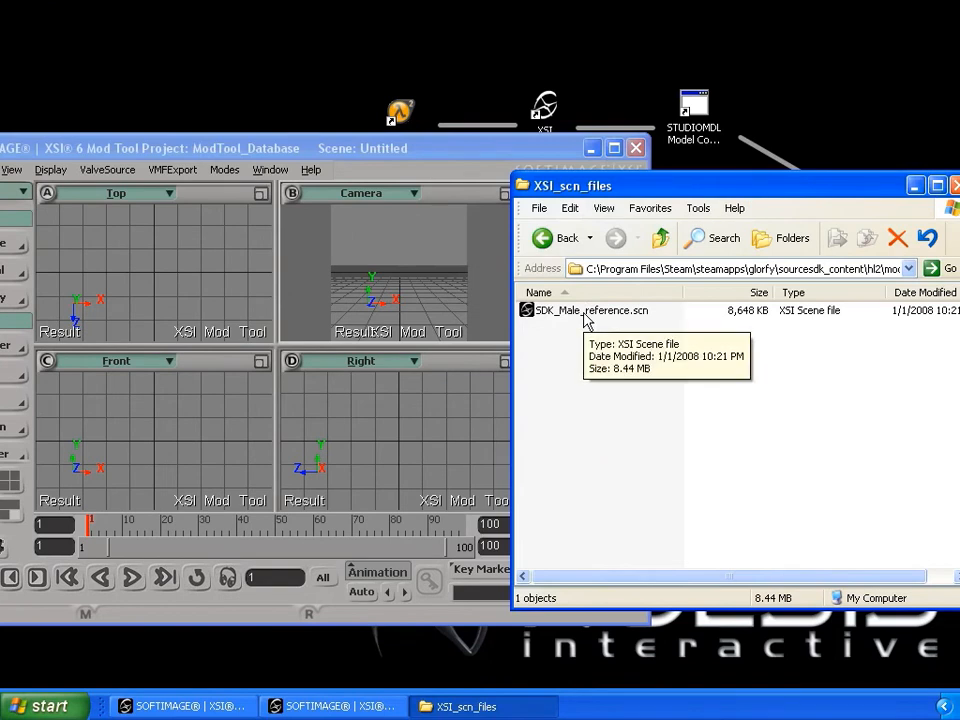
Load SDK_Male_reference.scn into the second XSI session without saving the untitled scene, and close the folder window.
{"action": "left_click_drag", "start_coordinate": [586, 318], "coordinate": [383, 278]}
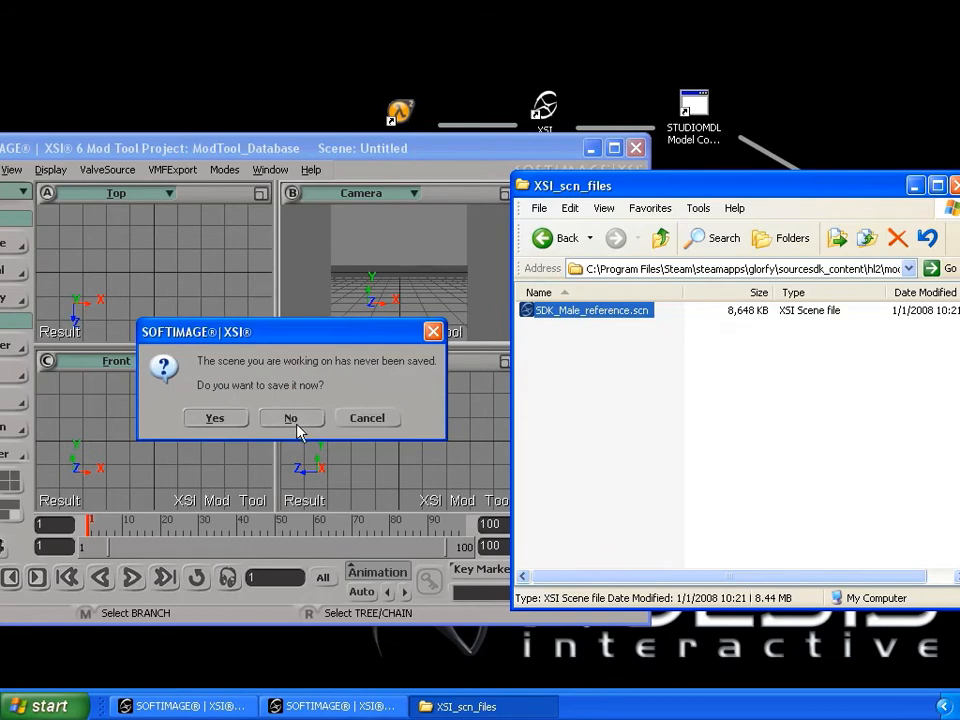
{"action": "left_click", "coordinate": [292, 419]}
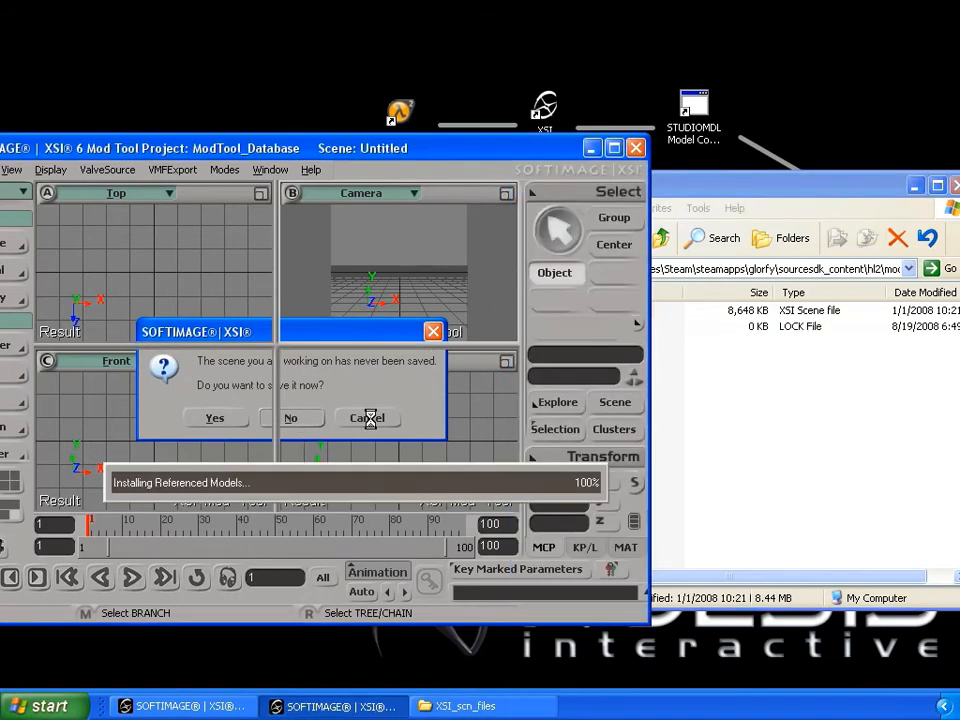
{"action": "left_click", "coordinate": [776, 257]}
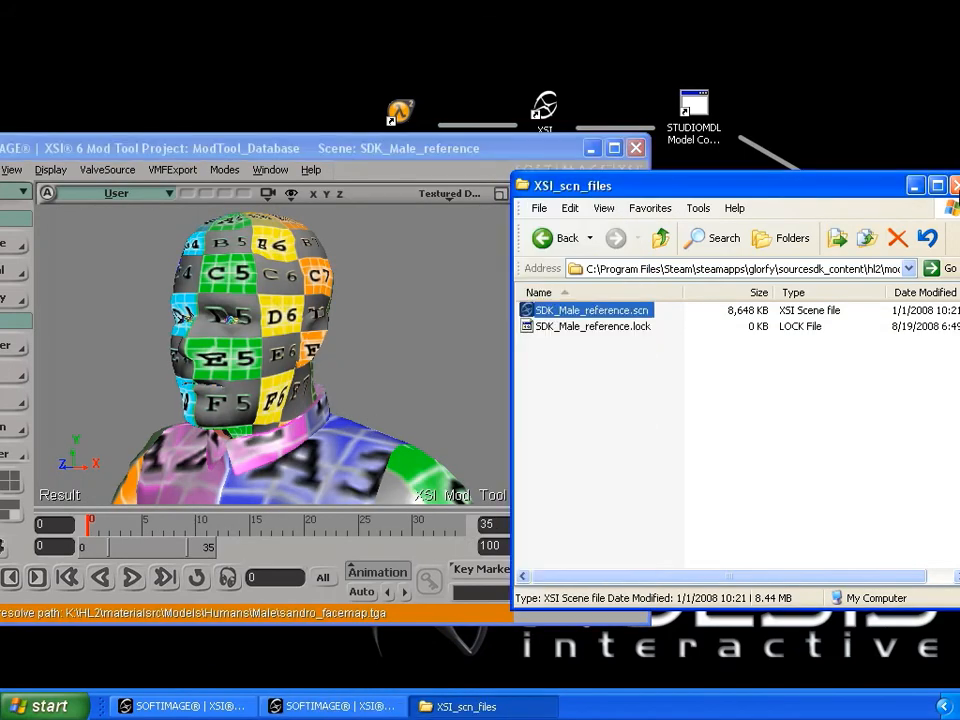
{"action": "left_click", "coordinate": [953, 186]}
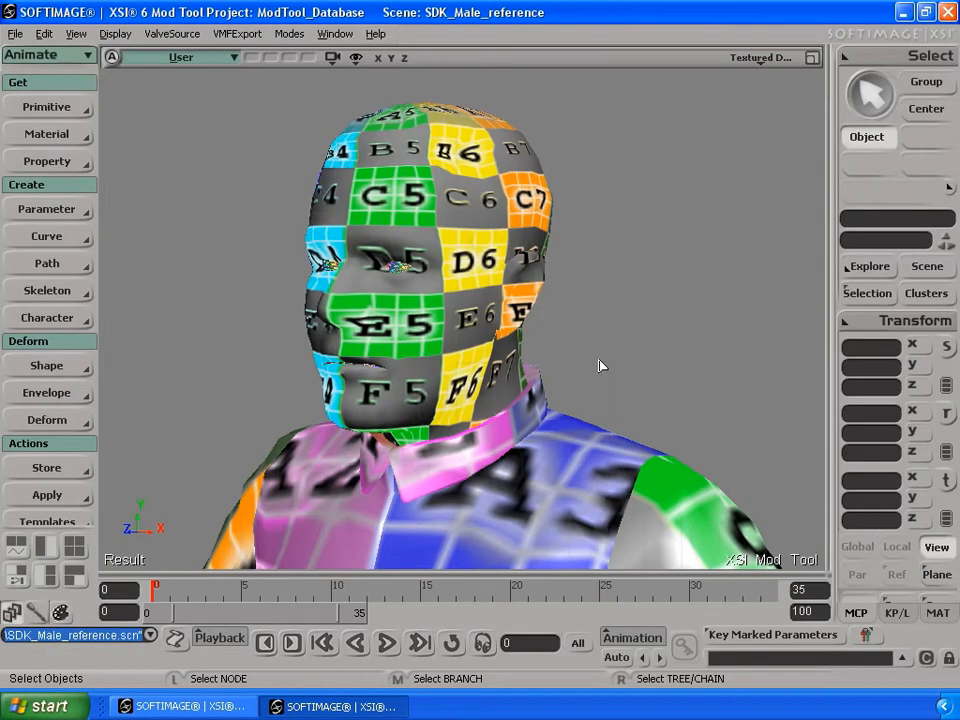
Show the SDK male model in shaded display and view its upper body from the front.
{"action": "right_click_drag", "start_coordinate": [602, 364], "coordinate": [640, 348]}
{"action": "left_click", "coordinate": [766, 60]}
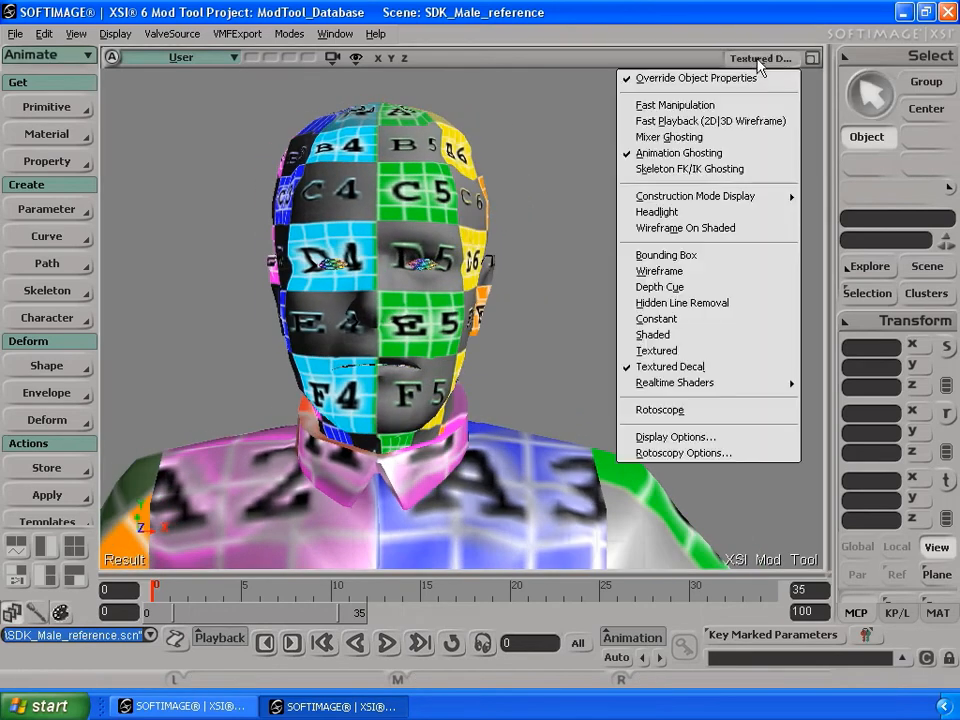
{"action": "left_click", "coordinate": [741, 335]}
{"action": "middle_click_drag", "start_coordinate": [440, 334], "coordinate": [397, 101]}
{"action": "middle_click_drag", "start_coordinate": [442, 435], "coordinate": [424, 300]}
{"action": "left_click_drag", "start_coordinate": [438, 425], "coordinate": [486, 375]}
{"action": "middle_click_drag", "start_coordinate": [484, 368], "coordinate": [456, 308]}
{"action": "left_click_drag", "start_coordinate": [490, 340], "coordinate": [439, 343]}
{"action": "middle_click_drag", "start_coordinate": [456, 352], "coordinate": [454, 302]}
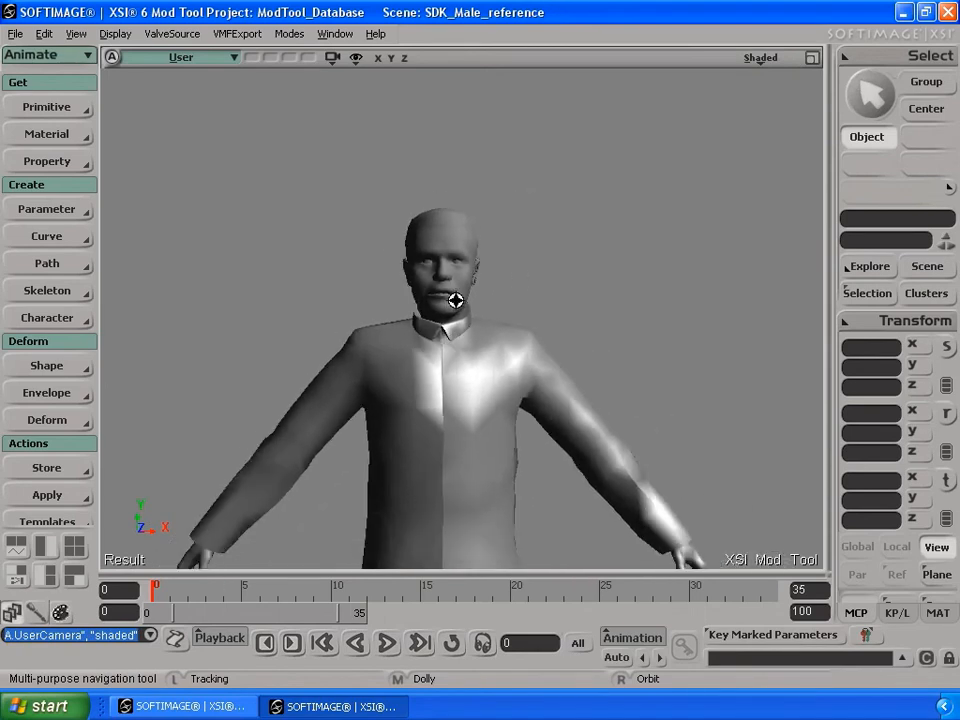
Select the SDK male's body mesh and unhide all objects in the scene.
{"action": "left_click", "coordinate": [491, 401]}
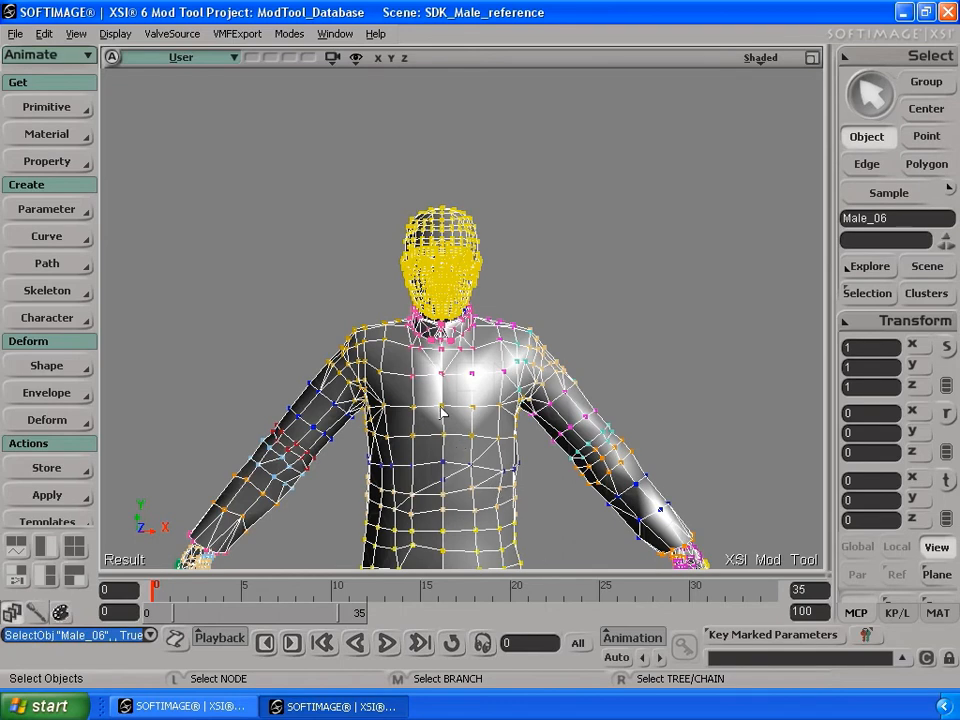
{"action": "left_click", "coordinate": [115, 35]}
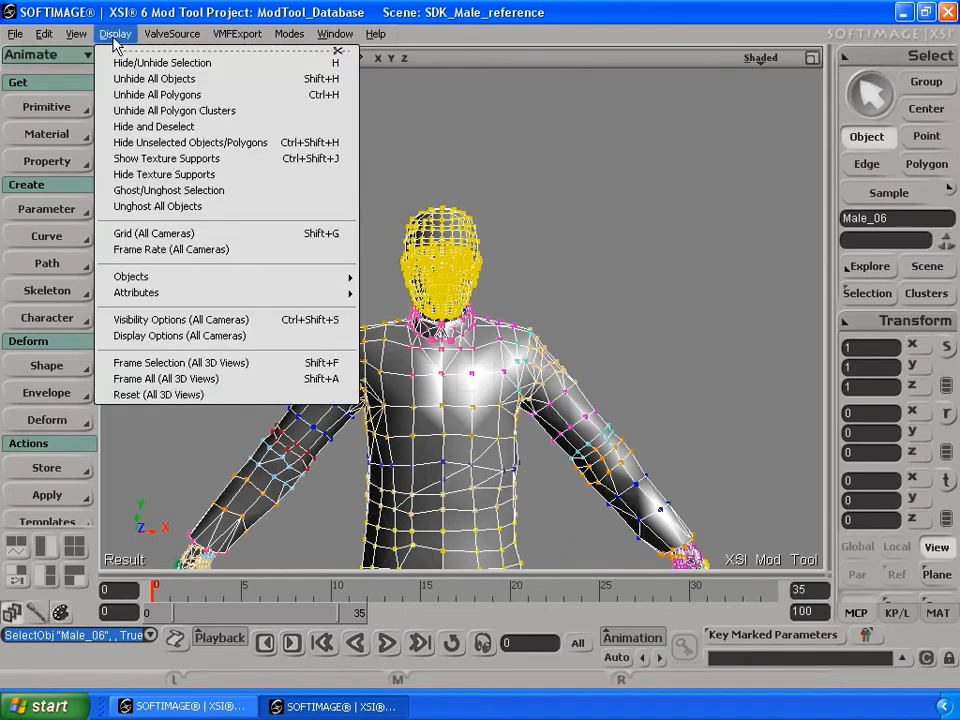
{"action": "left_click", "coordinate": [121, 79]}
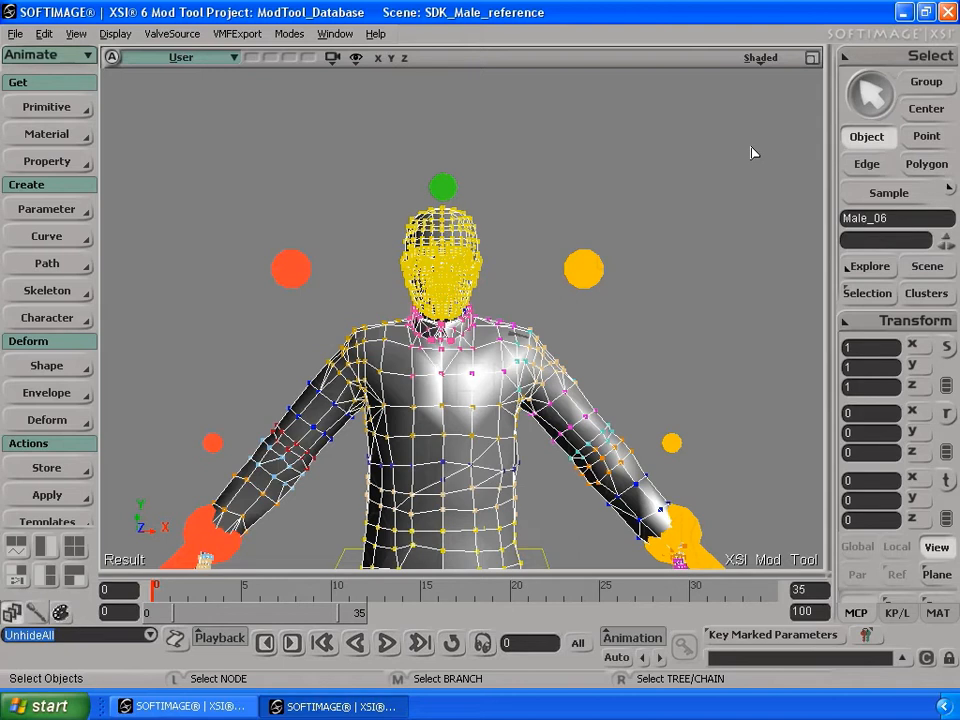
Switch the SDK male to wireframe display and examine the right pectoral and right trapezius helper bones.
{"action": "left_click", "coordinate": [761, 59]}
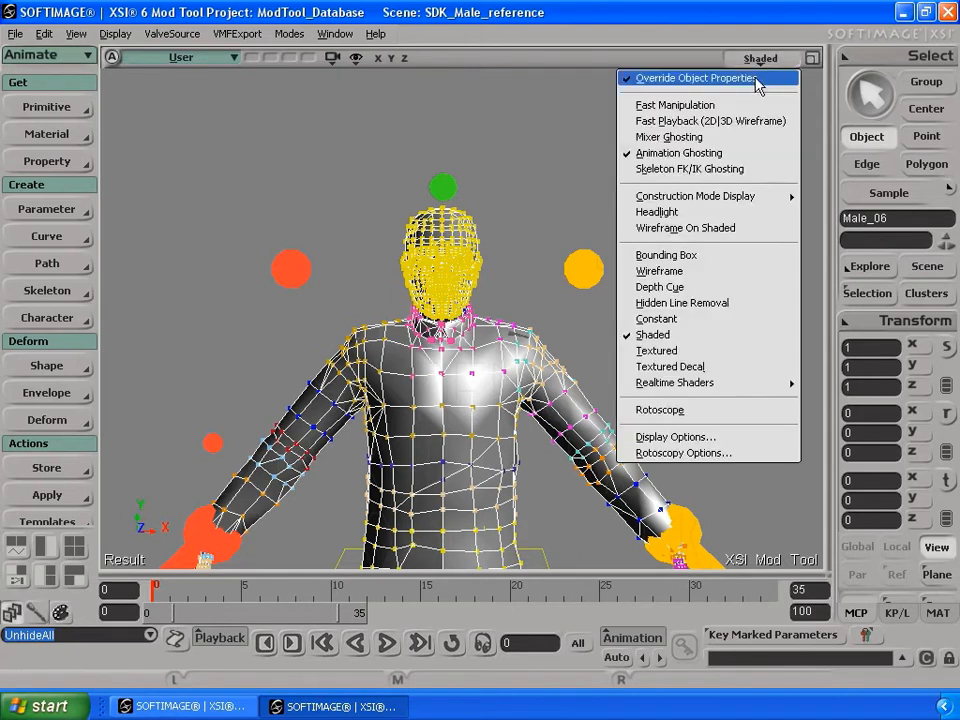
{"action": "left_click", "coordinate": [723, 268]}
{"action": "key", "text": "s"}
{"action": "left_click_drag", "start_coordinate": [469, 339], "coordinate": [503, 216]}
{"action": "middle_click_drag", "start_coordinate": [497, 240], "coordinate": [476, 465]}
{"action": "left_click_drag", "start_coordinate": [478, 349], "coordinate": [470, 387]}
{"action": "key", "text": "space"}
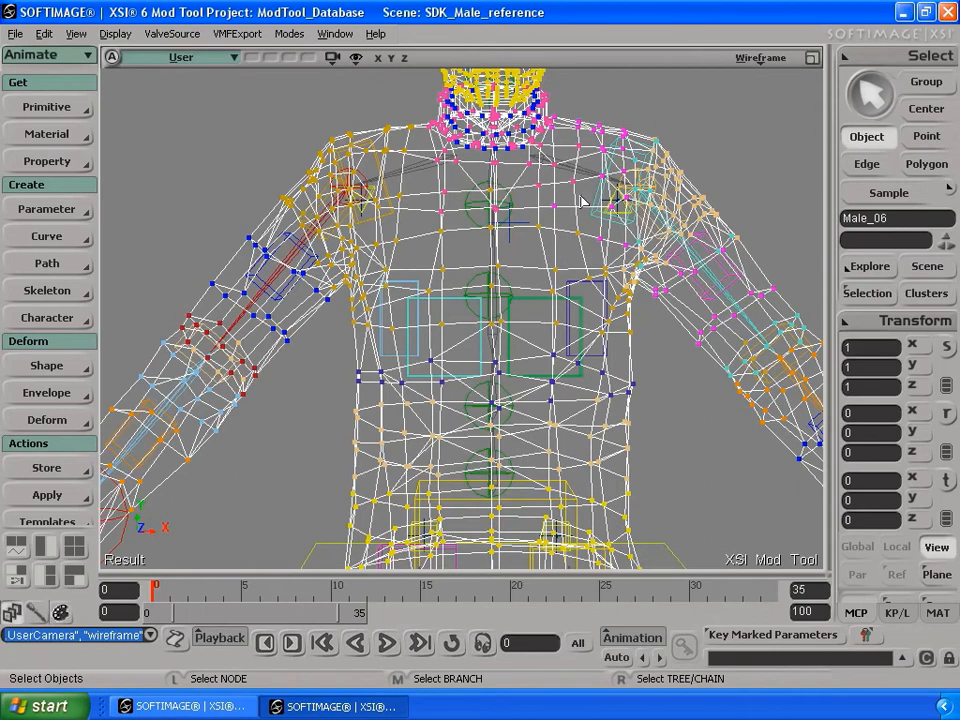
{"action": "left_click", "coordinate": [458, 317]}
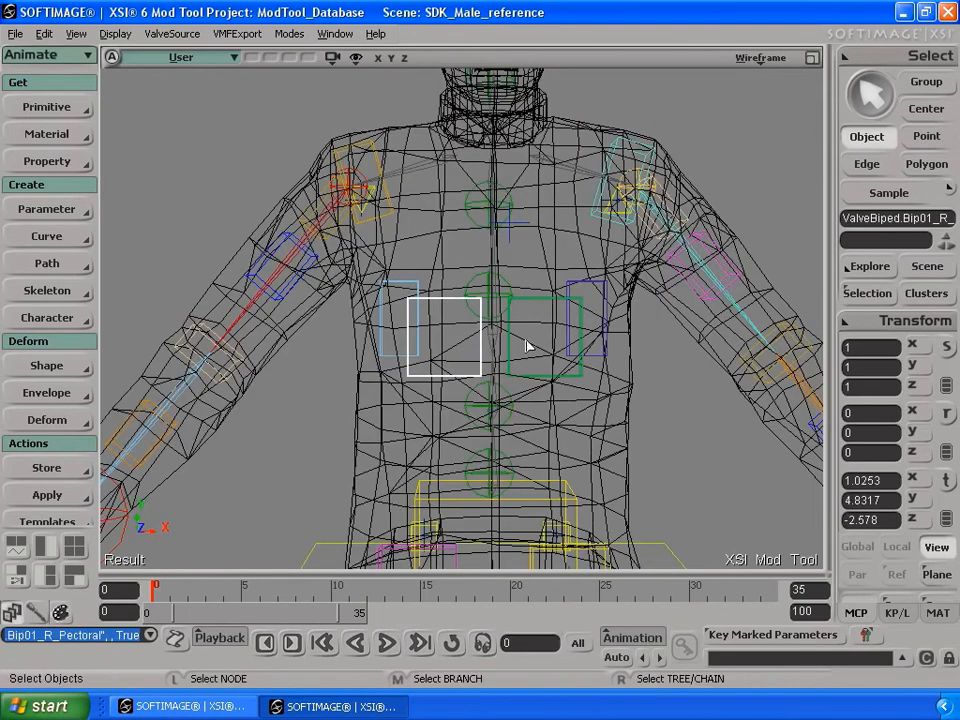
{"action": "left_click", "coordinate": [372, 148]}
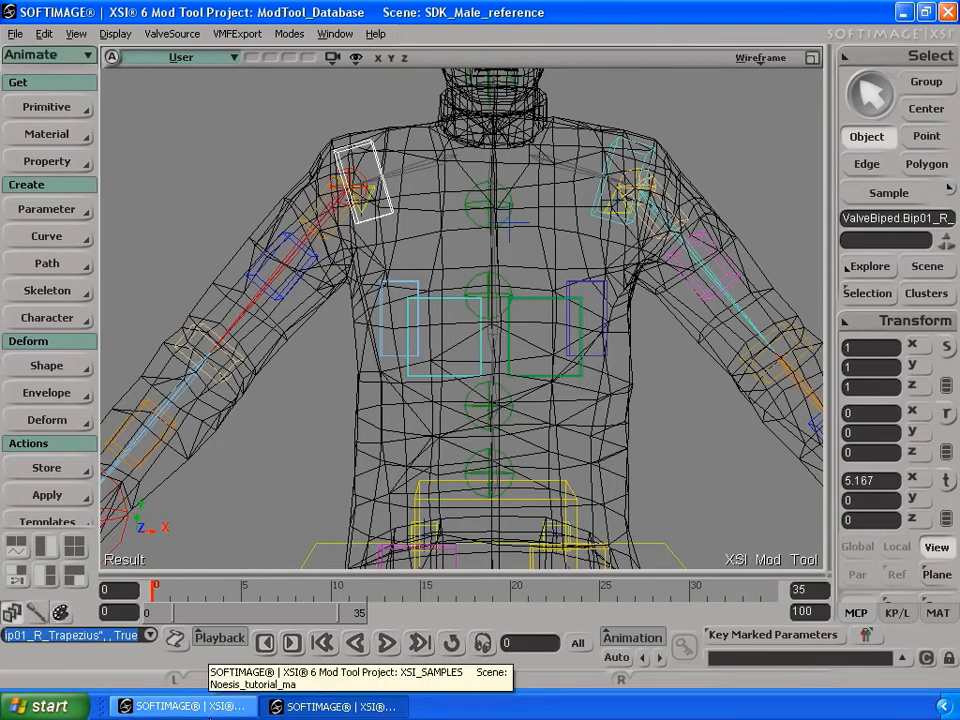
Switch to the Noesis_tutorial_male02view4a session and show its character's skeleton in wireframe display for comparison.
{"action": "left_click", "coordinate": [335, 706]}
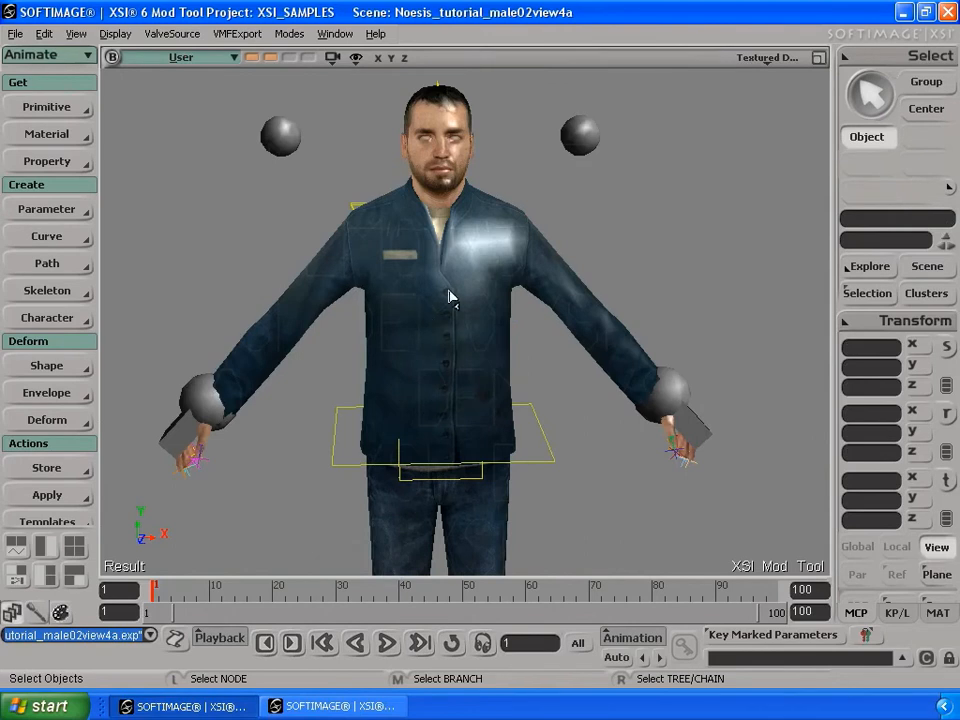
{"action": "left_click", "coordinate": [757, 59]}
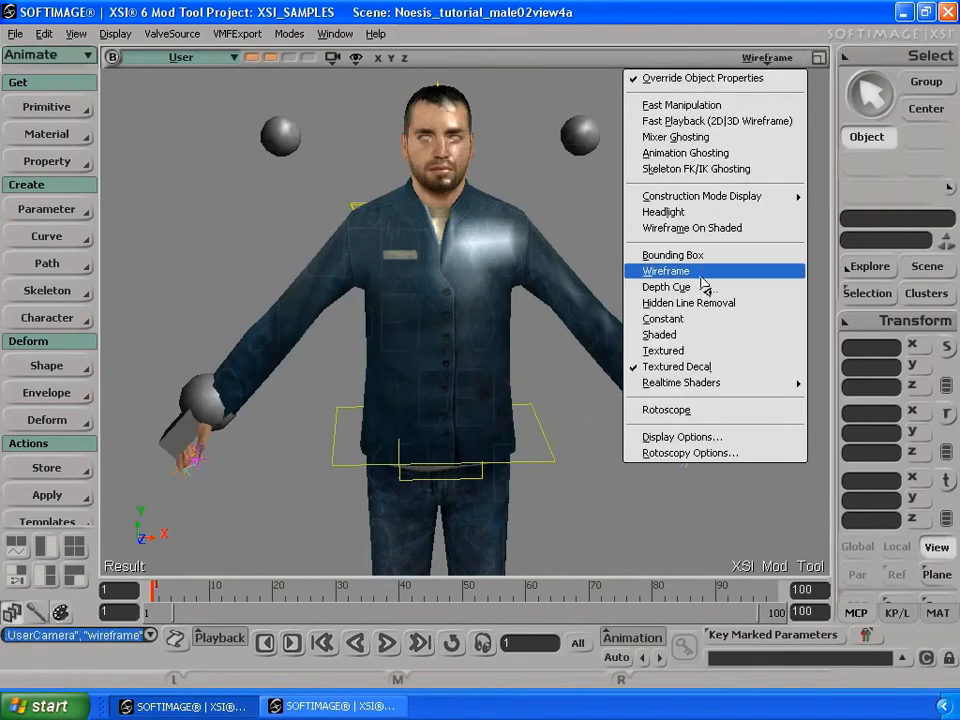
{"action": "left_click", "coordinate": [699, 272]}
{"action": "key", "text": "s"}
{"action": "middle_click_drag", "start_coordinate": [431, 261], "coordinate": [446, 319]}
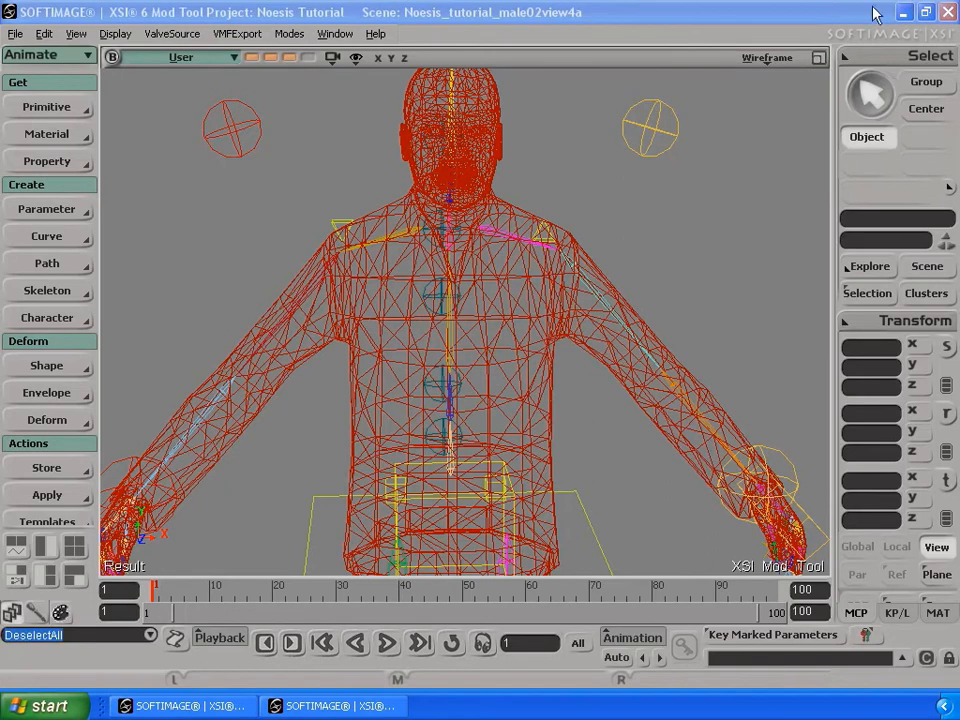
Minimize both XSI sessions and check the location of the Exported Weightmap folder in ep2 source.
{"action": "left_click", "coordinate": [903, 13]}
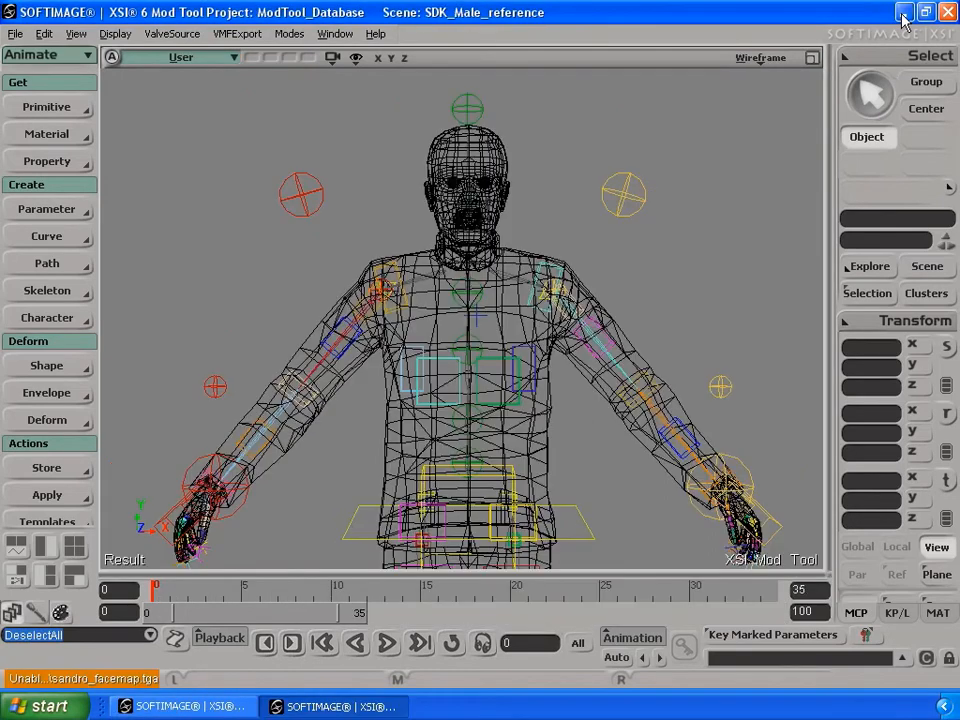
{"action": "left_click", "coordinate": [903, 13]}
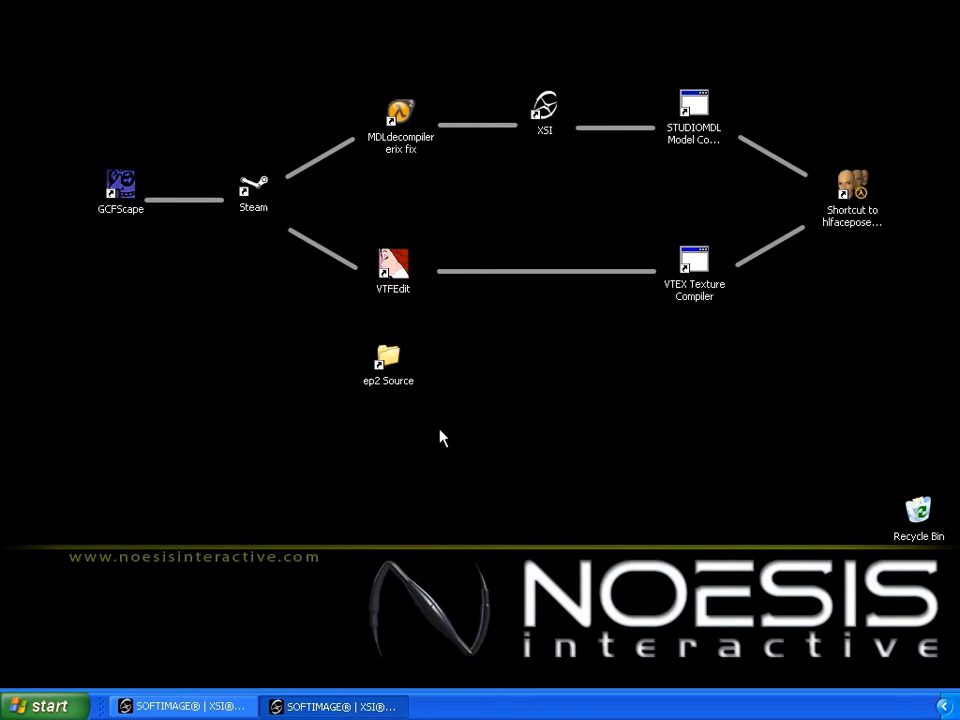
{"action": "double_click", "coordinate": [389, 360]}
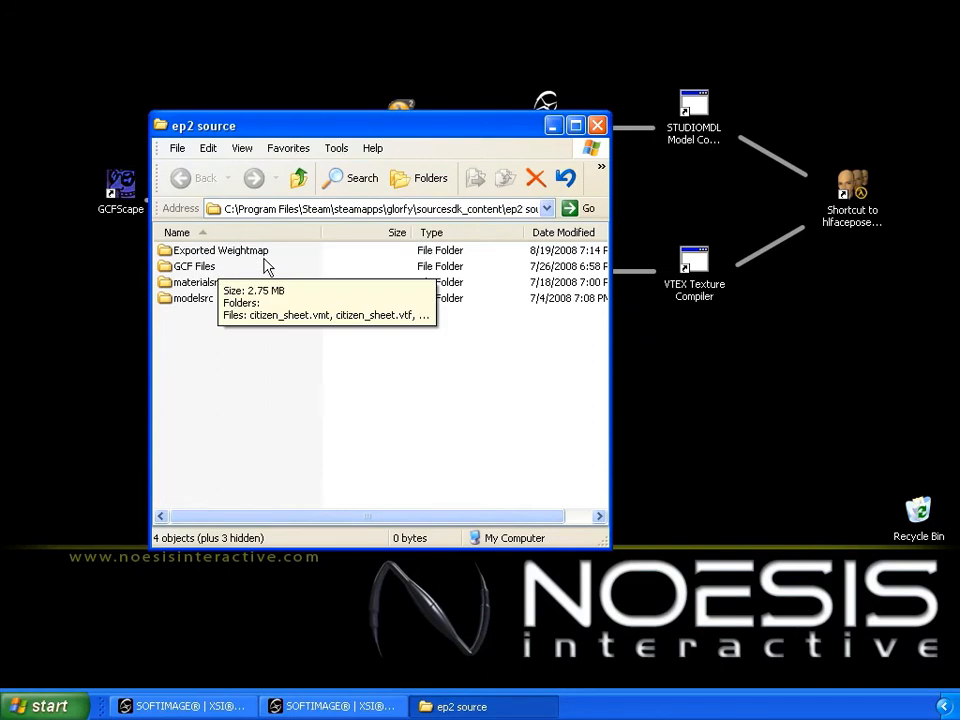
{"action": "left_click", "coordinate": [325, 211]}
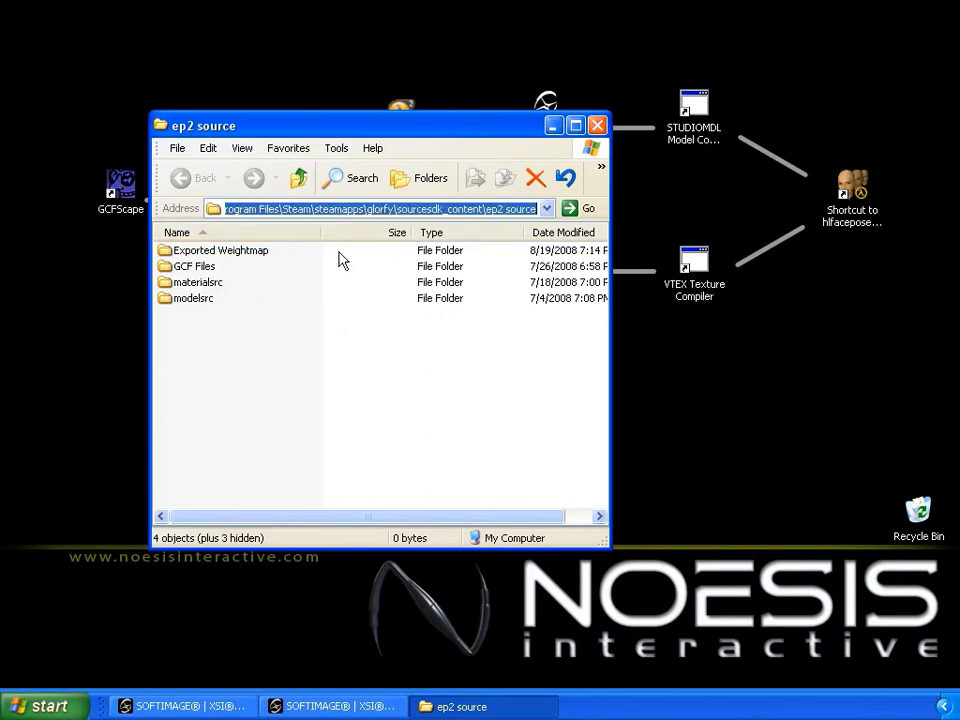
{"action": "left_click", "coordinate": [553, 125]}
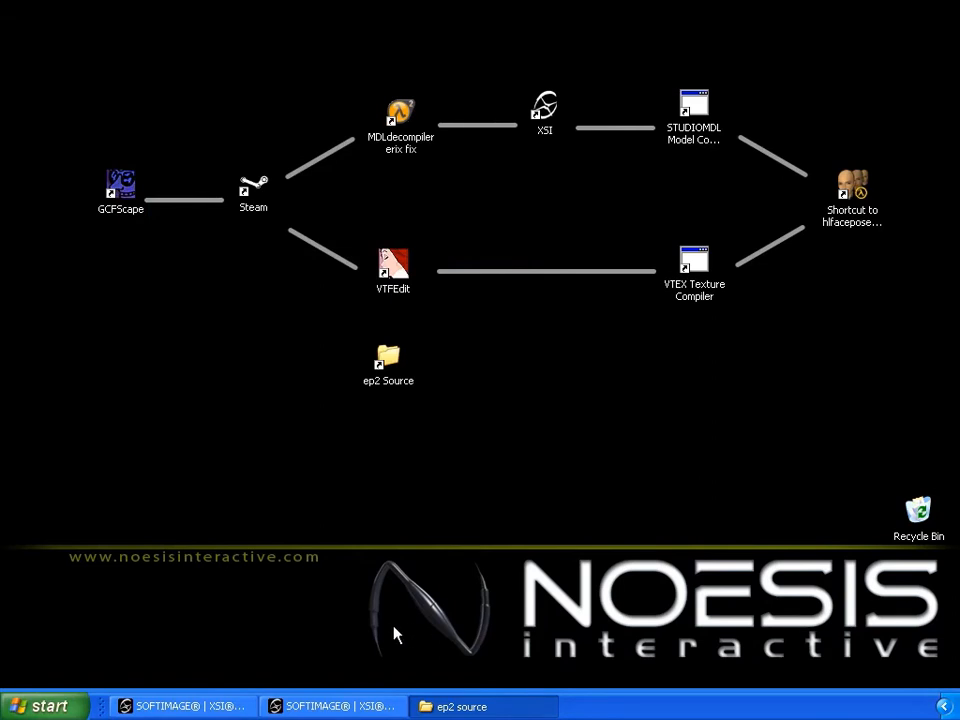
Switch to the SDK_Male_reference session and export the body mesh's weight map as sdkmale, with full names, to the Exported Weightmap folder.
{"action": "left_click", "coordinate": [368, 710]}
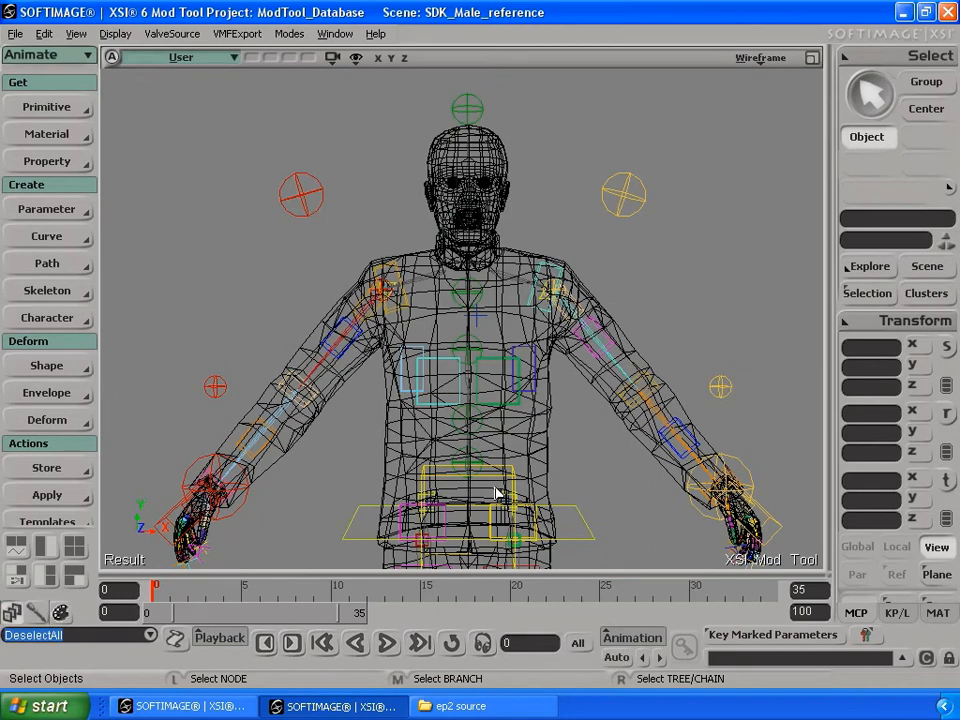
{"action": "left_click", "coordinate": [522, 261]}
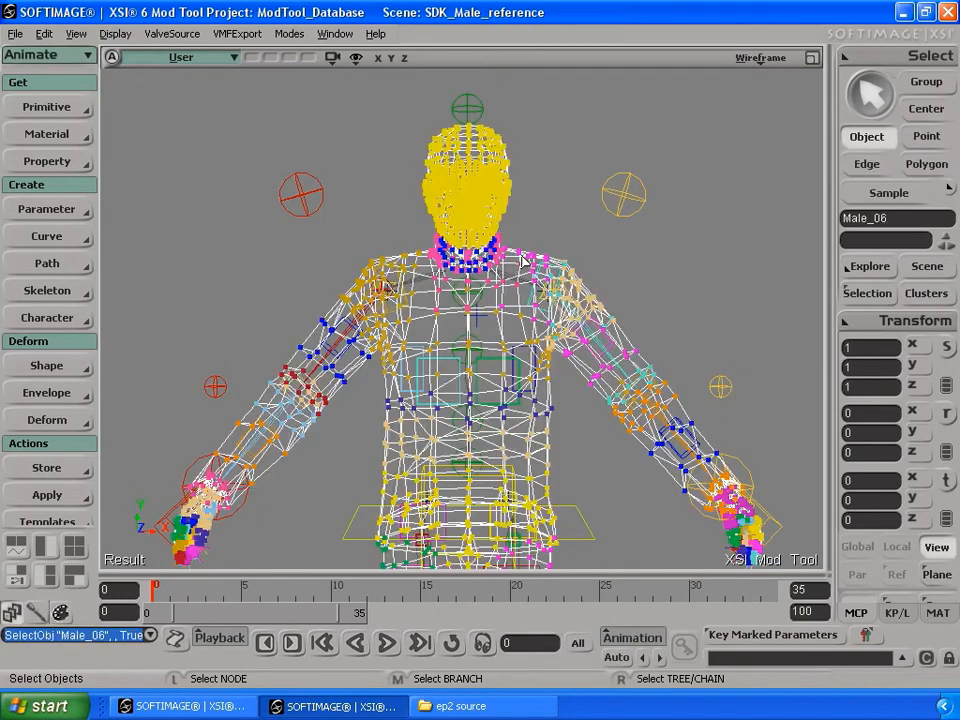
{"action": "left_click", "coordinate": [168, 36]}
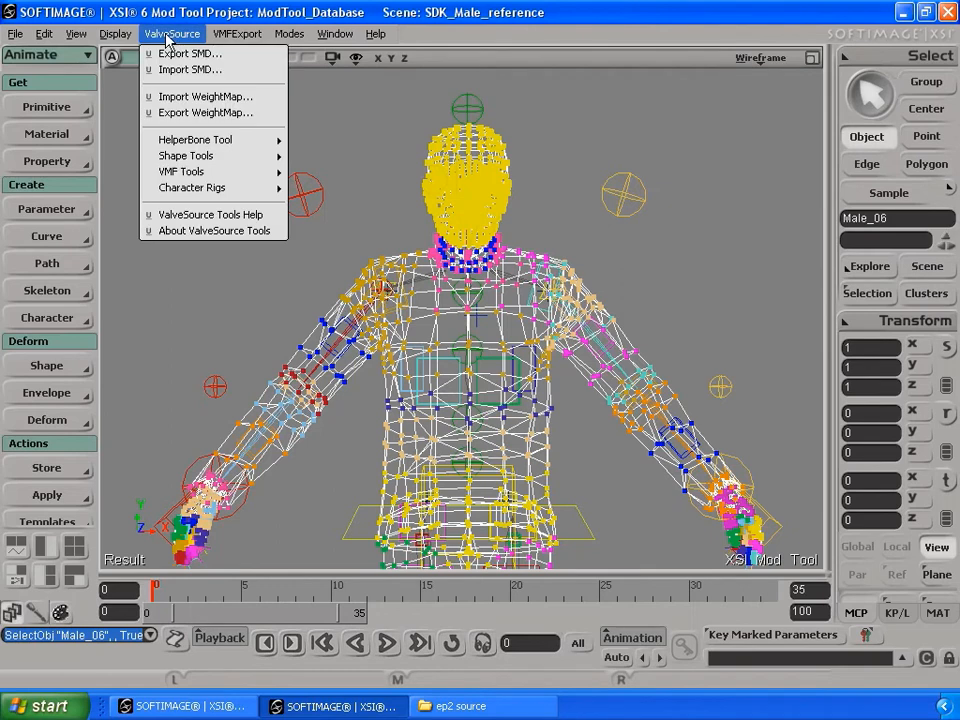
{"action": "left_click", "coordinate": [205, 113]}
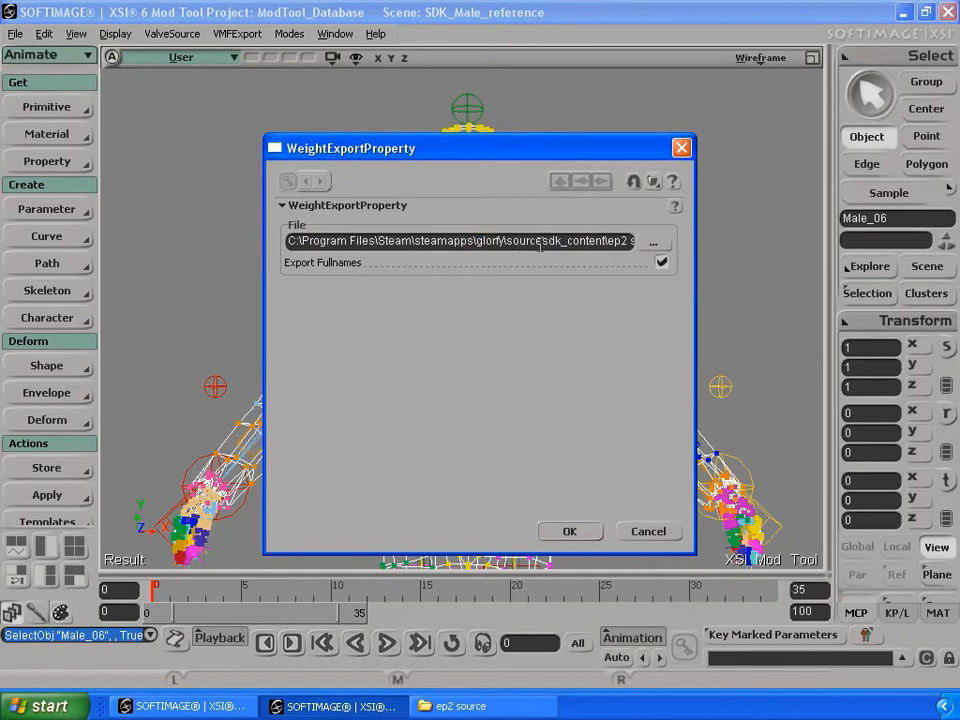
{"action": "left_click", "coordinate": [655, 245]}
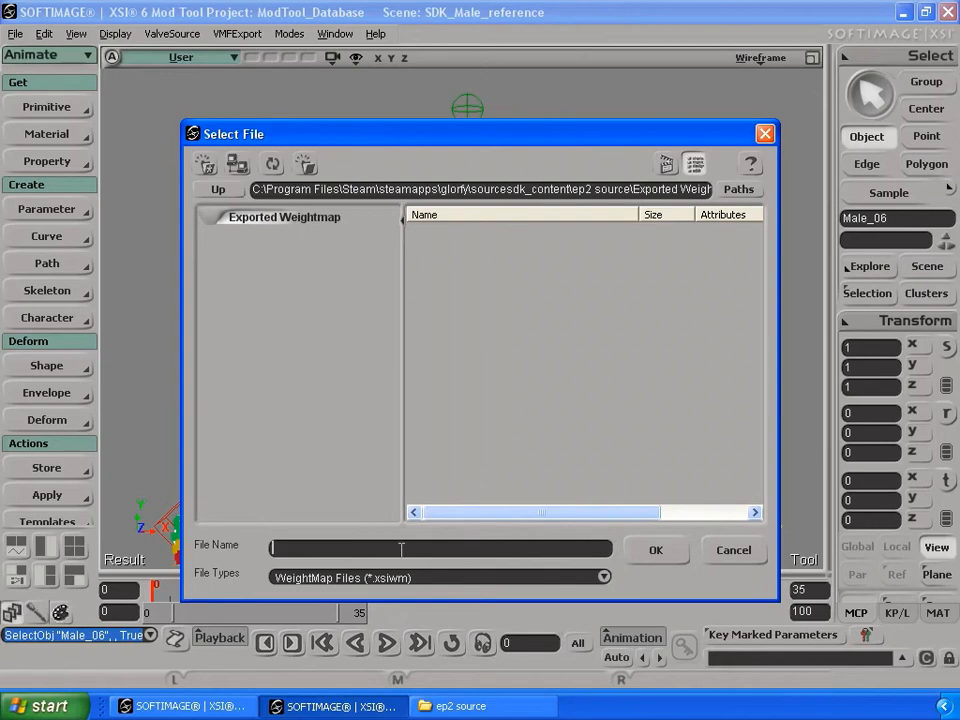
{"action": "type", "text": "sdkmale"}
{"action": "left_click", "coordinate": [656, 553]}
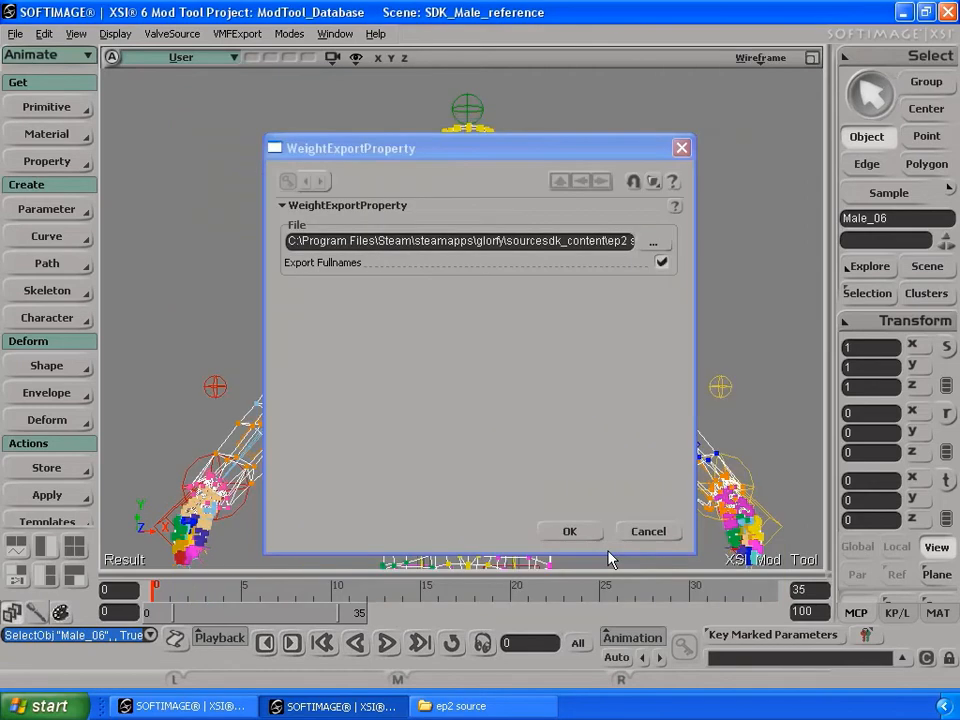
{"action": "left_click", "coordinate": [583, 535]}
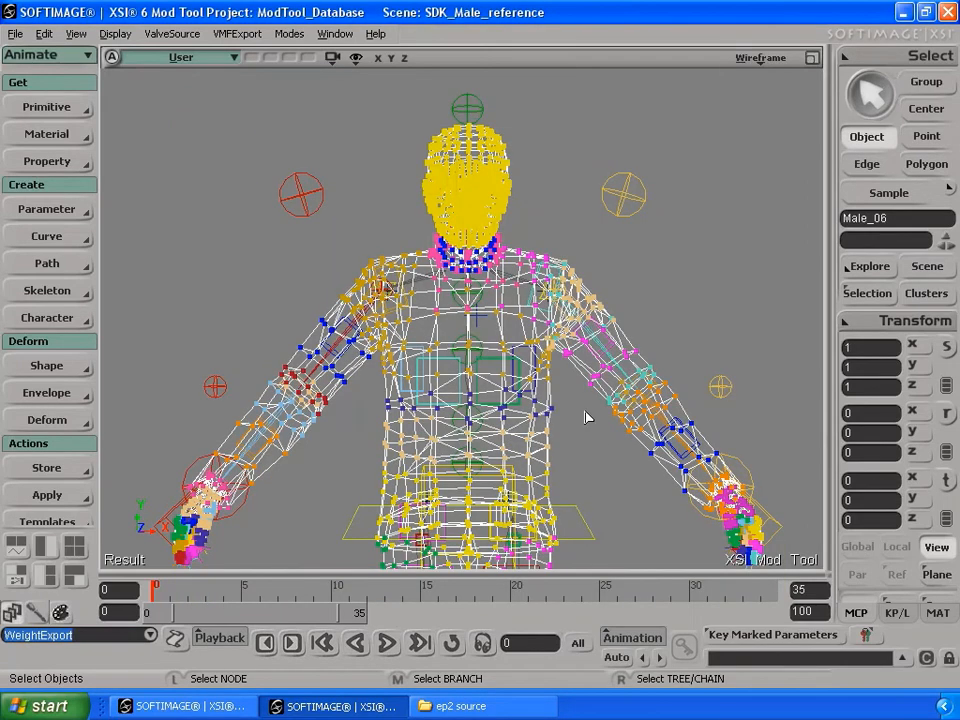
Minimize the SDK male session, switch to the Noesis Tutorial session and load the scene Noesis_tutorial_male02viewfinalrigged.exp.
{"action": "left_click", "coordinate": [903, 13]}
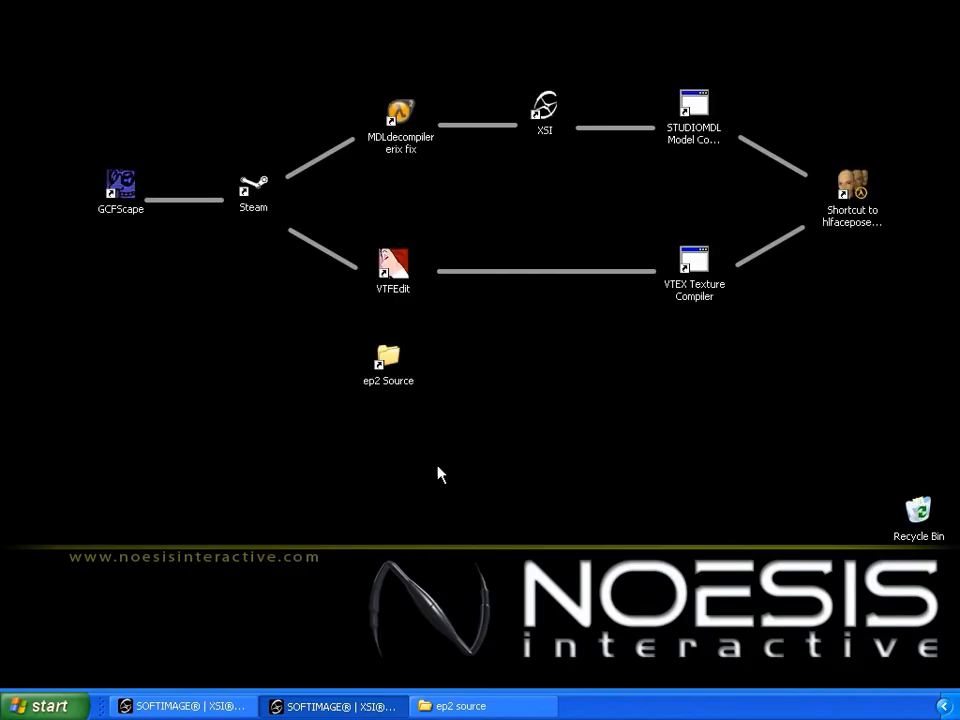
{"action": "left_click", "coordinate": [217, 707]}
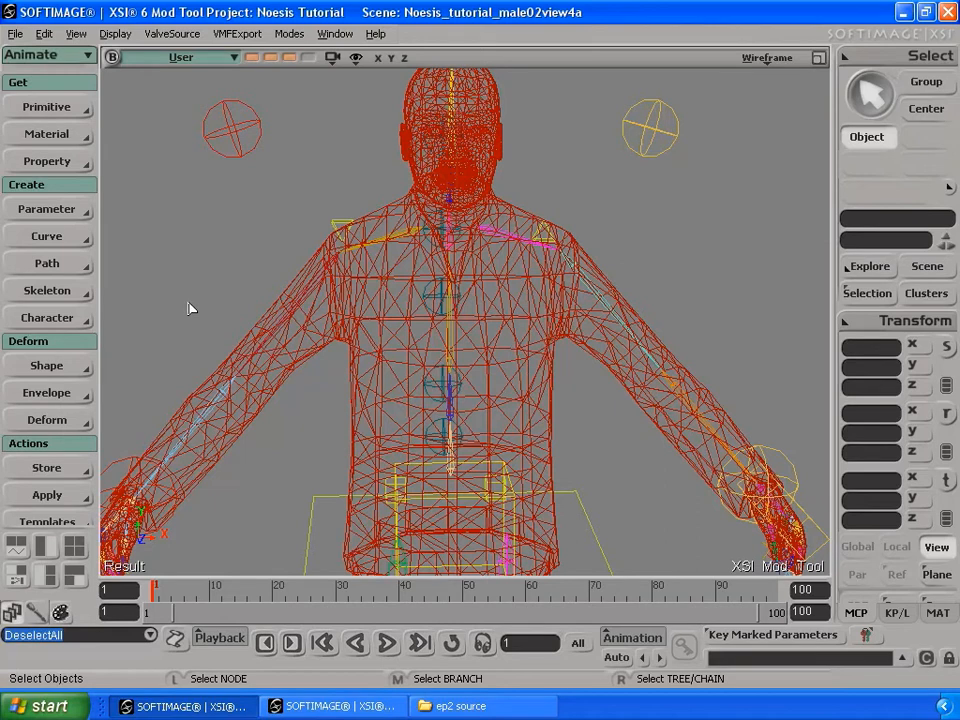
{"action": "left_click", "coordinate": [15, 33]}
{"action": "left_click", "coordinate": [25, 66]}
{"action": "left_click", "coordinate": [525, 232]}
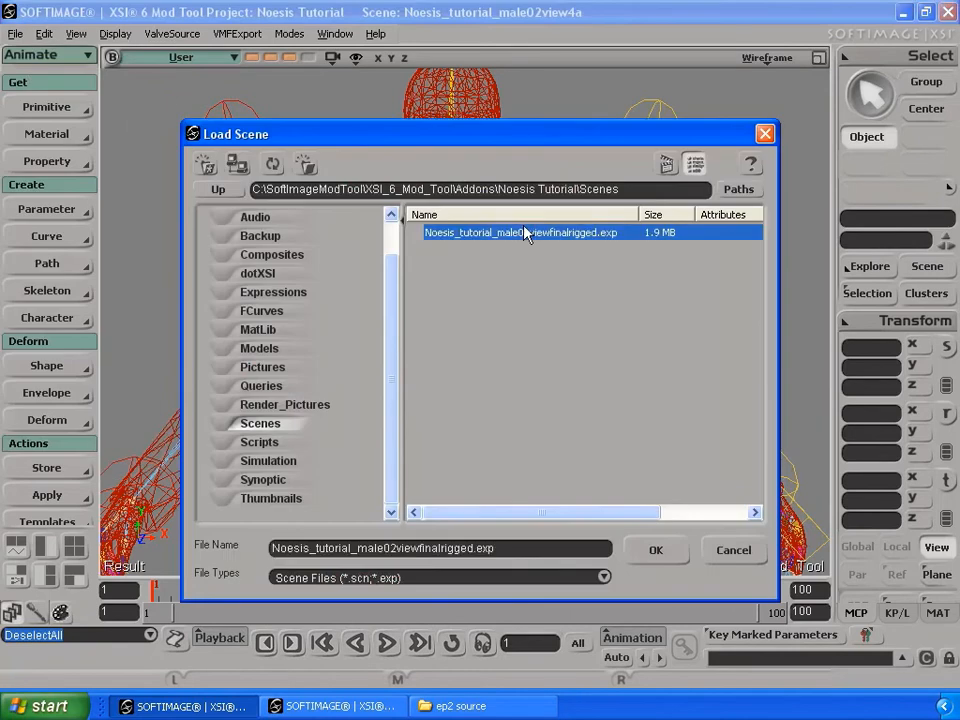
{"action": "left_click", "coordinate": [660, 552]}
{"action": "left_click", "coordinate": [476, 379]}
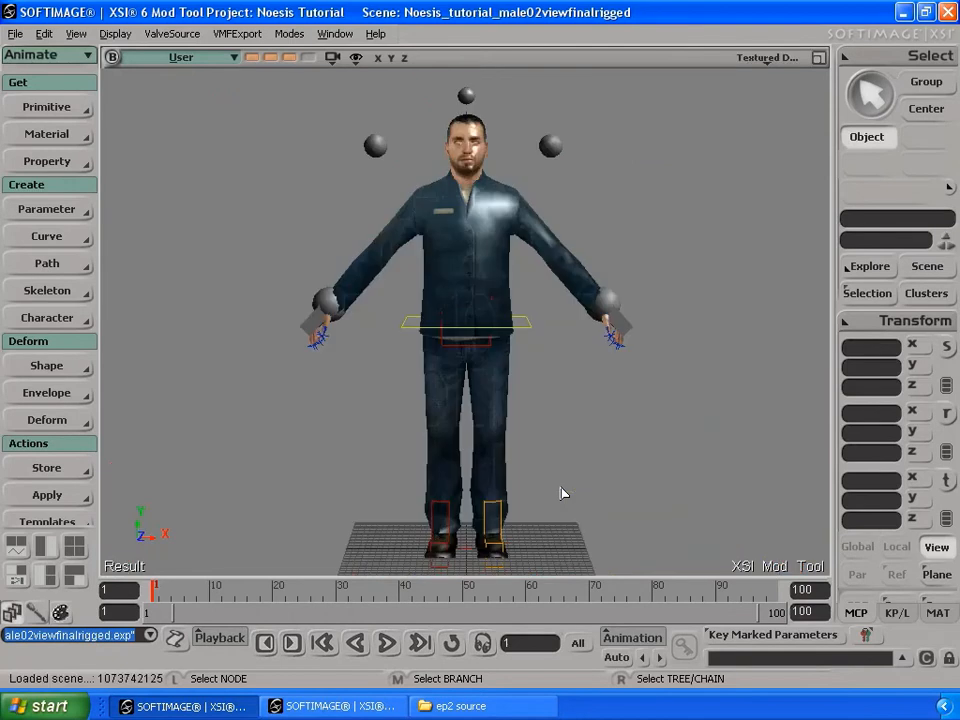
Import the weight map sdkmale.xsiwm from ep2 source's Exported Weightmap folder onto the character's body mesh, with full names.
{"action": "left_click", "coordinate": [470, 295]}
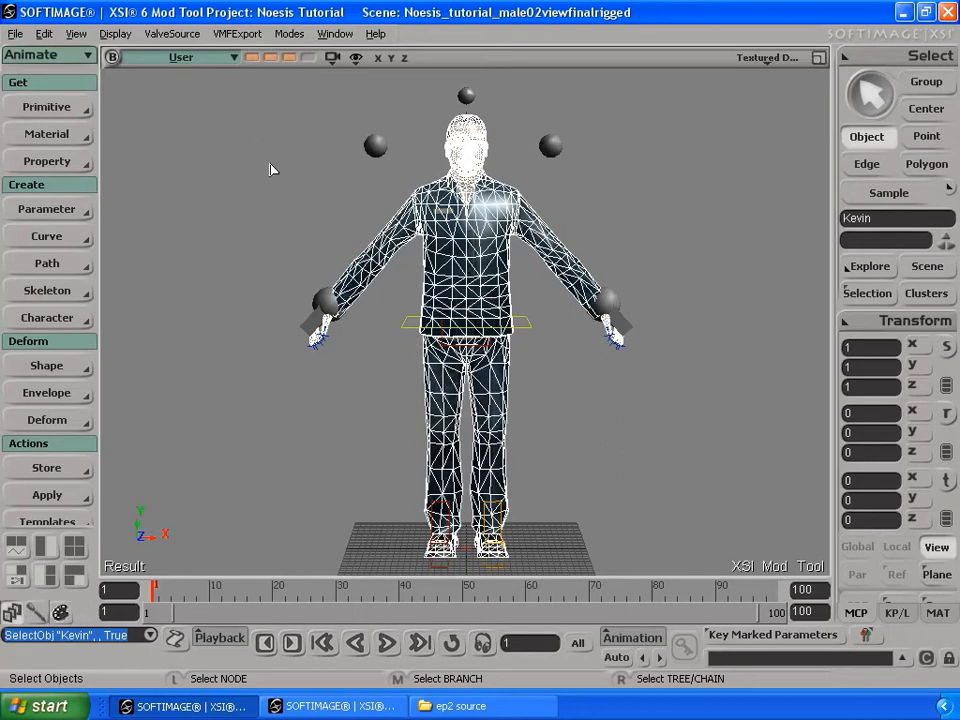
{"action": "left_click", "coordinate": [176, 34]}
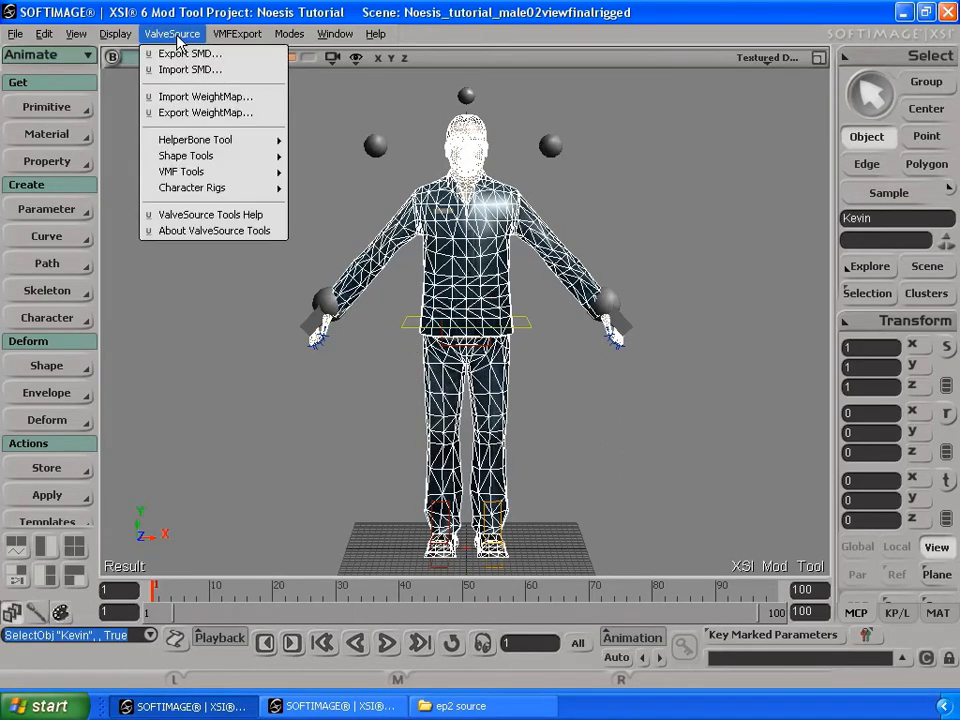
{"action": "left_click", "coordinate": [209, 97]}
{"action": "left_click", "coordinate": [322, 238]}
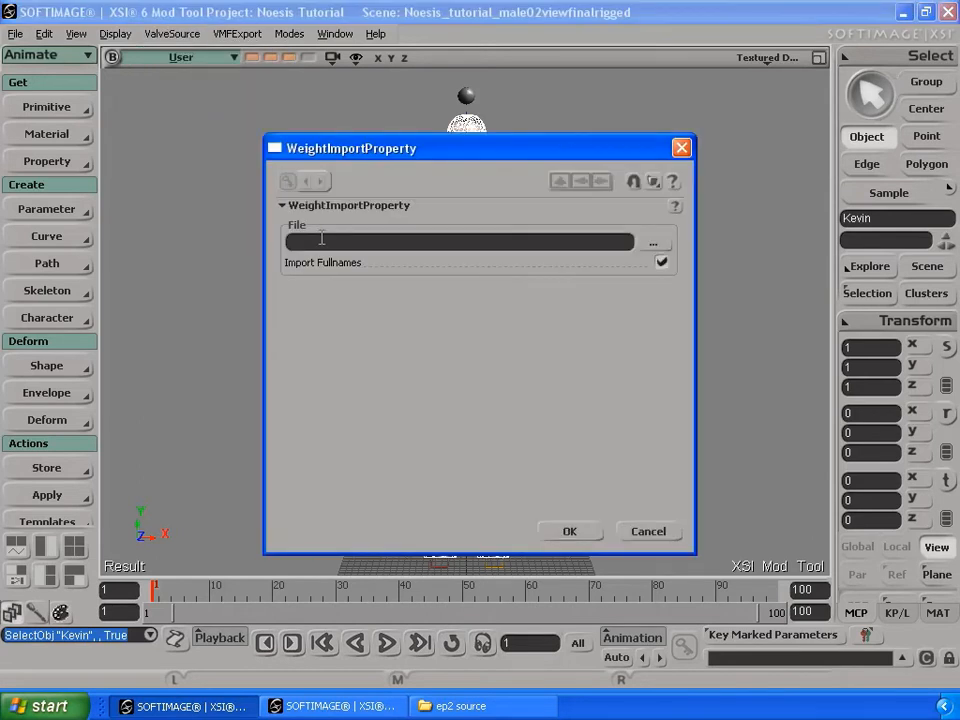
{"action": "type", "text": "C:\\Program Files\\Steam\\steamapps\\glorfy\\sourcesdk_content\\ep2 source"}
{"action": "left_click", "coordinate": [653, 243]}
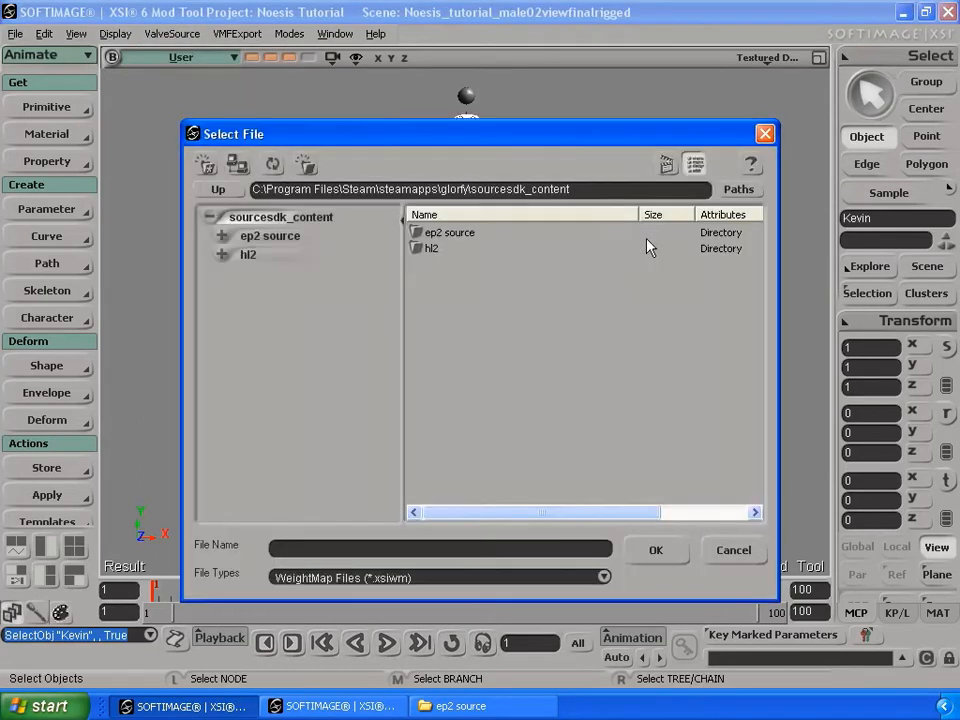
{"action": "left_click", "coordinate": [460, 235]}
{"action": "double_click", "coordinate": [462, 236]}
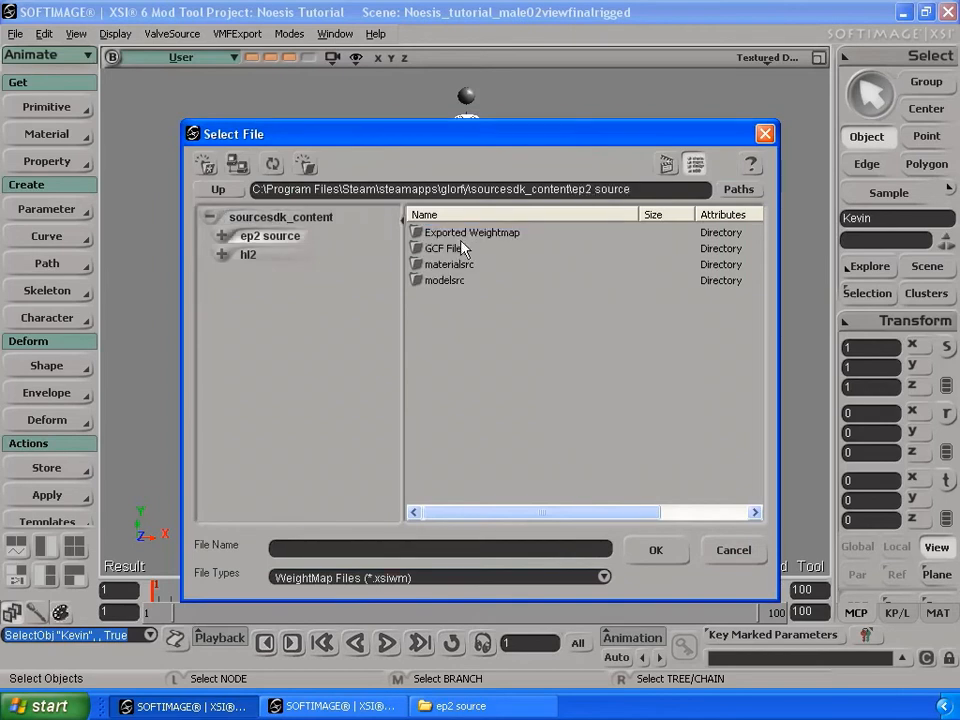
{"action": "double_click", "coordinate": [465, 236]}
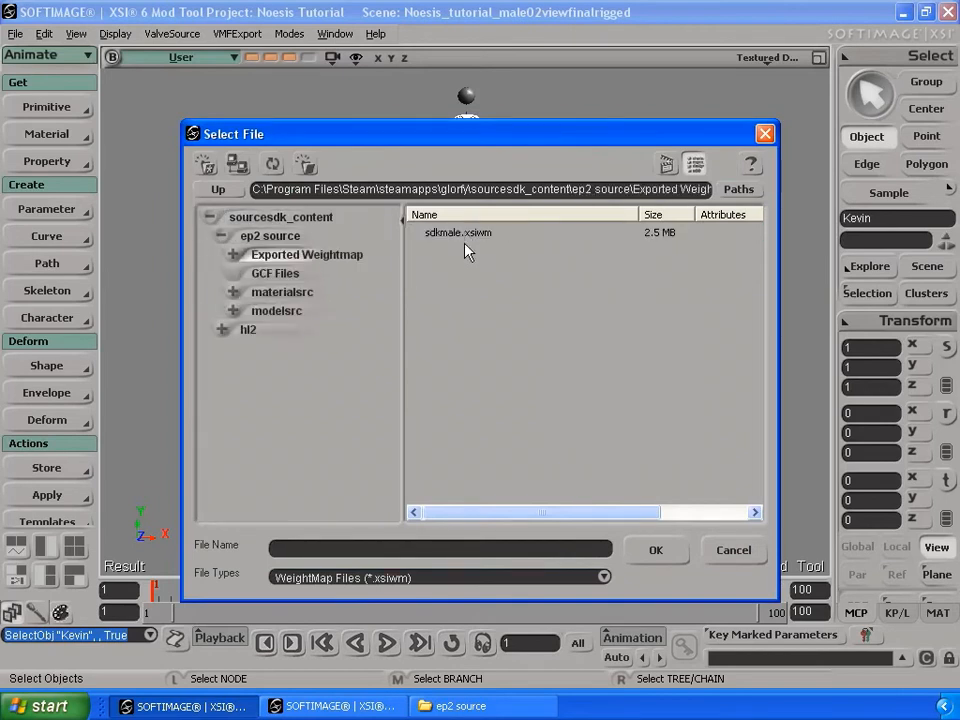
{"action": "left_click", "coordinate": [466, 238]}
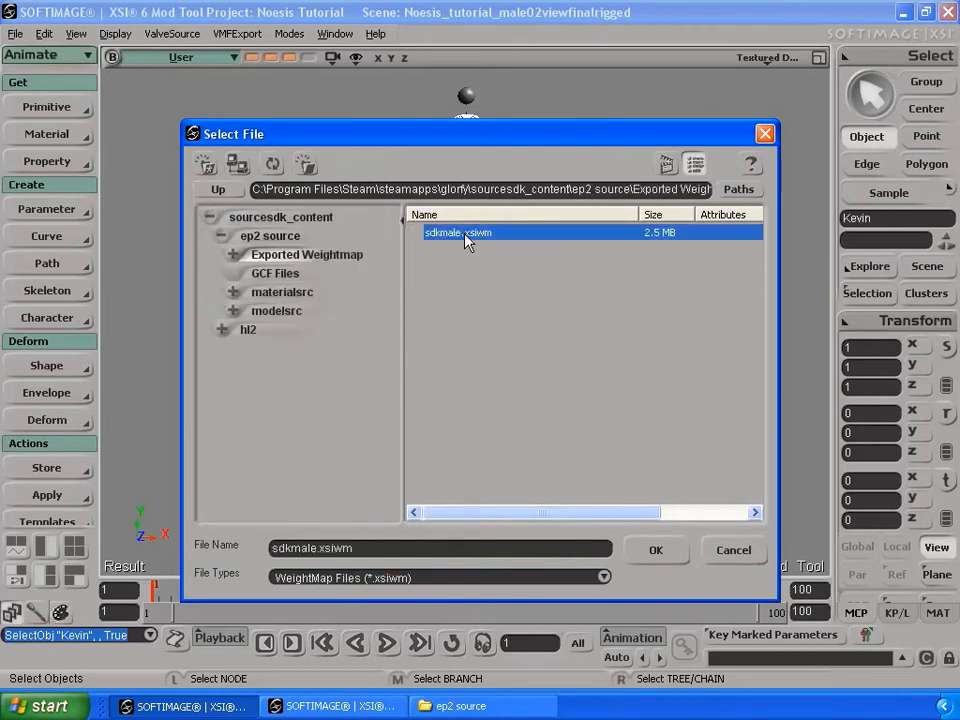
{"action": "left_click", "coordinate": [660, 557]}
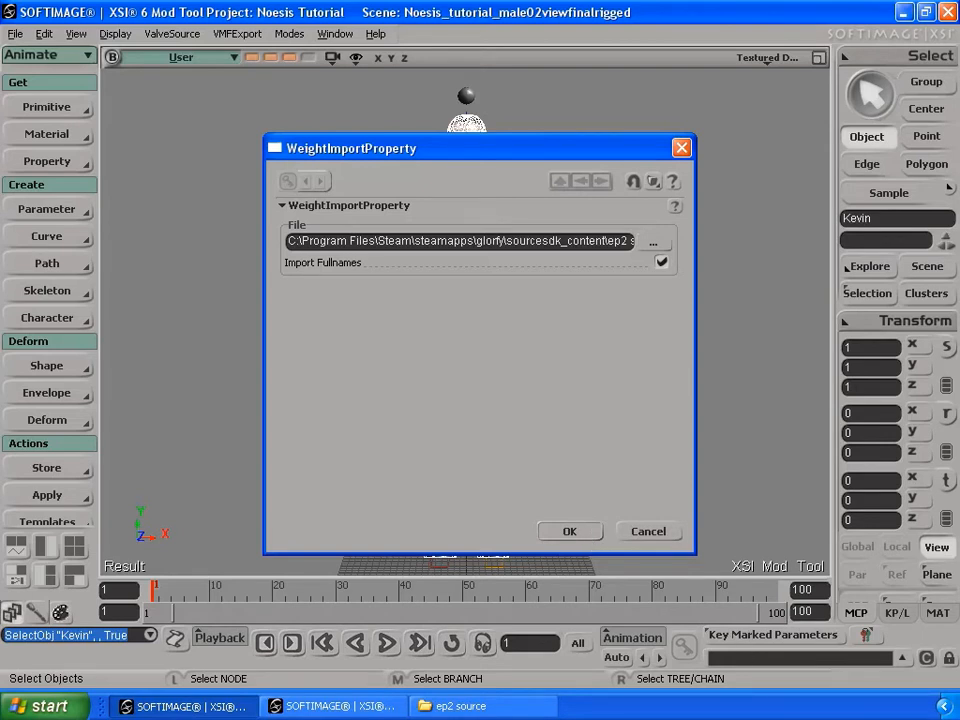
{"action": "key", "text": "Return"}
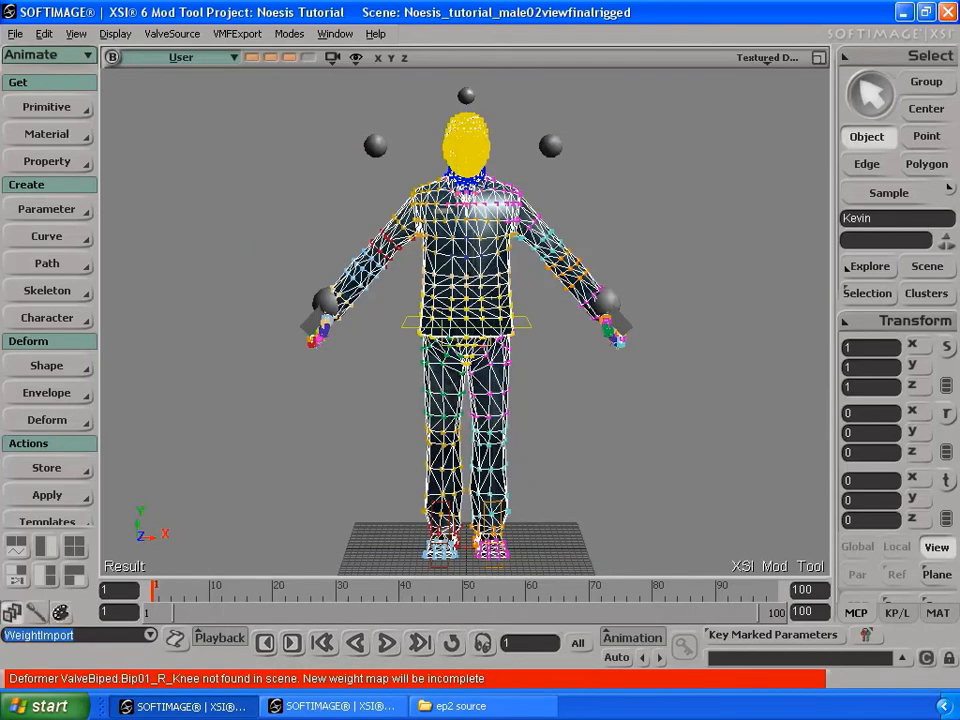
Try a slight move of the upper-body control to test the new weights, and undo it.
{"action": "key", "text": "ctrl+shift+a"}
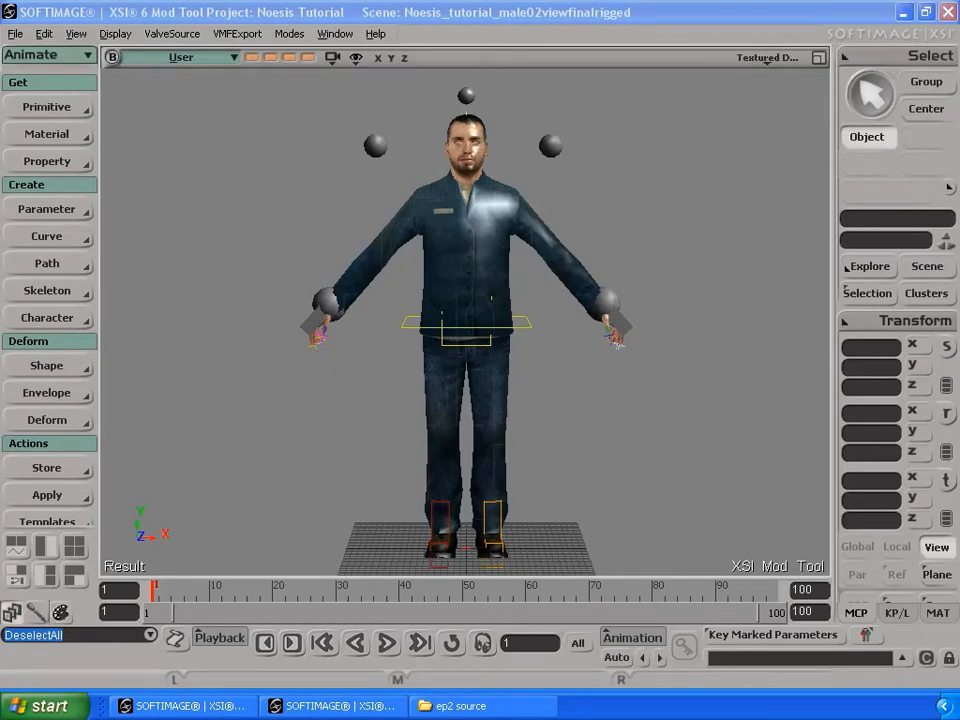
{"action": "left_click", "coordinate": [523, 332]}
{"action": "key", "text": "v"}
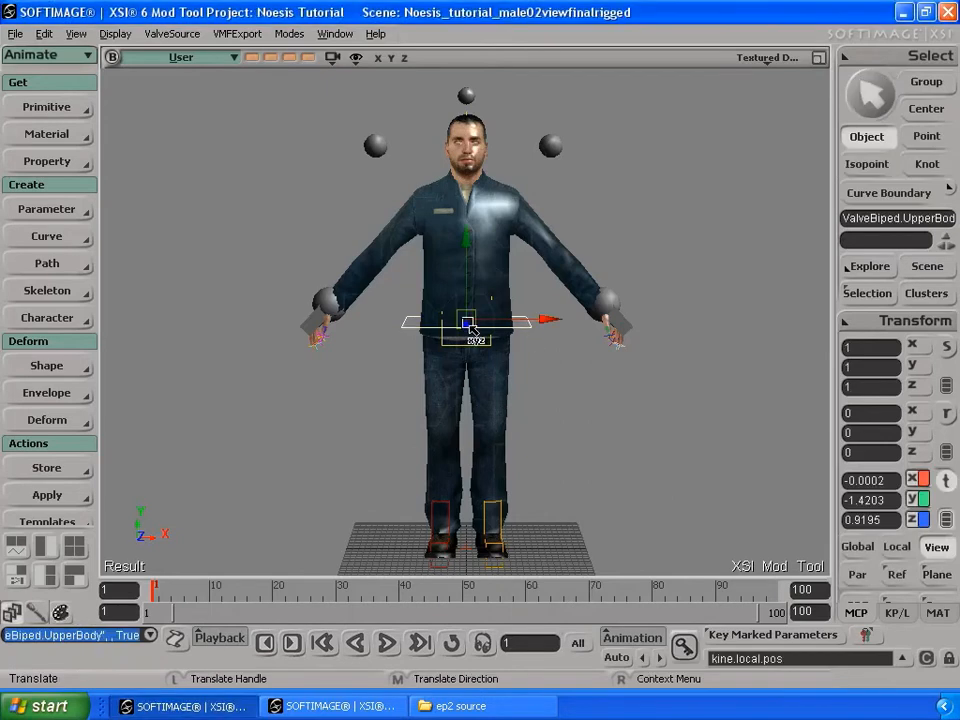
{"action": "mouse_move", "coordinate": [468, 325]}
{"action": "left_mouse_down"}
{"action": "mouse_move", "coordinate": [467, 410]}
{"action": "mouse_move", "coordinate": [470, 303]}
{"action": "mouse_move", "coordinate": [463, 398]}
{"action": "mouse_move", "coordinate": [468, 331]}
{"action": "left_mouse_up"}
{"action": "key", "text": "ctrl+z"}
Raise the character's right hand control outward to about X -23.45, Y -6.09, Z -3.03 to test the arm's deformation.
{"action": "key", "text": "s"}
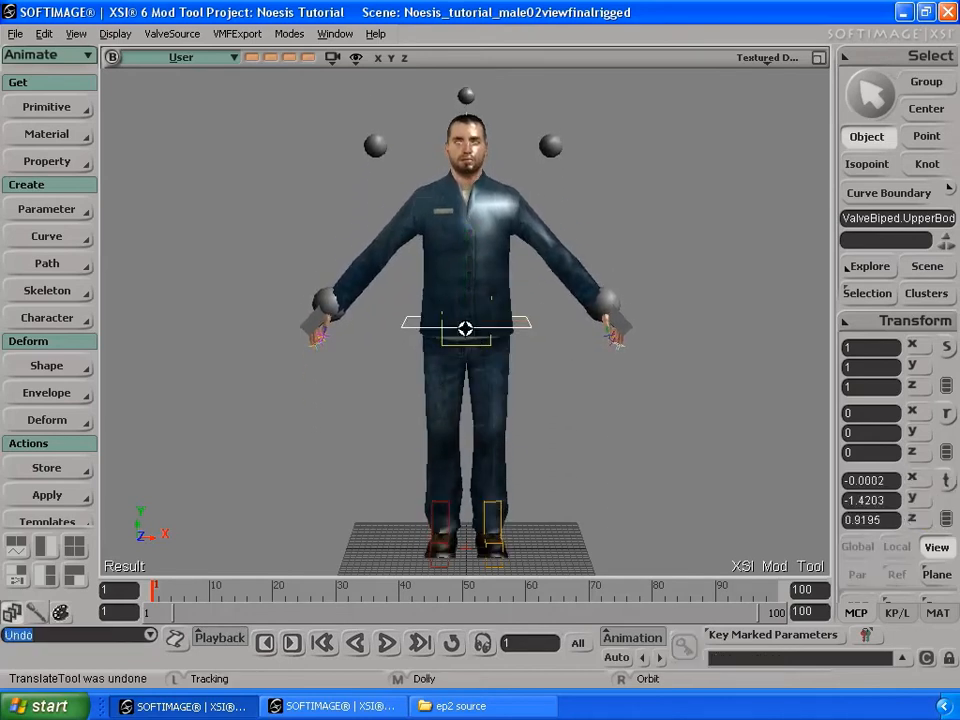
{"action": "middle_click_drag", "start_coordinate": [477, 282], "coordinate": [488, 345]}
{"action": "mouse_move", "coordinate": [504, 328]}
{"action": "right_mouse_down"}
{"action": "mouse_move", "coordinate": [508, 336]}
{"action": "mouse_move", "coordinate": [497, 338]}
{"action": "right_mouse_up"}
{"action": "left_click_drag", "start_coordinate": [438, 292], "coordinate": [492, 342]}
{"action": "middle_click_drag", "start_coordinate": [492, 342], "coordinate": [472, 373]}
{"action": "key", "text": "space"}
{"action": "left_click", "coordinate": [323, 354]}
{"action": "key", "text": "v"}
{"action": "left_click_drag", "start_coordinate": [320, 354], "coordinate": [240, 248]}
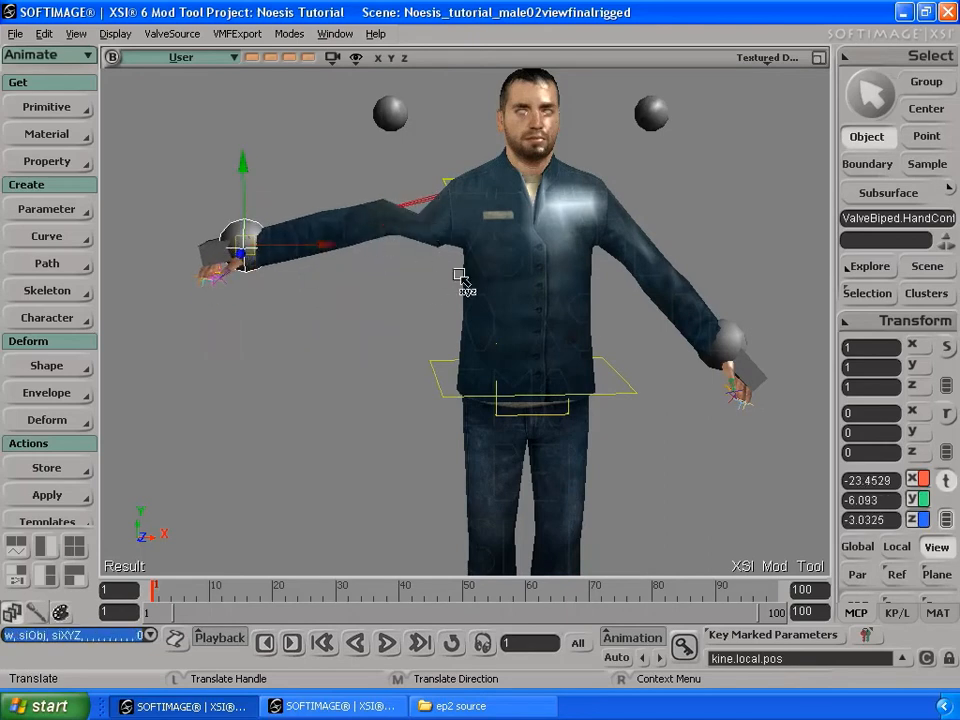
Select the Kevin character mesh and bring up the envelope weight painting tools around the distorted right shoulder.
{"action": "key", "text": "s"}
{"action": "mouse_move", "coordinate": [423, 268]}
{"action": "middle_mouse_down"}
{"action": "mouse_move", "coordinate": [415, 284]}
{"action": "mouse_move", "coordinate": [413, 248]}
{"action": "middle_mouse_up"}
{"action": "left_click_drag", "start_coordinate": [413, 248], "coordinate": [456, 341]}
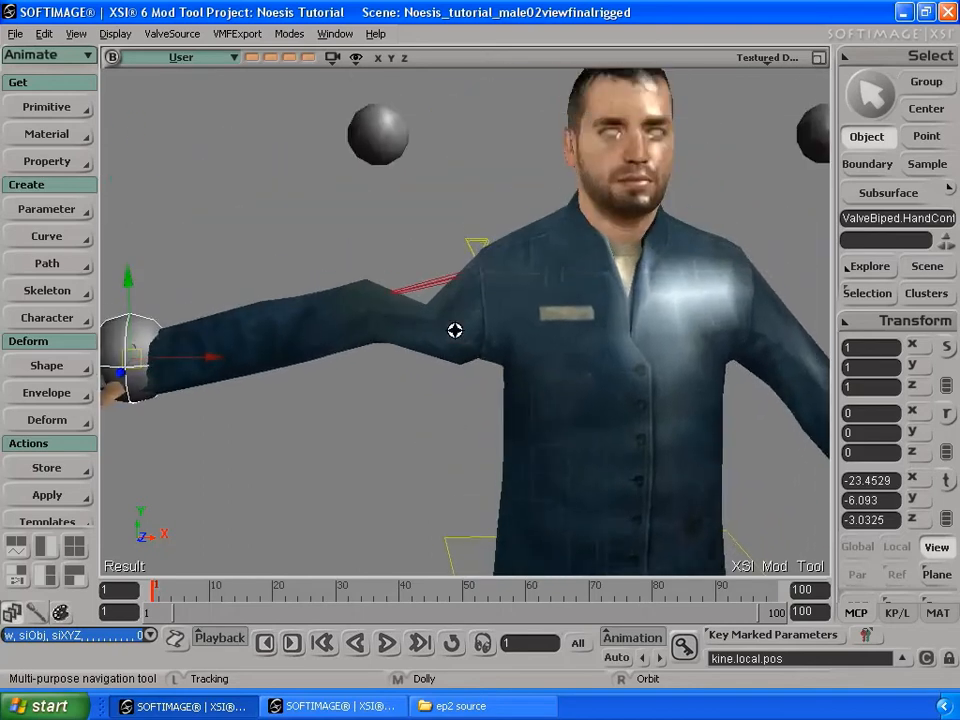
{"action": "middle_click_drag", "start_coordinate": [456, 341], "coordinate": [441, 437]}
{"action": "key", "text": "space"}
{"action": "left_click", "coordinate": [429, 344]}
{"action": "key", "text": "s"}
{"action": "middle_click_drag", "start_coordinate": [432, 350], "coordinate": [412, 353]}
{"action": "left_click_drag", "start_coordinate": [412, 353], "coordinate": [424, 382]}
{"action": "middle_click_drag", "start_coordinate": [424, 382], "coordinate": [422, 380]}
{"action": "key", "text": "space"}
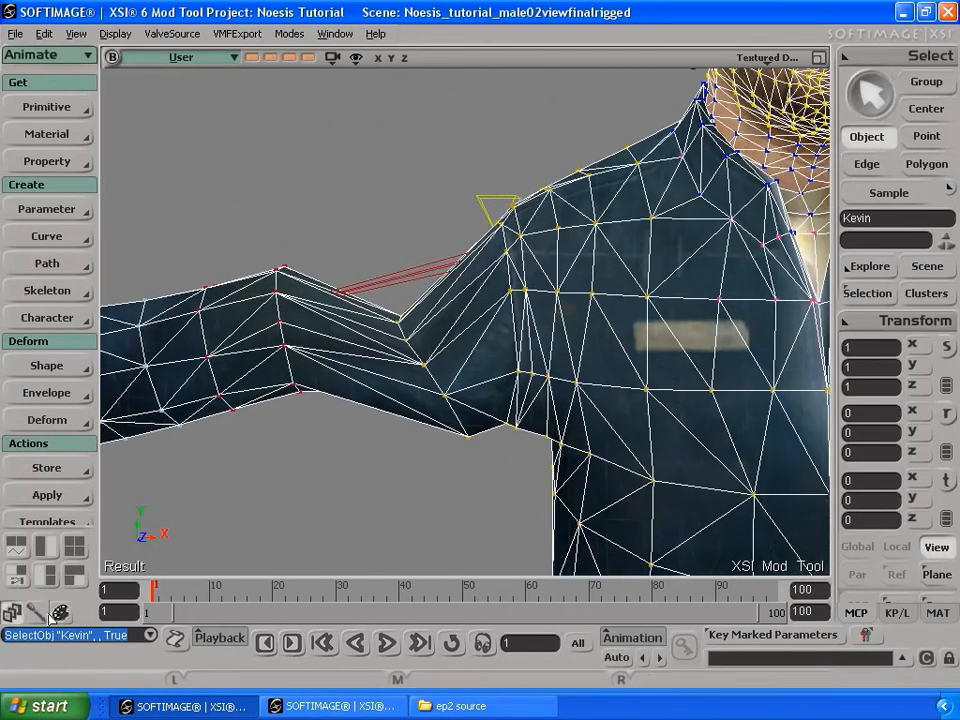
{"action": "left_click", "coordinate": [36, 613]}
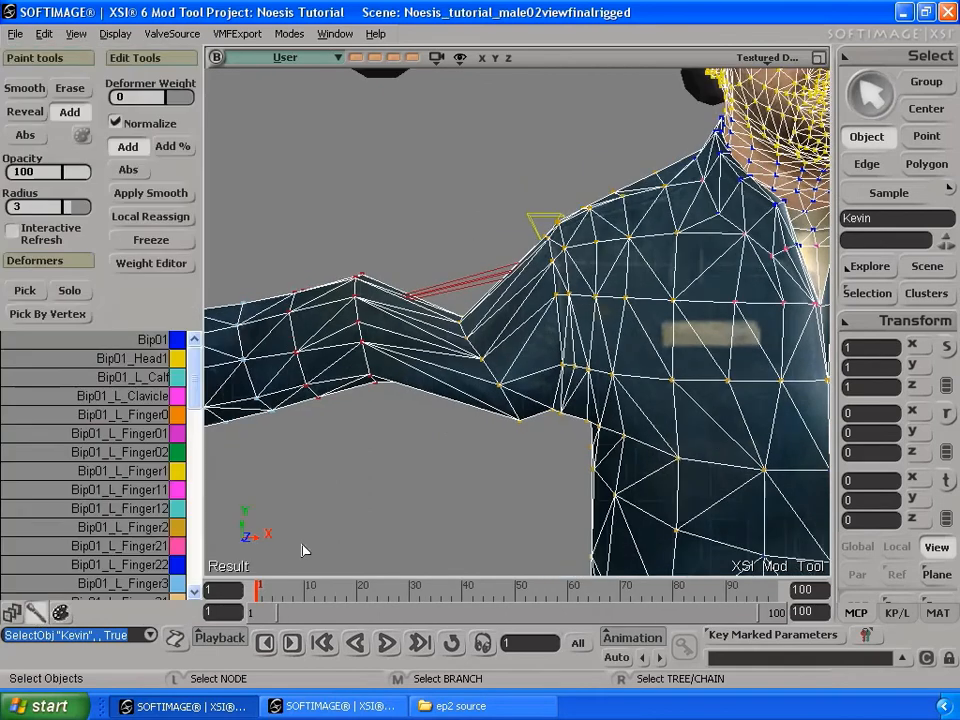
Select the mesh points along the front of the pinched upper sleeve, between shoulder and elbow.
{"action": "left_click", "coordinate": [924, 146]}
{"action": "key", "text": "s"}
{"action": "middle_click_drag", "start_coordinate": [510, 341], "coordinate": [405, 375]}
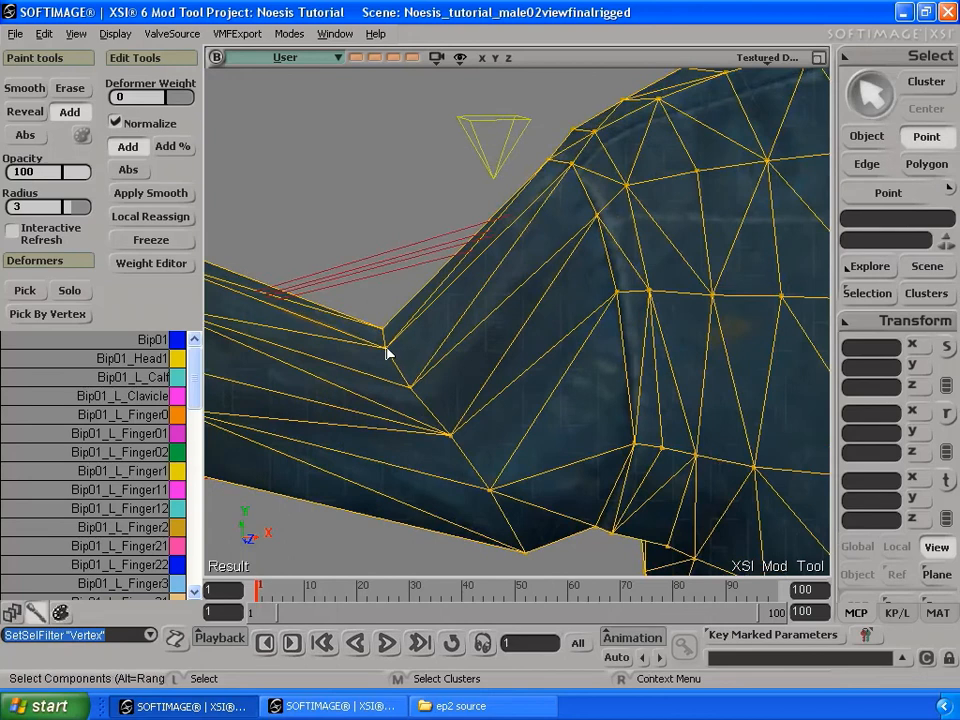
{"action": "left_click", "coordinate": [385, 349]}
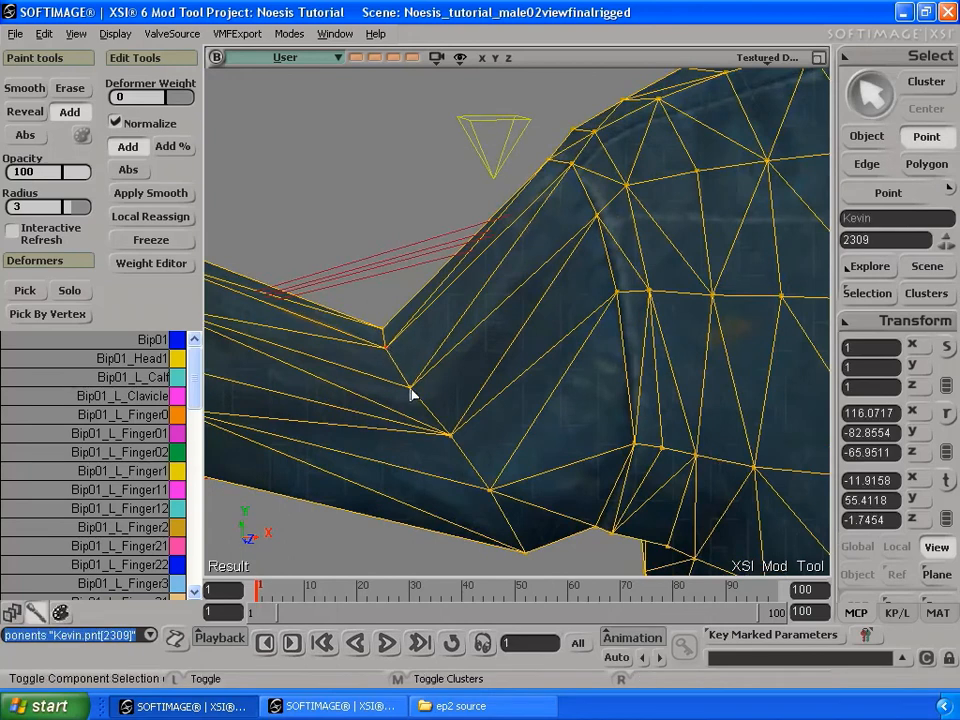
{"action": "left_click", "coordinate": [410, 387], "text": "shift"}
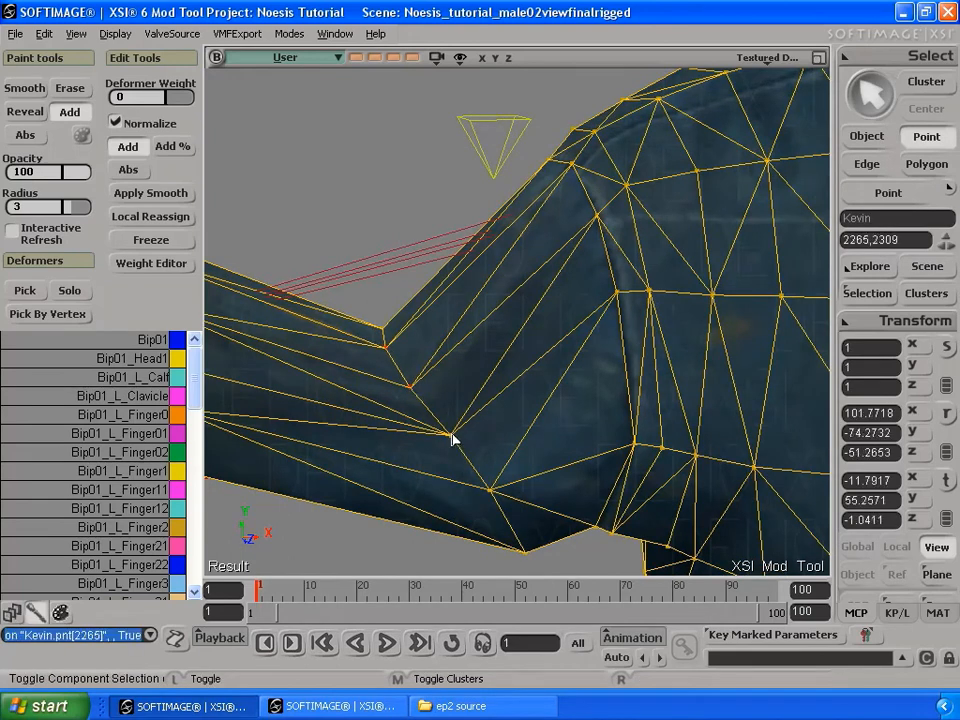
{"action": "left_click", "coordinate": [452, 436], "text": "shift"}
{"action": "key", "text": "s"}
{"action": "left_click_drag", "start_coordinate": [540, 439], "coordinate": [482, 405]}
{"action": "left_click", "coordinate": [470, 406], "text": "shift"}
{"action": "left_click", "coordinate": [523, 518], "text": "shift"}
Add the remaining points on the underside and back of the upper sleeve to the point selection.
{"action": "key", "text": "s"}
{"action": "right_click_drag", "start_coordinate": [527, 514], "coordinate": [514, 467]}
{"action": "left_click", "coordinate": [413, 434], "text": "shift"}
{"action": "key", "text": "s"}
{"action": "right_click_drag", "start_coordinate": [439, 456], "coordinate": [512, 276]}
{"action": "left_click", "coordinate": [512, 284], "text": "shift"}
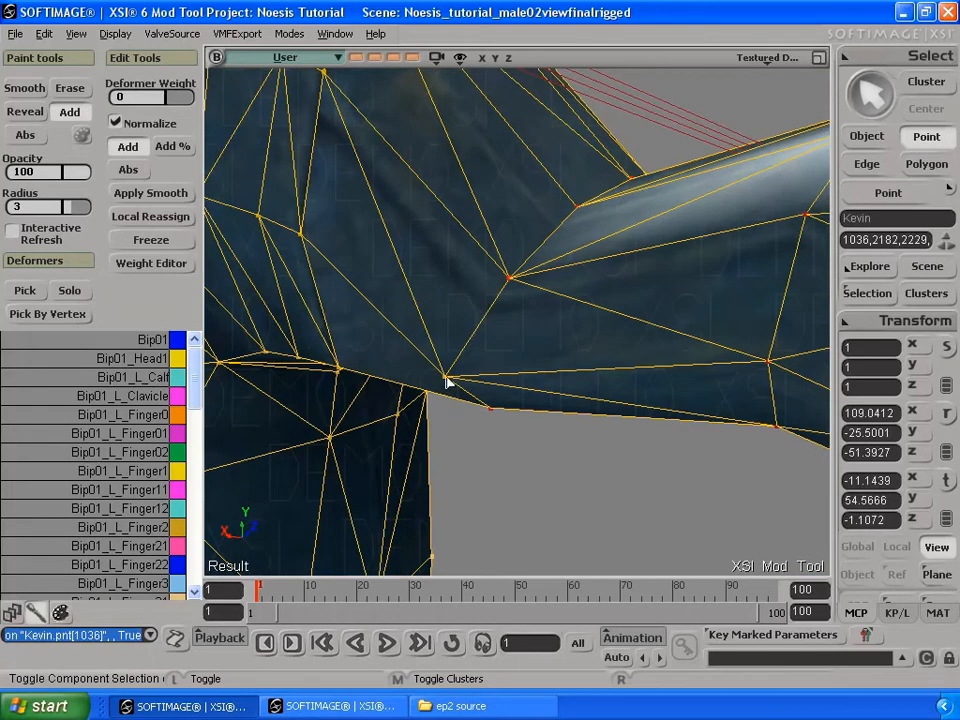
{"action": "key", "text": "s"}
{"action": "right_click_drag", "start_coordinate": [506, 392], "coordinate": [313, 313]}
{"action": "left_click", "coordinate": [500, 360], "text": "shift"}
Locally reassign the selected sleeve points to the Bip01_R_UpperArm bone.
{"action": "key", "text": "s"}
{"action": "left_click", "coordinate": [151, 217]}
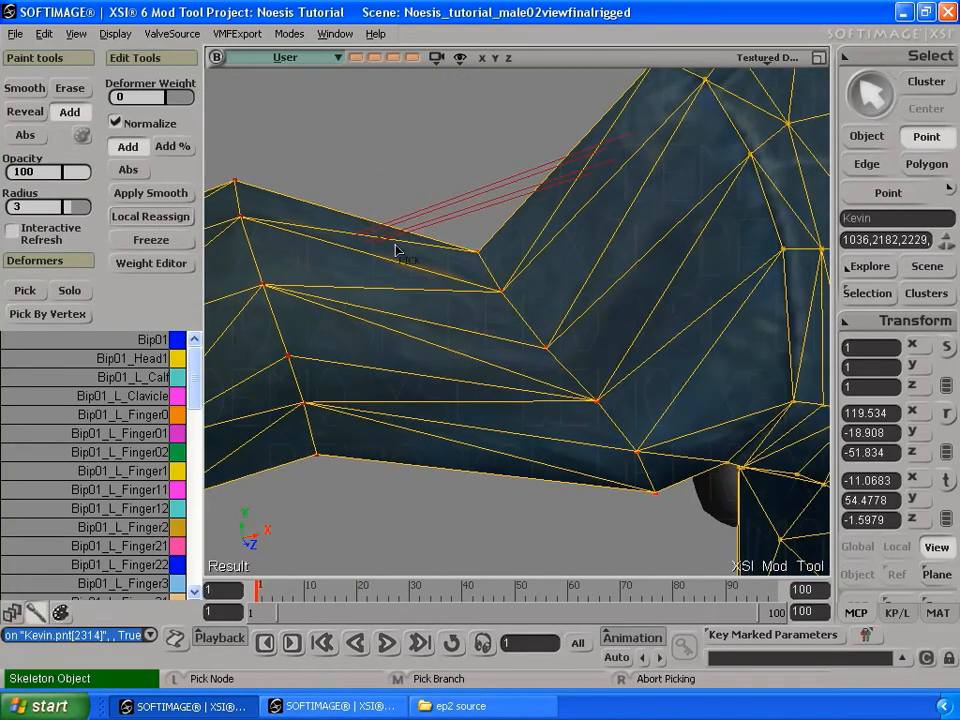
{"action": "left_click", "coordinate": [458, 220]}
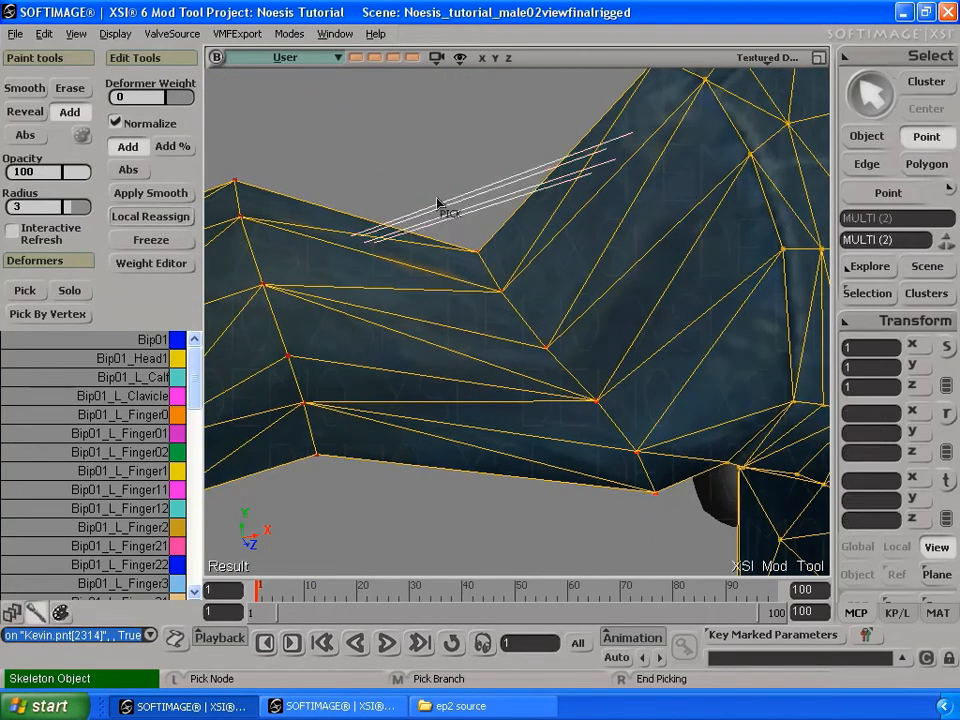
{"action": "right_click", "coordinate": [425, 169]}
Move the right hand control down and across the body to test how the reassigned sleeve deforms.
{"action": "key", "text": "s"}
{"action": "middle_click_drag", "start_coordinate": [461, 336], "coordinate": [464, 249]}
{"action": "right_click_drag", "start_coordinate": [472, 338], "coordinate": [316, 388]}
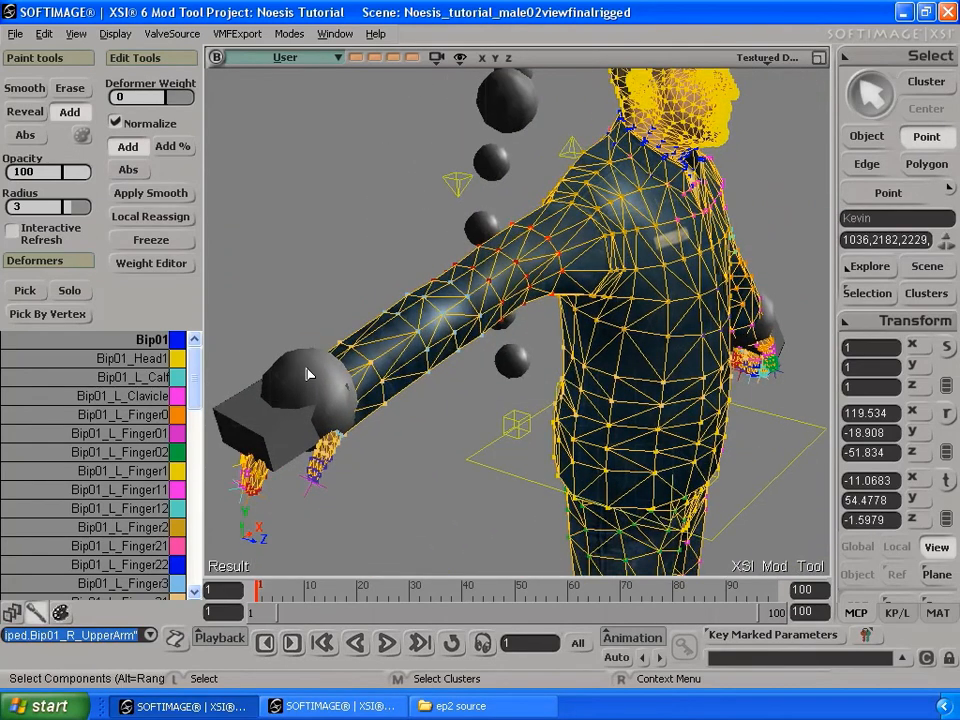
{"action": "key", "text": "space"}
{"action": "left_click", "coordinate": [306, 390]}
{"action": "key", "text": "v"}
{"action": "left_click_drag", "start_coordinate": [306, 392], "coordinate": [569, 373]}
{"action": "key", "text": "s"}
{"action": "right_click_drag", "start_coordinate": [569, 373], "coordinate": [597, 384]}
{"action": "key", "text": "v"}
{"action": "left_click_drag", "start_coordinate": [597, 384], "coordinate": [562, 350]}
{"action": "key", "text": "s"}
{"action": "right_click_drag", "start_coordinate": [562, 350], "coordinate": [343, 236]}
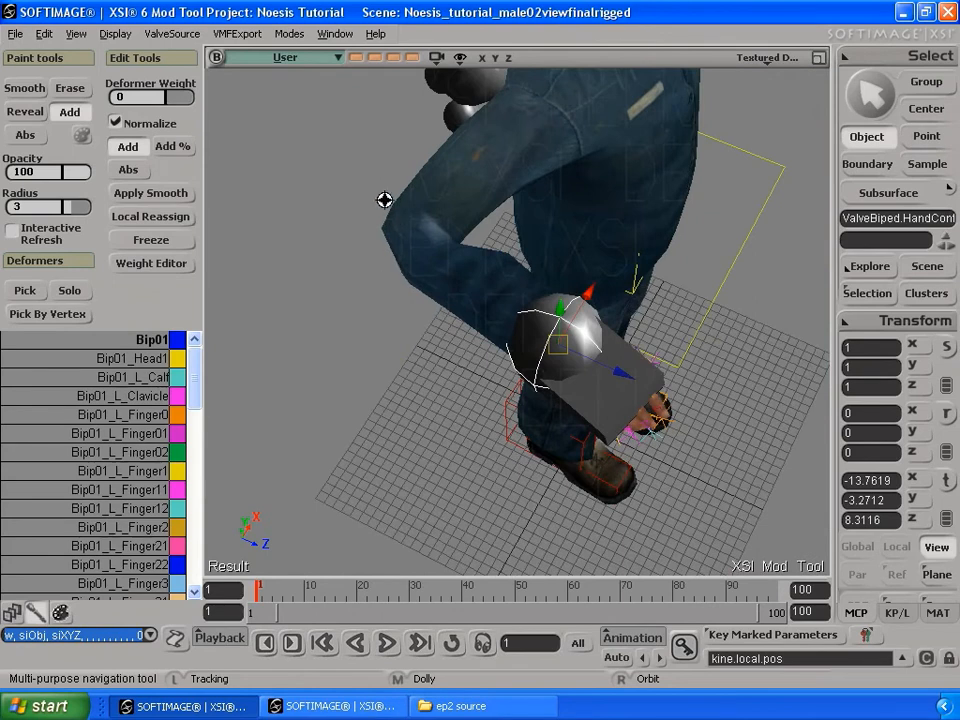
{"action": "right_click_drag", "start_coordinate": [452, 285], "coordinate": [487, 283]}
{"action": "key", "text": "v"}
Undo the hand control moves, the local weight reassignment and the last point selection.
{"action": "key", "text": "ctrl+z"}
{"action": "key", "text": "ctrl+z"}
{"action": "key", "text": "ctrl+z"}
{"action": "key", "text": "ctrl+z"}
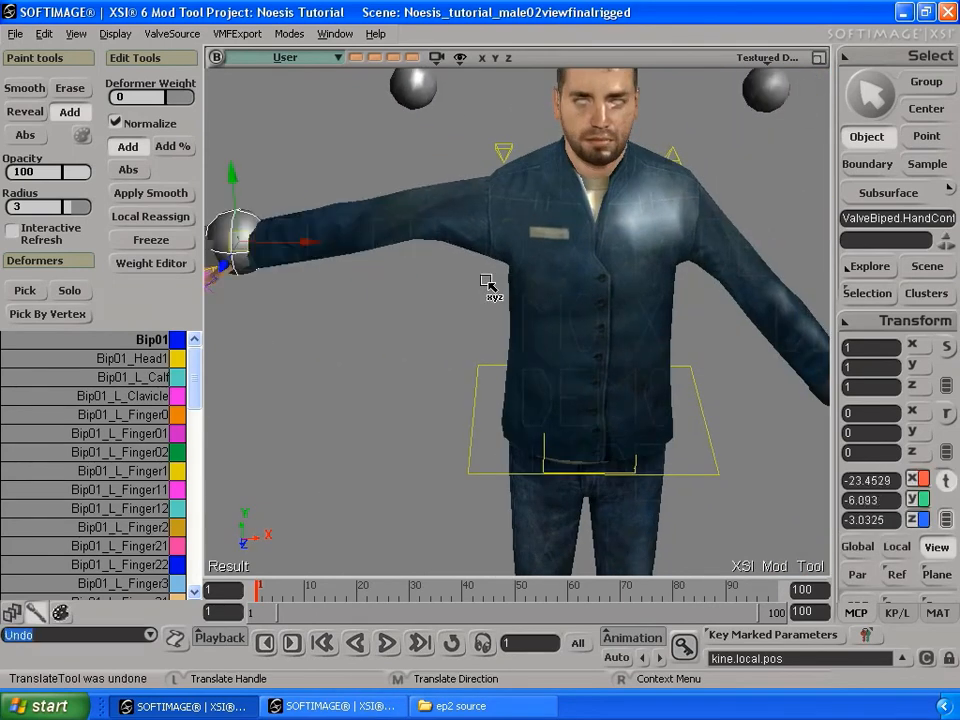
{"action": "key", "text": "ctrl+z"}
{"action": "key", "text": "ctrl+z"}
{"action": "key", "text": "ctrl+z"}
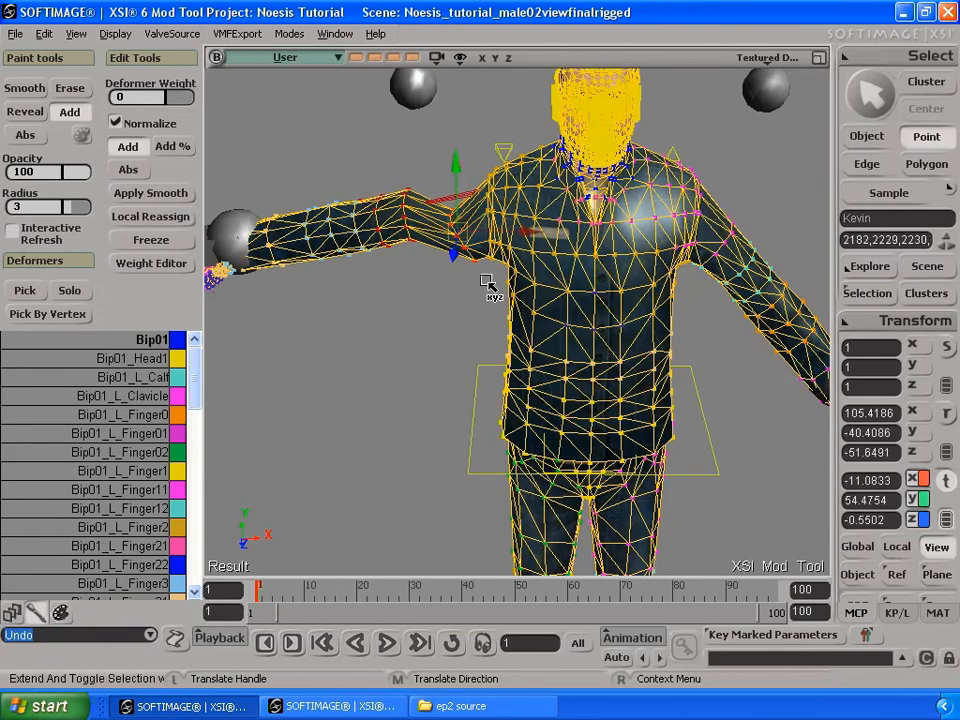
{"action": "key", "text": "s"}
{"action": "middle_click_drag", "start_coordinate": [510, 288], "coordinate": [557, 167]}
{"action": "right_click_drag", "start_coordinate": [557, 167], "coordinate": [566, 298]}
{"action": "key", "text": "v"}
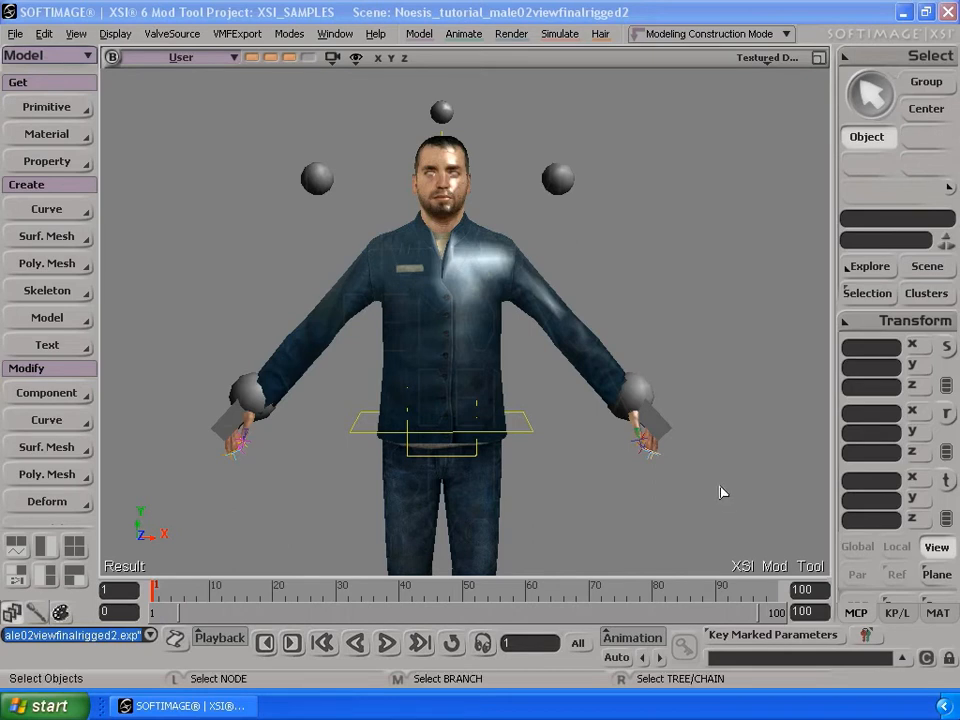
Switch to the ep2 source folder window, open the Exported Model folder and copy its path.
{"action": "left_click", "coordinate": [906, 12]}
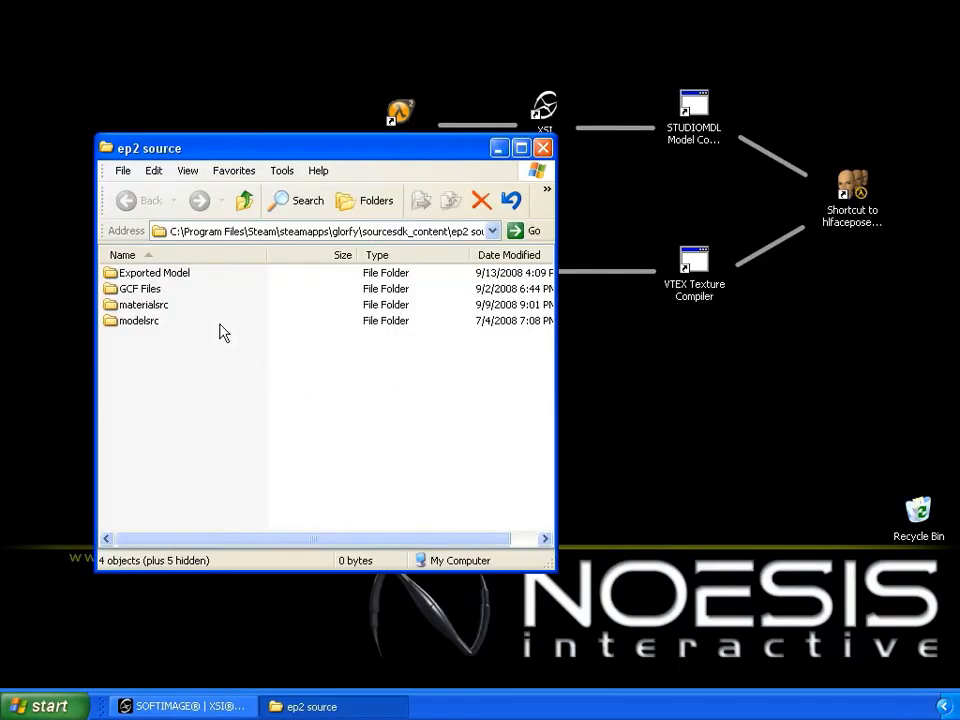
{"action": "left_click", "coordinate": [186, 280]}
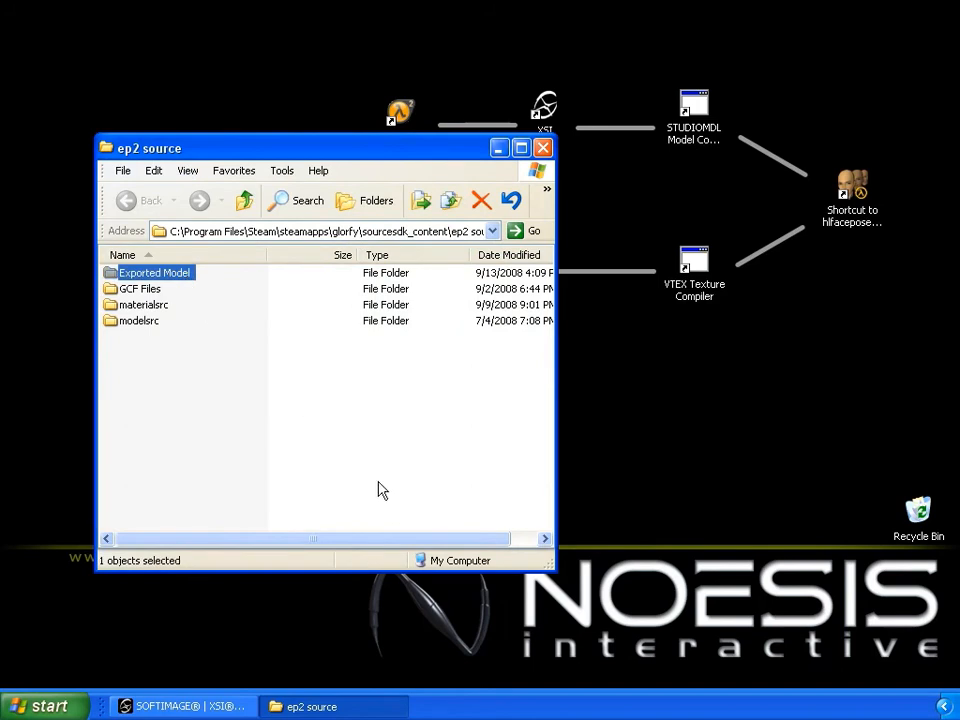
{"action": "double_click", "coordinate": [112, 276]}
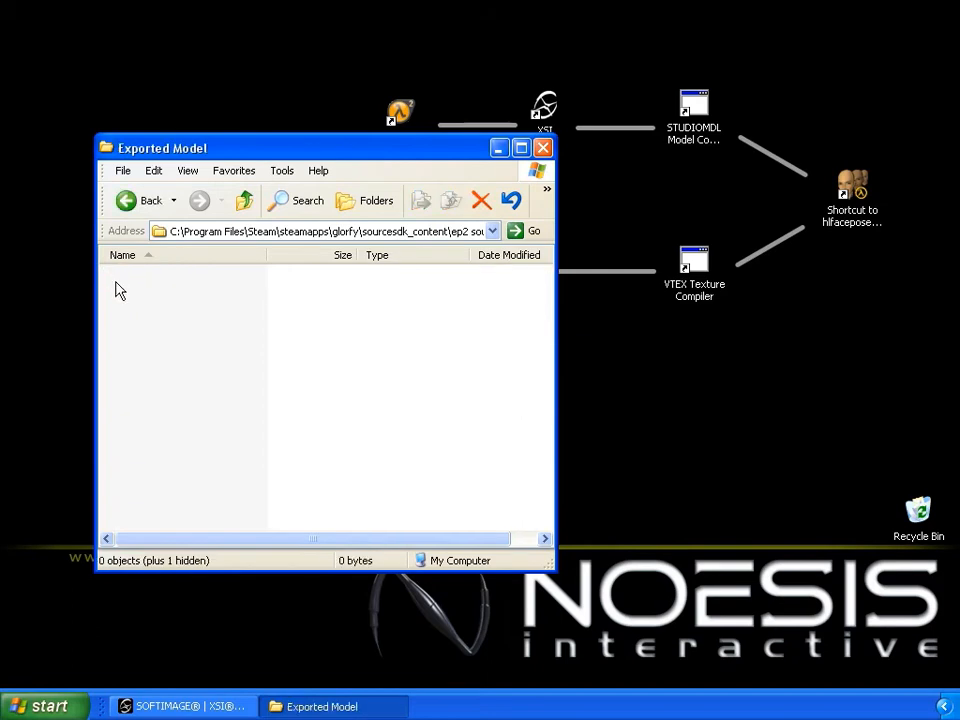
{"action": "left_click", "coordinate": [255, 232]}
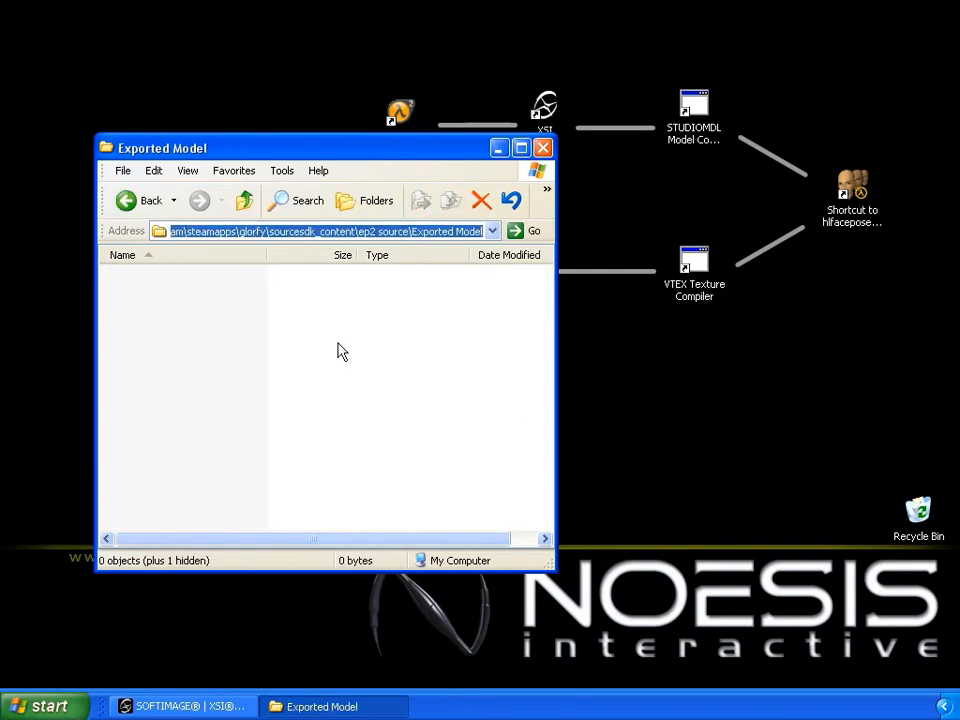
{"action": "left_click", "coordinate": [498, 148]}
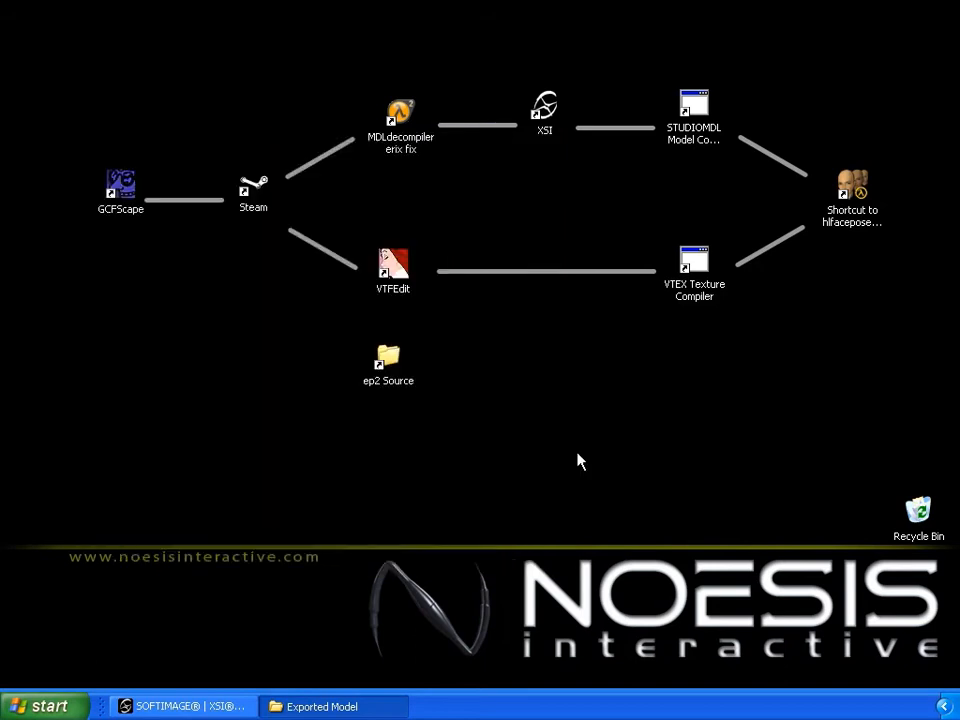
Back in XSI, set up a ValveSource SMD export with the copied folder path and file type Model (.SMD).
{"action": "left_click", "coordinate": [212, 708]}
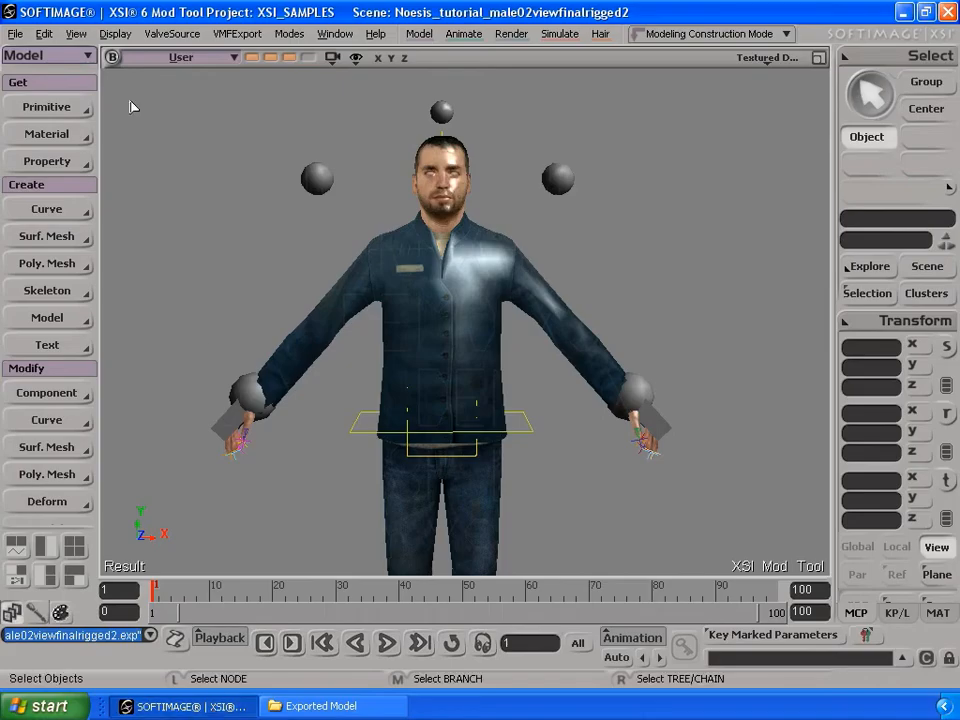
{"action": "left_click", "coordinate": [172, 37]}
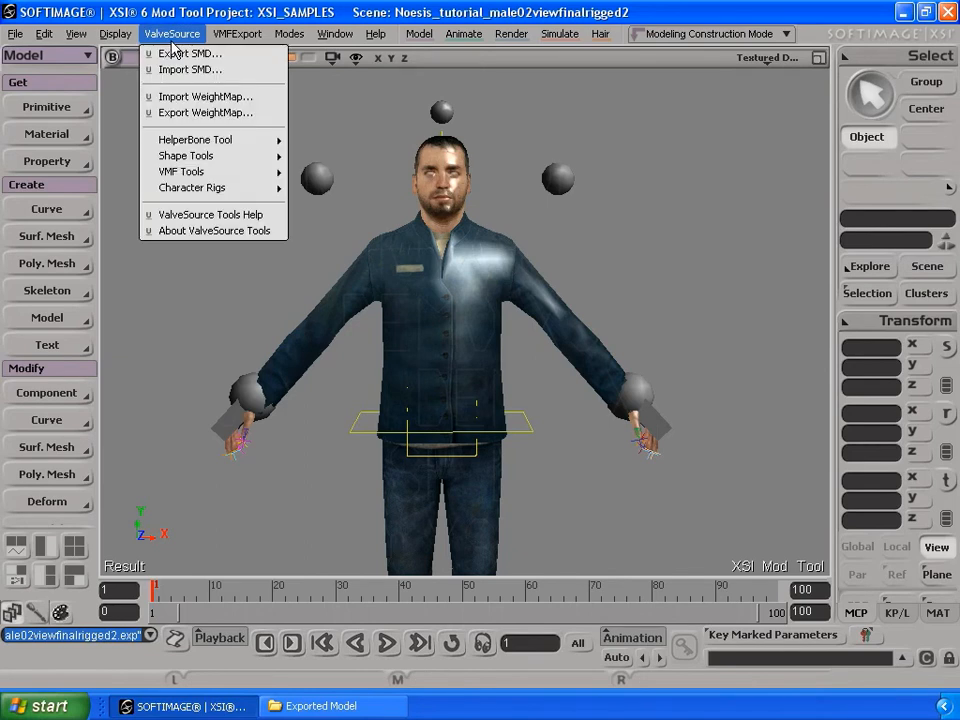
{"action": "left_click", "coordinate": [177, 55]}
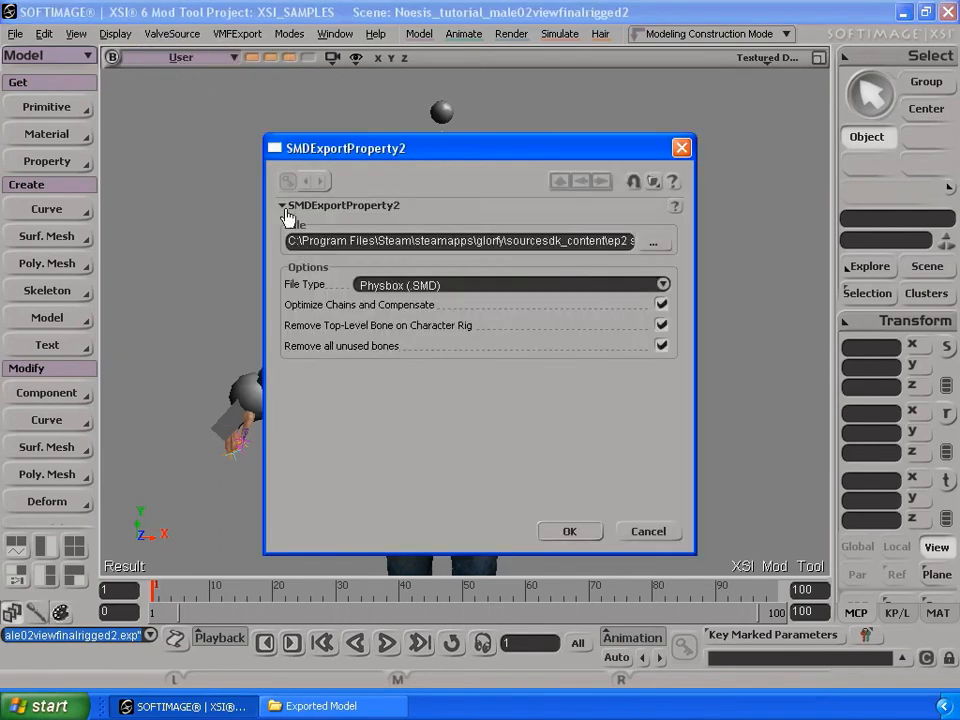
{"action": "triple_click", "coordinate": [364, 241]}
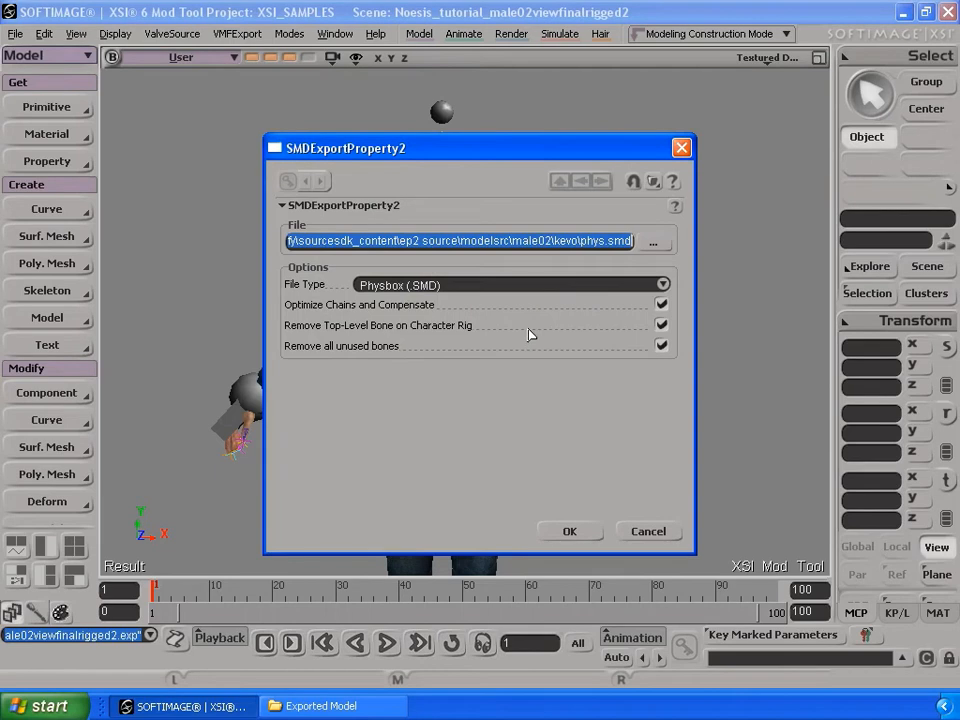
{"action": "key", "text": "ctrl+v"}
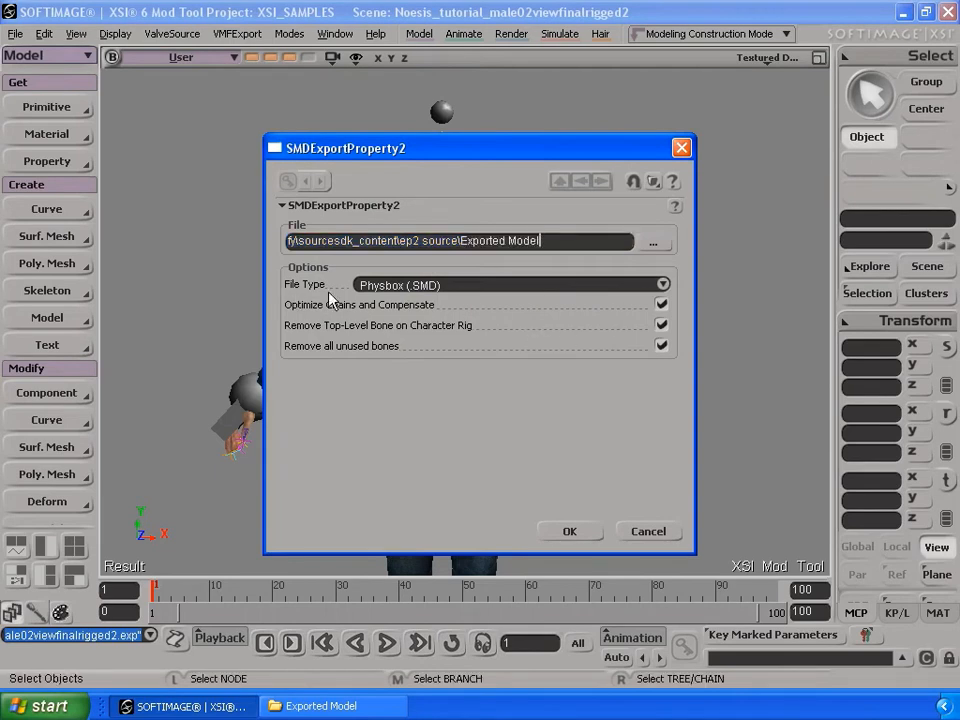
{"action": "left_click", "coordinate": [664, 285]}
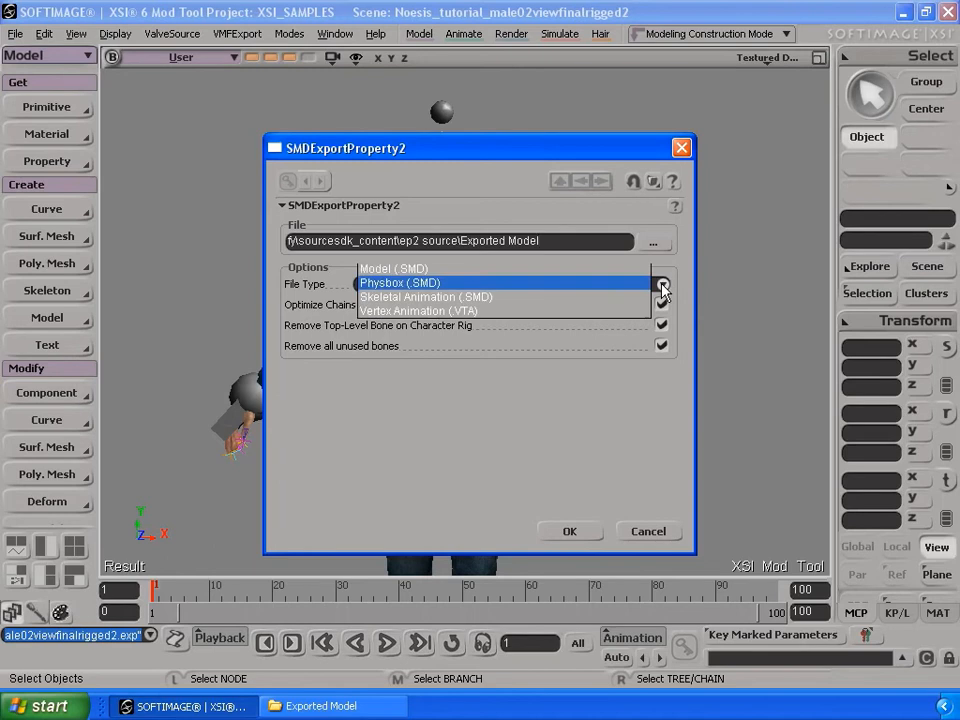
{"action": "left_click", "coordinate": [534, 272]}
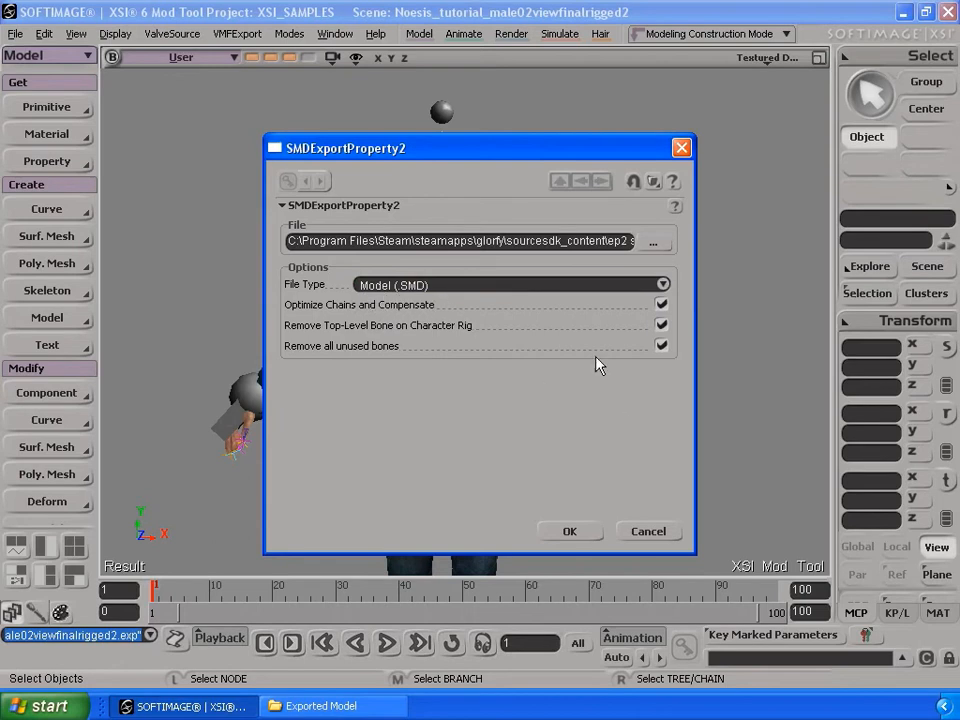
Name the export file Kevin in the Exported Model folder and export the model.
{"action": "left_click", "coordinate": [653, 243]}
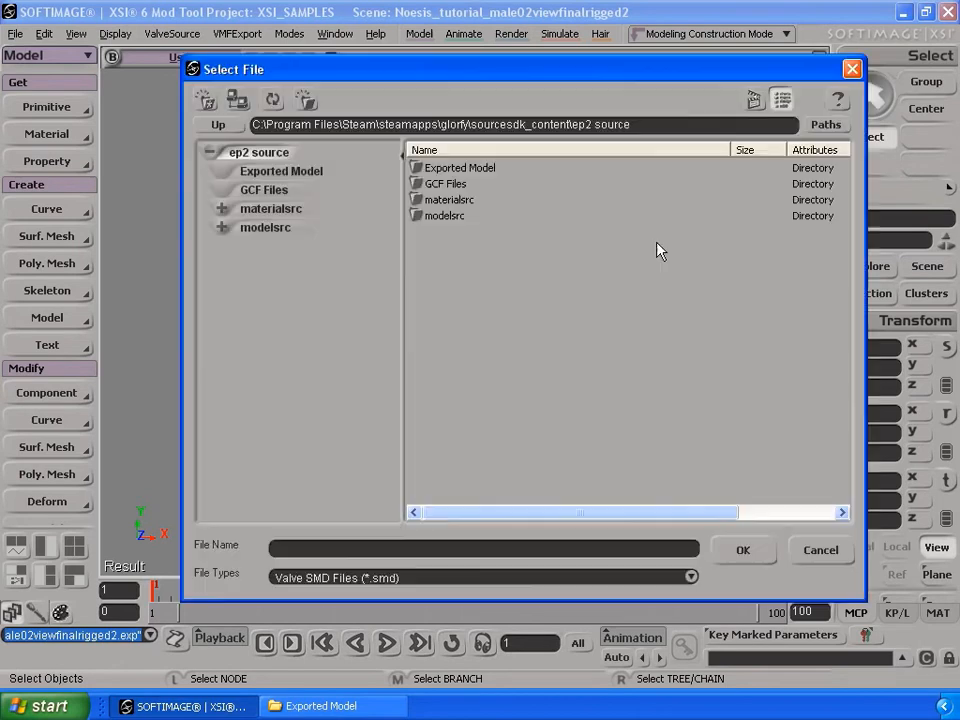
{"action": "double_click", "coordinate": [490, 170]}
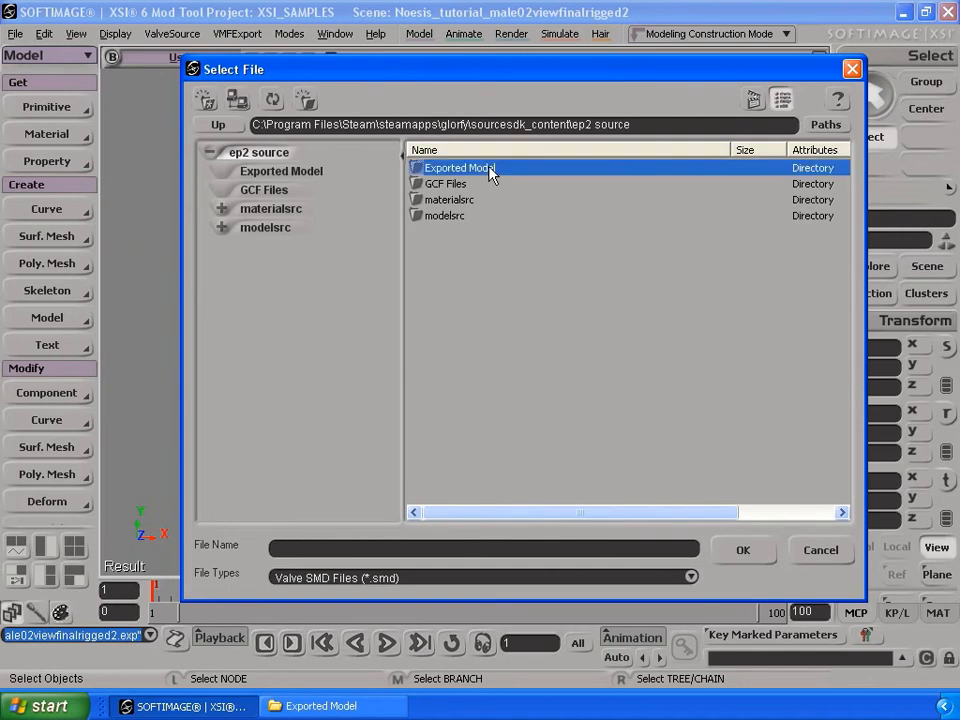
{"action": "left_click", "coordinate": [330, 547]}
{"action": "type", "text": "Kevin"}
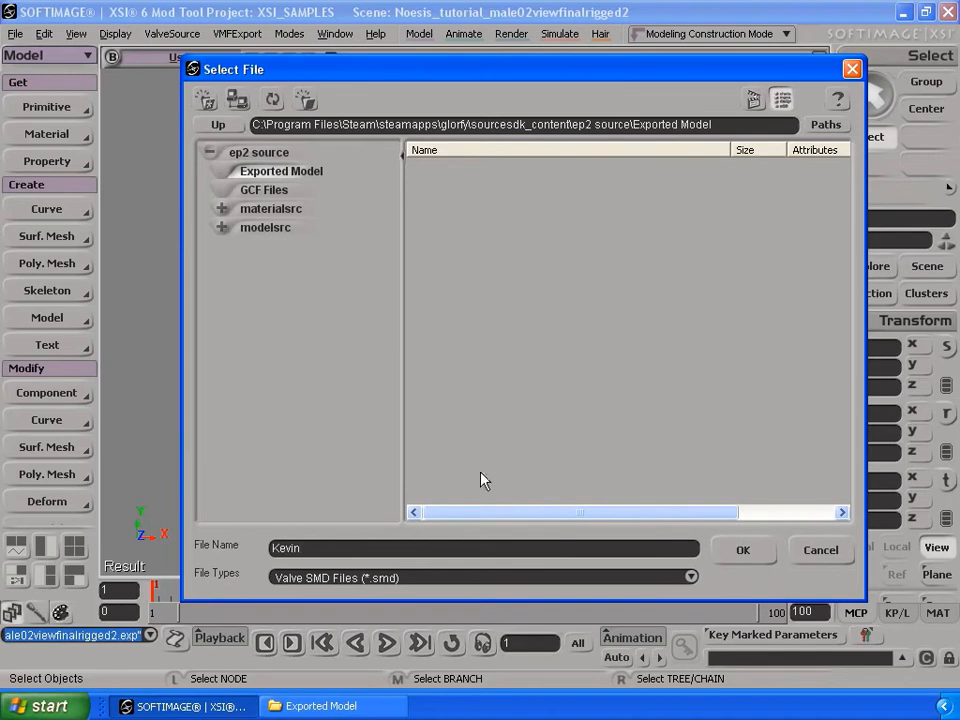
{"action": "left_click", "coordinate": [748, 551]}
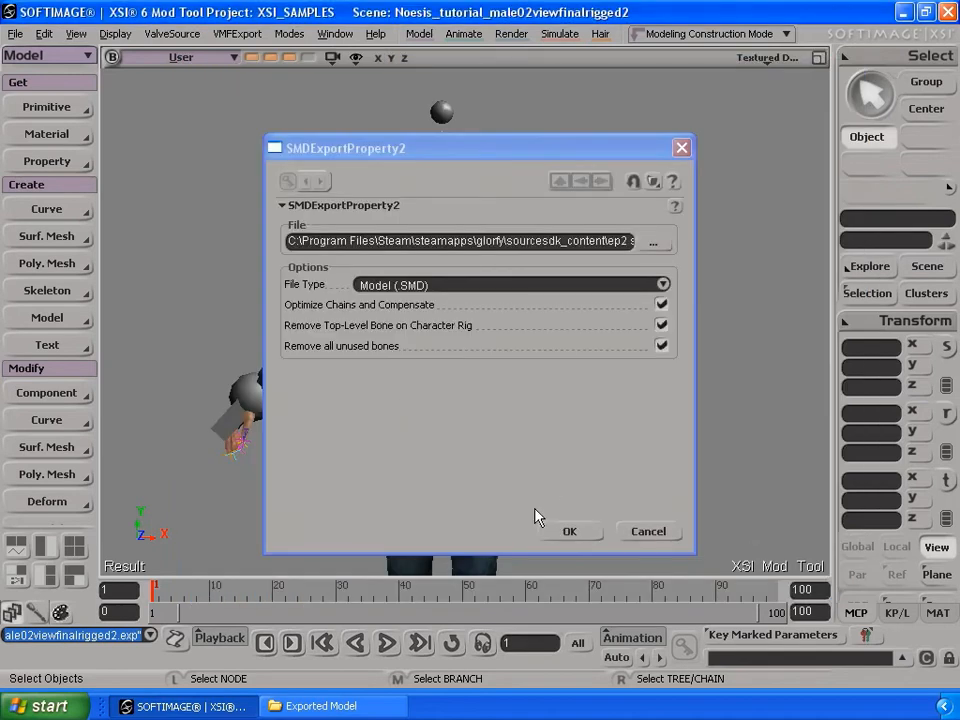
{"action": "left_click", "coordinate": [569, 531]}
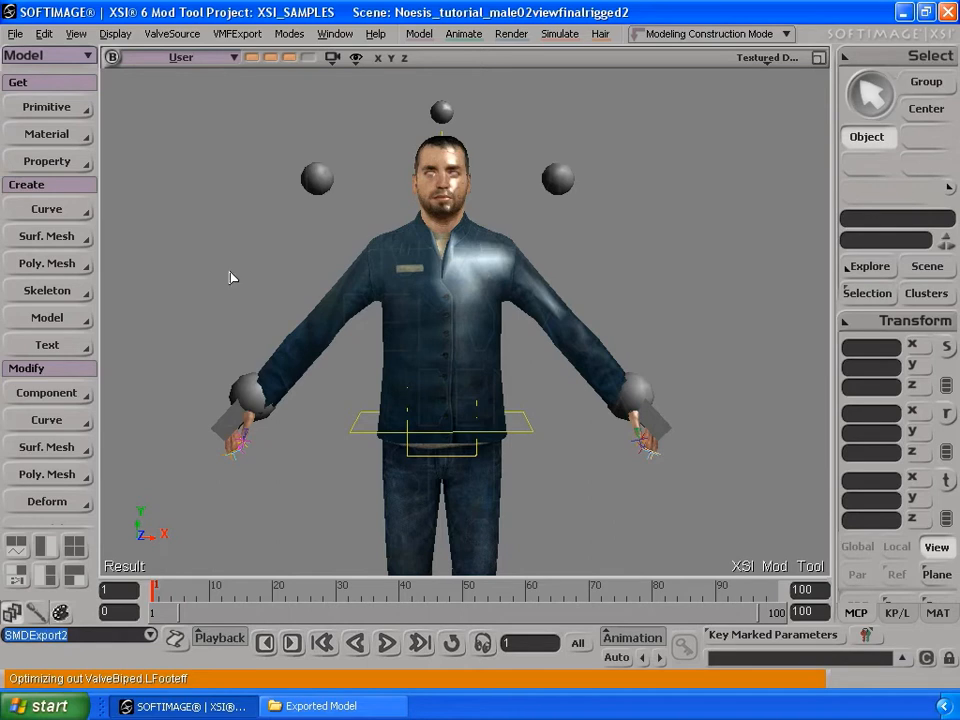
Show Selection Info in the viewport and select the character mesh to read its triangle count.
{"action": "left_click", "coordinate": [357, 58]}
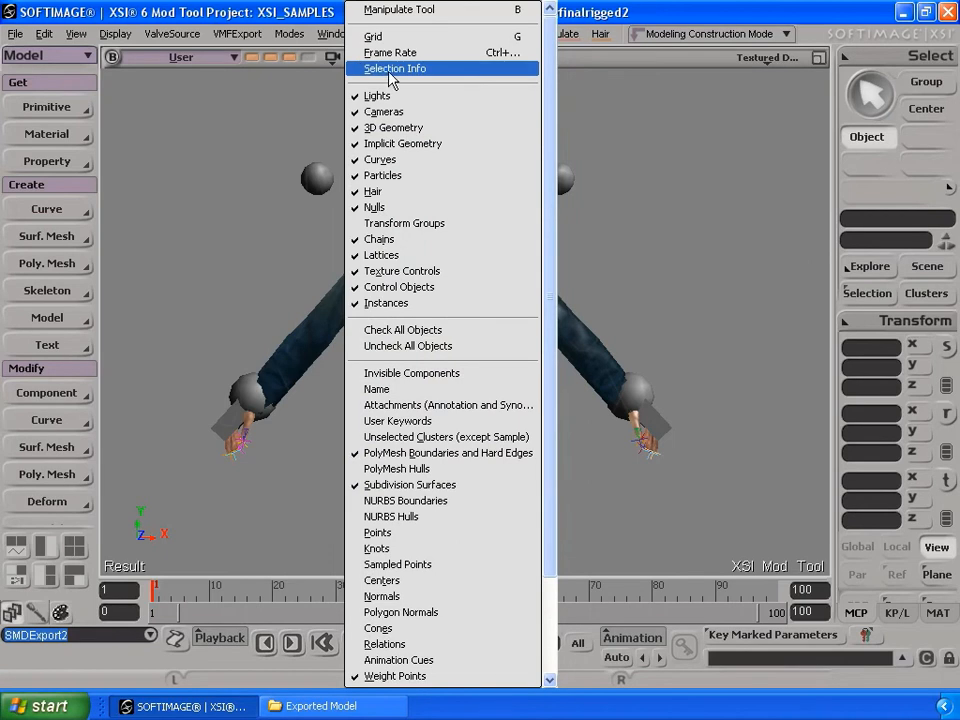
{"action": "left_click", "coordinate": [362, 69]}
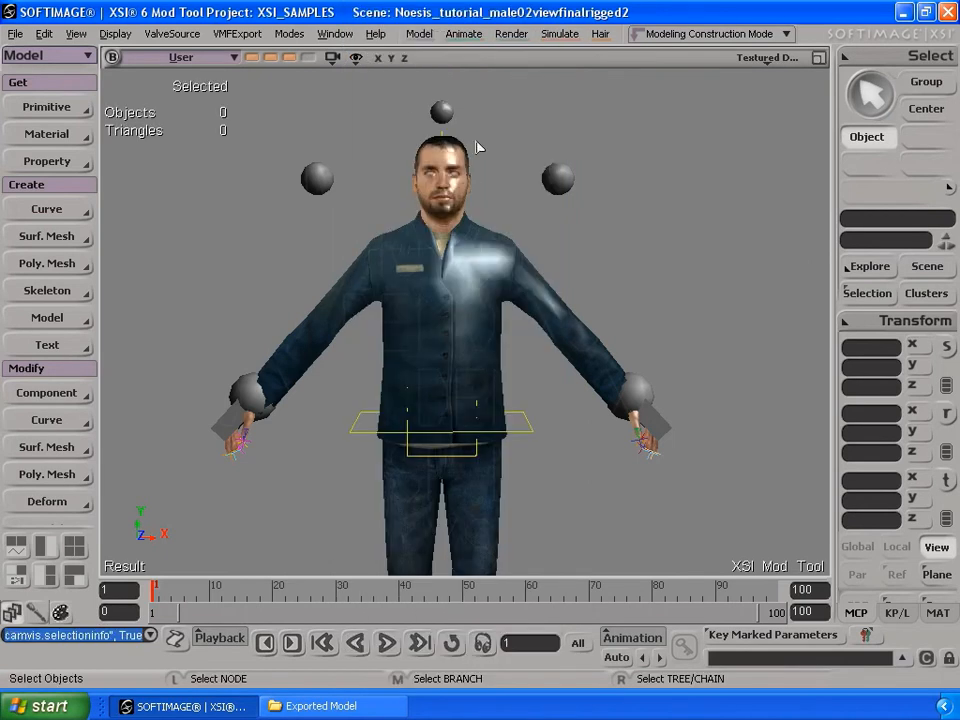
{"action": "left_click", "coordinate": [449, 361]}
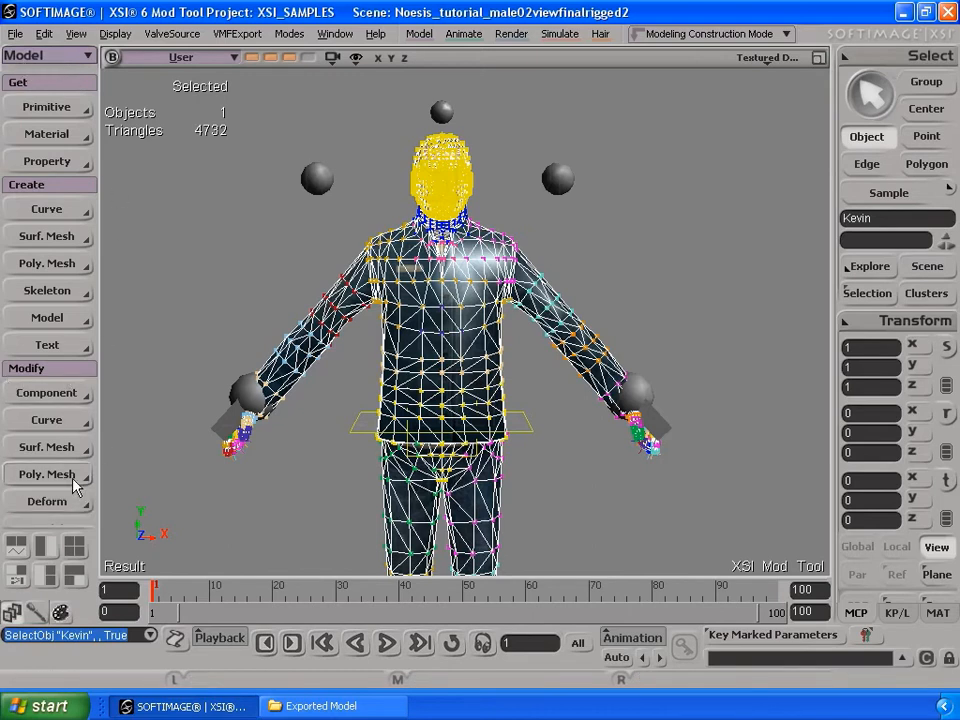
Apply Polygon Reduction to the Kevin mesh and move its property window clear of the character.
{"action": "left_click", "coordinate": [47, 475]}
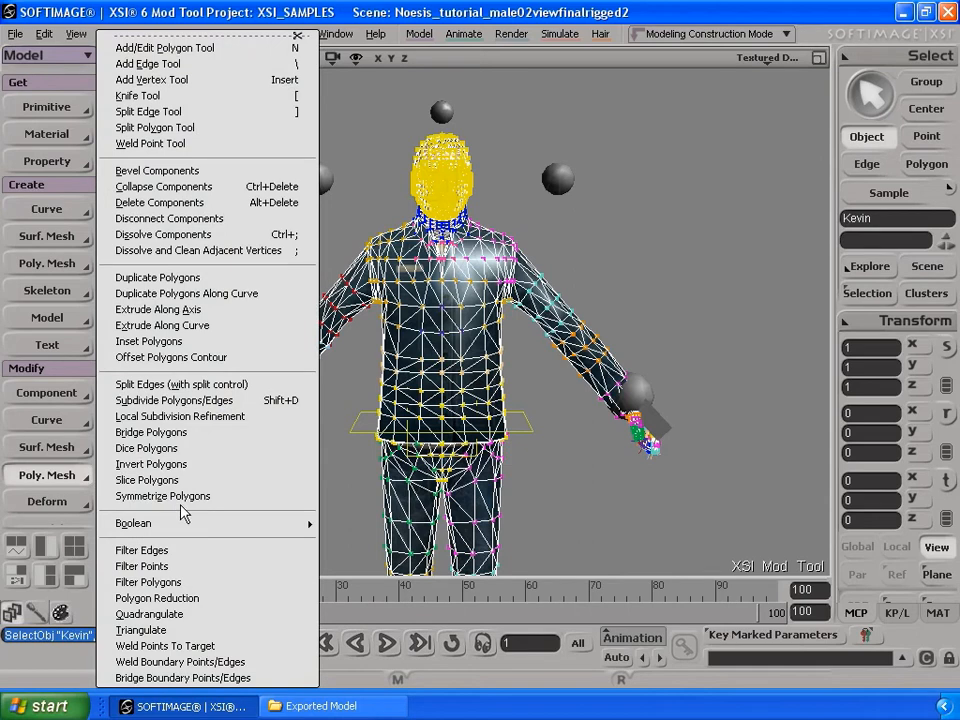
{"action": "left_click", "coordinate": [195, 597]}
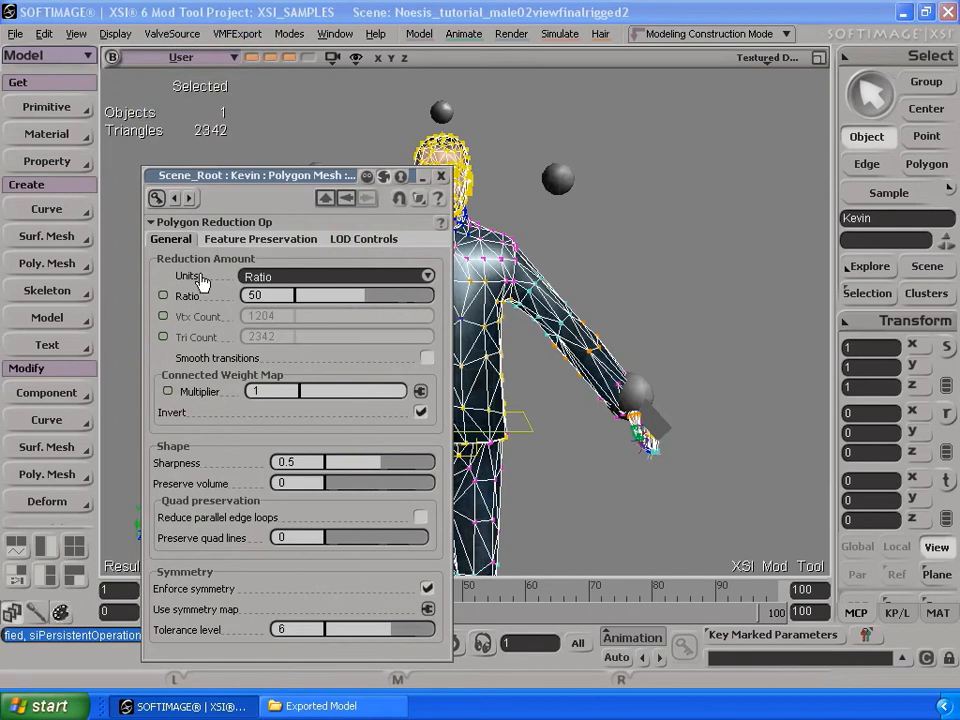
{"action": "left_click_drag", "start_coordinate": [249, 180], "coordinate": [708, 118]}
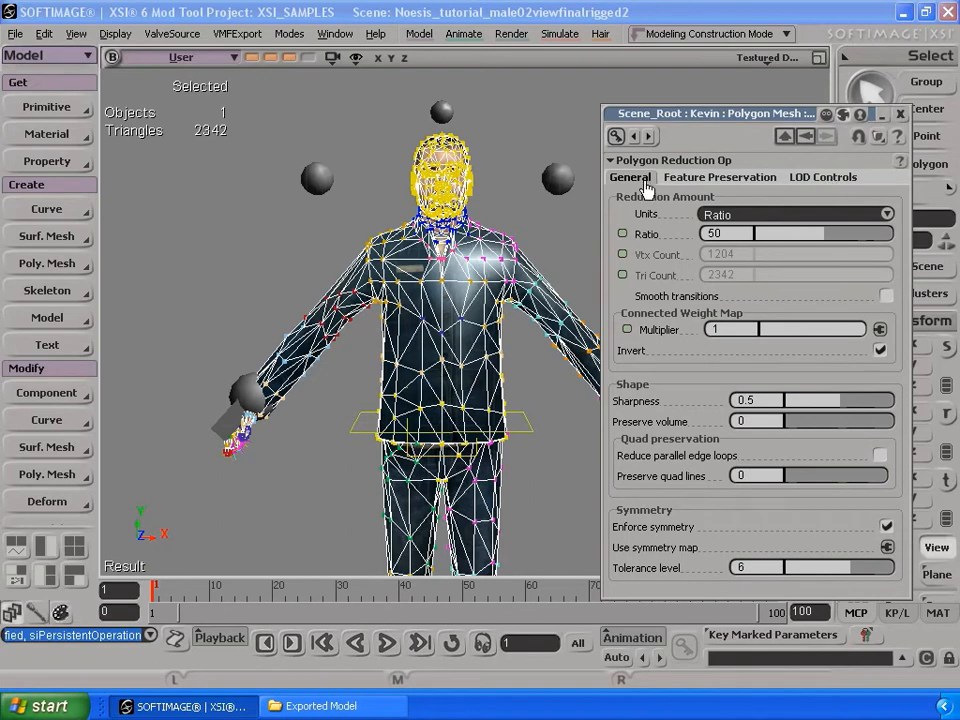
Enable LODs for the polygon reduction with a 25 reduction ratio per LOD and activate control by LOD stage.
{"action": "left_click", "coordinate": [812, 182]}
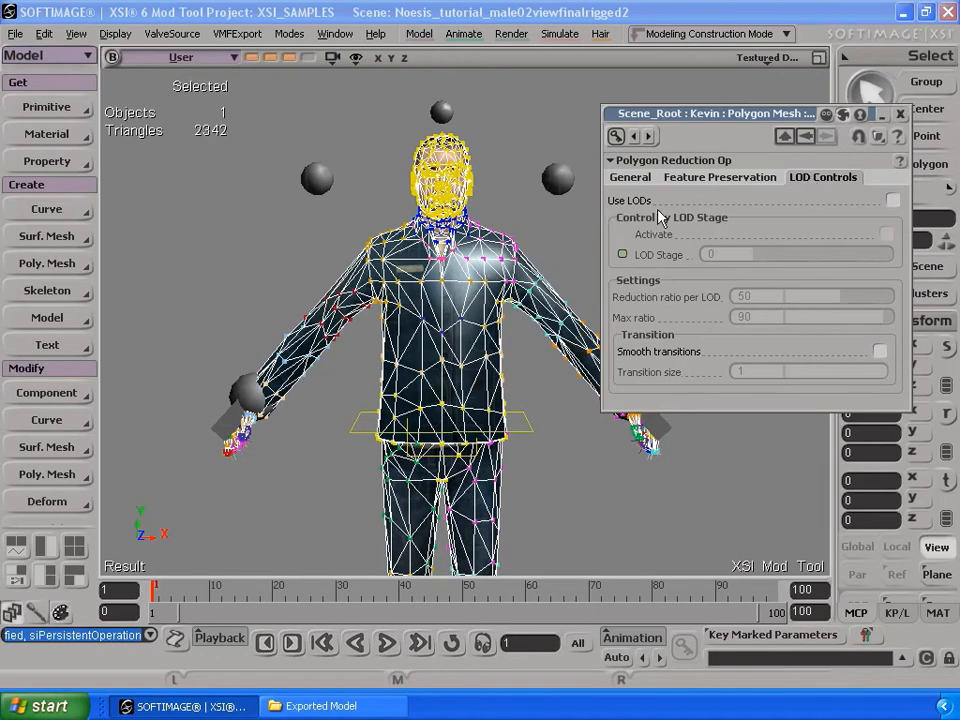
{"action": "left_click", "coordinate": [893, 201]}
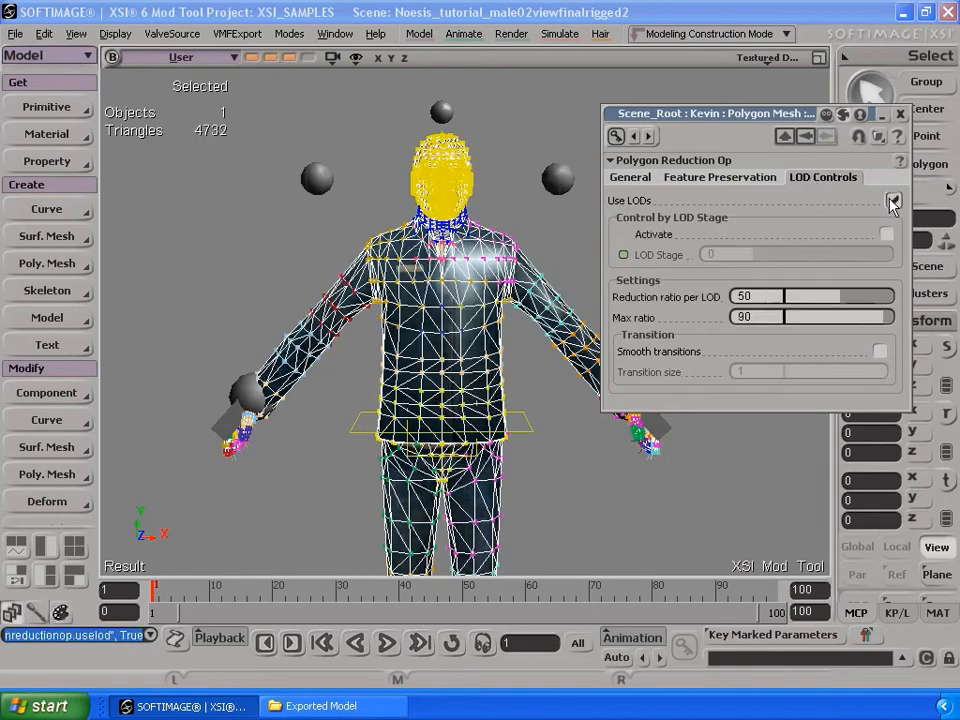
{"action": "left_click", "coordinate": [724, 296]}
{"action": "type", "text": "25"}
{"action": "key", "text": "Return"}
{"action": "left_click", "coordinate": [886, 233]}
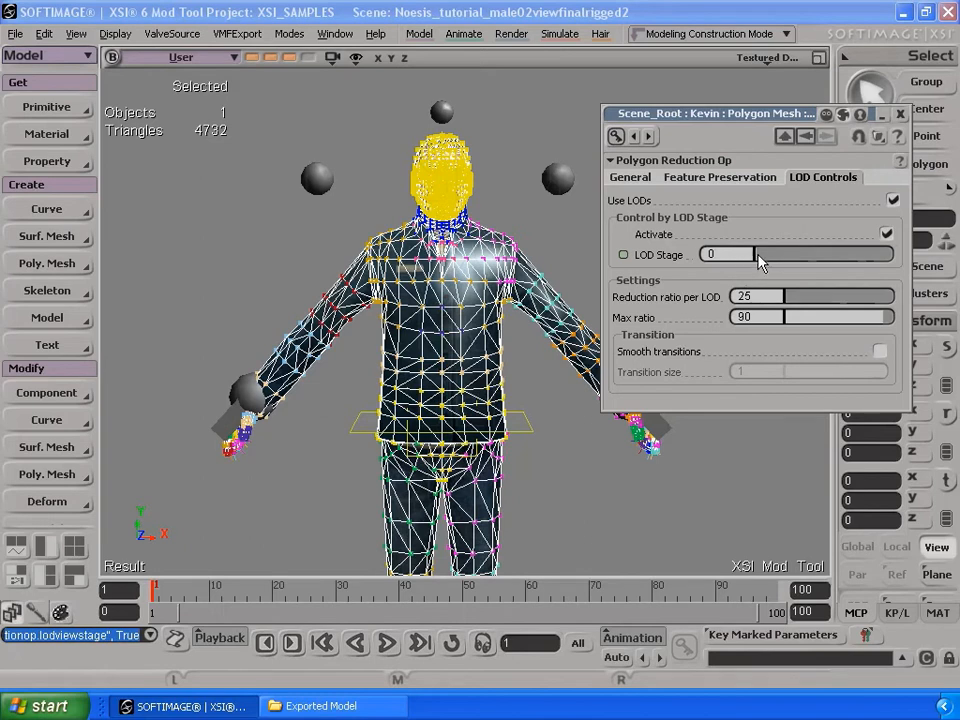
Set the LOD stage to 1 and export the reduced mesh as a Valve SMD named lod1 in the Exported Model folder.
{"action": "left_click_drag", "start_coordinate": [760, 262], "coordinate": [769, 262]}
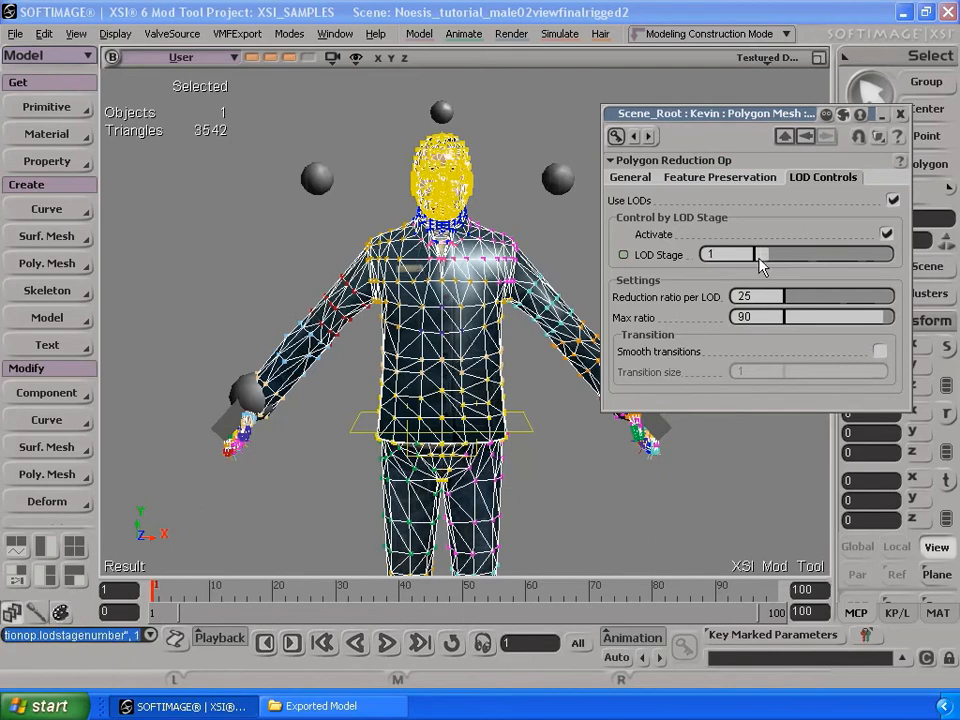
{"action": "left_click", "coordinate": [165, 34]}
{"action": "left_click", "coordinate": [166, 54]}
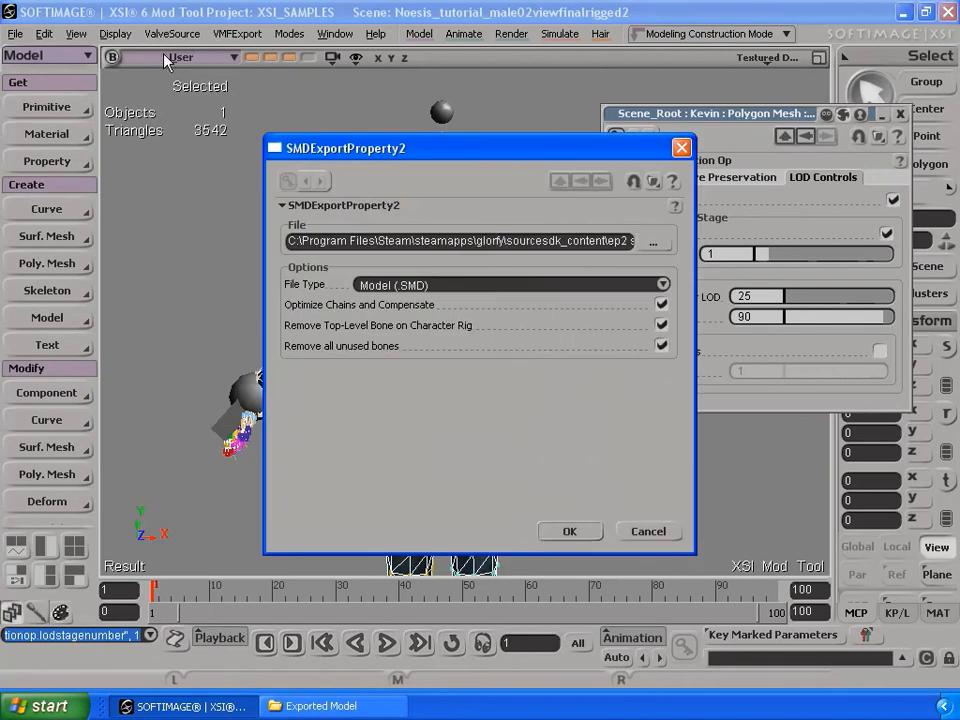
{"action": "left_click", "coordinate": [654, 244]}
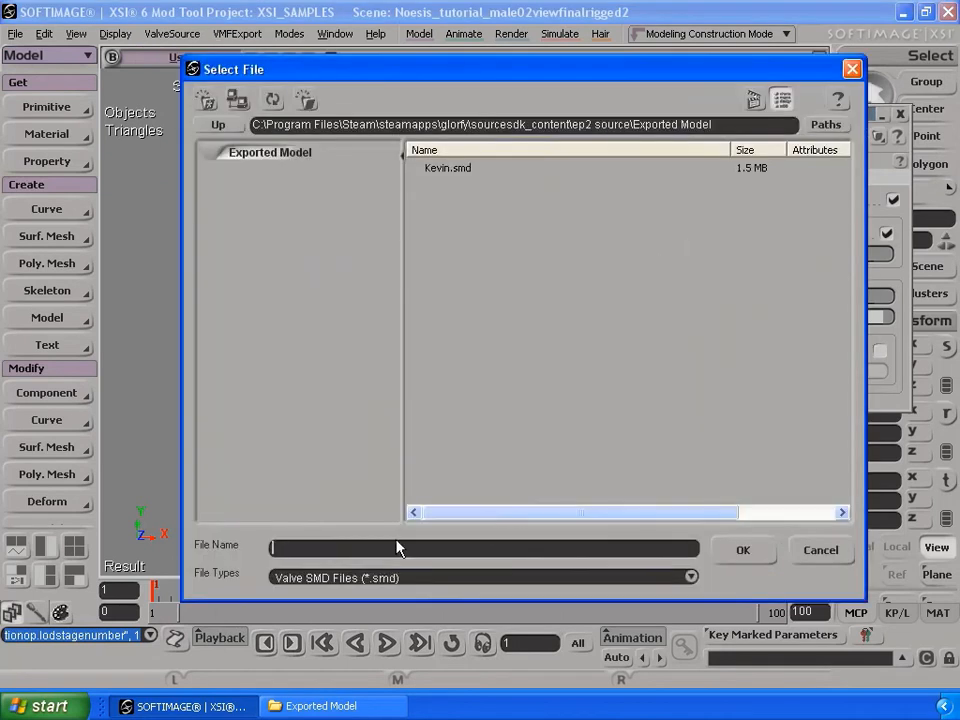
{"action": "type", "text": "lod1"}
{"action": "left_click", "coordinate": [739, 551]}
{"action": "left_click", "coordinate": [572, 533]}
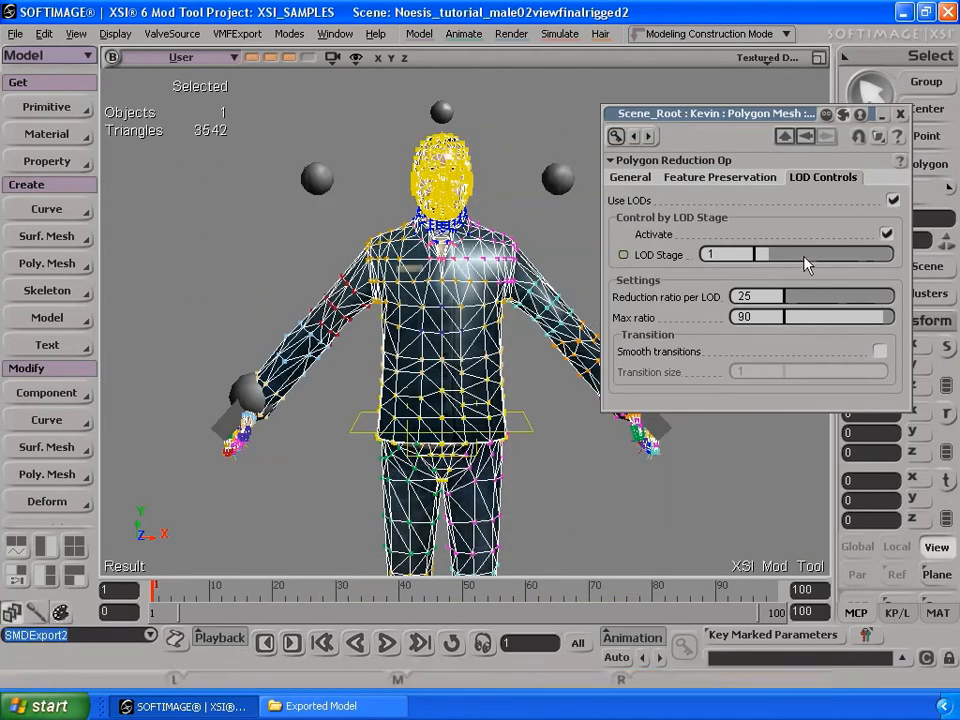
Set the LOD stage to 2 and export the reduced mesh as an SMD file named lod2.
{"action": "left_click", "coordinate": [777, 259]}
{"action": "left_click", "coordinate": [172, 33]}
{"action": "left_click", "coordinate": [180, 56]}
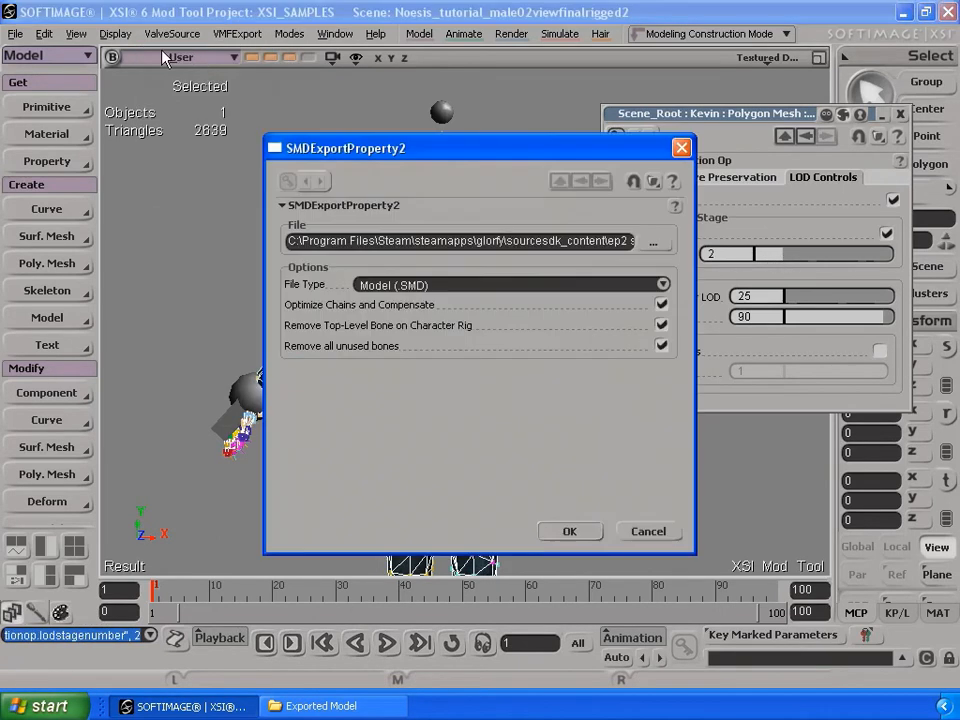
{"action": "left_click", "coordinate": [647, 246]}
{"action": "type", "text": "lod2"}
{"action": "left_click", "coordinate": [732, 551]}
{"action": "left_click", "coordinate": [573, 532]}
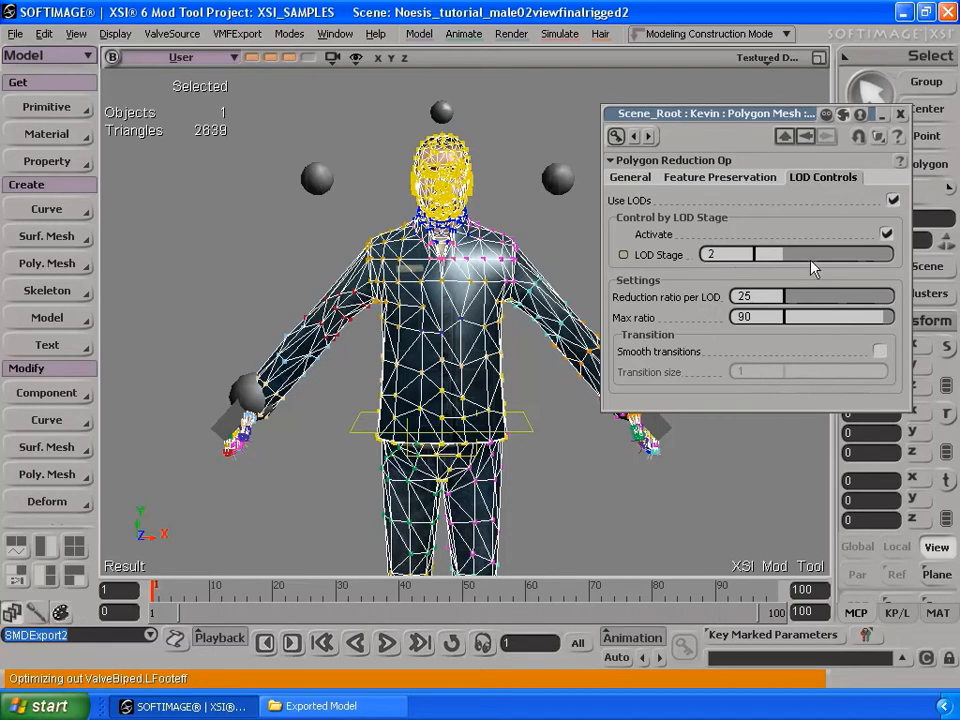
Set the LOD stage to 3 and export the reduced mesh as an SMD file named lod3.
{"action": "left_click_drag", "start_coordinate": [786, 261], "coordinate": [797, 258]}
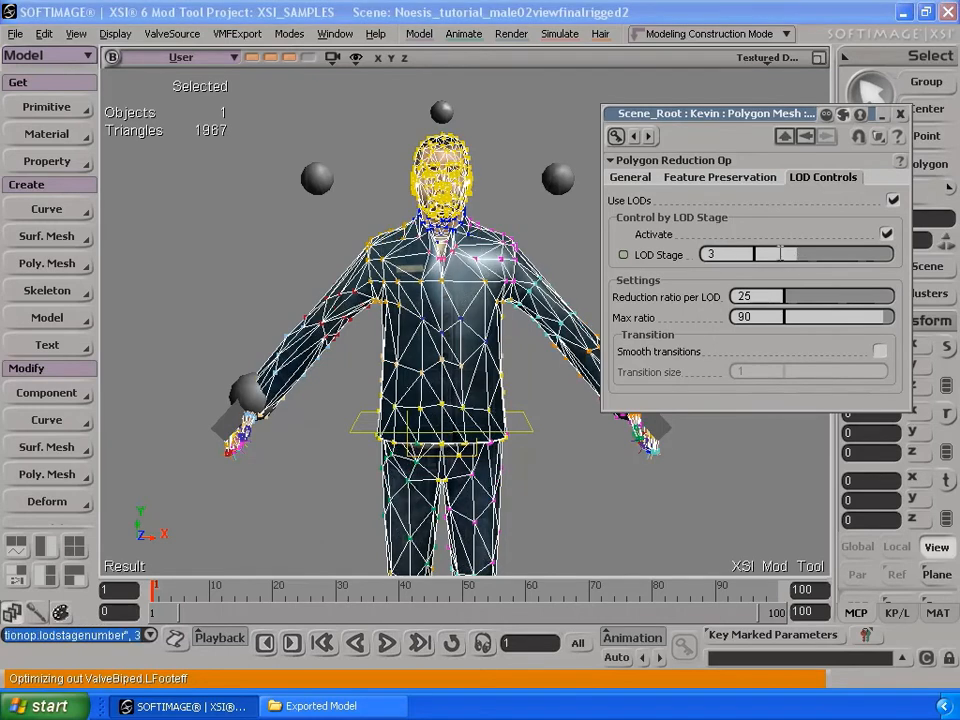
{"action": "left_click", "coordinate": [165, 33]}
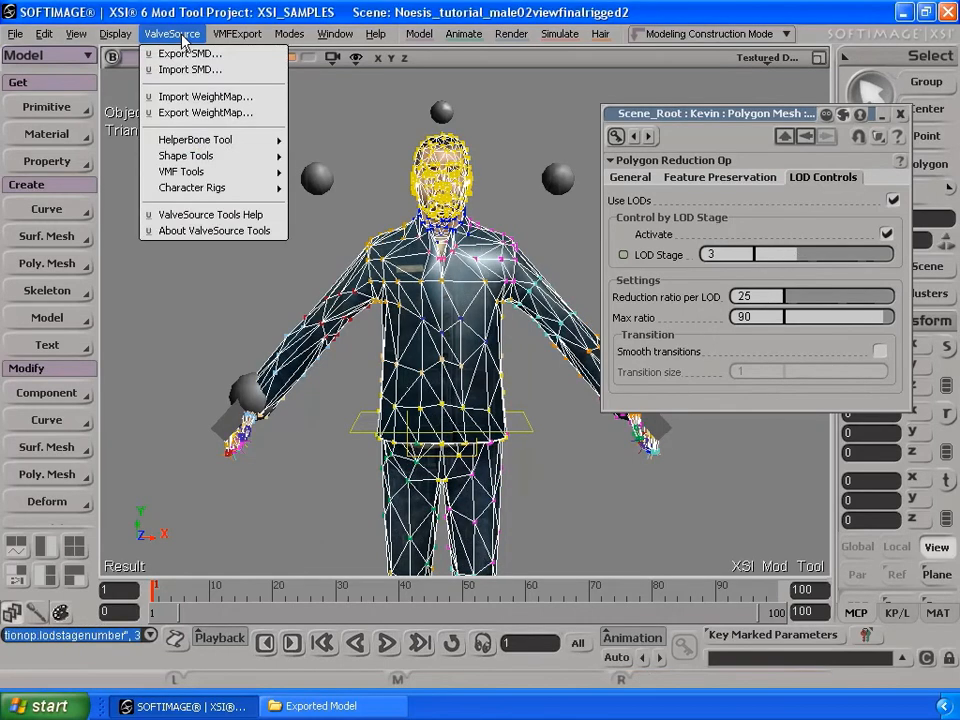
{"action": "left_click", "coordinate": [202, 57]}
{"action": "left_click", "coordinate": [668, 300]}
{"action": "type", "text": "lod3"}
{"action": "left_click", "coordinate": [730, 551]}
{"action": "left_click", "coordinate": [566, 532]}
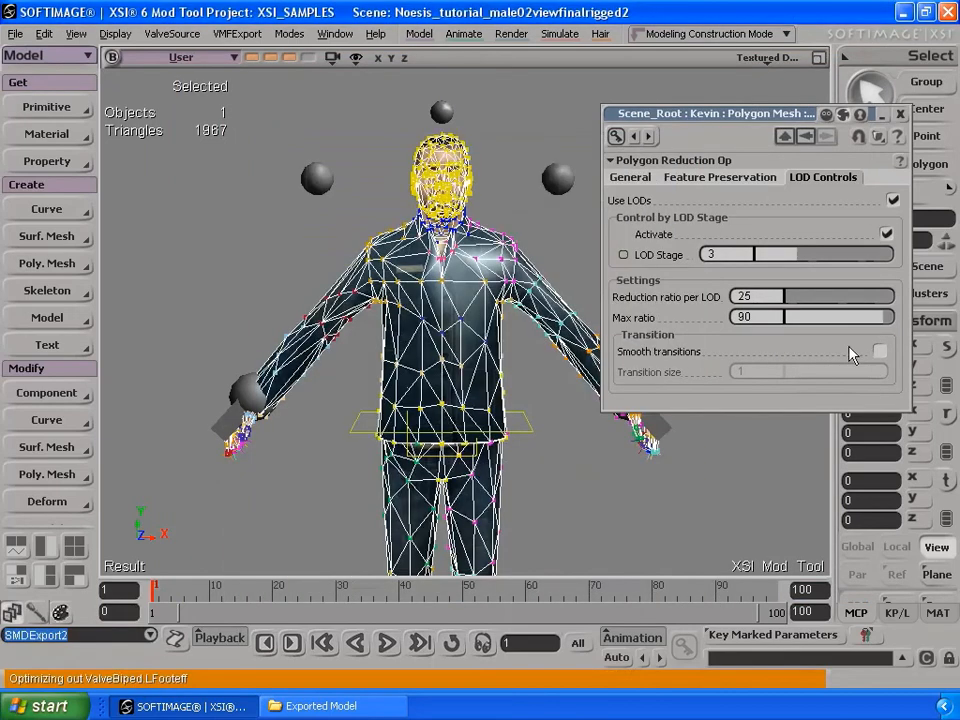
Set the LOD stage to 4 and export the reduced mesh as an SMD file named lod4.
{"action": "left_click", "coordinate": [806, 256]}
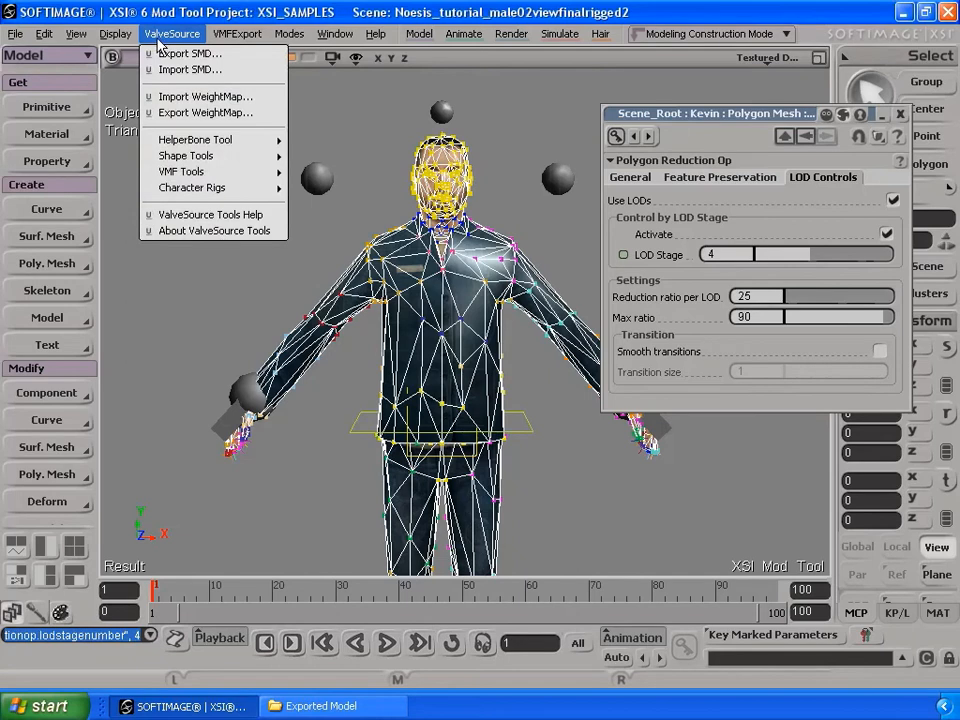
{"action": "left_click", "coordinate": [166, 56]}
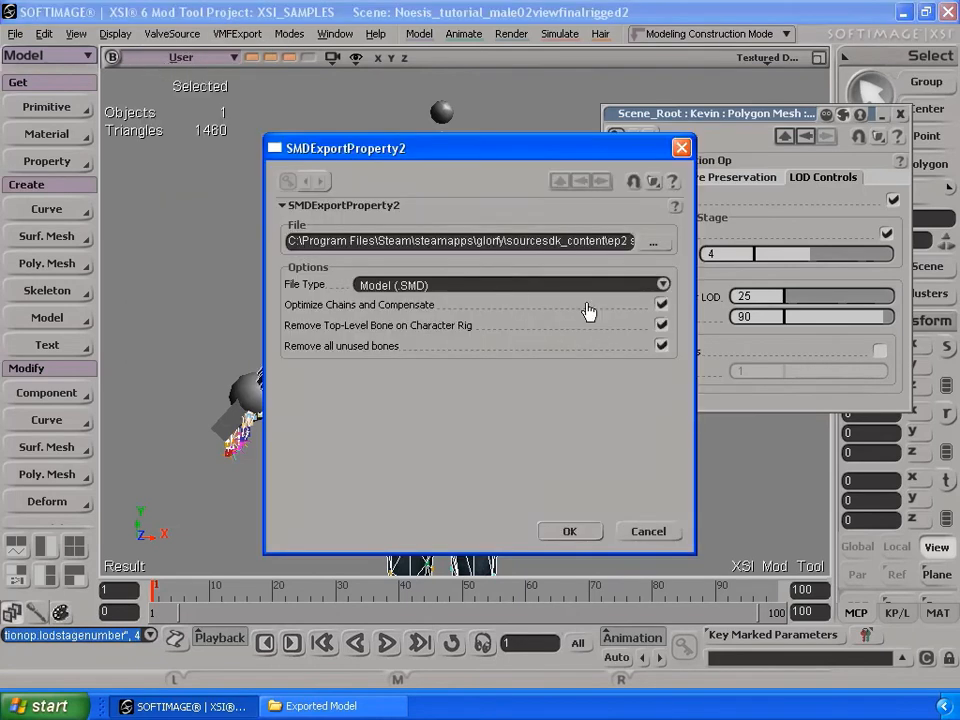
{"action": "left_click", "coordinate": [656, 244]}
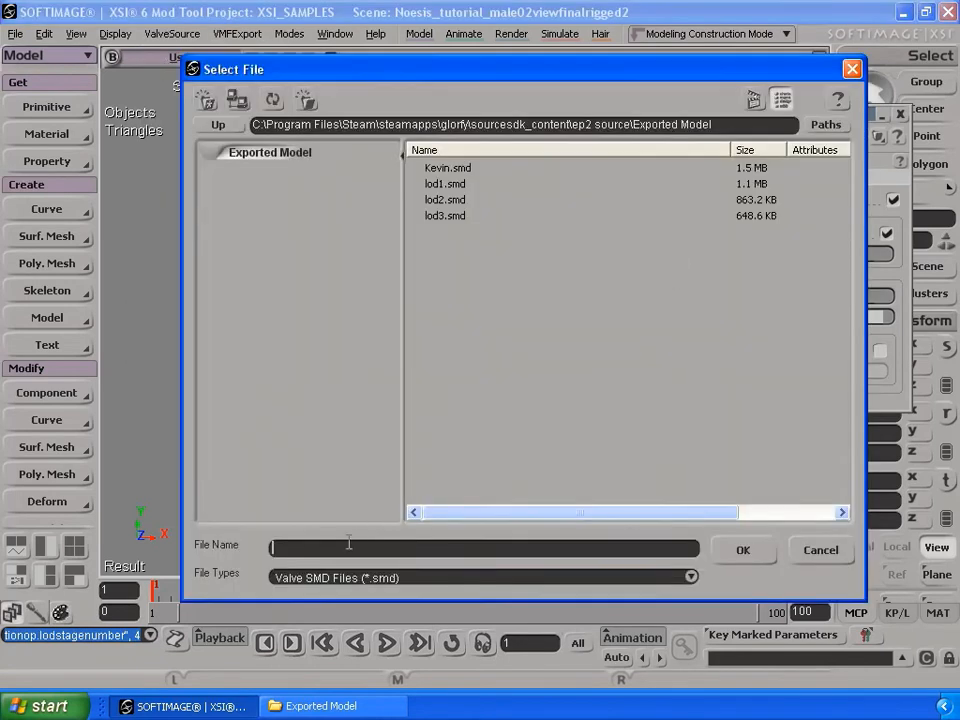
{"action": "type", "text": "lod4"}
{"action": "left_click", "coordinate": [726, 551]}
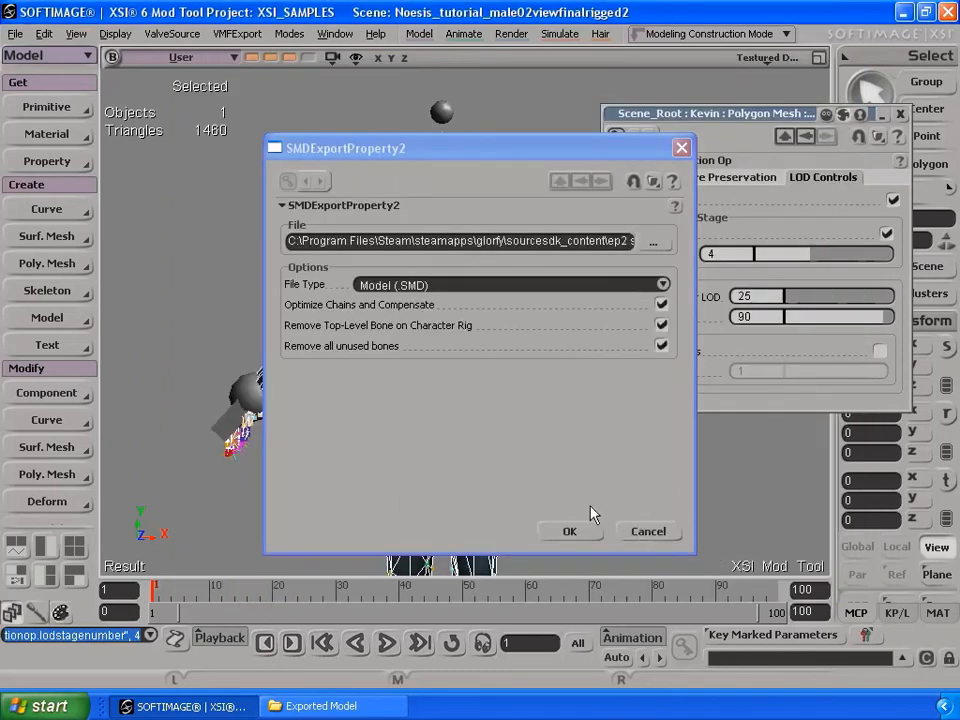
{"action": "left_click", "coordinate": [576, 534]}
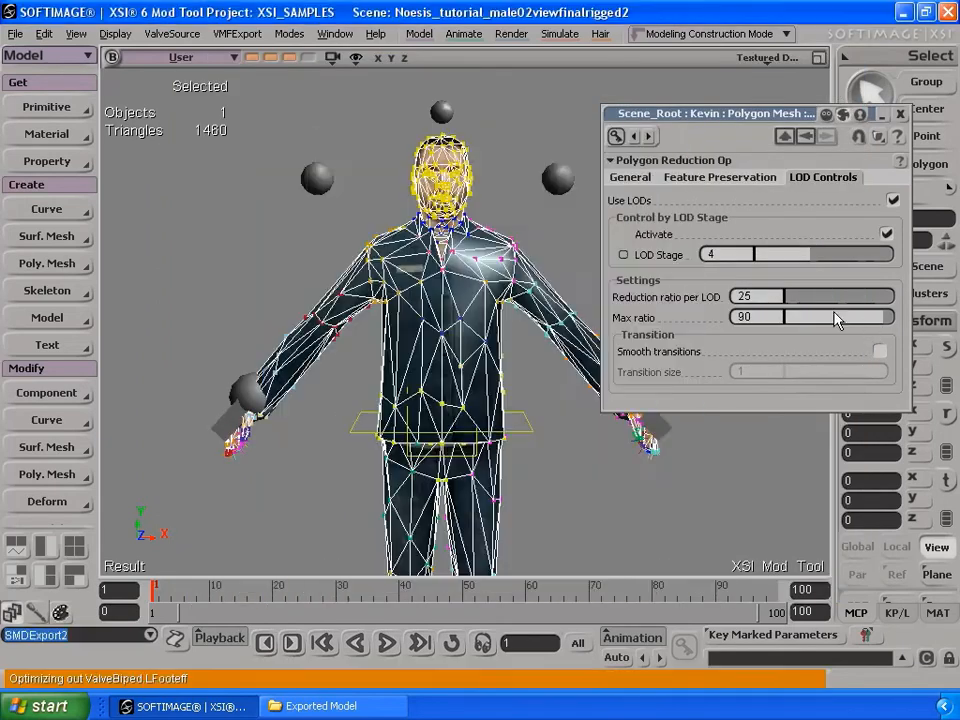
Set the LOD stage to 5, export the mesh as an SMD named lod5, and close the Polygon Reduction properties.
{"action": "left_click", "coordinate": [810, 262]}
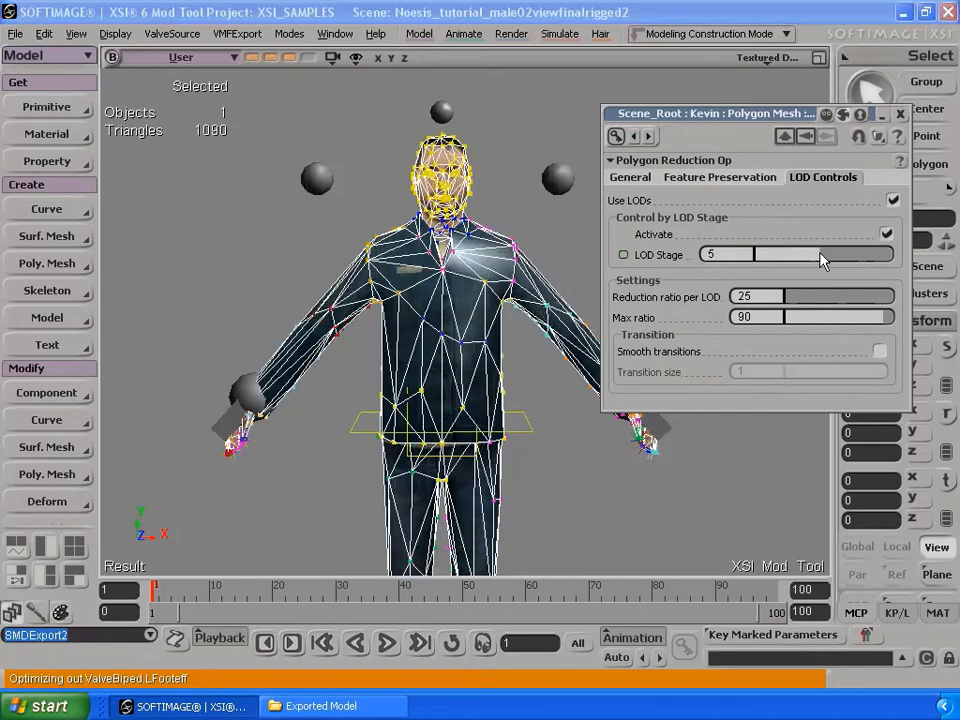
{"action": "left_click", "coordinate": [180, 33]}
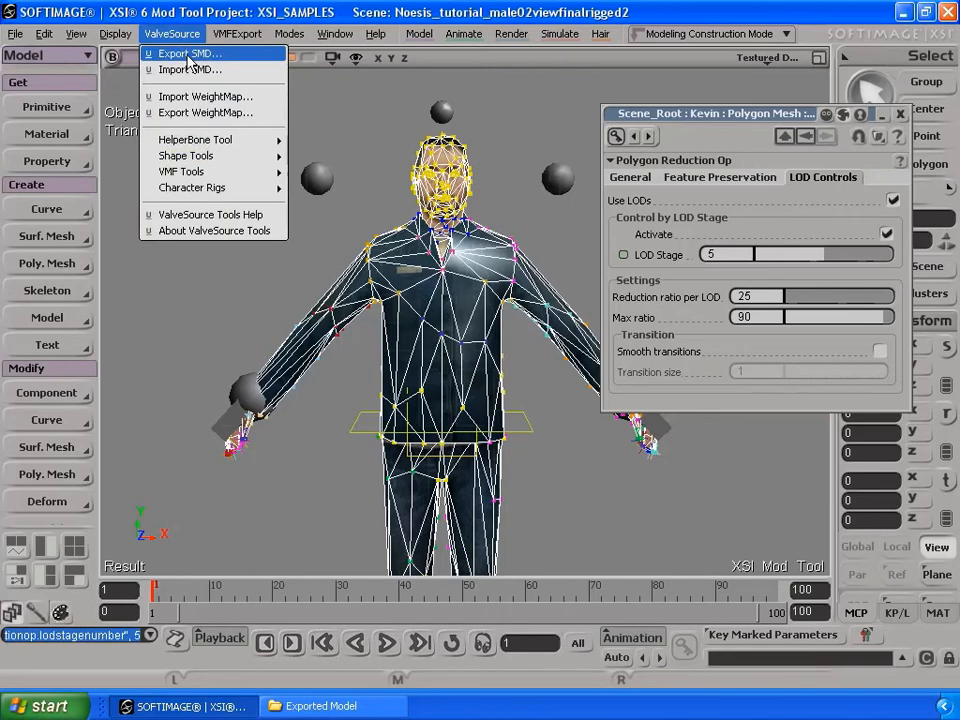
{"action": "left_click", "coordinate": [188, 54]}
{"action": "left_click", "coordinate": [652, 245]}
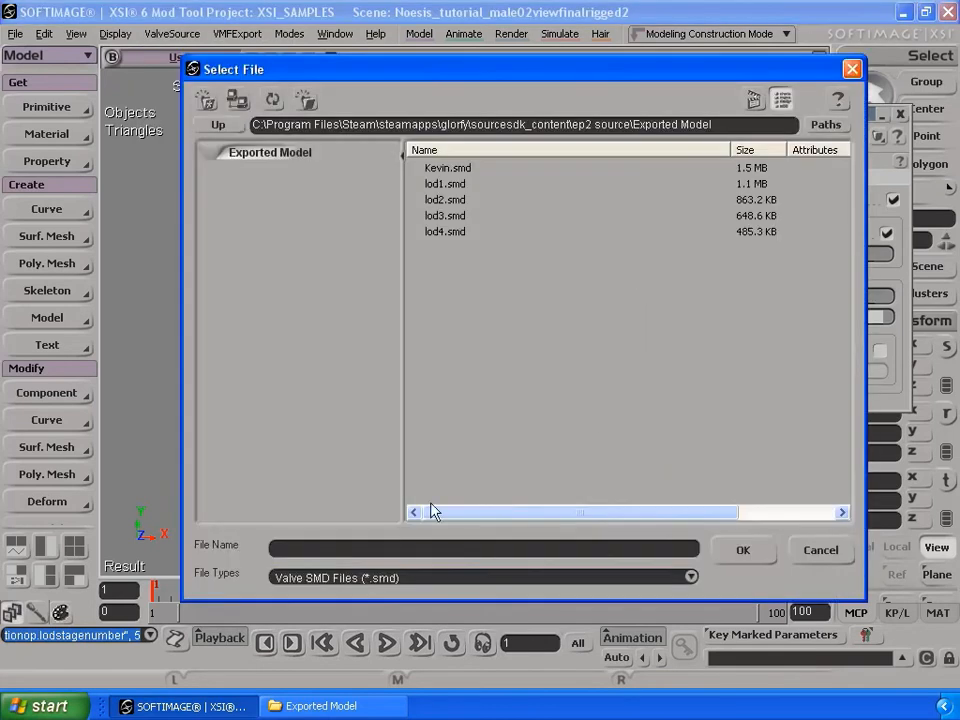
{"action": "type", "text": "lod5"}
{"action": "left_click", "coordinate": [743, 563]}
{"action": "left_click", "coordinate": [572, 531]}
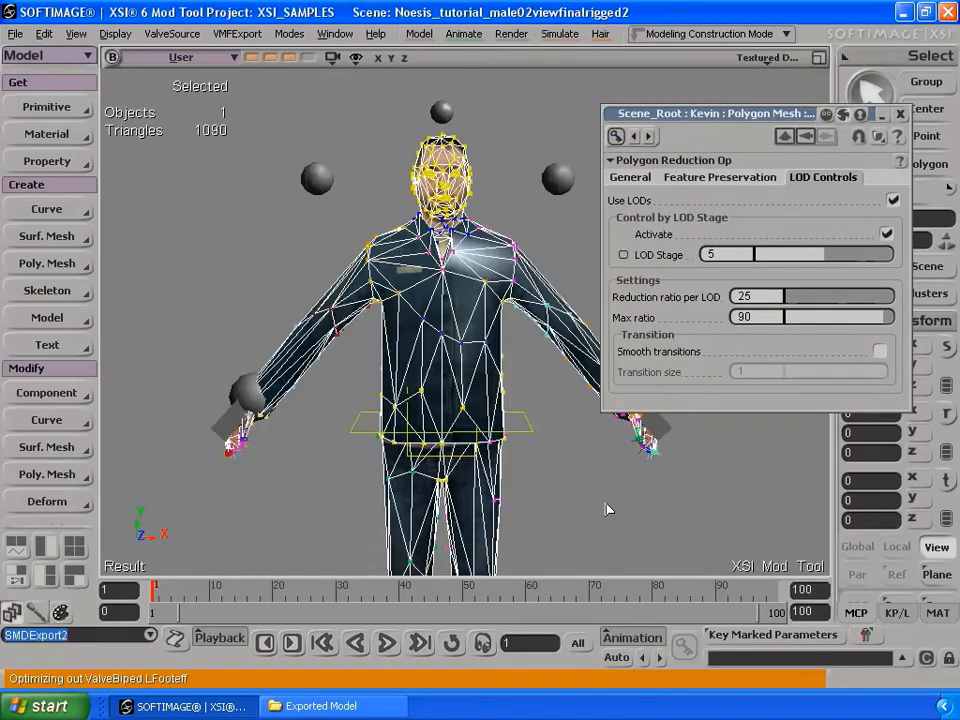
{"action": "left_click", "coordinate": [900, 113]}
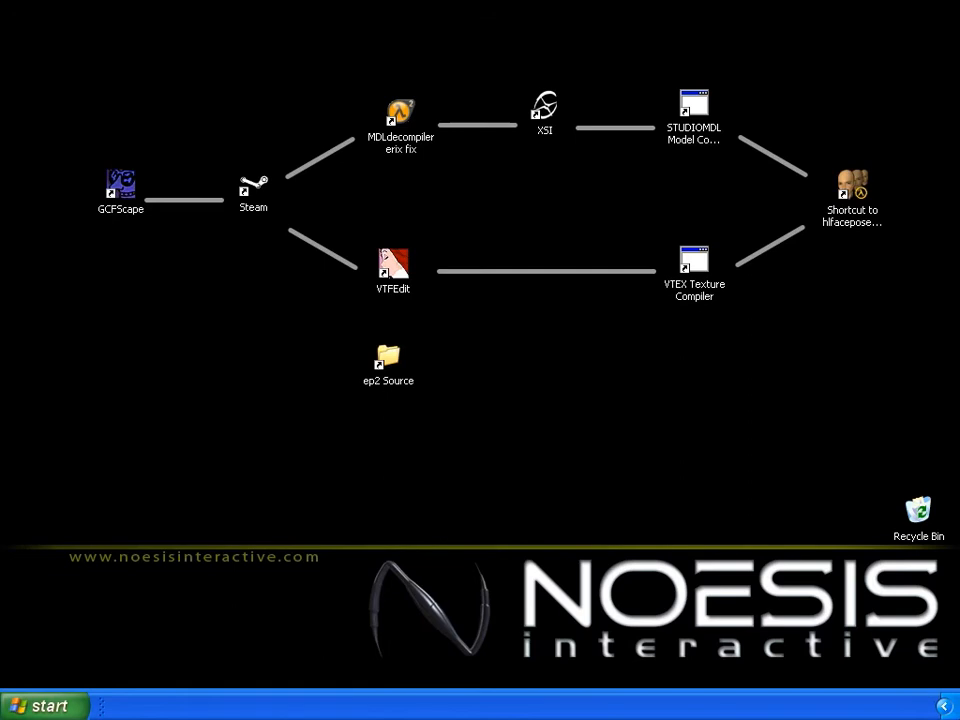
From the desktop, open ep2 Source's Exported Model folder, review Kevin.smd and the other model files, and minimize the window.
{"action": "double_click", "coordinate": [388, 358]}
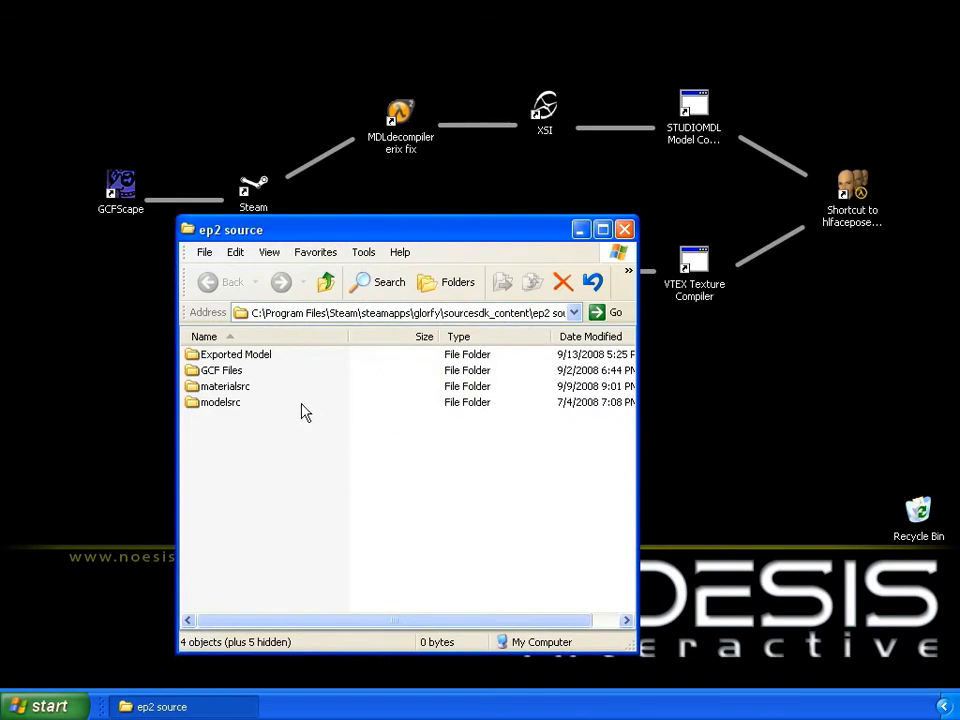
{"action": "left_click", "coordinate": [267, 357]}
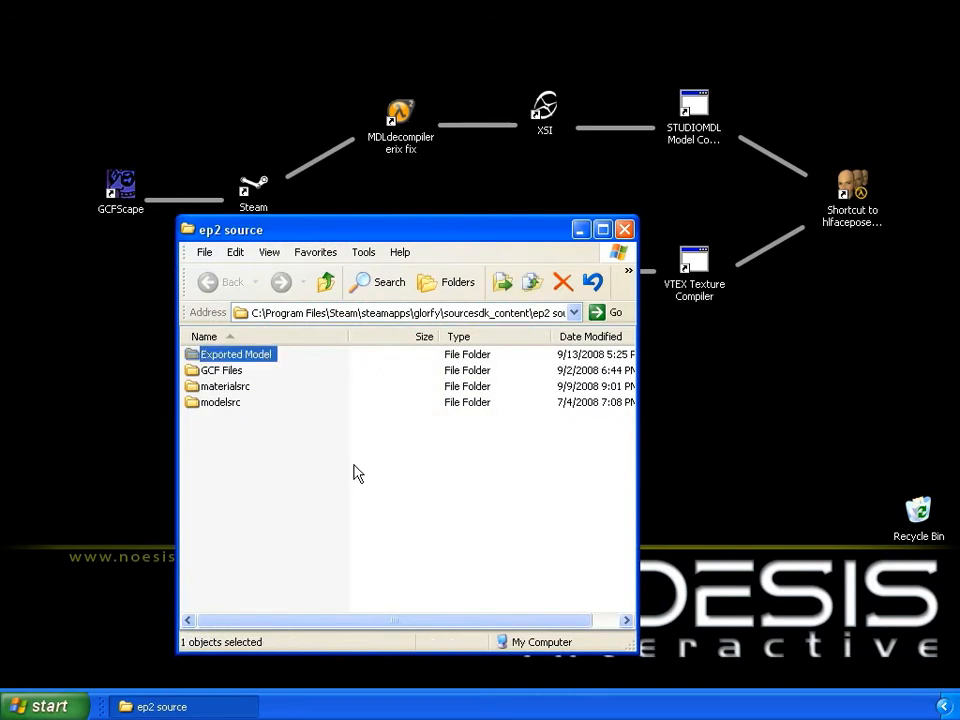
{"action": "double_click", "coordinate": [199, 357]}
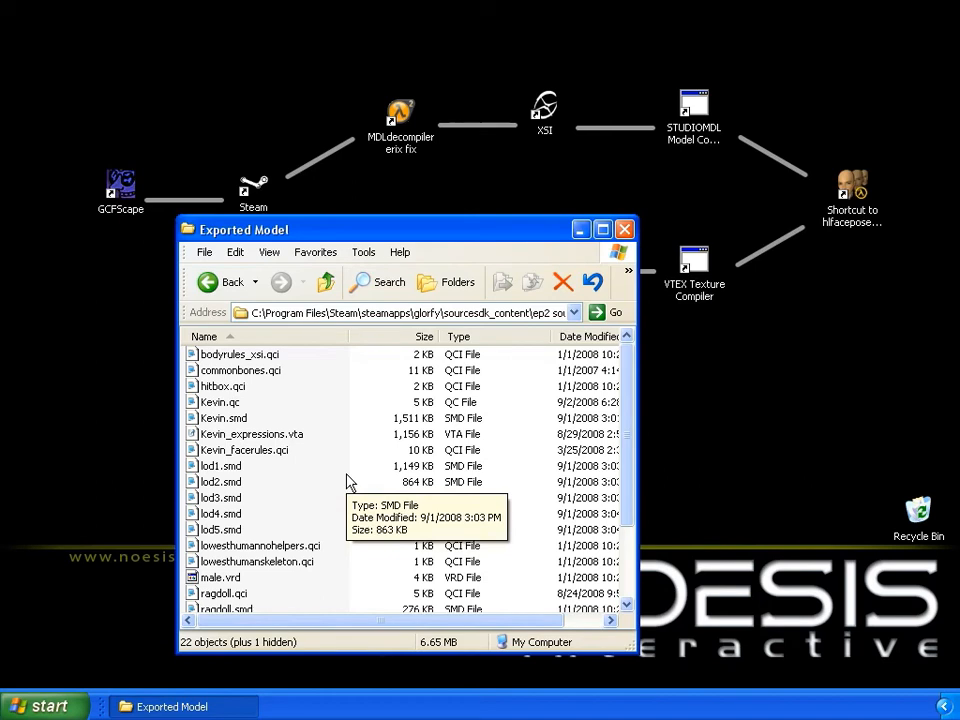
{"action": "left_click", "coordinate": [232, 420]}
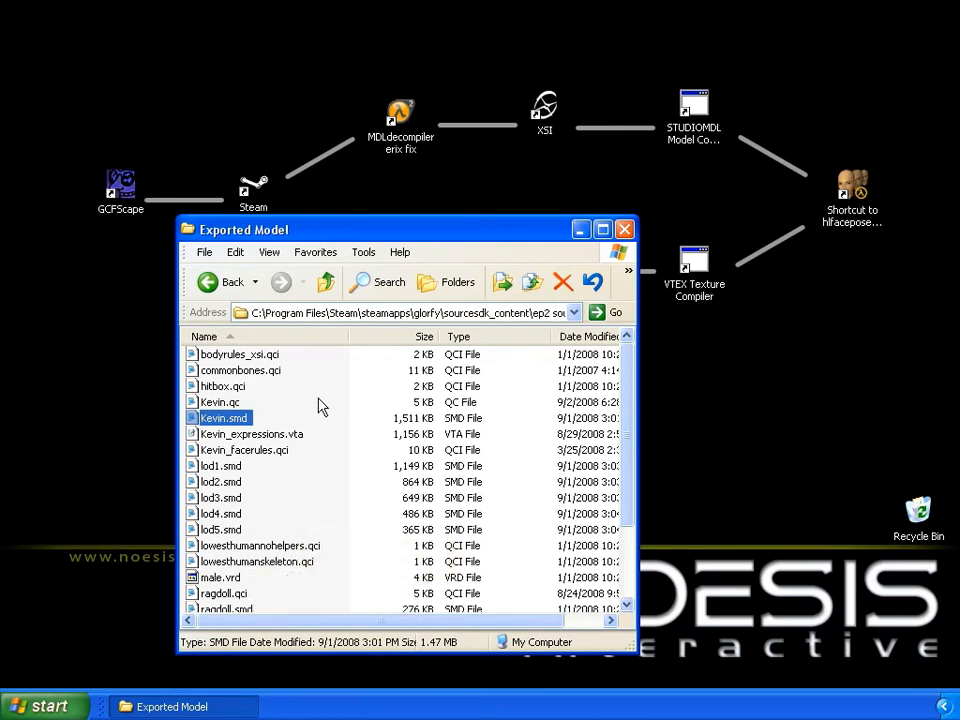
{"action": "left_click", "coordinate": [340, 445]}
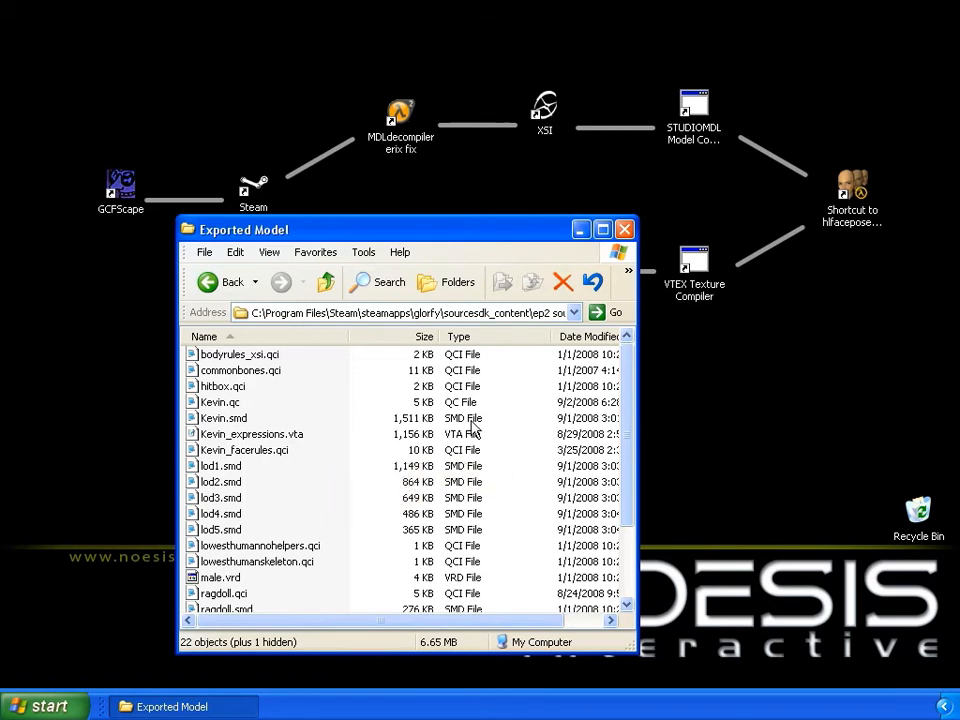
{"action": "left_click", "coordinate": [580, 232]}
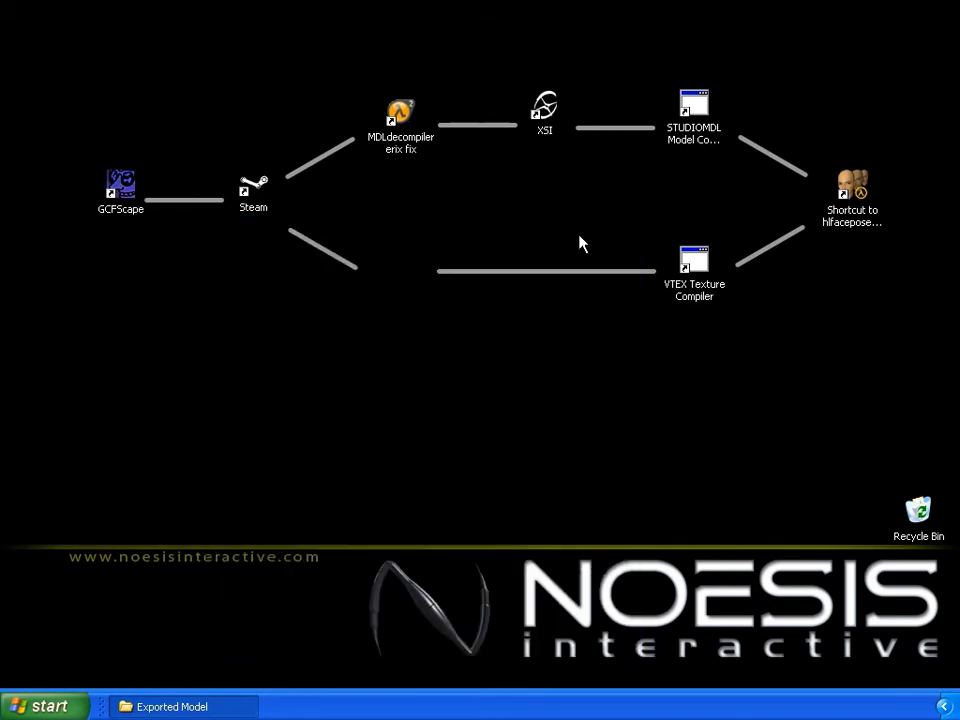
From the ep2 Source folder, browse to hl2mp's modelsrc\humans_sdk\Male folder, review the stock QCI and SMD files, and close the window.
{"action": "double_click", "coordinate": [390, 368]}
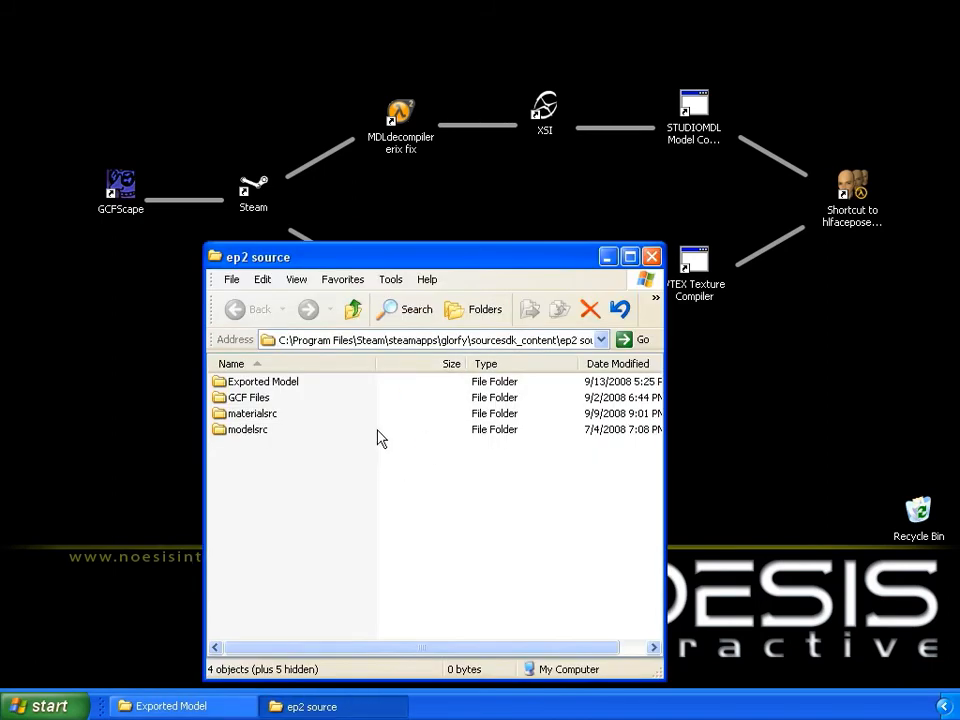
{"action": "left_click", "coordinate": [353, 312]}
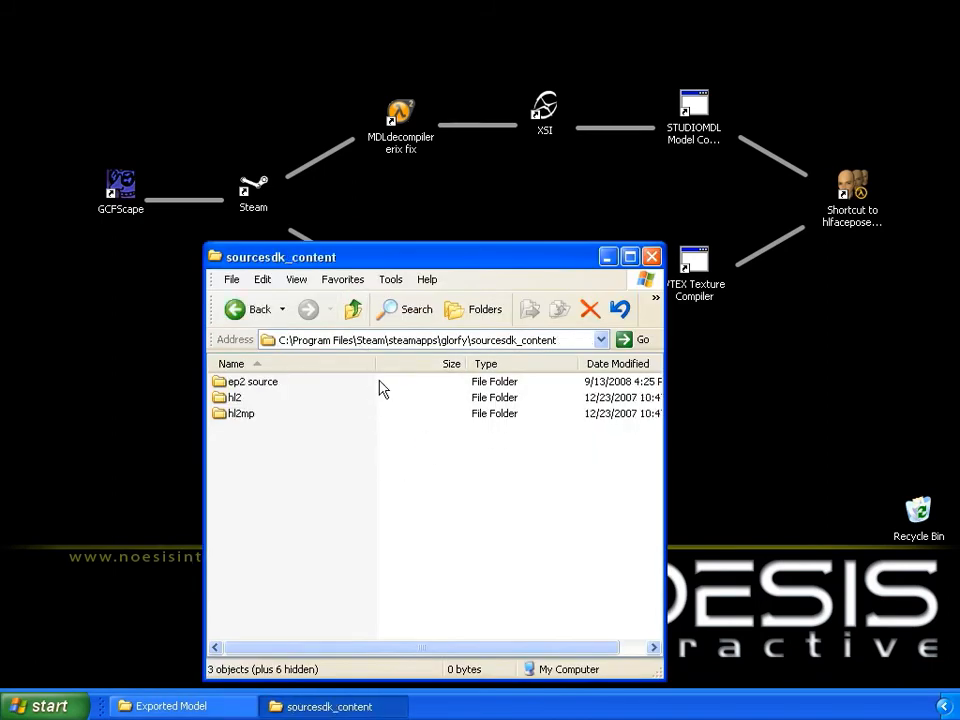
{"action": "double_click", "coordinate": [250, 420]}
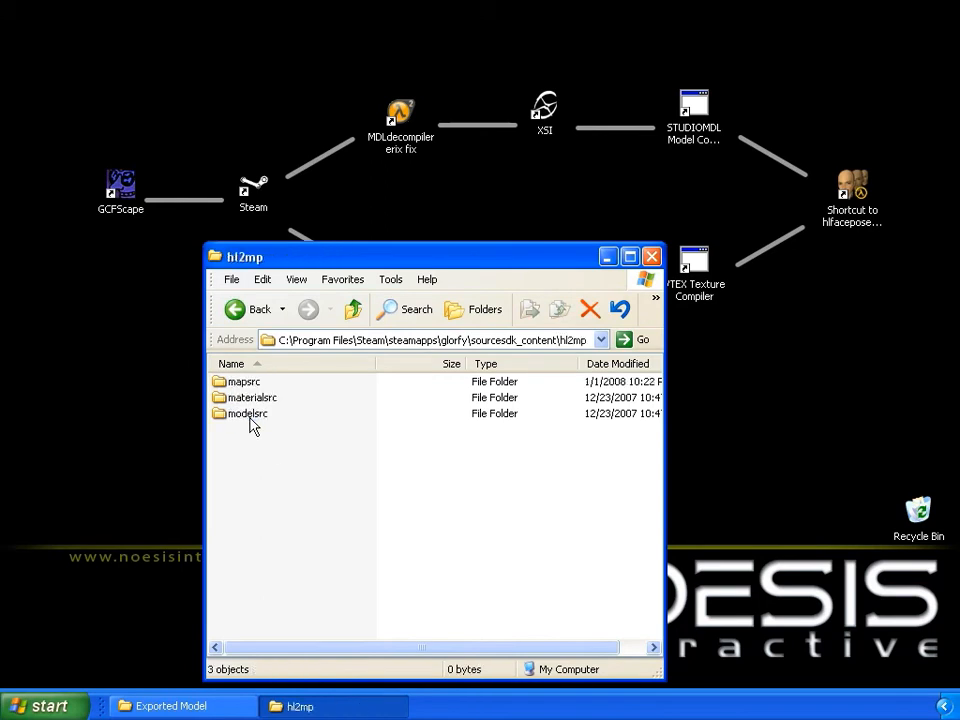
{"action": "double_click", "coordinate": [261, 418]}
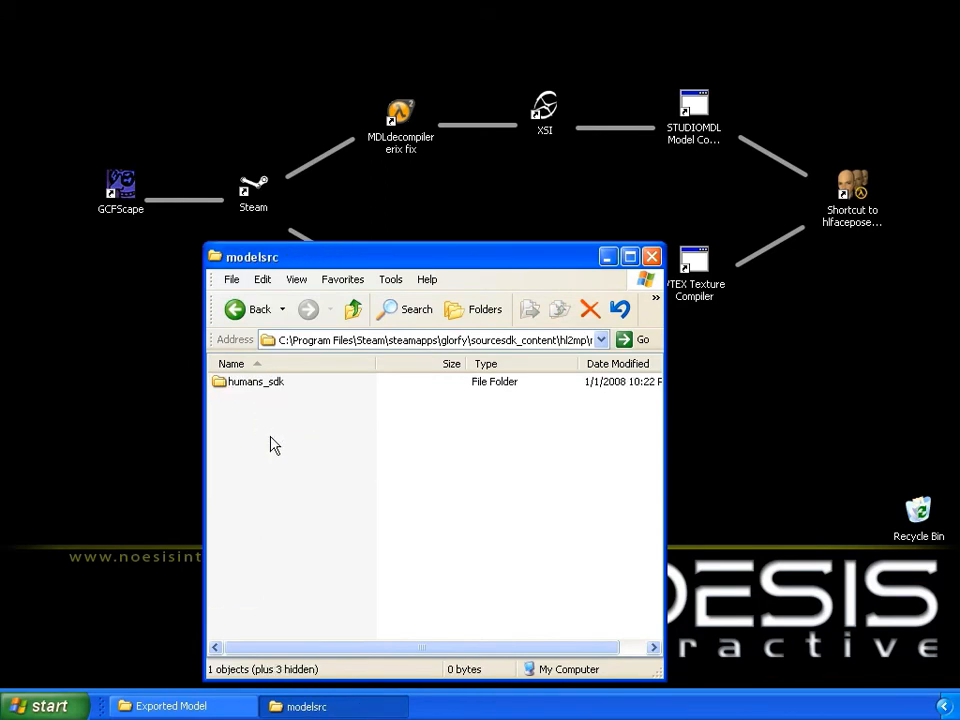
{"action": "double_click", "coordinate": [280, 384]}
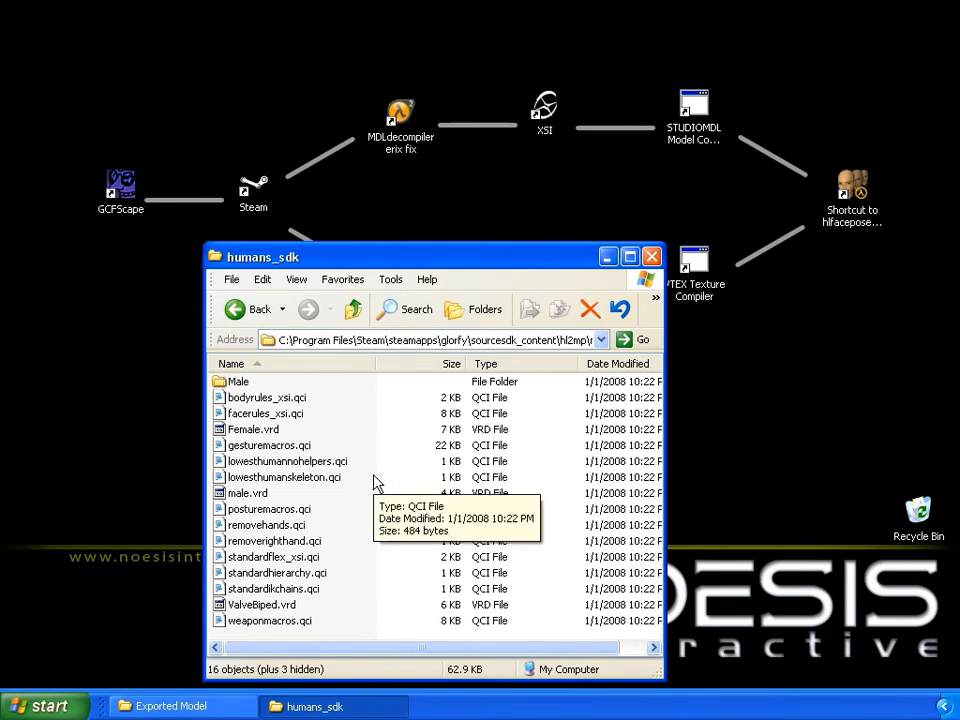
{"action": "double_click", "coordinate": [238, 384]}
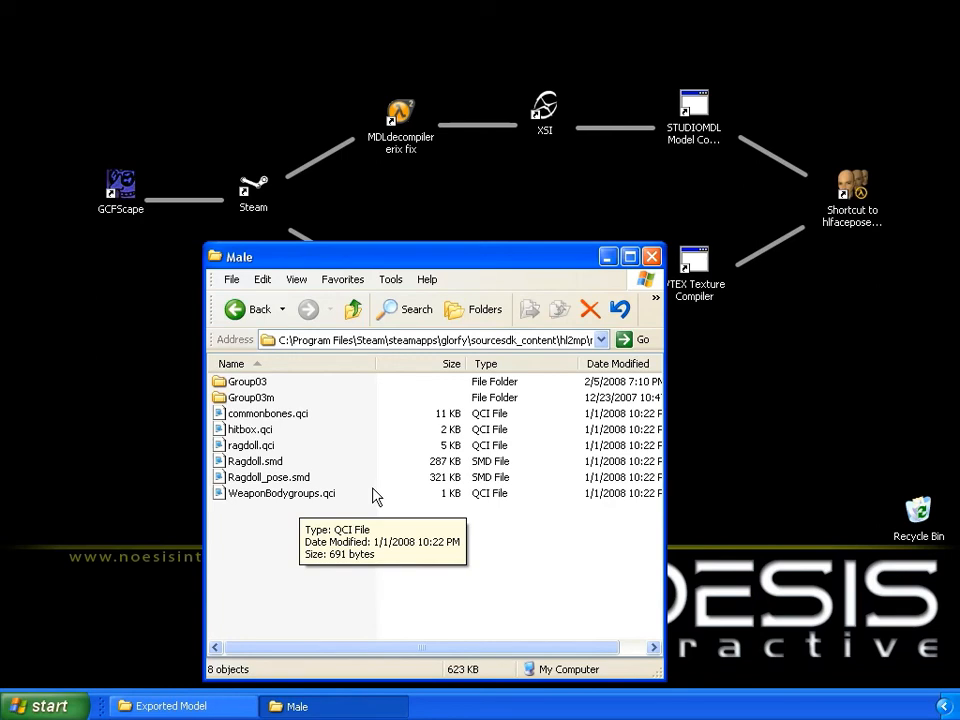
{"action": "left_click", "coordinate": [651, 257]}
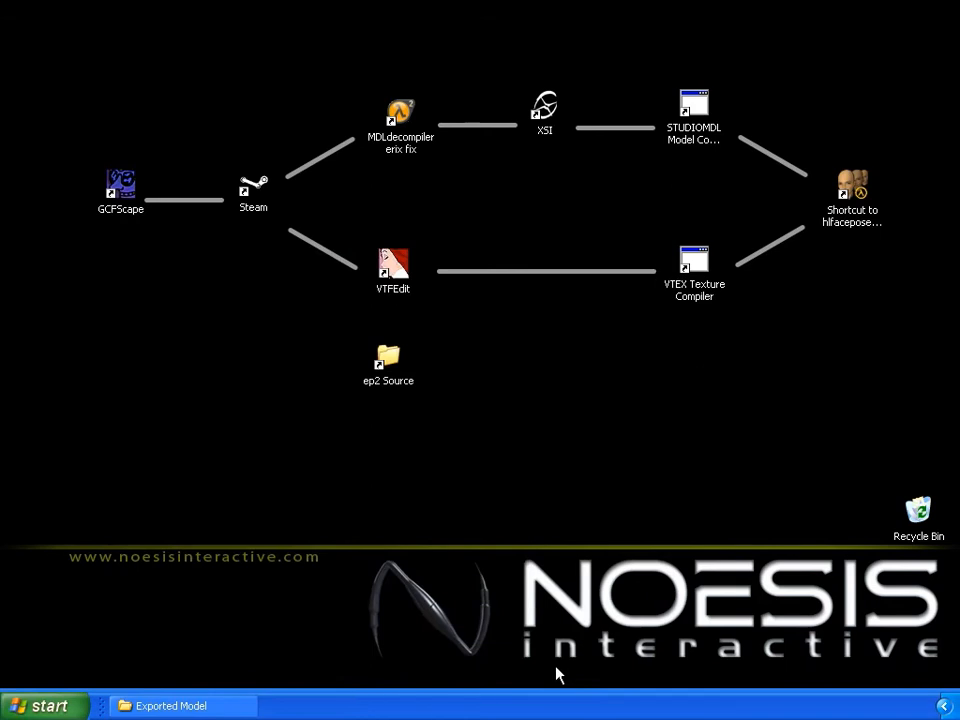
Open Kevin.qc from the Exported Model folder in a maximized Notepad window and review its $modelname, $cdmaterials and material comment lines.
{"action": "left_click", "coordinate": [210, 708]}
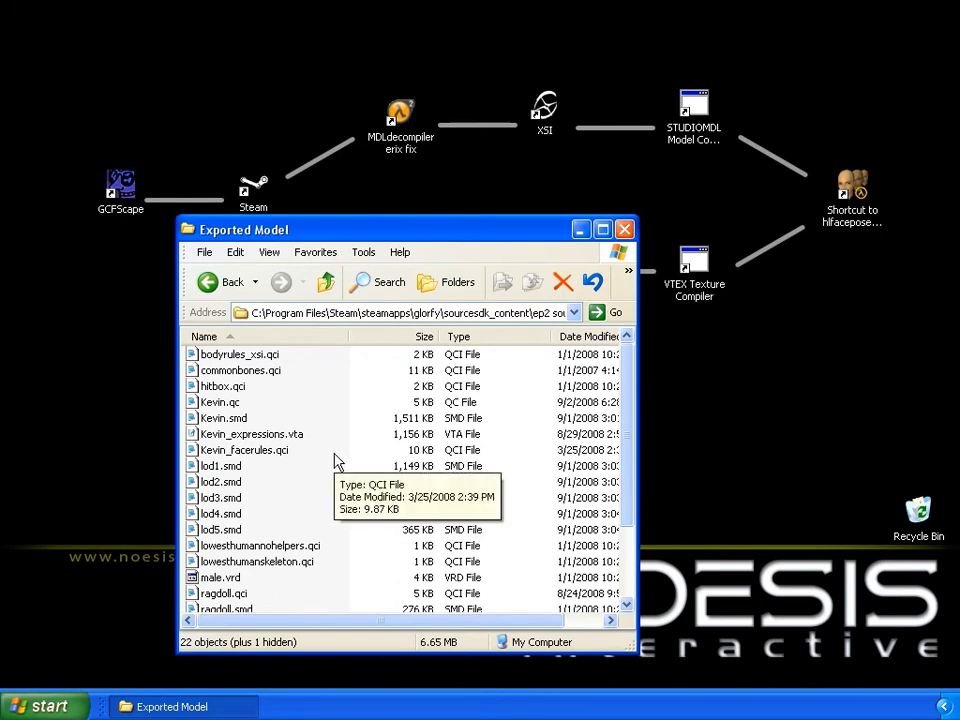
{"action": "double_click", "coordinate": [197, 405]}
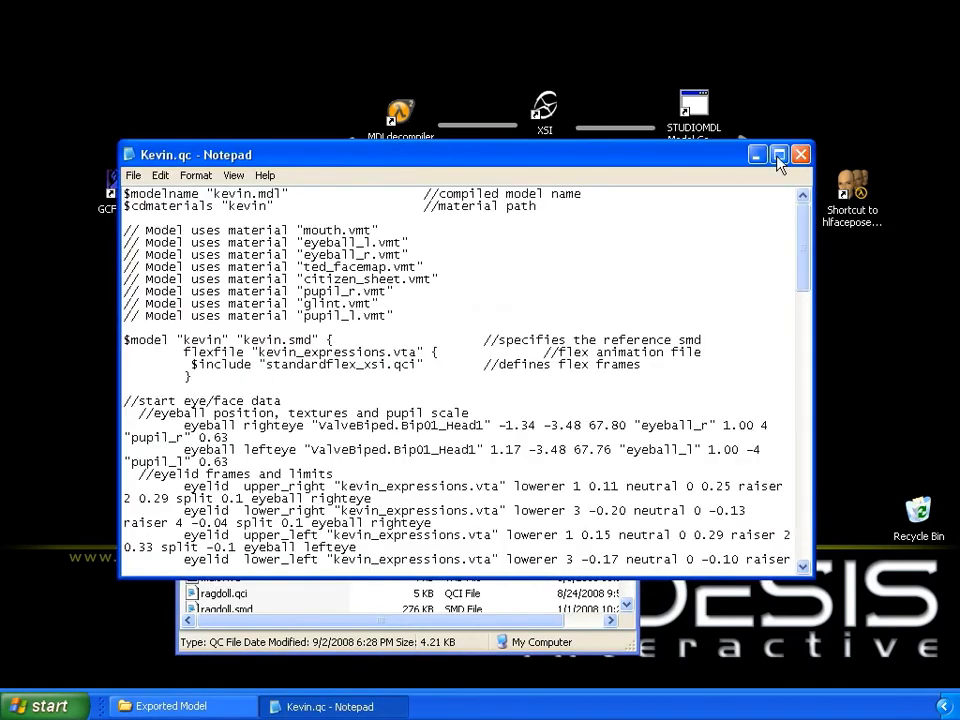
{"action": "left_click", "coordinate": [779, 155]}
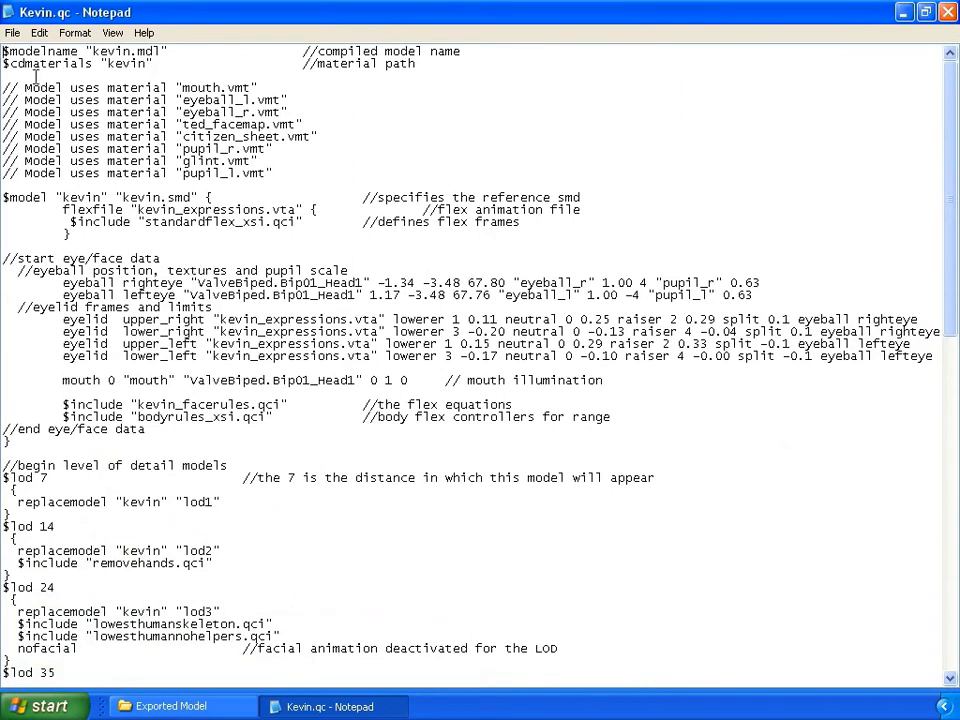
{"action": "left_click_drag", "start_coordinate": [5, 50], "coordinate": [168, 51]}
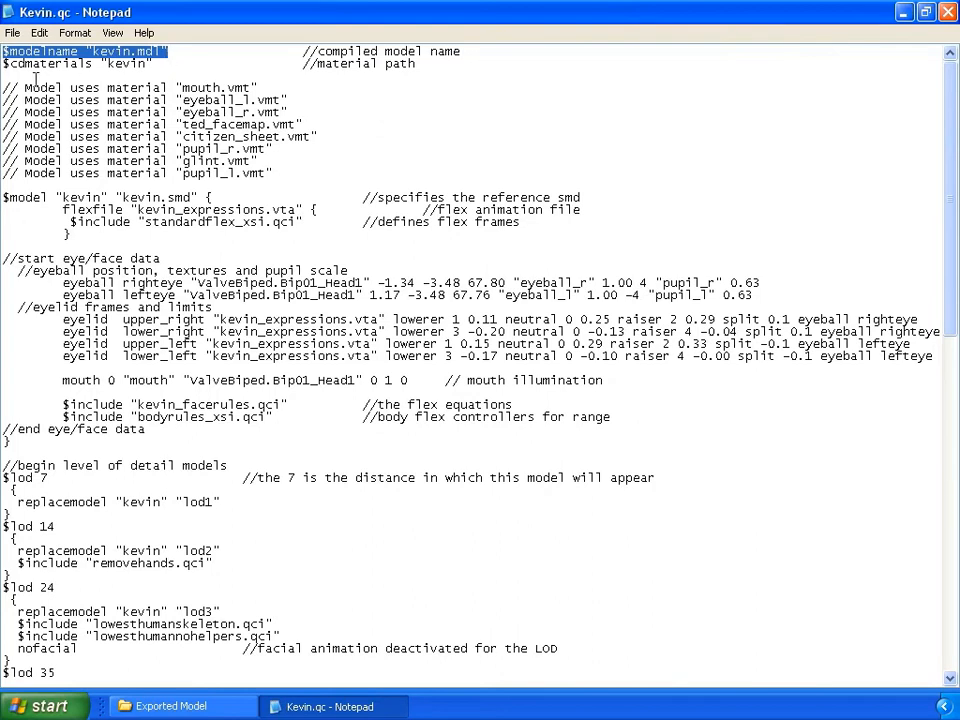
{"action": "left_click_drag", "start_coordinate": [3, 63], "coordinate": [153, 63]}
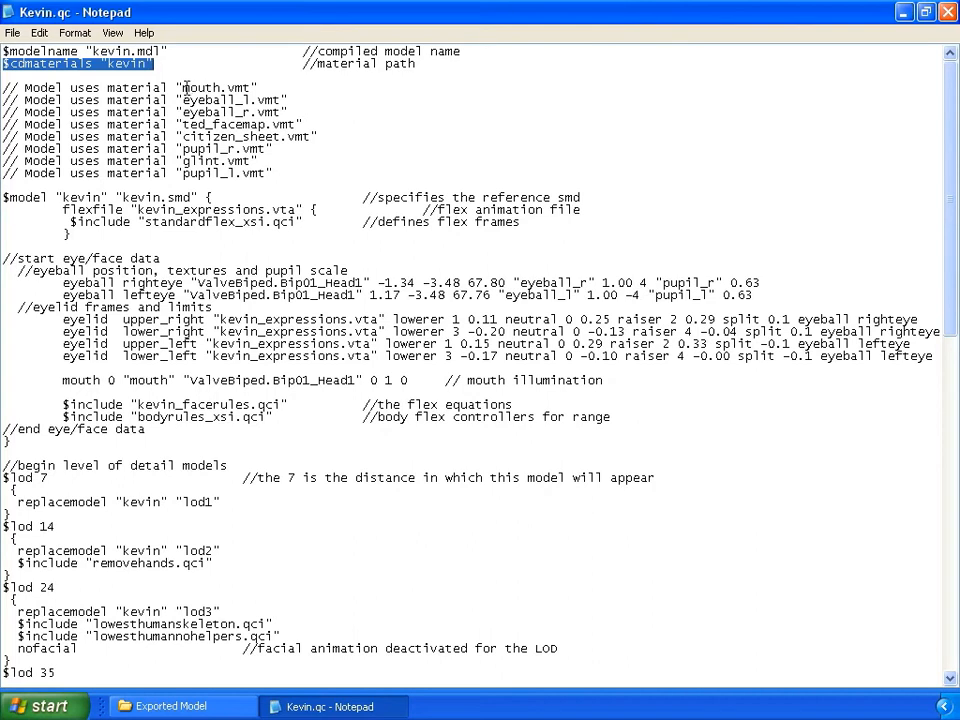
{"action": "left_click_drag", "start_coordinate": [4, 87], "coordinate": [324, 176]}
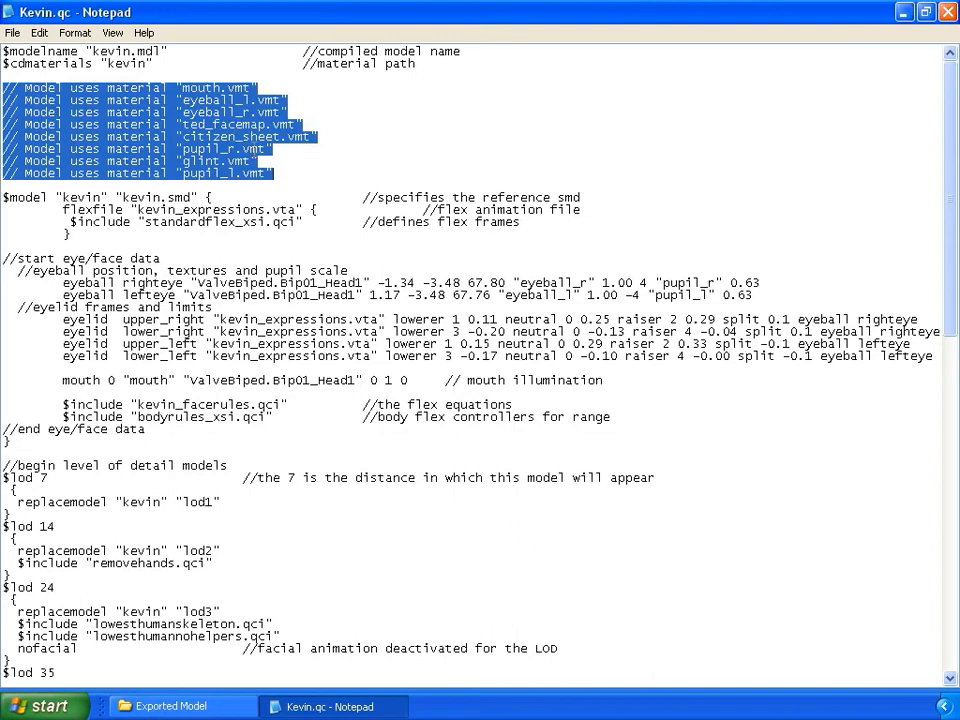
{"action": "left_click", "coordinate": [314, 175]}
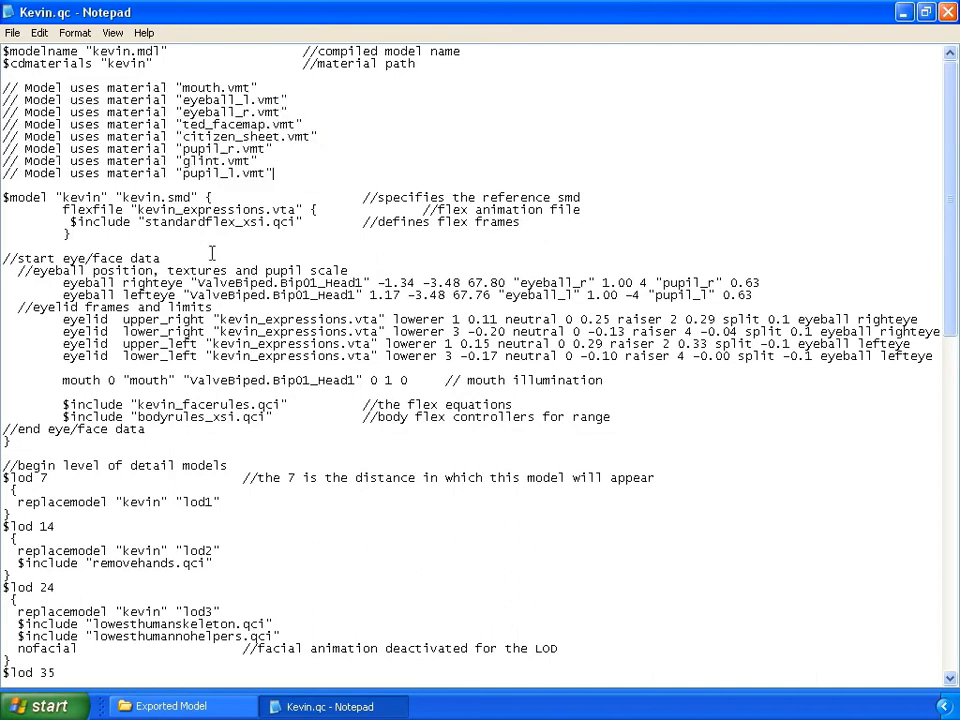
Examine the $model block in Kevin.qc, highlighting the reference SMD, the flexfile line and the standardflex_xsi.qci include.
{"action": "left_click_drag", "start_coordinate": [3, 197], "coordinate": [263, 203]}
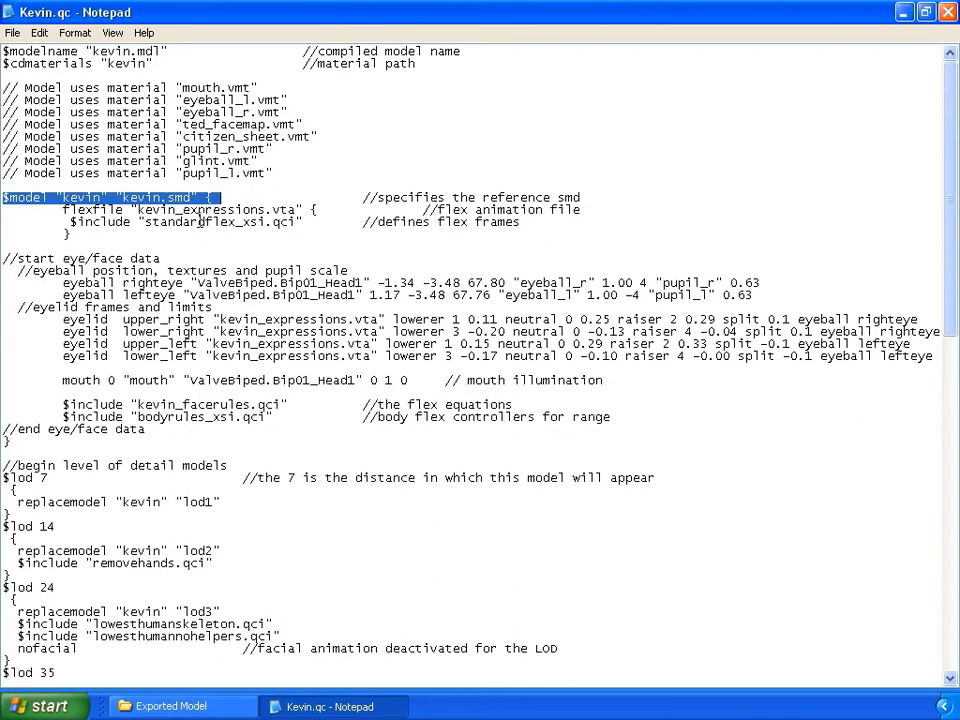
{"action": "left_click_drag", "start_coordinate": [63, 211], "coordinate": [299, 209]}
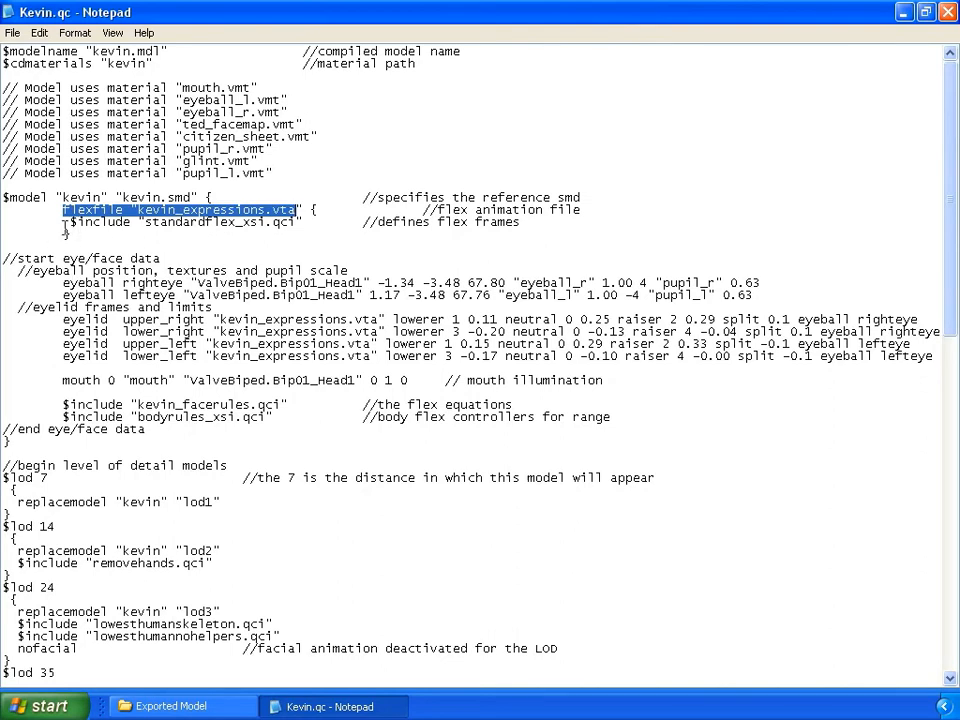
{"action": "left_click_drag", "start_coordinate": [70, 221], "coordinate": [313, 223]}
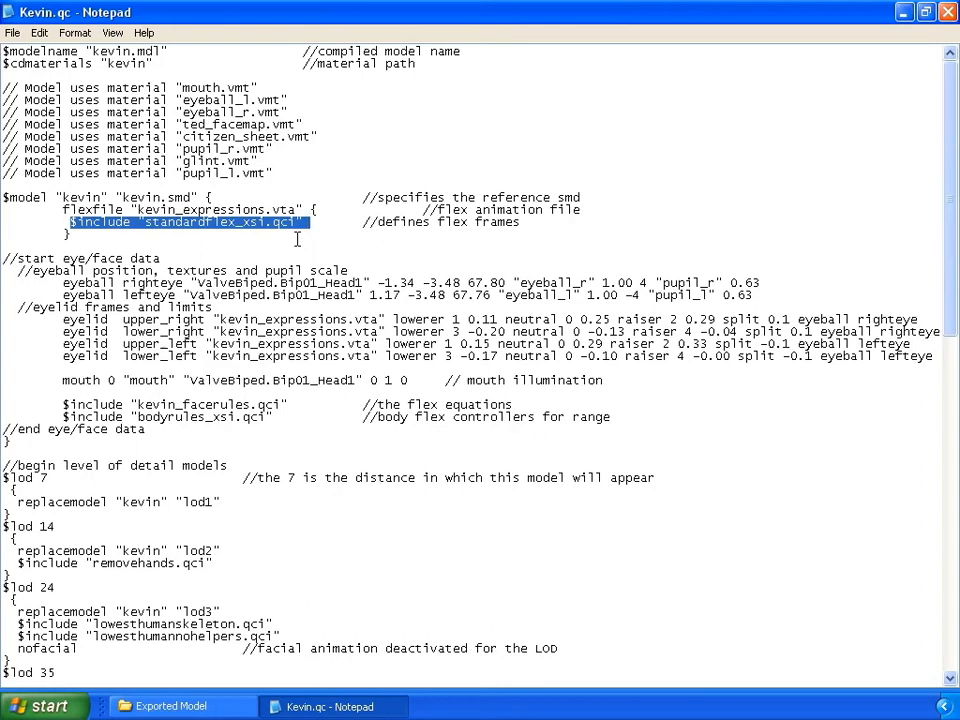
{"action": "left_click", "coordinate": [198, 257]}
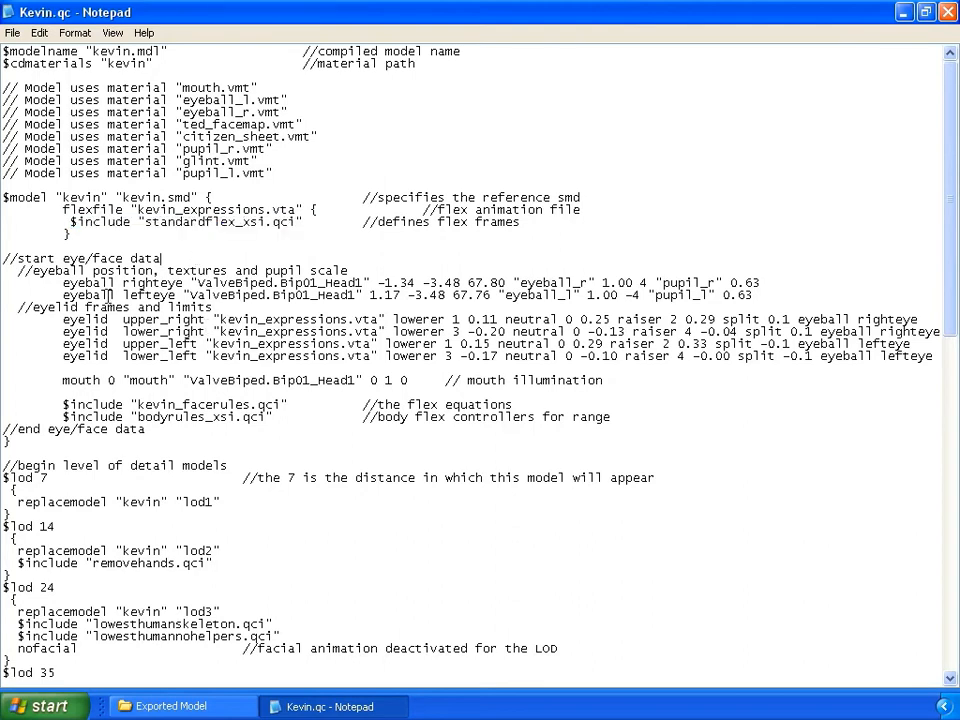
Examine the eye/face data, highlighting the eyeball and eyelid lines, mouth illumination, and the kevin_facerules.qci and bodyrules_xsi.qci includes.
{"action": "left_click_drag", "start_coordinate": [62, 283], "coordinate": [447, 373]}
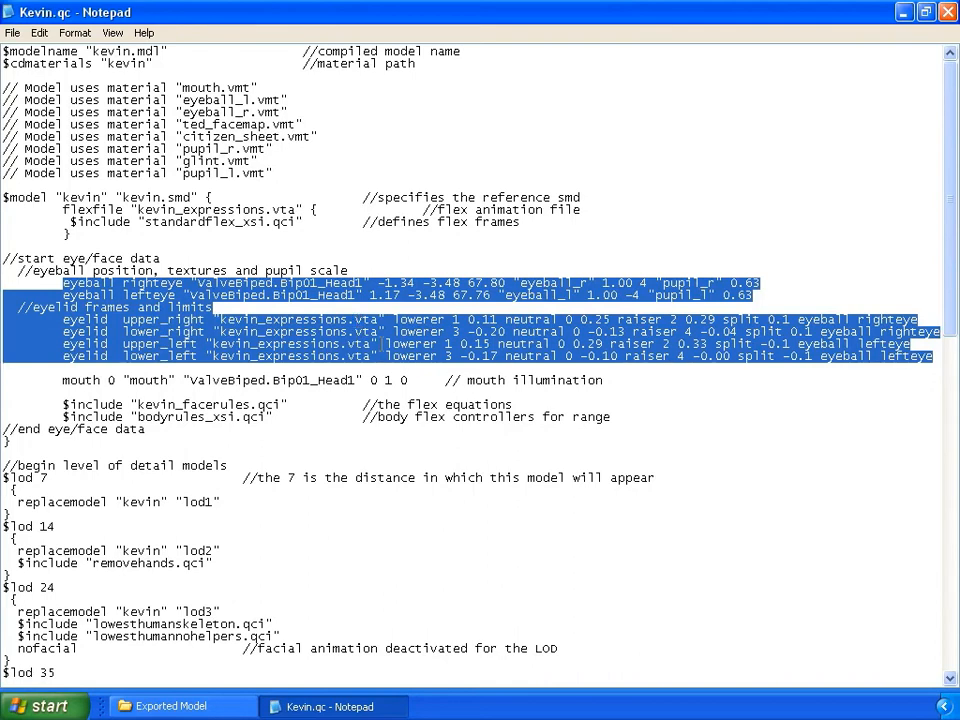
{"action": "left_click", "coordinate": [503, 343]}
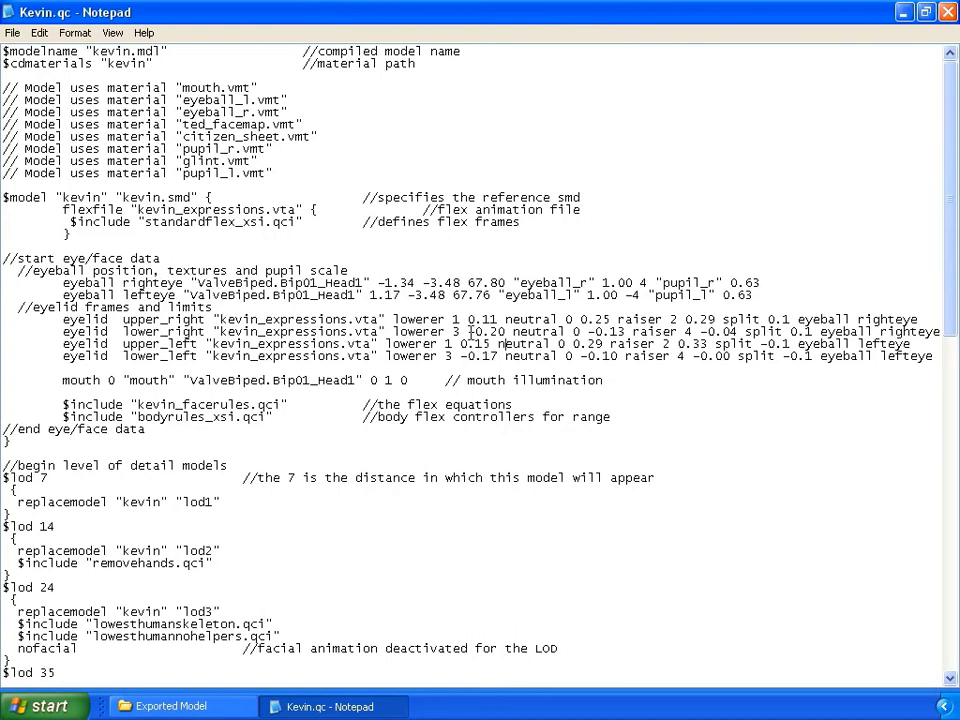
{"action": "left_click_drag", "start_coordinate": [33, 270], "coordinate": [931, 361]}
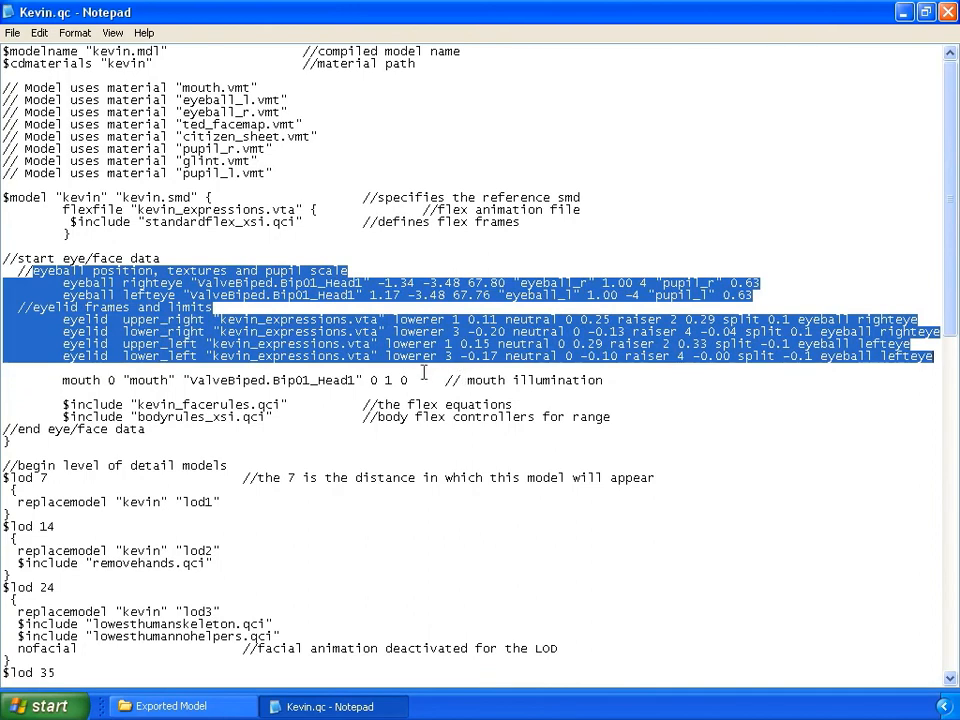
{"action": "left_click", "coordinate": [370, 368]}
{"action": "left_click_drag", "start_coordinate": [62, 380], "coordinate": [617, 380]}
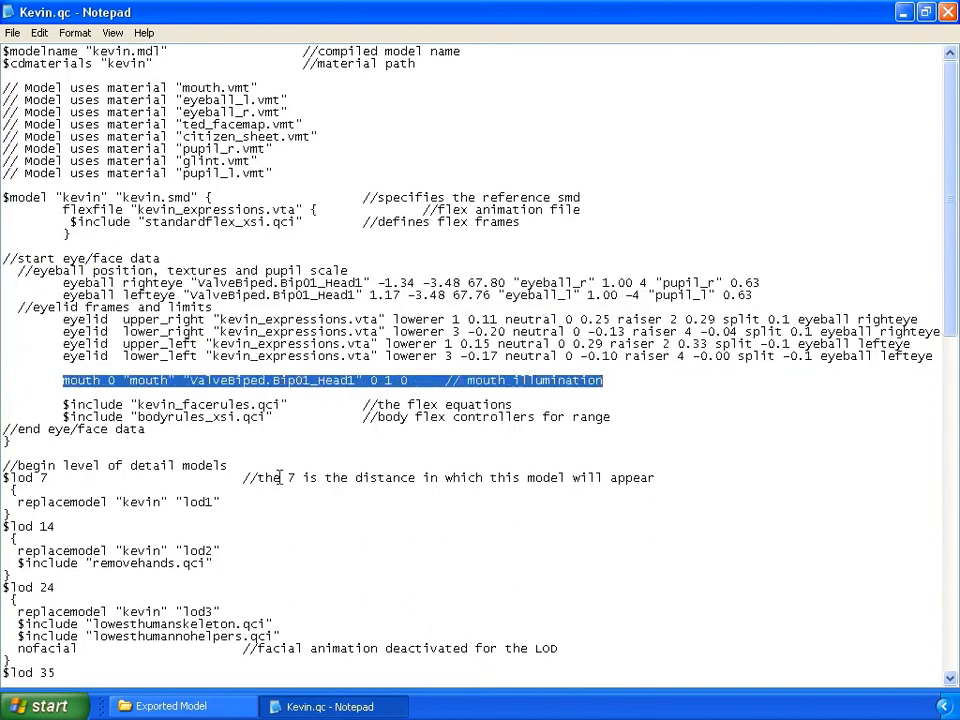
{"action": "left_click_drag", "start_coordinate": [62, 404], "coordinate": [290, 405]}
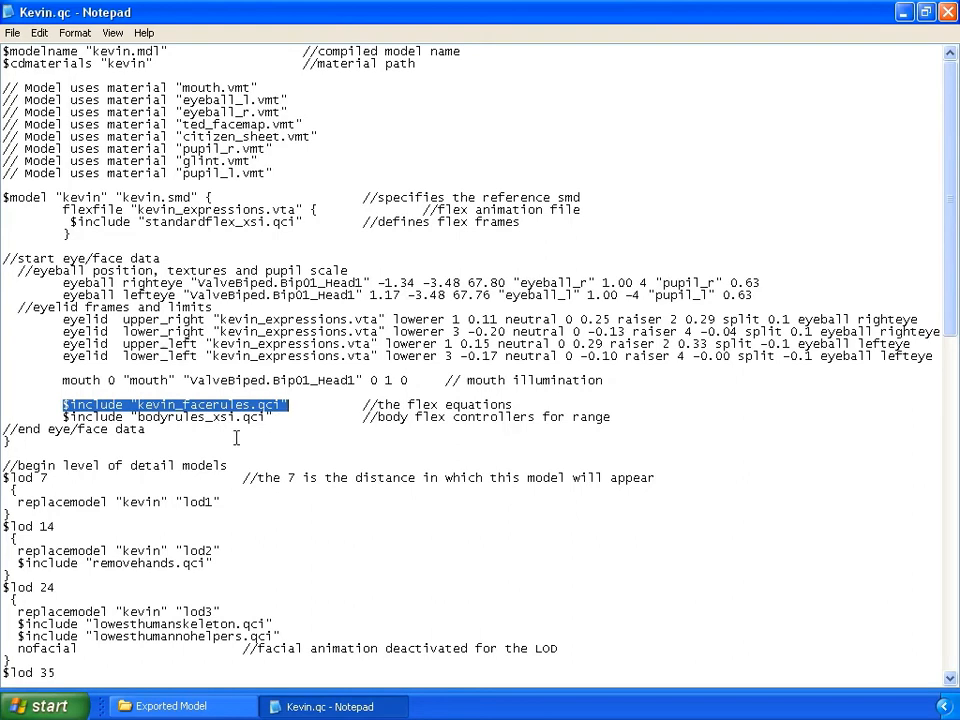
{"action": "left_click_drag", "start_coordinate": [61, 417], "coordinate": [274, 418]}
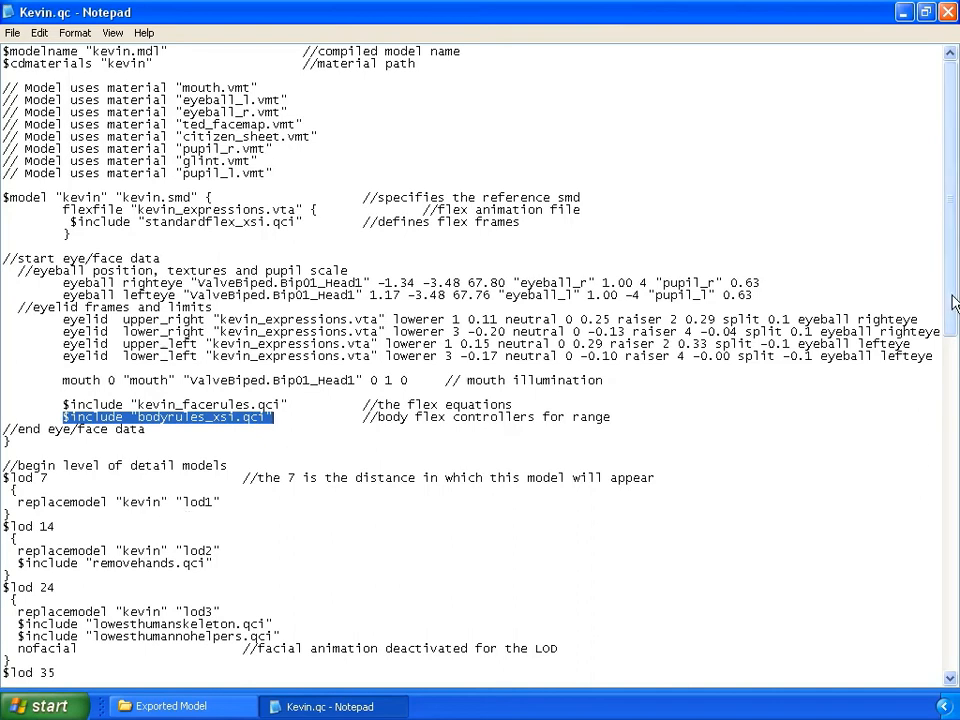
Examine the level of detail section, highlighting the $lod 7 distance, the lod1 replacement, and the lod2 replacement with removehands.qci.
{"action": "scroll", "coordinate": [951, 388], "scroll_direction": "down", "scroll_amount": 5}
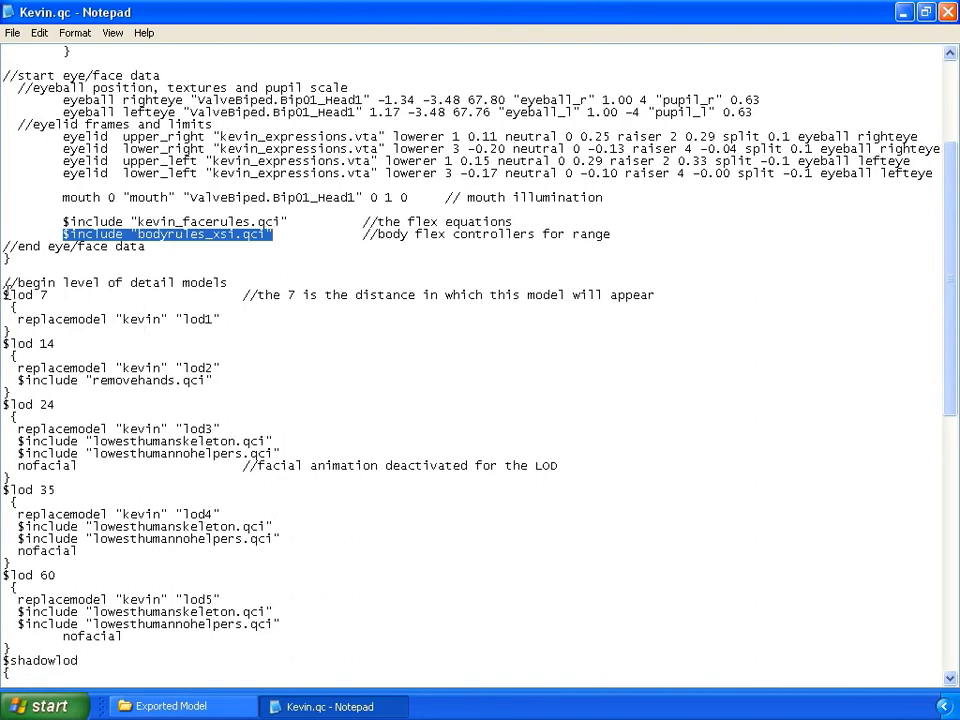
{"action": "left_click_drag", "start_coordinate": [3, 295], "coordinate": [63, 299]}
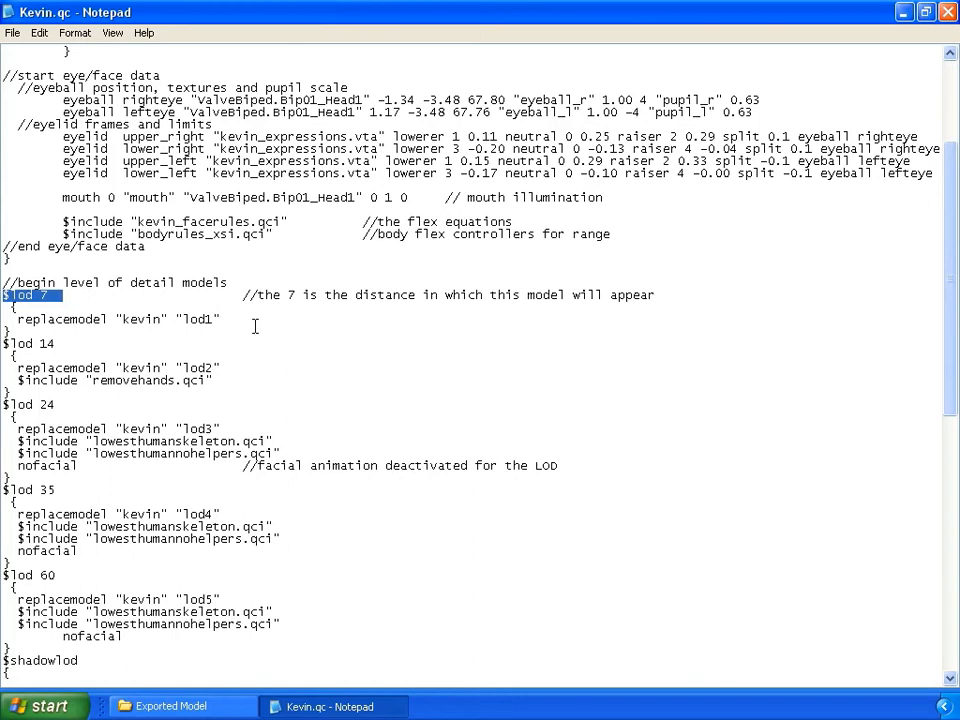
{"action": "left_click_drag", "start_coordinate": [17, 319], "coordinate": [224, 319]}
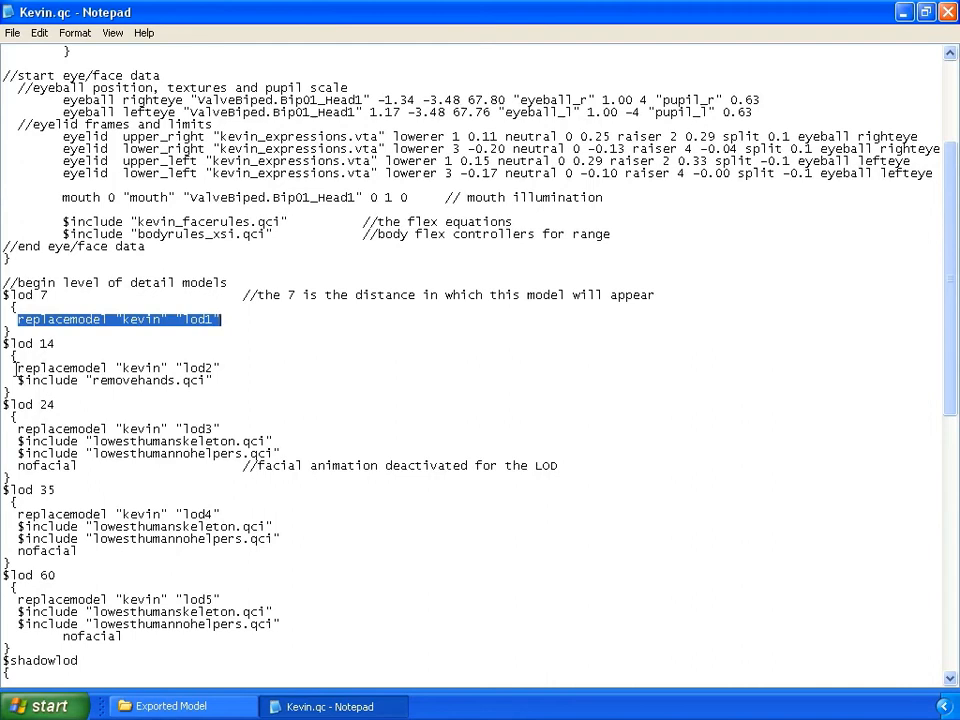
{"action": "left_click_drag", "start_coordinate": [14, 370], "coordinate": [240, 383]}
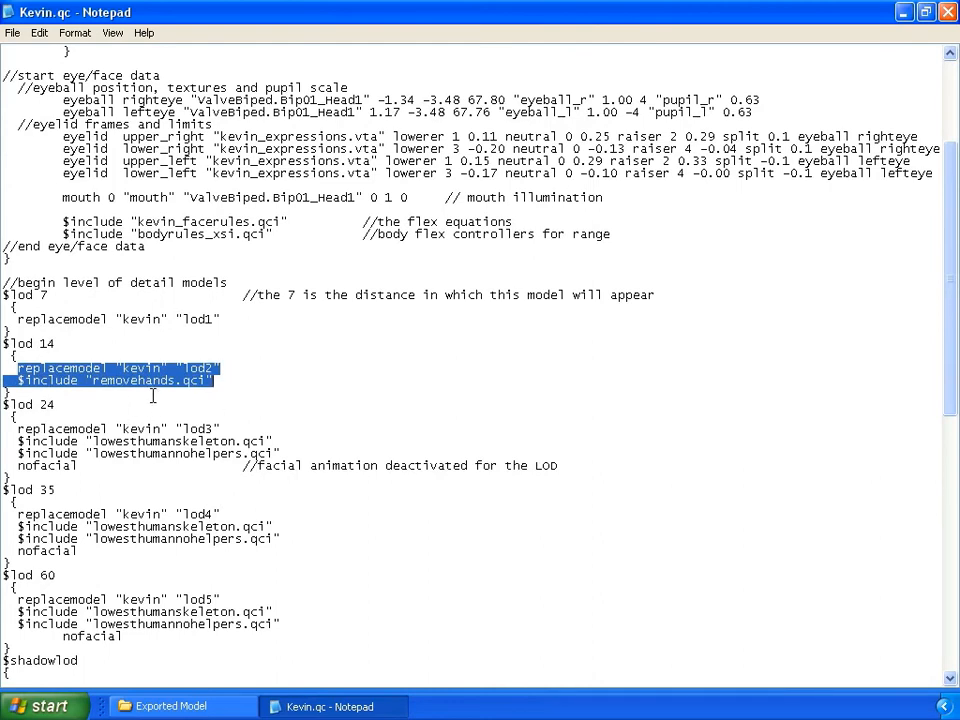
{"action": "left_click", "coordinate": [308, 381]}
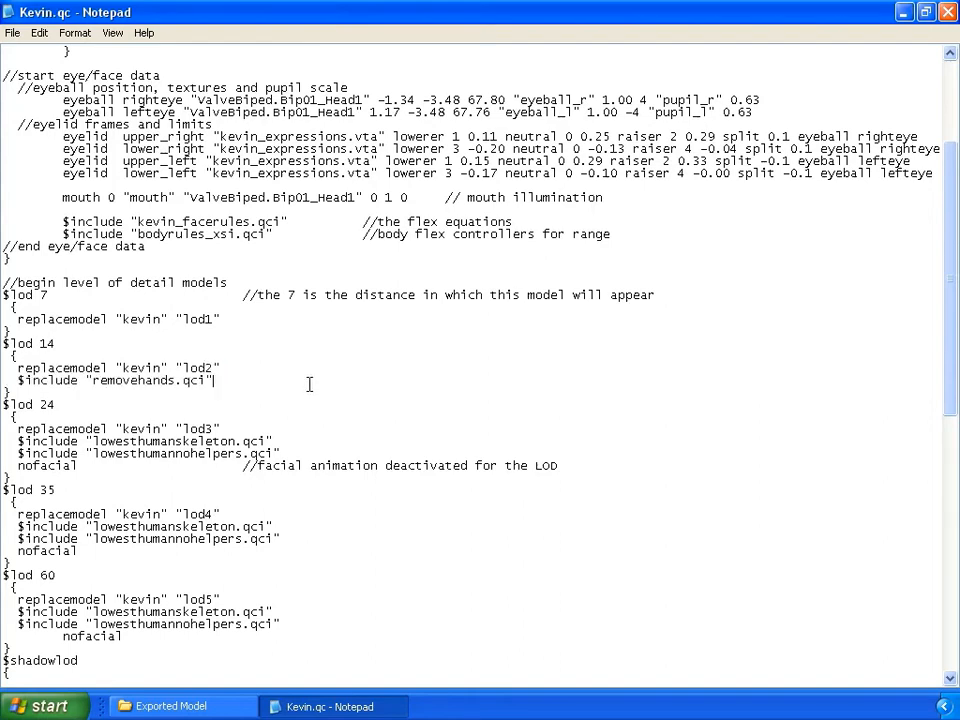
Examine the $shadowlod block's lod4 replacement and the eyes, mouth and chest attachment lines further down Kevin.qc.
{"action": "left_click_drag", "start_coordinate": [945, 354], "coordinate": [952, 510]}
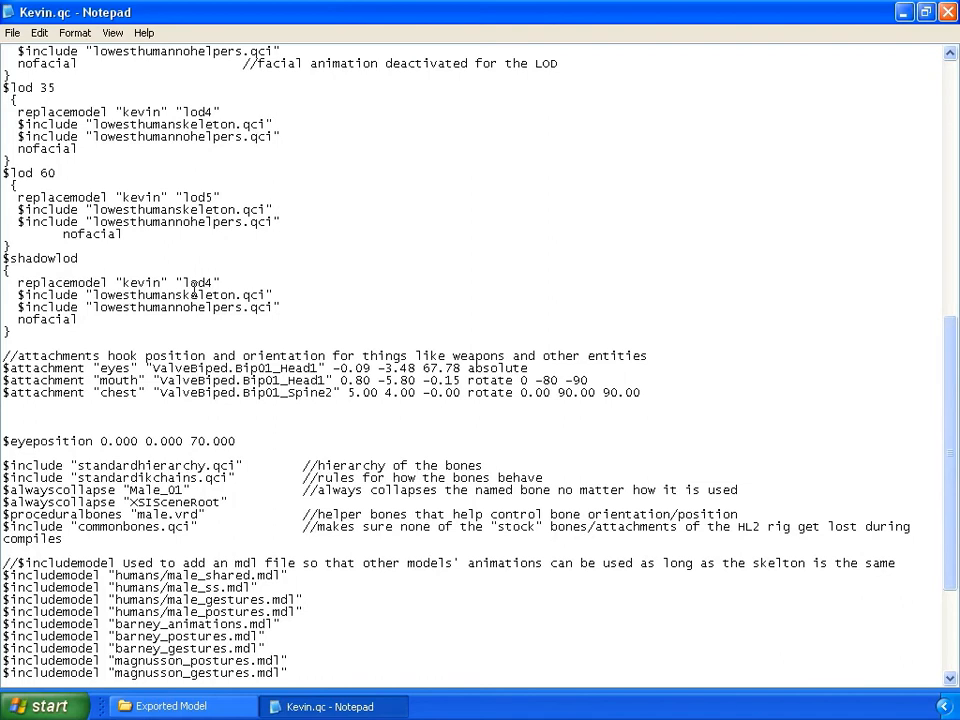
{"action": "left_click_drag", "start_coordinate": [17, 283], "coordinate": [324, 279]}
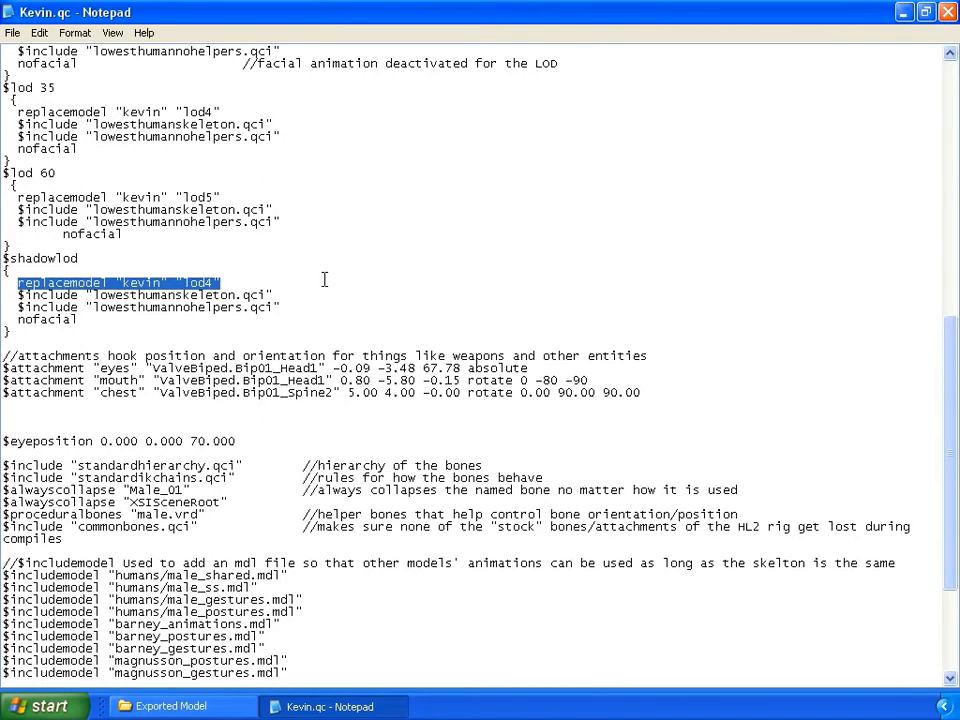
{"action": "scroll", "coordinate": [778, 446], "scroll_direction": "down", "scroll_amount": 2}
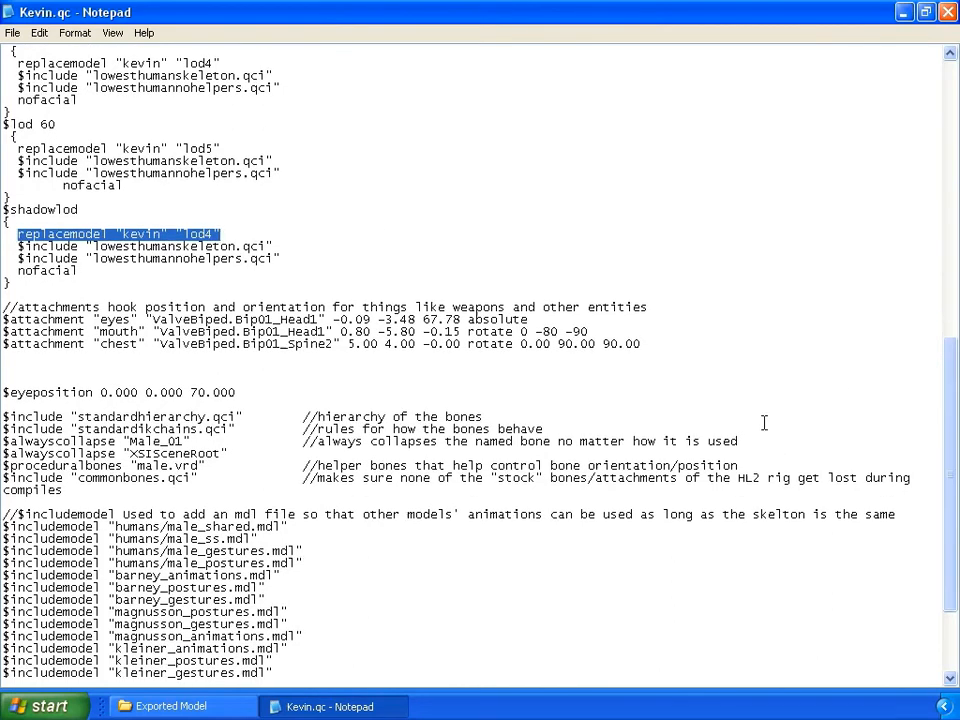
{"action": "left_click_drag", "start_coordinate": [5, 307], "coordinate": [687, 342]}
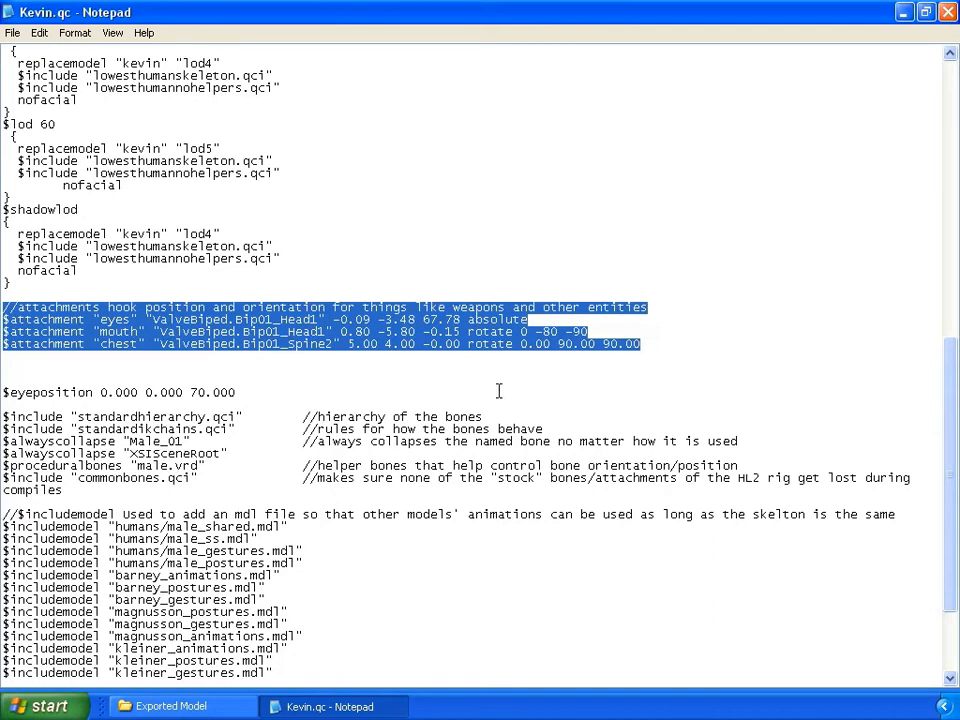
{"action": "left_click", "coordinate": [672, 350]}
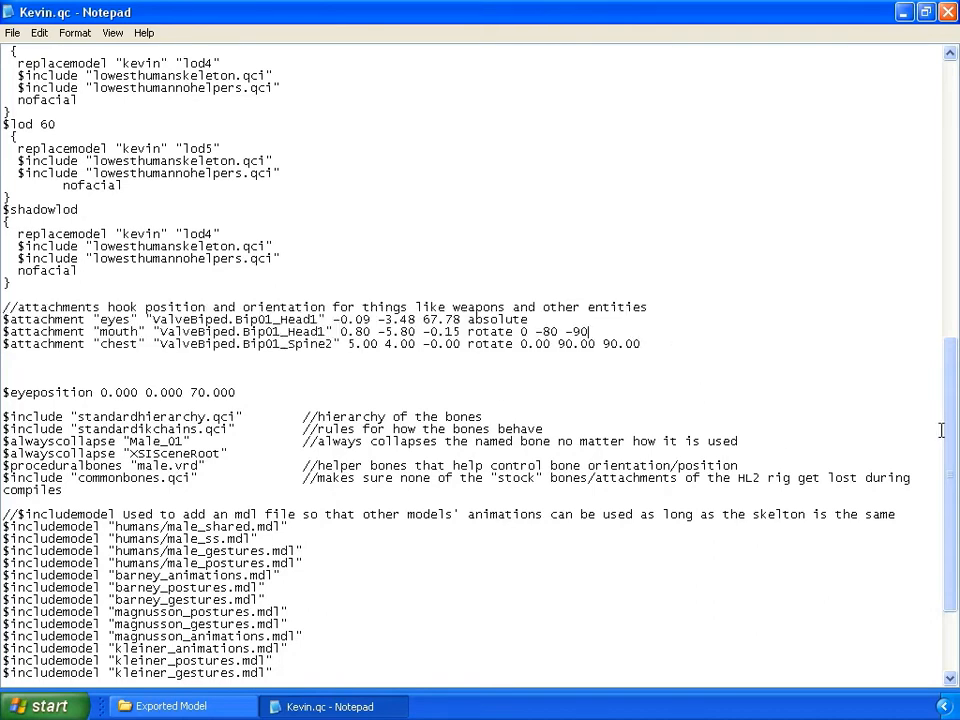
{"action": "scroll", "coordinate": [936, 439], "scroll_direction": "down", "scroll_amount": 2}
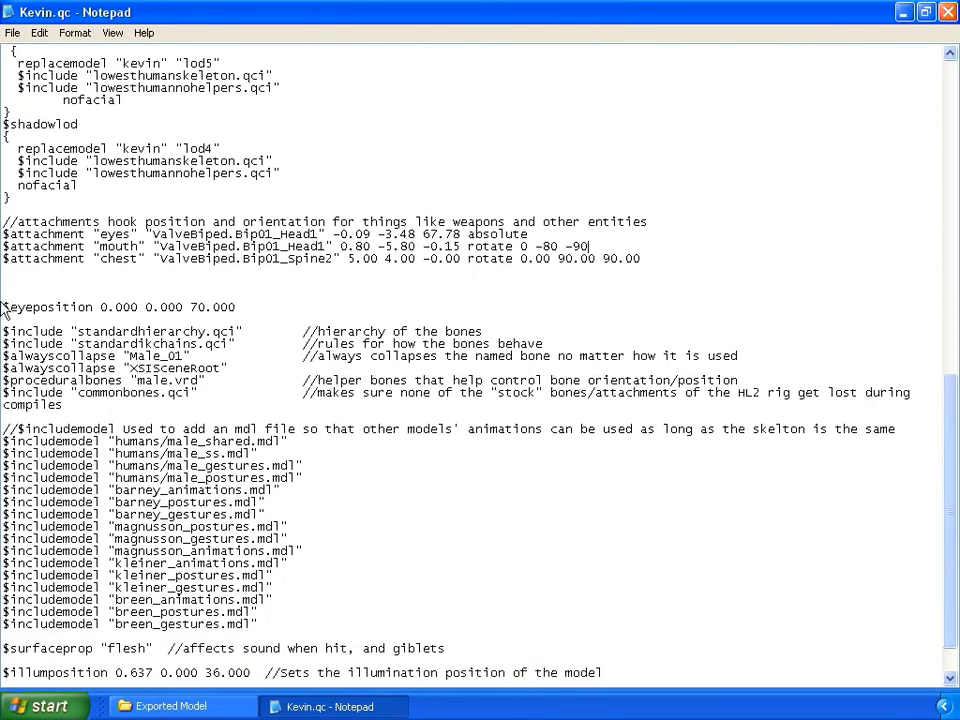
Examine the $eyeposition line and the standardhierarchy.qci and standardikchains.qci includes in Kevin.qc, highlighting each one.
{"action": "left_click_drag", "start_coordinate": [3, 307], "coordinate": [236, 307]}
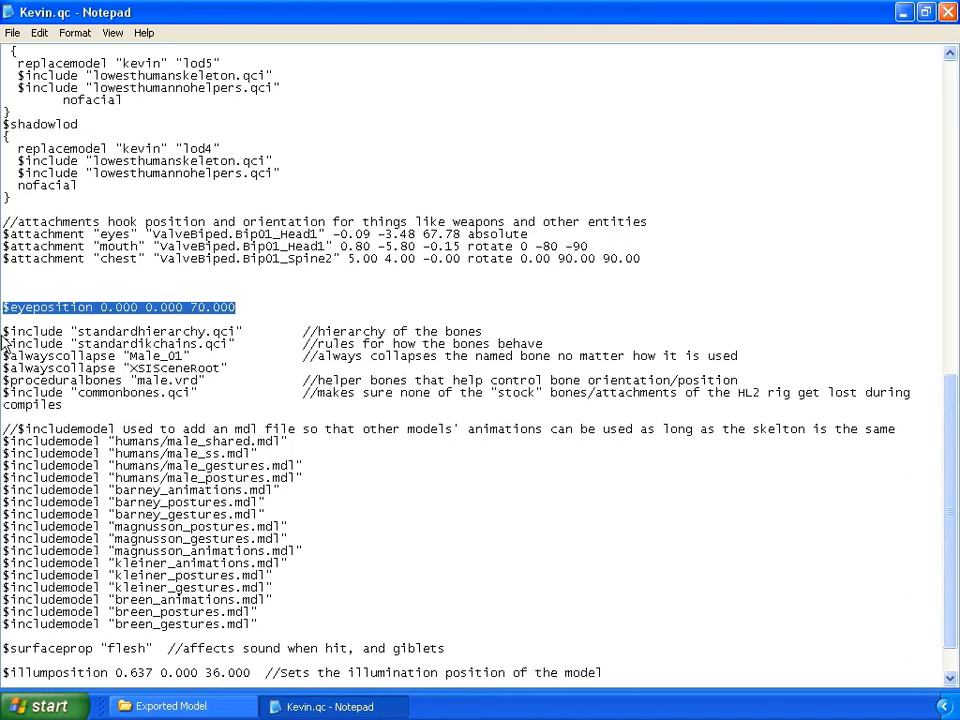
{"action": "left_click_drag", "start_coordinate": [3, 331], "coordinate": [250, 332]}
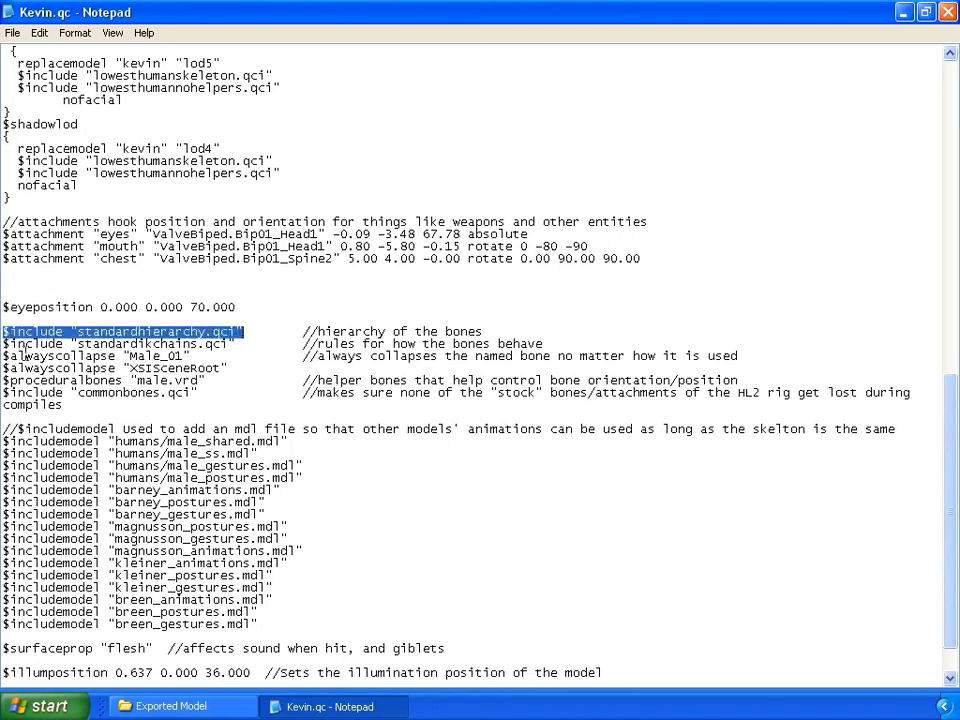
{"action": "left_click_drag", "start_coordinate": [3, 344], "coordinate": [246, 344]}
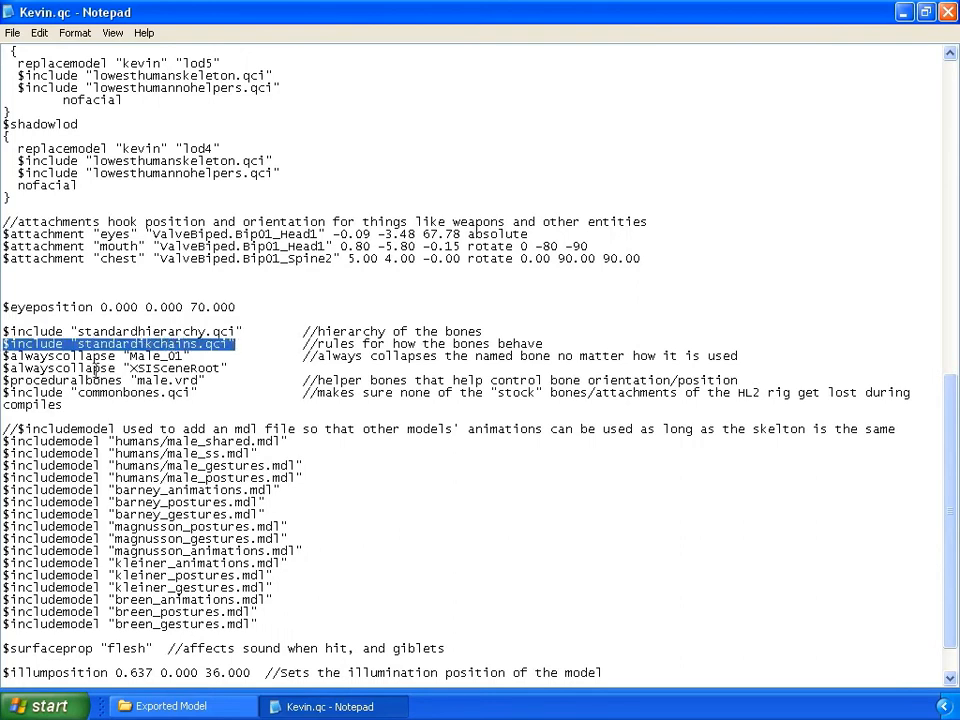
Examine the Male_01 and XSISceneRoot $alwayscollapse lines, the male.vrd $proceduralbones line and the commonbones.qci include, highlighting each in turn.
{"action": "left_click", "coordinate": [4, 358]}
{"action": "left_click_drag", "start_coordinate": [4, 358], "coordinate": [190, 358]}
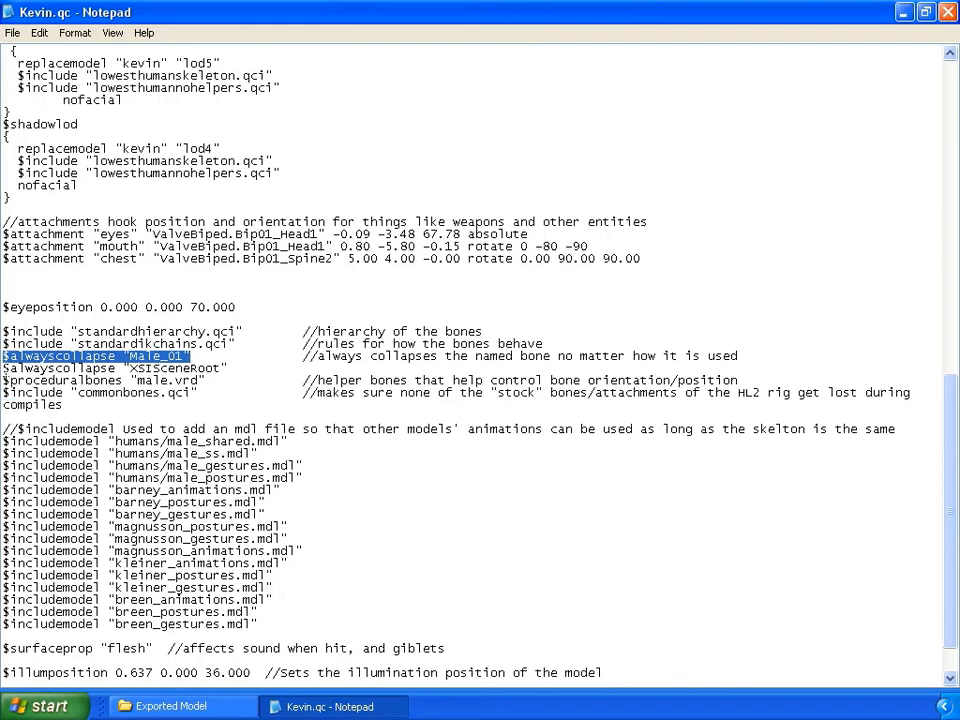
{"action": "left_click_drag", "start_coordinate": [4, 368], "coordinate": [229, 369]}
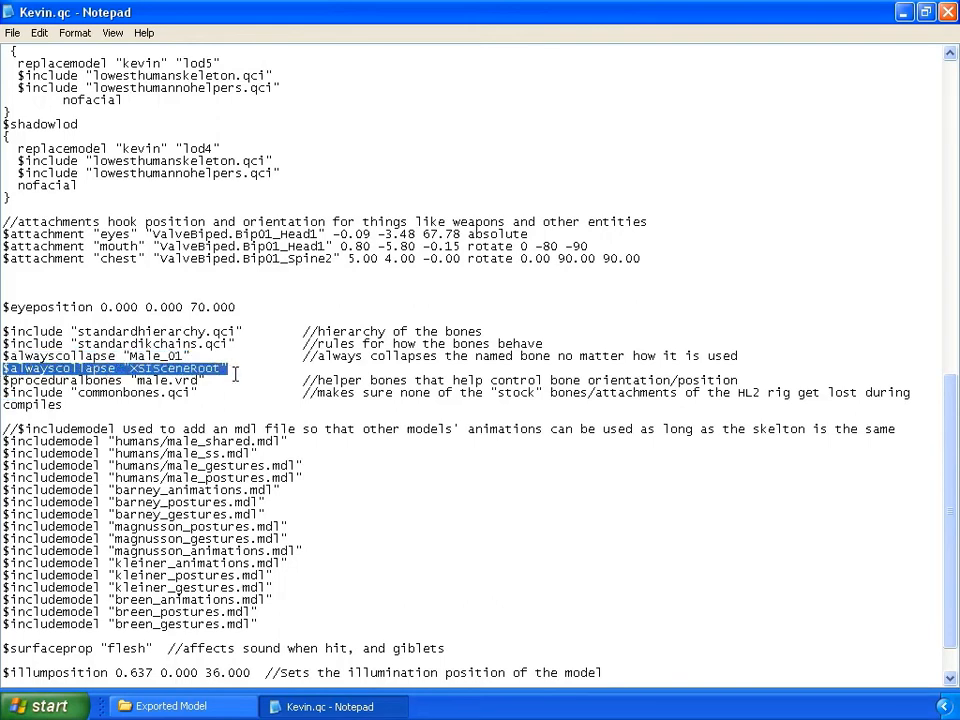
{"action": "left_click_drag", "start_coordinate": [3, 381], "coordinate": [207, 383]}
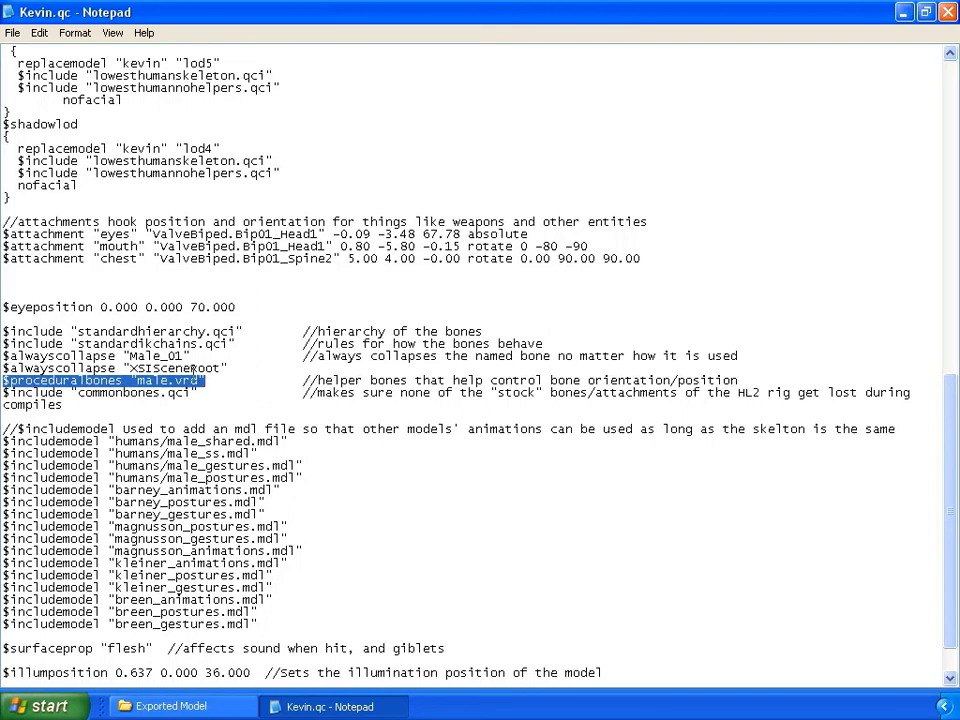
{"action": "left_click", "coordinate": [3, 393]}
{"action": "left_click_drag", "start_coordinate": [3, 393], "coordinate": [199, 393]}
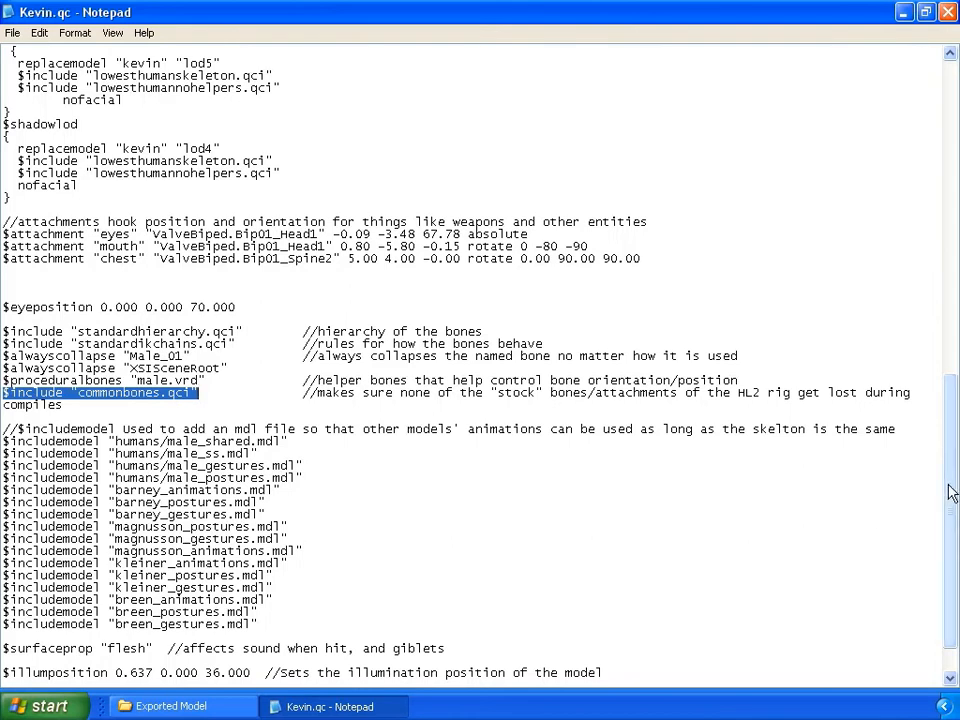
Examine the $includemodel section, highlighting the whole animation list and the four humans/male entries.
{"action": "left_click_drag", "start_coordinate": [949, 497], "coordinate": [952, 531]}
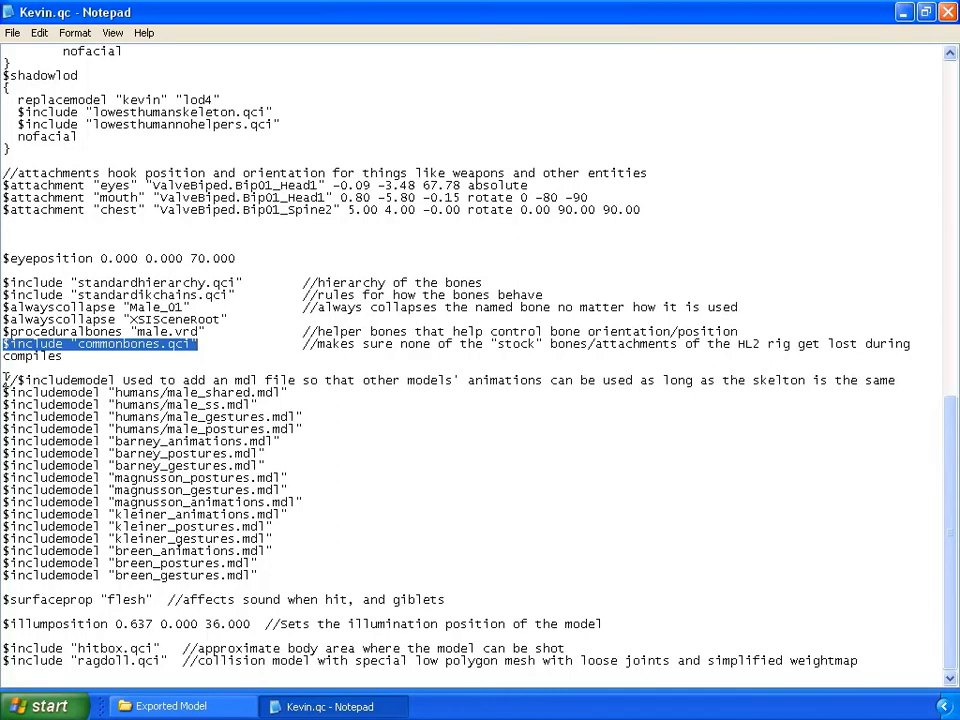
{"action": "left_click_drag", "start_coordinate": [5, 380], "coordinate": [358, 573]}
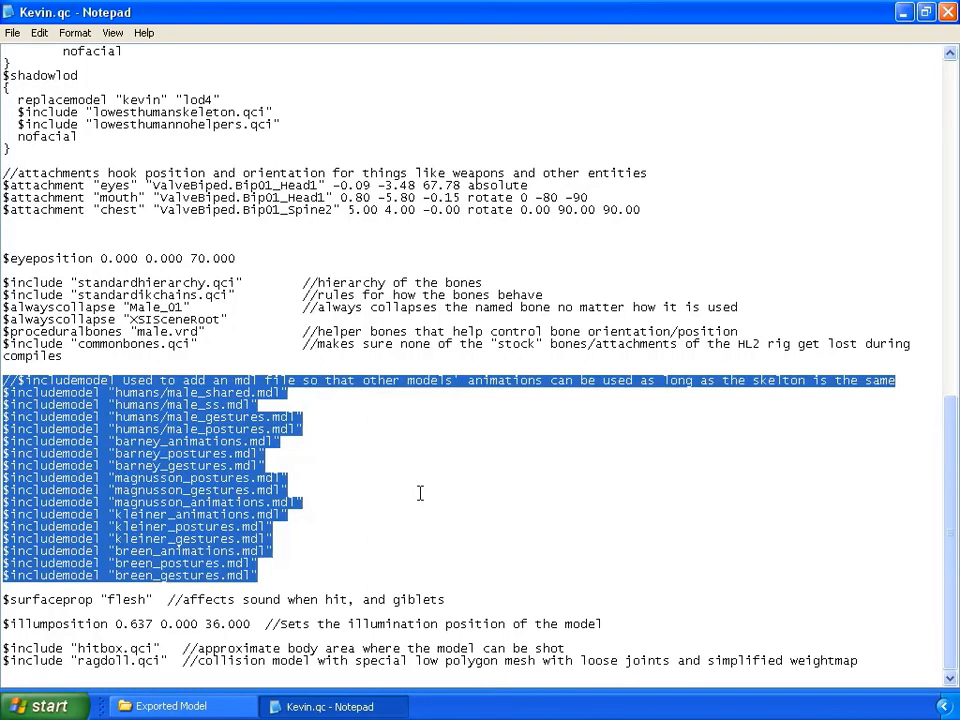
{"action": "left_click_drag", "start_coordinate": [368, 406], "coordinate": [381, 439]}
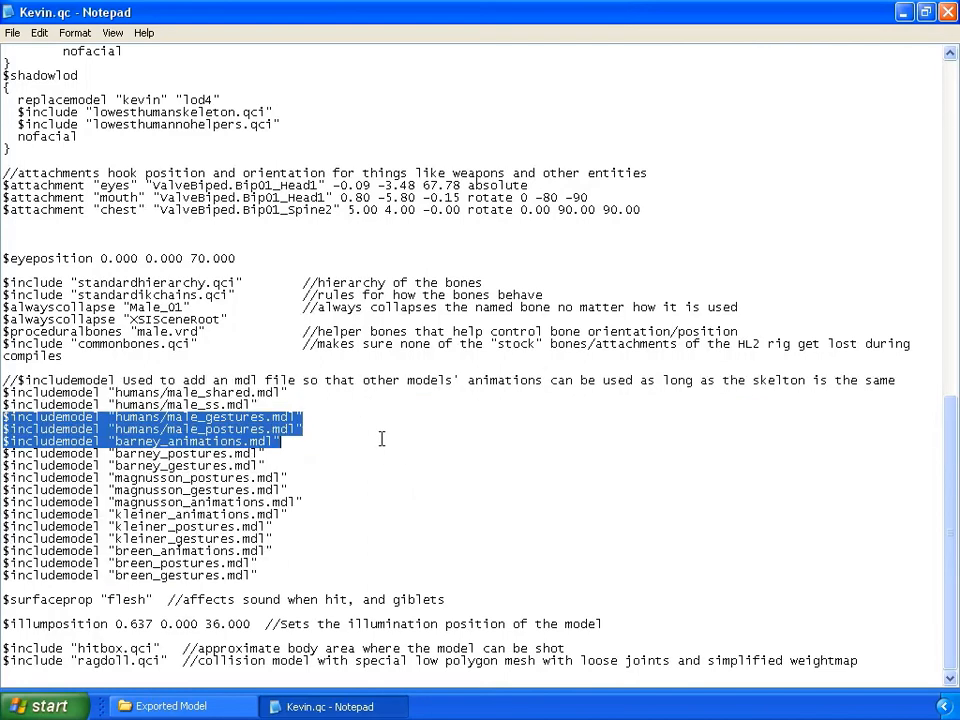
{"action": "left_click_drag", "start_coordinate": [3, 392], "coordinate": [302, 427]}
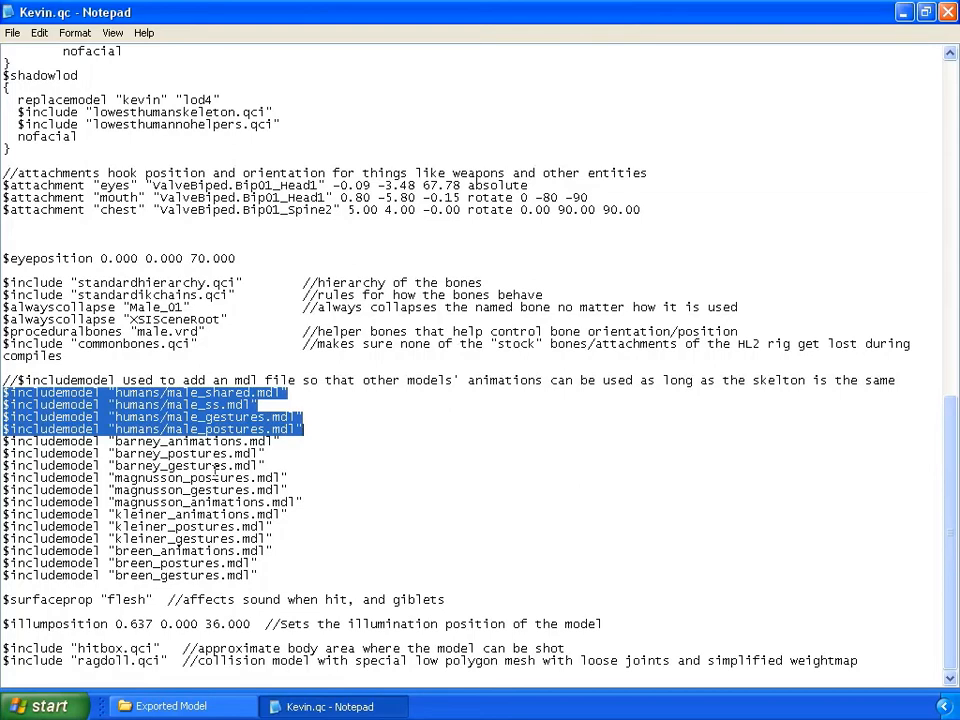
{"action": "left_click", "coordinate": [334, 454]}
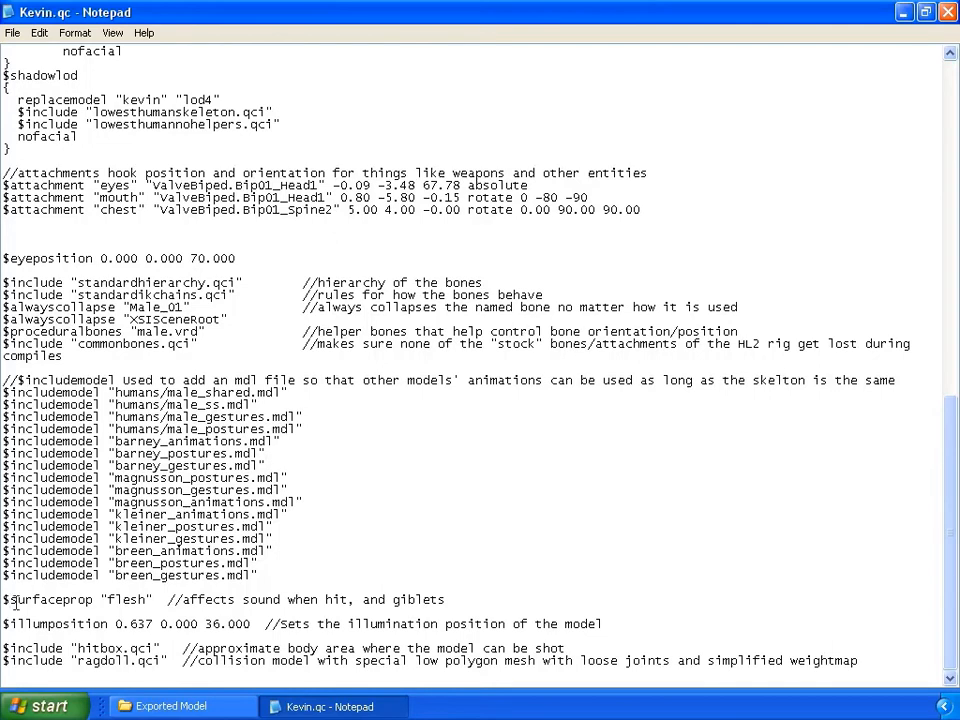
Examine the closing lines of Kevin.qc, highlighting $surfaceprop, $illumposition, and the hitbox.qci and ragdoll.qci includes.
{"action": "left_click_drag", "start_coordinate": [4, 599], "coordinate": [450, 603]}
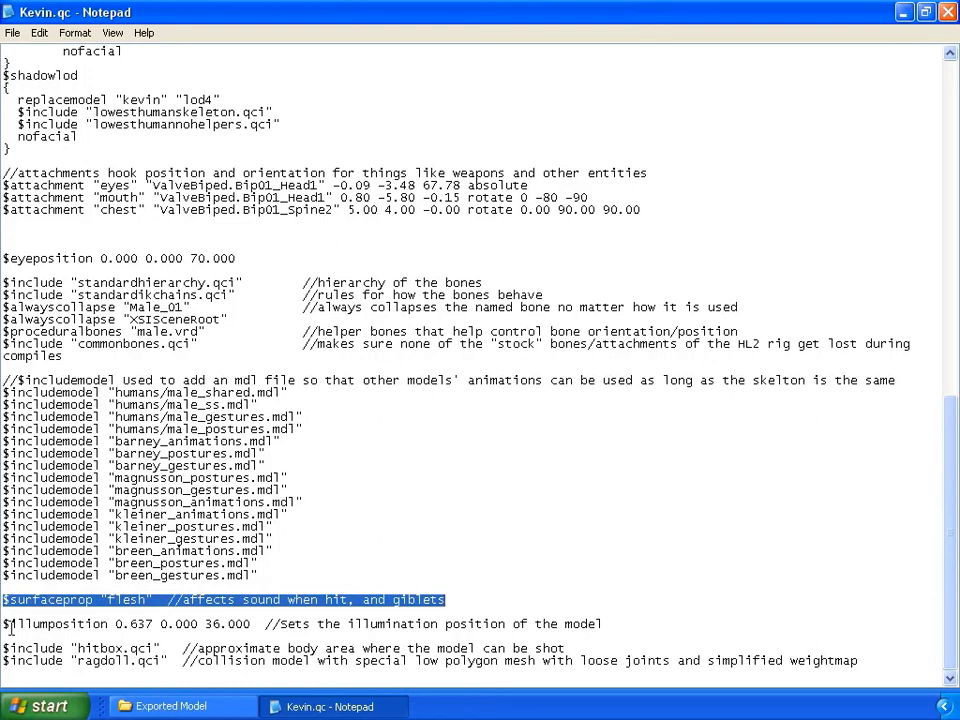
{"action": "left_click_drag", "start_coordinate": [4, 624], "coordinate": [108, 624]}
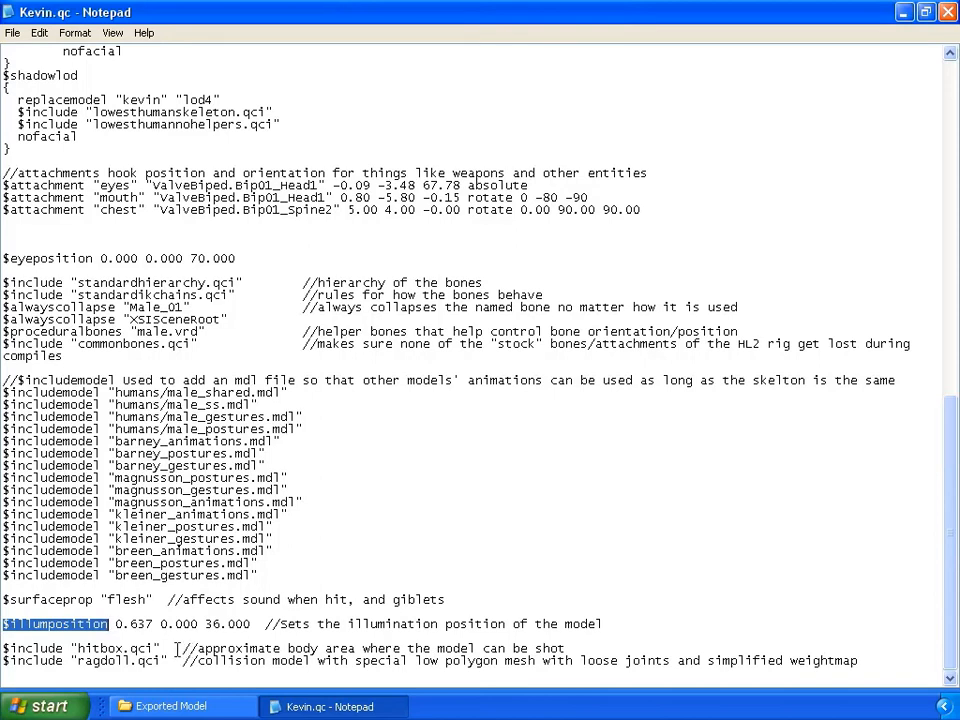
{"action": "left_click_drag", "start_coordinate": [3, 648], "coordinate": [160, 648]}
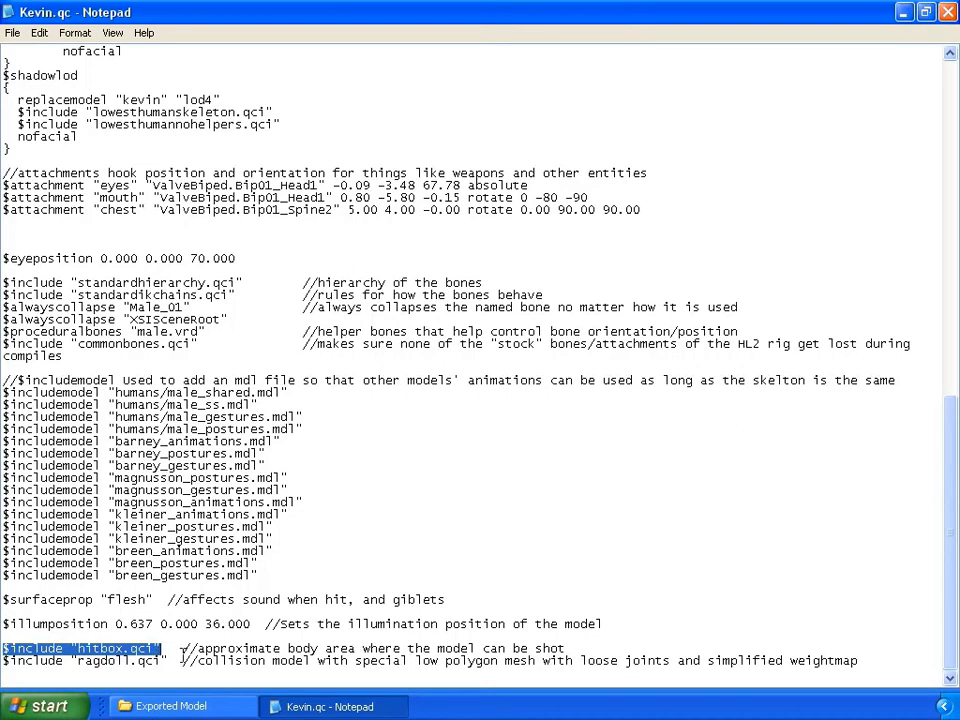
{"action": "left_click_drag", "start_coordinate": [4, 661], "coordinate": [168, 660]}
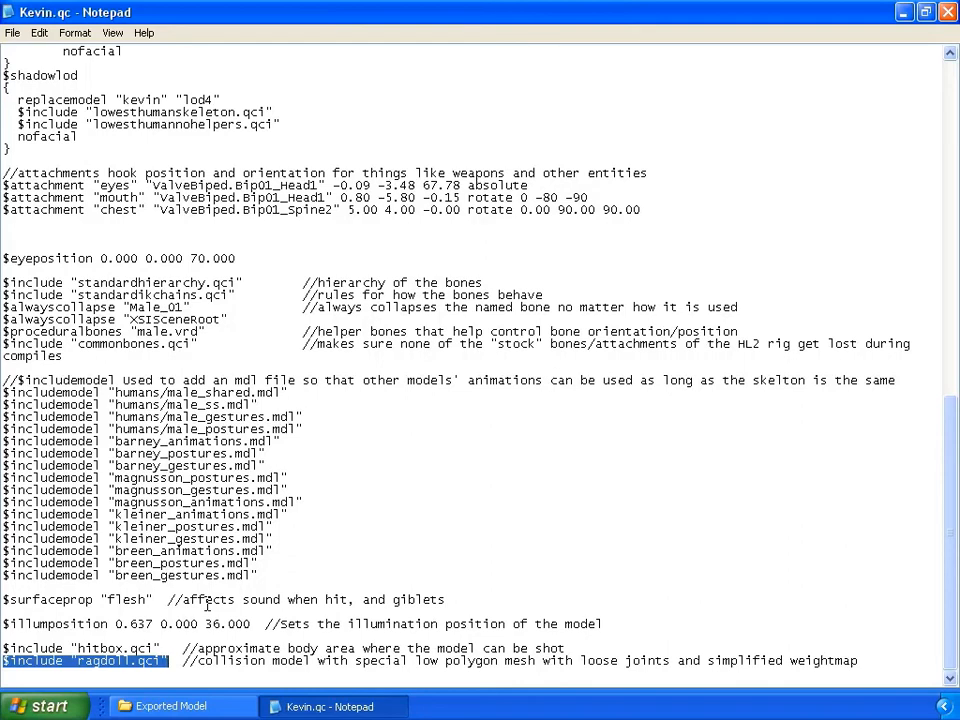
{"action": "left_click", "coordinate": [374, 490]}
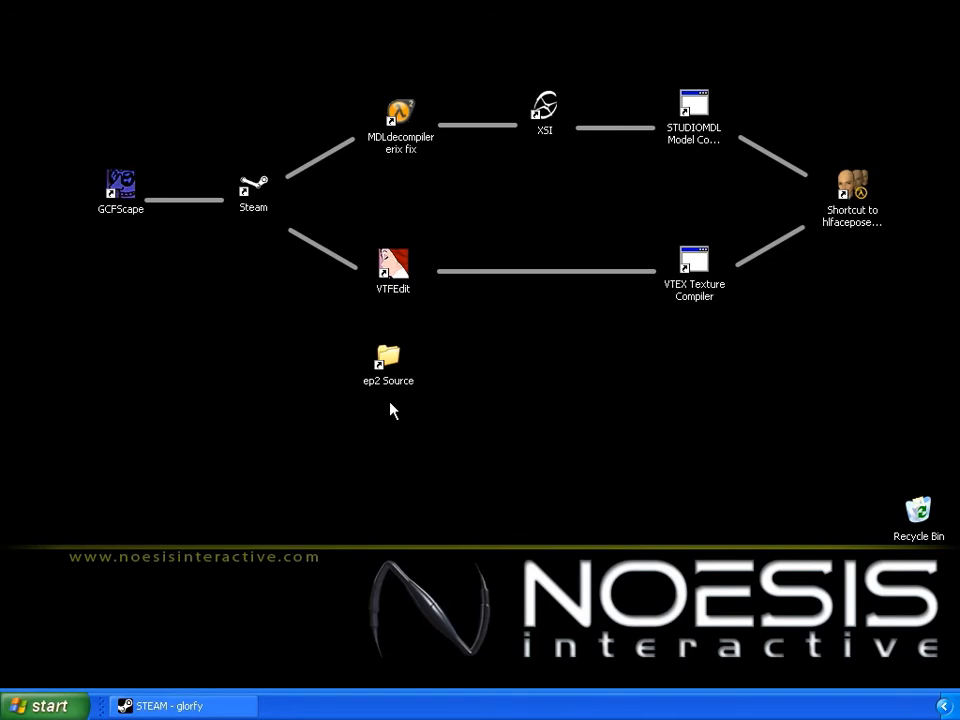
Open the male02 texture folder inside materialsrc in the ep2 Source folder.
{"action": "double_click", "coordinate": [388, 360]}
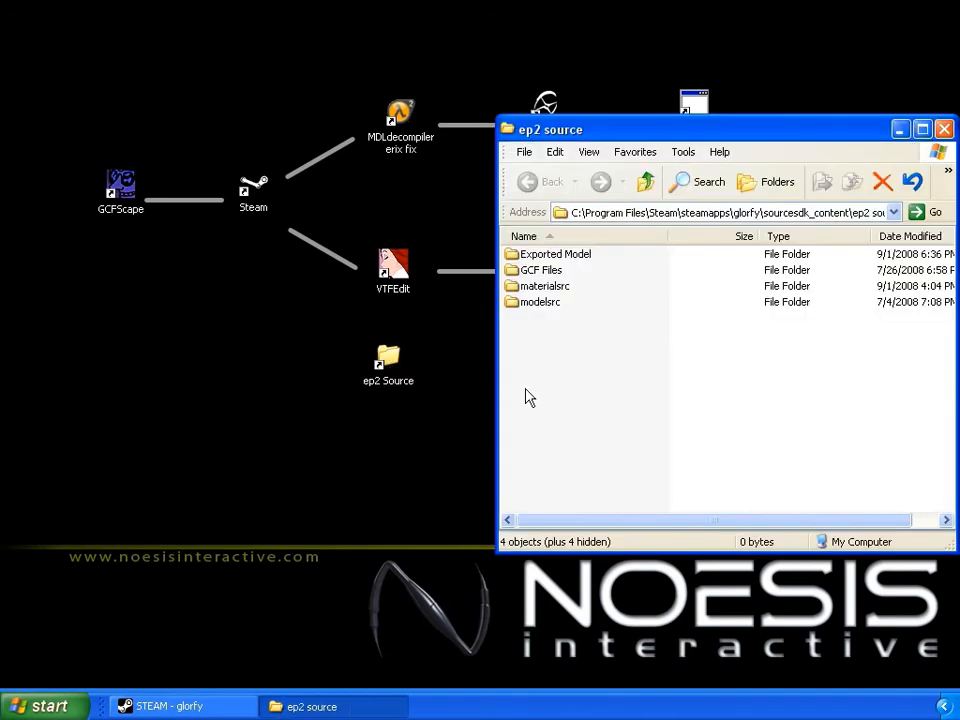
{"action": "double_click", "coordinate": [562, 287]}
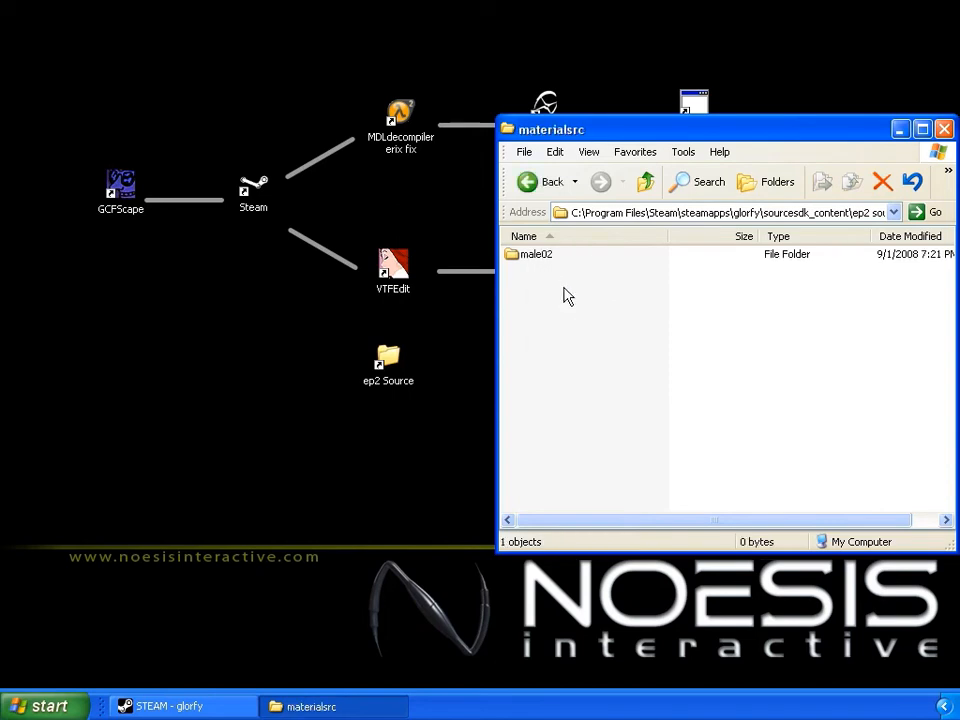
{"action": "double_click", "coordinate": [544, 258]}
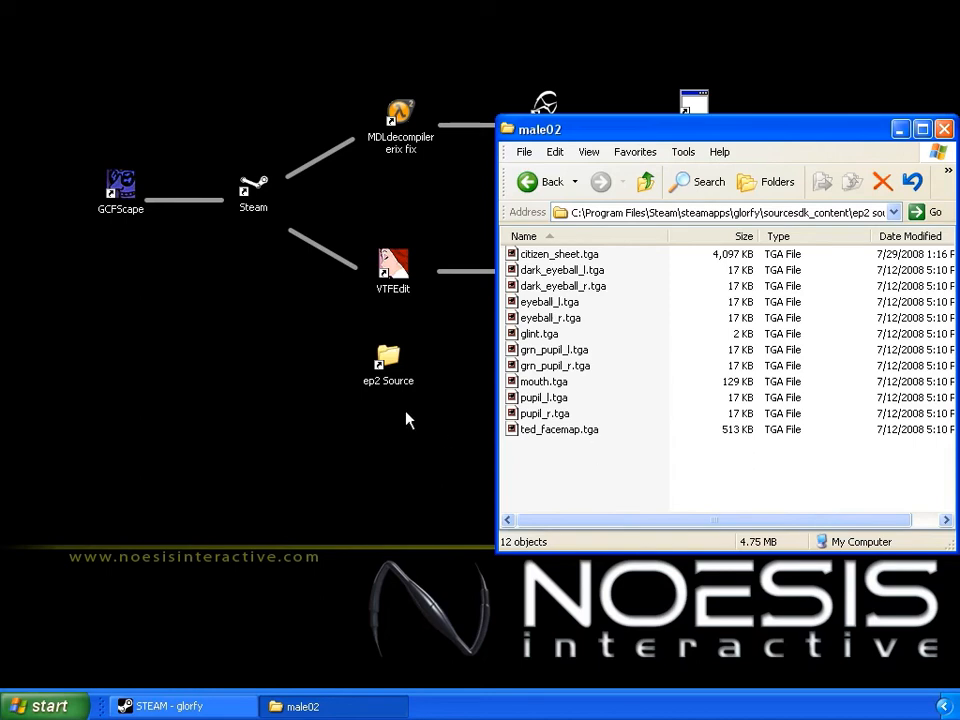
Open Kevin.qc from the Exported Model folder in a second window and arrange its material list beside the male02 texture files.
{"action": "double_click", "coordinate": [389, 366]}
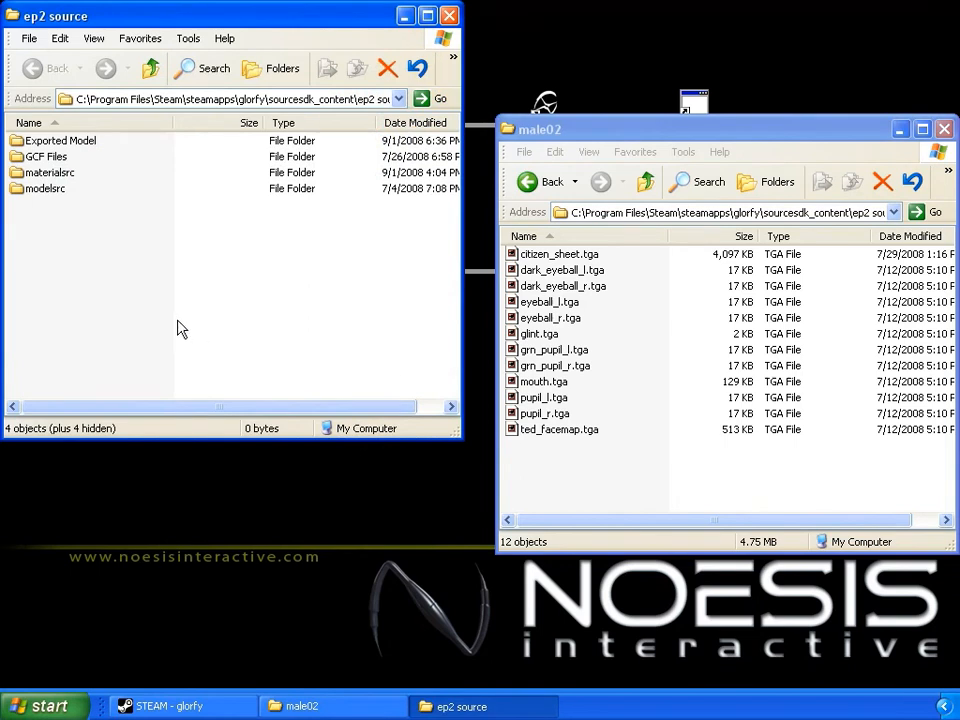
{"action": "double_click", "coordinate": [95, 145]}
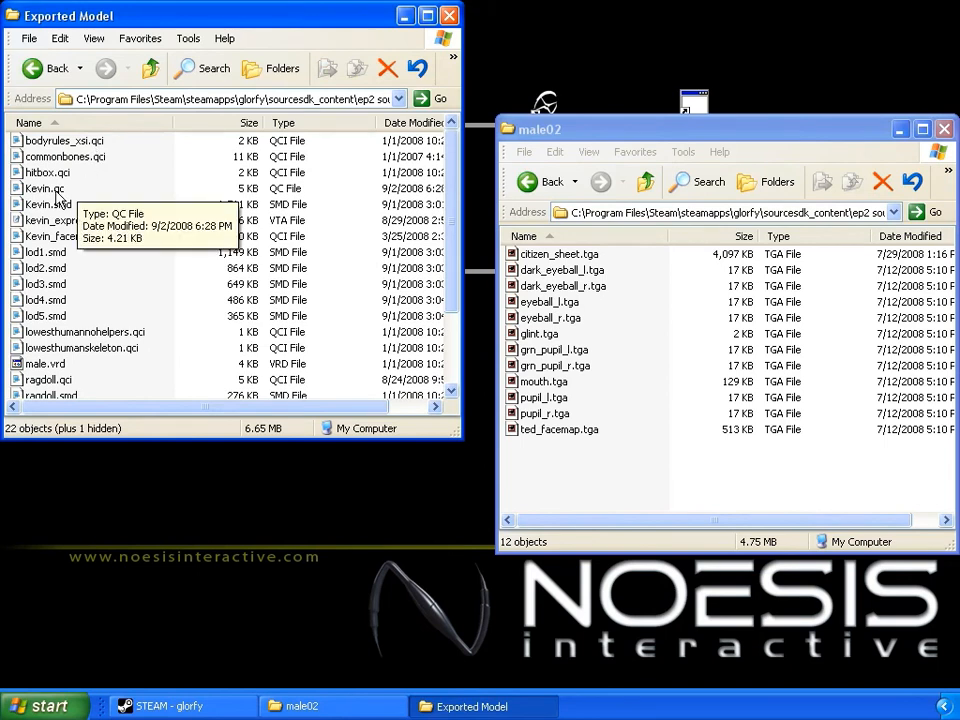
{"action": "double_click", "coordinate": [50, 189]}
{"action": "left_click_drag", "start_coordinate": [285, 192], "coordinate": [258, 180]}
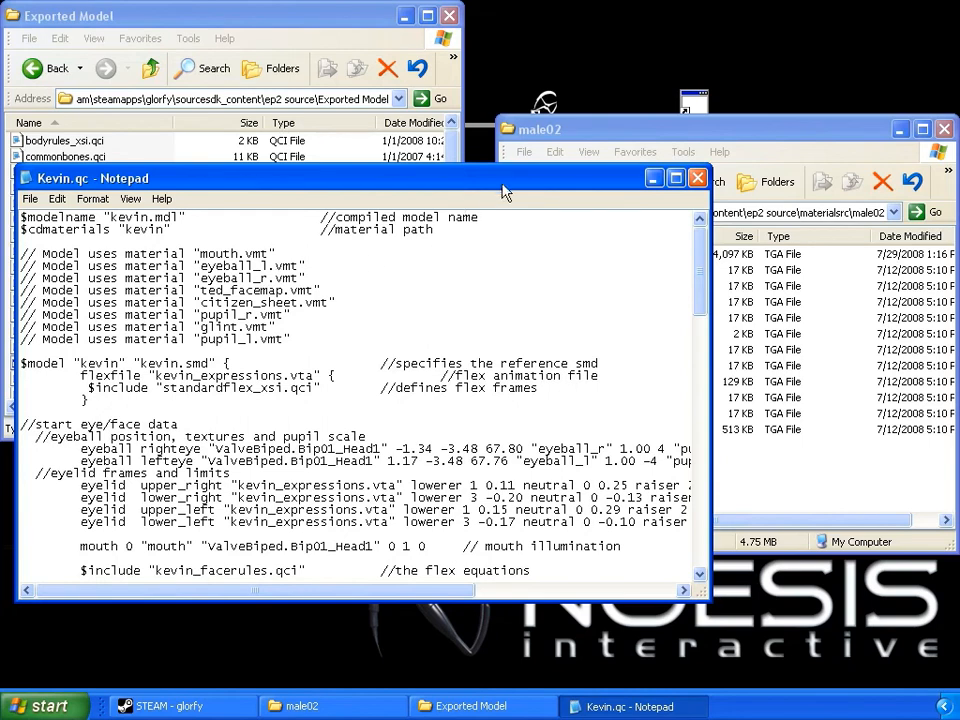
{"action": "left_click_drag", "start_coordinate": [506, 186], "coordinate": [498, 186]}
{"action": "left_click", "coordinate": [525, 129]}
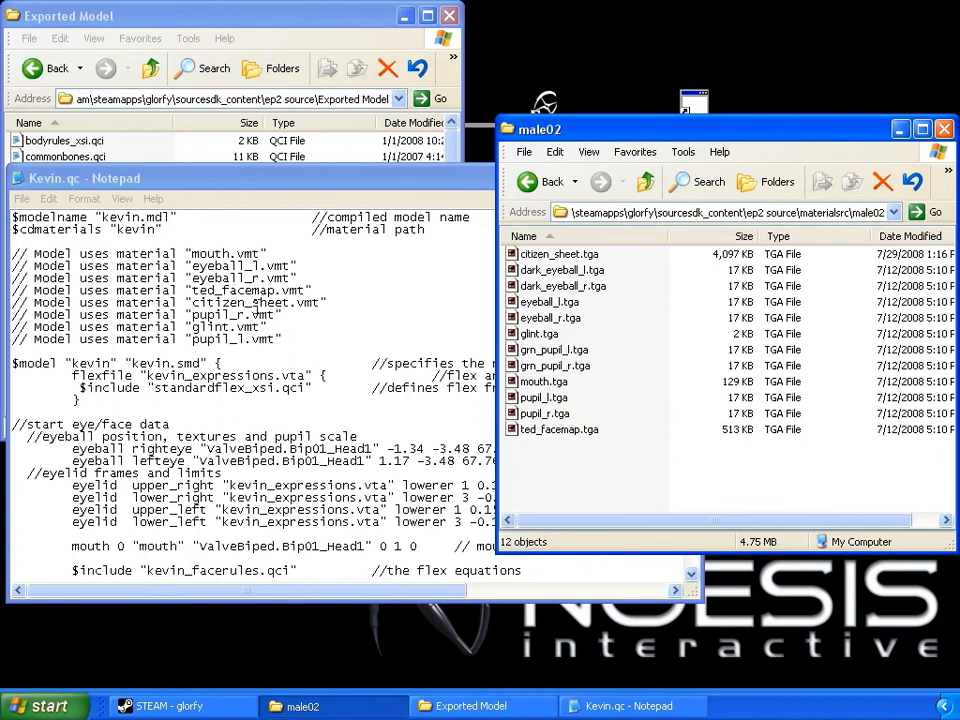
Delete the unused textures dark_eyeball_l.tga and dark_eyeball_r.tga from the male02 folder.
{"action": "left_click", "coordinate": [581, 272]}
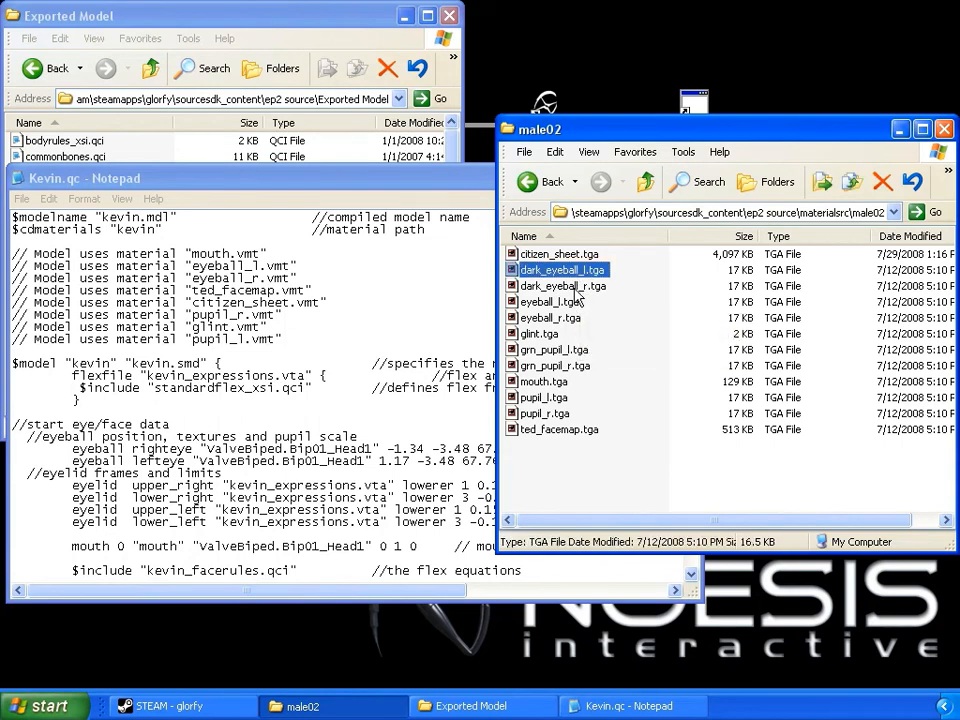
{"action": "left_click", "coordinate": [575, 288], "text": "shift"}
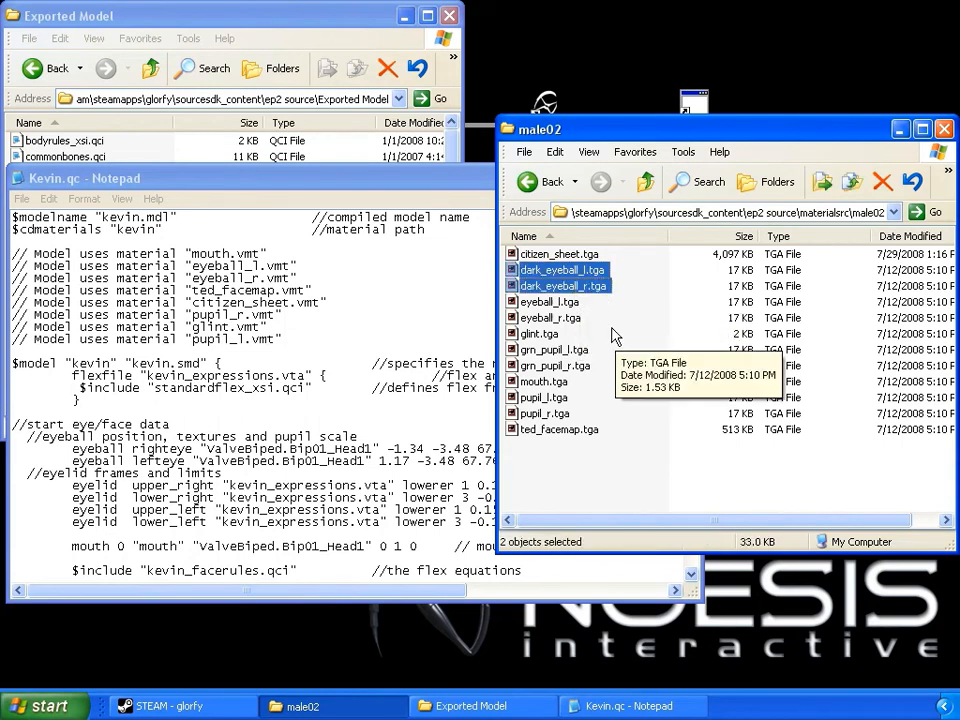
{"action": "key", "text": "Delete"}
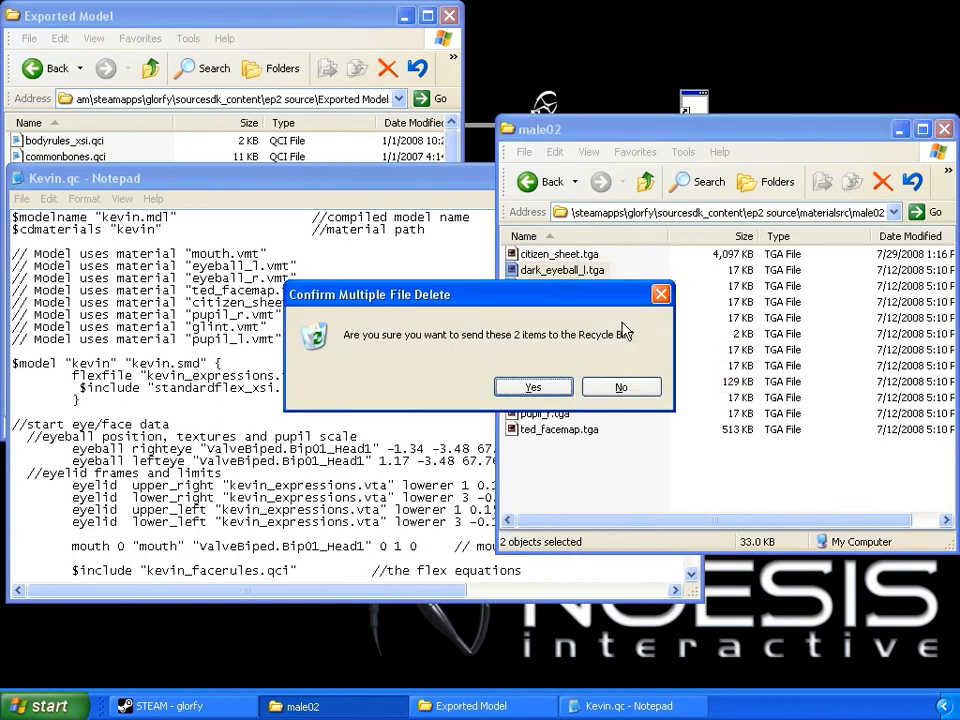
{"action": "left_click", "coordinate": [535, 390]}
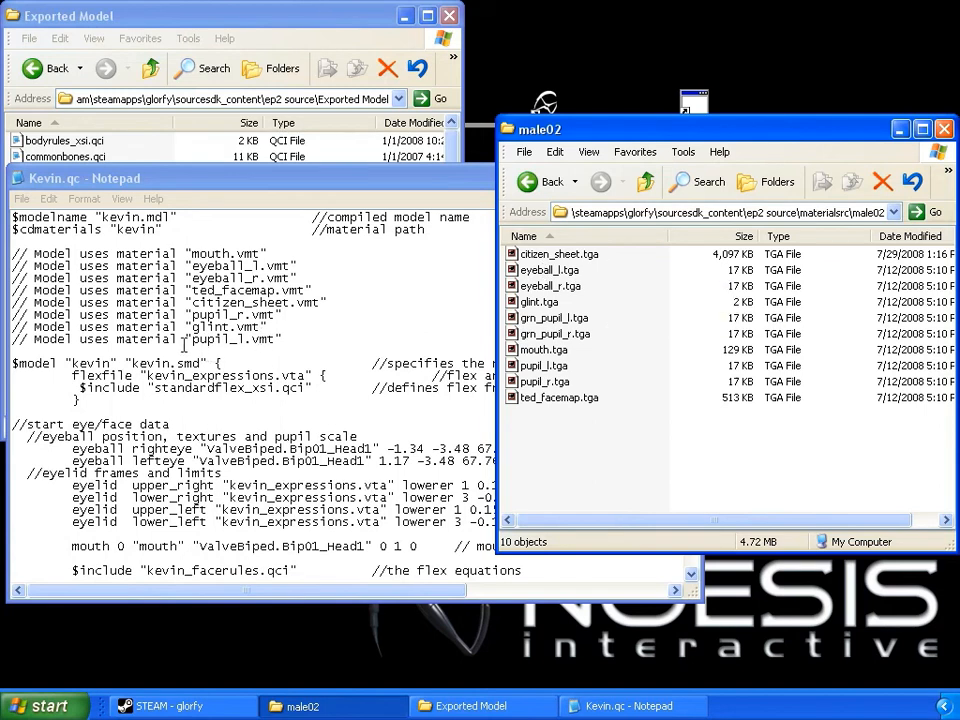
Delete the unused textures grn_pupil_l.tga and grn_pupil_r.tga from the male02 folder.
{"action": "left_click", "coordinate": [581, 322]}
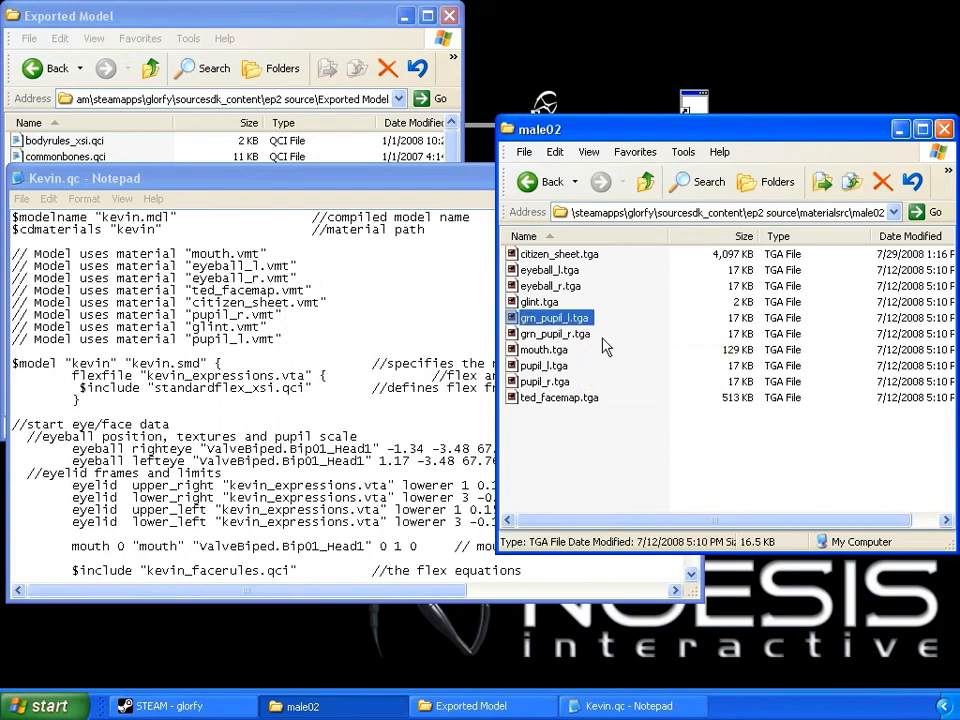
{"action": "left_click", "coordinate": [585, 337], "text": "shift"}
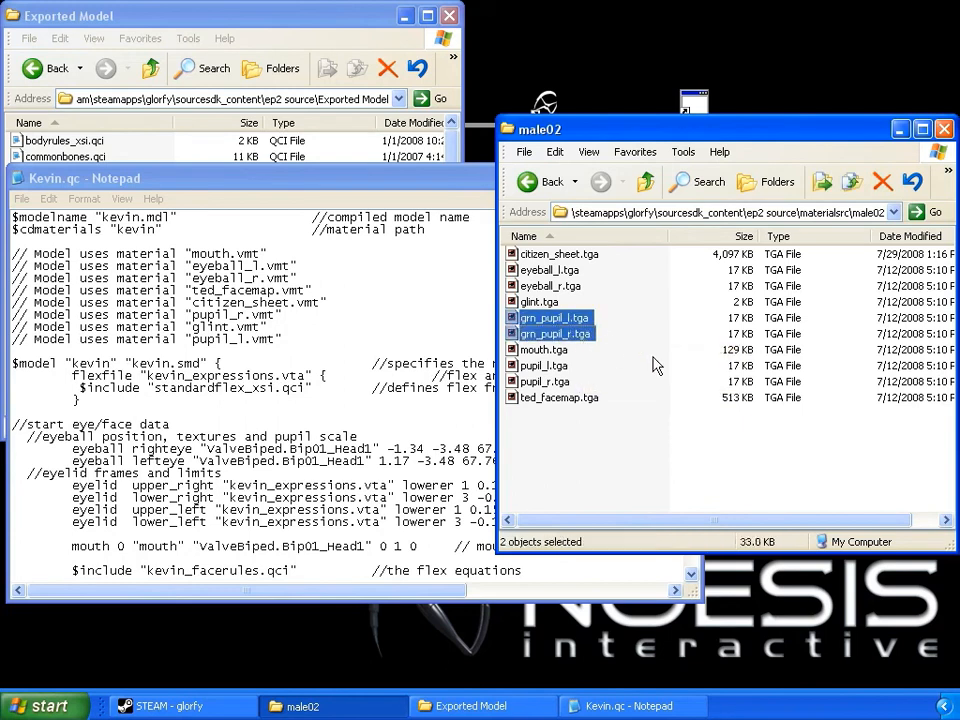
{"action": "key", "text": "Delete"}
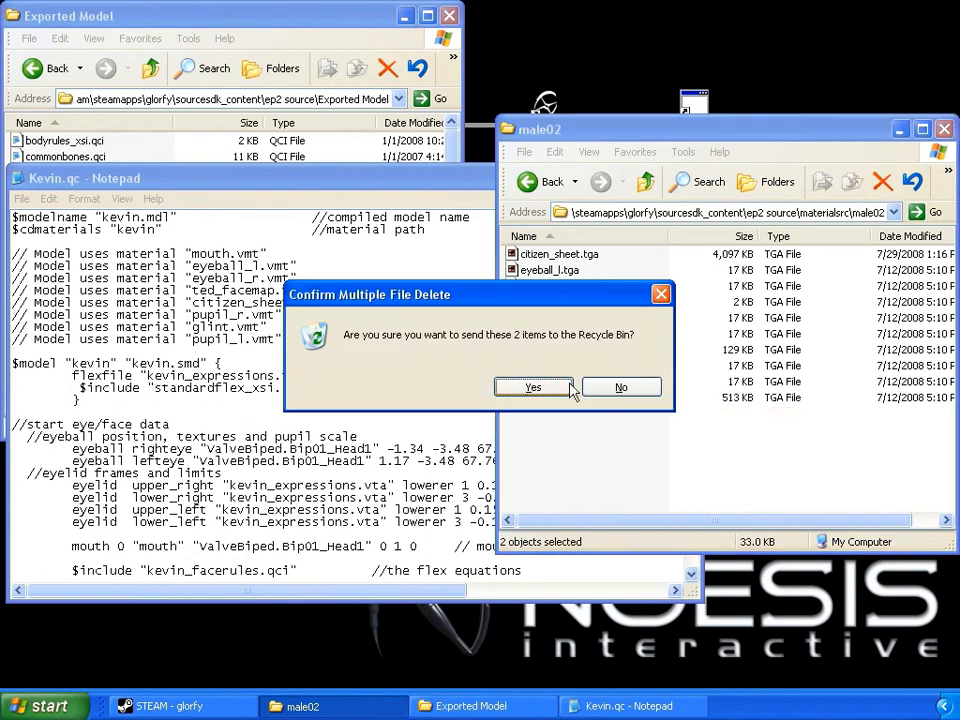
{"action": "left_click", "coordinate": [533, 387]}
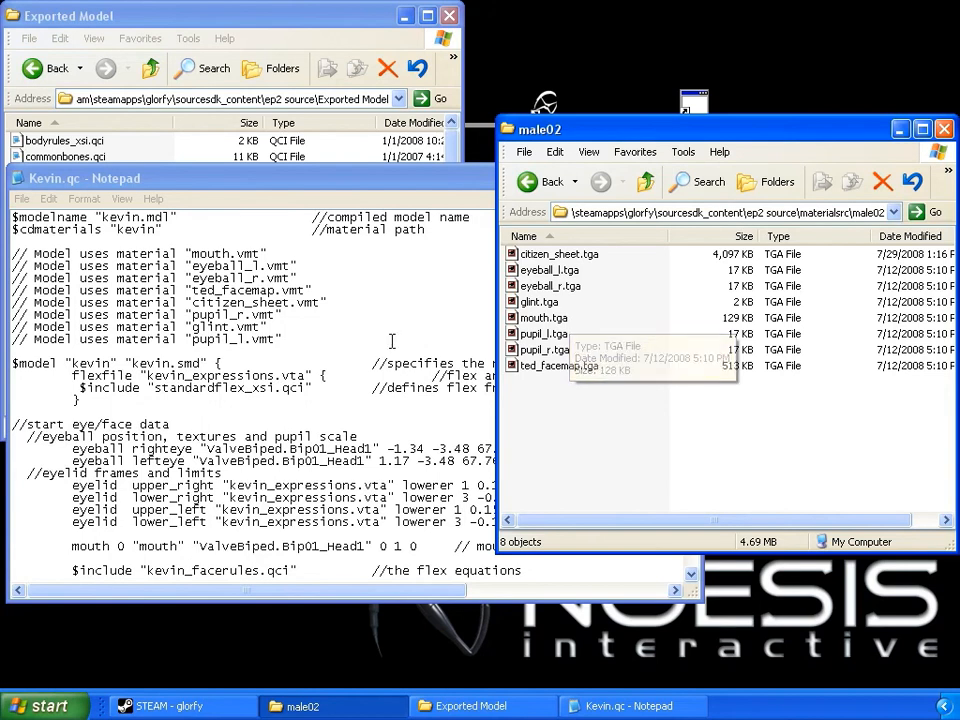
Close Kevin.qc and reposition the Exported Model window alongside the male02 window.
{"action": "left_click", "coordinate": [377, 188]}
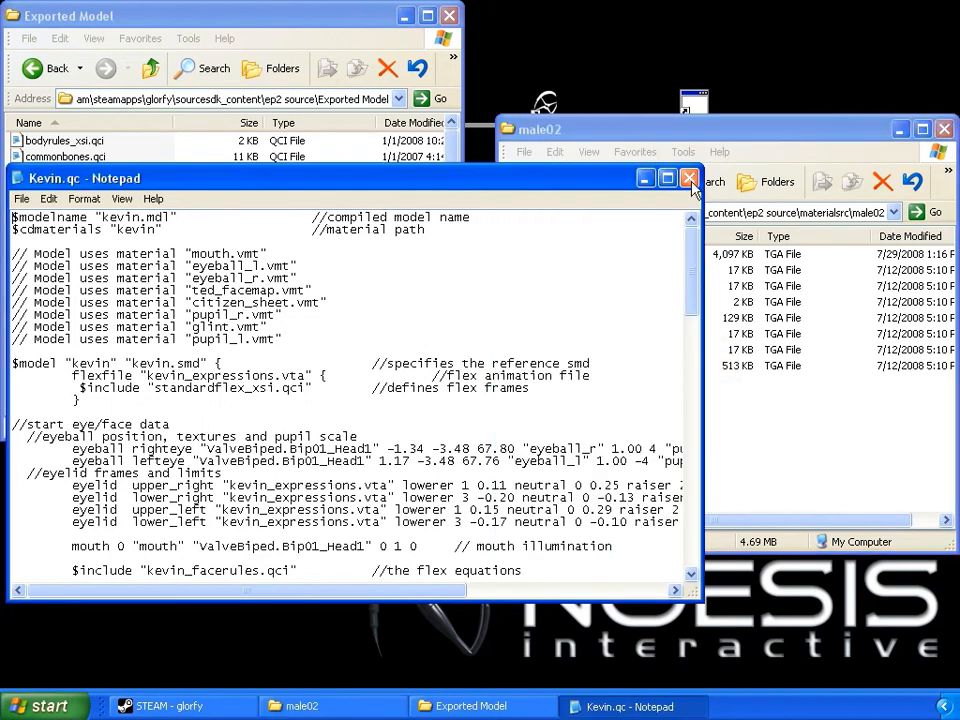
{"action": "left_click", "coordinate": [690, 180]}
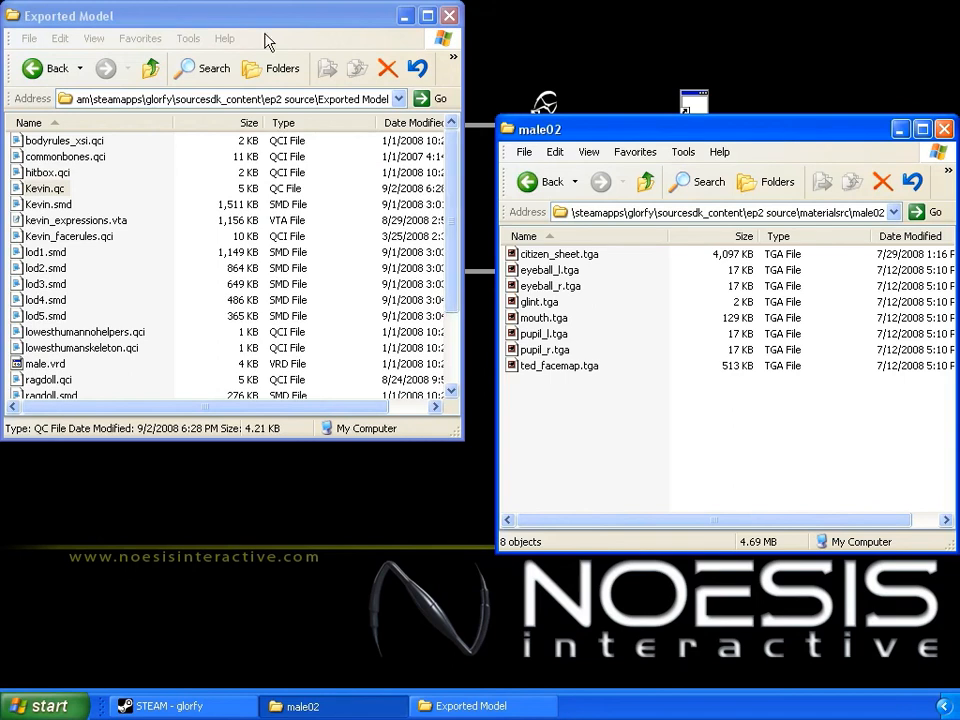
{"action": "left_click_drag", "start_coordinate": [266, 16], "coordinate": [266, 112]}
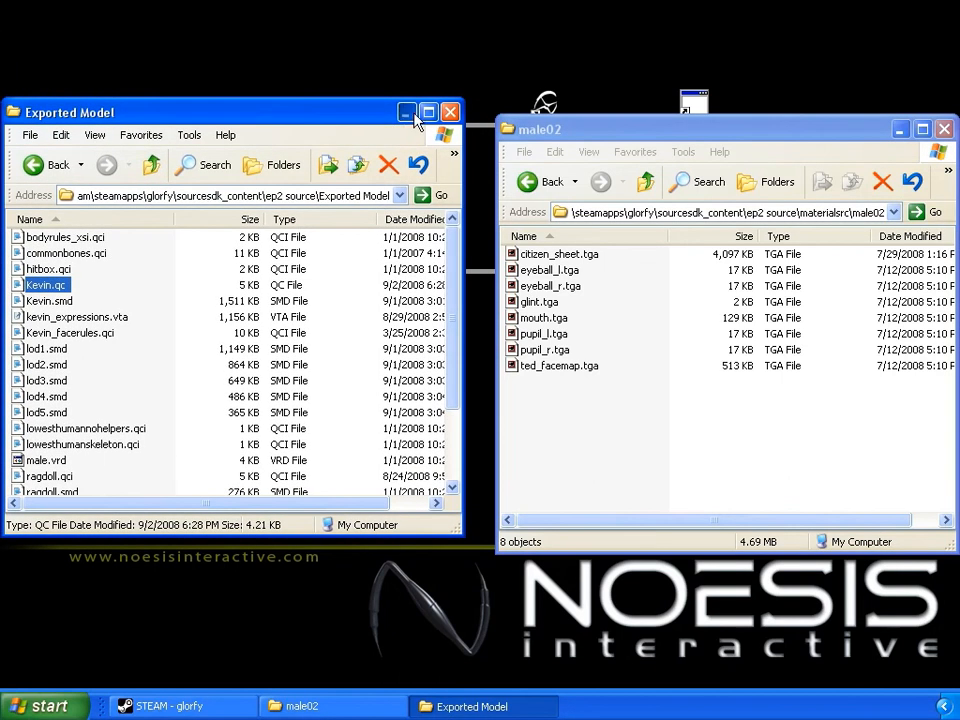
Minimize the Exported Model window and rename the male02 folder inside materialsrc to kevin.
{"action": "left_click", "coordinate": [406, 113]}
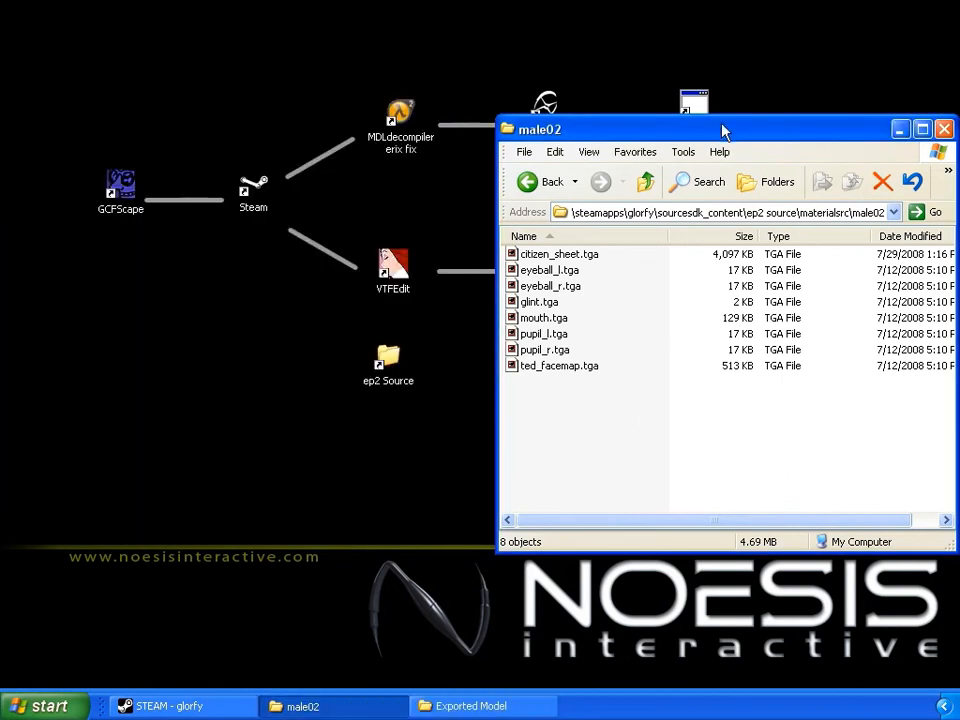
{"action": "left_click_drag", "start_coordinate": [724, 129], "coordinate": [514, 165]}
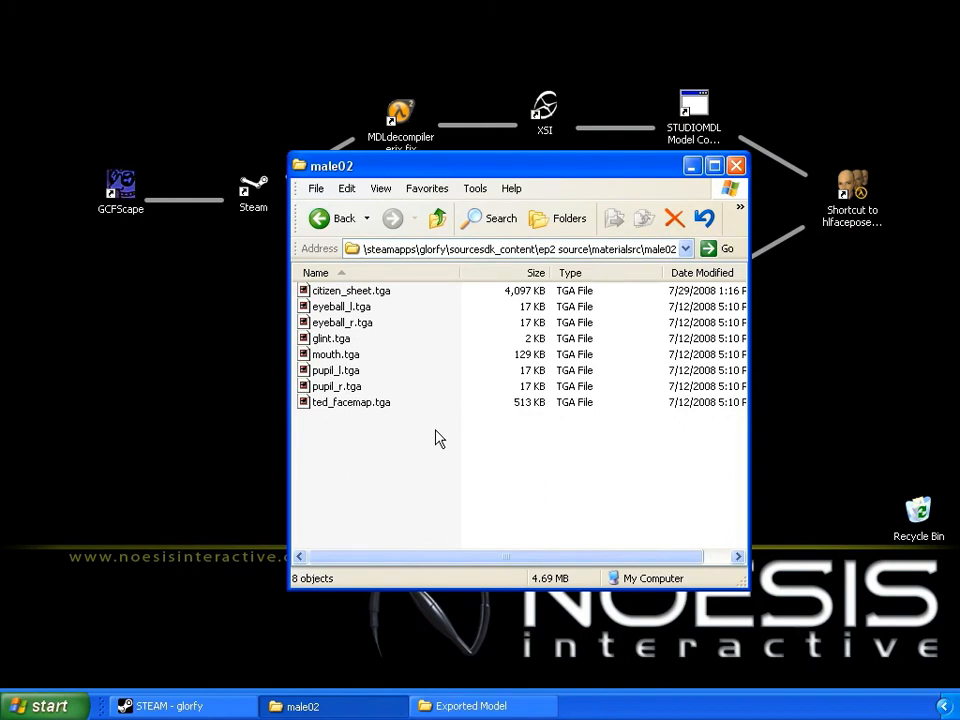
{"action": "left_click_drag", "start_coordinate": [510, 166], "coordinate": [426, 168]}
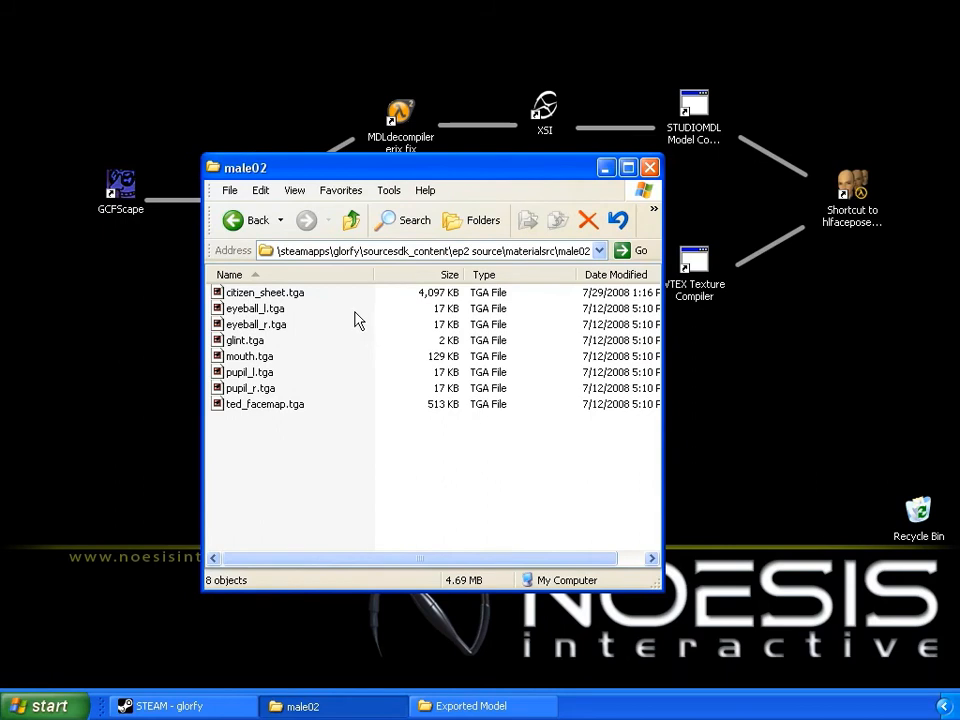
{"action": "left_click", "coordinate": [352, 222]}
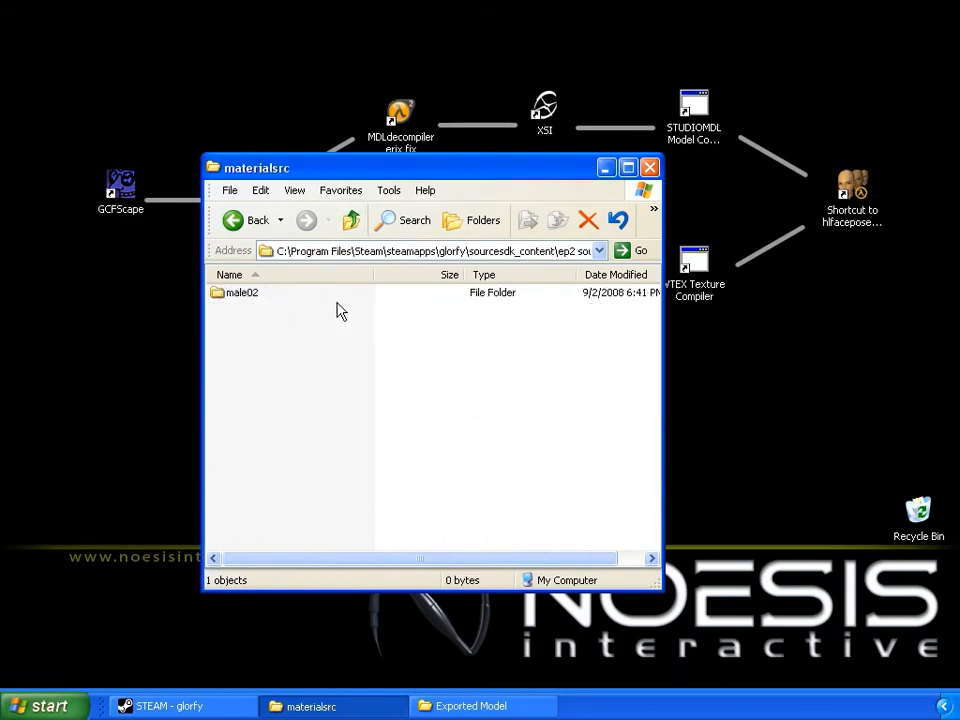
{"action": "left_click", "coordinate": [240, 296]}
{"action": "right_click", "coordinate": [240, 296]}
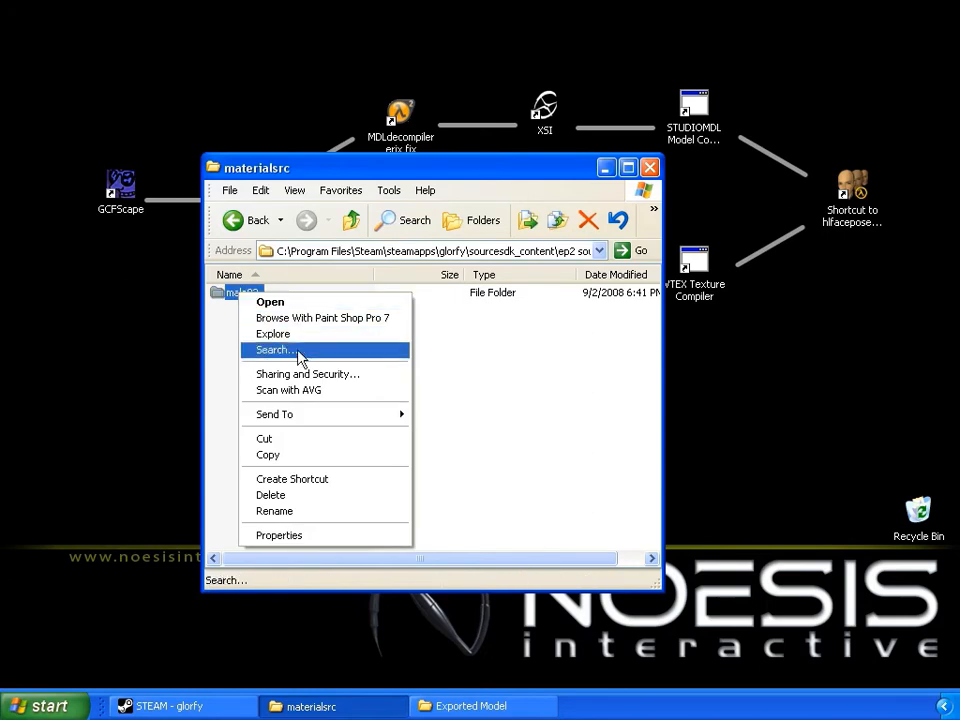
{"action": "left_click", "coordinate": [308, 511]}
{"action": "type", "text": "kevin"}
{"action": "left_click", "coordinate": [276, 355]}
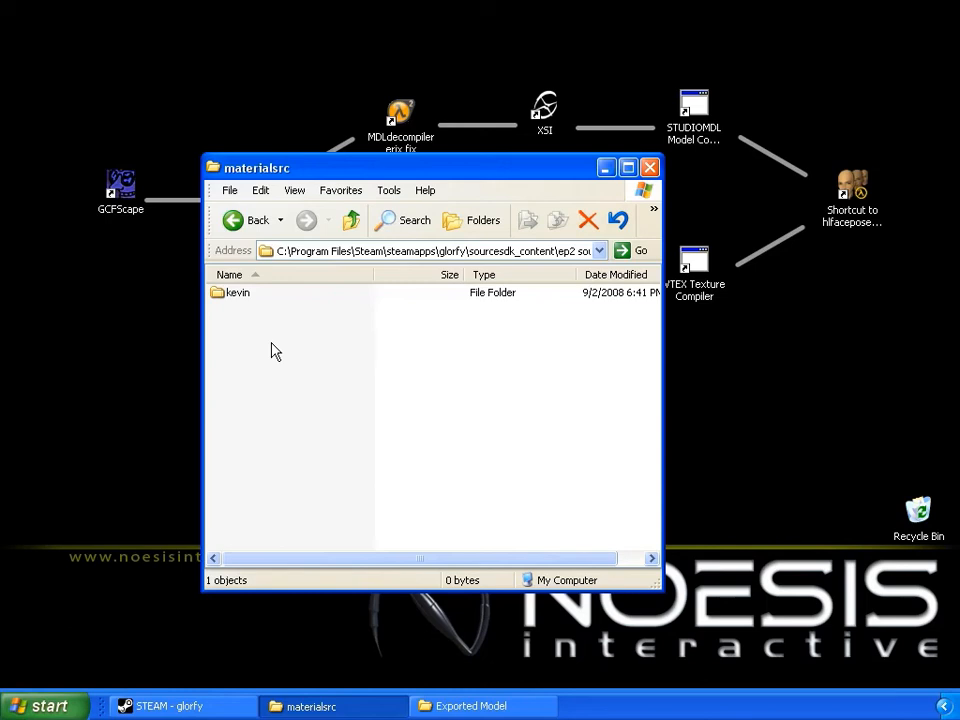
Compile citizen_sheet.tga, eyeball_l.tga and eyeball_r.tga from the kevin folder with the VTEX Texture Compiler.
{"action": "double_click", "coordinate": [236, 296]}
{"action": "left_click_drag", "start_coordinate": [476, 170], "coordinate": [310, 197]}
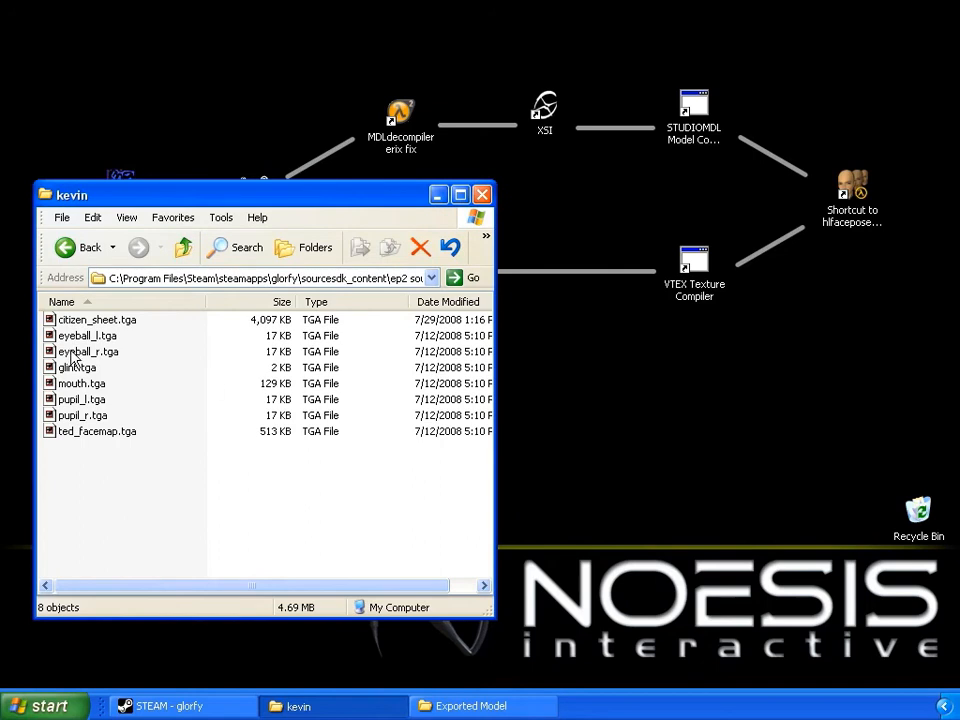
{"action": "left_click_drag", "start_coordinate": [72, 320], "coordinate": [688, 260]}
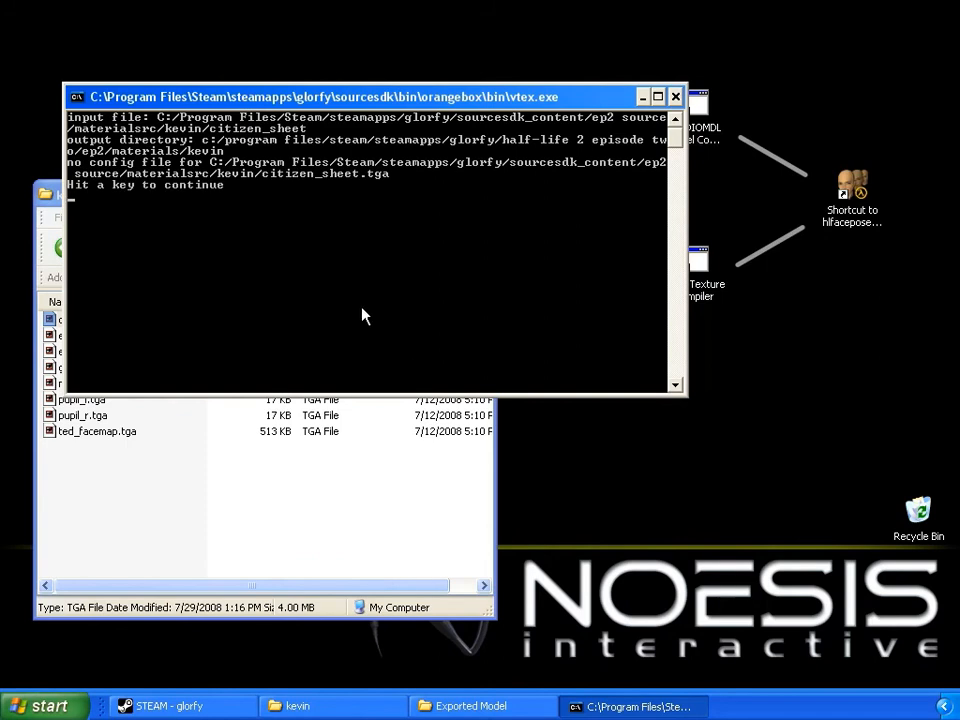
{"action": "key", "text": "Return"}
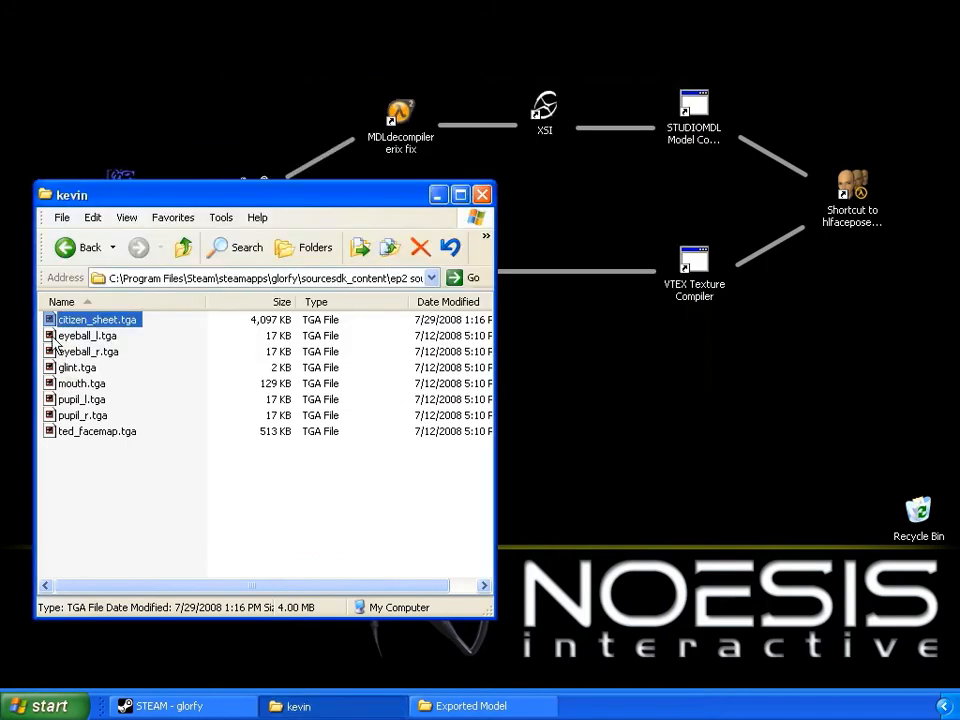
{"action": "left_click_drag", "start_coordinate": [60, 338], "coordinate": [694, 262]}
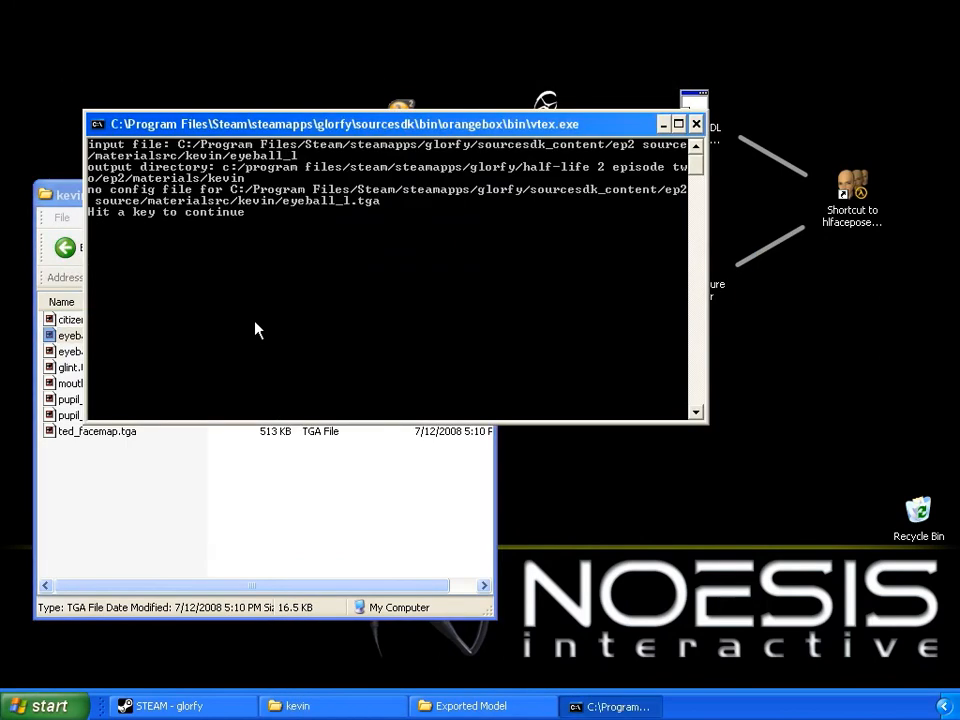
{"action": "key", "text": "Return"}
{"action": "left_click_drag", "start_coordinate": [50, 356], "coordinate": [690, 268]}
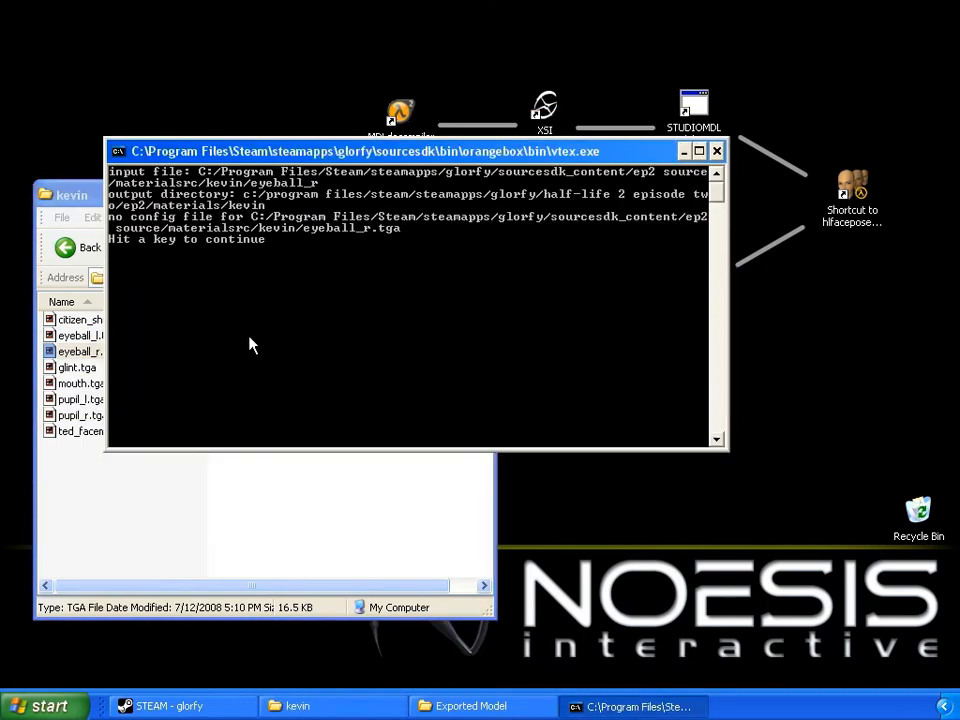
{"action": "key", "text": "Return"}
Compile the remaining kevin textures glint.tga, mouth.tga, pupil_l.tga, pupil_r.tga and ted_facemap.tga with the VTEX Texture Compiler.
{"action": "left_click_drag", "start_coordinate": [60, 367], "coordinate": [692, 270]}
{"action": "key", "text": "Return"}
{"action": "left_click_drag", "start_coordinate": [62, 384], "coordinate": [688, 264]}
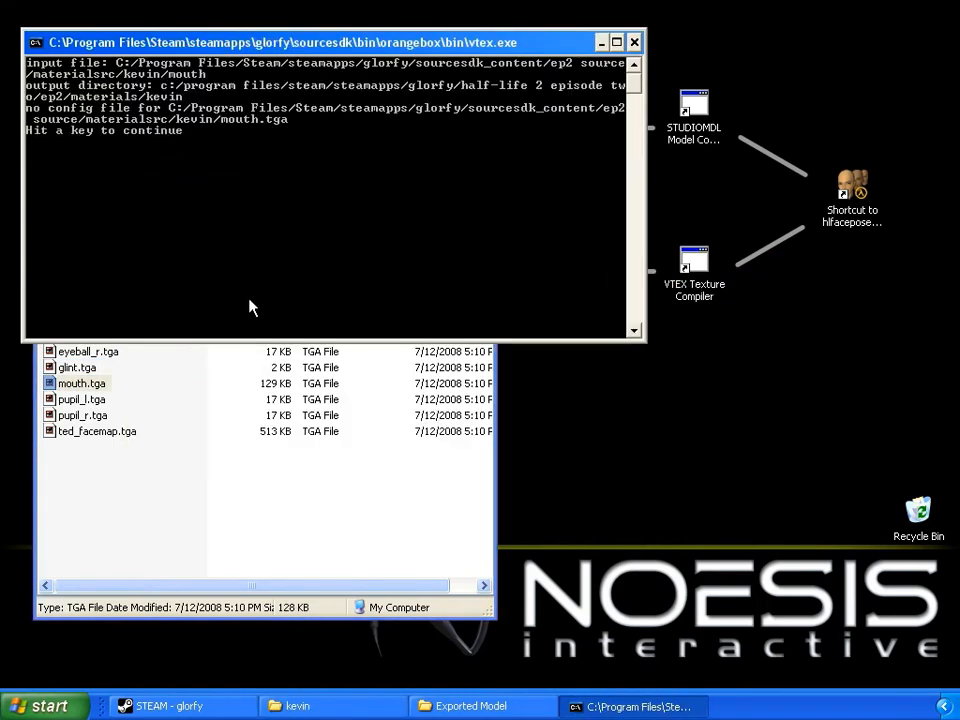
{"action": "key", "text": "Return"}
{"action": "left_click", "coordinate": [47, 400]}
{"action": "left_click_drag", "start_coordinate": [49, 408], "coordinate": [690, 266]}
{"action": "key", "text": "Return"}
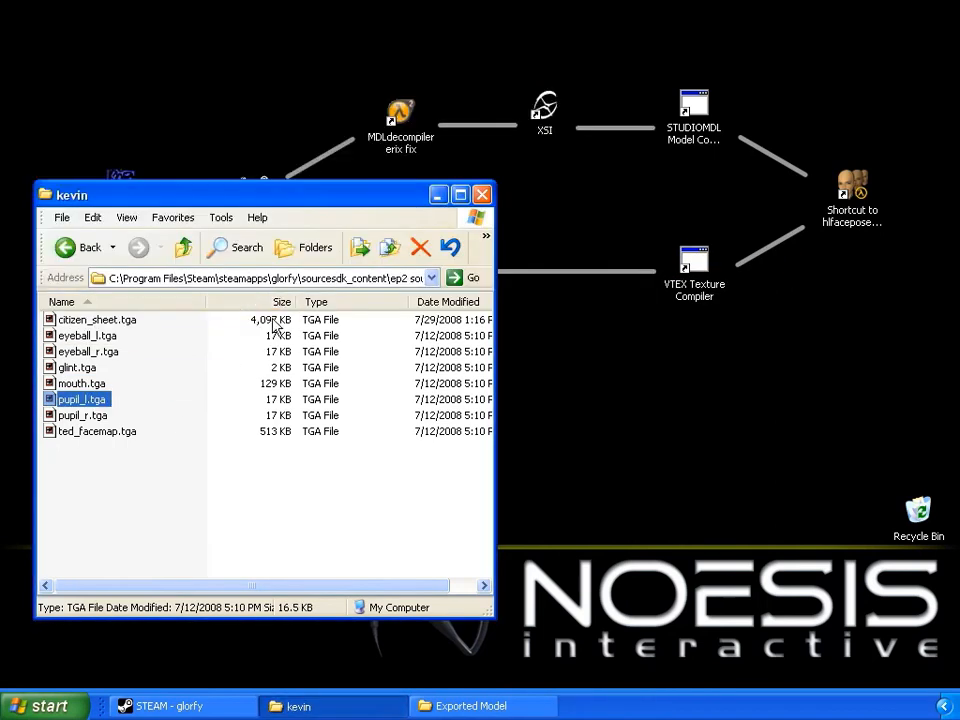
{"action": "left_click_drag", "start_coordinate": [65, 415], "coordinate": [690, 262]}
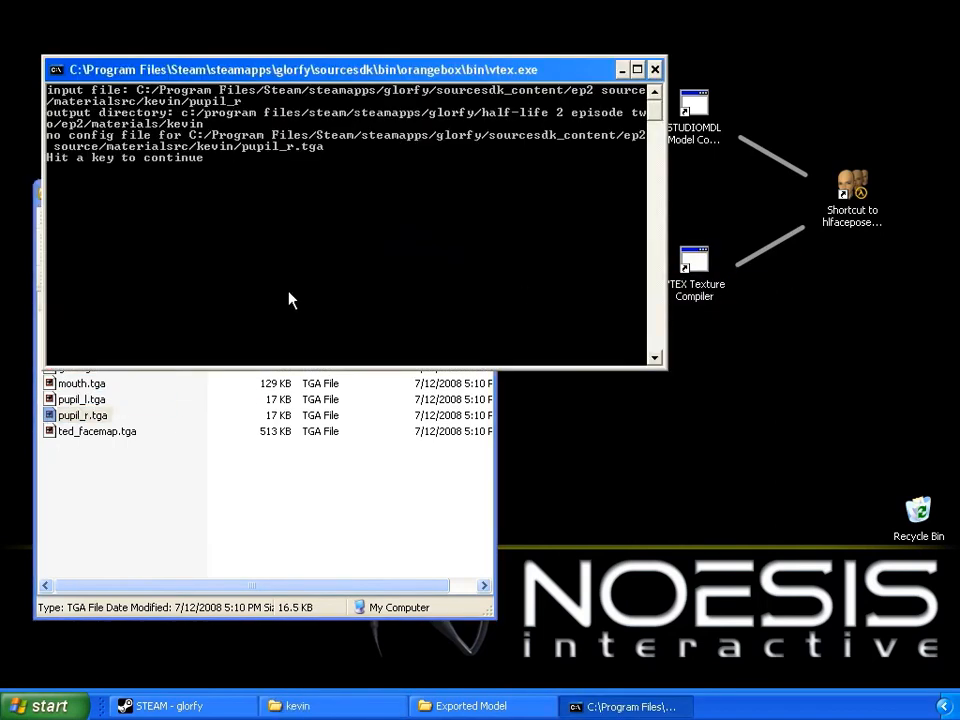
{"action": "key", "text": "Return"}
{"action": "left_click_drag", "start_coordinate": [50, 433], "coordinate": [690, 262]}
{"action": "key", "text": "Return"}
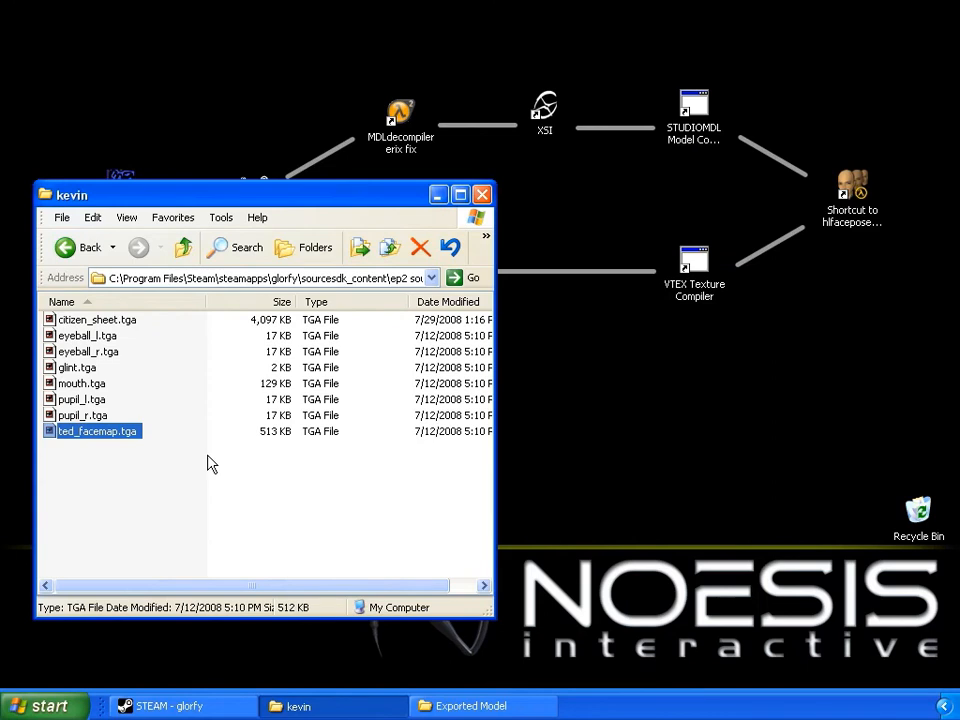
Go back up to the ep2 source folder and open its GCF Files folder.
{"action": "left_click", "coordinate": [183, 247]}
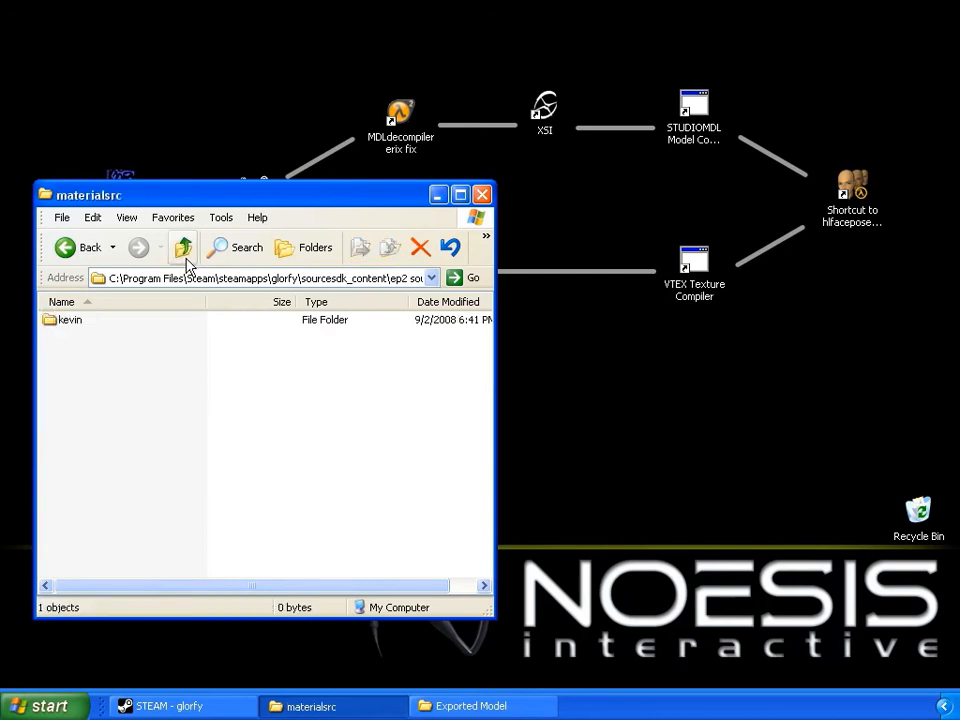
{"action": "left_click", "coordinate": [183, 247]}
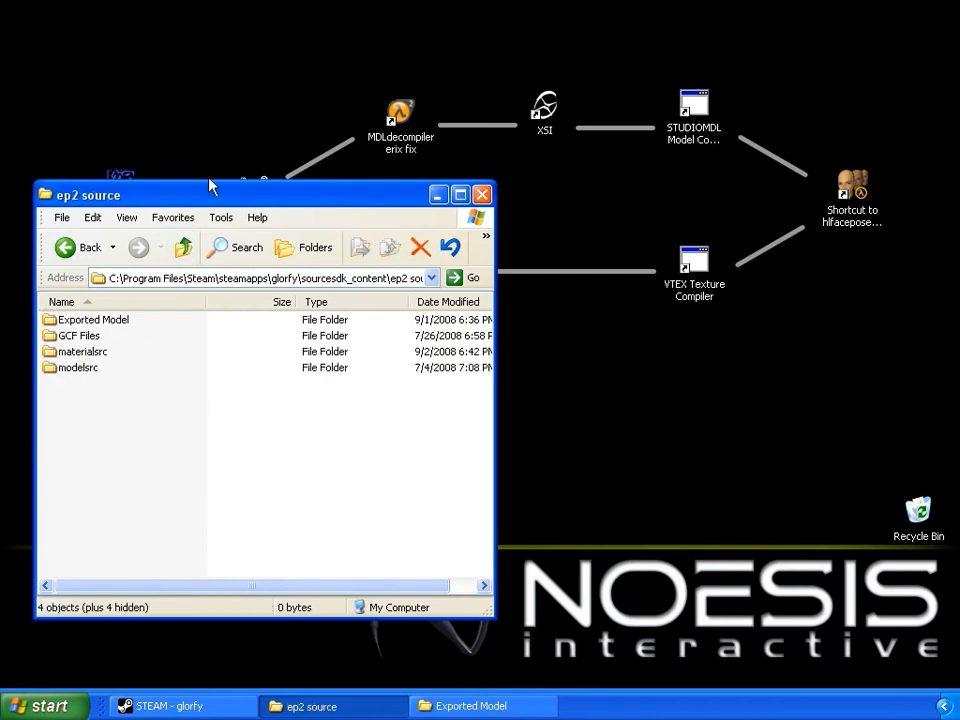
{"action": "left_click_drag", "start_coordinate": [203, 200], "coordinate": [583, 221]}
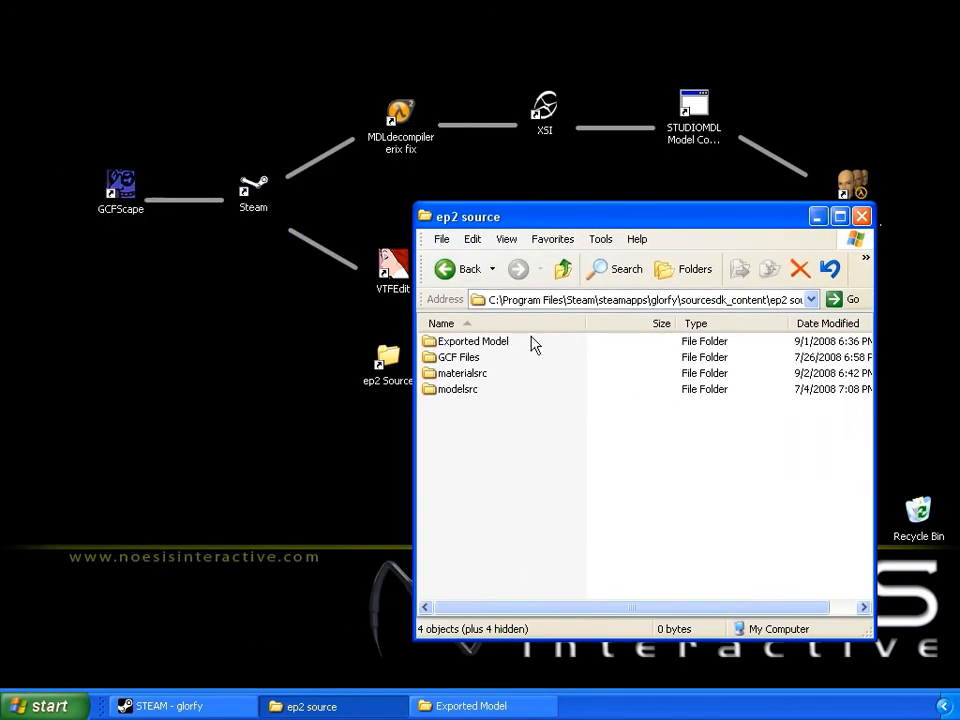
{"action": "double_click", "coordinate": [466, 358]}
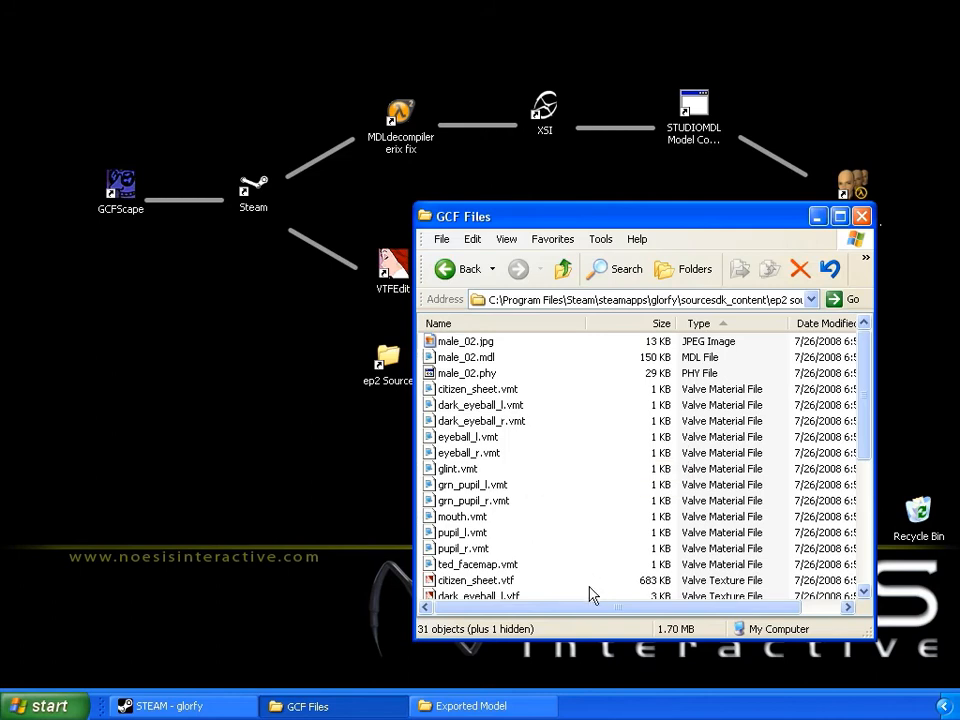
In the Exported Model window, browse to the compiled textures in half-life 2 episode two\ep2\materials\kevin.
{"action": "left_click", "coordinate": [537, 707]}
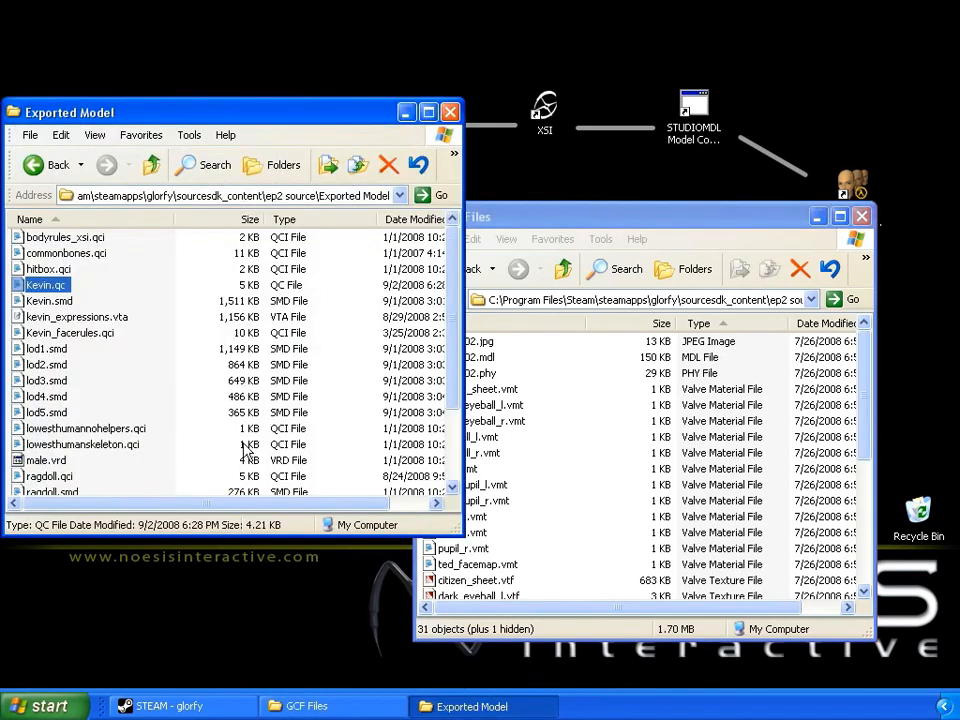
{"action": "left_click", "coordinate": [151, 166]}
{"action": "left_click", "coordinate": [151, 166]}
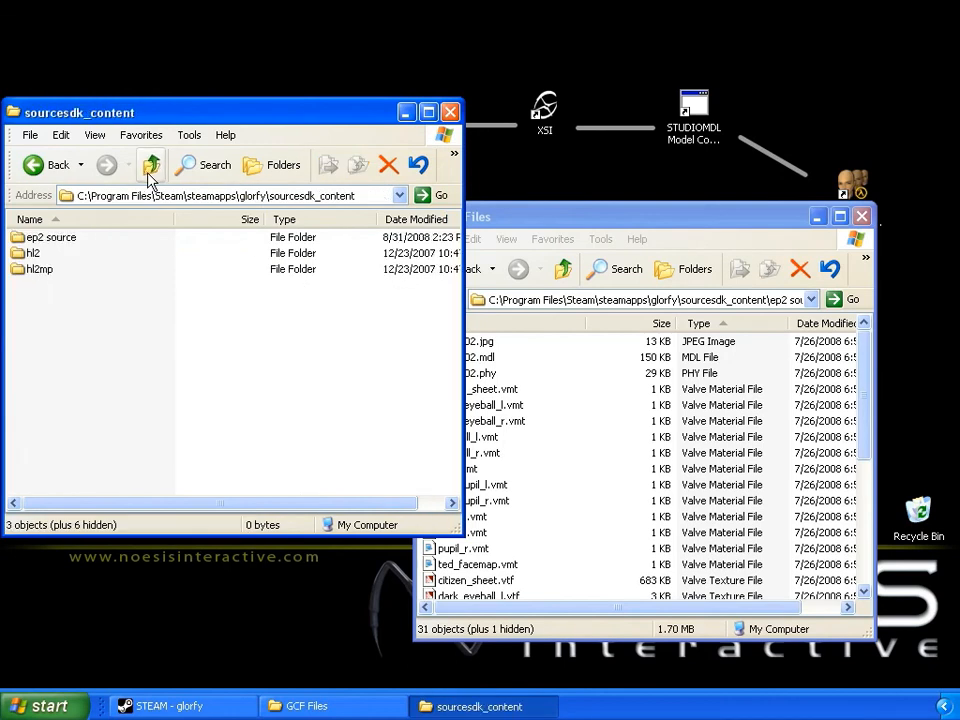
{"action": "left_click", "coordinate": [148, 172]}
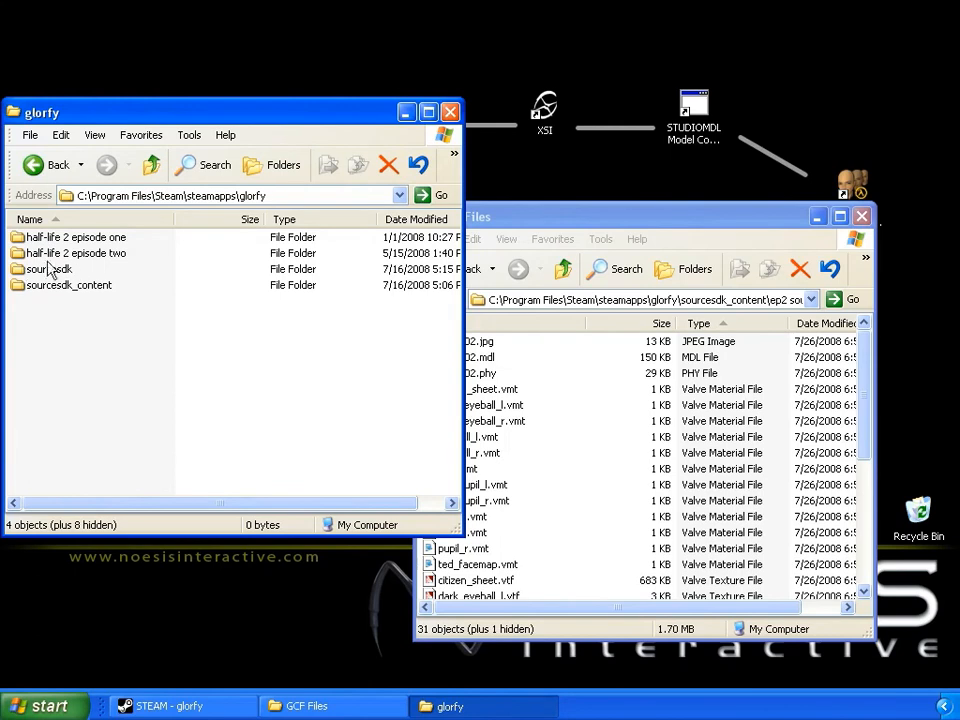
{"action": "double_click", "coordinate": [117, 256]}
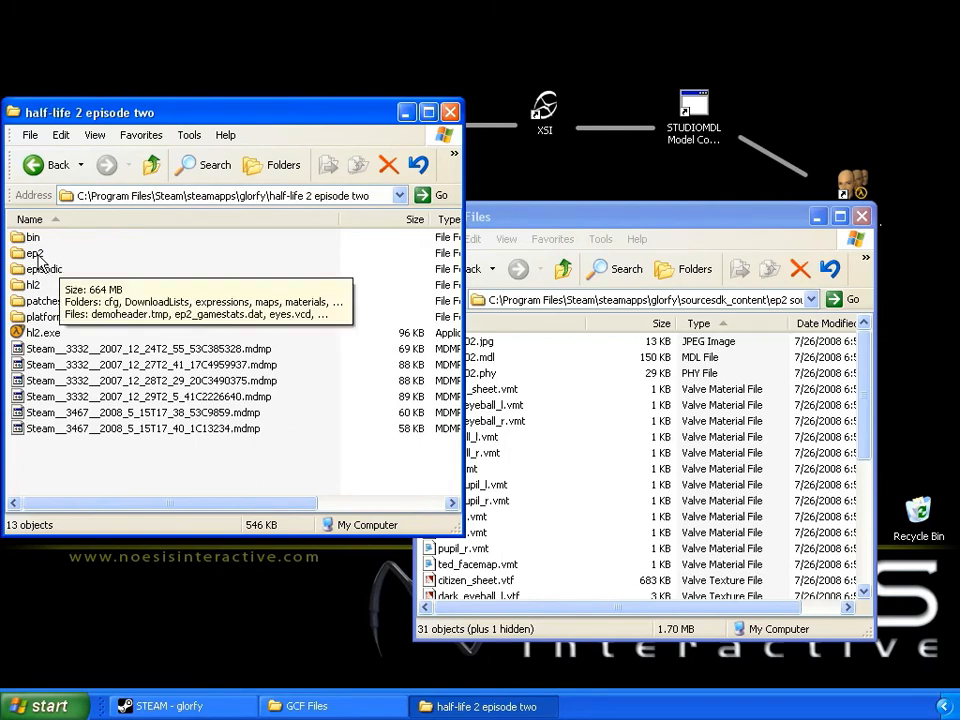
{"action": "double_click", "coordinate": [33, 254]}
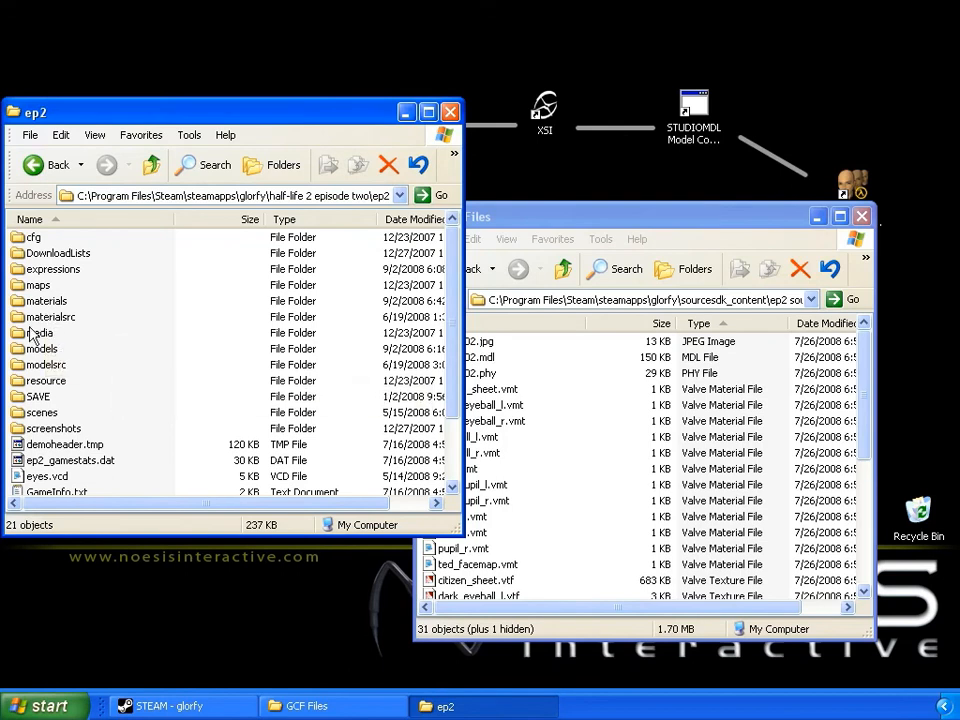
{"action": "double_click", "coordinate": [62, 304]}
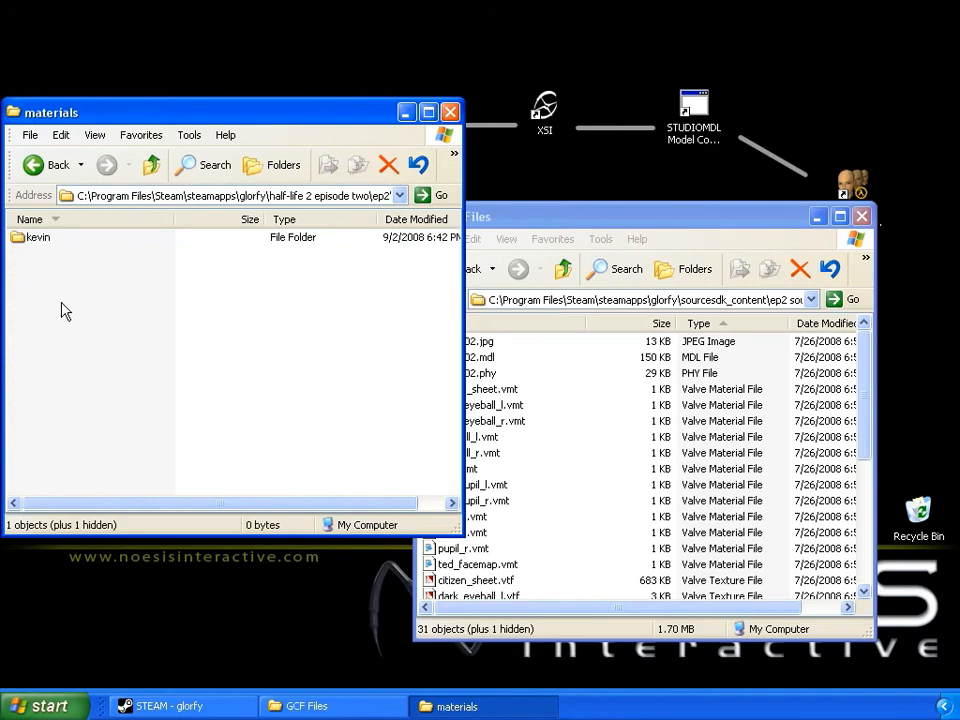
{"action": "double_click", "coordinate": [38, 240]}
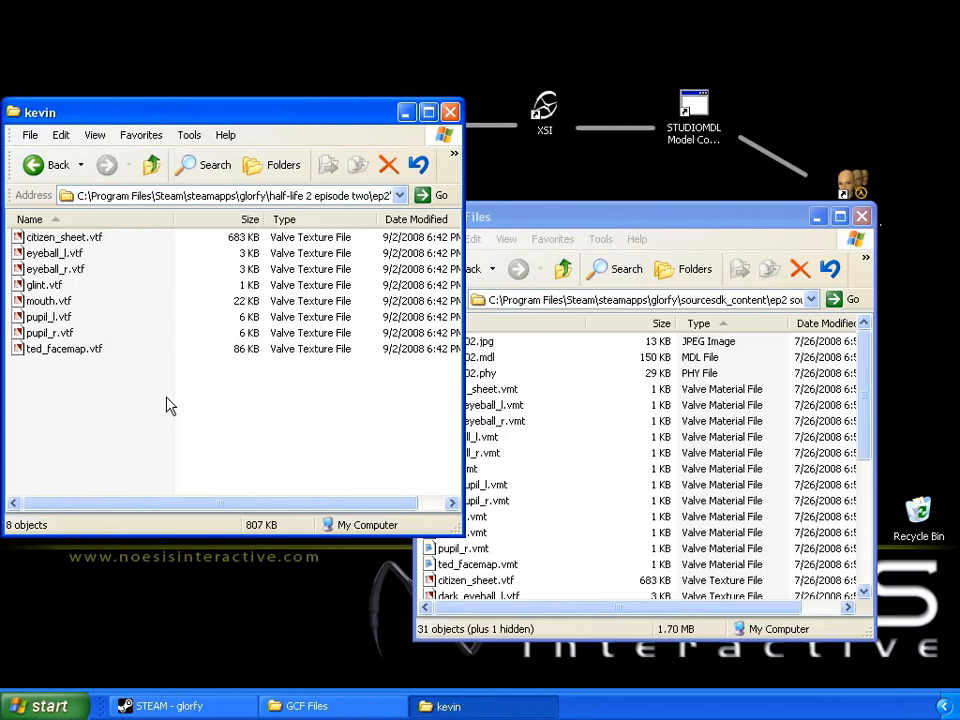
Move the citizen_sheet, eyeball_l, eyeball_r, glint, mouth, pupil_l, pupil_r and ted_facemap .vmt files from GCF Files into the materials kevin folder.
{"action": "left_click_drag", "start_coordinate": [541, 226], "coordinate": [624, 208]}
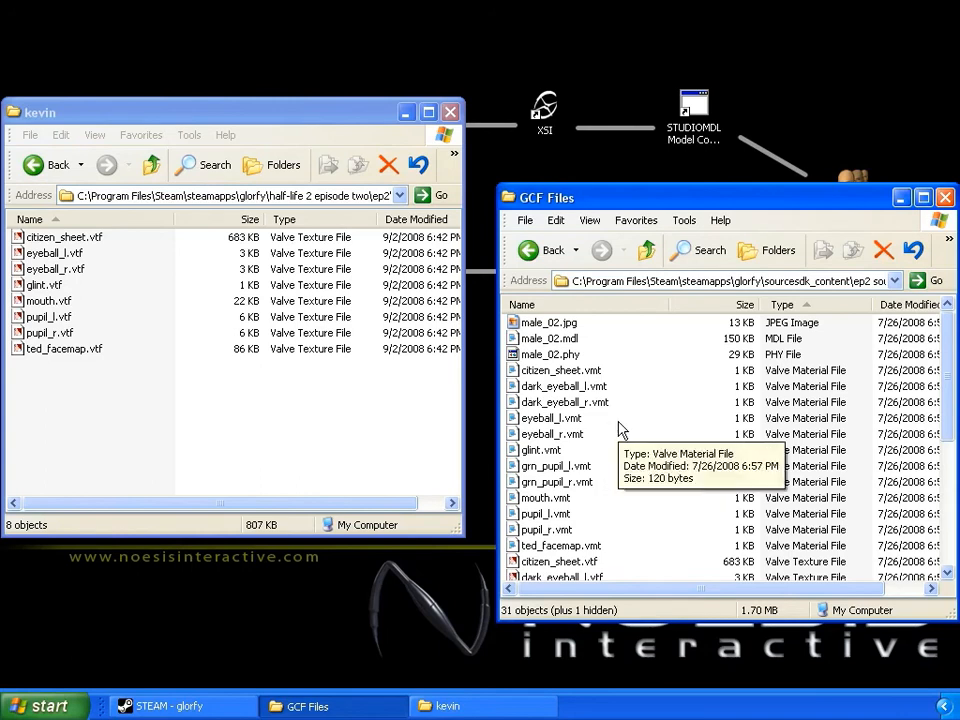
{"action": "left_click", "coordinate": [582, 371]}
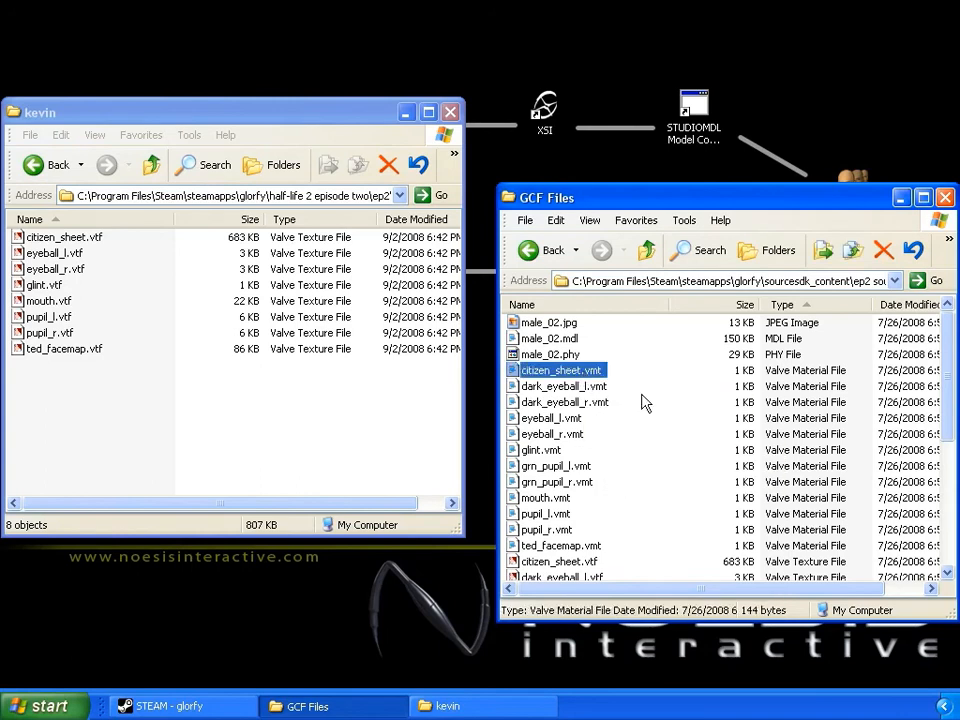
{"action": "left_click", "coordinate": [568, 419], "text": "ctrl"}
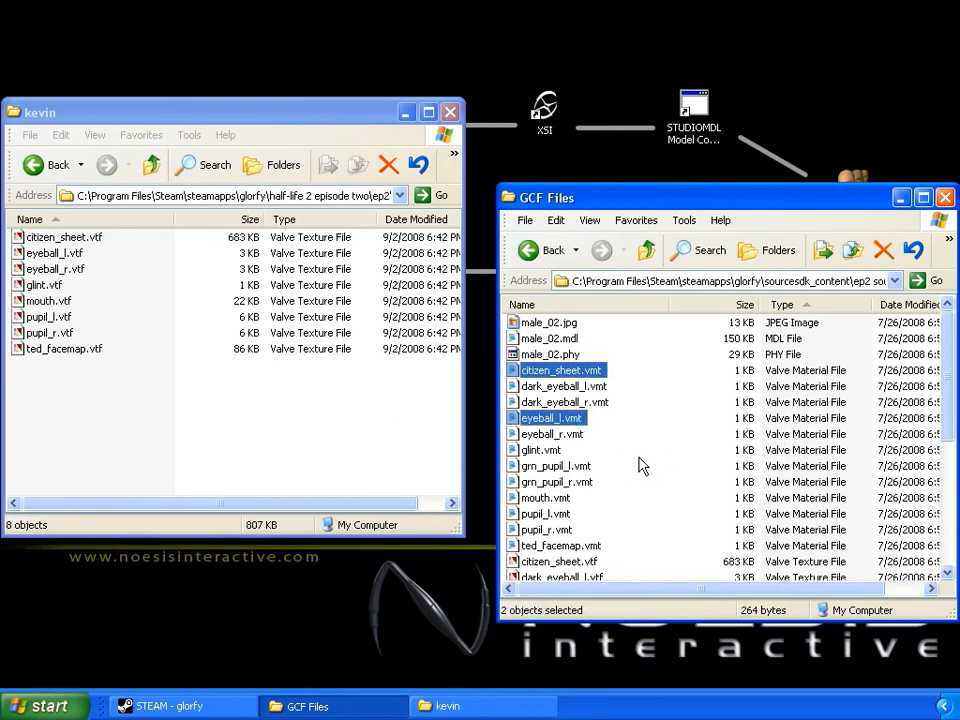
{"action": "left_click", "coordinate": [578, 435], "text": "ctrl"}
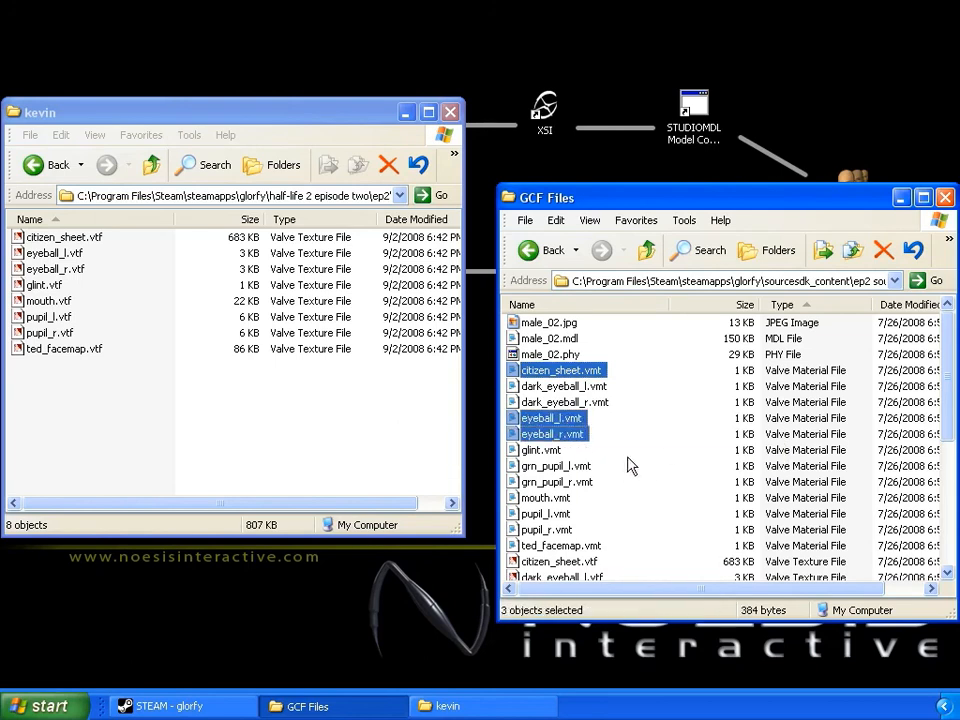
{"action": "left_click", "coordinate": [550, 450], "text": "ctrl"}
{"action": "left_click", "coordinate": [558, 498], "text": "ctrl"}
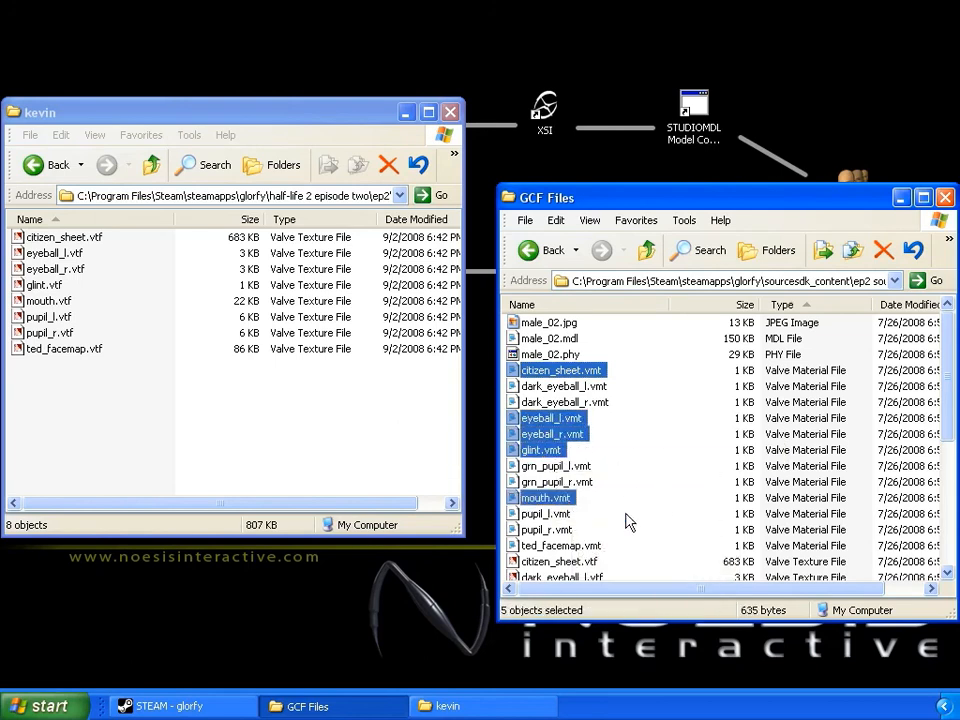
{"action": "left_click", "coordinate": [566, 514], "text": "ctrl"}
{"action": "left_click", "coordinate": [558, 530], "text": "ctrl"}
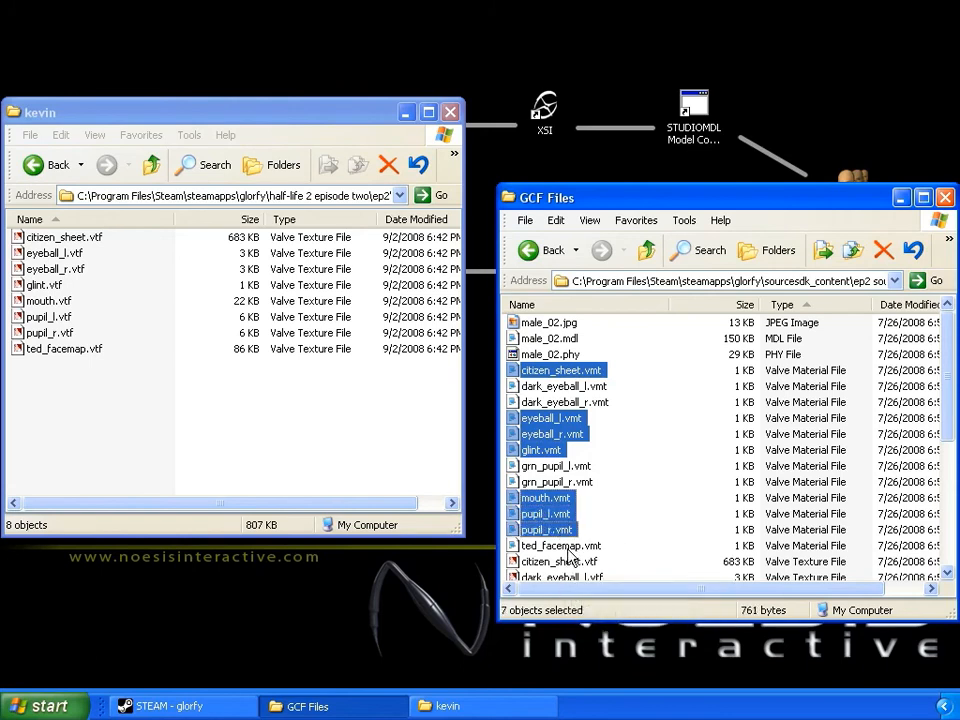
{"action": "left_click", "coordinate": [605, 548], "text": "ctrl"}
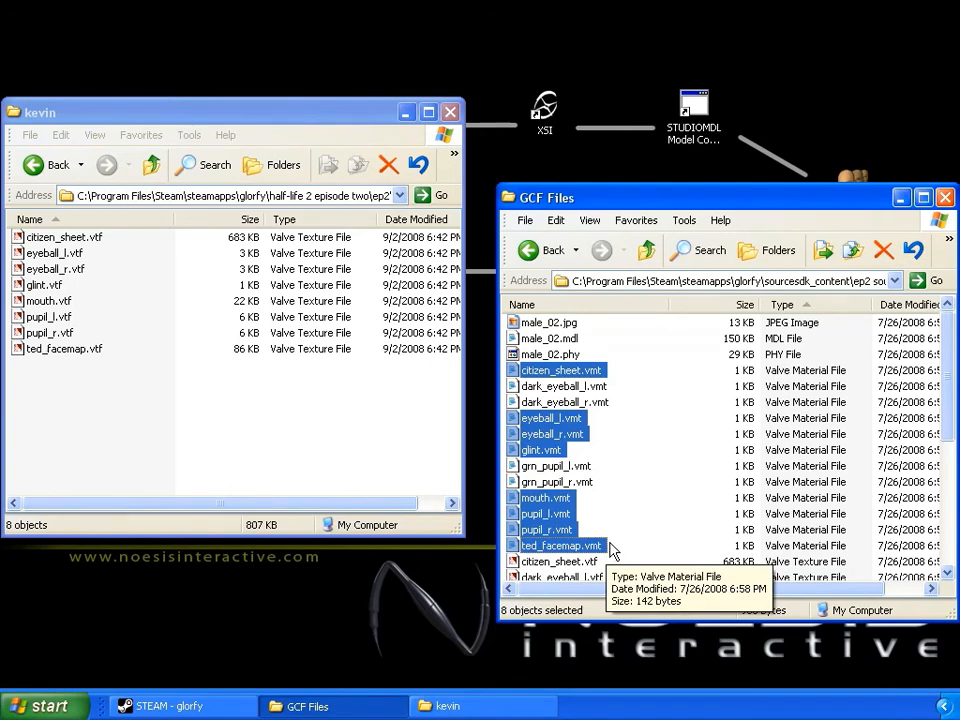
{"action": "left_click_drag", "start_coordinate": [516, 376], "coordinate": [116, 322]}
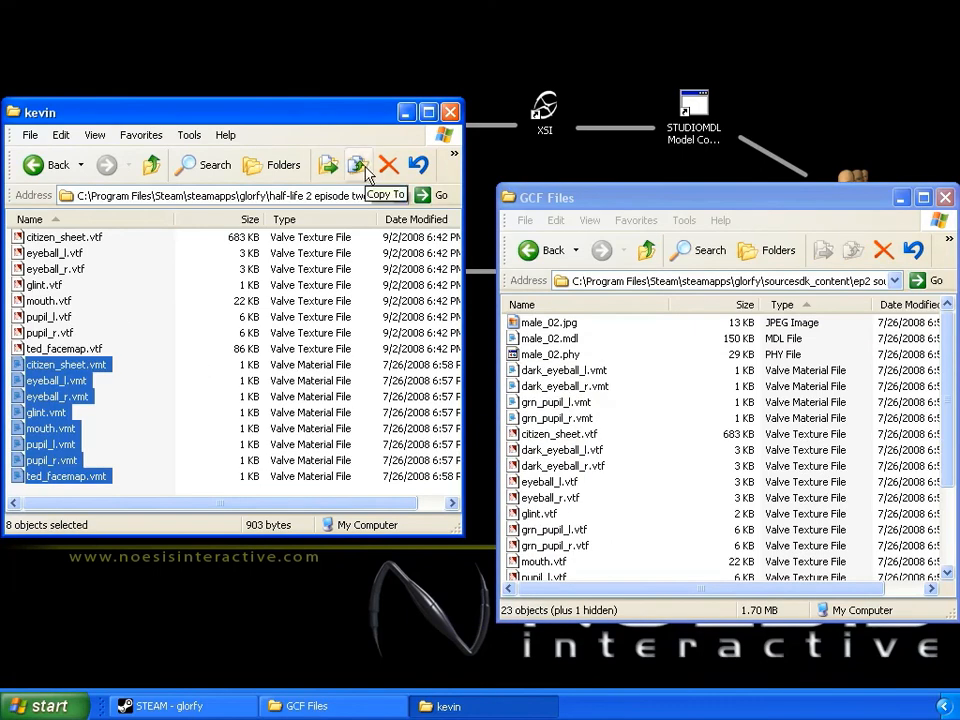
{"action": "left_click", "coordinate": [812, 216]}
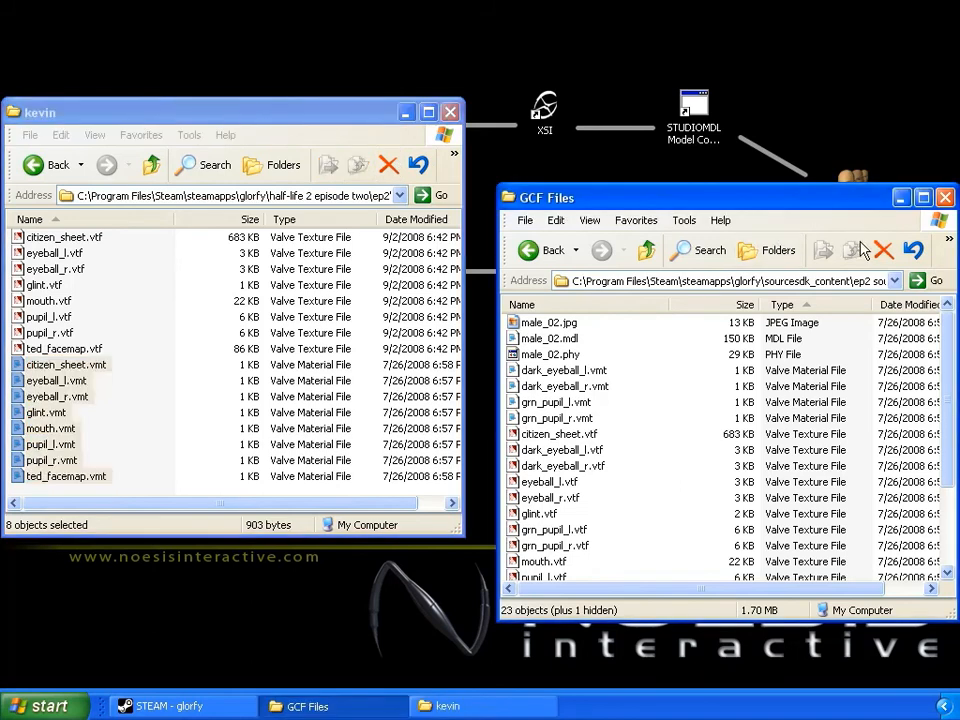
Close the GCF Files folder and open citizen_sheet.vmt from the materials kevin folder in Notepad.
{"action": "left_click", "coordinate": [944, 197]}
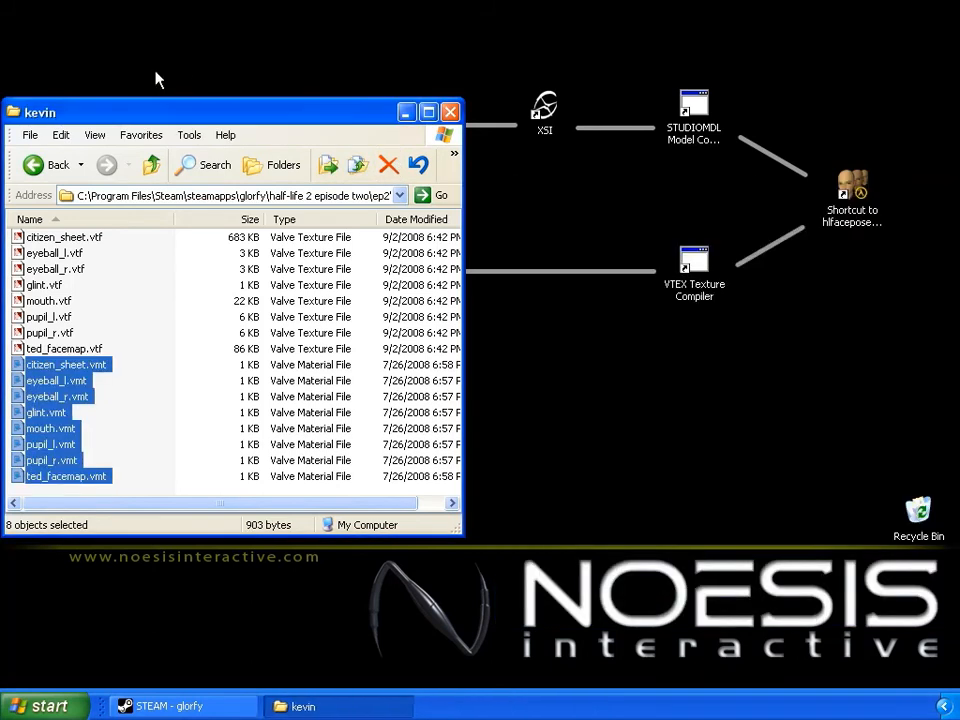
{"action": "left_click_drag", "start_coordinate": [114, 111], "coordinate": [384, 142]}
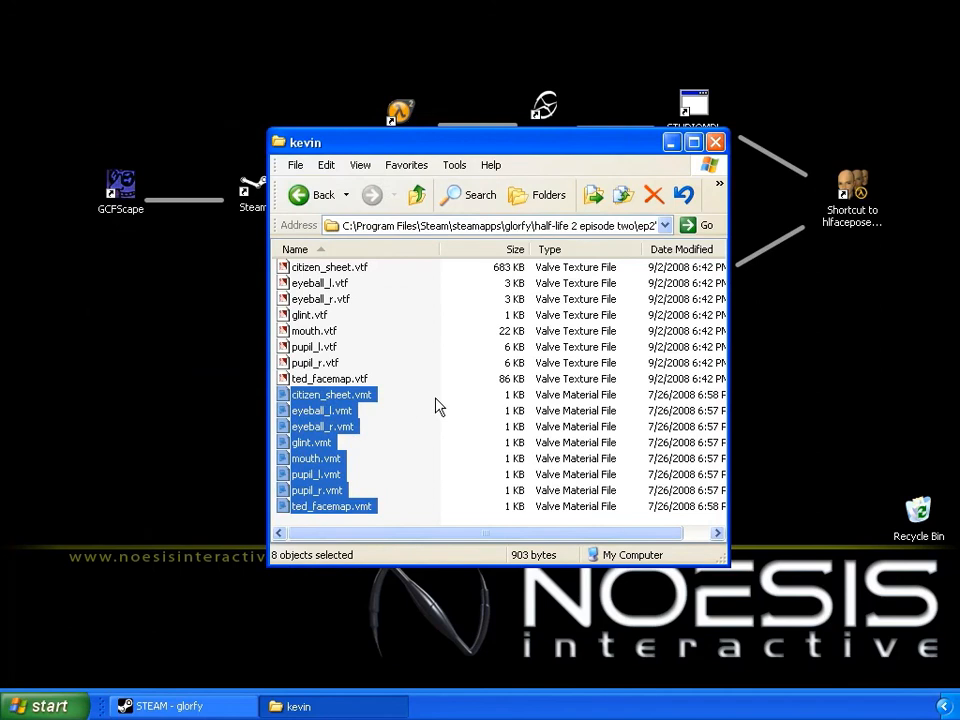
{"action": "left_click", "coordinate": [376, 398]}
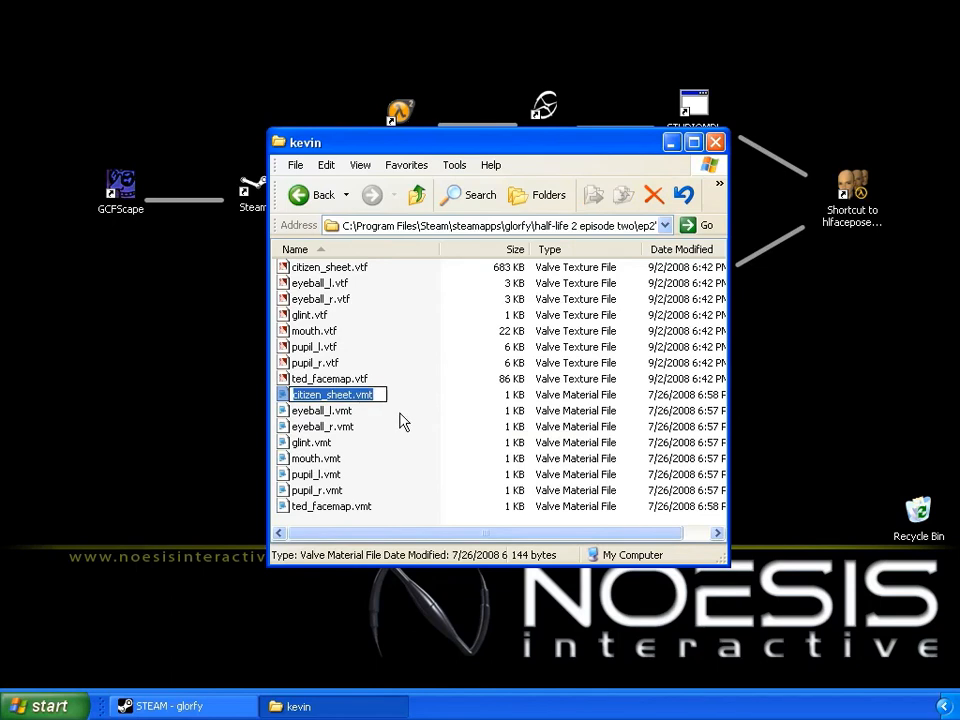
{"action": "left_click", "coordinate": [406, 421]}
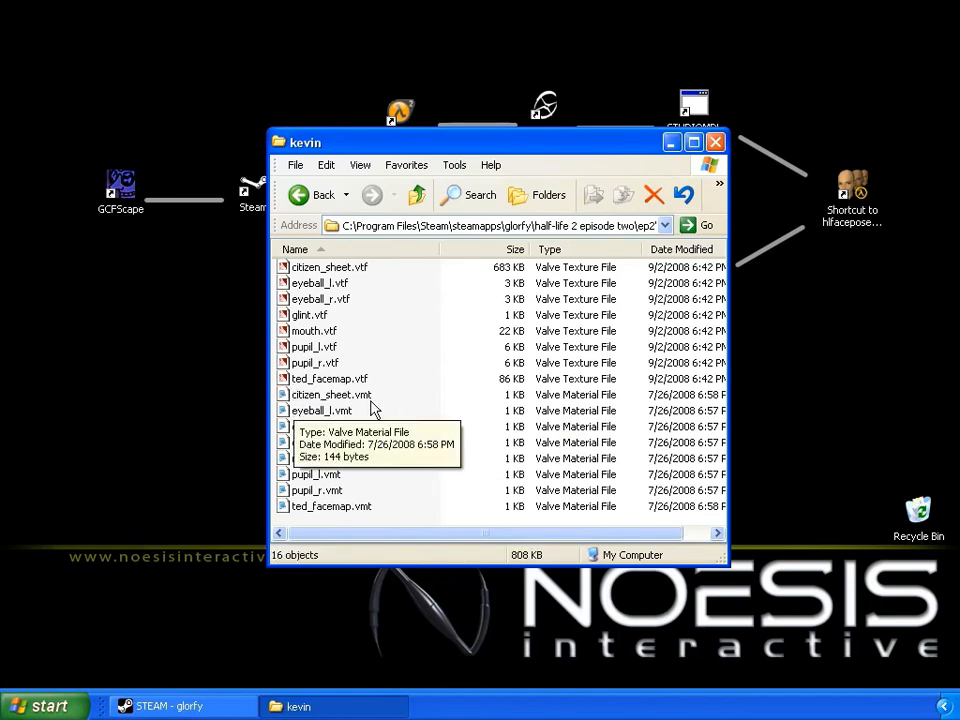
{"action": "double_click", "coordinate": [370, 395]}
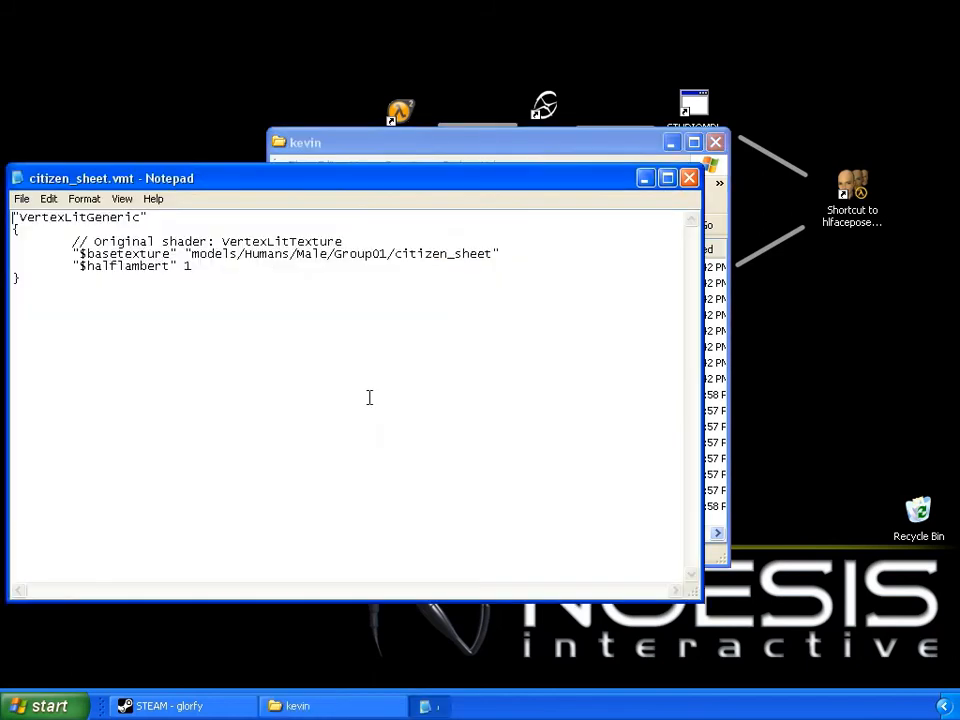
{"action": "left_click_drag", "start_coordinate": [430, 178], "coordinate": [476, 180]}
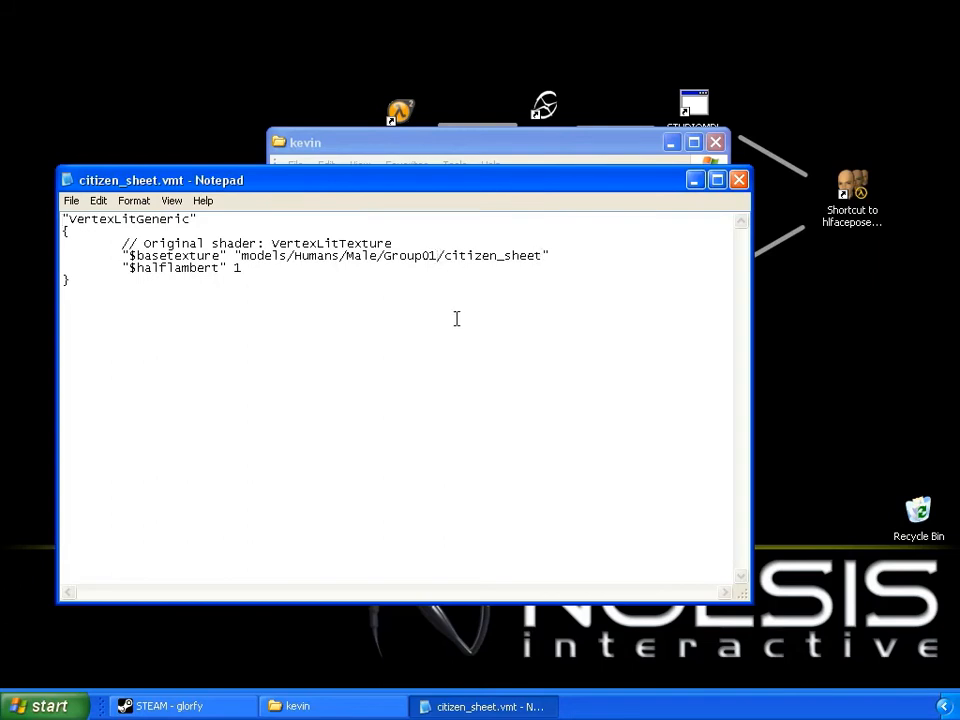
Set the $basetexture path in citizen_sheet.vmt to kevin/citizen_sheet, then save and close the file.
{"action": "key", "text": "BackSpace"}
{"action": "key", "text": "BackSpace"}
{"action": "key", "text": "BackSpace"}
{"action": "key", "text": "BackSpace"}
{"action": "key", "text": "BackSpace"}
{"action": "key", "text": "BackSpace"}
{"action": "key", "text": "BackSpace"}
{"action": "key", "text": "BackSpace"}
{"action": "key", "text": "BackSpace"}
{"action": "key", "text": "BackSpace"}
{"action": "key", "text": "BackSpace"}
{"action": "key", "text": "BackSpace"}
{"action": "key", "text": "BackSpace"}
{"action": "key", "text": "BackSpace"}
{"action": "key", "text": "BackSpace"}
{"action": "key", "text": "BackSpace"}
{"action": "key", "text": "BackSpace"}
{"action": "key", "text": "BackSpace"}
{"action": "key", "text": "BackSpace"}
{"action": "key", "text": "BackSpace"}
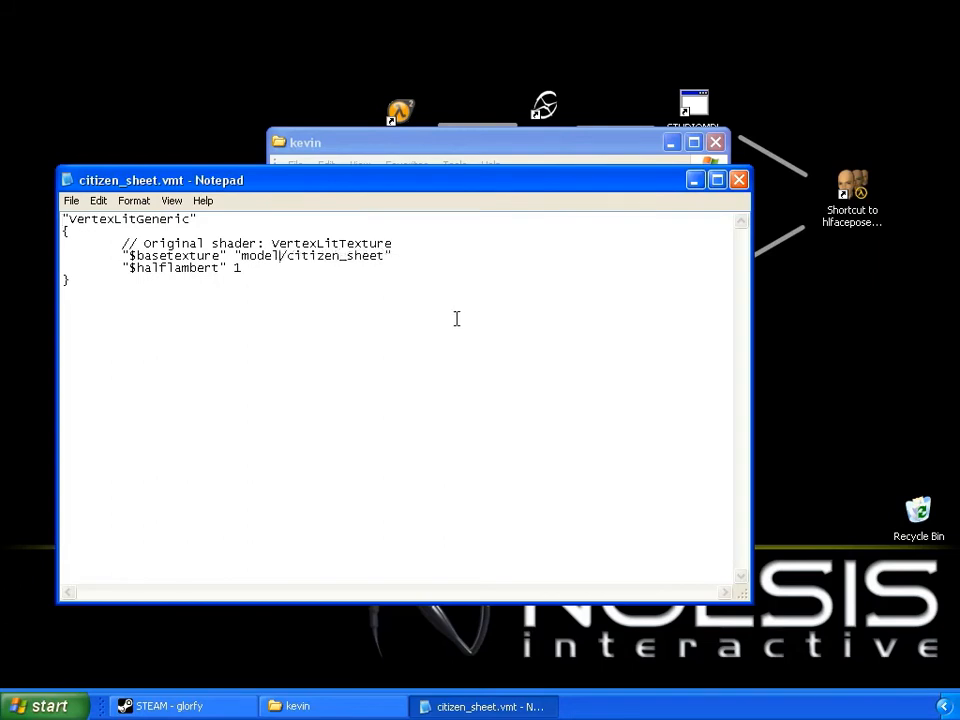
{"action": "key", "text": "BackSpace"}
{"action": "key", "text": "BackSpace"}
{"action": "type", "text": "kevin"}
{"action": "left_click", "coordinate": [70, 201]}
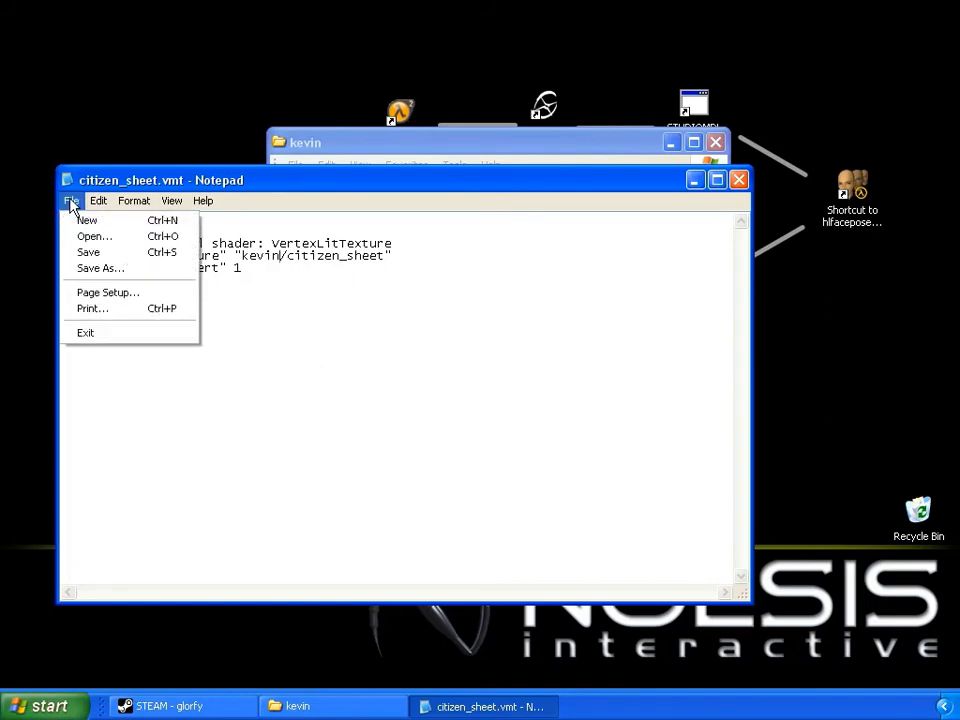
{"action": "left_click", "coordinate": [114, 256]}
{"action": "left_click", "coordinate": [738, 180]}
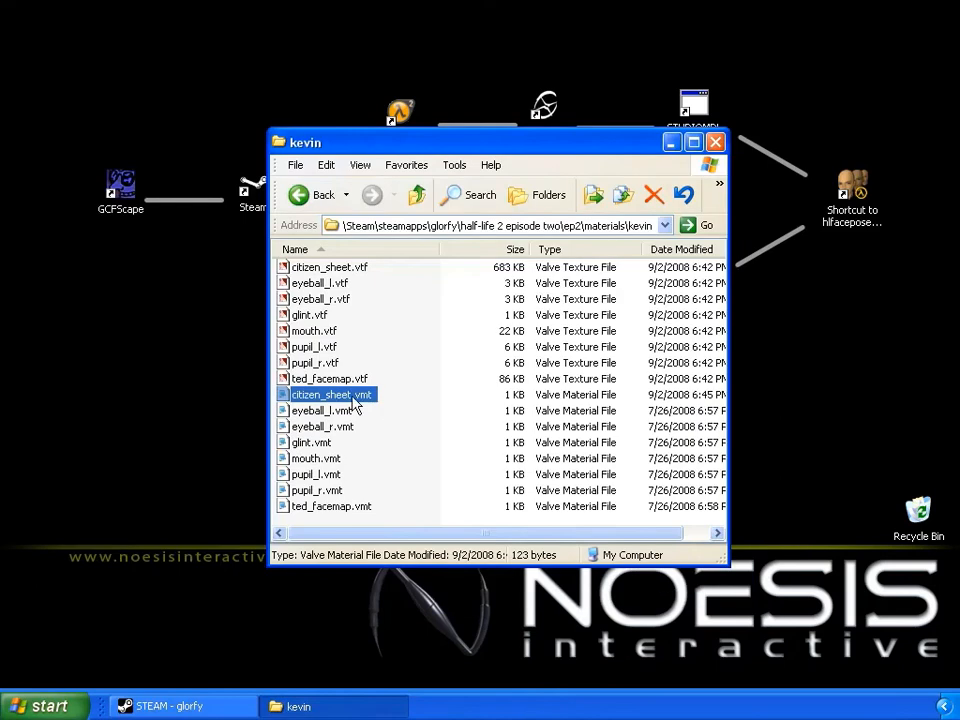
Open eyeball_l.vmt and set its $basetexture path to kevin/eyeball_l.
{"action": "double_click", "coordinate": [345, 411]}
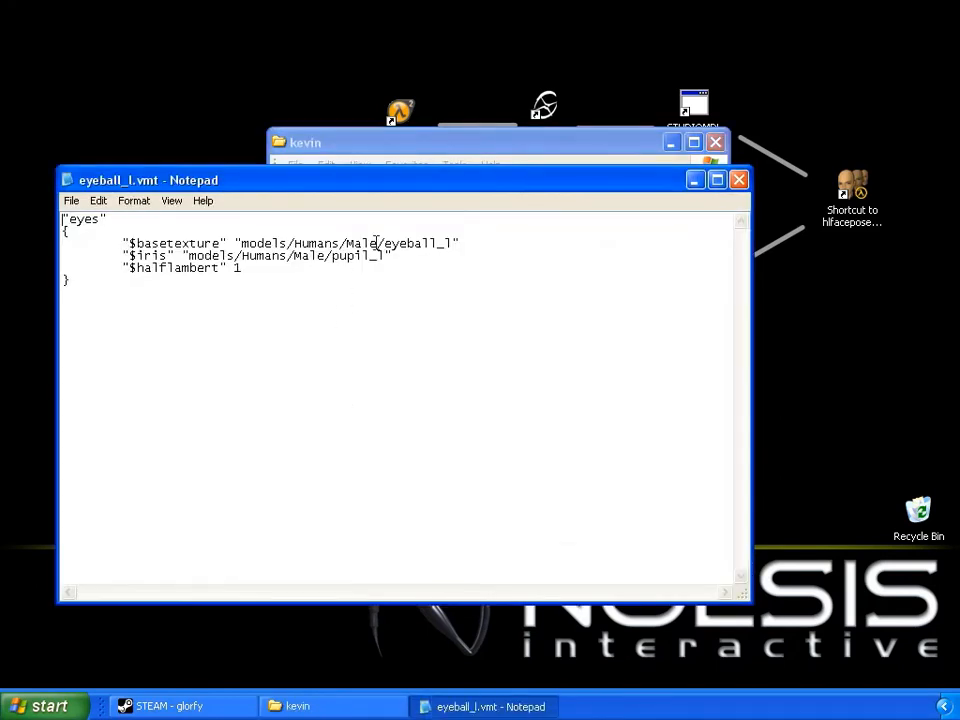
{"action": "key", "text": "BackSpace"}
{"action": "key", "text": "BackSpace"}
{"action": "key", "text": "BackSpace"}
{"action": "key", "text": "BackSpace"}
{"action": "key", "text": "BackSpace"}
{"action": "key", "text": "BackSpace"}
{"action": "key", "text": "BackSpace"}
{"action": "key", "text": "BackSpace"}
{"action": "key", "text": "BackSpace"}
{"action": "key", "text": "BackSpace"}
{"action": "key", "text": "BackSpace"}
{"action": "key", "text": "BackSpace"}
{"action": "key", "text": "BackSpace"}
{"action": "key", "text": "BackSpace"}
{"action": "key", "text": "BackSpace"}
{"action": "key", "text": "BackSpace"}
{"action": "key", "text": "BackSpace"}
{"action": "key", "text": "BackSpace"}
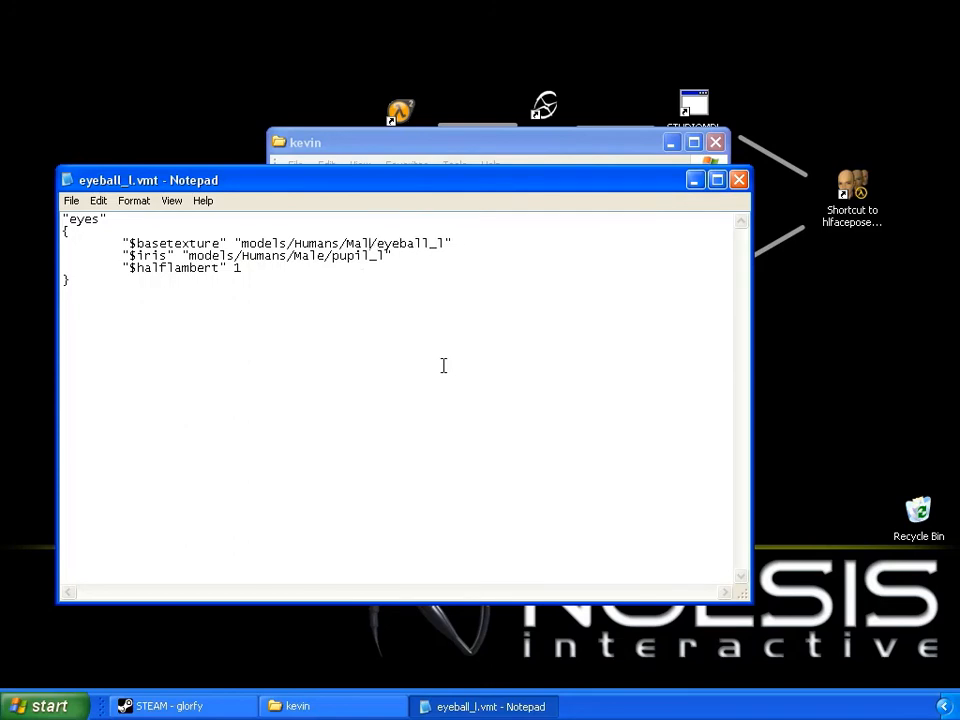
{"action": "type", "text": "kevin"}
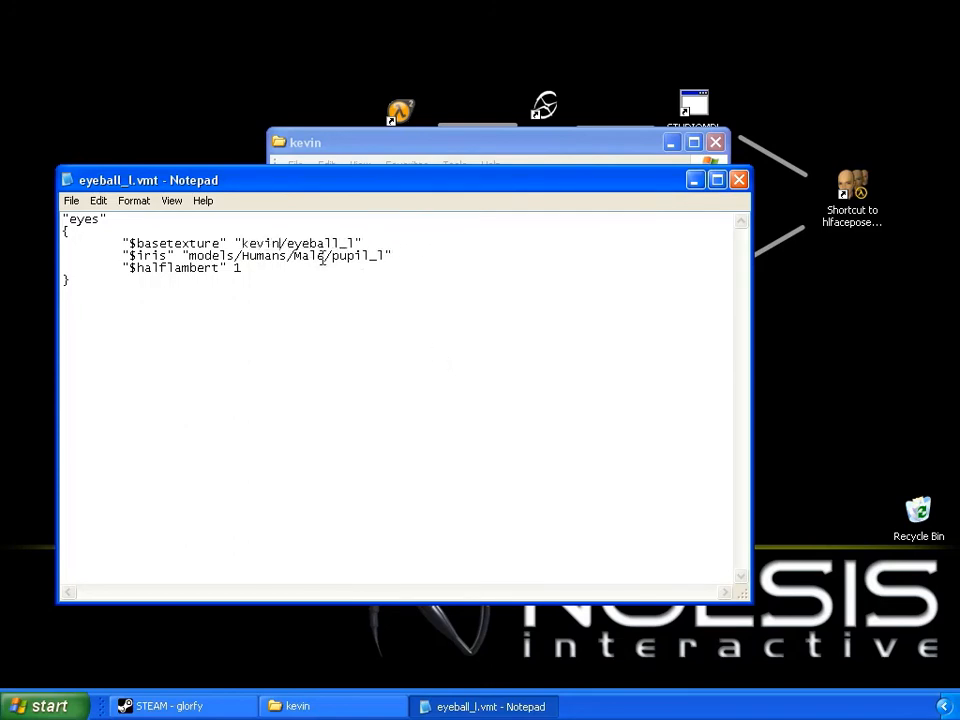
Set the $iris path in eyeball_l.vmt to kevin/pupil_l, then save and close the file.
{"action": "key", "text": "BackSpace"}
{"action": "key", "text": "BackSpace"}
{"action": "key", "text": "BackSpace"}
{"action": "key", "text": "BackSpace"}
{"action": "key", "text": "BackSpace"}
{"action": "key", "text": "BackSpace"}
{"action": "key", "text": "BackSpace"}
{"action": "key", "text": "BackSpace"}
{"action": "key", "text": "BackSpace"}
{"action": "key", "text": "BackSpace"}
{"action": "key", "text": "BackSpace"}
{"action": "key", "text": "BackSpace"}
{"action": "key", "text": "BackSpace"}
{"action": "key", "text": "BackSpace"}
{"action": "key", "text": "BackSpace"}
{"action": "key", "text": "BackSpace"}
{"action": "key", "text": "BackSpace"}
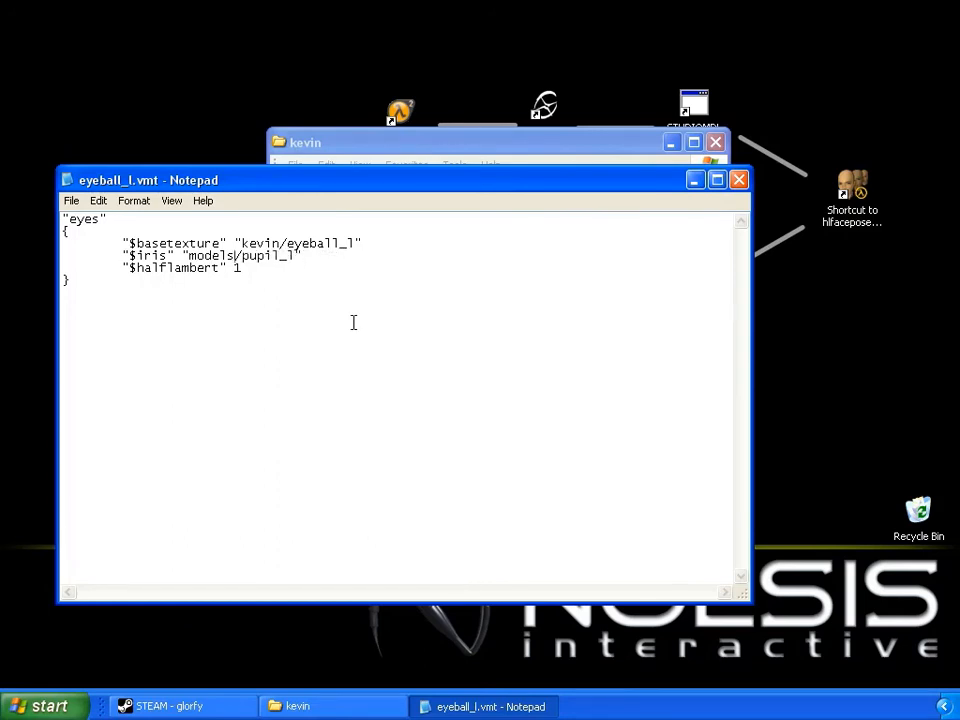
{"action": "key", "text": "BackSpace"}
{"action": "type", "text": "kevin"}
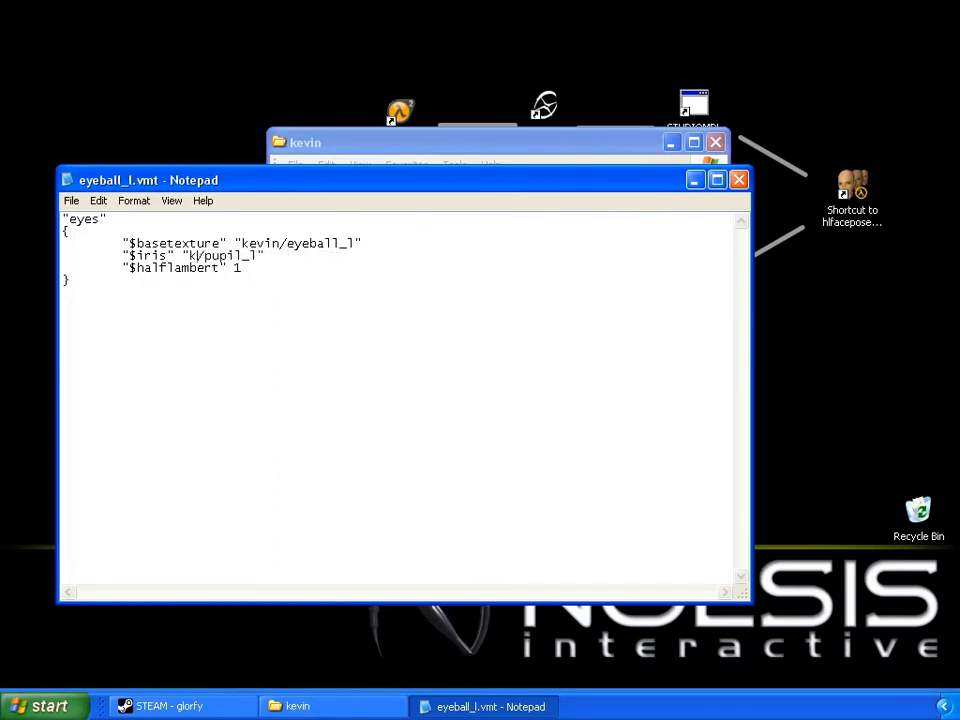
{"action": "left_click", "coordinate": [71, 200]}
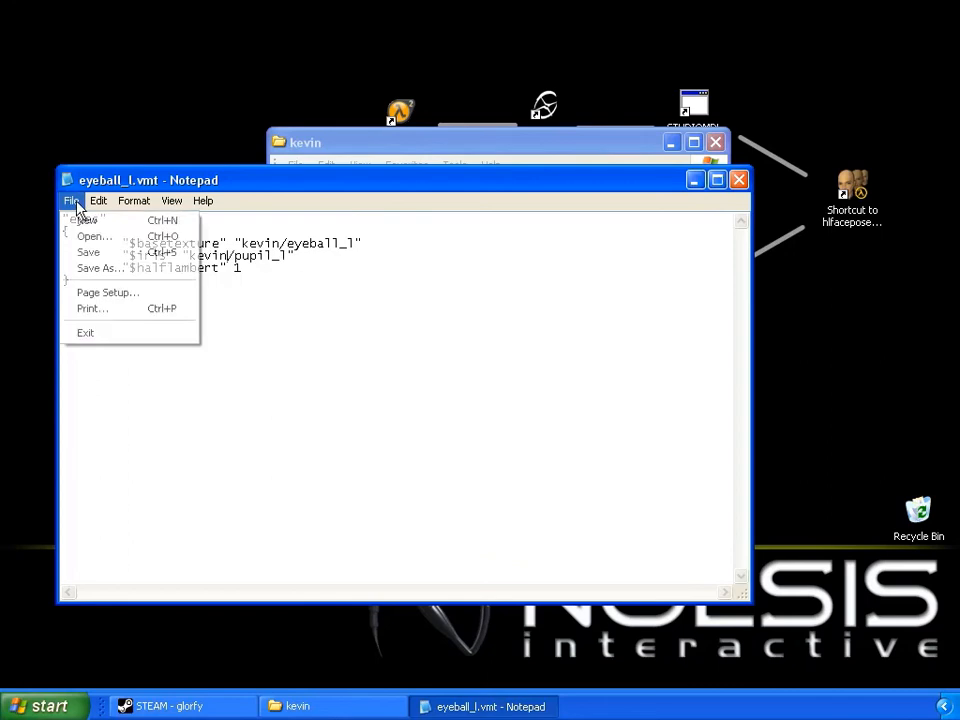
{"action": "left_click", "coordinate": [100, 255]}
{"action": "left_click", "coordinate": [738, 180]}
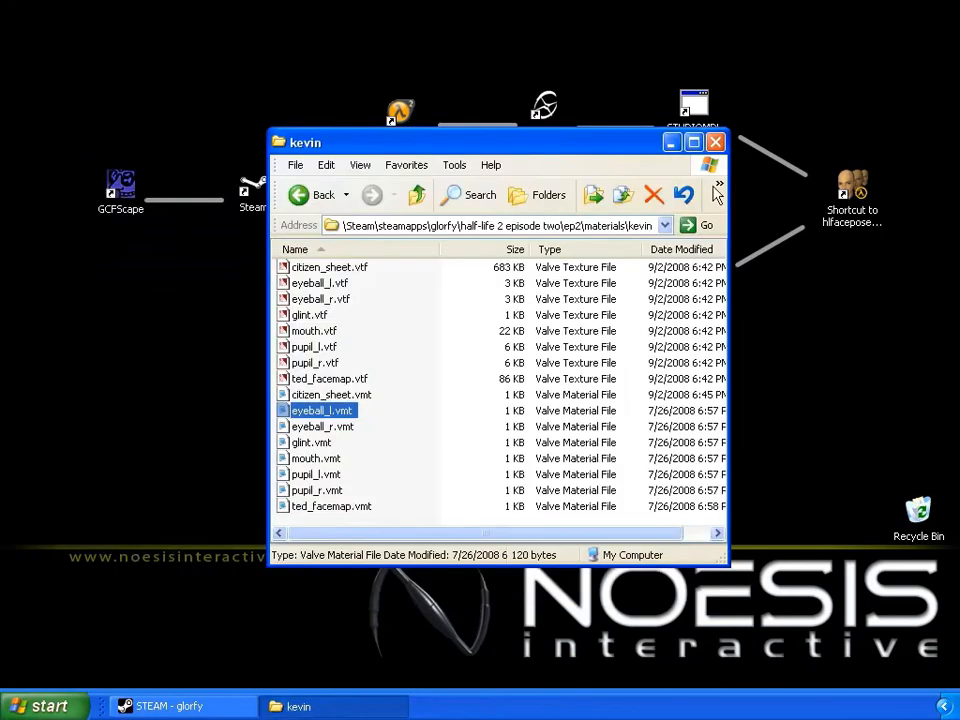
Open eyeball_r.vmt and set its $basetexture path to kevin/eyeball_r.
{"action": "double_click", "coordinate": [335, 428]}
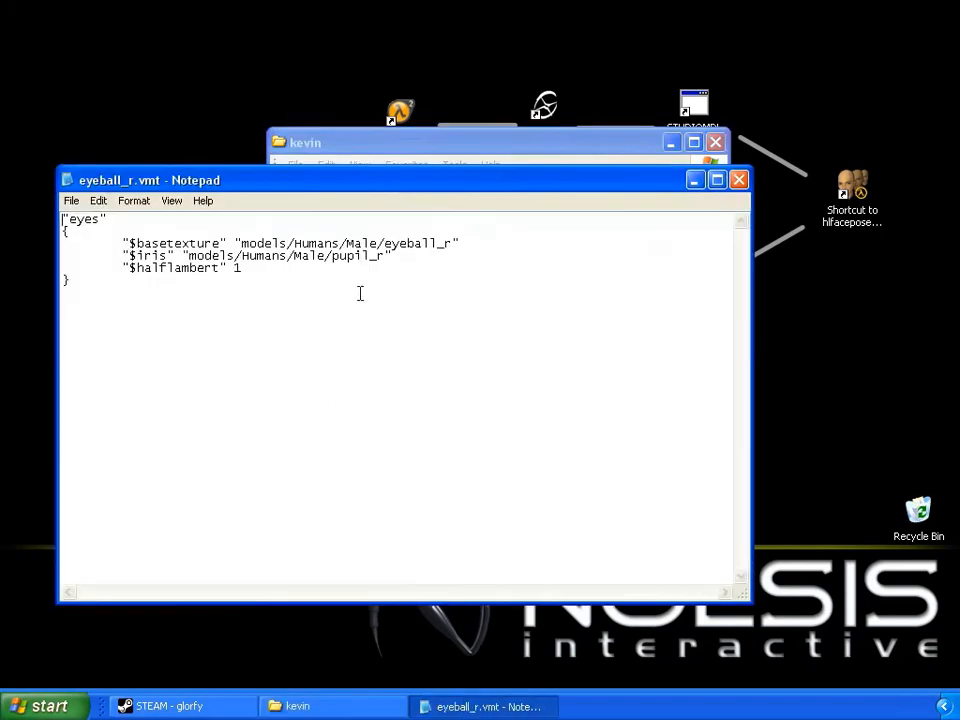
{"action": "left_click", "coordinate": [377, 243]}
{"action": "key", "text": "BackSpace"}
{"action": "key", "text": "BackSpace"}
{"action": "key", "text": "BackSpace"}
{"action": "key", "text": "BackSpace"}
{"action": "key", "text": "BackSpace"}
{"action": "key", "text": "BackSpace"}
{"action": "key", "text": "BackSpace"}
{"action": "key", "text": "BackSpace"}
{"action": "key", "text": "BackSpace"}
{"action": "key", "text": "BackSpace"}
{"action": "key", "text": "BackSpace"}
{"action": "key", "text": "BackSpace"}
{"action": "key", "text": "BackSpace"}
{"action": "key", "text": "BackSpace"}
{"action": "key", "text": "BackSpace"}
{"action": "key", "text": "BackSpace"}
{"action": "key", "text": "BackSpace"}
{"action": "key", "text": "BackSpace"}
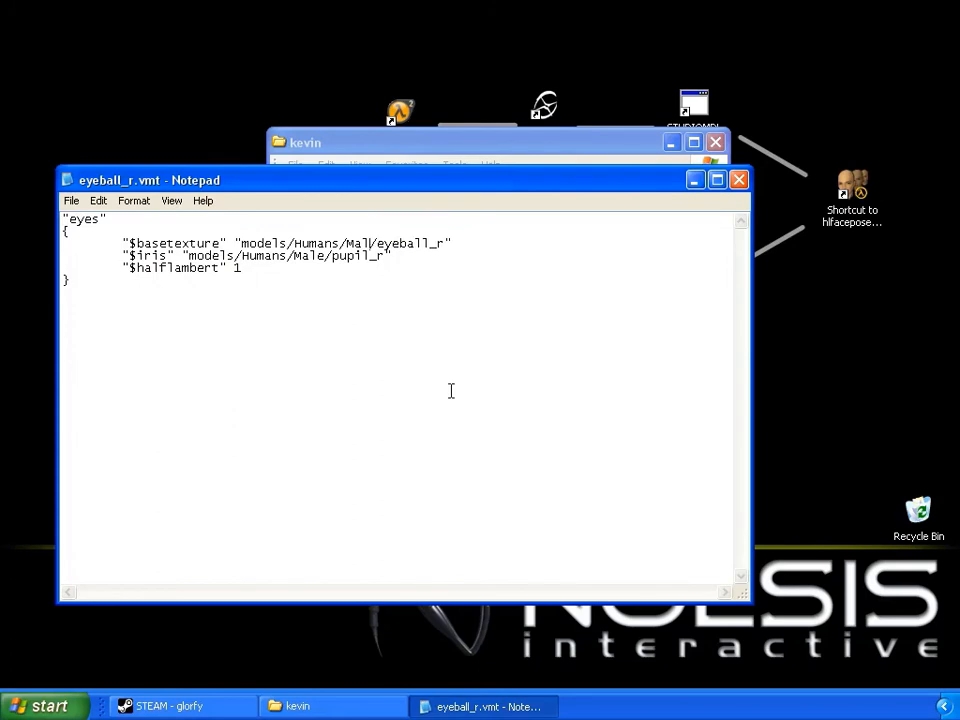
{"action": "type", "text": "kevin"}
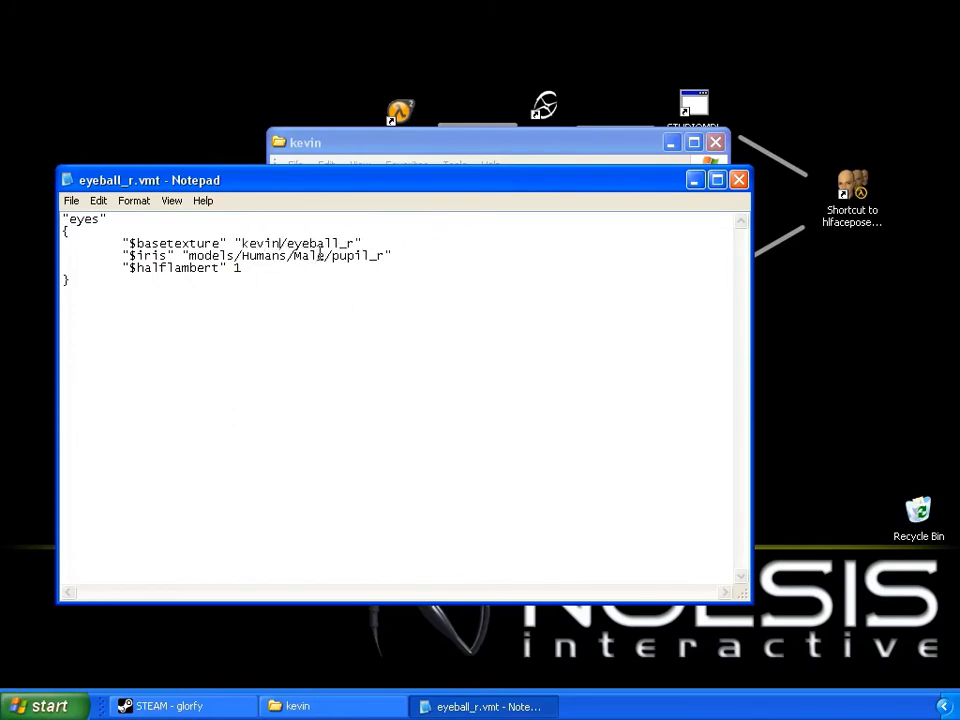
Set the $iris path in eyeball_r.vmt to kevin/pupil_r, then save and close the file.
{"action": "key", "text": "Down"}
{"action": "key", "text": "BackSpace"}
{"action": "key", "text": "BackSpace"}
{"action": "key", "text": "BackSpace"}
{"action": "key", "text": "BackSpace"}
{"action": "key", "text": "BackSpace"}
{"action": "key", "text": "BackSpace"}
{"action": "key", "text": "BackSpace"}
{"action": "key", "text": "BackSpace"}
{"action": "key", "text": "BackSpace"}
{"action": "key", "text": "BackSpace"}
{"action": "key", "text": "BackSpace"}
{"action": "key", "text": "BackSpace"}
{"action": "key", "text": "BackSpace"}
{"action": "key", "text": "BackSpace"}
{"action": "key", "text": "BackSpace"}
{"action": "key", "text": "BackSpace"}
{"action": "key", "text": "BackSpace"}
{"action": "key", "text": "BackSpace"}
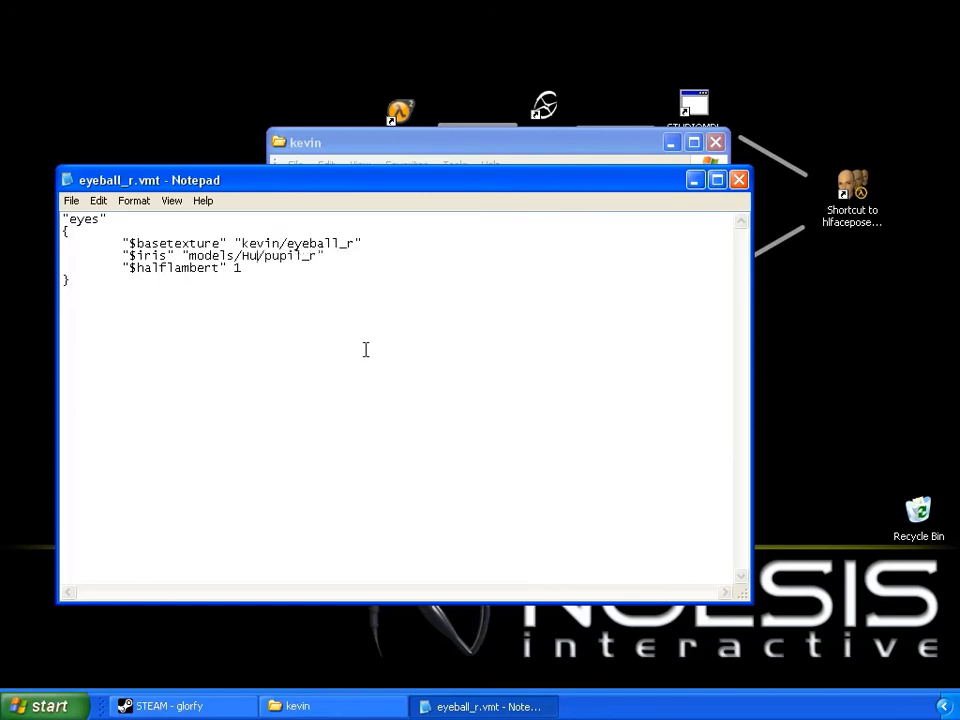
{"action": "type", "text": "kevin"}
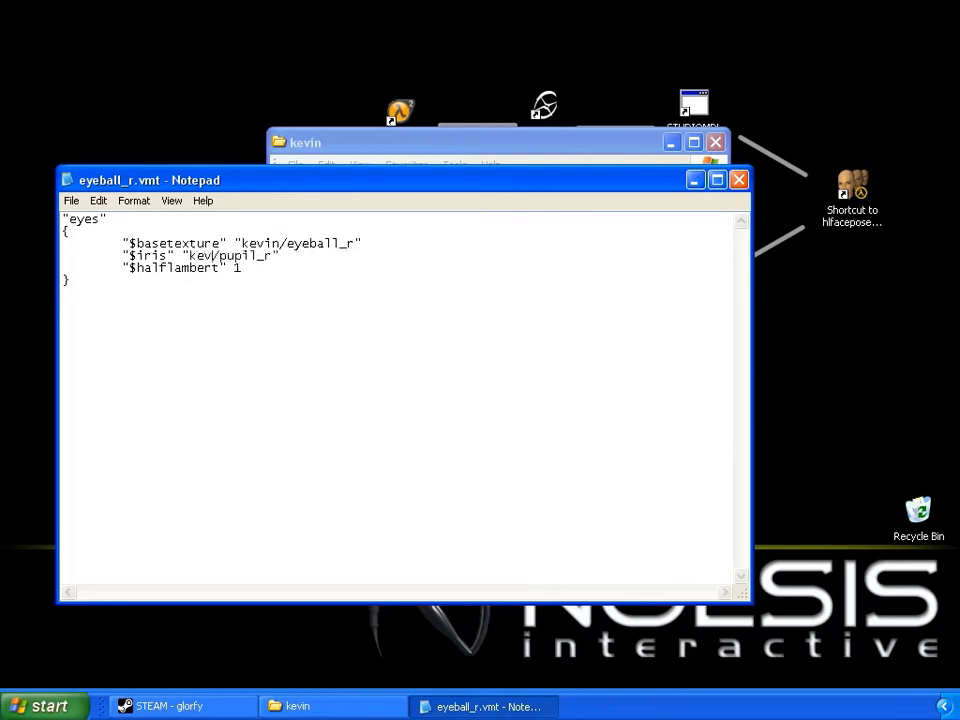
{"action": "left_click", "coordinate": [71, 201]}
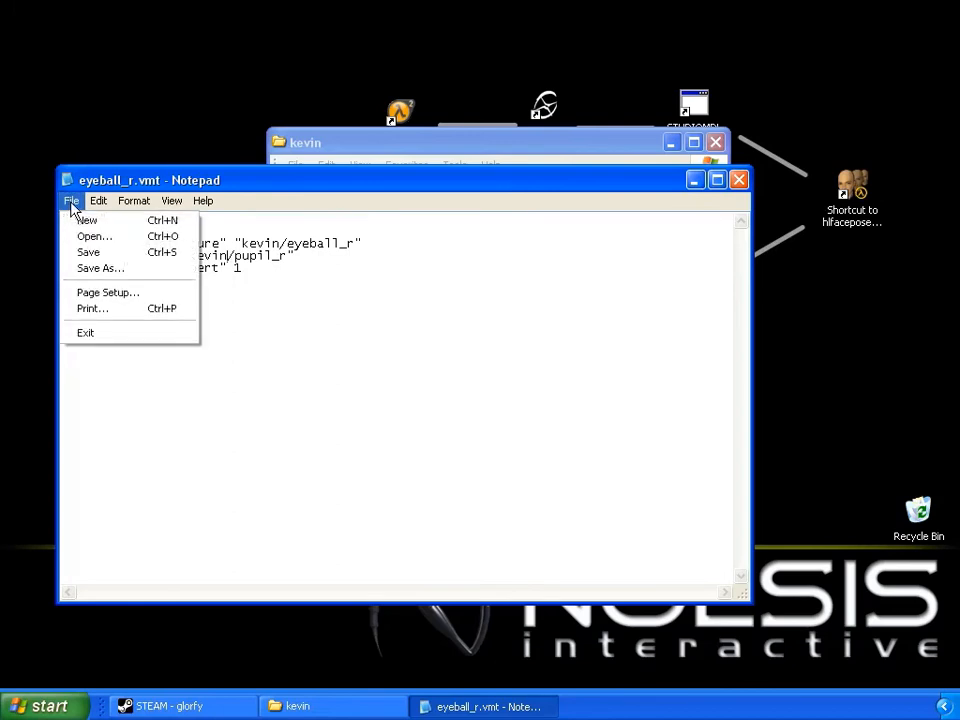
{"action": "left_click", "coordinate": [92, 252]}
{"action": "left_click", "coordinate": [738, 180]}
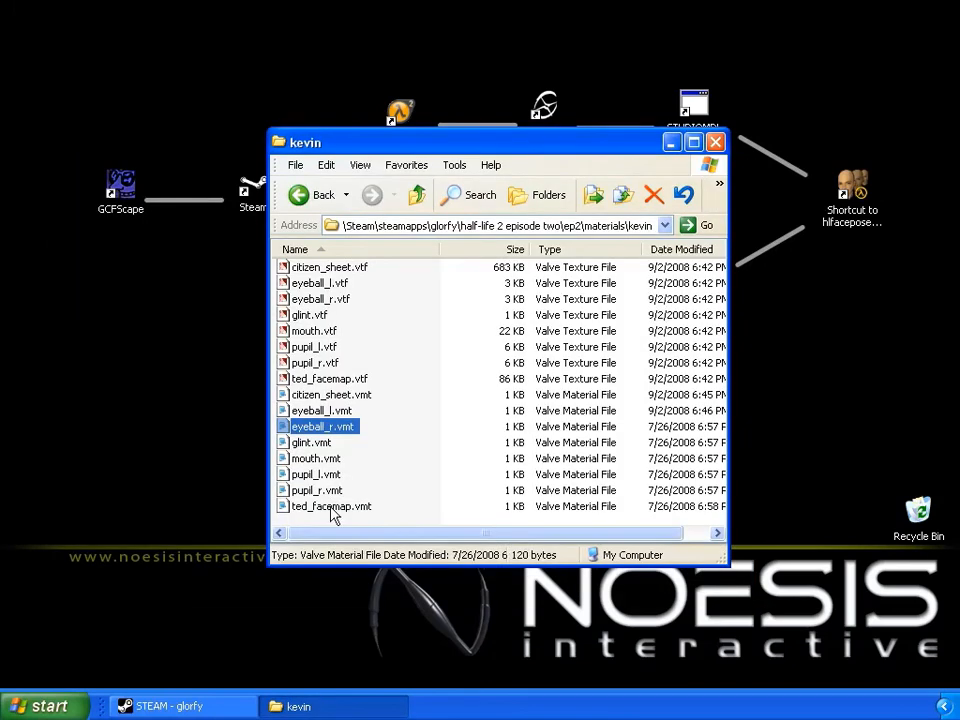
Open glint.vmt, set its $basetexture path to kevin/glint, and save and close the file.
{"action": "double_click", "coordinate": [310, 442]}
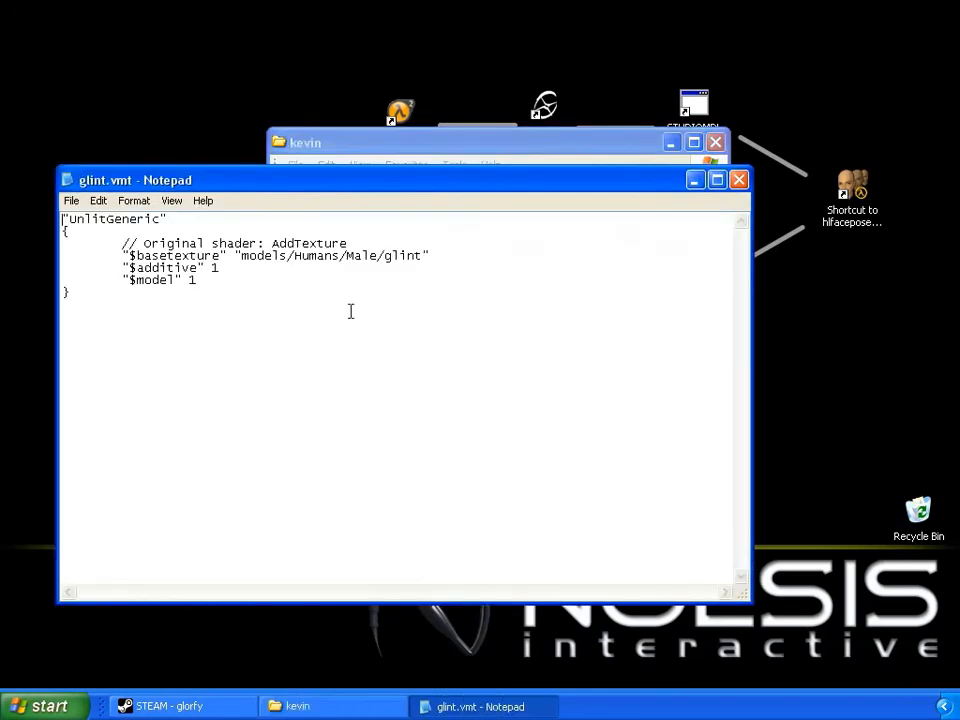
{"action": "left_click", "coordinate": [378, 256]}
{"action": "key", "text": "BackSpace"}
{"action": "key", "text": "BackSpace"}
{"action": "key", "text": "BackSpace"}
{"action": "key", "text": "BackSpace"}
{"action": "key", "text": "BackSpace"}
{"action": "key", "text": "BackSpace"}
{"action": "key", "text": "BackSpace"}
{"action": "key", "text": "BackSpace"}
{"action": "key", "text": "BackSpace"}
{"action": "key", "text": "BackSpace"}
{"action": "key", "text": "BackSpace"}
{"action": "key", "text": "BackSpace"}
{"action": "key", "text": "BackSpace"}
{"action": "key", "text": "BackSpace"}
{"action": "key", "text": "BackSpace"}
{"action": "key", "text": "BackSpace"}
{"action": "key", "text": "BackSpace"}
{"action": "key", "text": "BackSpace"}
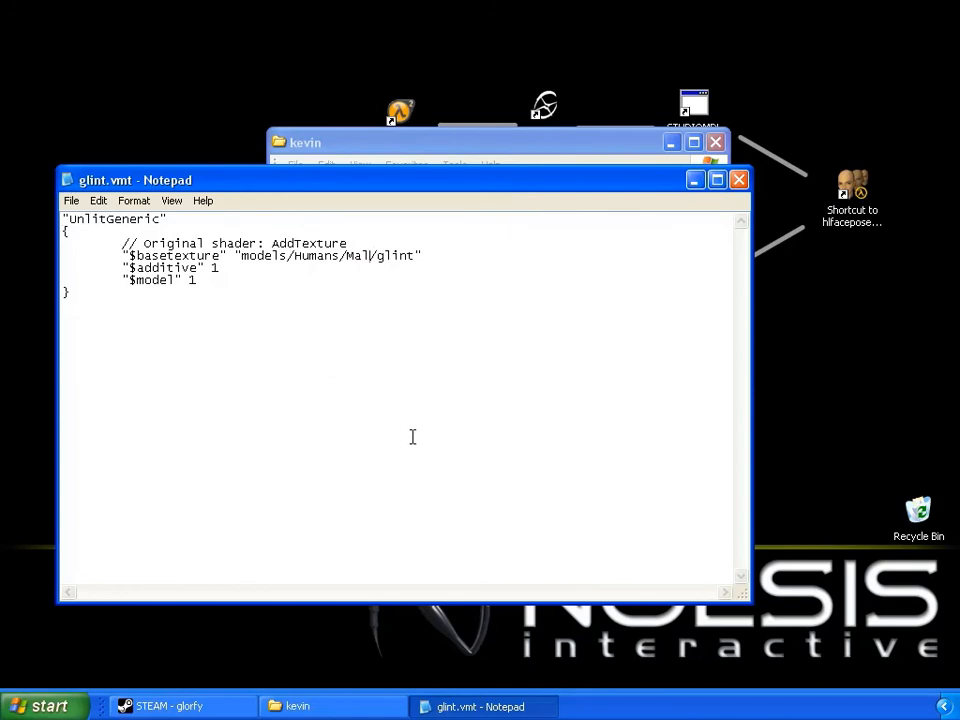
{"action": "type", "text": "kevin"}
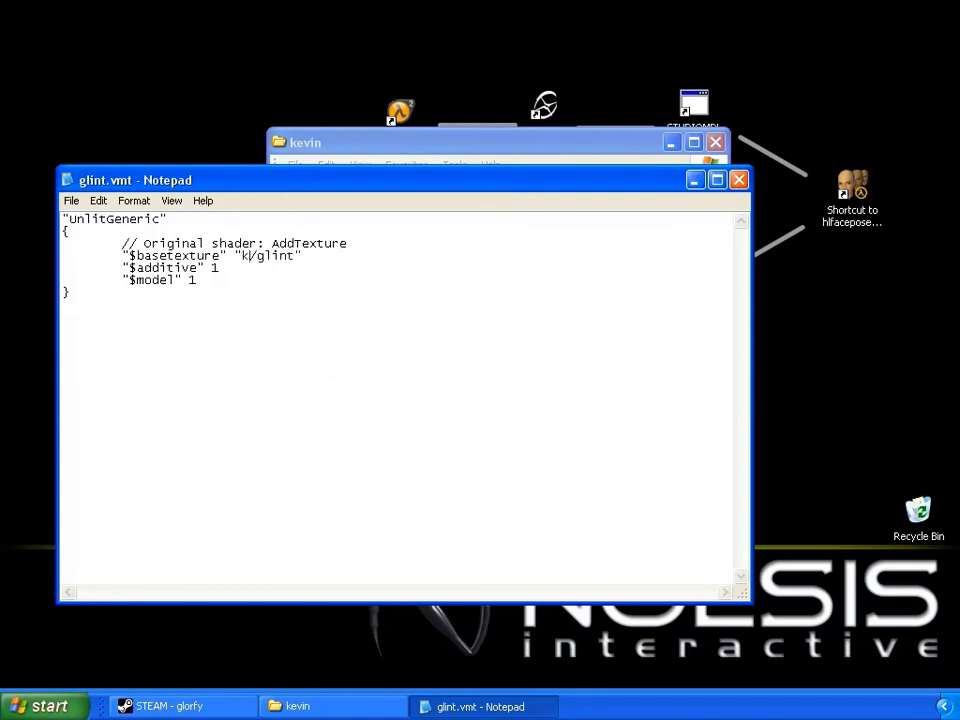
{"action": "left_click", "coordinate": [71, 200]}
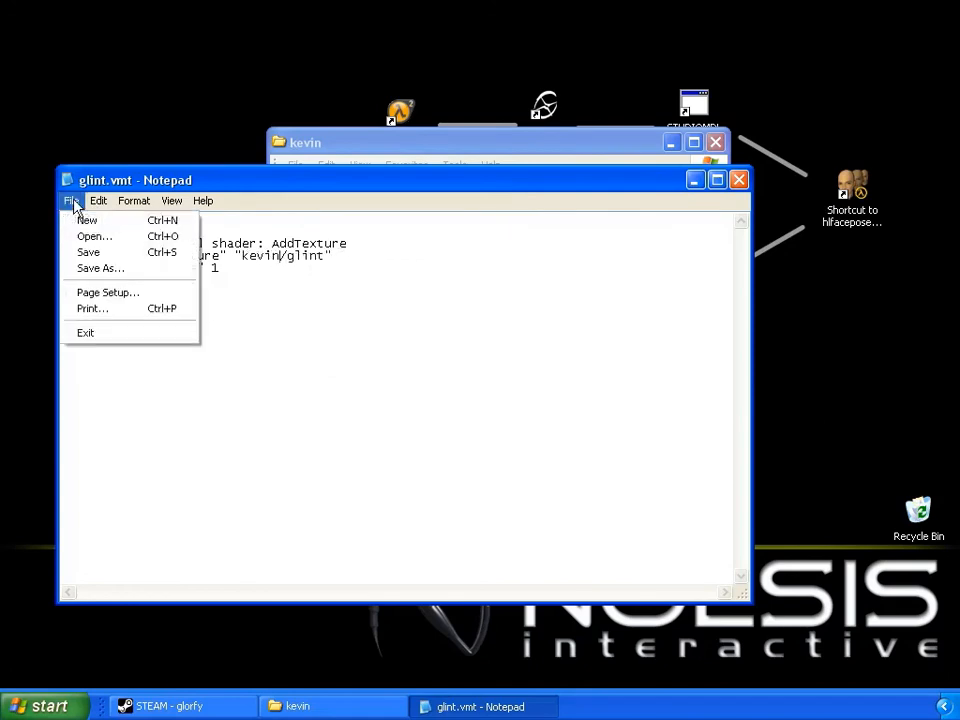
{"action": "left_click", "coordinate": [103, 252]}
{"action": "left_click", "coordinate": [738, 180]}
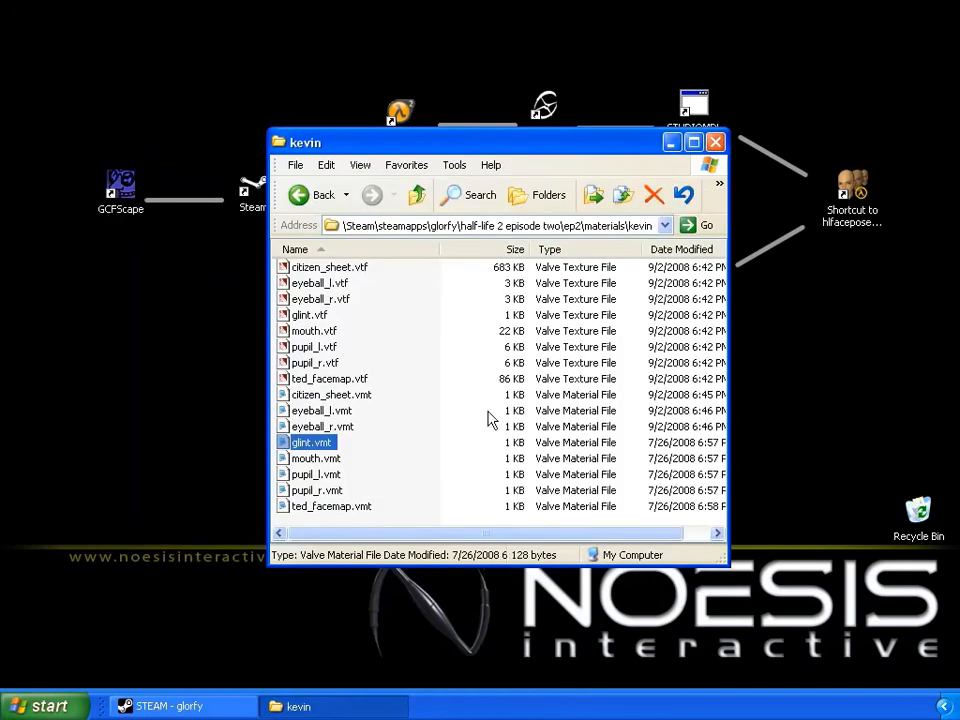
Open mouth.vmt, set its $basetexture path to kevin/mouth, and save and close the file.
{"action": "double_click", "coordinate": [320, 457]}
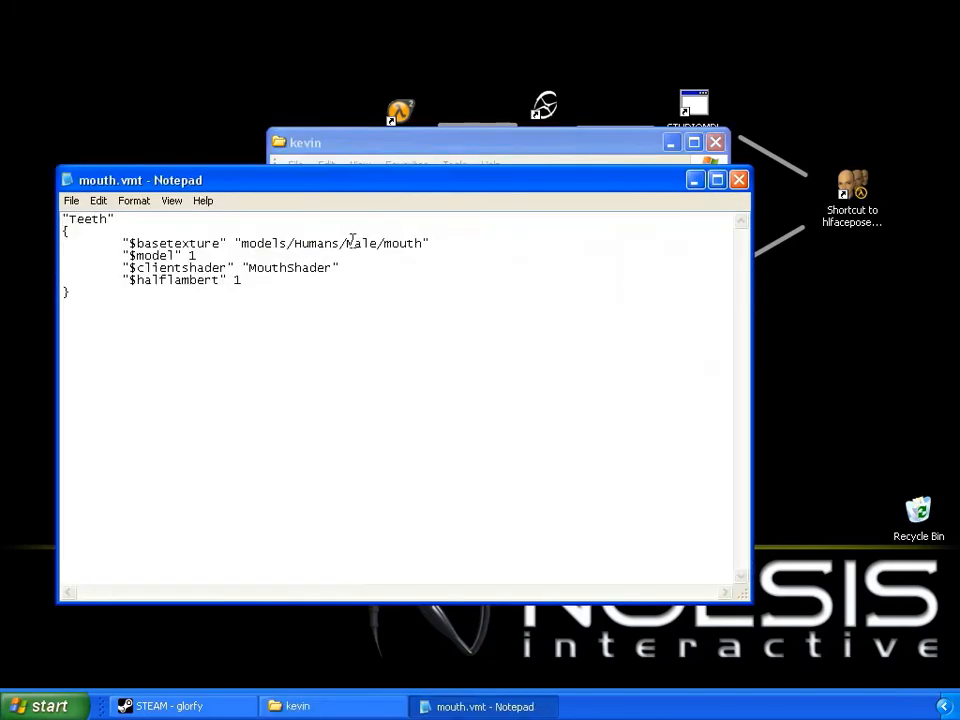
{"action": "key", "text": "BackSpace"}
{"action": "key", "text": "BackSpace"}
{"action": "key", "text": "BackSpace"}
{"action": "key", "text": "BackSpace"}
{"action": "key", "text": "BackSpace"}
{"action": "key", "text": "BackSpace"}
{"action": "key", "text": "BackSpace"}
{"action": "key", "text": "BackSpace"}
{"action": "key", "text": "BackSpace"}
{"action": "key", "text": "BackSpace"}
{"action": "key", "text": "BackSpace"}
{"action": "key", "text": "BackSpace"}
{"action": "key", "text": "BackSpace"}
{"action": "key", "text": "BackSpace"}
{"action": "key", "text": "BackSpace"}
{"action": "key", "text": "BackSpace"}
{"action": "key", "text": "BackSpace"}
{"action": "key", "text": "BackSpace"}
{"action": "type", "text": "kevin"}
{"action": "left_click", "coordinate": [71, 200]}
{"action": "left_click", "coordinate": [94, 252]}
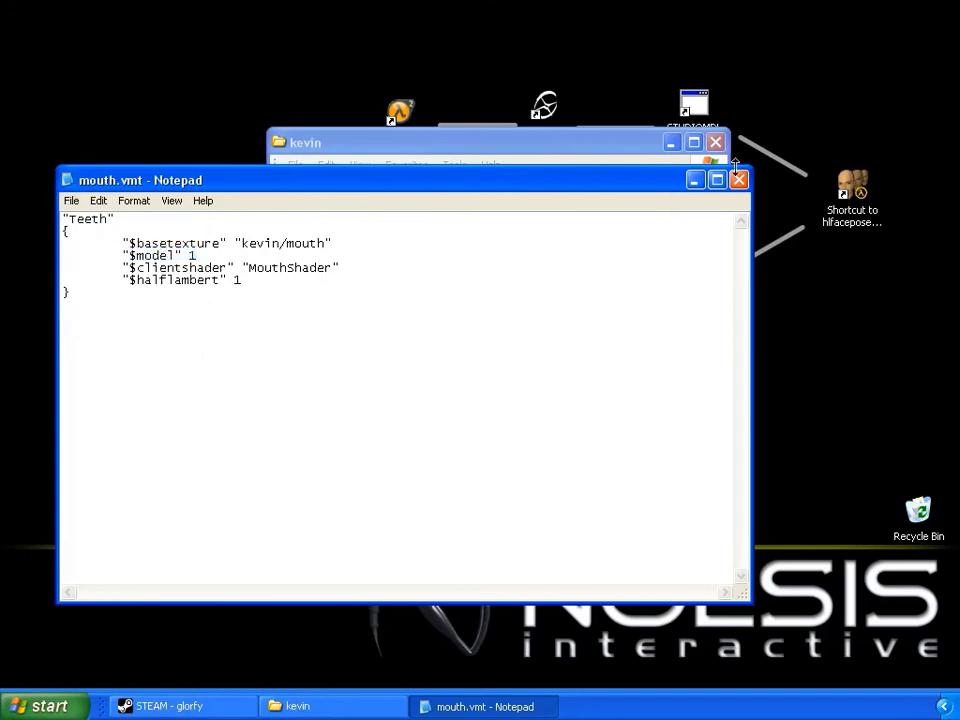
{"action": "left_click", "coordinate": [737, 179]}
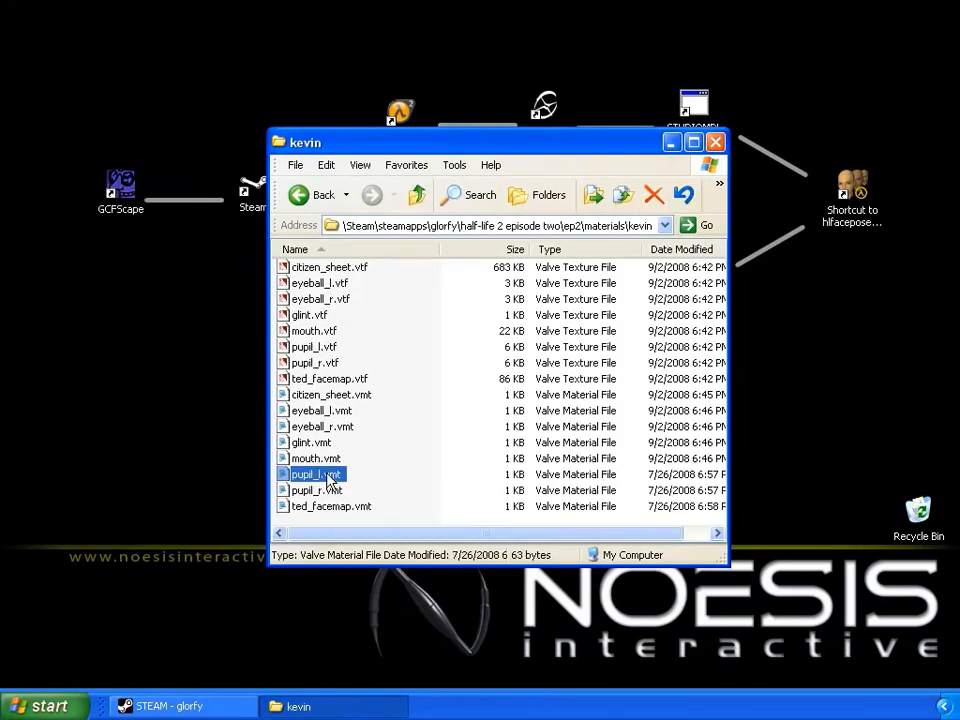
Open pupil_l.vmt, set its $basetexture path to kevin/pupil_l, and save and close the file.
{"action": "double_click", "coordinate": [328, 476]}
{"action": "key", "text": "BackSpace"}
{"action": "key", "text": "BackSpace"}
{"action": "key", "text": "BackSpace"}
{"action": "key", "text": "BackSpace"}
{"action": "key", "text": "BackSpace"}
{"action": "key", "text": "BackSpace"}
{"action": "key", "text": "BackSpace"}
{"action": "key", "text": "BackSpace"}
{"action": "key", "text": "BackSpace"}
{"action": "key", "text": "BackSpace"}
{"action": "key", "text": "BackSpace"}
{"action": "key", "text": "BackSpace"}
{"action": "key", "text": "BackSpace"}
{"action": "key", "text": "BackSpace"}
{"action": "key", "text": "BackSpace"}
{"action": "key", "text": "BackSpace"}
{"action": "key", "text": "BackSpace"}
{"action": "key", "text": "BackSpace"}
{"action": "type", "text": "kevin"}
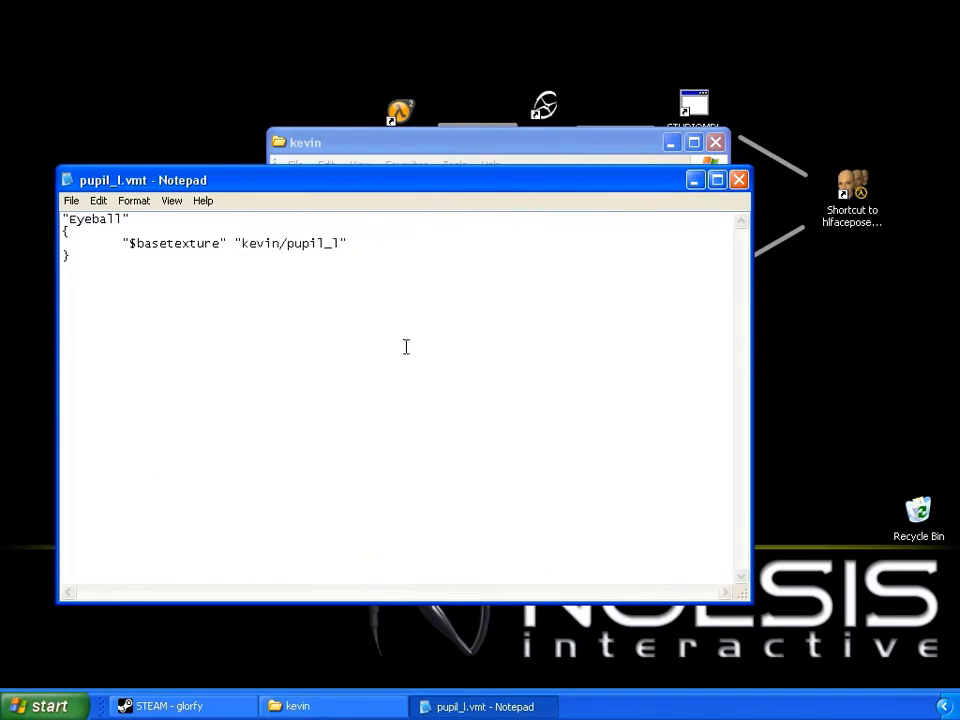
{"action": "left_click", "coordinate": [71, 200]}
{"action": "left_click", "coordinate": [94, 251]}
{"action": "left_click", "coordinate": [738, 180]}
Open pupil_r.vmt, set its $basetexture path to kevin/pupil_r, and save and close the file.
{"action": "left_click", "coordinate": [316, 490]}
{"action": "double_click", "coordinate": [316, 490]}
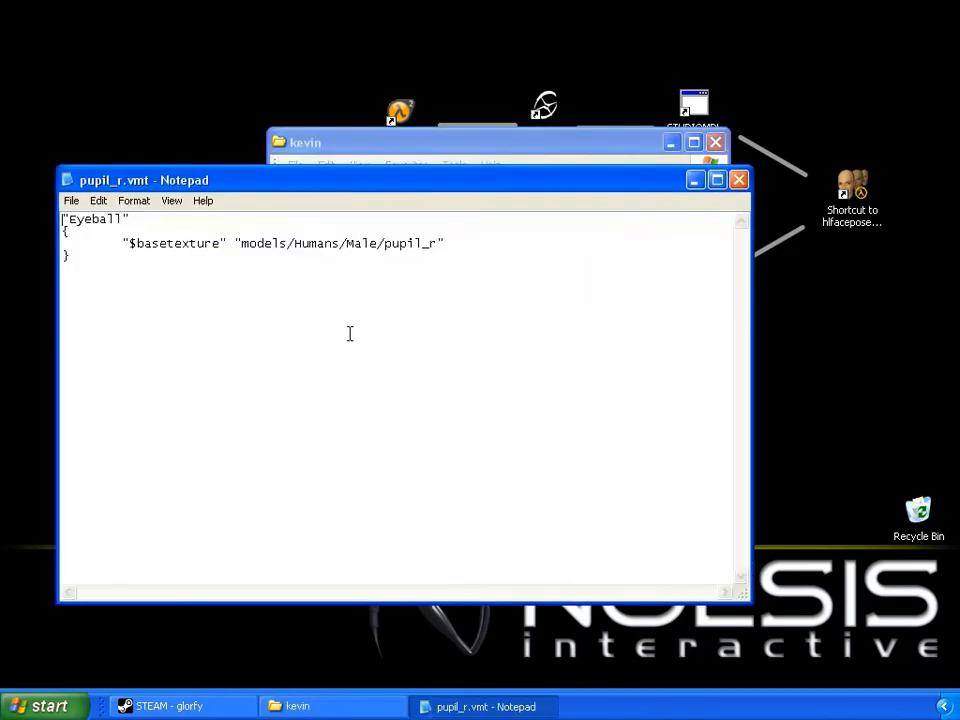
{"action": "left_click", "coordinate": [378, 243]}
{"action": "key", "text": "BackSpace"}
{"action": "key", "text": "BackSpace"}
{"action": "key", "text": "BackSpace"}
{"action": "key", "text": "BackSpace"}
{"action": "key", "text": "BackSpace"}
{"action": "key", "text": "BackSpace"}
{"action": "key", "text": "BackSpace"}
{"action": "key", "text": "BackSpace"}
{"action": "key", "text": "BackSpace"}
{"action": "key", "text": "BackSpace"}
{"action": "key", "text": "BackSpace"}
{"action": "key", "text": "BackSpace"}
{"action": "key", "text": "BackSpace"}
{"action": "key", "text": "BackSpace"}
{"action": "key", "text": "BackSpace"}
{"action": "key", "text": "BackSpace"}
{"action": "key", "text": "BackSpace"}
{"action": "key", "text": "BackSpace"}
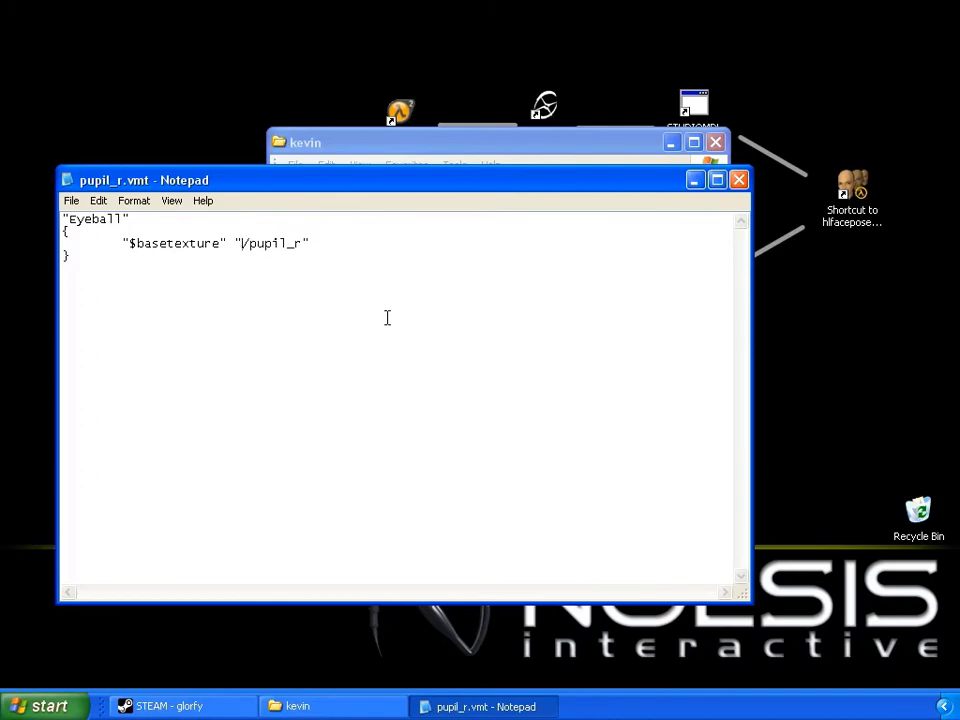
{"action": "type", "text": "kevin"}
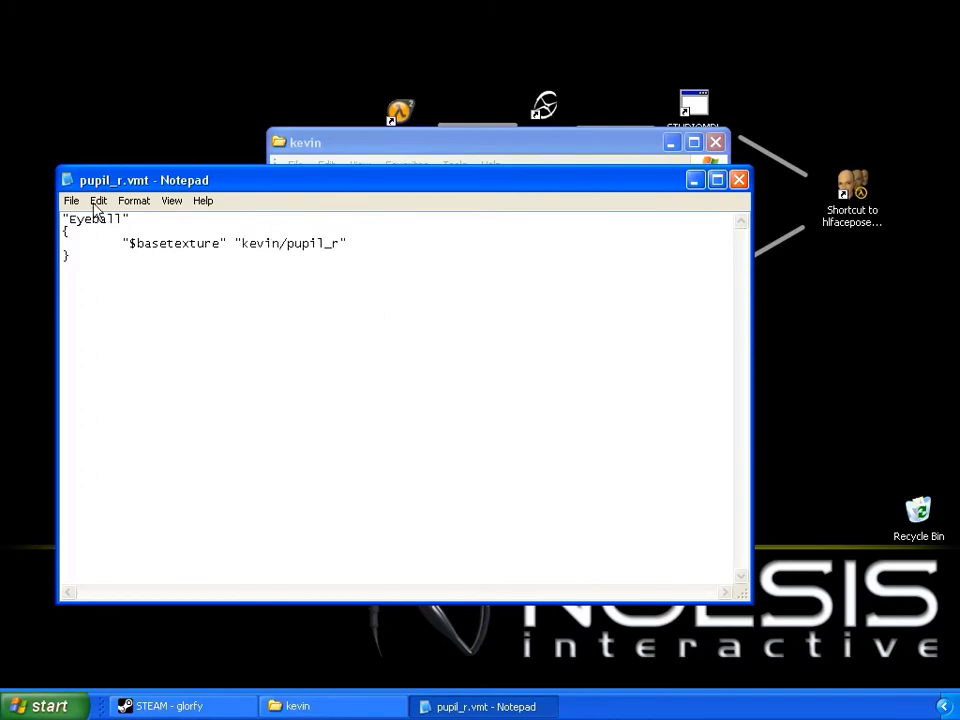
{"action": "left_click", "coordinate": [70, 202]}
{"action": "left_click", "coordinate": [92, 252]}
{"action": "left_click", "coordinate": [738, 180]}
Open ted_facemap.vmt, set its $basetexture path to kevin/ted_facemap, and save and close the file.
{"action": "double_click", "coordinate": [345, 508]}
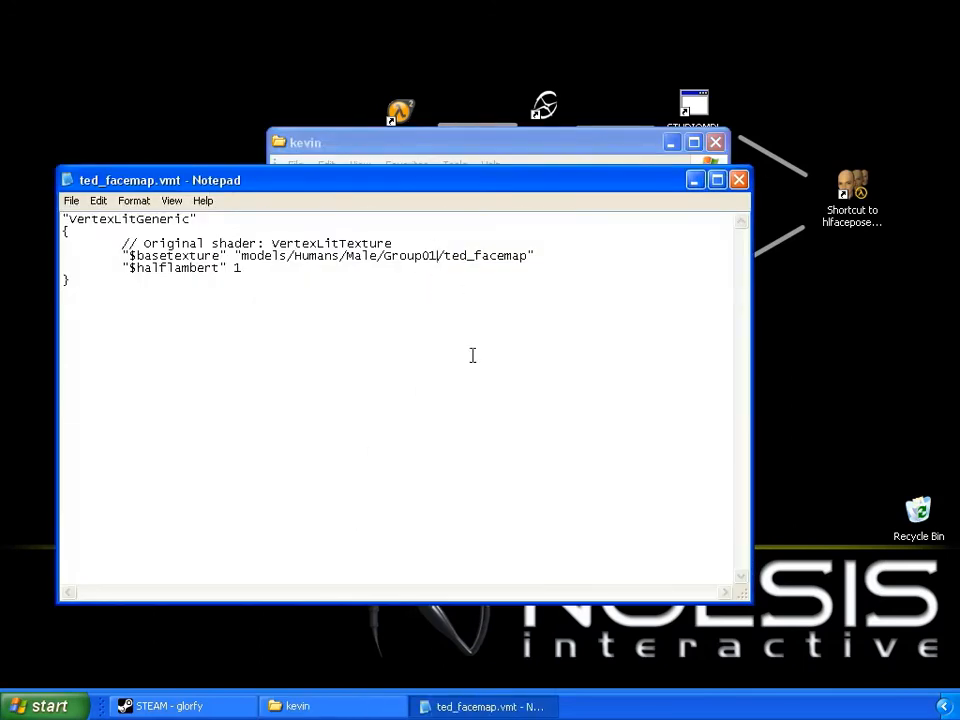
{"action": "key", "text": "BackSpace"}
{"action": "key", "text": "BackSpace"}
{"action": "key", "text": "BackSpace"}
{"action": "key", "text": "BackSpace"}
{"action": "key", "text": "BackSpace"}
{"action": "key", "text": "BackSpace"}
{"action": "key", "text": "BackSpace"}
{"action": "key", "text": "BackSpace"}
{"action": "key", "text": "BackSpace"}
{"action": "key", "text": "BackSpace"}
{"action": "key", "text": "BackSpace"}
{"action": "key", "text": "BackSpace"}
{"action": "key", "text": "BackSpace"}
{"action": "key", "text": "BackSpace"}
{"action": "key", "text": "BackSpace"}
{"action": "key", "text": "BackSpace"}
{"action": "key", "text": "BackSpace"}
{"action": "key", "text": "BackSpace"}
{"action": "key", "text": "BackSpace"}
{"action": "key", "text": "BackSpace"}
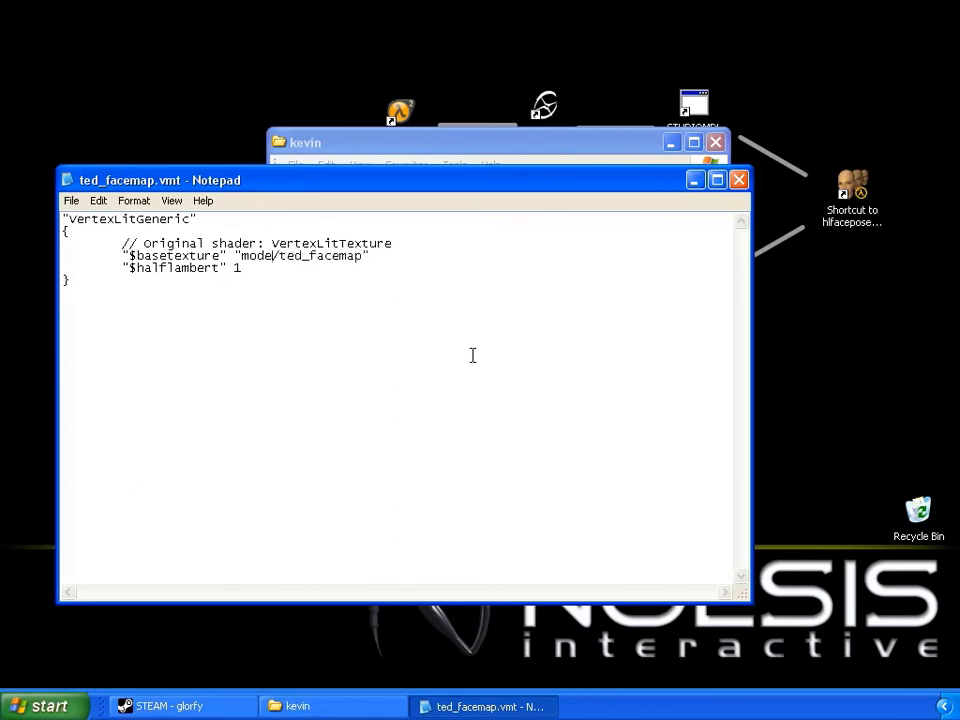
{"action": "key", "text": "BackSpace"}
{"action": "type", "text": "kevin"}
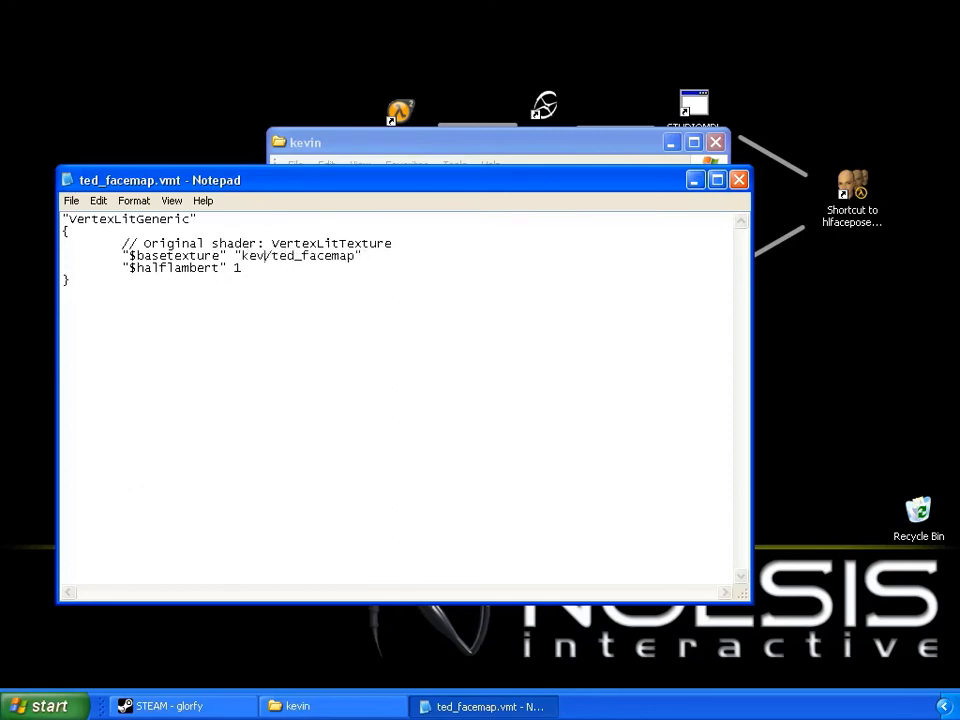
{"action": "left_click", "coordinate": [72, 201]}
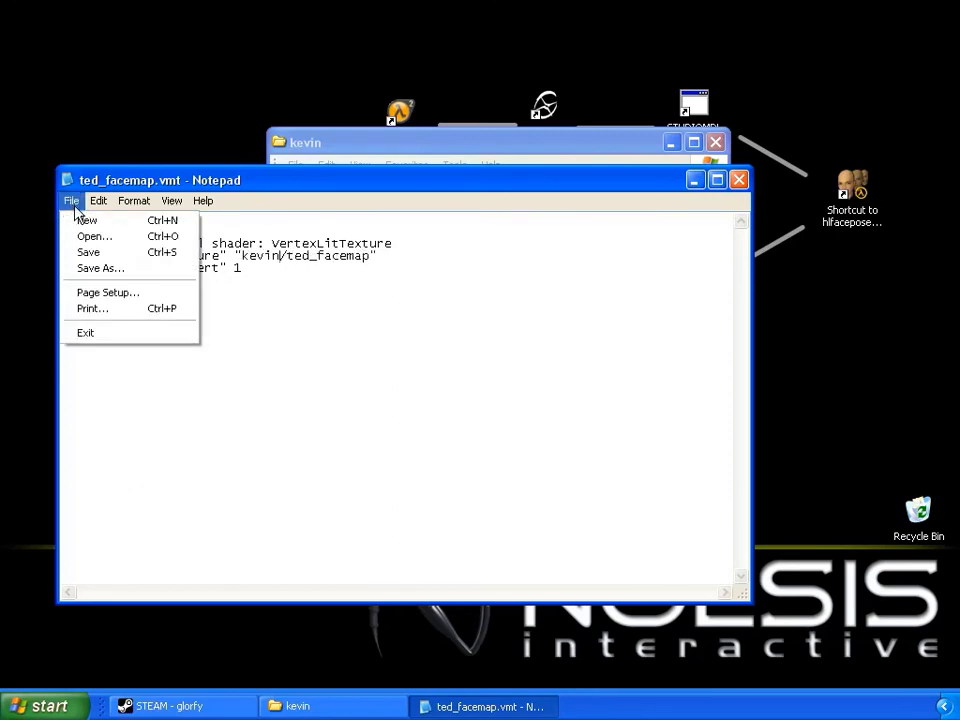
{"action": "left_click", "coordinate": [104, 251]}
{"action": "left_click", "coordinate": [739, 181]}
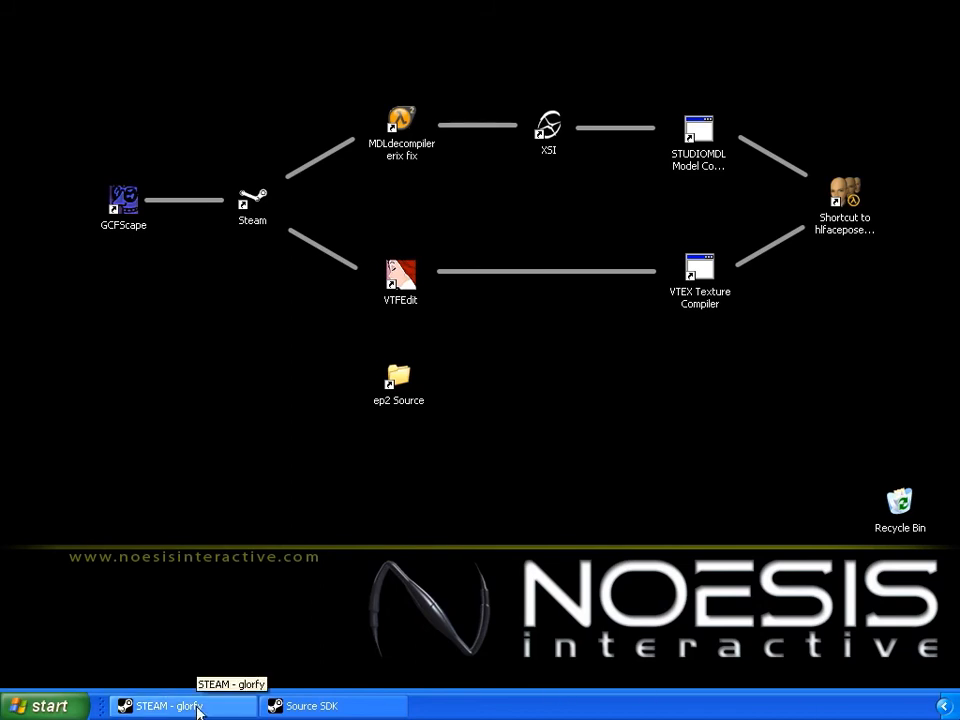
Check the engine version and current game selected in Source SDK, and minimize its window.
{"action": "left_click", "coordinate": [357, 708]}
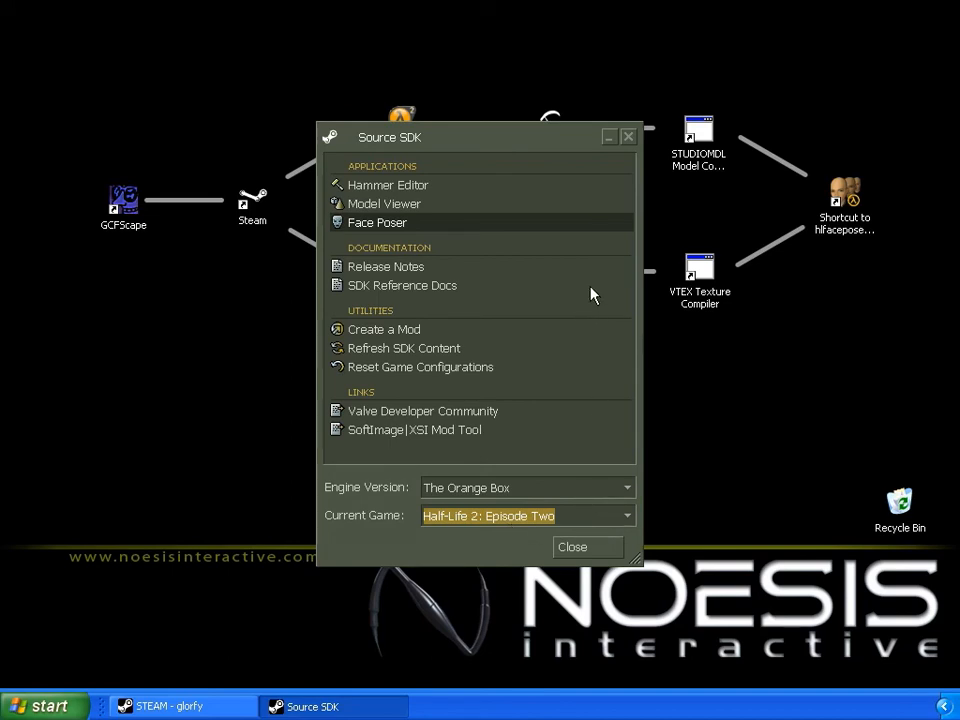
{"action": "left_click", "coordinate": [609, 141]}
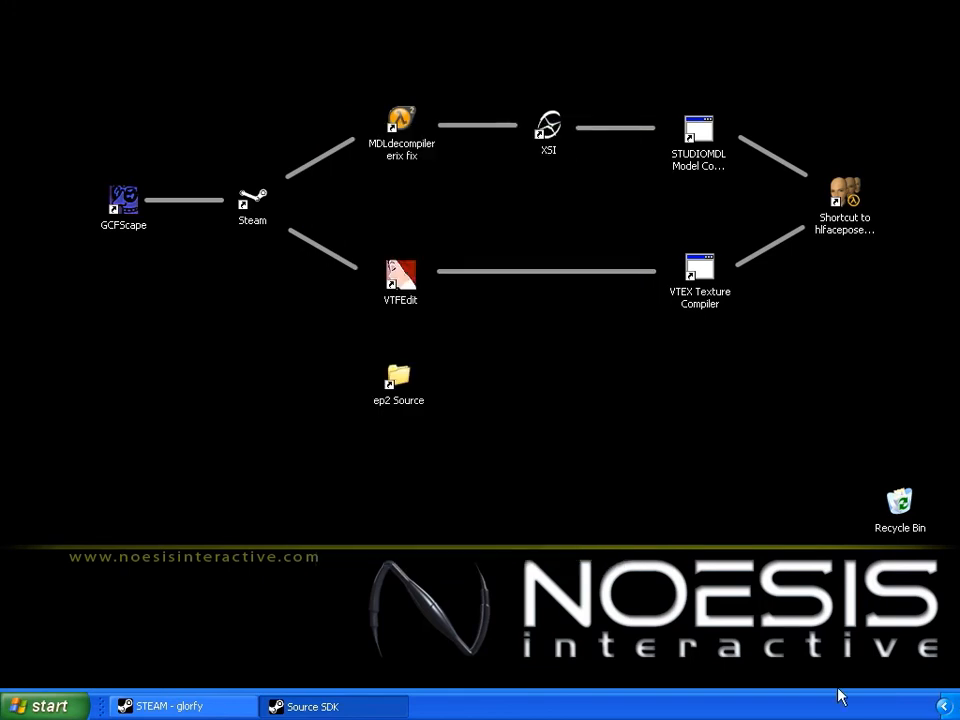
Open the Exported Model folder inside ep2 Source and select Kevin.qc.
{"action": "double_click", "coordinate": [405, 385]}
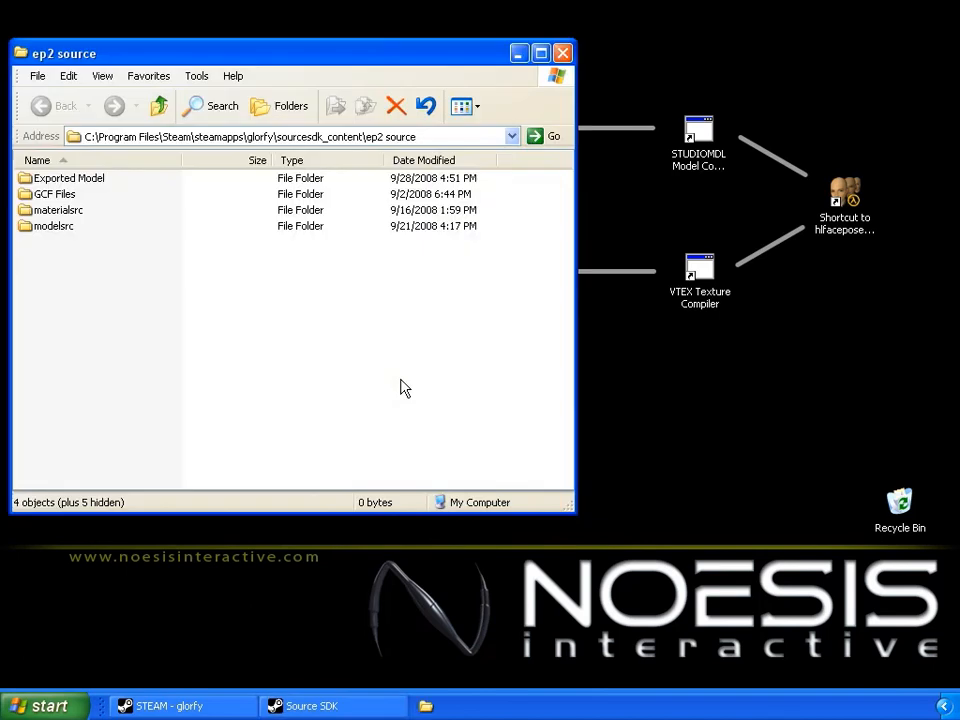
{"action": "double_click", "coordinate": [94, 180]}
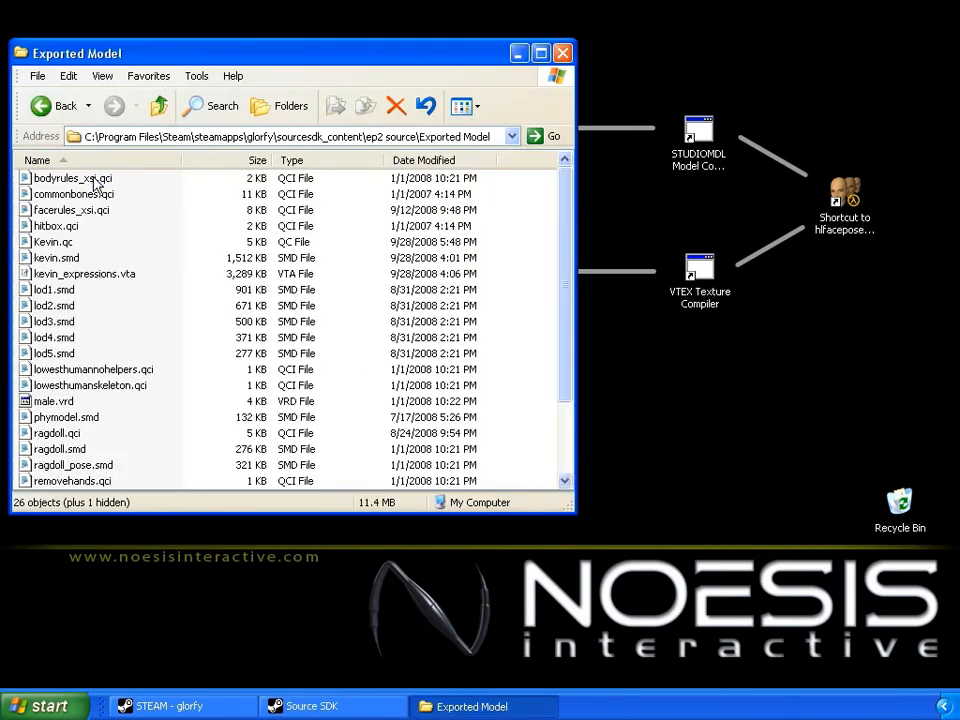
{"action": "left_click", "coordinate": [62, 242]}
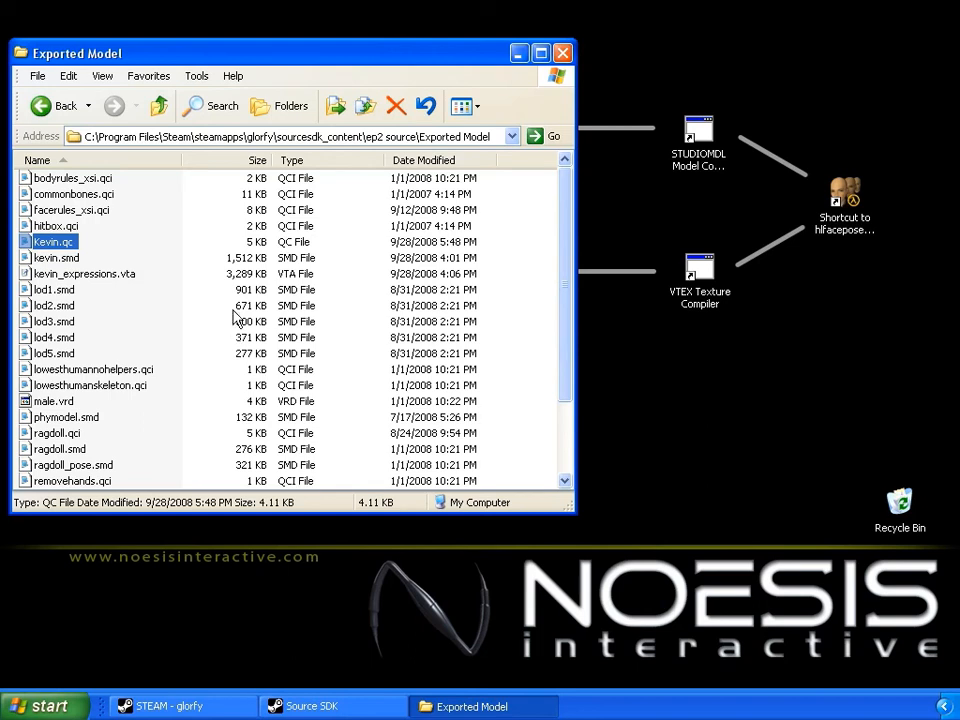
Insert a stray period on the empty first line of Kevin.qc, save and close it, and feed it to the STUDIOMDL model compiler.
{"action": "double_click", "coordinate": [25, 242]}
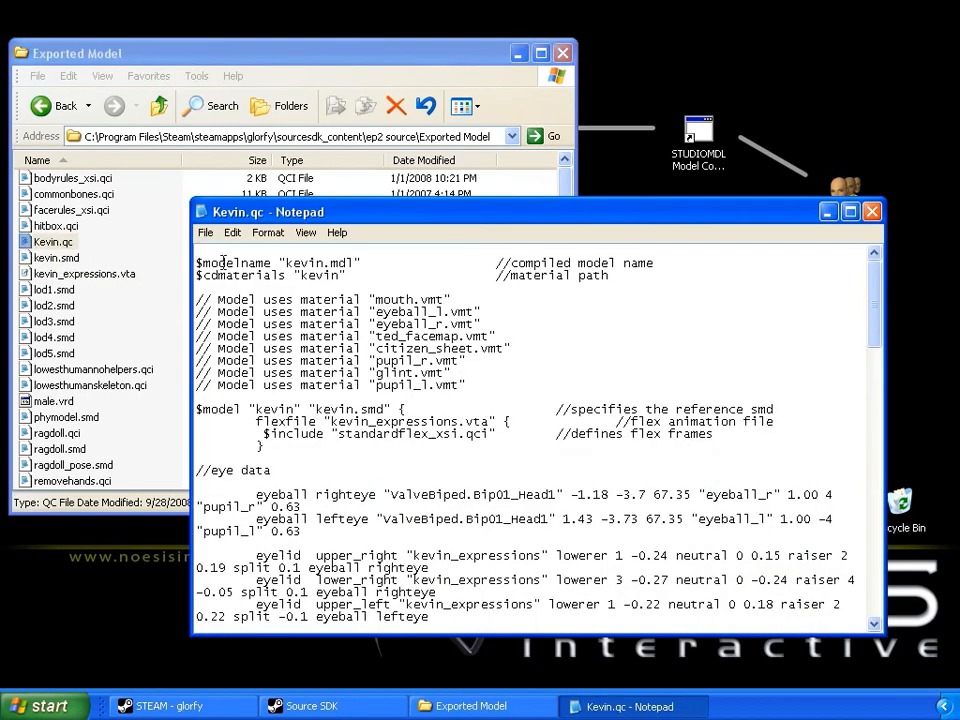
{"action": "type", "text": "."}
{"action": "left_click", "coordinate": [205, 232]}
{"action": "left_click", "coordinate": [242, 287]}
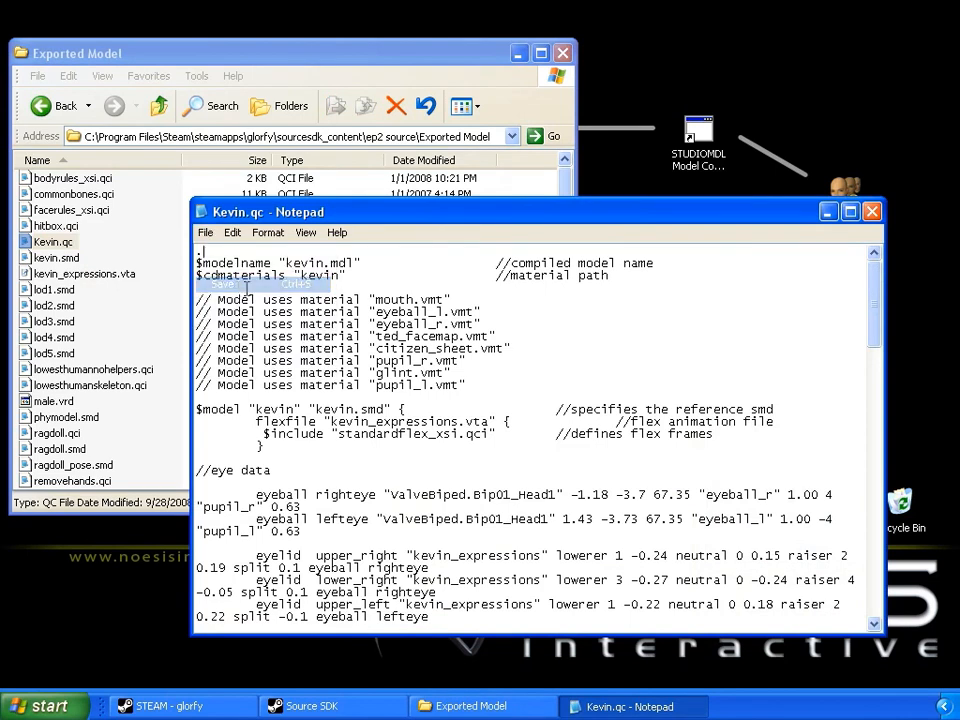
{"action": "left_click", "coordinate": [872, 211]}
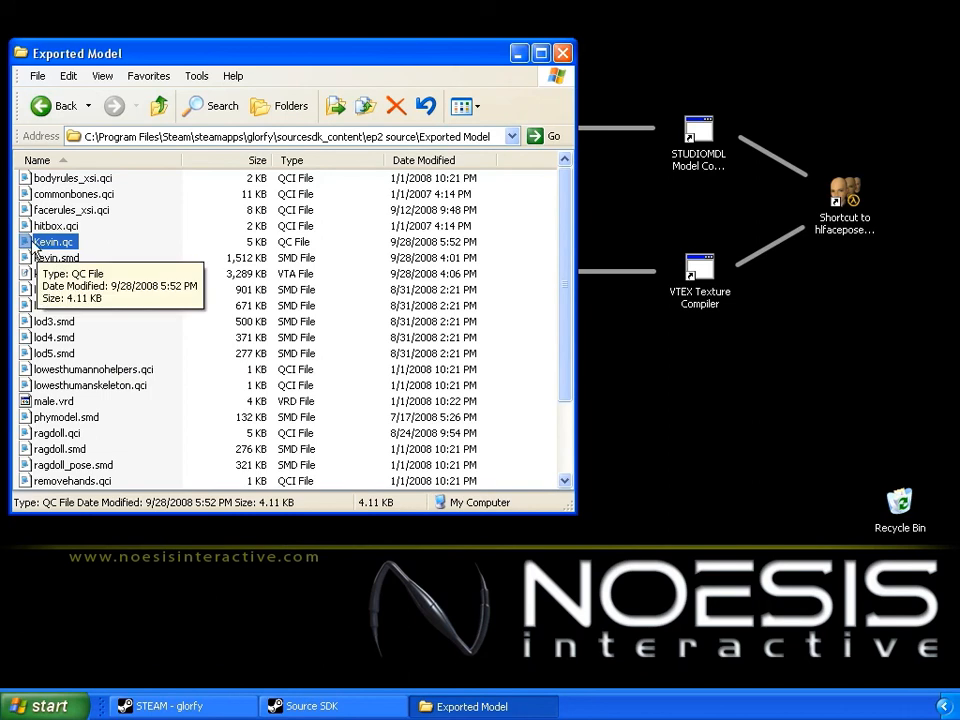
{"action": "left_click_drag", "start_coordinate": [25, 247], "coordinate": [708, 125]}
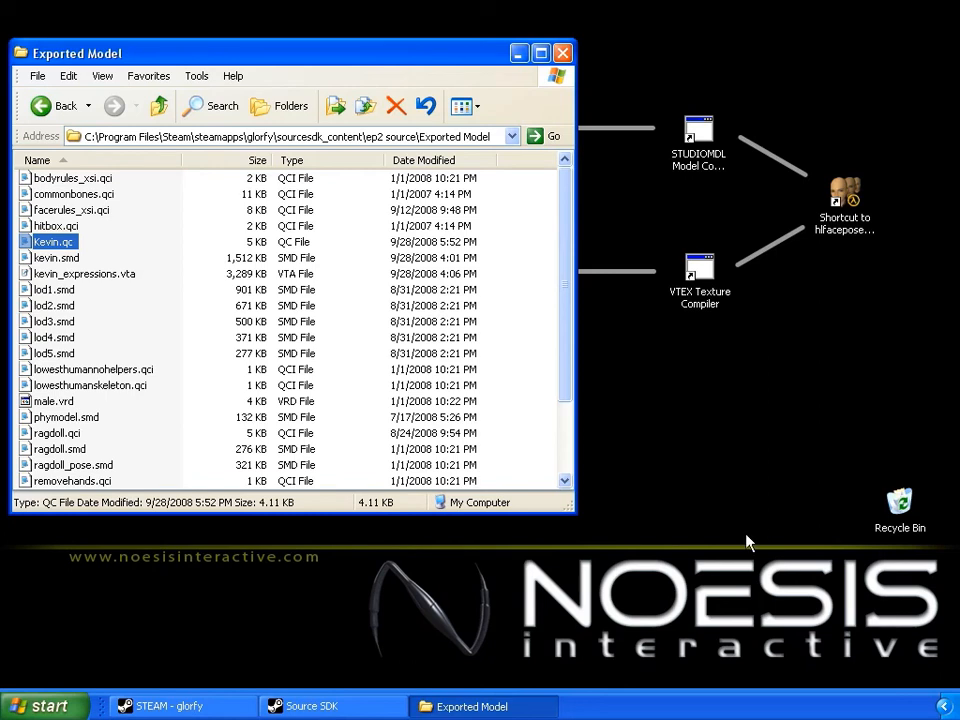
Launch a command prompt with cmd and move its window so Kevin.qc and the STUDIOMDL shortcut stay uncovered.
{"action": "left_click", "coordinate": [52, 710]}
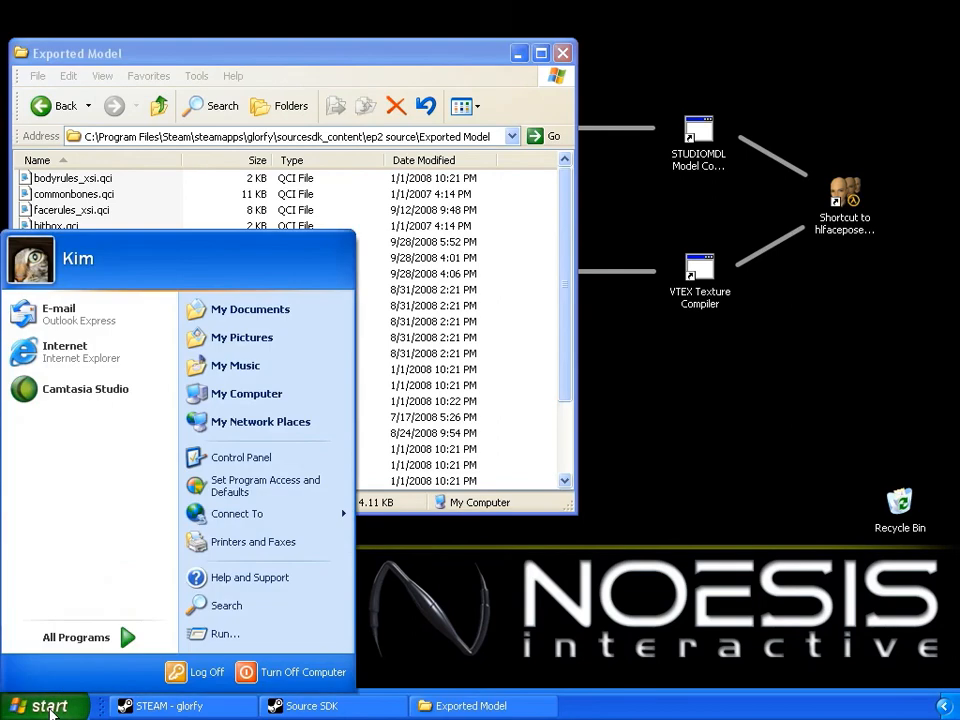
{"action": "left_click", "coordinate": [222, 634]}
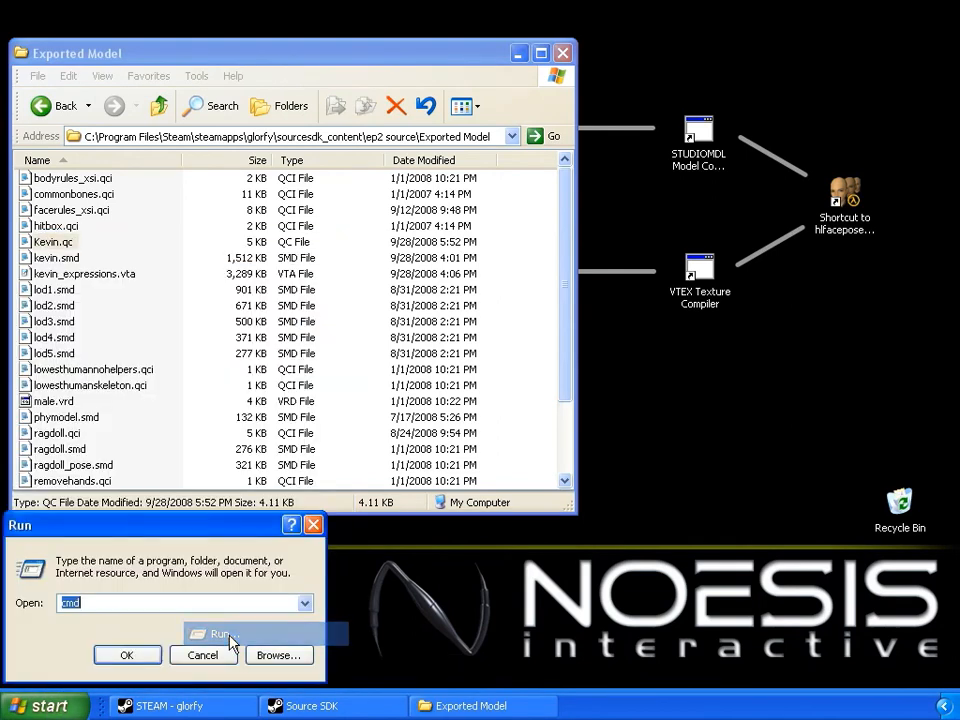
{"action": "type", "text": "cmd"}
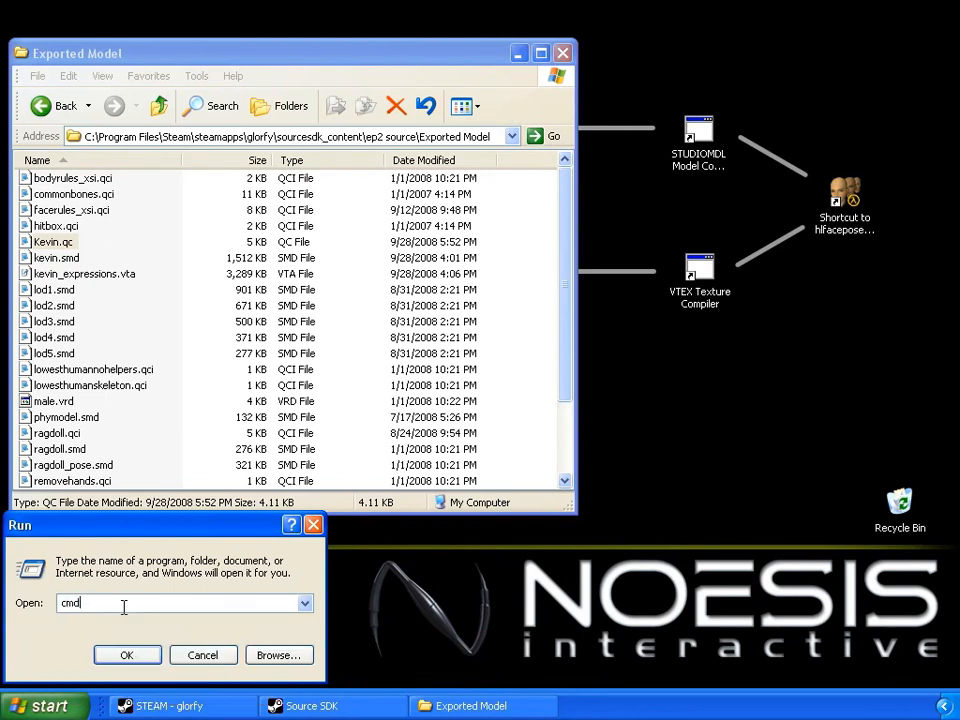
{"action": "left_click", "coordinate": [128, 658]}
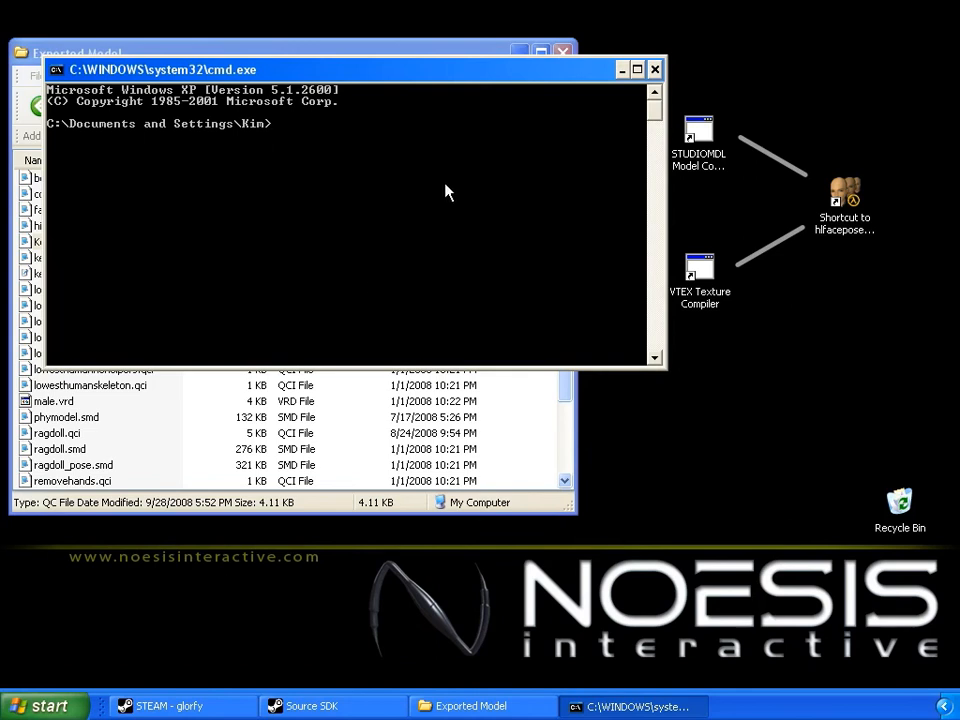
{"action": "left_click_drag", "start_coordinate": [423, 80], "coordinate": [624, 265]}
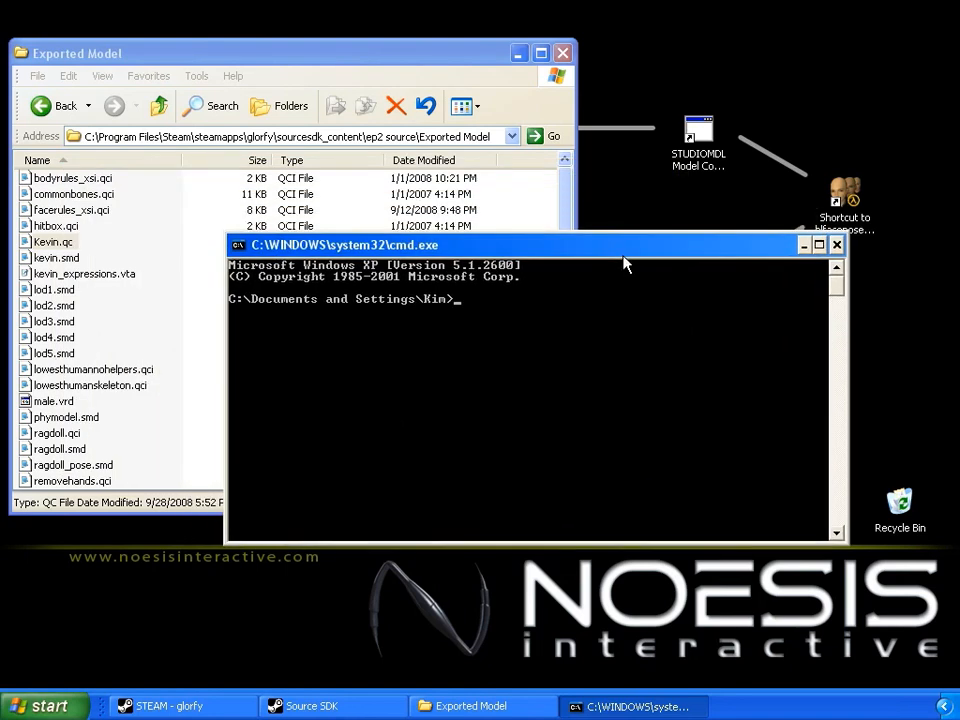
Build a command from the STUDIOMDL Model Compiler shortcut path followed by the Kevin.qc path, and run it.
{"action": "left_click", "coordinate": [700, 133]}
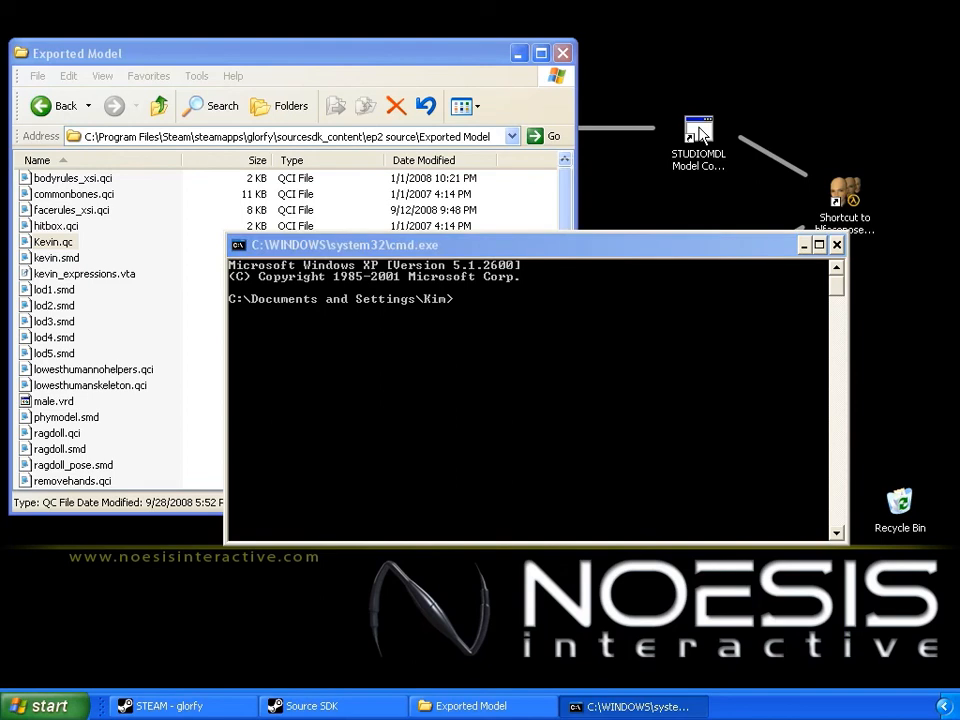
{"action": "left_click_drag", "start_coordinate": [700, 133], "coordinate": [570, 340]}
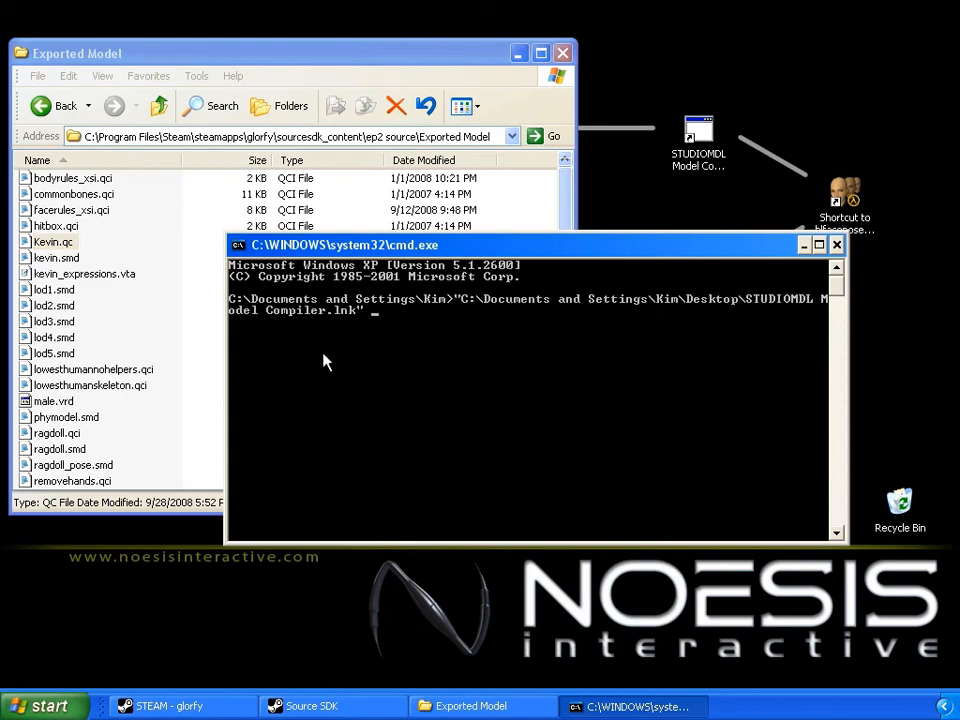
{"action": "left_click", "coordinate": [76, 45]}
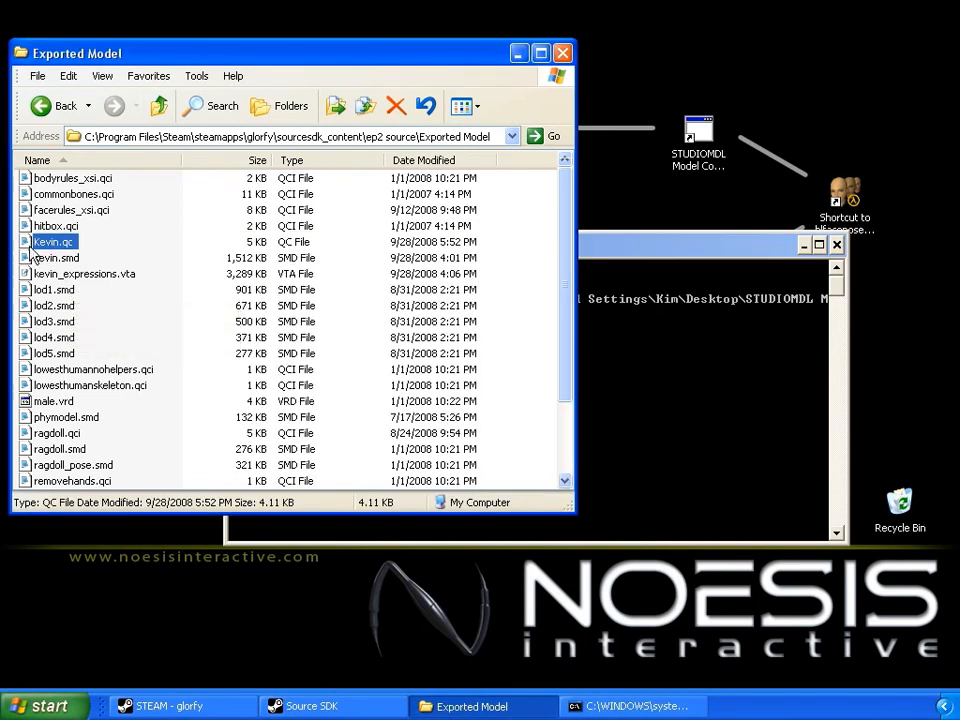
{"action": "left_click_drag", "start_coordinate": [27, 248], "coordinate": [702, 393]}
{"action": "left_click", "coordinate": [677, 243]}
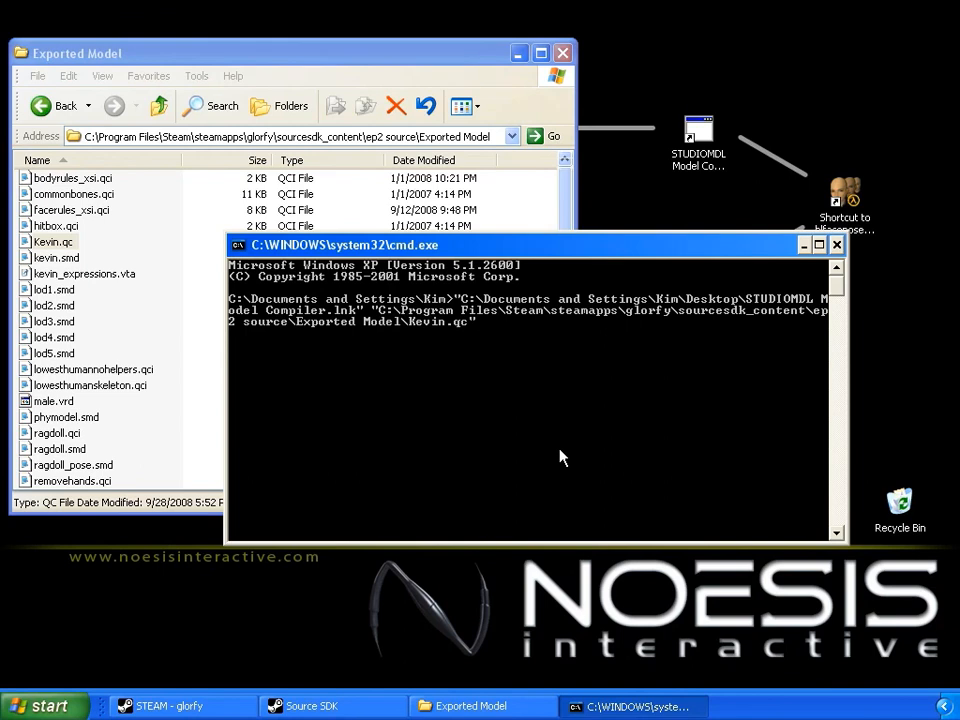
{"action": "key", "text": "Return"}
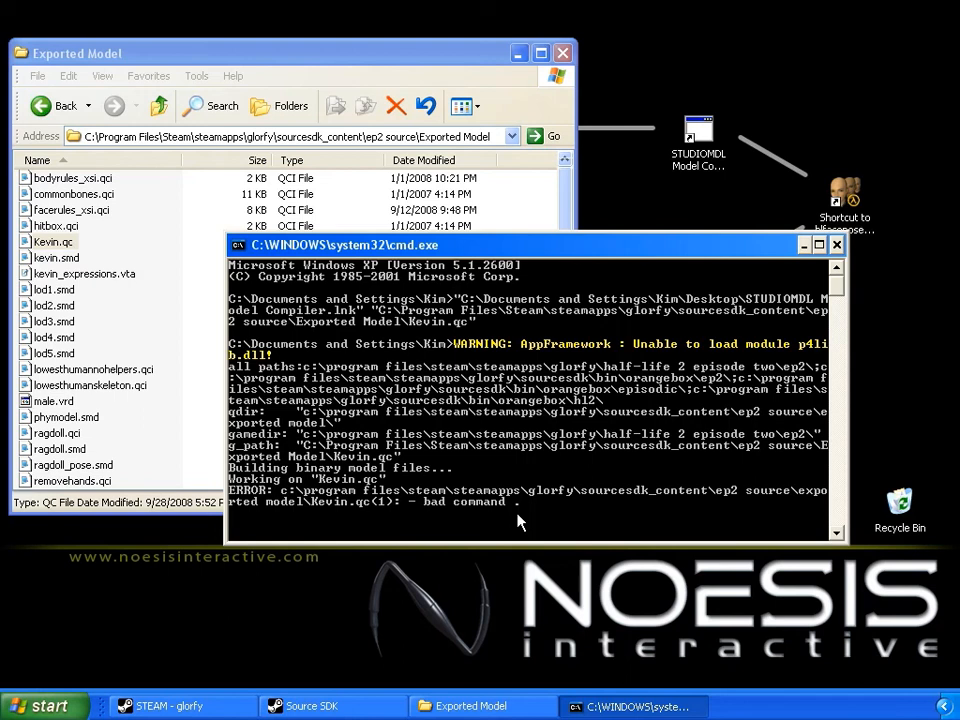
Remove the stray period from the first line of Kevin.qc, save and close it, and return to the command prompt.
{"action": "left_click", "coordinate": [148, 57]}
{"action": "double_click", "coordinate": [62, 242]}
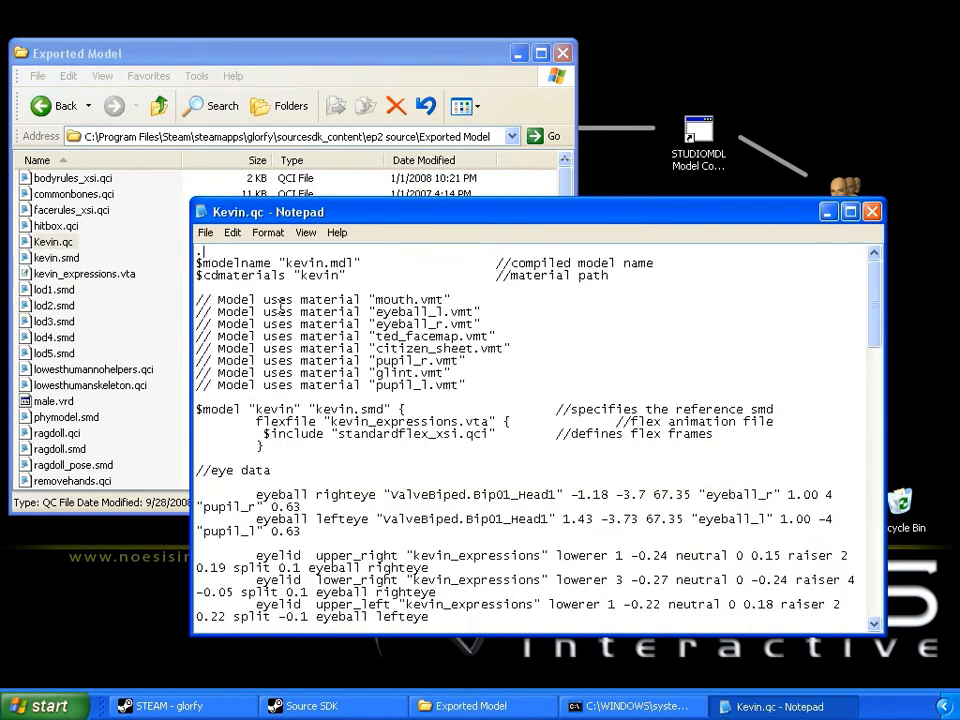
{"action": "left_click", "coordinate": [207, 234]}
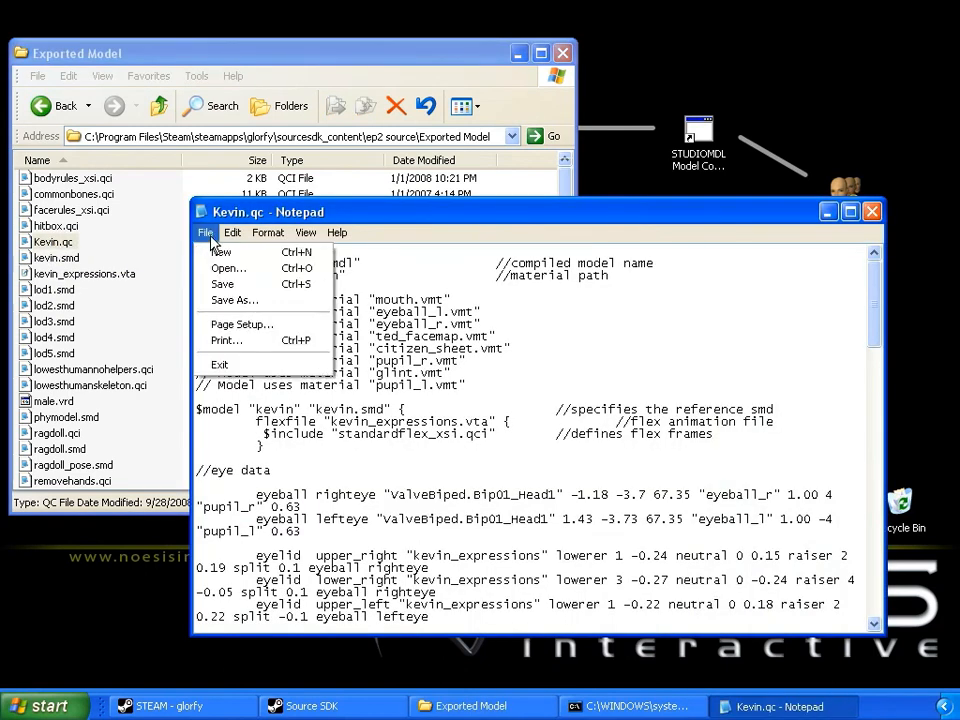
{"action": "left_click", "coordinate": [236, 283]}
{"action": "left_click", "coordinate": [871, 211]}
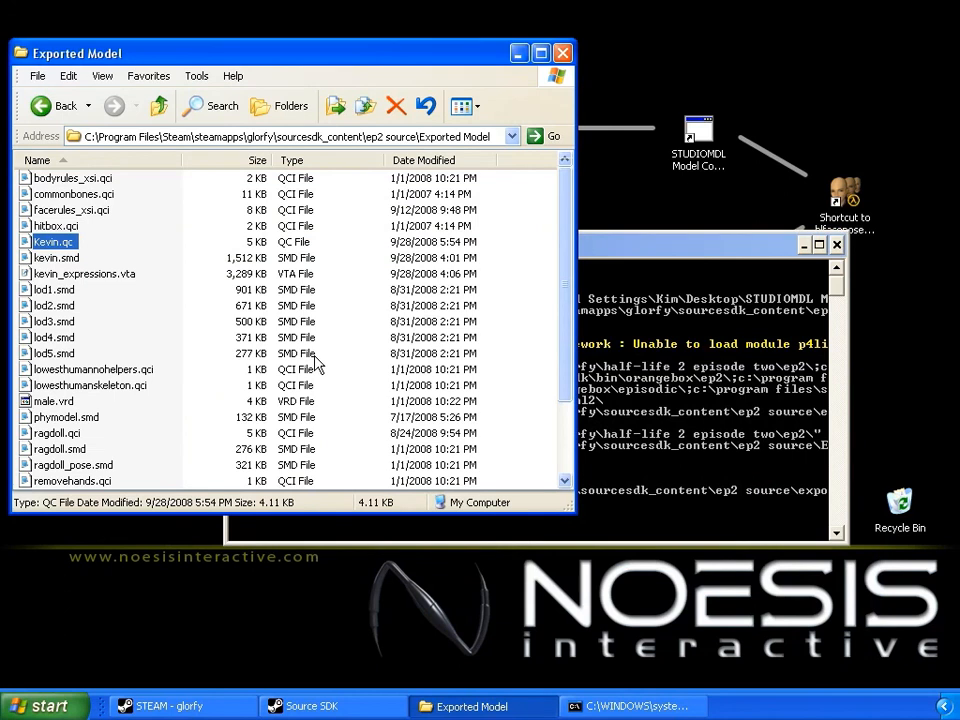
{"action": "left_click", "coordinate": [643, 249]}
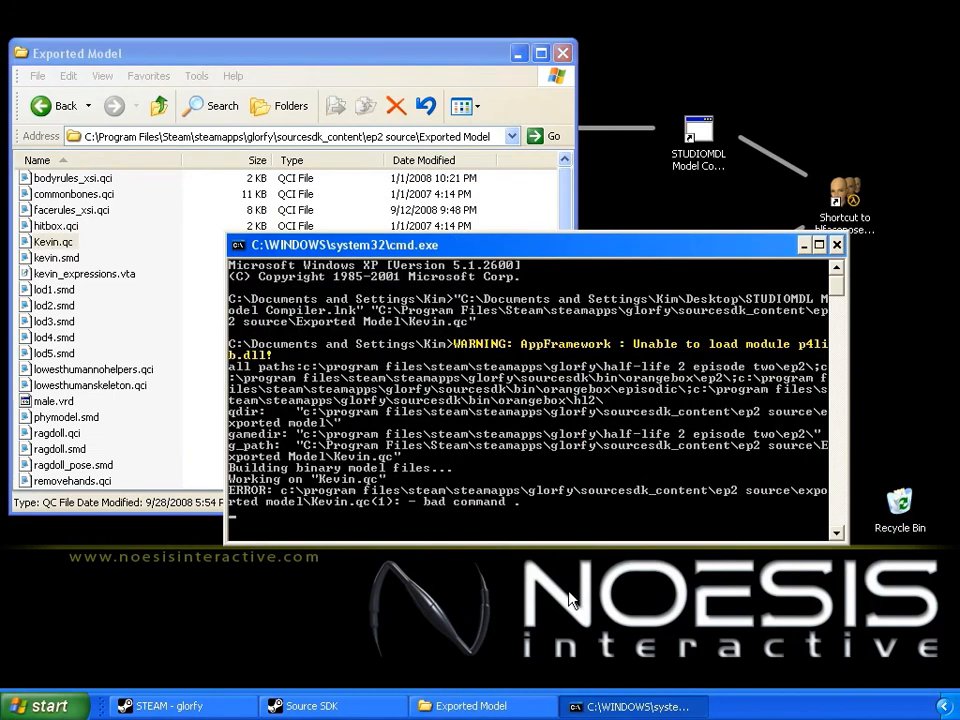
Rerun the previous STUDIOMDL compile command for Kevin.qc in the command prompt, and close the prompt once compiling finishes.
{"action": "key", "text": "Up"}
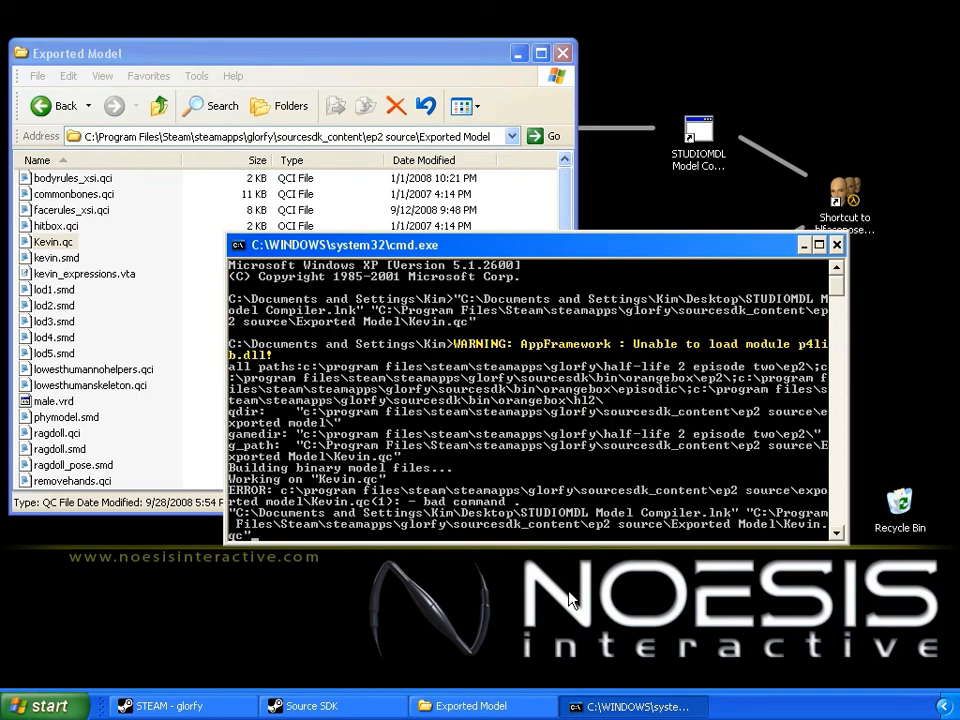
{"action": "key", "text": "Return"}
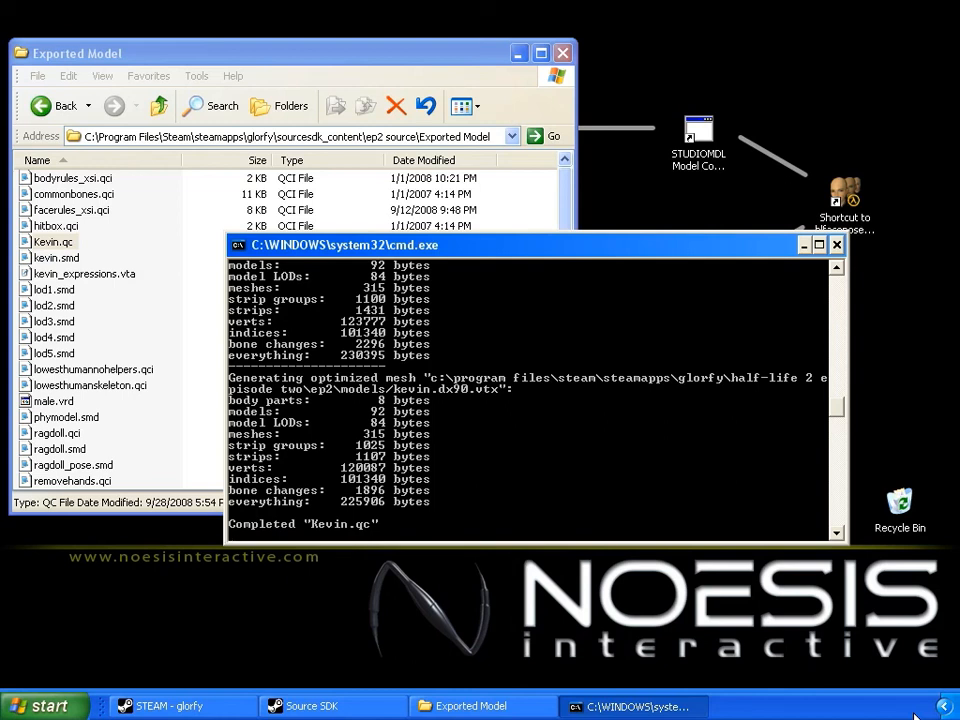
{"action": "left_click", "coordinate": [837, 245]}
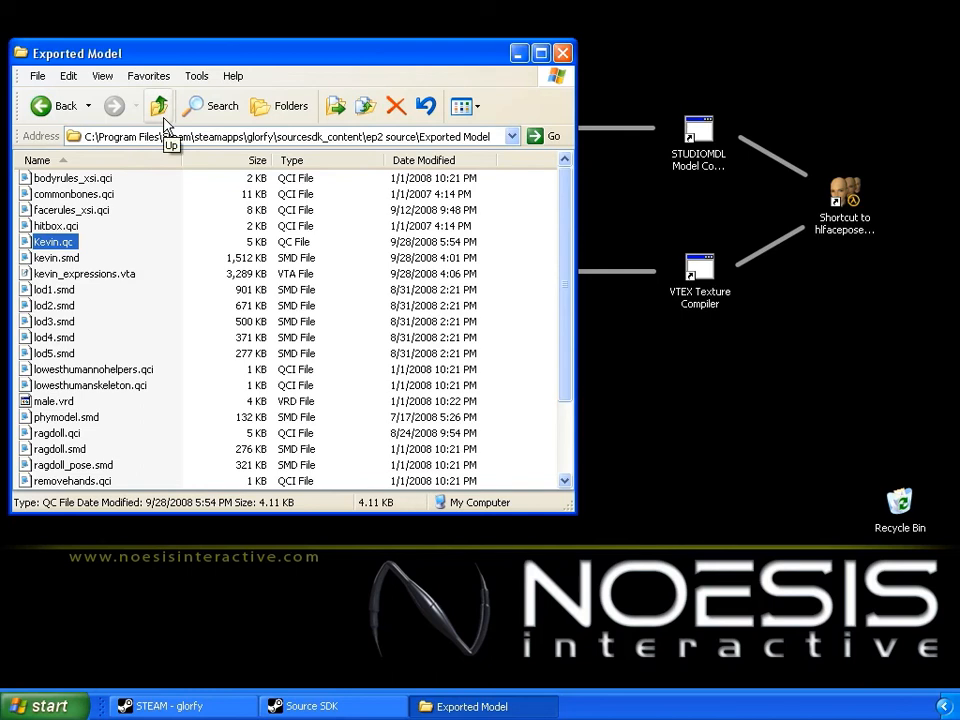
Check the compiled kevin files in the models folder under half-life 2 episode two\ep2, and close the folder window.
{"action": "left_click", "coordinate": [160, 106]}
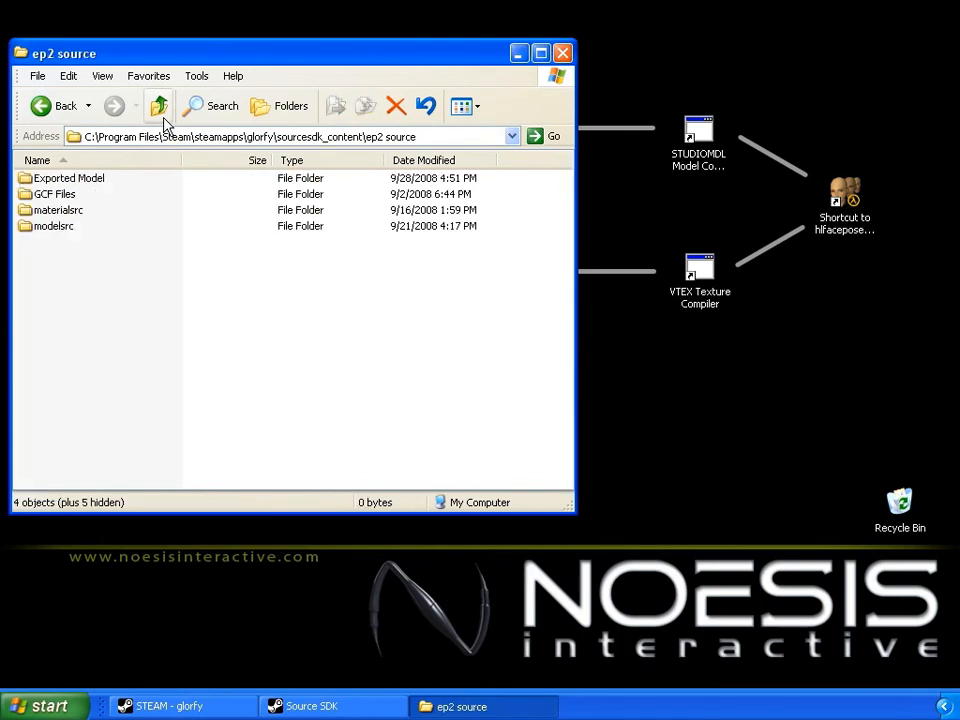
{"action": "left_click", "coordinate": [160, 106]}
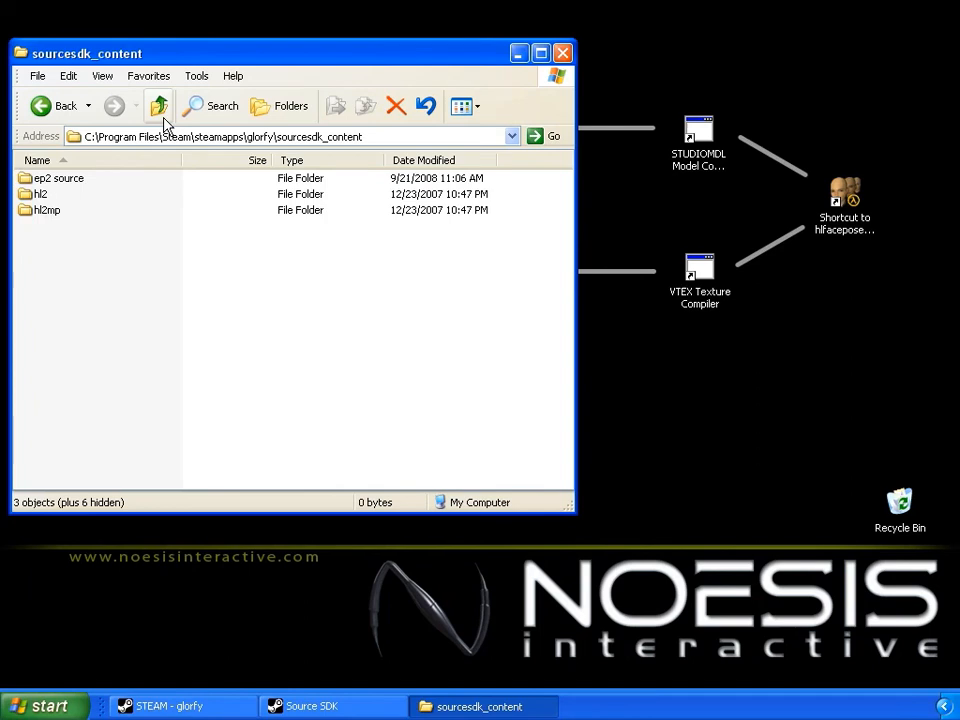
{"action": "left_click", "coordinate": [161, 108]}
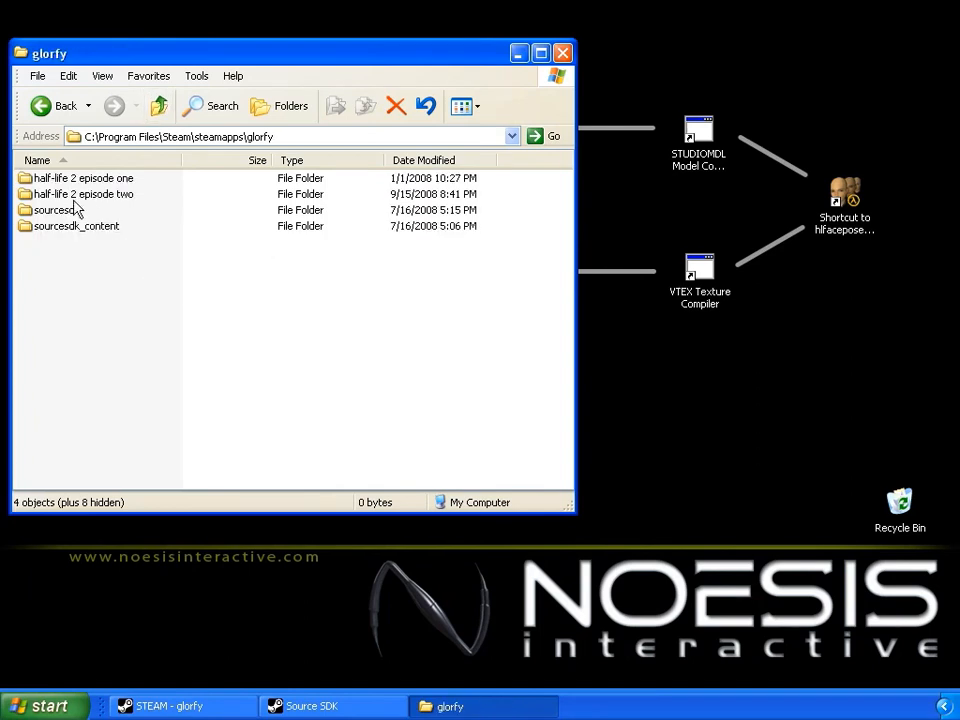
{"action": "double_click", "coordinate": [105, 195]}
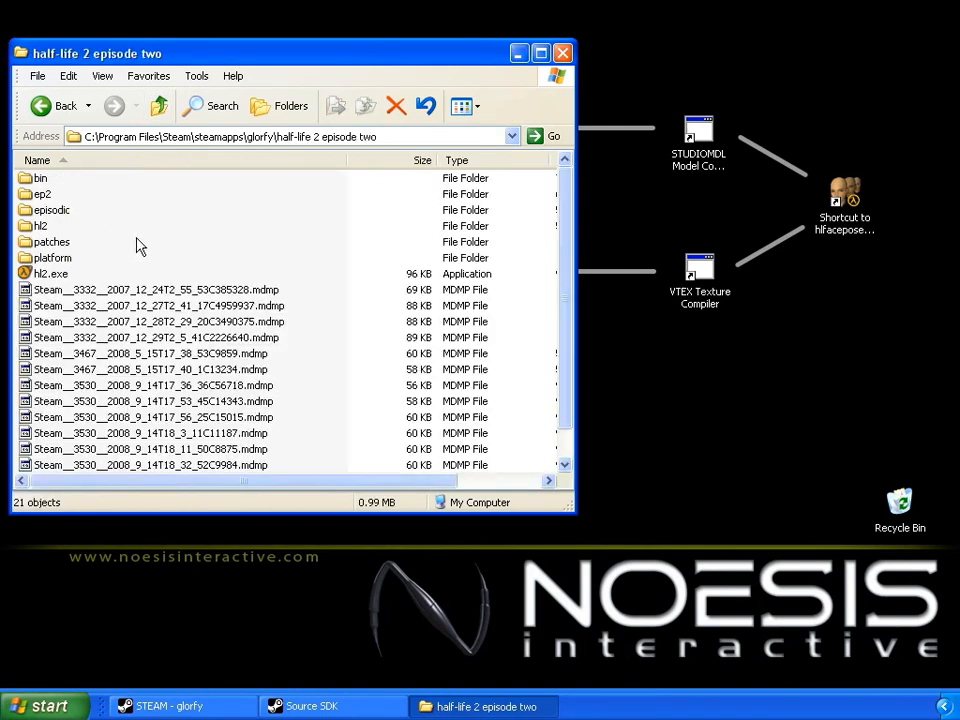
{"action": "double_click", "coordinate": [42, 194]}
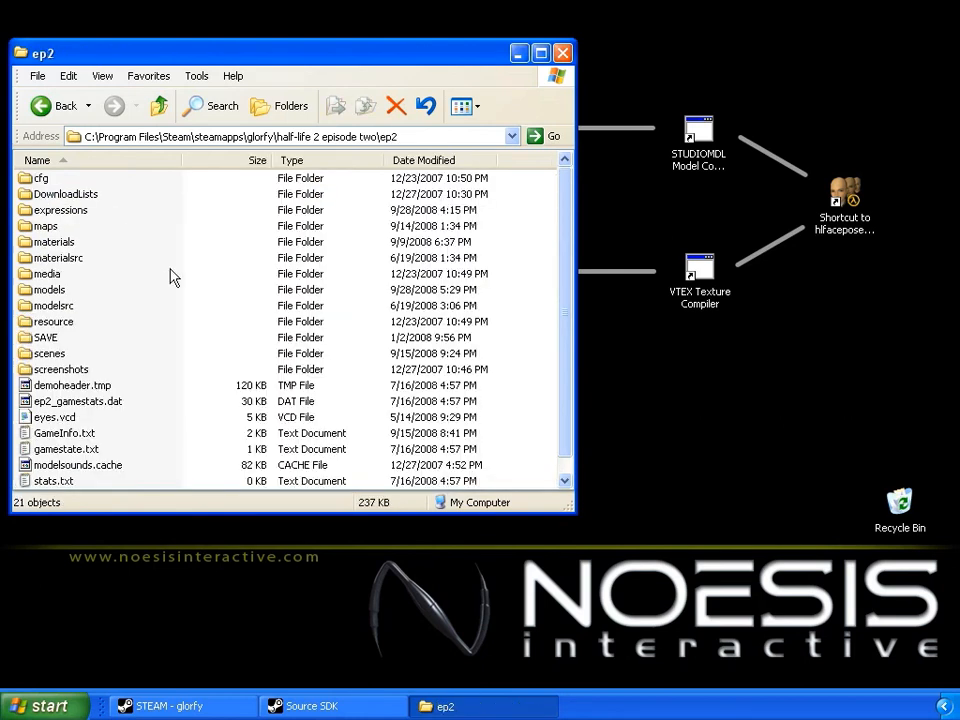
{"action": "double_click", "coordinate": [49, 290]}
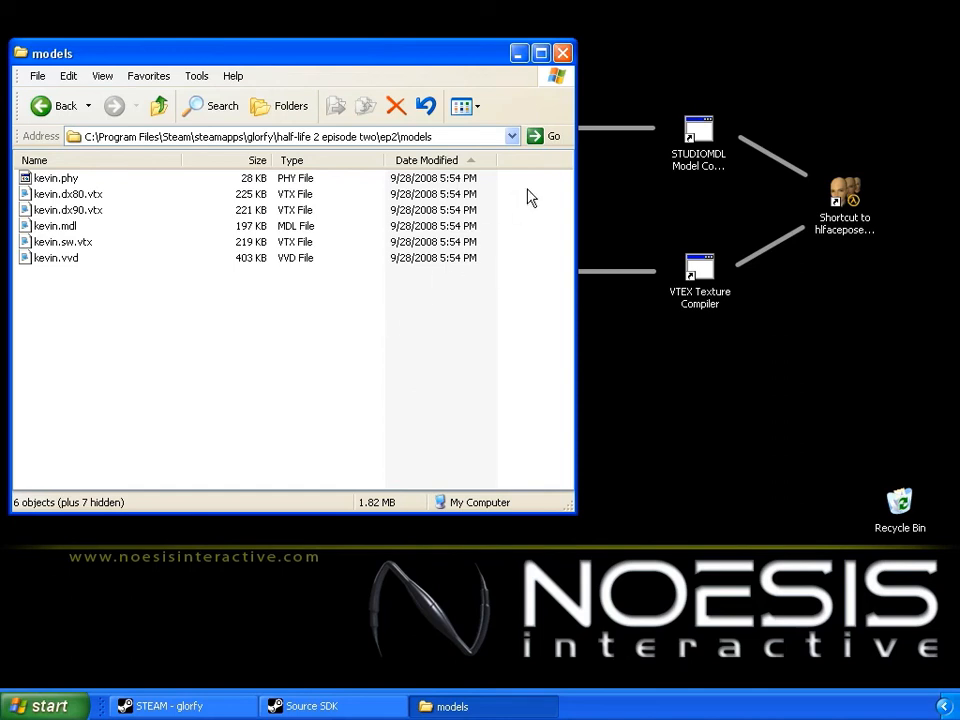
{"action": "left_click", "coordinate": [562, 53]}
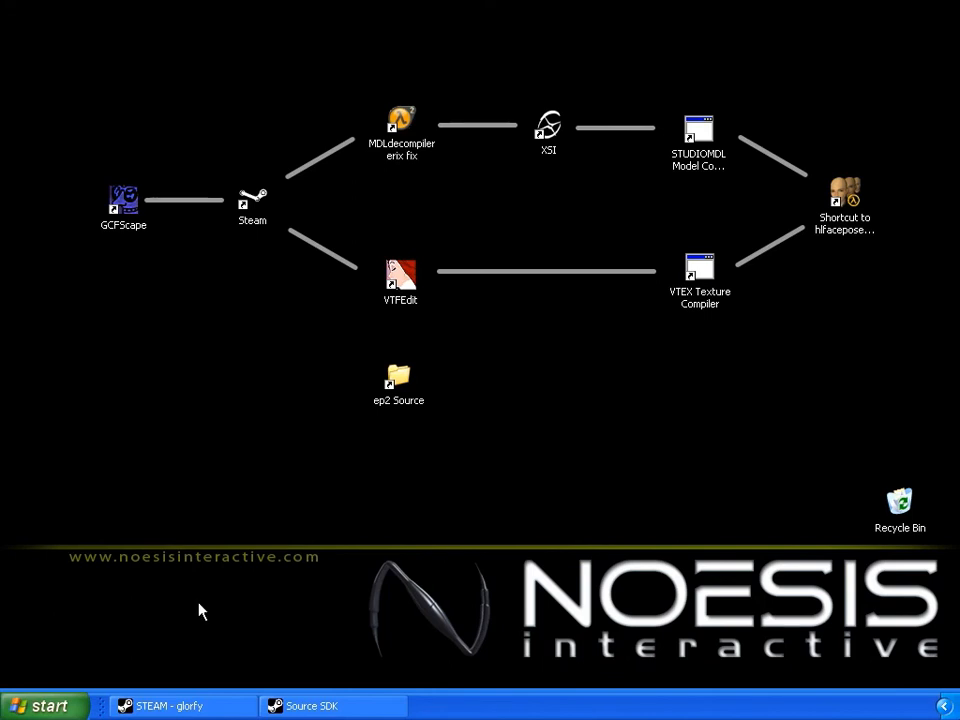
Launch Face Poser from the Source SDK and load the kevin.mdl model.
{"action": "left_click", "coordinate": [320, 706]}
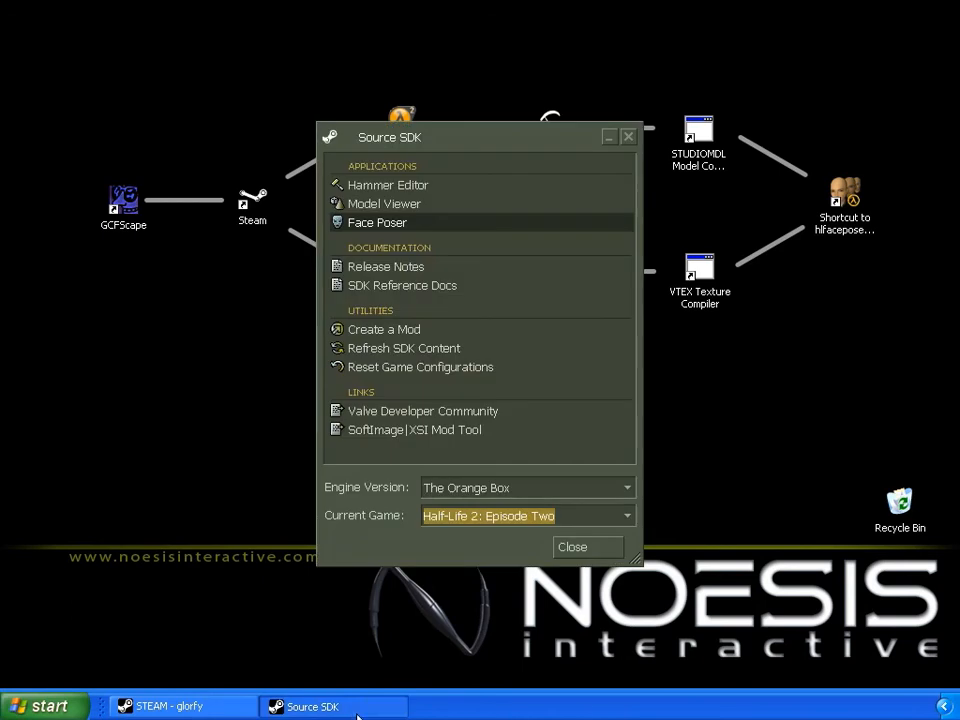
{"action": "double_click", "coordinate": [395, 226]}
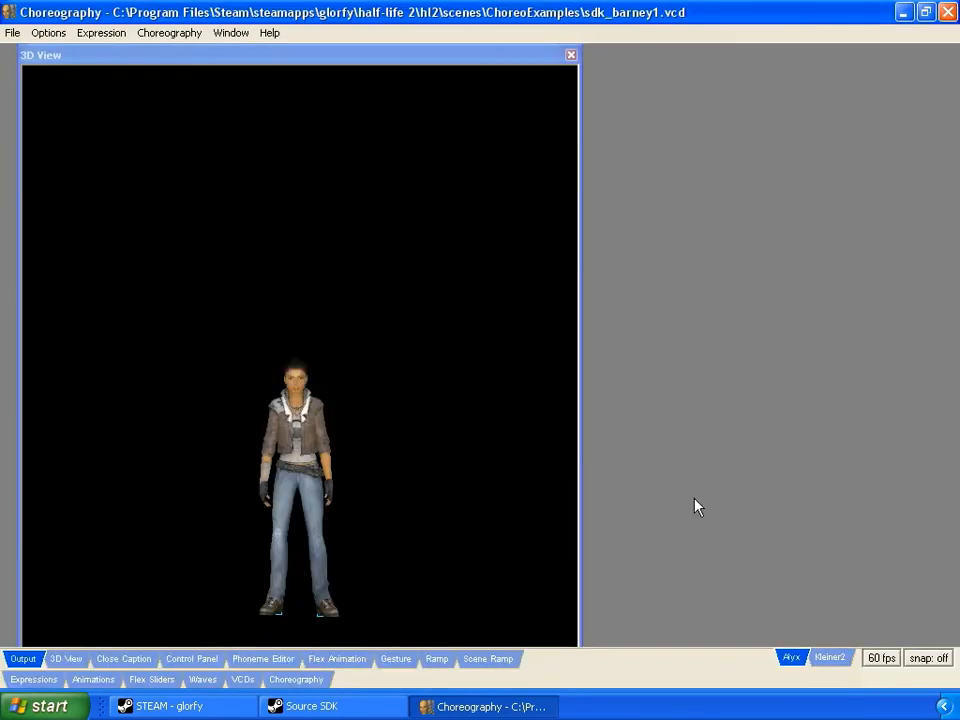
{"action": "left_click", "coordinate": [12, 36]}
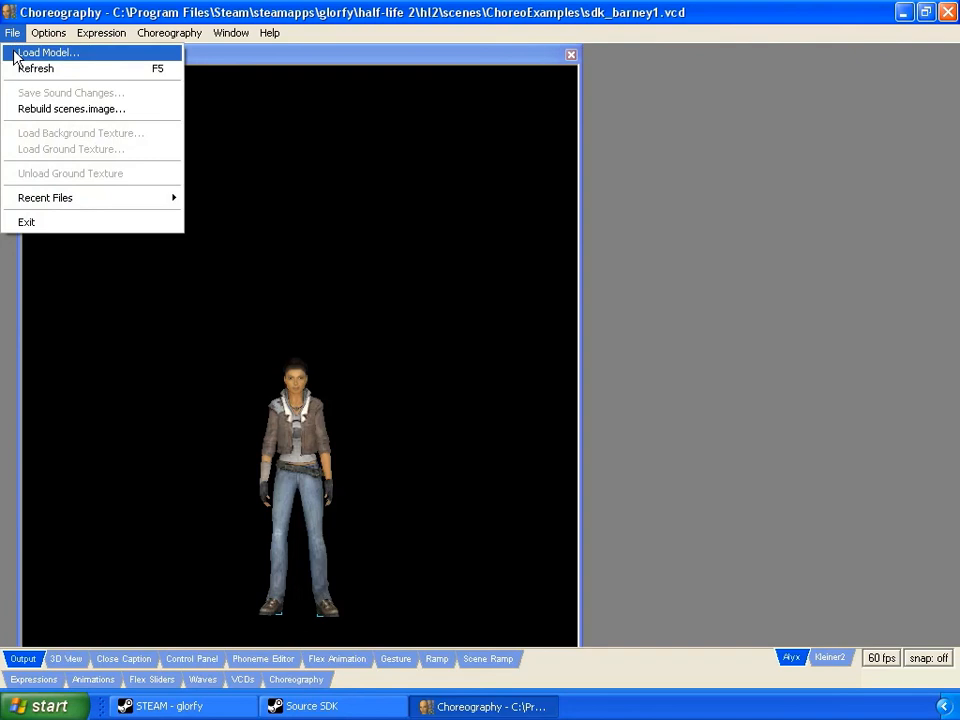
{"action": "left_click", "coordinate": [16, 53]}
{"action": "left_click_drag", "start_coordinate": [867, 146], "coordinate": [864, 433]}
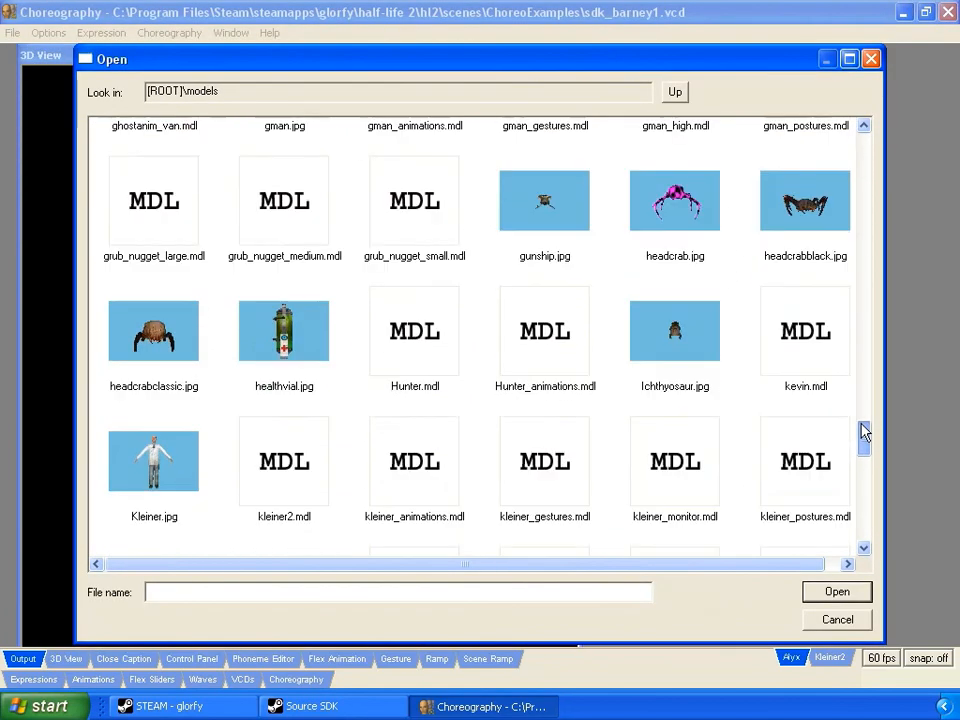
{"action": "left_click", "coordinate": [814, 388]}
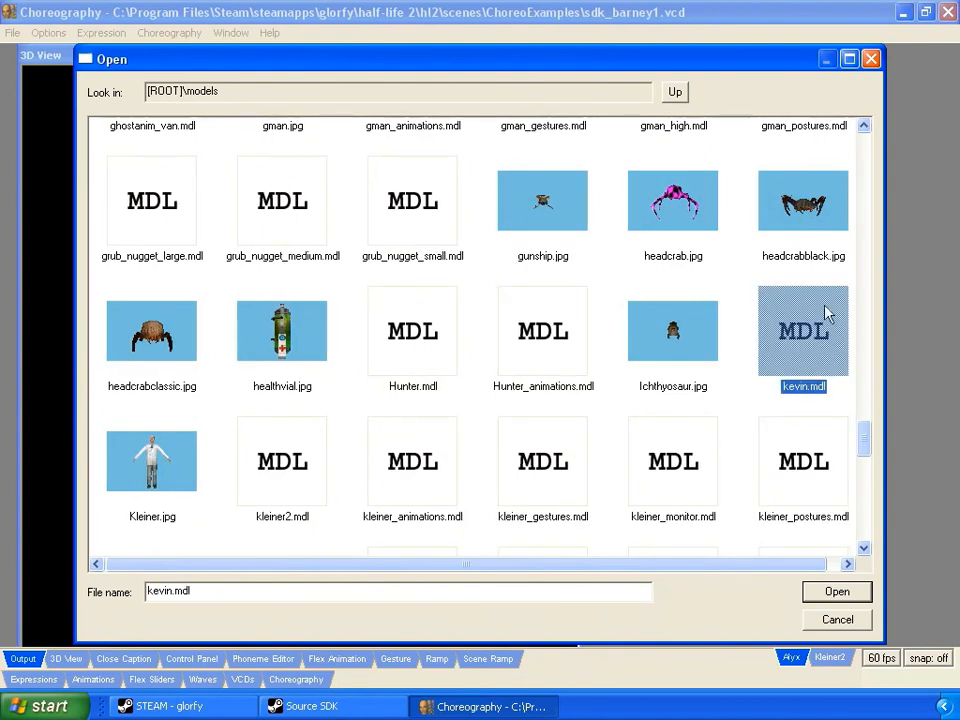
{"action": "double_click", "coordinate": [818, 330]}
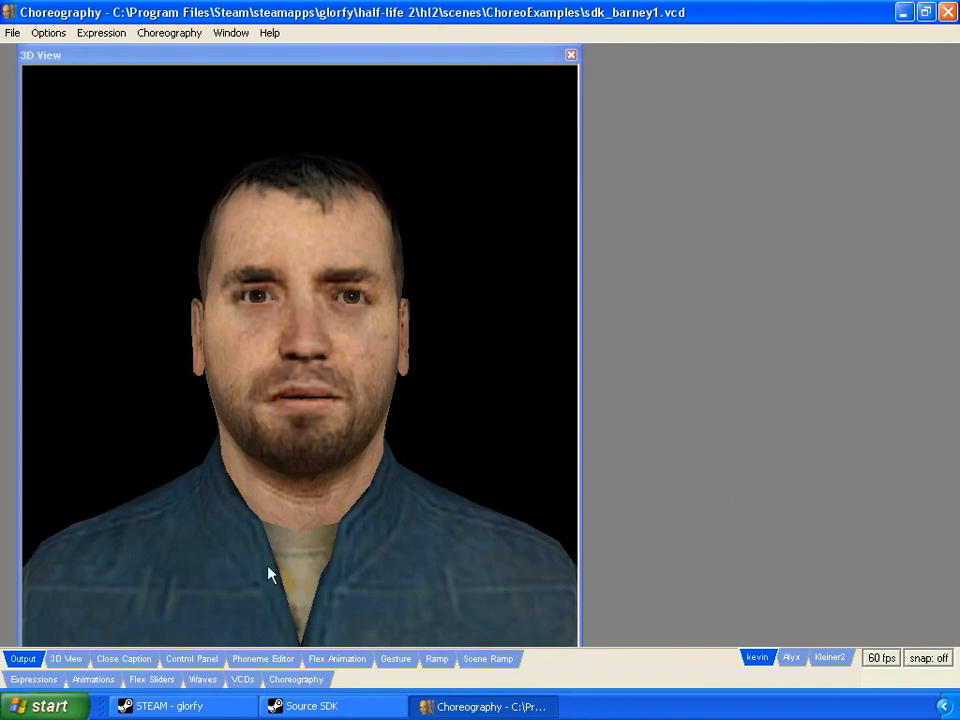
Test the model's eye movement with the eyes_rightleft flex slider, and minimize Face Poser and the Source SDK.
{"action": "left_click", "coordinate": [165, 682]}
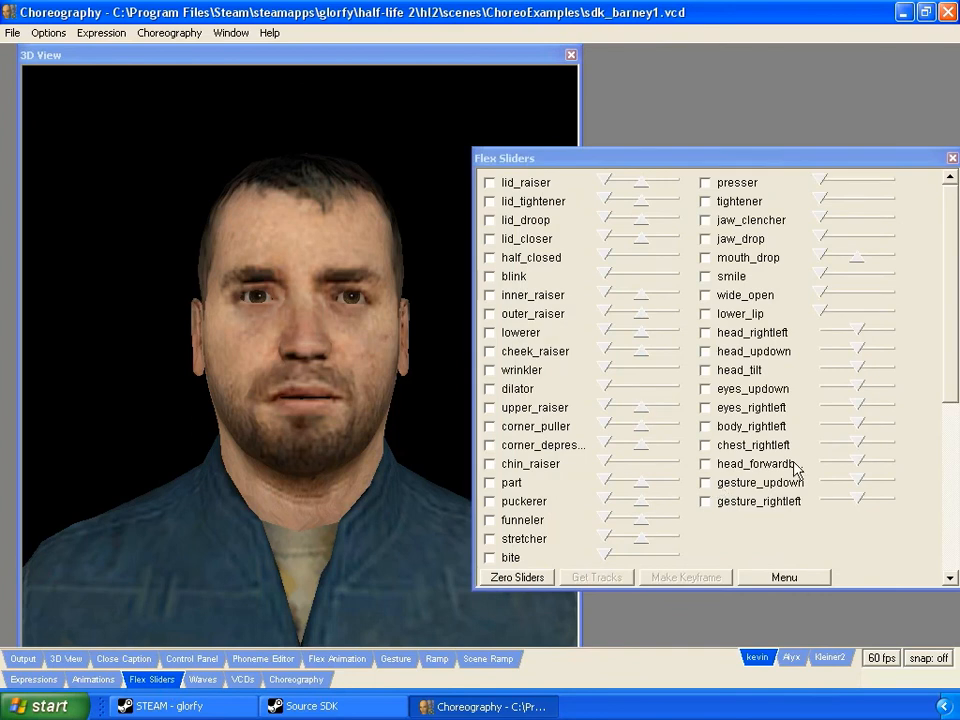
{"action": "mouse_move", "coordinate": [861, 408]}
{"action": "left_mouse_down"}
{"action": "mouse_move", "coordinate": [918, 411]}
{"action": "mouse_move", "coordinate": [830, 412]}
{"action": "mouse_move", "coordinate": [926, 418]}
{"action": "mouse_move", "coordinate": [808, 420]}
{"action": "mouse_move", "coordinate": [898, 420]}
{"action": "mouse_move", "coordinate": [816, 416]}
{"action": "mouse_move", "coordinate": [862, 418]}
{"action": "left_mouse_up"}
{"action": "left_click", "coordinate": [874, 410]}
{"action": "left_click_drag", "start_coordinate": [873, 406], "coordinate": [853, 413]}
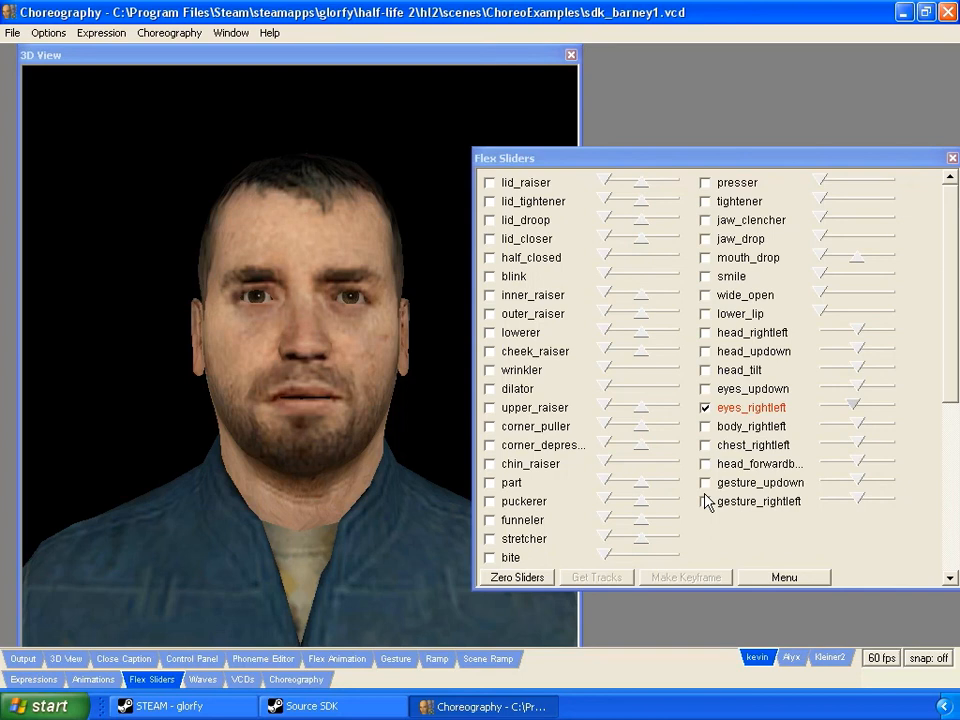
{"action": "left_click", "coordinate": [904, 13]}
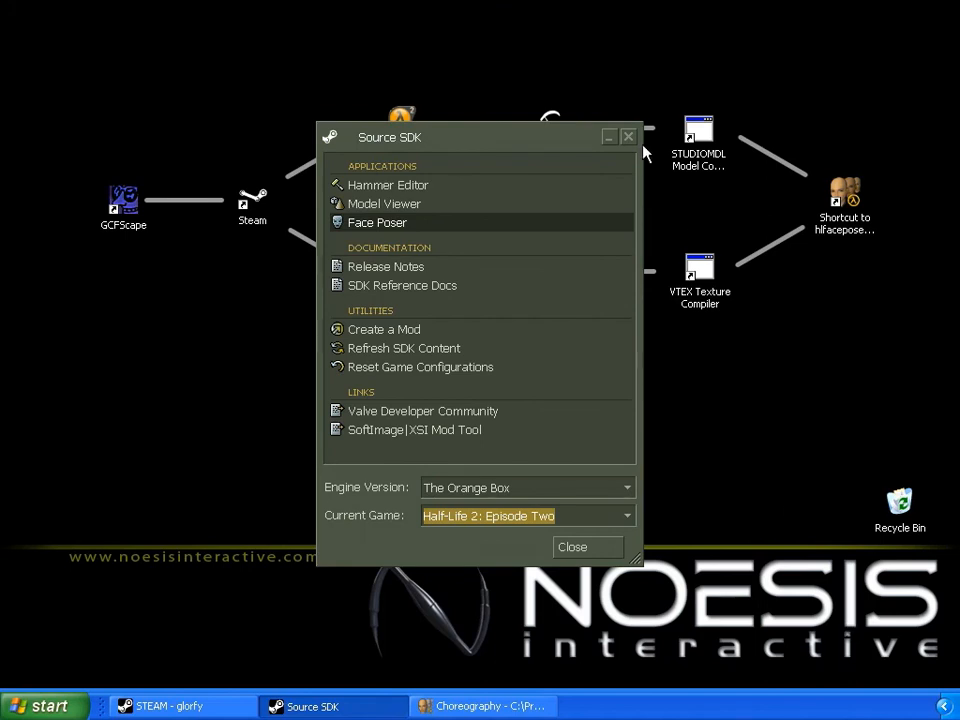
{"action": "left_click", "coordinate": [610, 138]}
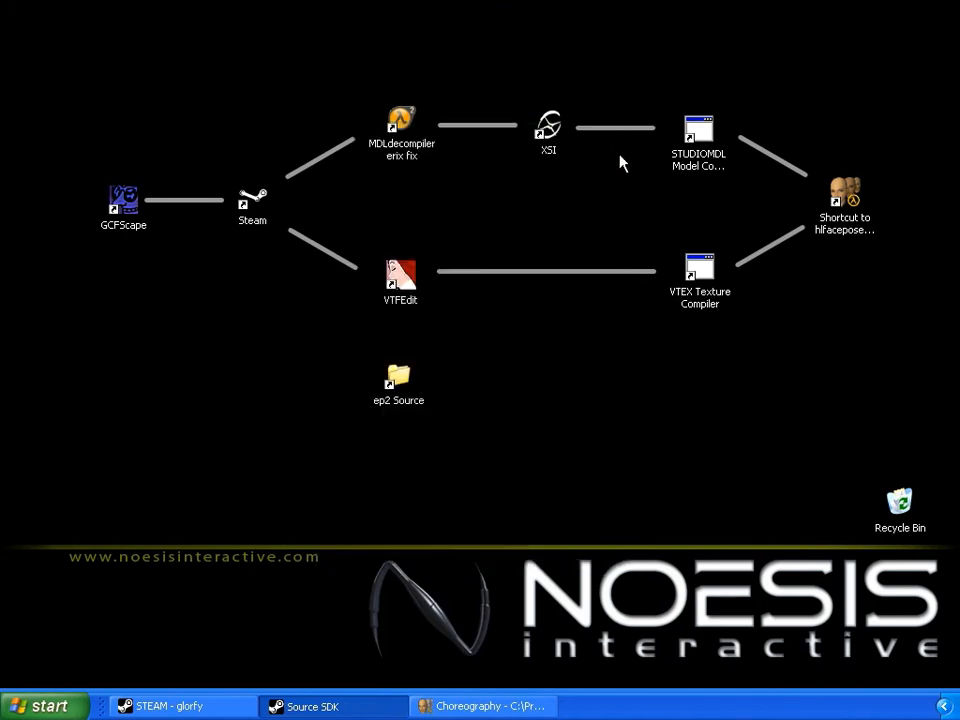
Open Kevin.qc from the Exported Model folder of ep2 Source and find its eye data section.
{"action": "double_click", "coordinate": [398, 377]}
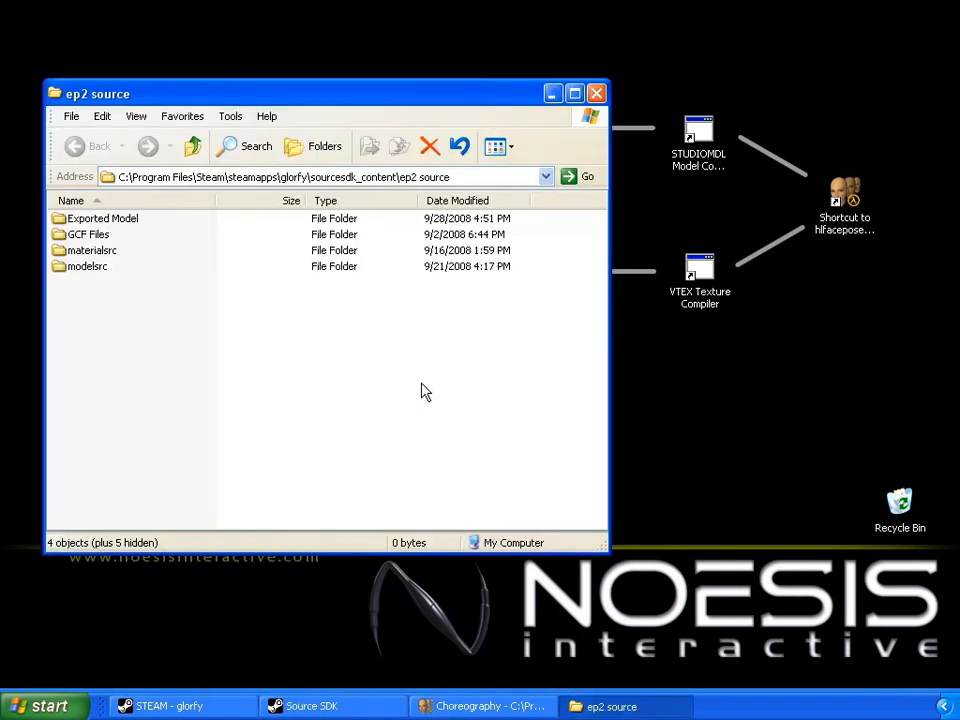
{"action": "double_click", "coordinate": [124, 217]}
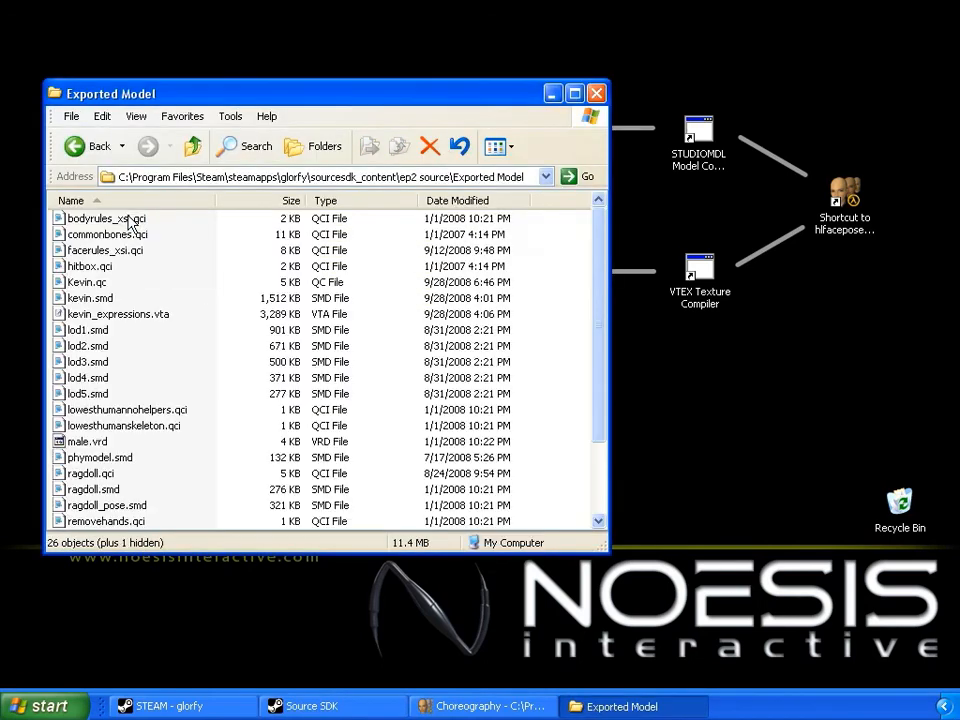
{"action": "double_click", "coordinate": [88, 284]}
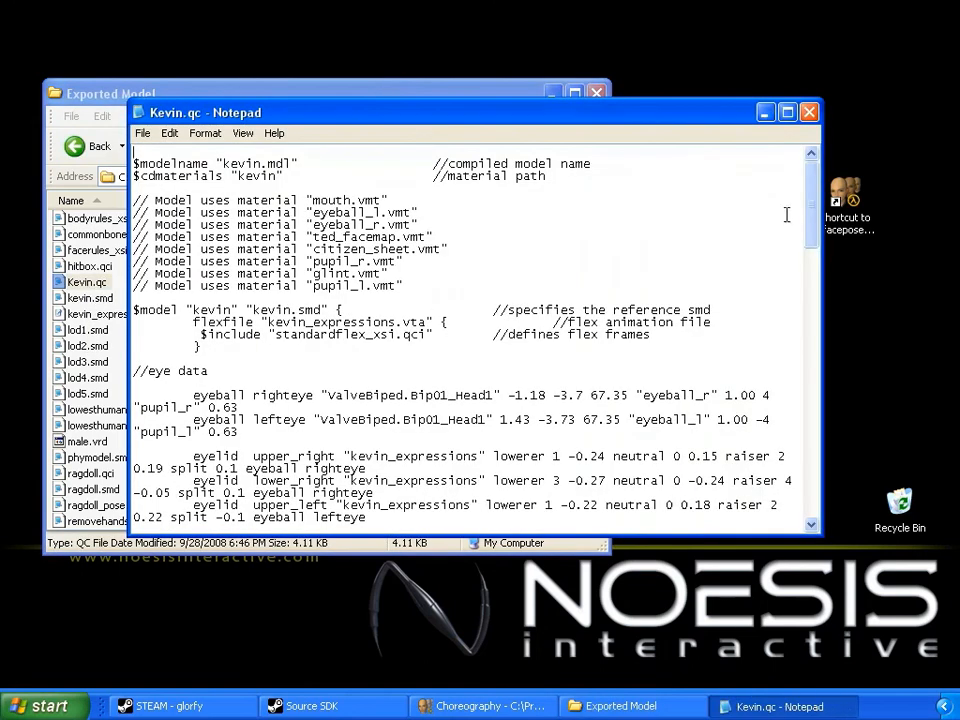
{"action": "left_click_drag", "start_coordinate": [815, 188], "coordinate": [815, 236]}
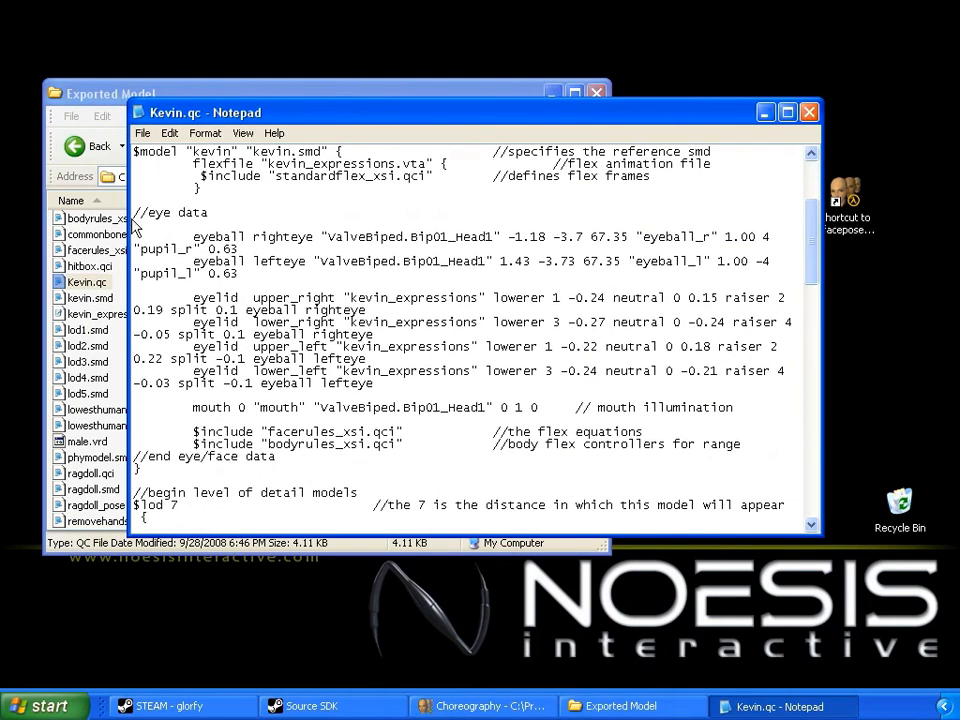
{"action": "left_click_drag", "start_coordinate": [134, 213], "coordinate": [211, 213]}
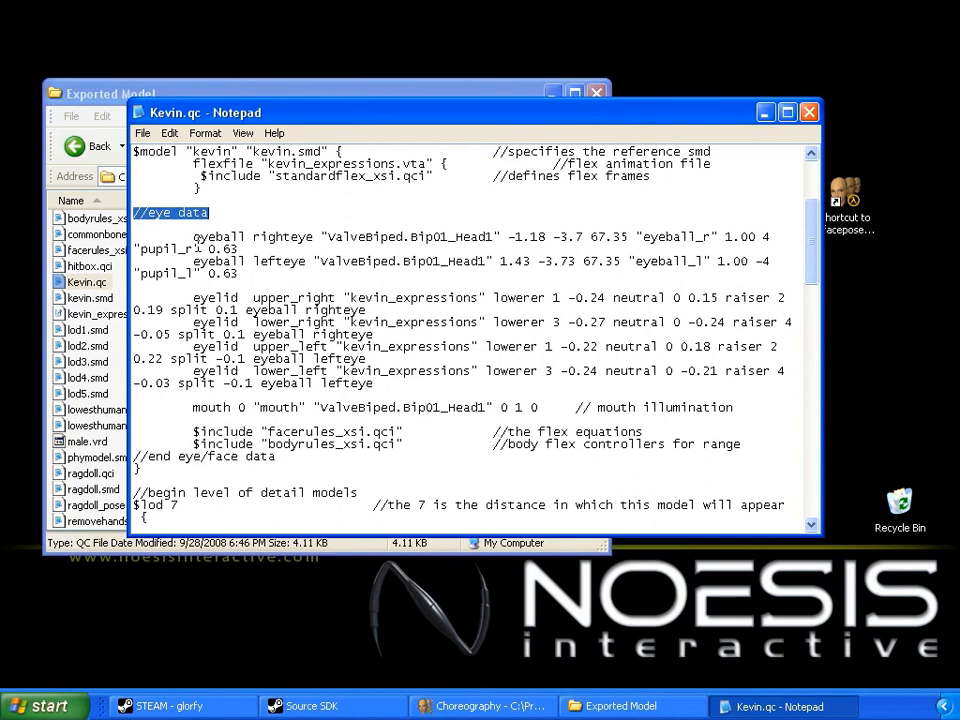
Set the value after pupil_r on the righteye line and after pupil_l on the lefteye line to 1.34.
{"action": "left_click_drag", "start_coordinate": [195, 238], "coordinate": [315, 235]}
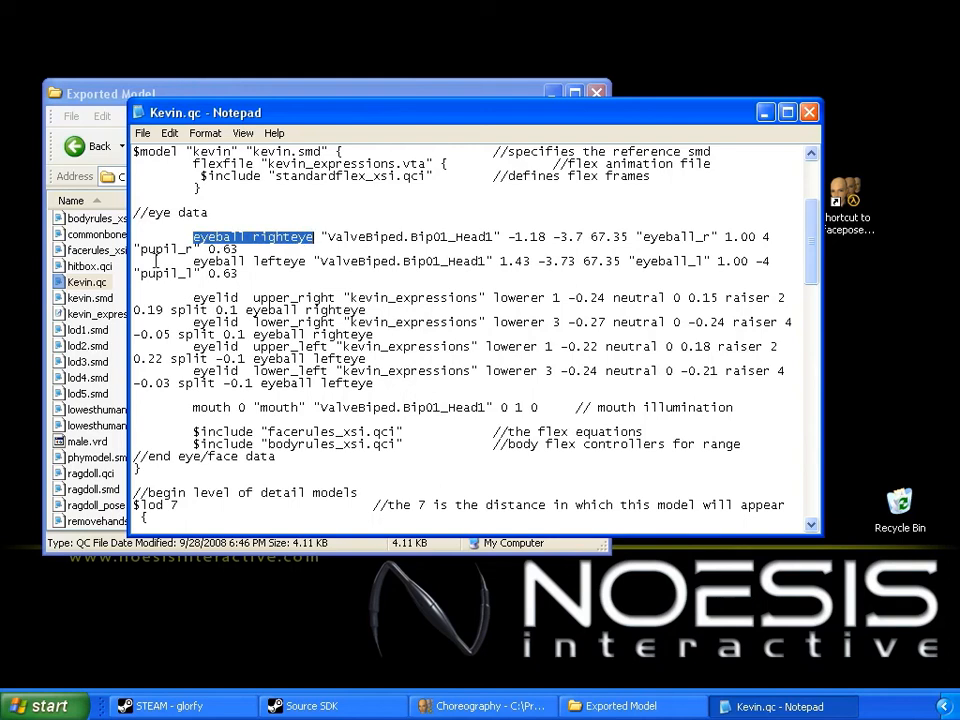
{"action": "left_click_drag", "start_coordinate": [141, 250], "coordinate": [238, 249]}
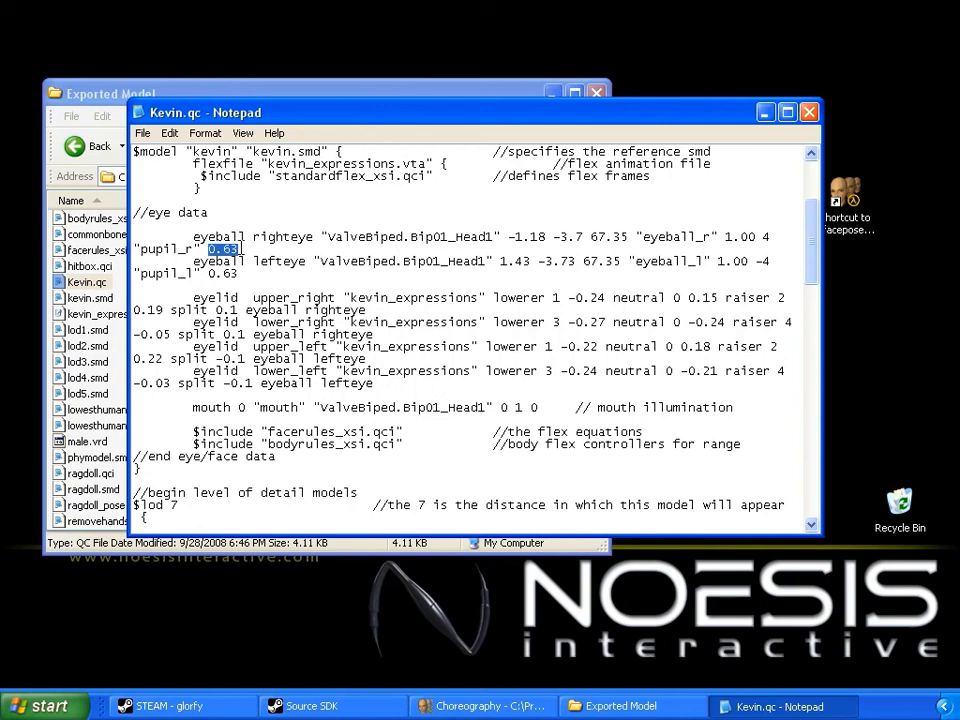
{"action": "left_click_drag", "start_coordinate": [239, 249], "coordinate": [207, 249]}
{"action": "type", "text": "1.34"}
{"action": "left_click_drag", "start_coordinate": [140, 274], "coordinate": [194, 274]}
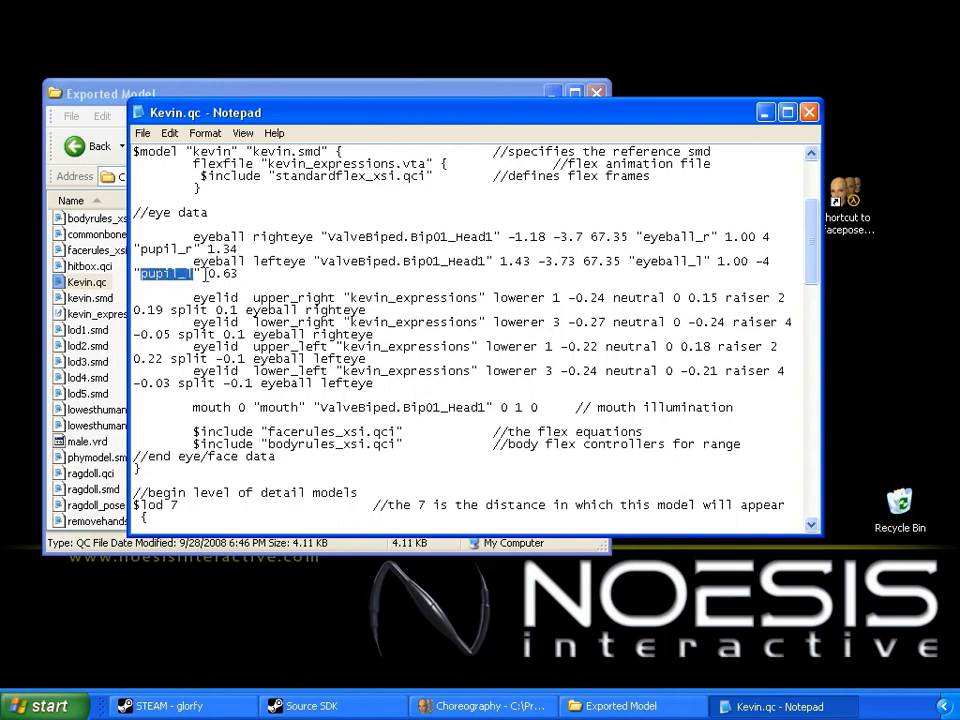
{"action": "double_click", "coordinate": [227, 273]}
{"action": "left_click", "coordinate": [208, 273], "text": "shift"}
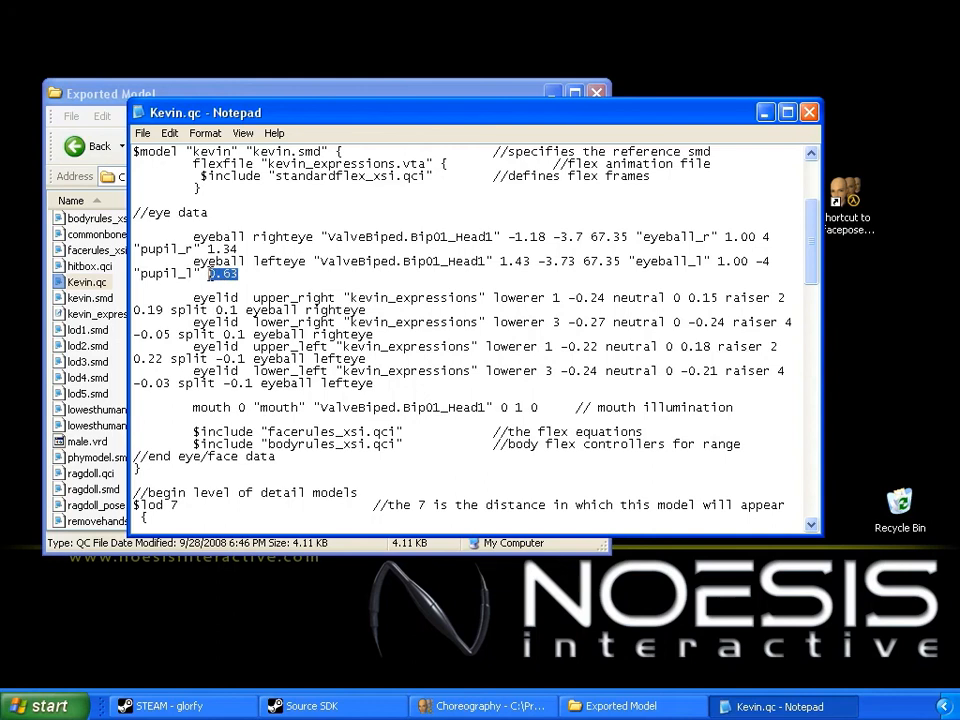
{"action": "type", "text": "1.34"}
Save and close Kevin.qc, and feed it to the STUDIOMDL model compiler.
{"action": "left_click", "coordinate": [142, 133]}
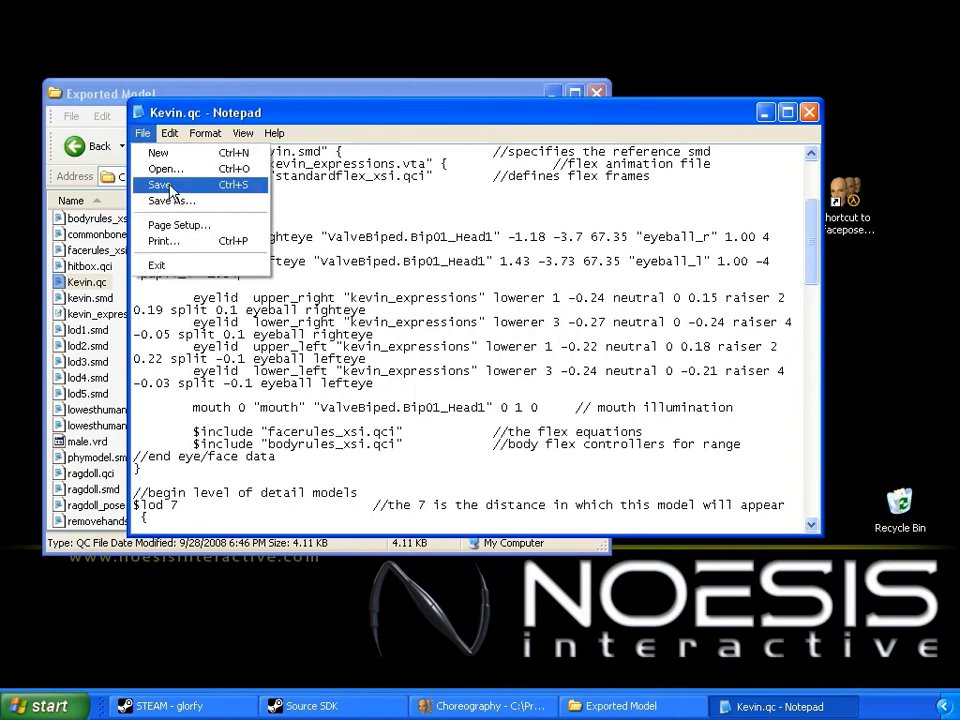
{"action": "left_click", "coordinate": [160, 185]}
{"action": "left_click", "coordinate": [809, 112]}
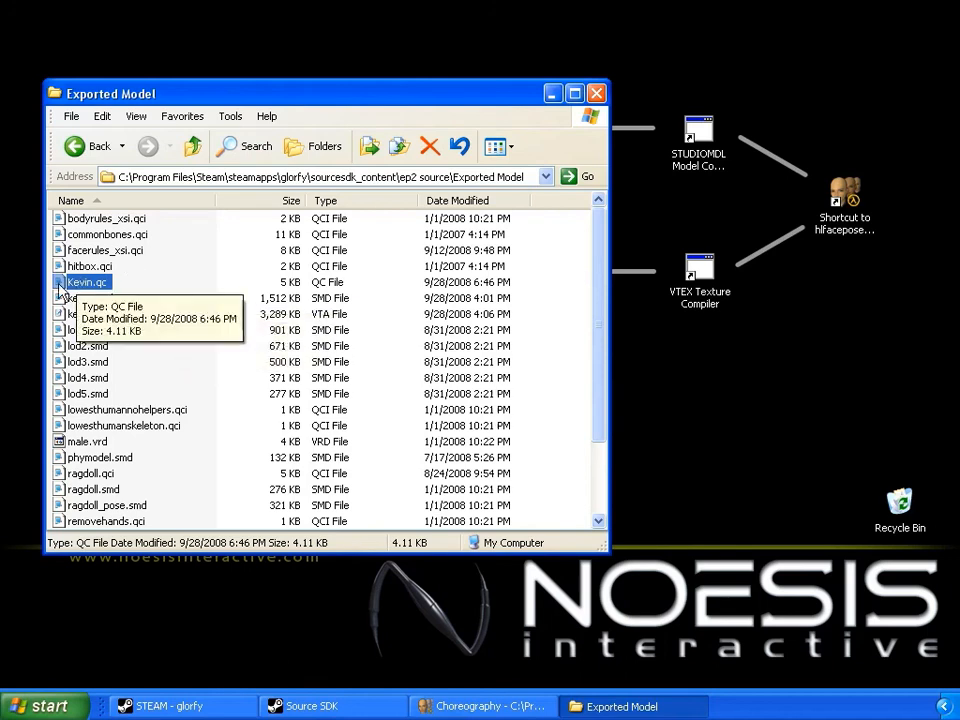
{"action": "left_click_drag", "start_coordinate": [62, 288], "coordinate": [698, 143]}
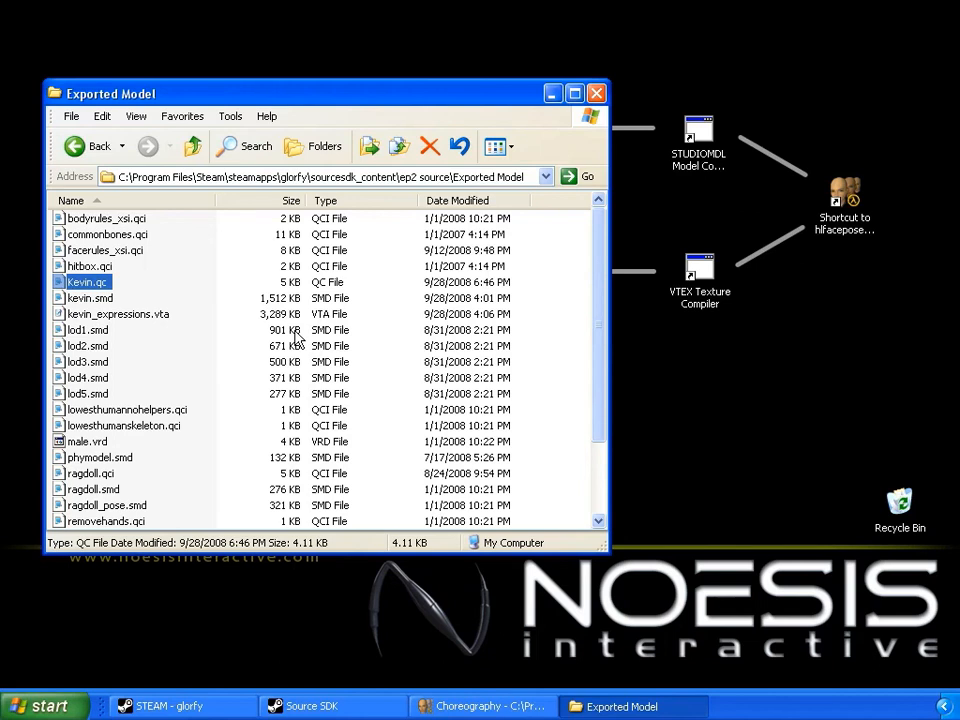
Open pupil_l.tga from the kevin folder inside materialsrc of ep2 source in Paint Shop Pro 7.
{"action": "left_click", "coordinate": [192, 146]}
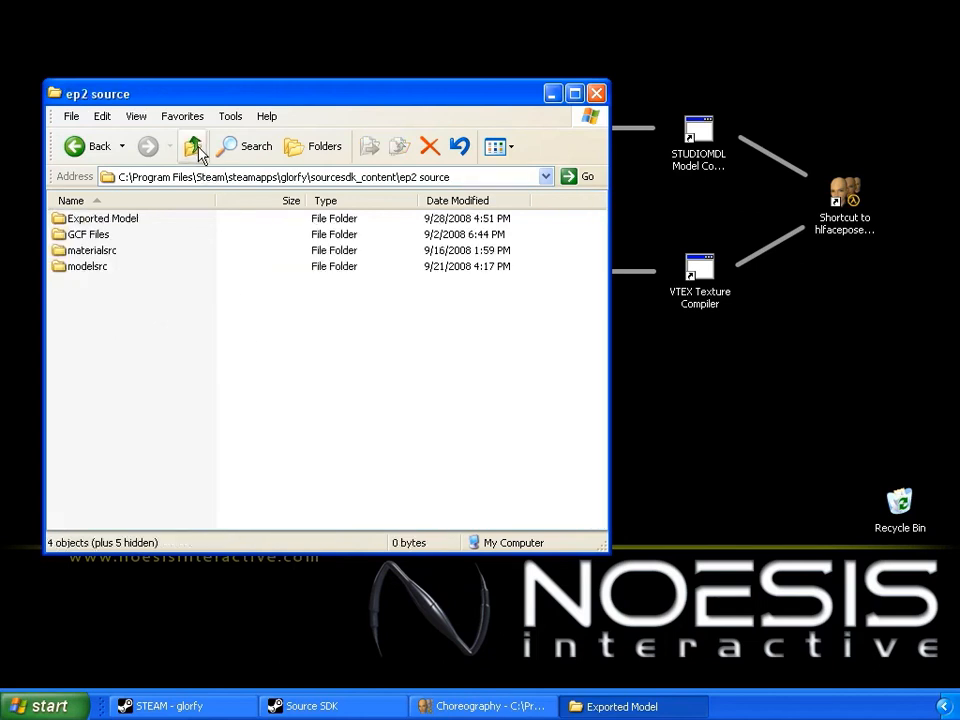
{"action": "double_click", "coordinate": [110, 254]}
{"action": "double_click", "coordinate": [82, 221]}
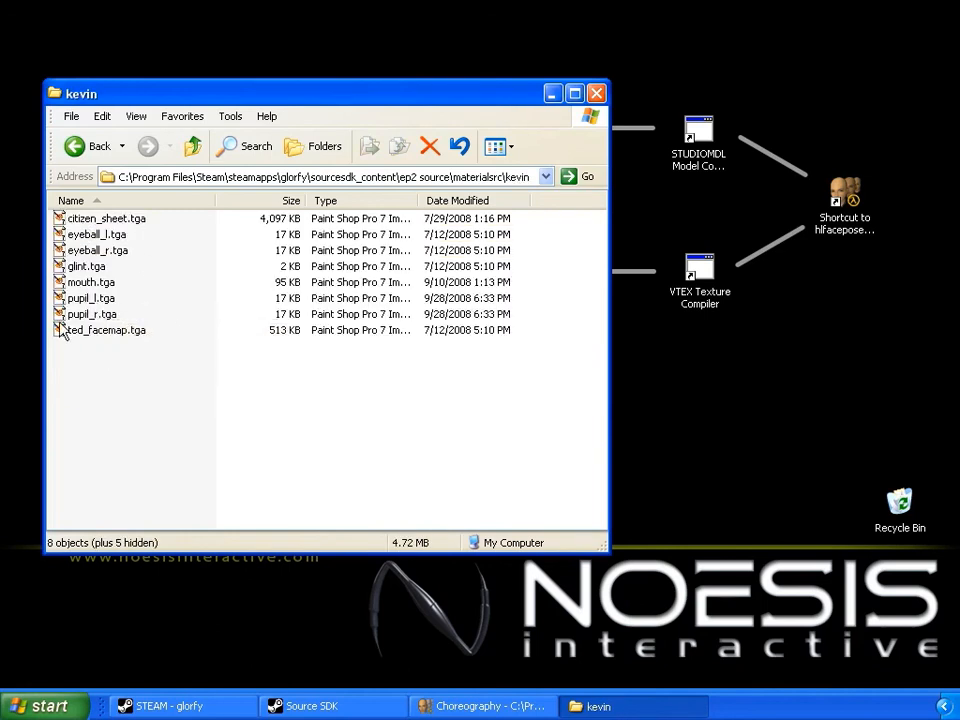
{"action": "left_click", "coordinate": [112, 302]}
{"action": "right_click", "coordinate": [113, 304]}
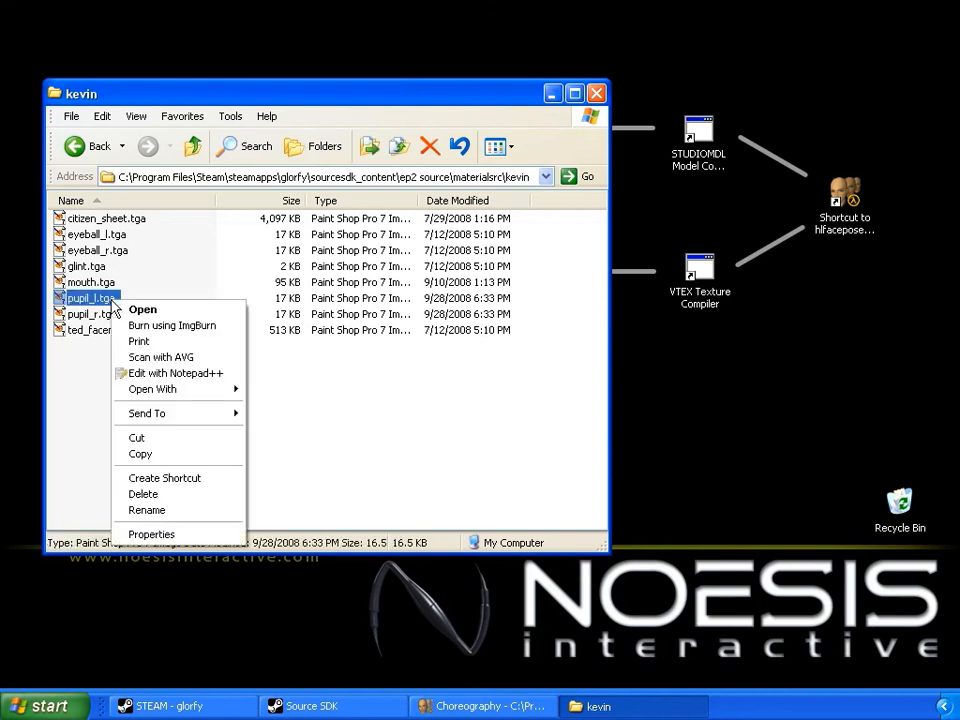
{"action": "mouse_move", "coordinate": [189, 392]}
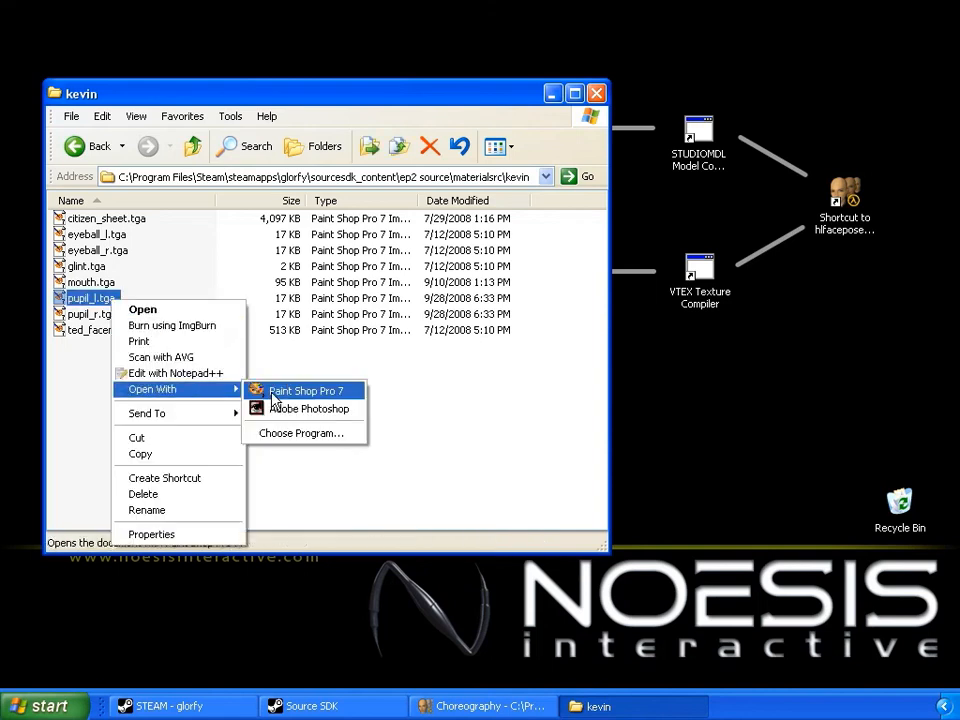
{"action": "left_click", "coordinate": [272, 399]}
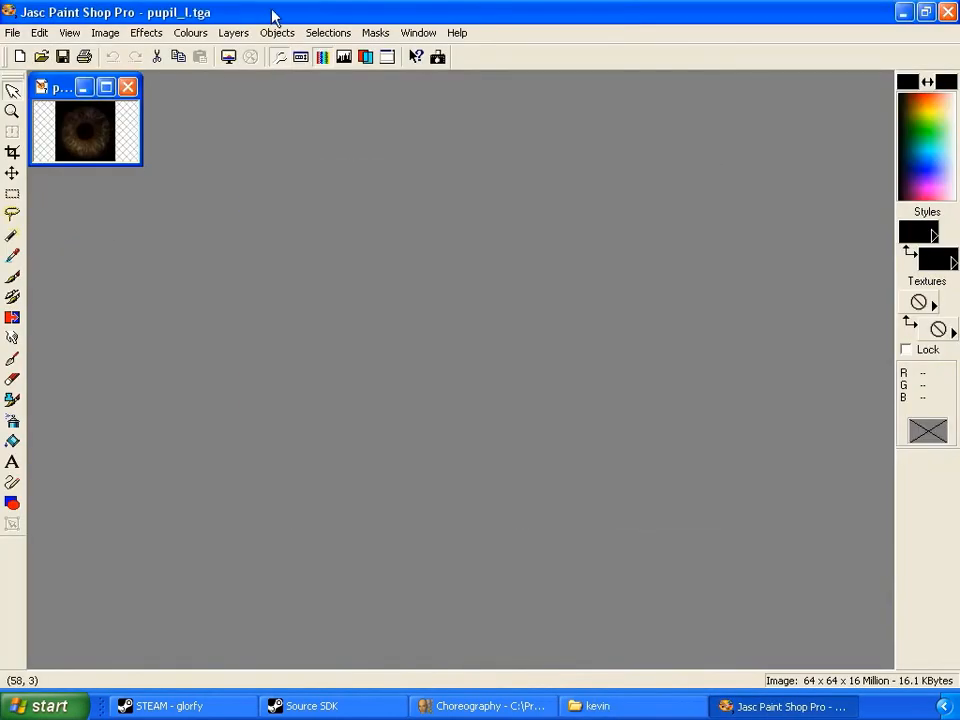
Open pupil_r.tga from the kevin folder in Paint Shop Pro as well, and arrange both pupil images side by side.
{"action": "left_click", "coordinate": [925, 12]}
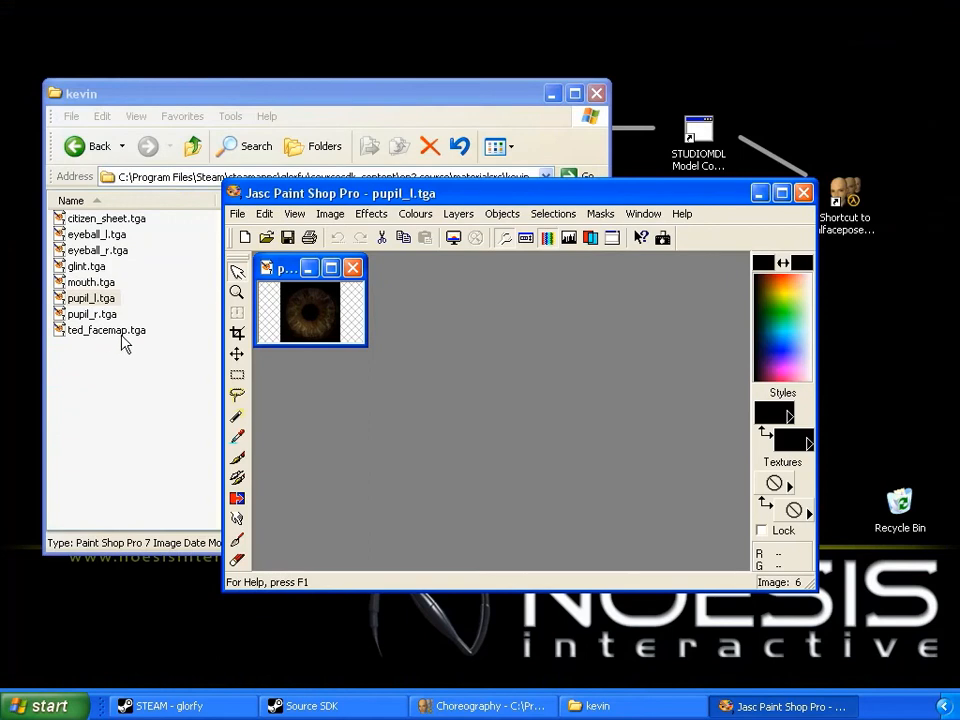
{"action": "left_click_drag", "start_coordinate": [91, 314], "coordinate": [500, 360]}
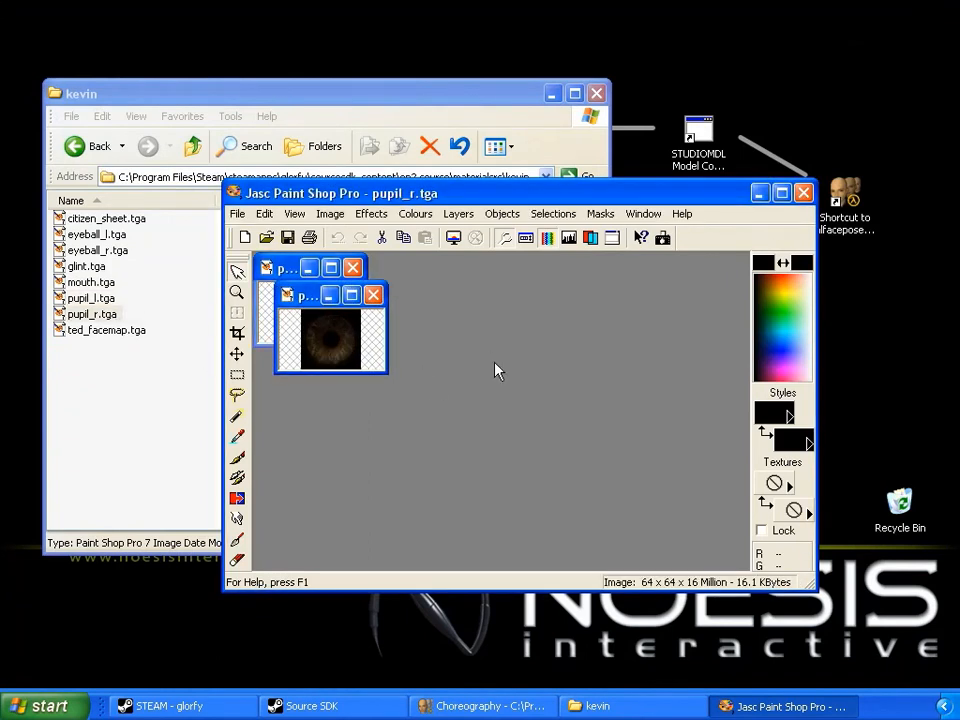
{"action": "left_click", "coordinate": [782, 193]}
{"action": "left_click_drag", "start_coordinate": [62, 116], "coordinate": [300, 136]}
{"action": "left_click_drag", "start_coordinate": [60, 88], "coordinate": [124, 146]}
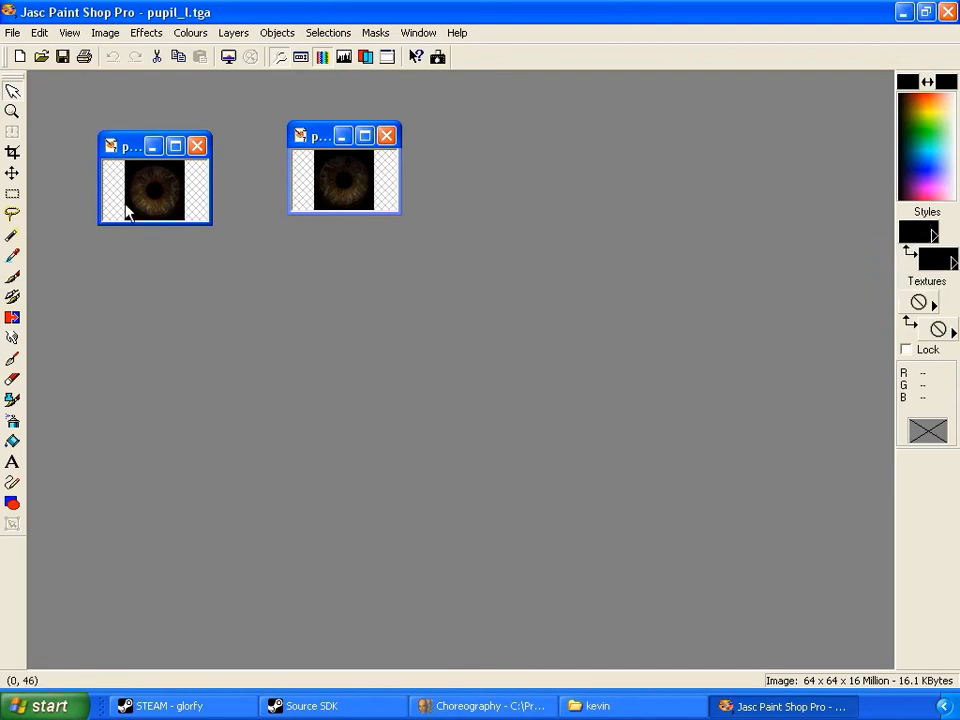
Enlarge the canvas of pupil_l.tga and pupil_r.tga to 128 x 128, with each image centred horizontally and vertically.
{"action": "left_click", "coordinate": [105, 34]}
{"action": "left_click", "coordinate": [146, 131]}
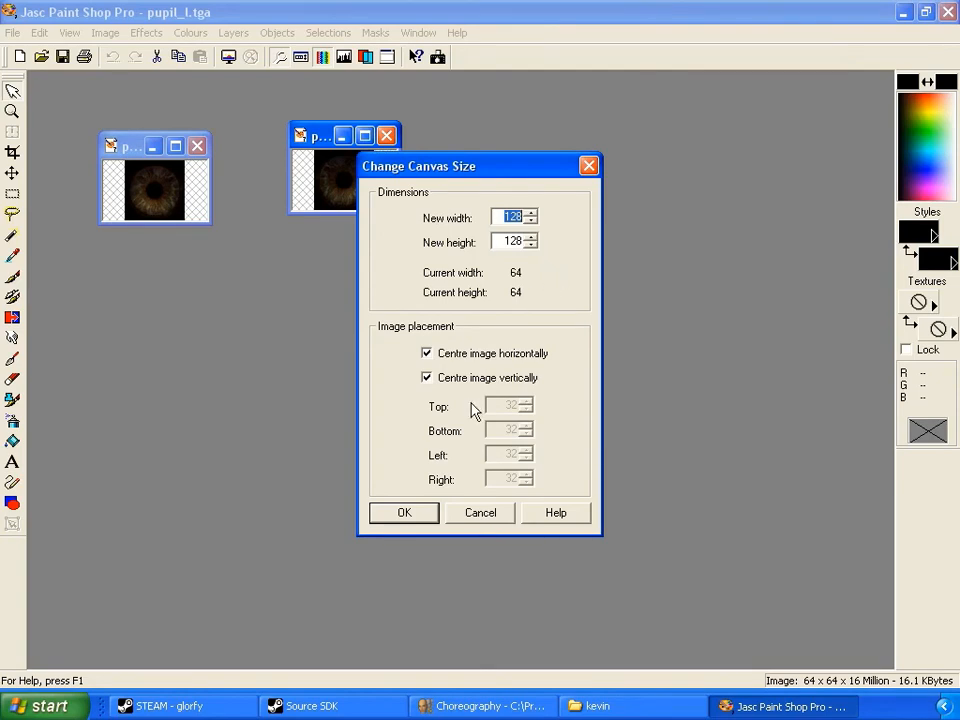
{"action": "left_click", "coordinate": [404, 513]}
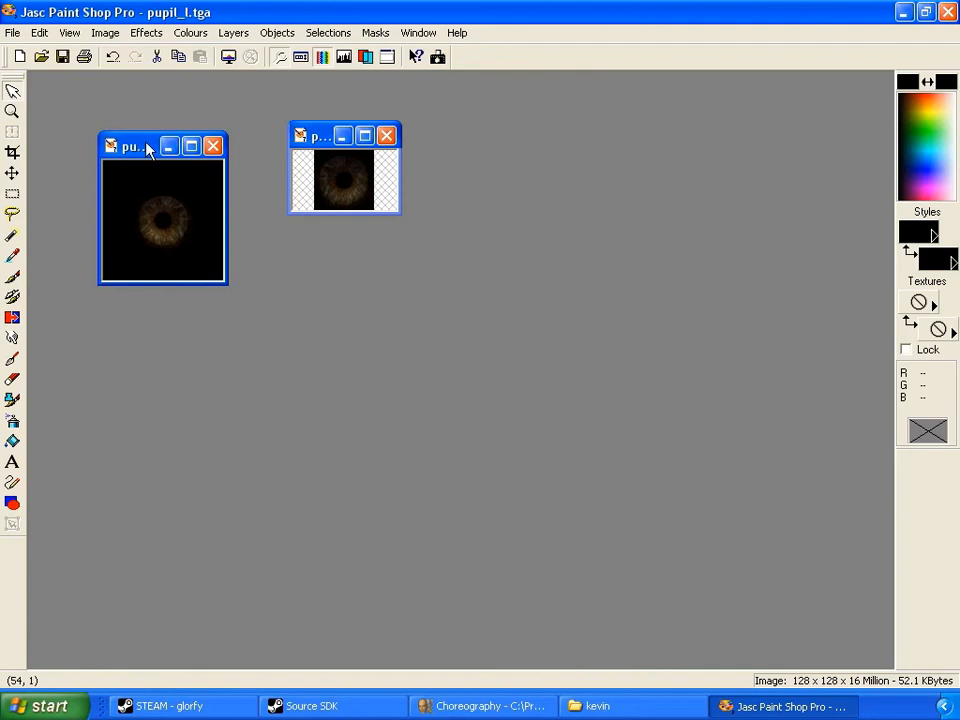
{"action": "left_click", "coordinate": [311, 137]}
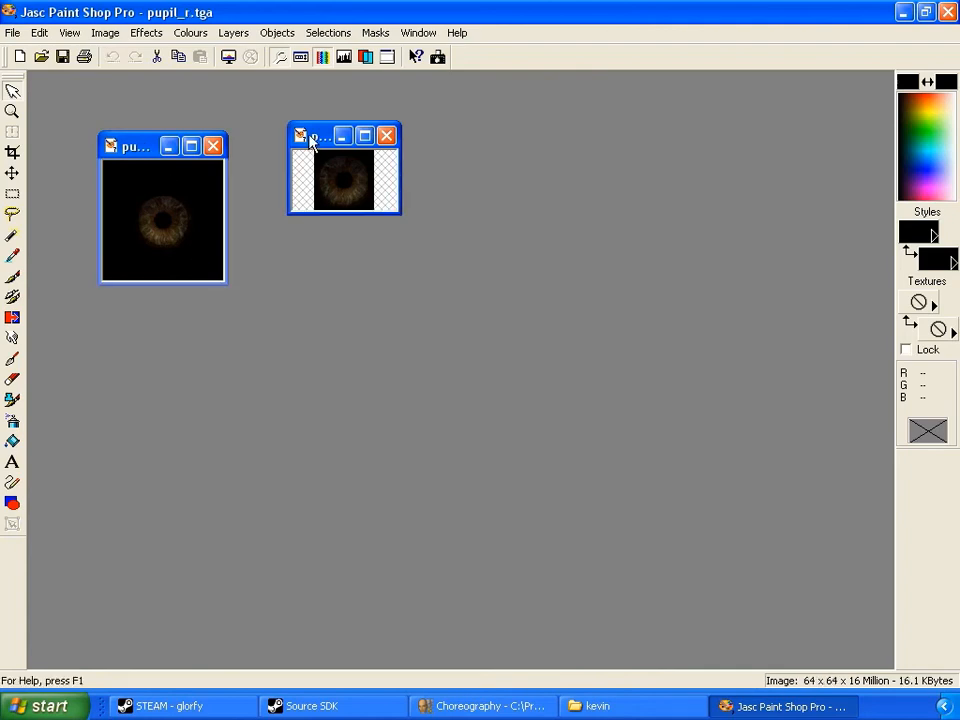
{"action": "left_click", "coordinate": [105, 32]}
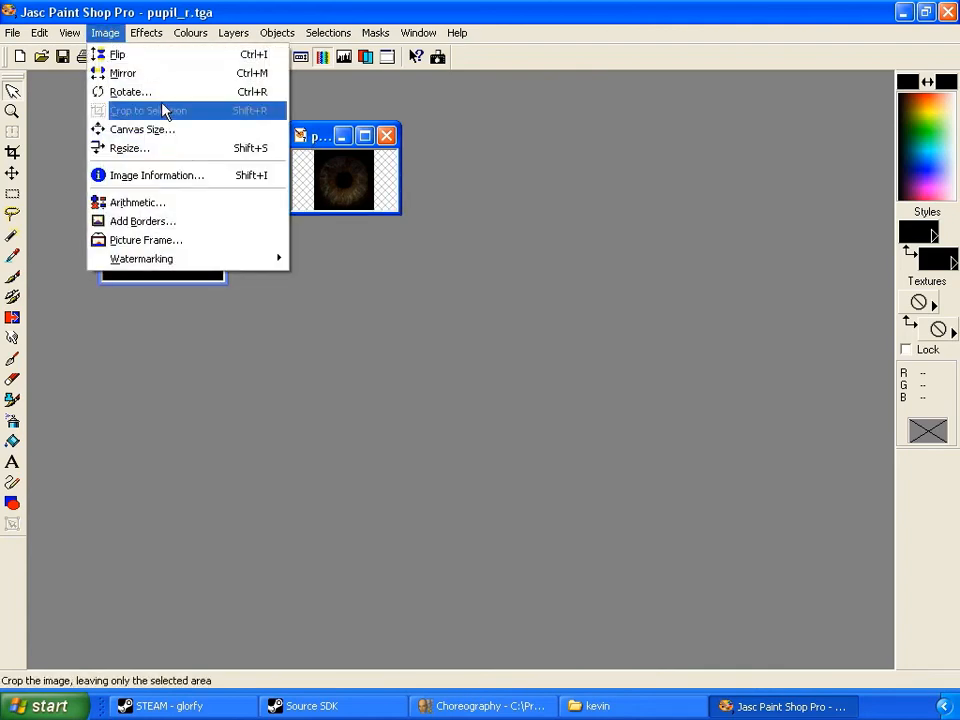
{"action": "left_click", "coordinate": [160, 129]}
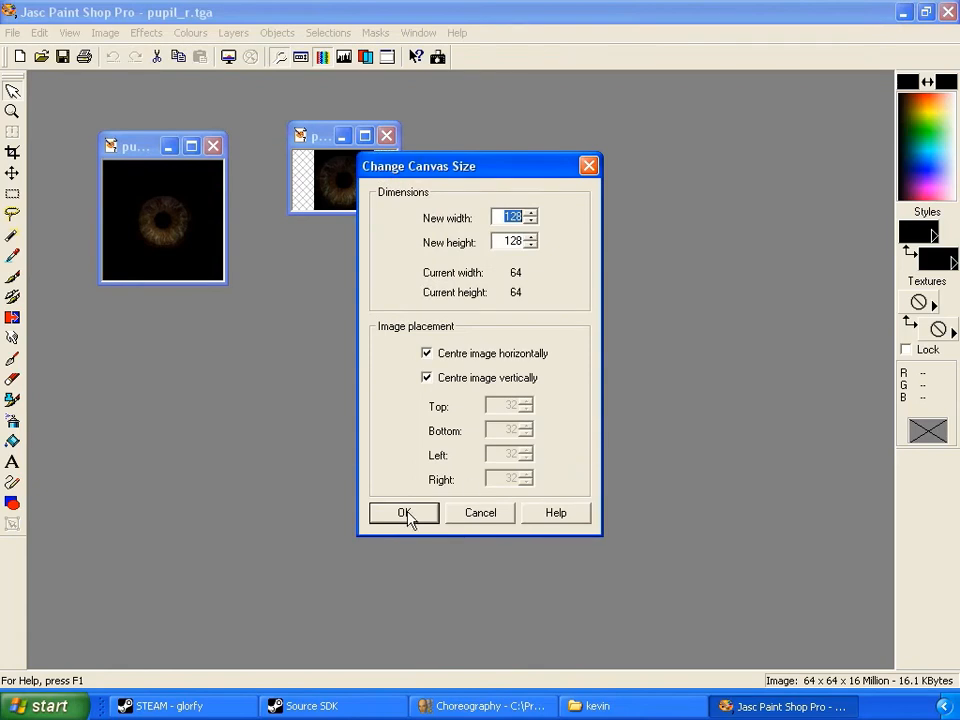
{"action": "left_click", "coordinate": [404, 513]}
Save pupil_l.tga and pupil_r.tga over their existing Targa files in the kevin folder, and close Paint Shop Pro.
{"action": "left_click", "coordinate": [131, 152]}
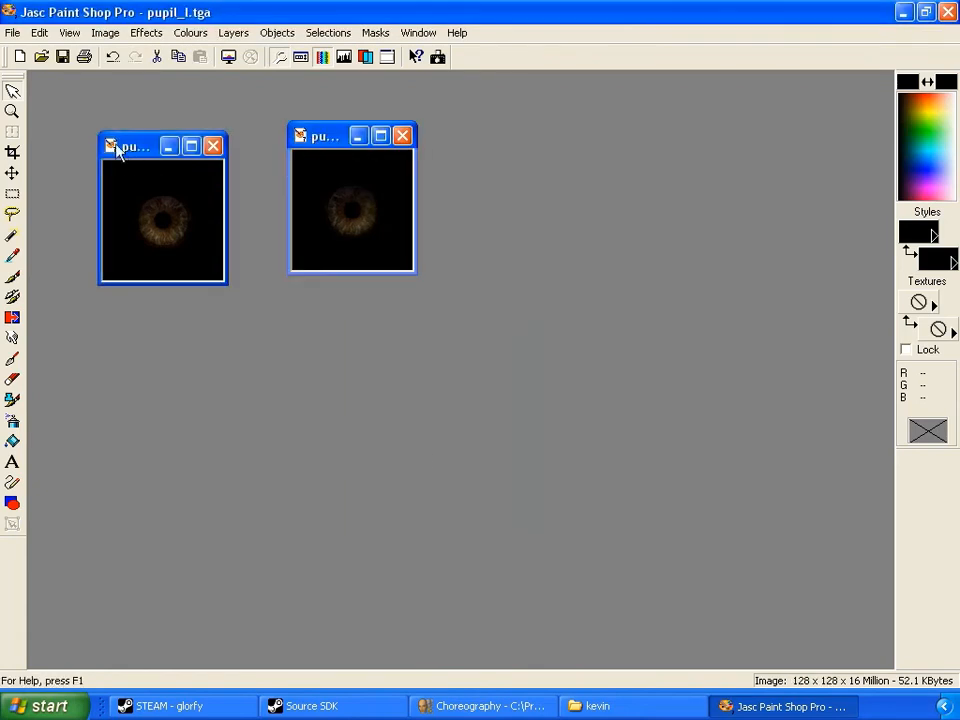
{"action": "left_click", "coordinate": [12, 32]}
{"action": "left_click", "coordinate": [55, 175]}
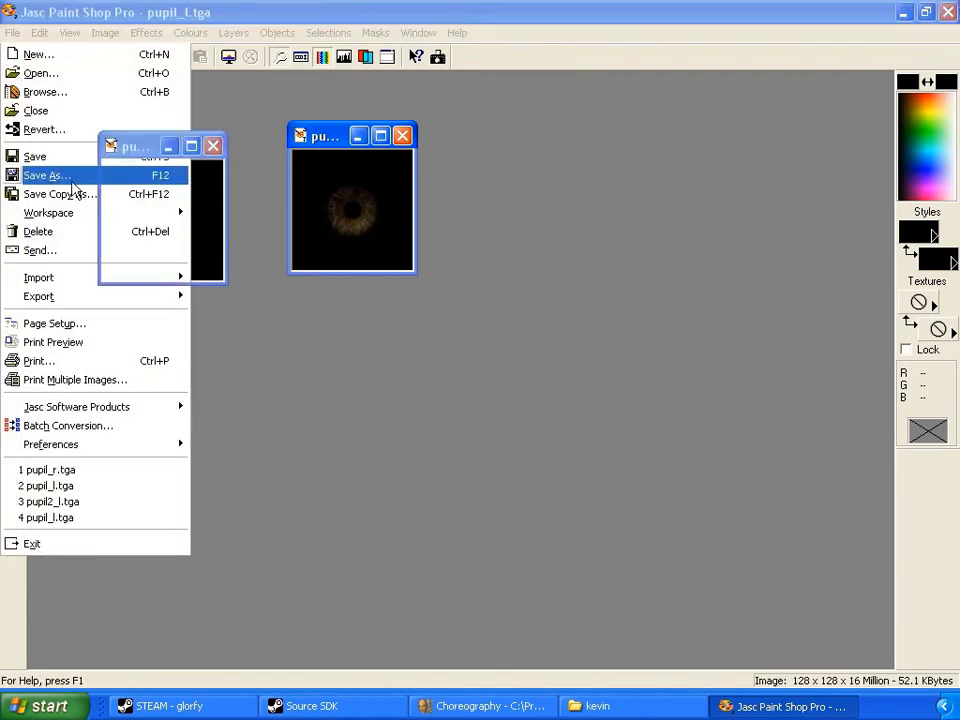
{"action": "left_click", "coordinate": [618, 392]}
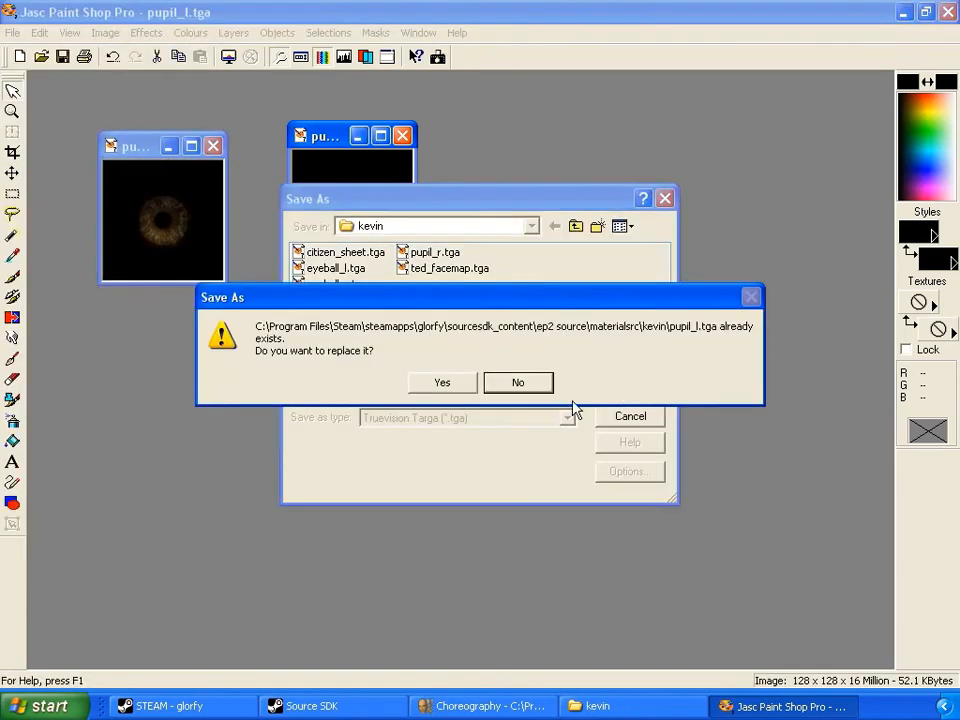
{"action": "left_click", "coordinate": [455, 390]}
{"action": "left_click", "coordinate": [349, 186]}
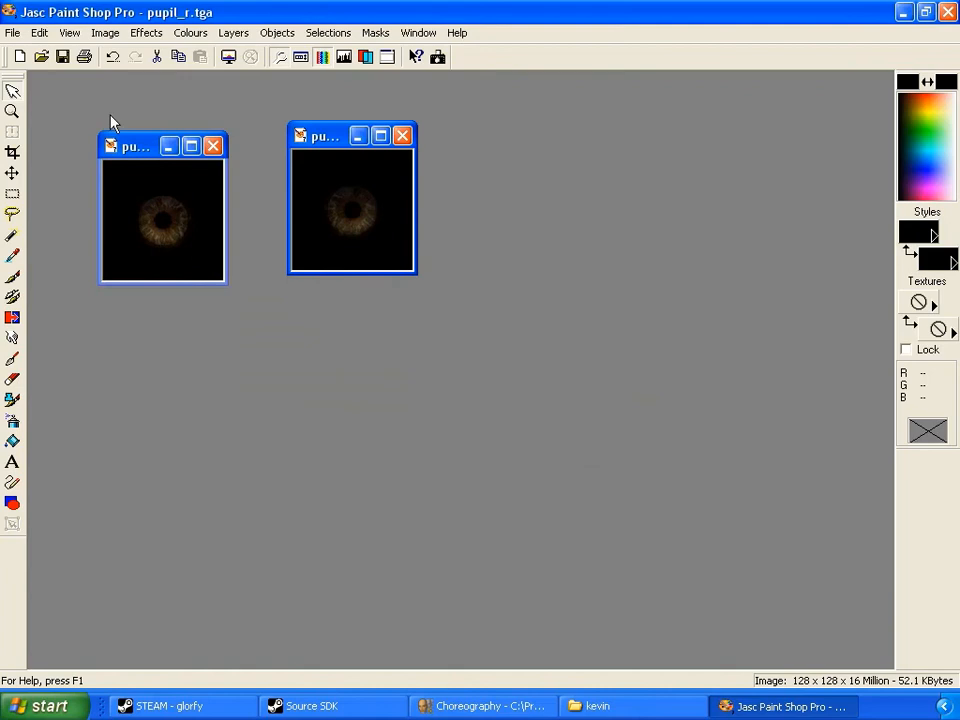
{"action": "left_click", "coordinate": [12, 32]}
{"action": "left_click", "coordinate": [55, 176]}
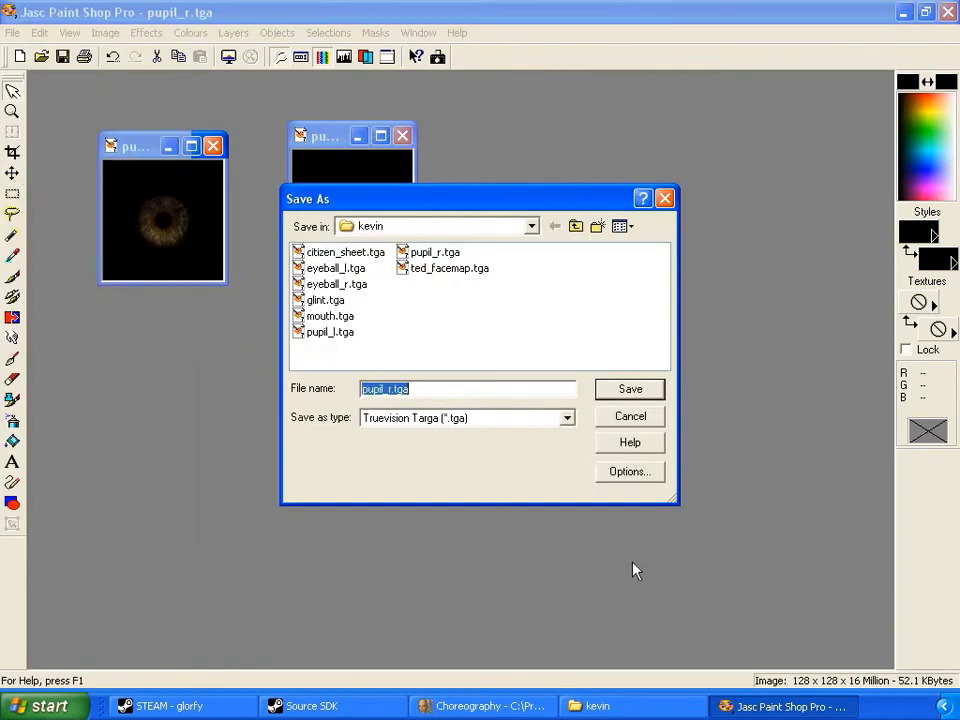
{"action": "left_click", "coordinate": [623, 392]}
{"action": "left_click", "coordinate": [441, 384]}
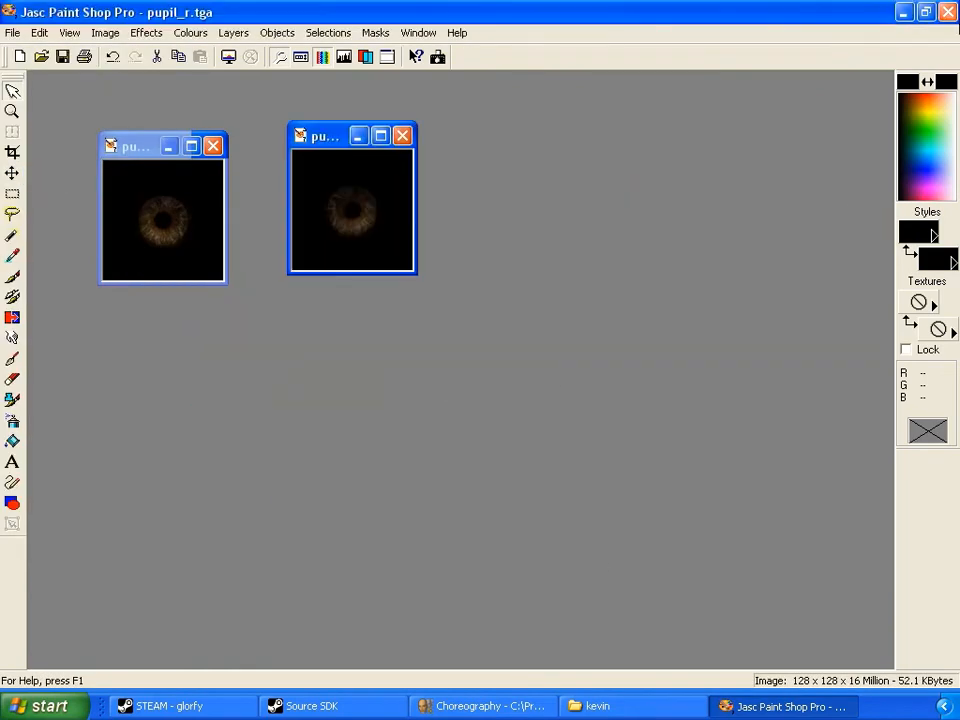
{"action": "left_click", "coordinate": [947, 12]}
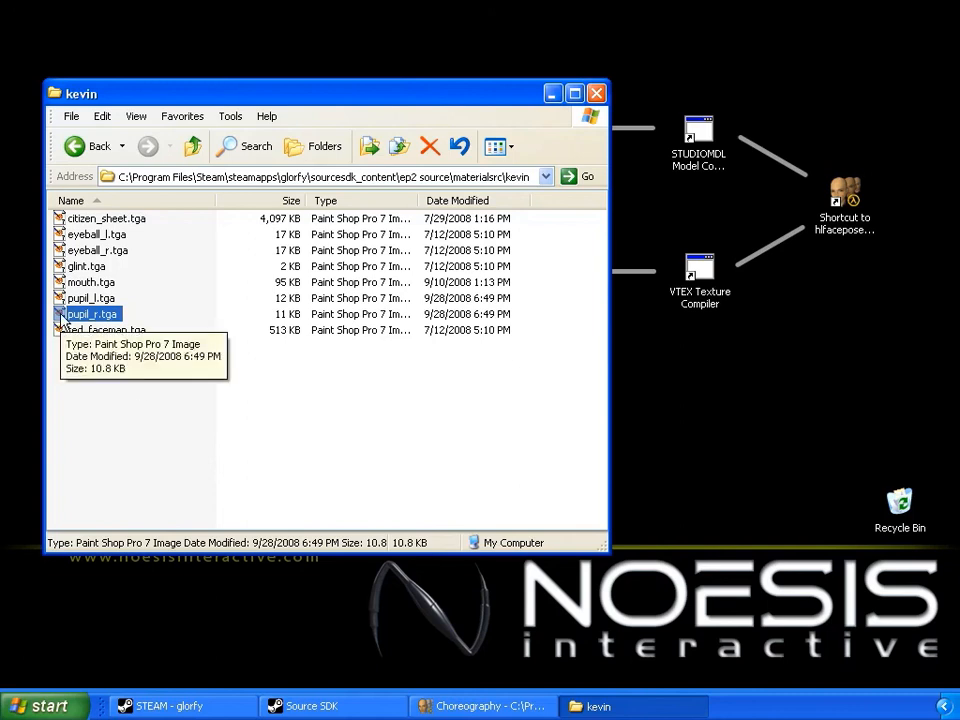
Compile pupil_r.tga and pupil_l.tga with the VTEX texture compiler, and close the kevin folder.
{"action": "left_click_drag", "start_coordinate": [60, 318], "coordinate": [700, 268]}
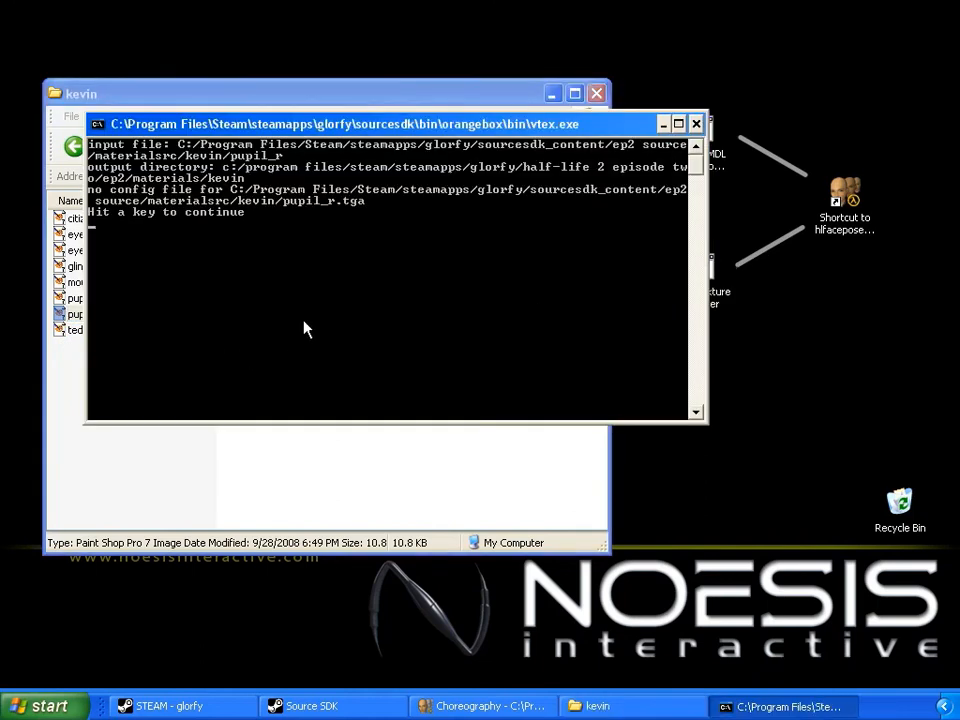
{"action": "key", "text": "Return"}
{"action": "left_click_drag", "start_coordinate": [72, 298], "coordinate": [697, 278]}
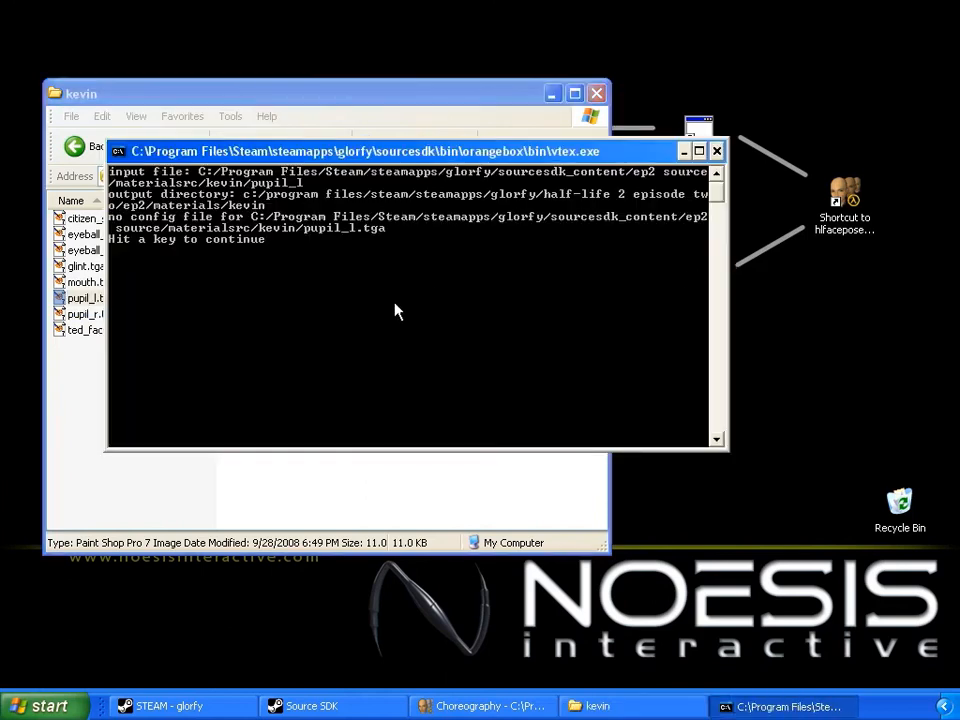
{"action": "key", "text": "Return"}
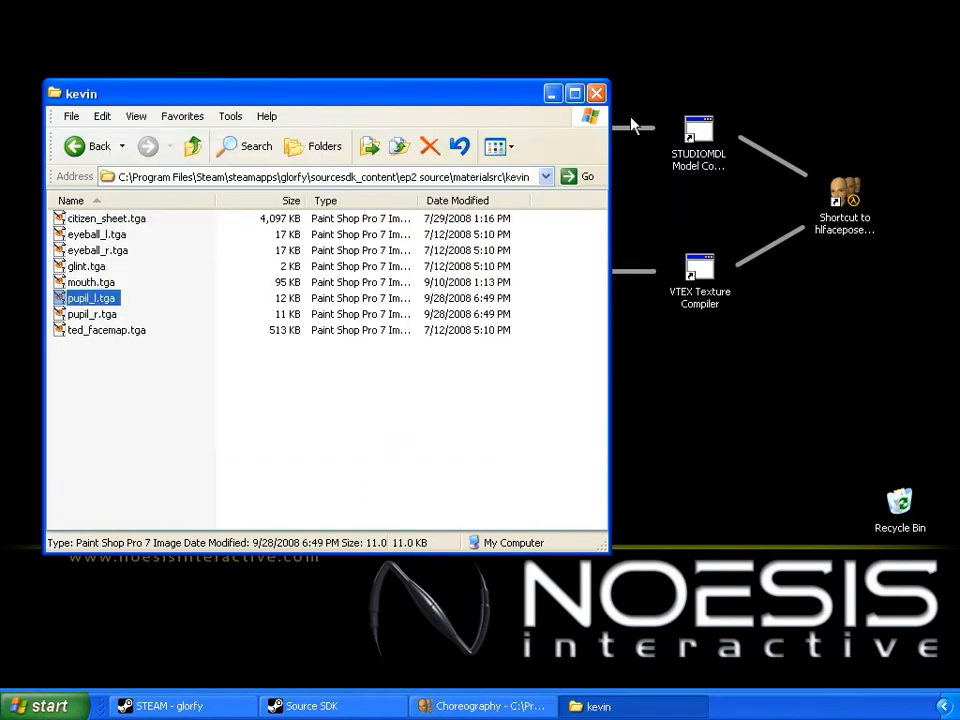
{"action": "left_click", "coordinate": [597, 94]}
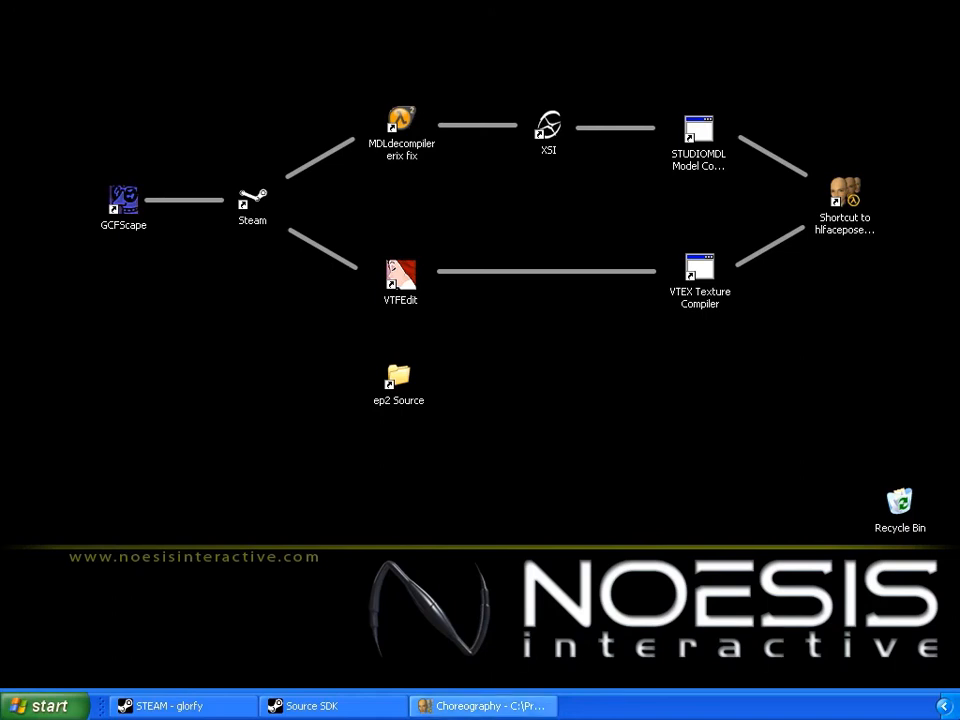
Switch to Face Poser and refresh the loaded kevin model.
{"action": "left_click", "coordinate": [480, 706]}
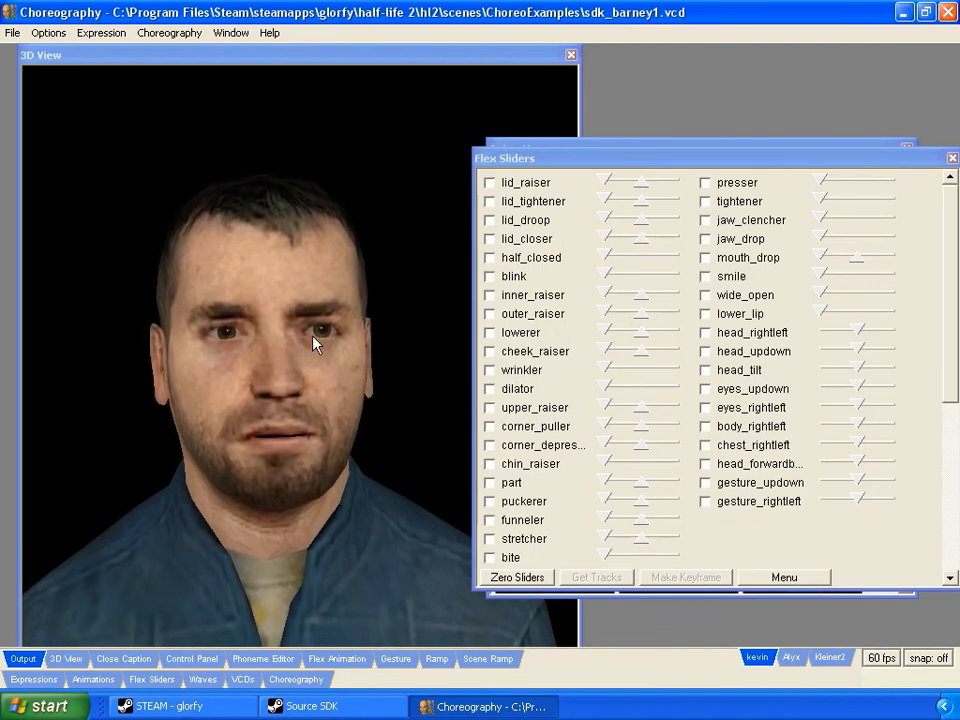
{"action": "left_click", "coordinate": [12, 32]}
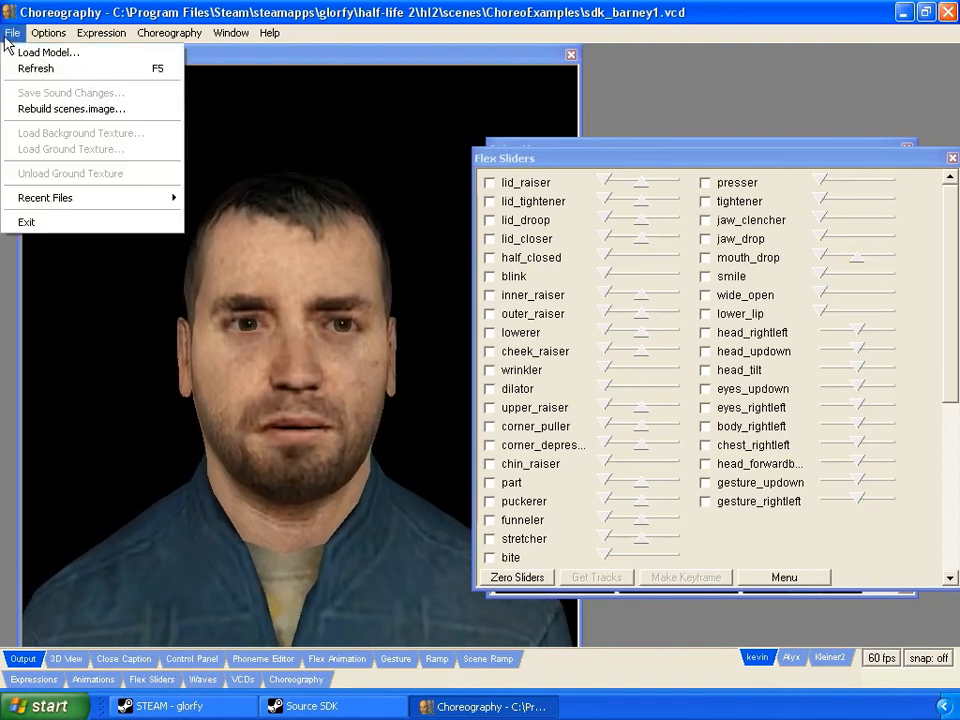
{"action": "left_click", "coordinate": [9, 67]}
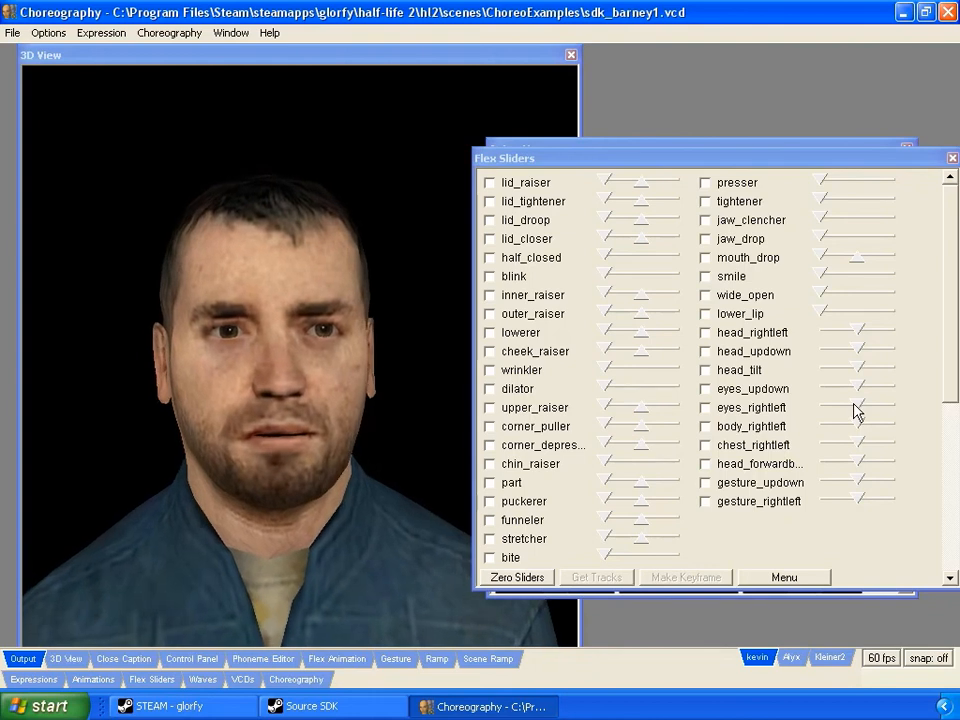
Test the eyes_rightleft and eyes_updown flex sliders, zero all sliders, and test lid_raiser, blink and outer_raiser.
{"action": "mouse_move", "coordinate": [855, 411]}
{"action": "left_mouse_down"}
{"action": "mouse_move", "coordinate": [887, 409]}
{"action": "mouse_move", "coordinate": [810, 410]}
{"action": "mouse_move", "coordinate": [881, 404]}
{"action": "mouse_move", "coordinate": [823, 402]}
{"action": "mouse_move", "coordinate": [922, 408]}
{"action": "mouse_move", "coordinate": [823, 399]}
{"action": "mouse_move", "coordinate": [891, 392]}
{"action": "mouse_move", "coordinate": [816, 386]}
{"action": "mouse_move", "coordinate": [876, 388]}
{"action": "mouse_move", "coordinate": [856, 390]}
{"action": "left_mouse_up"}
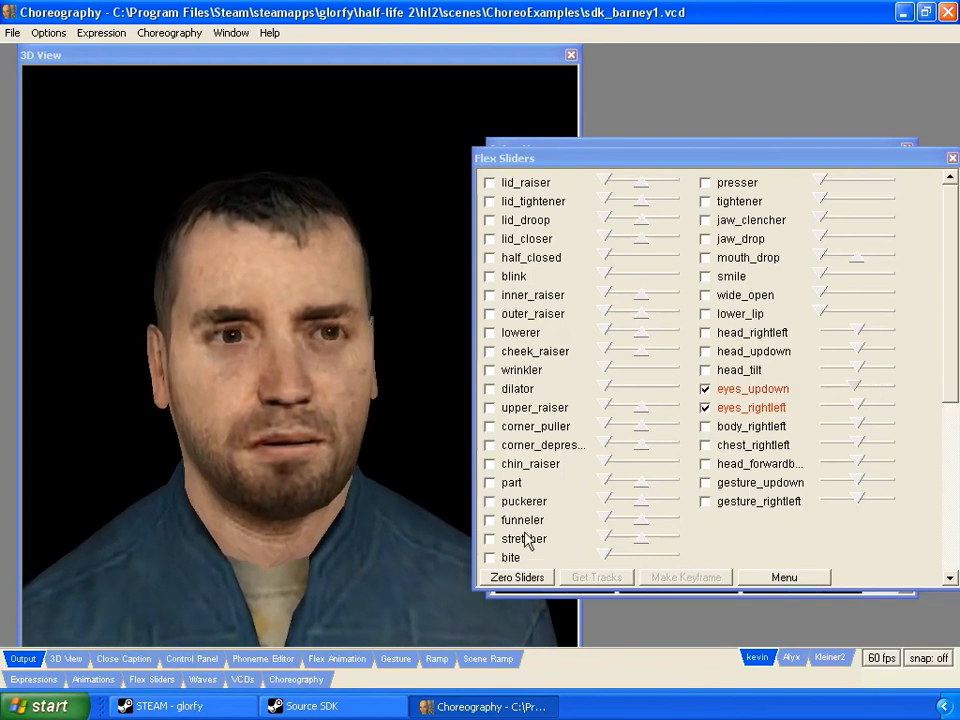
{"action": "left_click", "coordinate": [517, 577]}
{"action": "left_click", "coordinate": [612, 184]}
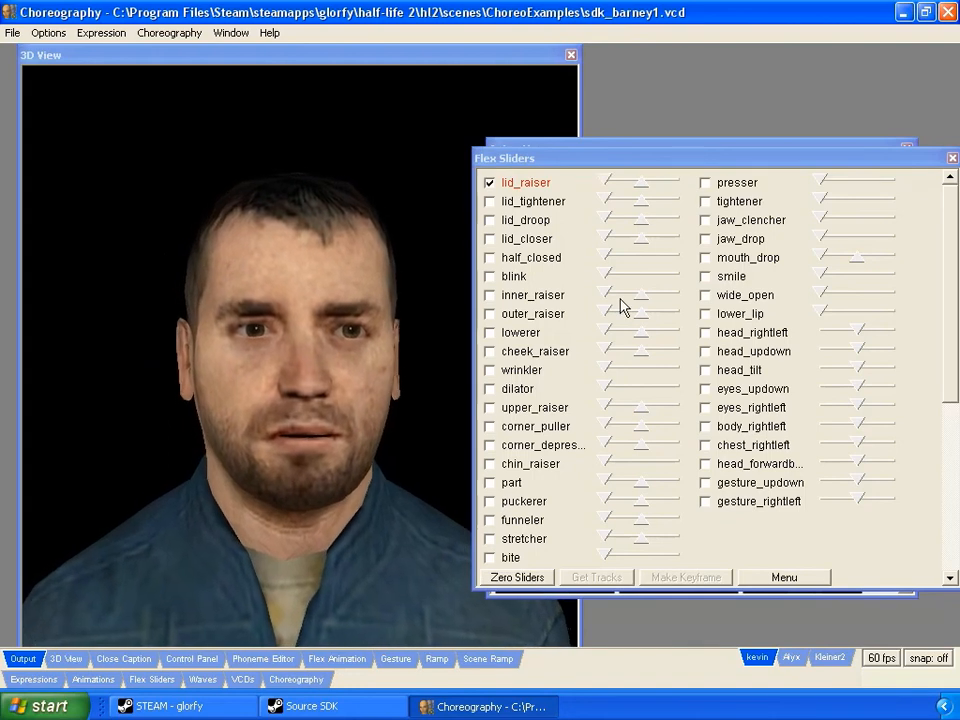
{"action": "left_click_drag", "start_coordinate": [606, 274], "coordinate": [697, 279]}
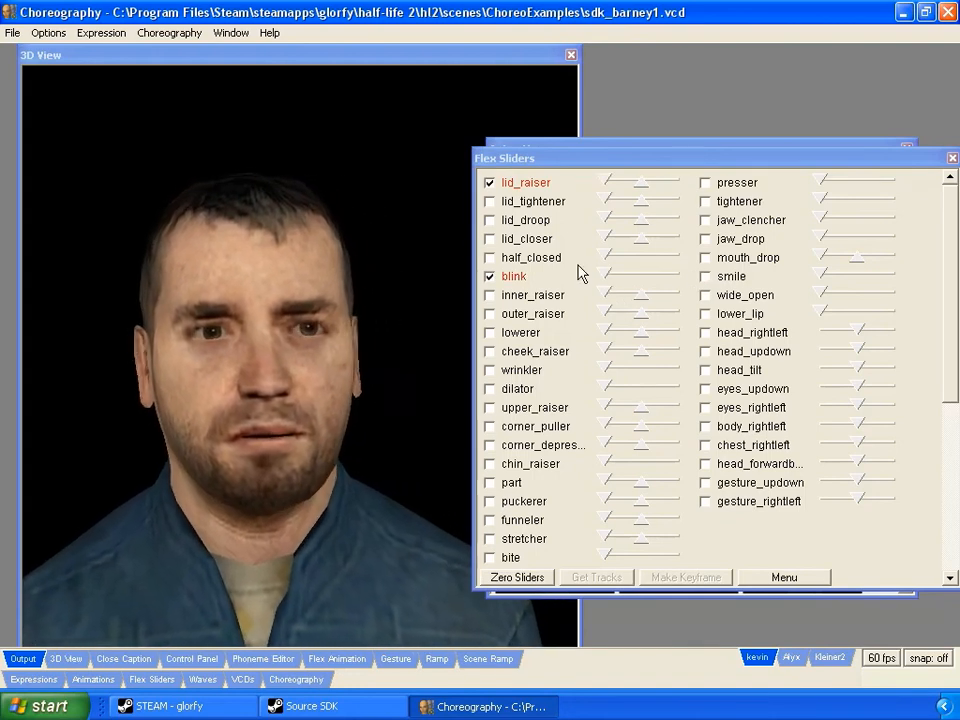
{"action": "left_click_drag", "start_coordinate": [607, 322], "coordinate": [692, 321]}
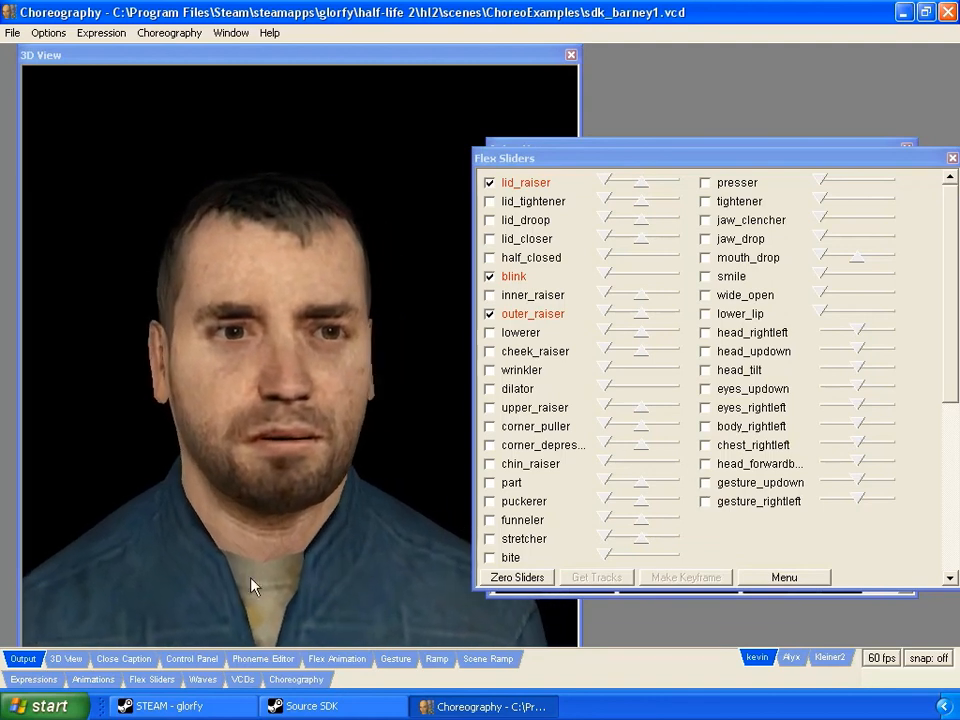
Search the kevin model's animations for "salute".
{"action": "left_click", "coordinate": [100, 680]}
{"action": "left_click", "coordinate": [100, 680]}
{"action": "left_click", "coordinate": [100, 680]}
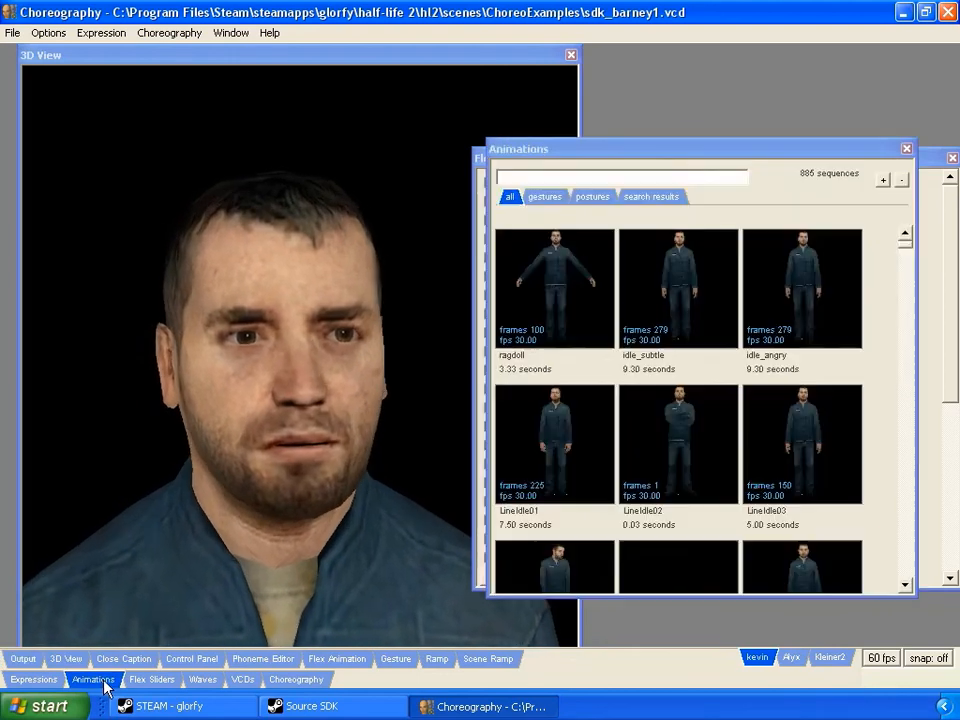
{"action": "left_click", "coordinate": [527, 176]}
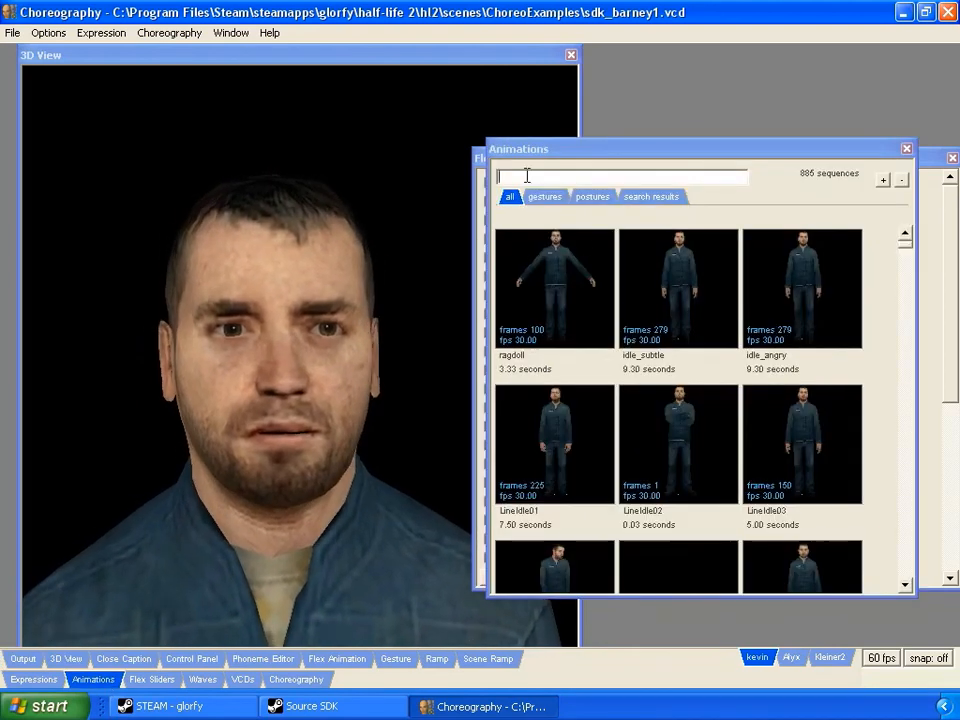
{"action": "type", "text": "sa"}
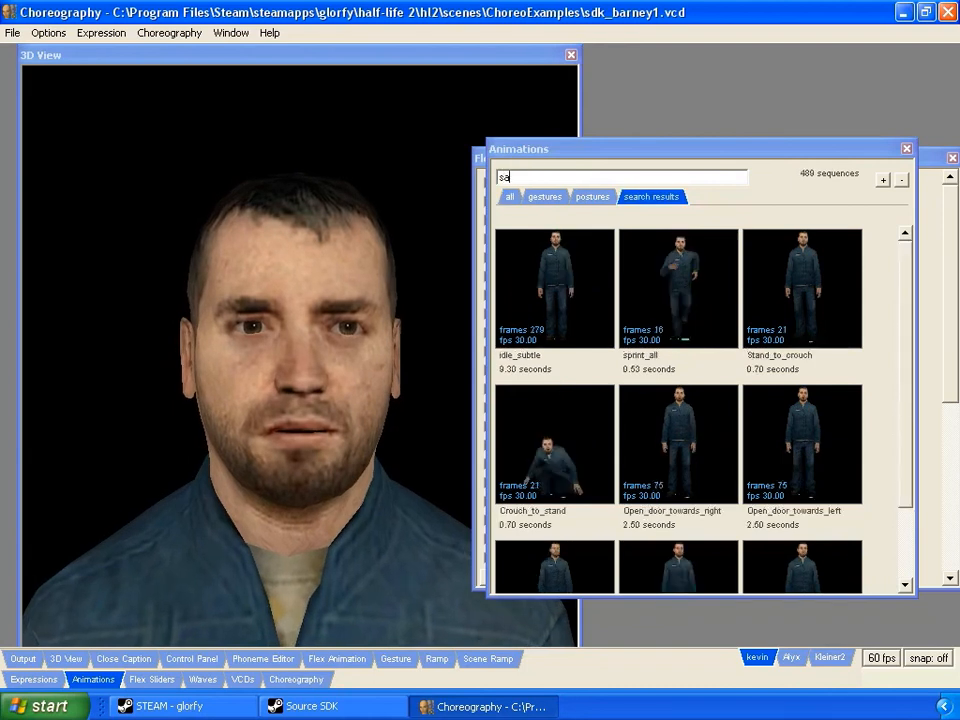
{"action": "type", "text": "lute"}
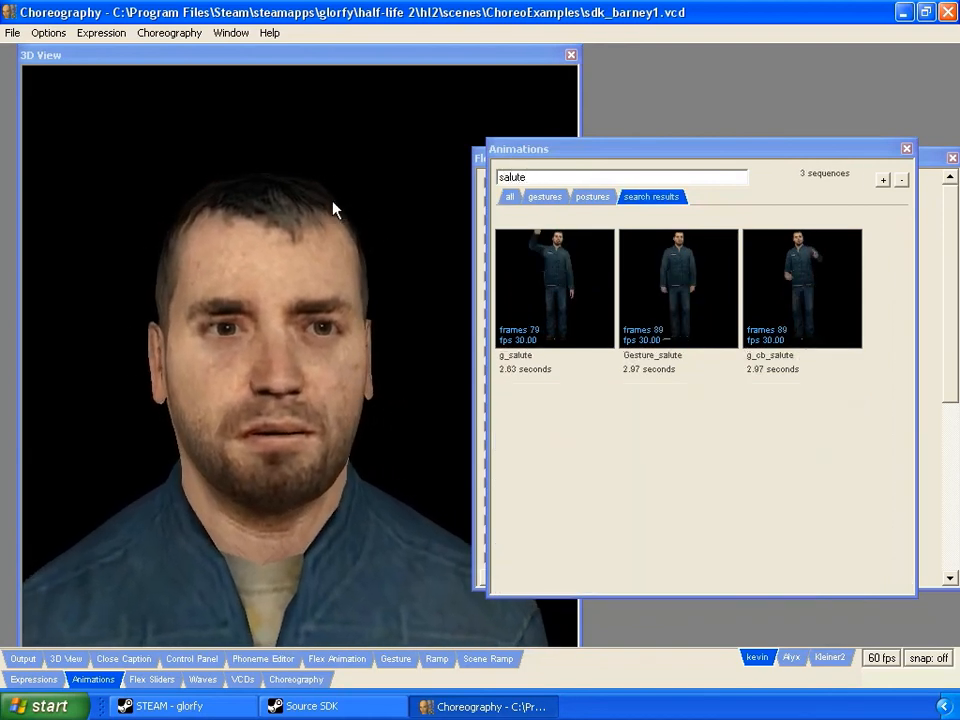
Preview the g_cb_salute animation on the full body of the kevin model.
{"action": "right_click_drag", "start_coordinate": [334, 207], "coordinate": [441, 579]}
{"action": "left_click", "coordinate": [800, 307]}
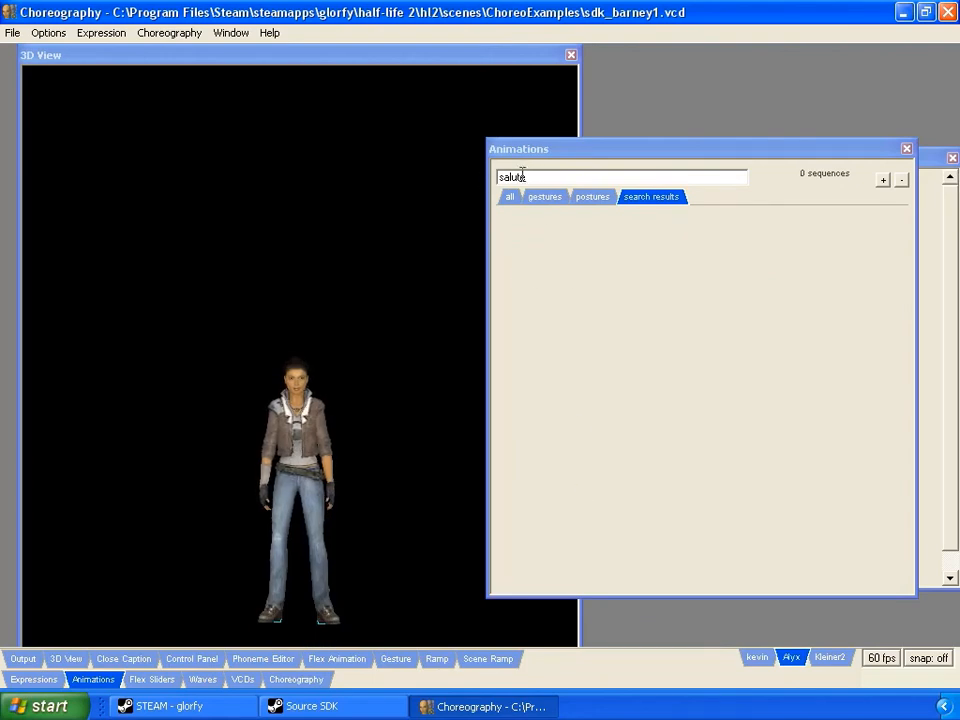
Search the Alyx model's animations for "flip" and preview FlipLeft and FlipRight.
{"action": "key", "text": "BackSpace"}
{"action": "key", "text": "BackSpace"}
{"action": "key", "text": "BackSpace"}
{"action": "key", "text": "BackSpace"}
{"action": "key", "text": "BackSpace"}
{"action": "key", "text": "BackSpace"}
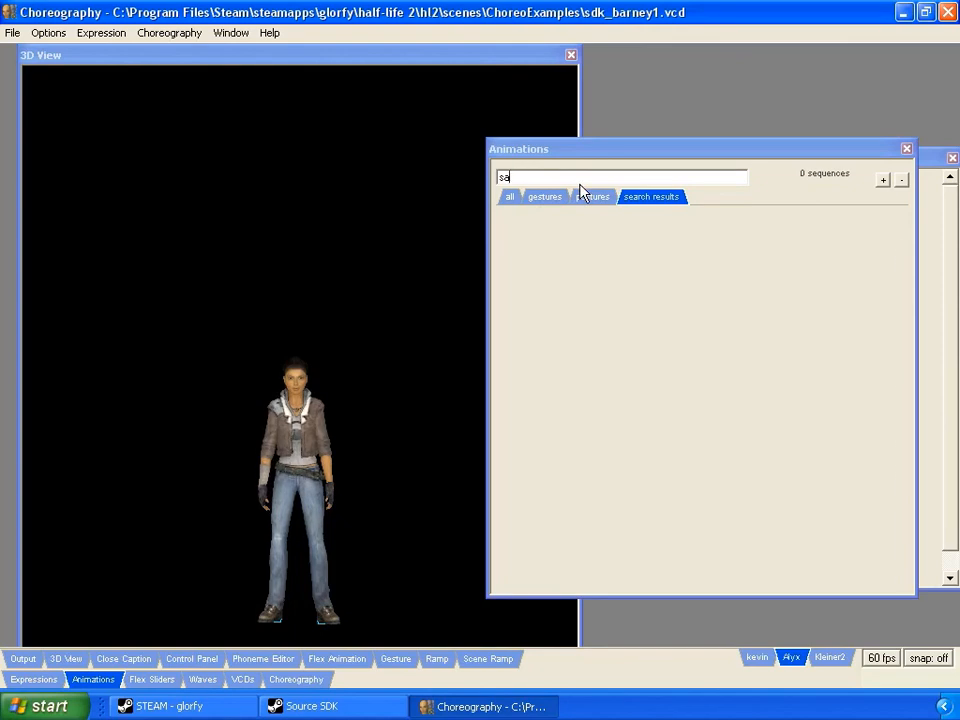
{"action": "type", "text": "flip"}
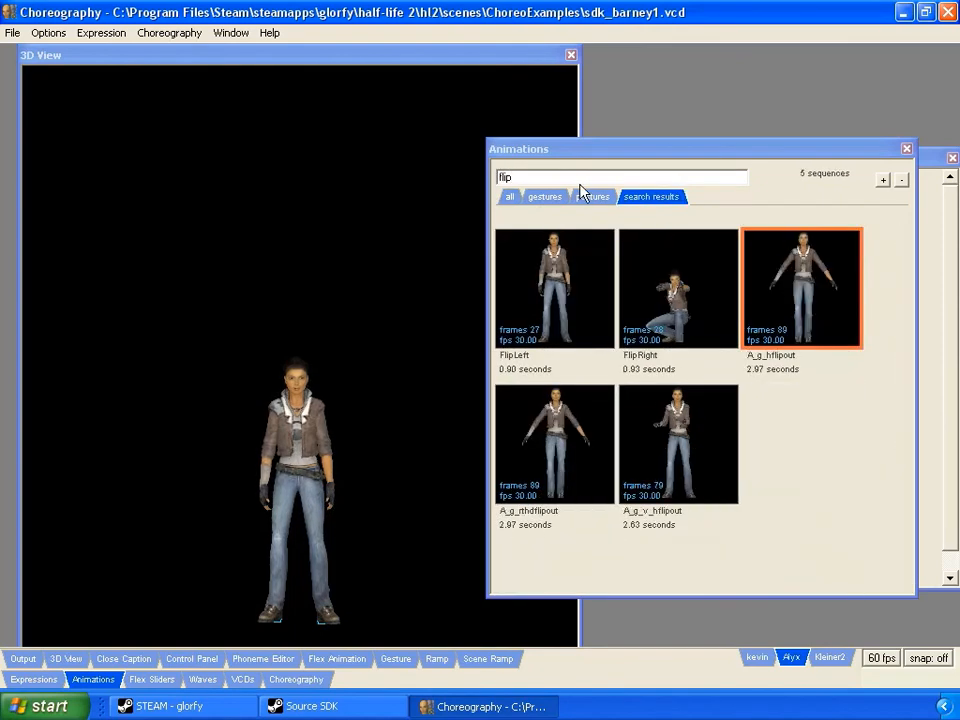
{"action": "left_click", "coordinate": [557, 309]}
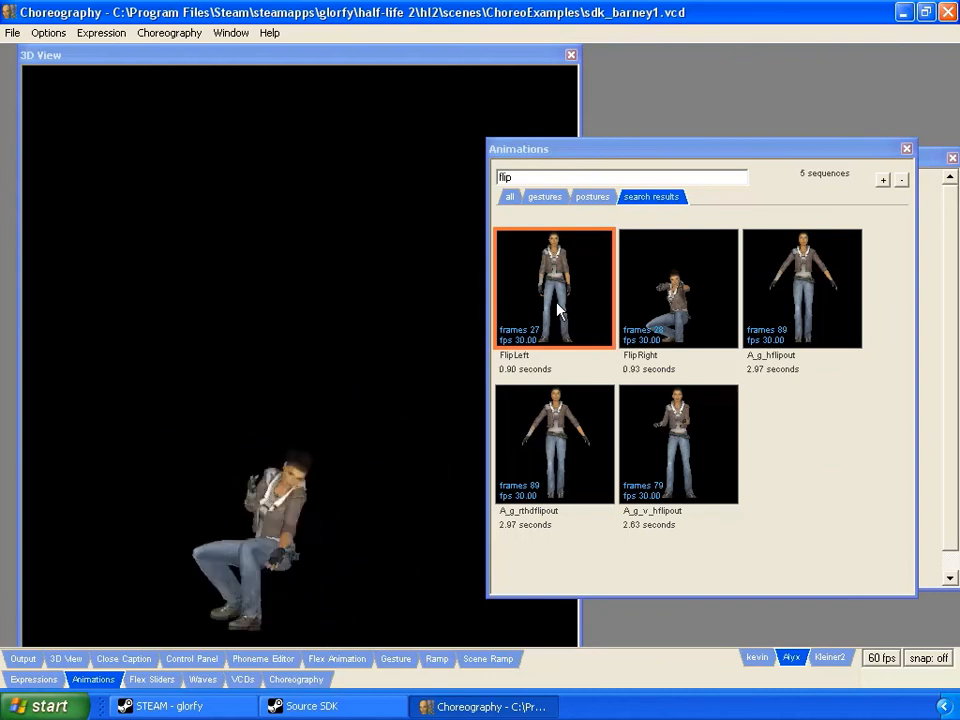
{"action": "left_click", "coordinate": [670, 292]}
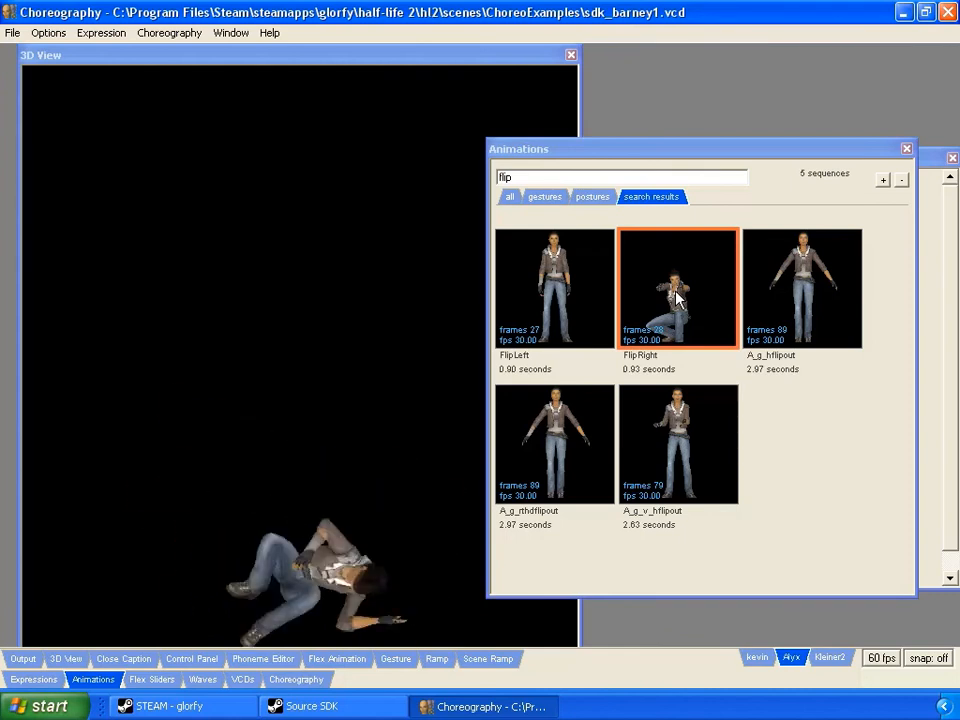
Preview the FlipLeft and FlipRight animations on the Kleiner2 model.
{"action": "left_click", "coordinate": [833, 663]}
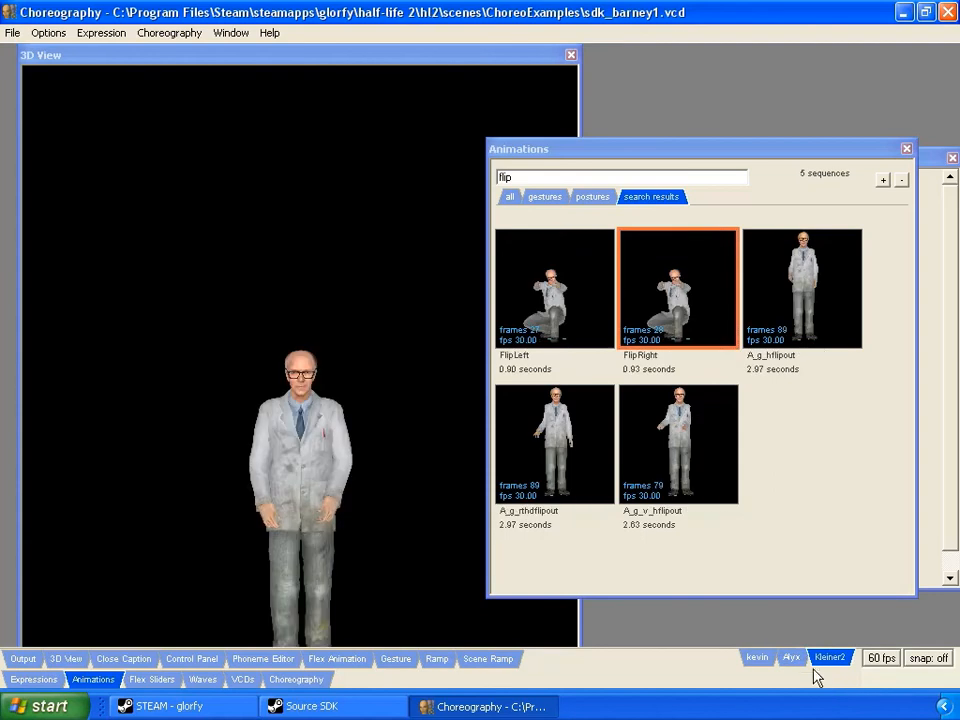
{"action": "left_click", "coordinate": [565, 292]}
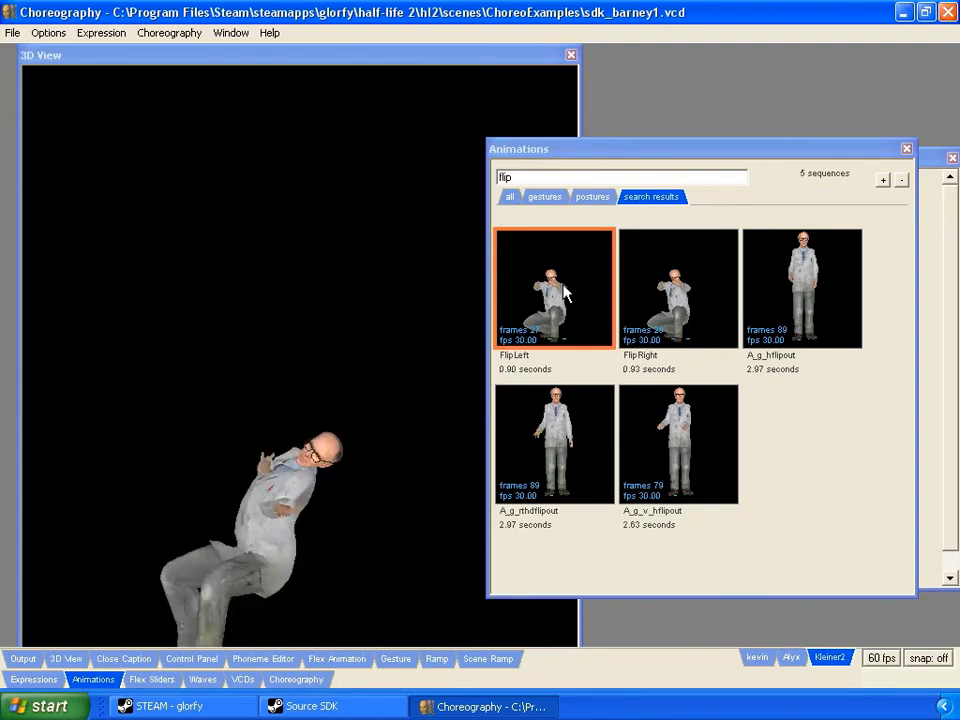
{"action": "left_click", "coordinate": [701, 305]}
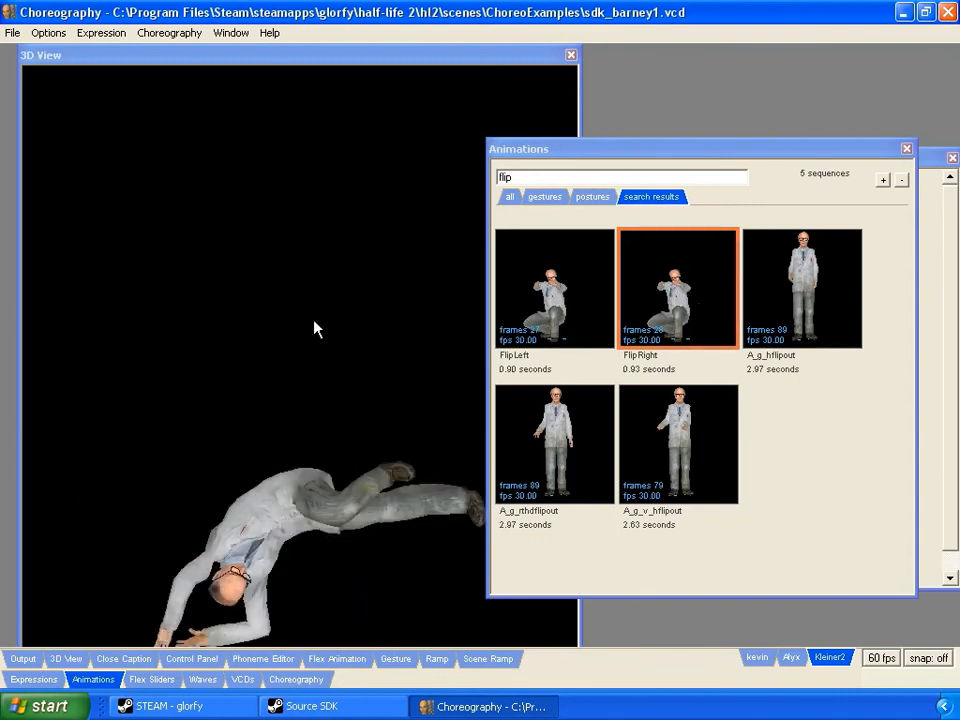
Center the view on the kevin model's face, and close Face Poser.
{"action": "left_click", "coordinate": [757, 657]}
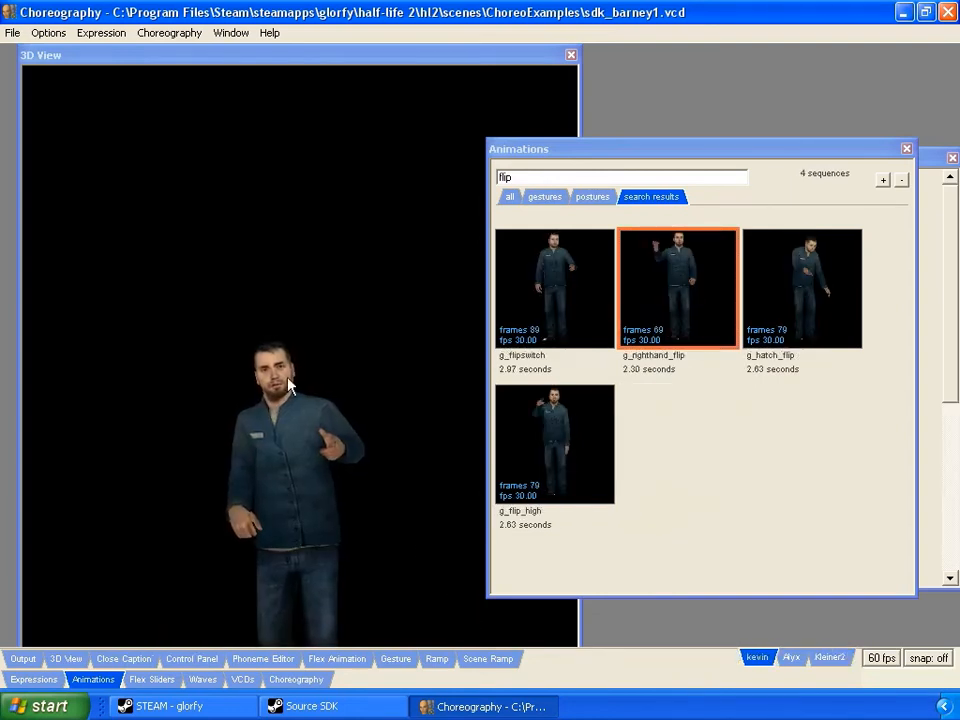
{"action": "left_click", "coordinate": [47, 32]}
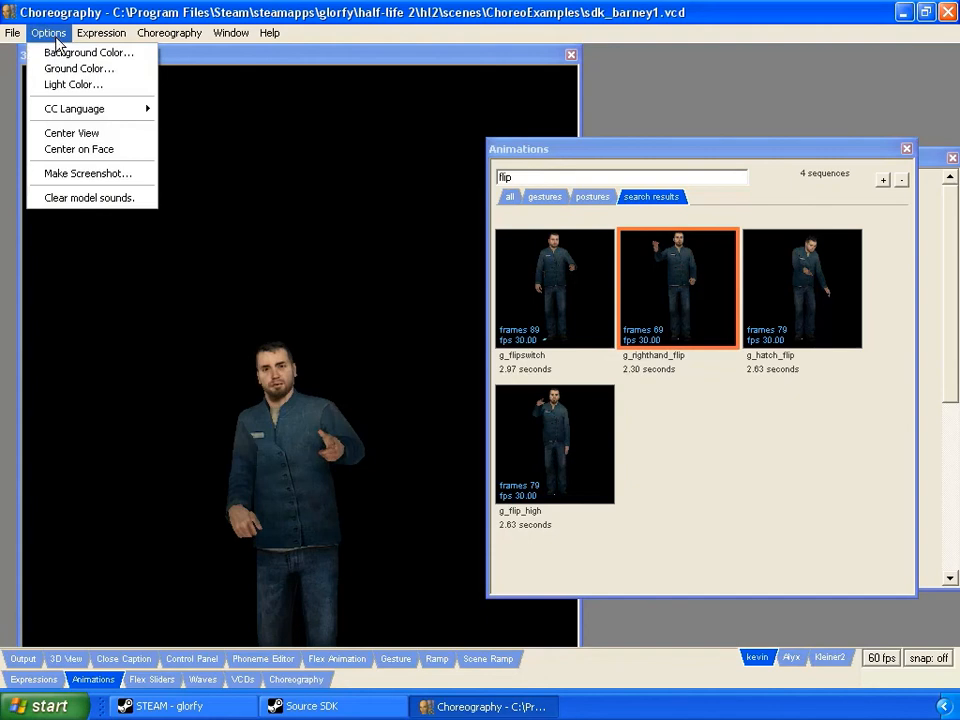
{"action": "left_click", "coordinate": [111, 149]}
{"action": "left_click", "coordinate": [345, 437]}
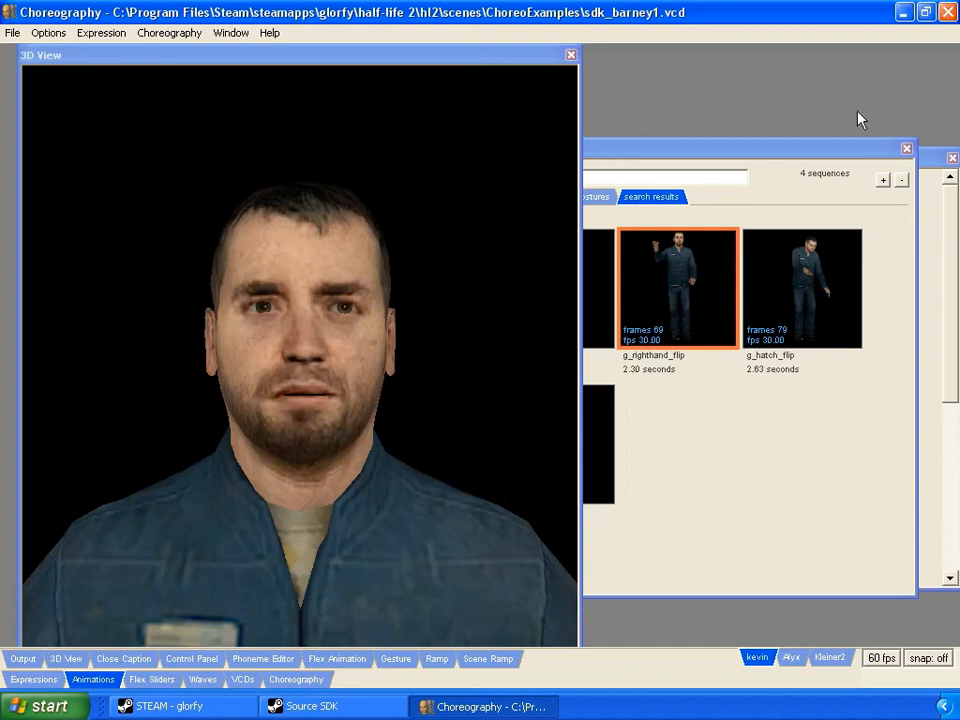
{"action": "left_click", "coordinate": [947, 12]}
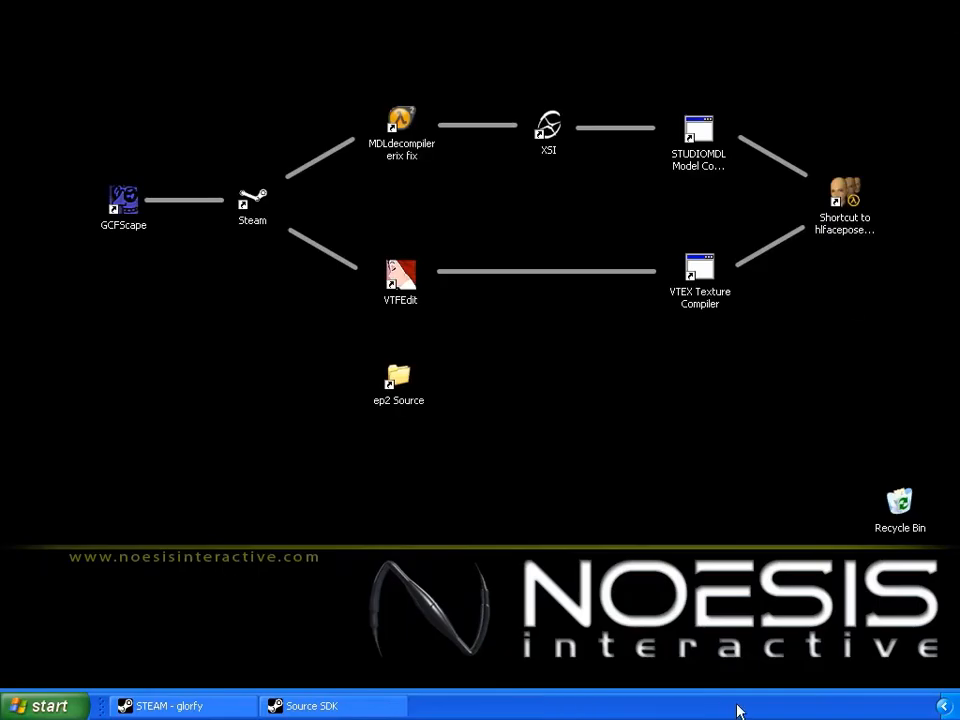